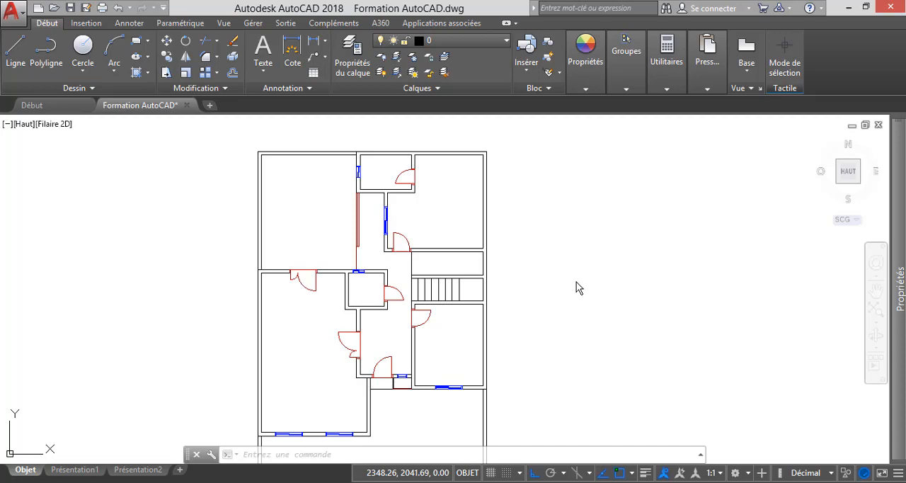
Review the layers available in the drawing.
click(505, 42)
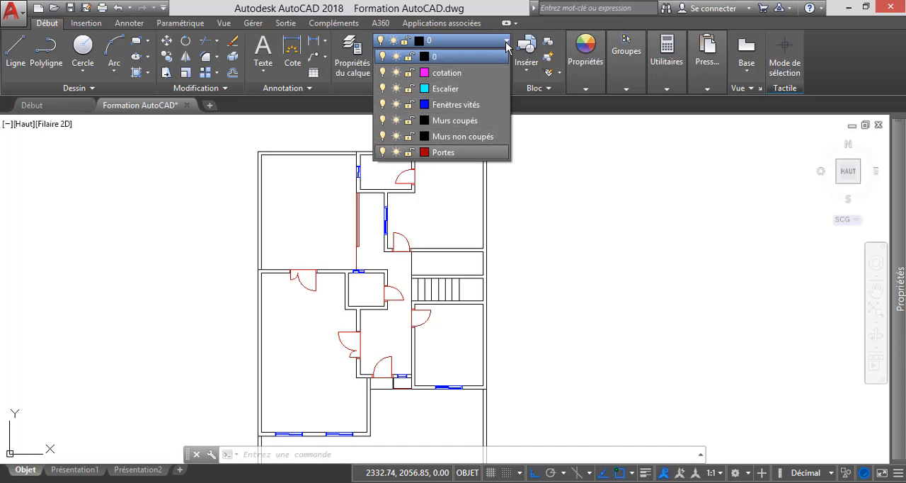
click(531, 252)
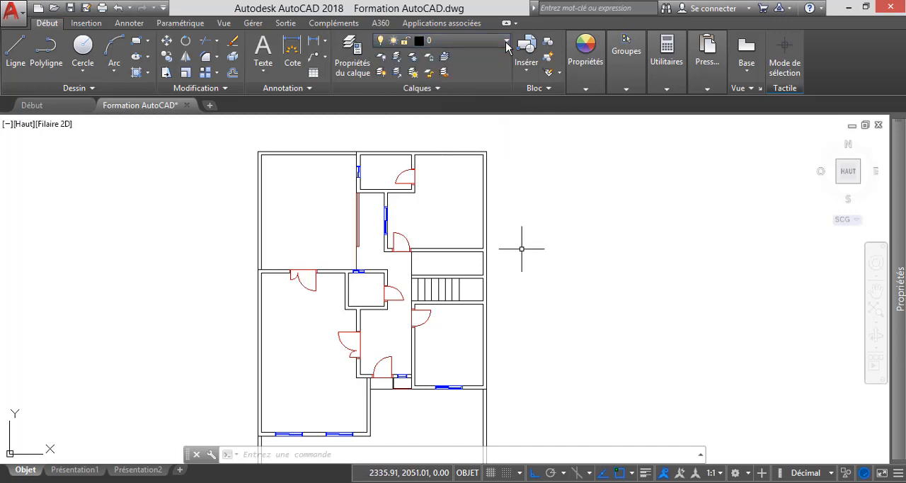
key(Escape)
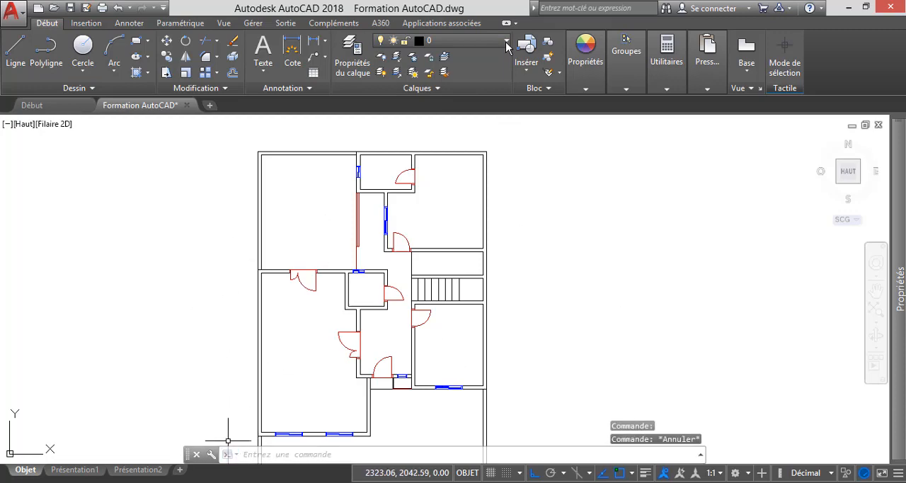
Switch to Adobe Reader to examine the reference floor plans in the métré 2014 PDF, and return to AutoCAD.
click(233, 482)
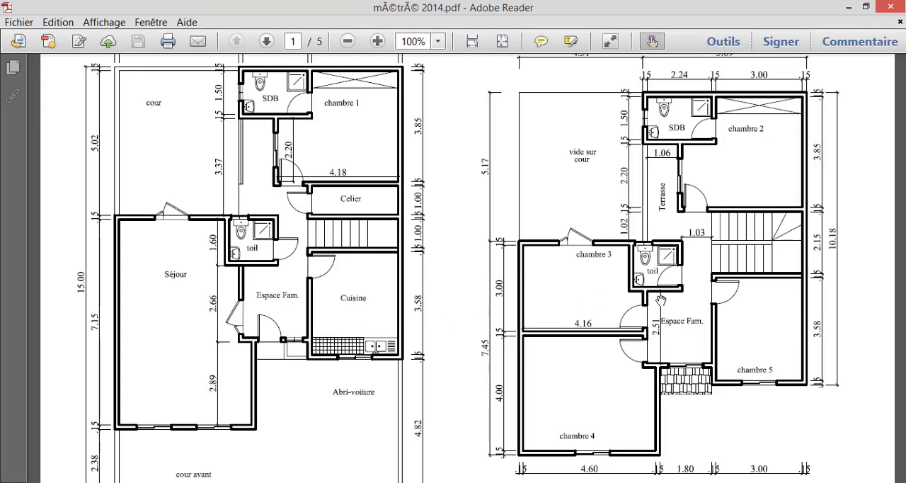
drag(637, 302, 636, 299)
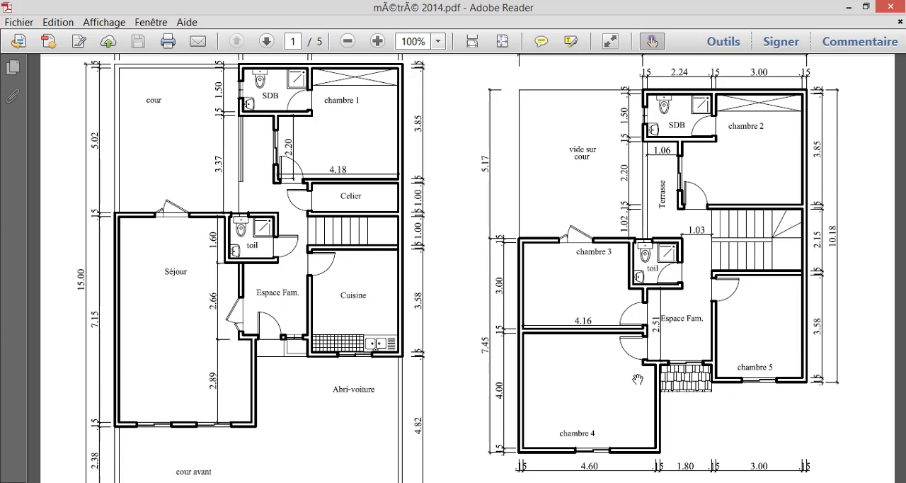
click(847, 8)
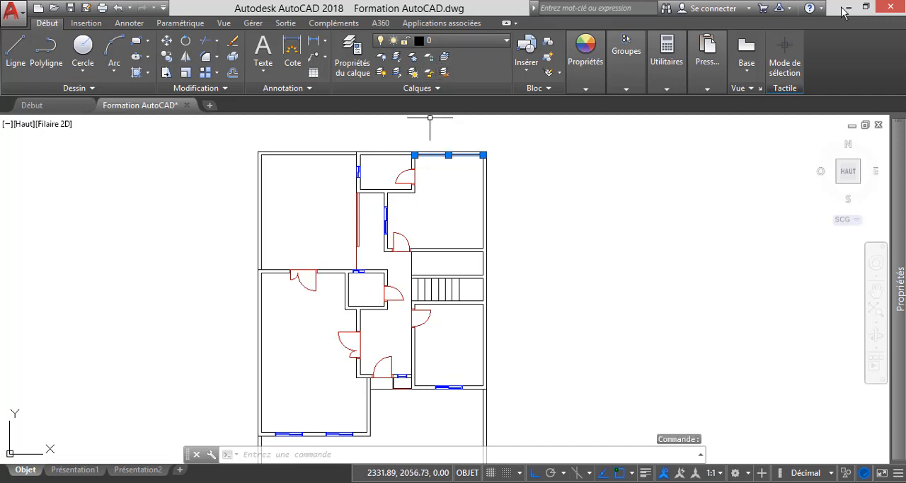
Check the layer choices for the selected upper wall line, and clear the selection.
click(460, 41)
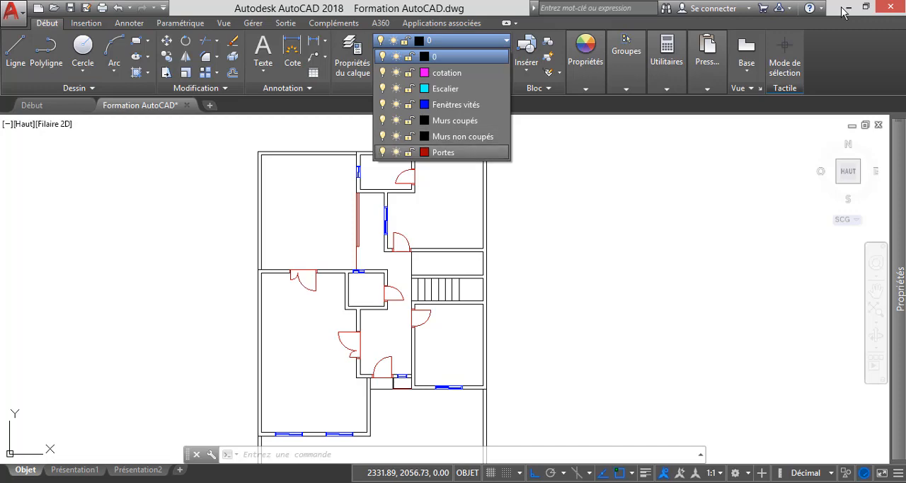
key(Escape)
key(Escape)
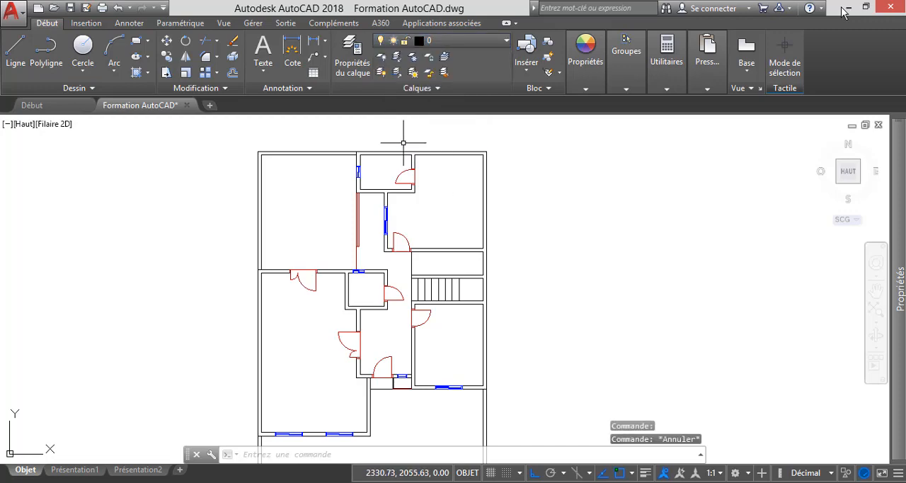
Select the cut walls along the plan's upper edge, the short bathroom partition and the upper bedroom's outer right wall.
scroll(405, 141, up, 4)
click(471, 195)
click(364, 147)
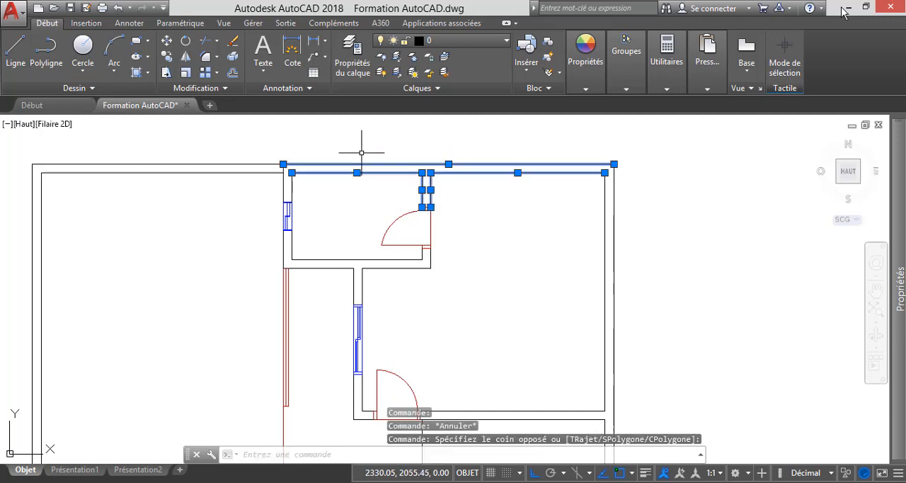
click(699, 281)
click(571, 147)
scroll(545, 141, down, 4)
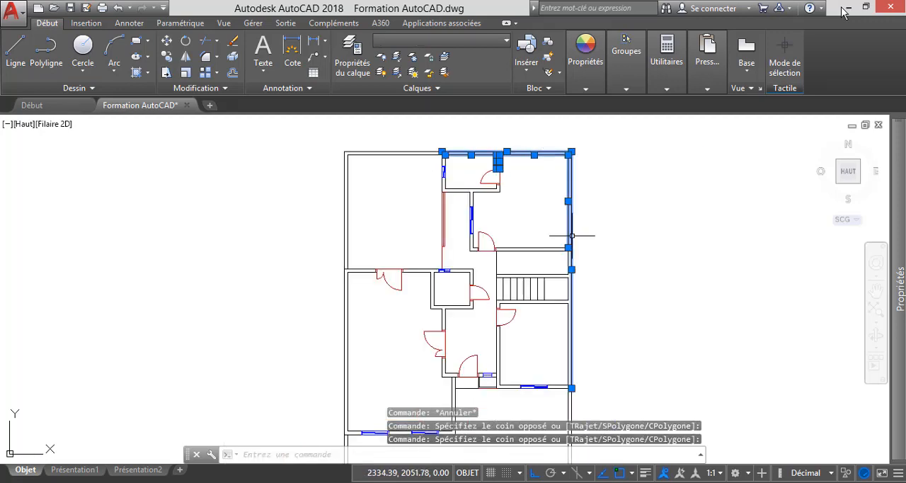
Add the wall lines around the storage room and the staircase to the selection.
scroll(571, 280, up, 4)
click(612, 229)
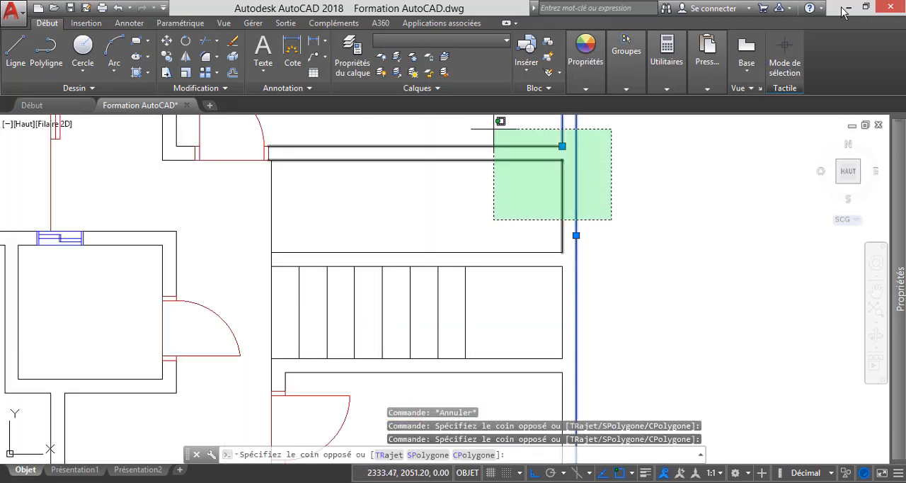
click(495, 126)
scroll(479, 229, down, 4)
scroll(505, 237, up, 4)
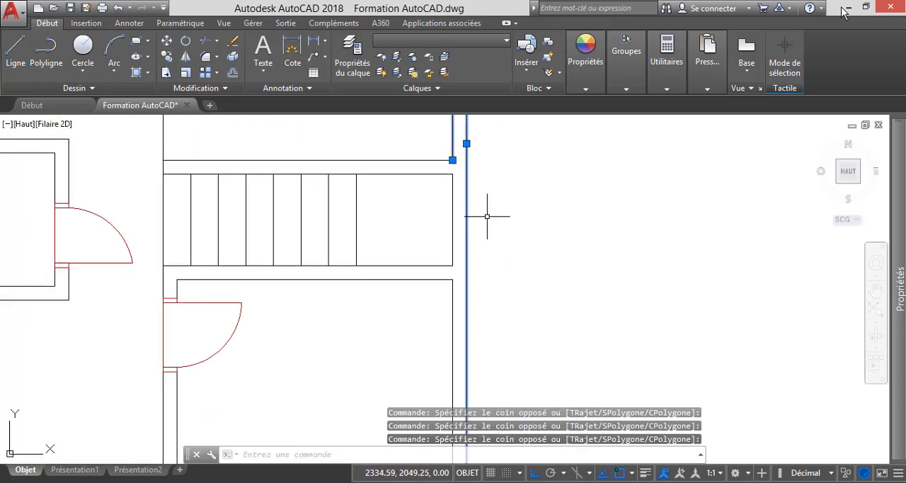
click(487, 216)
click(415, 145)
scroll(479, 238, down, 4)
Add the kitchen's outer right wall and the wall between the staircase and the kitchen to the selection.
scroll(516, 253, up, 4)
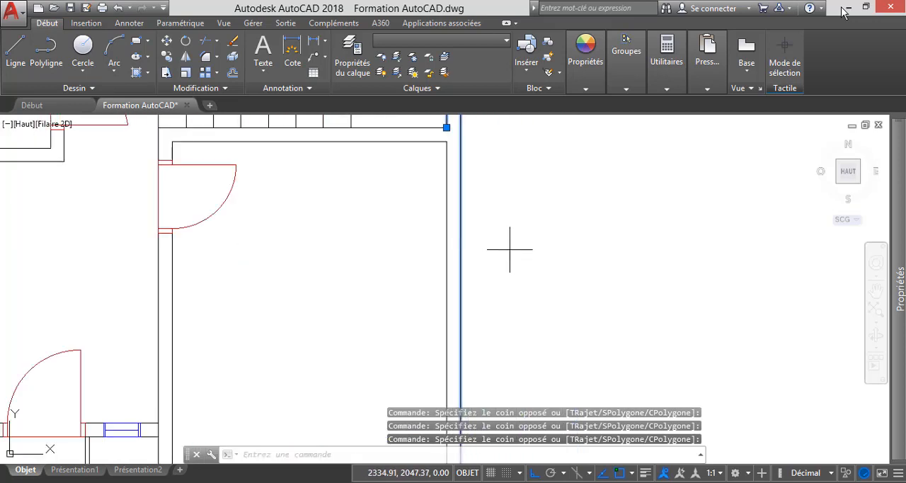
click(510, 248)
click(424, 122)
scroll(482, 276, down, 4)
Add both lines of the kitchen's lower wall segment to the right of its window to the selection.
scroll(482, 259, up, 5)
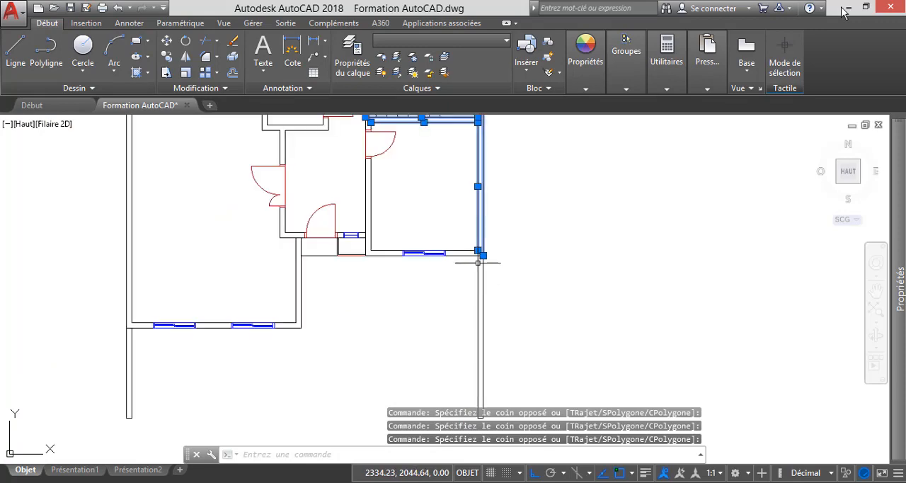
scroll(481, 260, down, 4)
scroll(485, 208, up, 4)
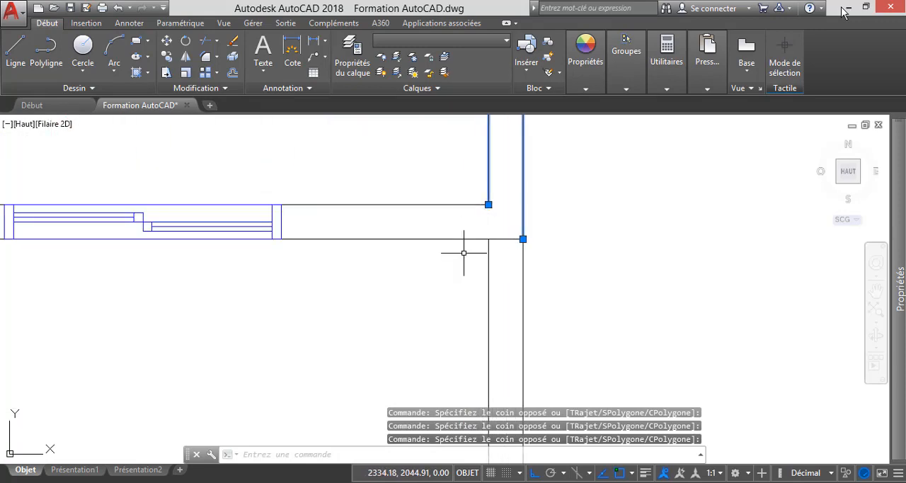
click(457, 265)
click(367, 149)
scroll(607, 206, down, 4)
Add the kitchen's lower wall segment left of the window and its left wall below the door to the selection.
scroll(530, 253, up, 5)
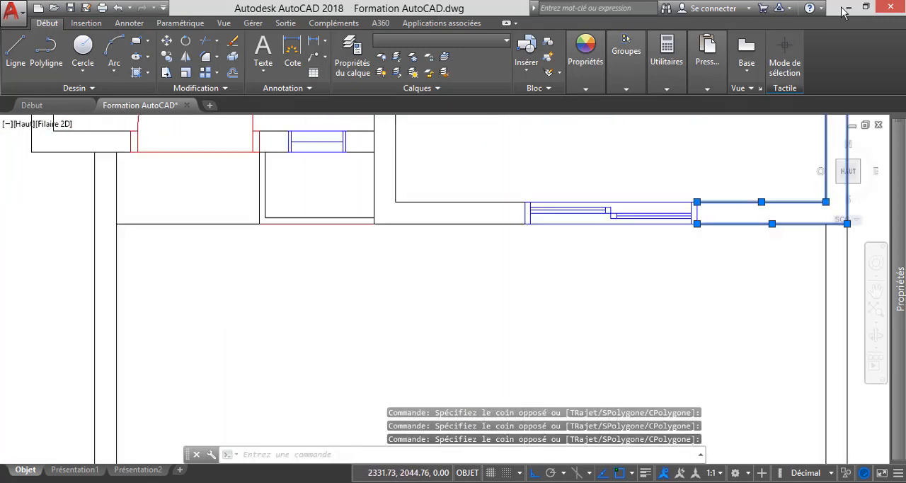
scroll(464, 206, down, 3)
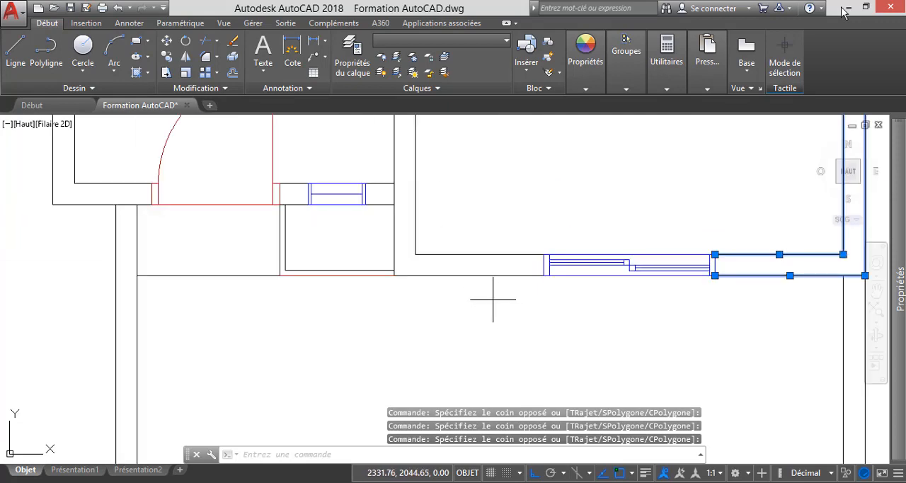
click(493, 298)
click(434, 213)
scroll(448, 330, up, 2)
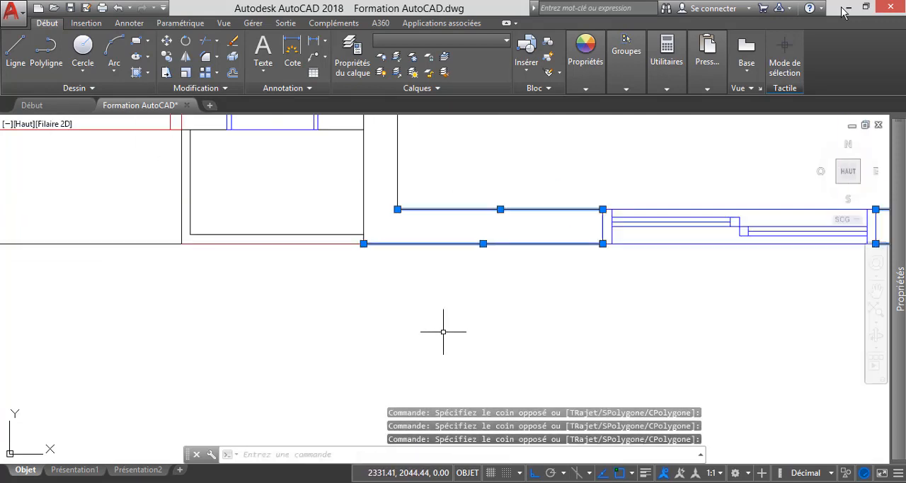
click(428, 201)
click(360, 165)
scroll(462, 307, down, 4)
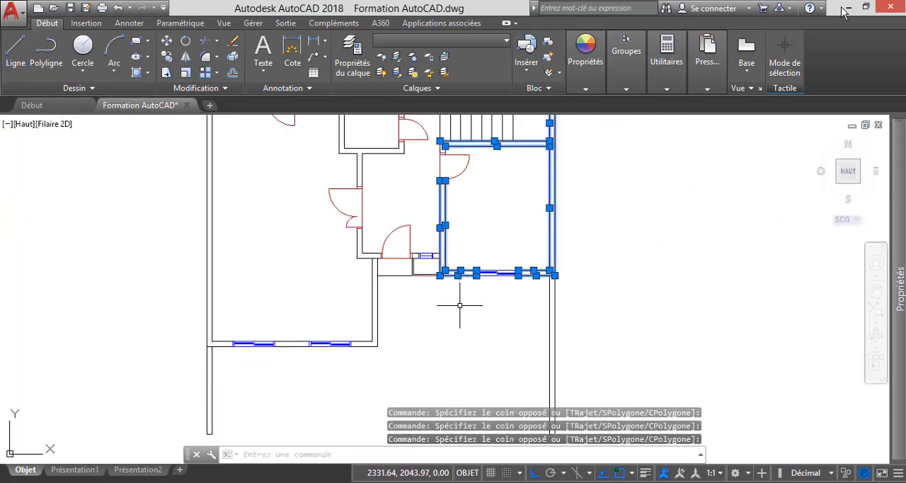
Add the short wall piece above the kitchen door to the selection.
scroll(462, 218, up, 6)
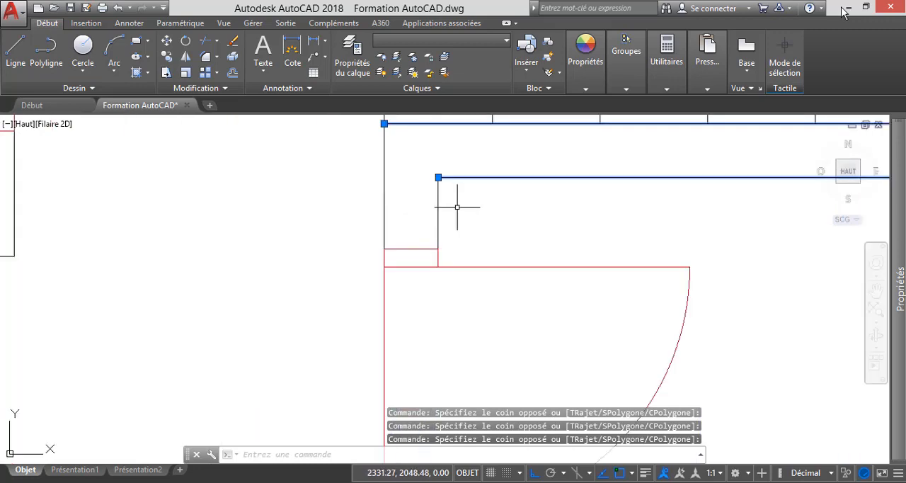
click(457, 206)
click(355, 168)
scroll(507, 203, down, 6)
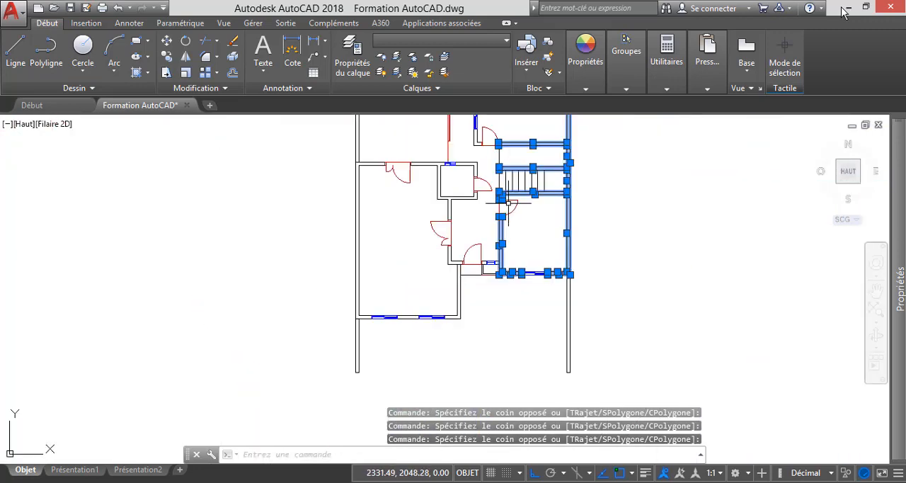
Add the living room's left outer wall and the lower wall segment left of its first window to the selection.
scroll(439, 254, down, 4)
scroll(422, 188, up, 4)
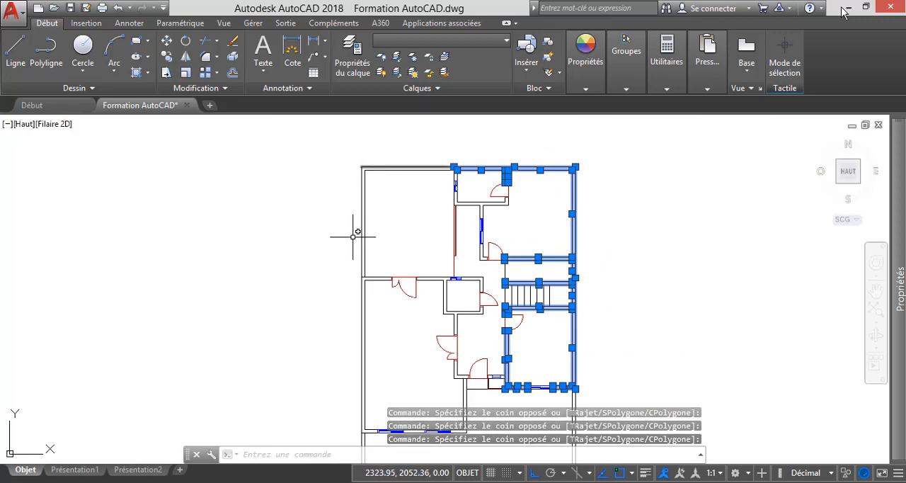
scroll(411, 173, down, 2)
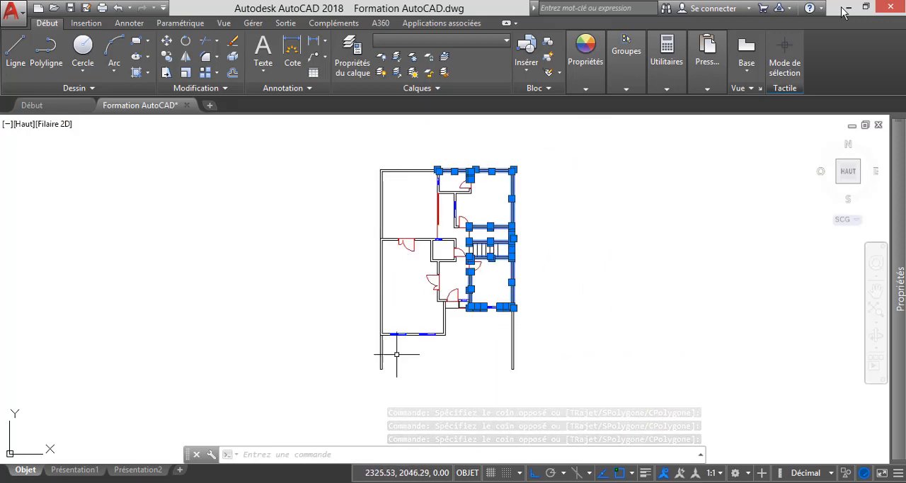
scroll(385, 317, up, 2)
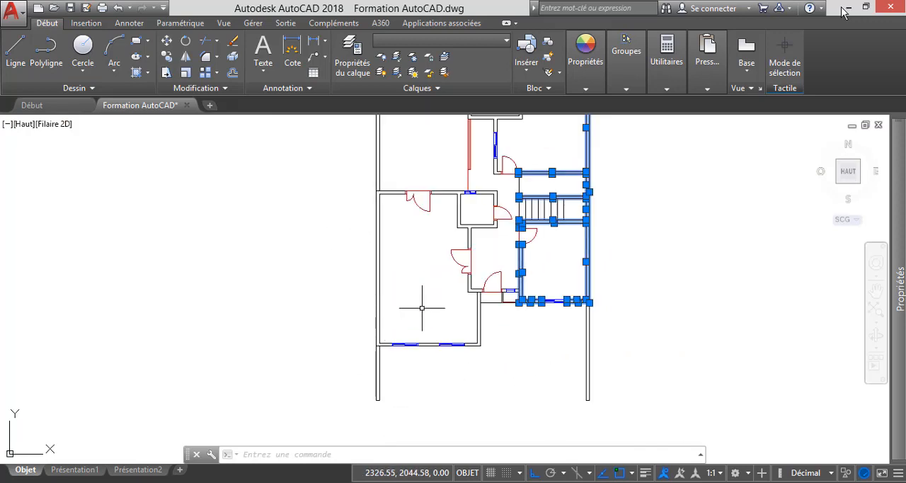
scroll(401, 322, up, 4)
click(390, 318)
click(299, 244)
click(364, 389)
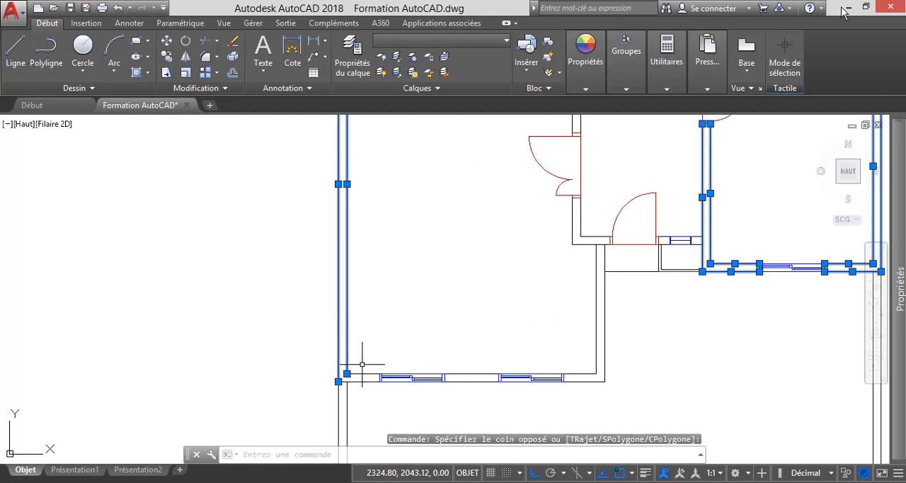
scroll(357, 366, up, 4)
click(338, 346)
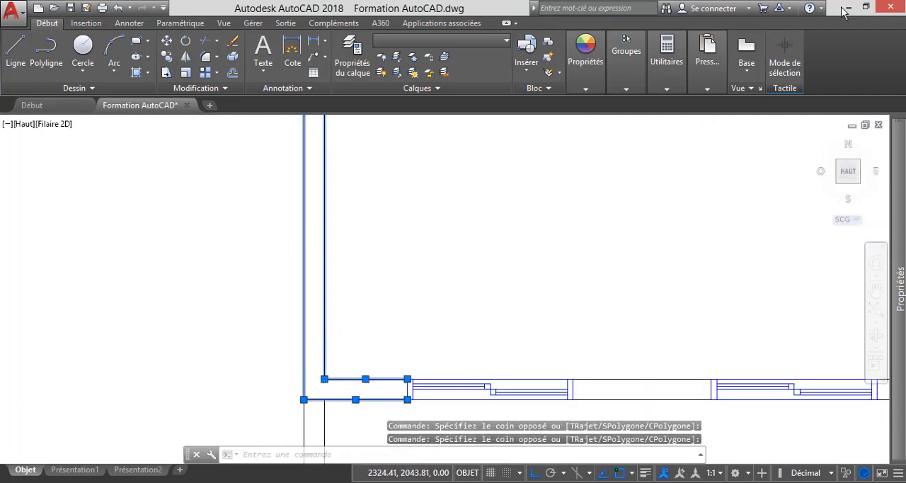
Add the wall segment between the living room's two lower windows and the lower-right corner walls to the selection.
scroll(316, 260, down, 4)
scroll(415, 301, up, 4)
click(513, 375)
click(454, 270)
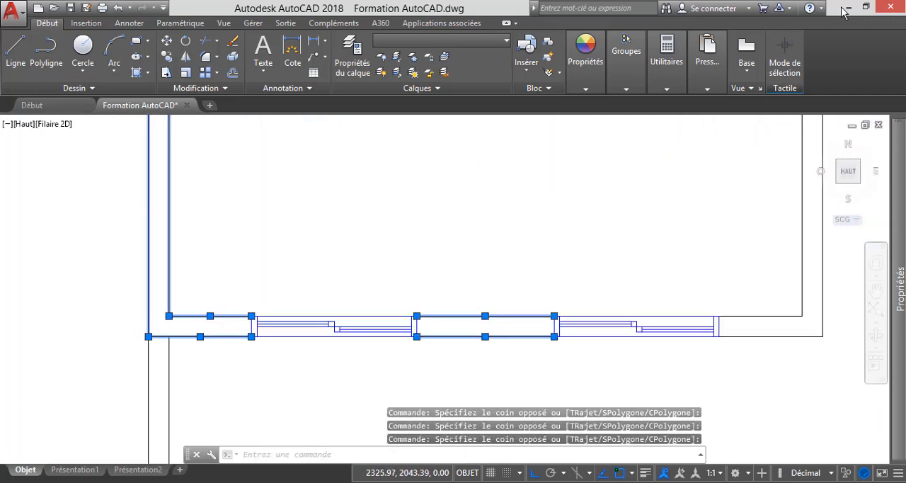
scroll(521, 247, down, 4)
scroll(606, 349, up, 4)
click(605, 351)
click(522, 257)
scroll(453, 276, down, 4)
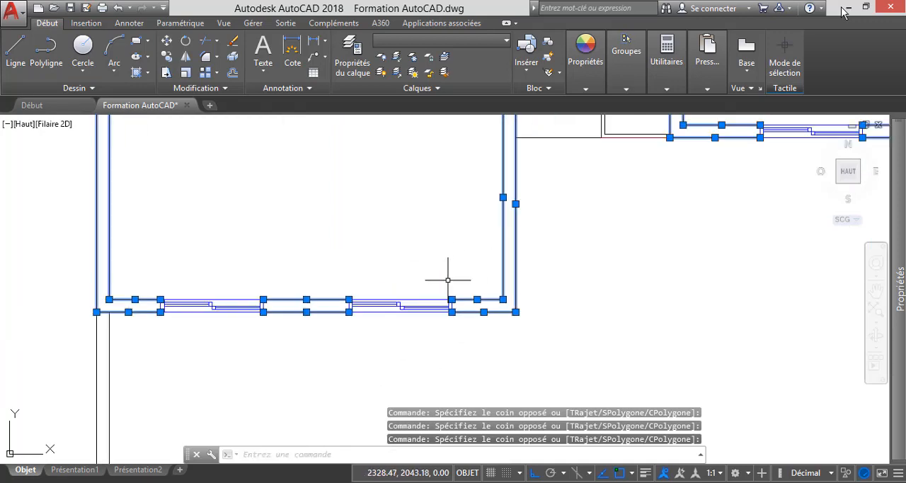
Add the family space's lower-left corner walls and the segment between the entrance door and small window to the selection.
scroll(496, 283, up, 4)
scroll(493, 297, up, 4)
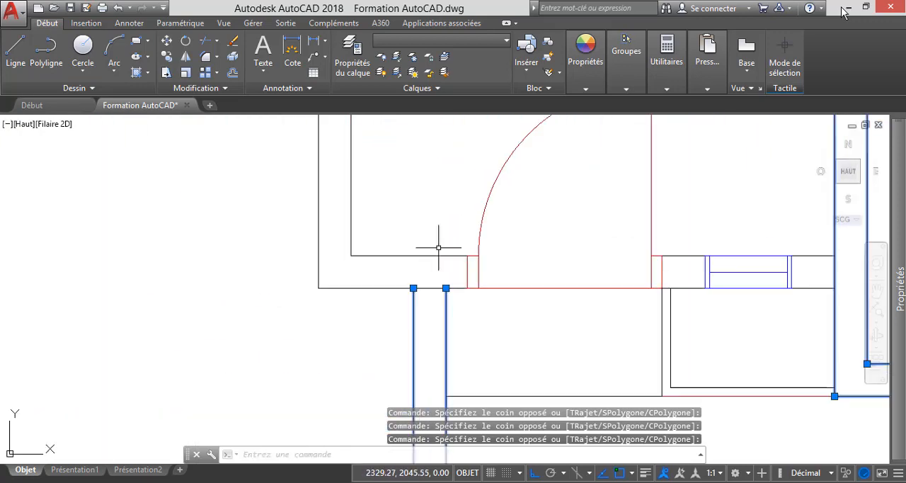
click(384, 309)
click(314, 207)
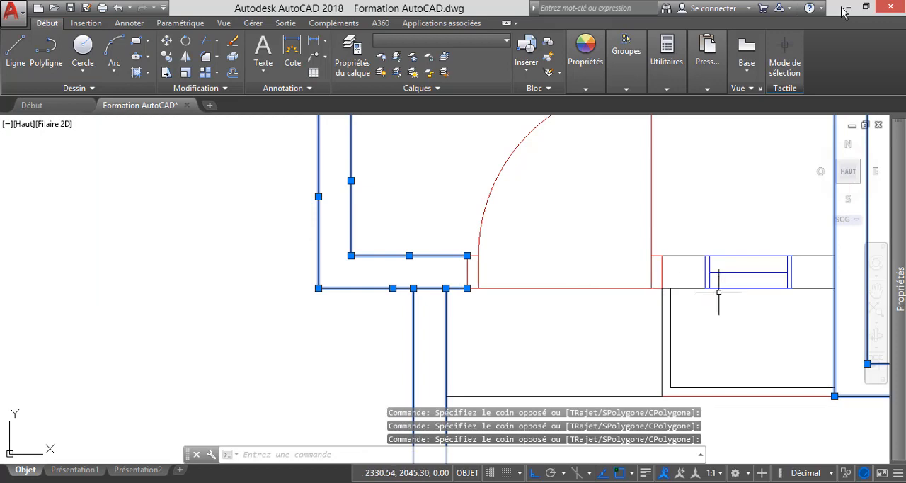
scroll(718, 291, up, 4)
click(678, 329)
click(649, 205)
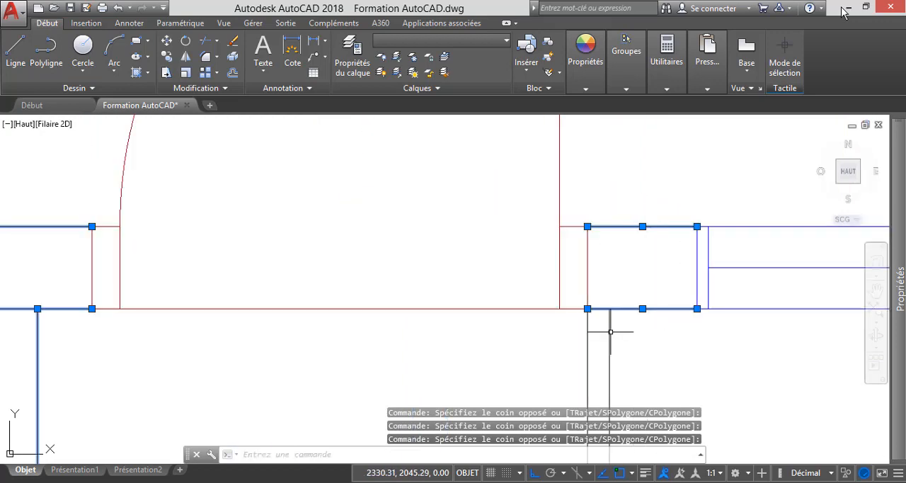
Add the living room's upper wall segment left of the double door to the selection.
scroll(610, 332, down, 3)
scroll(556, 330, down, 4)
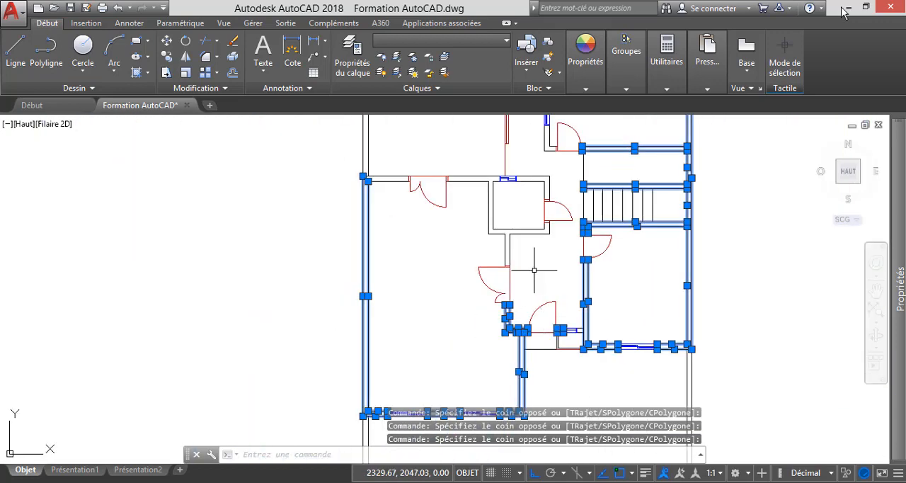
scroll(379, 172, up, 4)
click(460, 292)
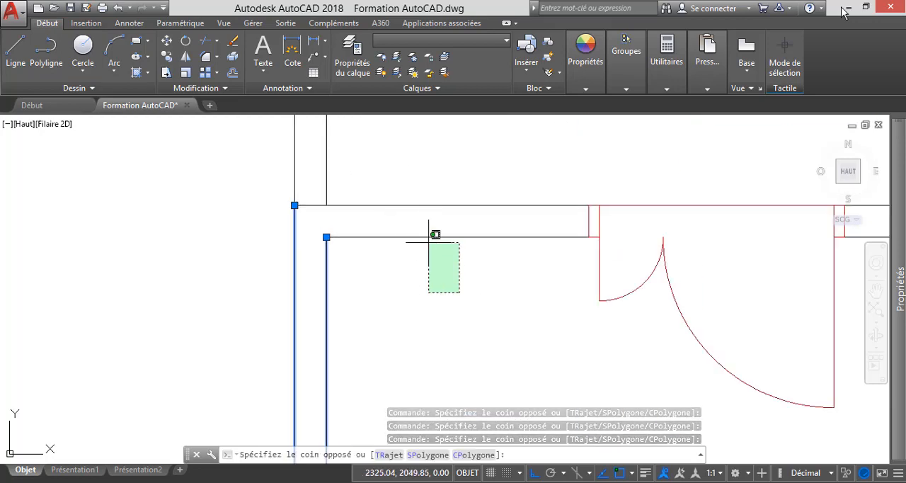
click(399, 166)
Add the upper wall segment right of the double door and the wall between living room and toilet to the selection.
scroll(404, 173, down, 5)
scroll(637, 182, up, 2)
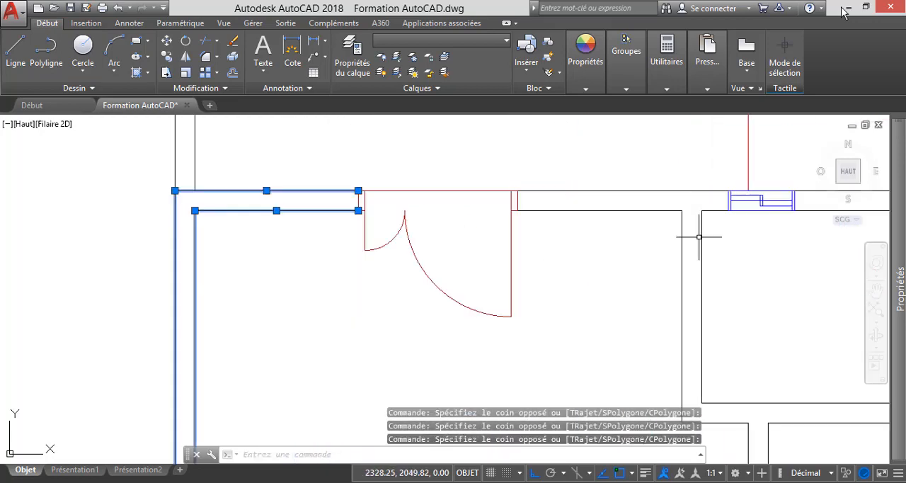
click(744, 293)
click(654, 257)
click(647, 246)
click(579, 182)
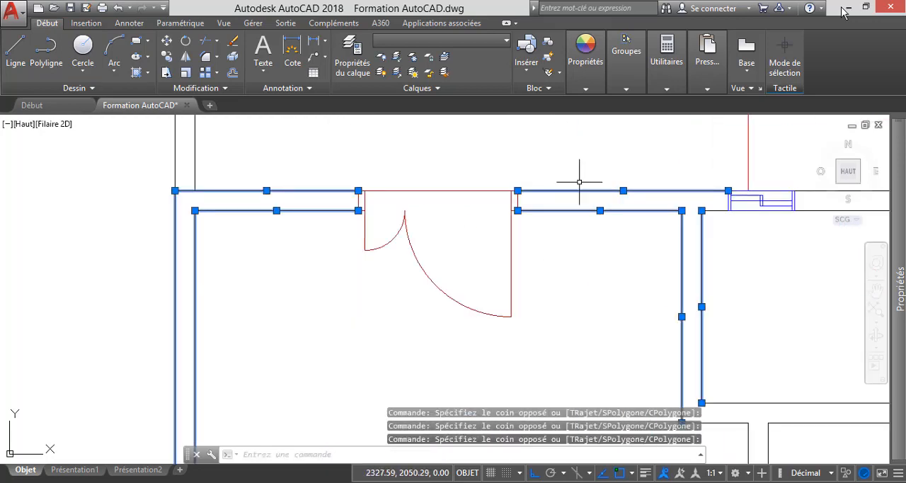
Add the toilet's upper wall segment right of the small window and its right wall segment above the door to the selection.
scroll(469, 238, down, 4)
scroll(586, 230, up, 4)
click(696, 261)
click(659, 185)
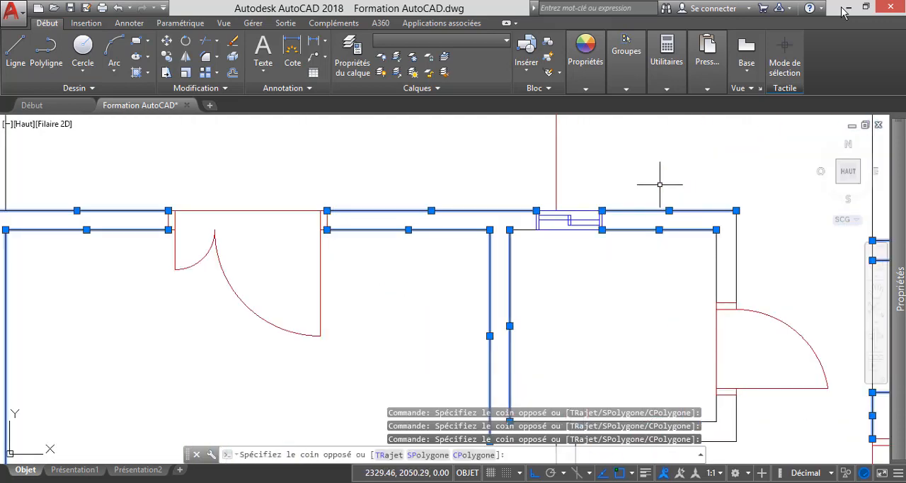
click(778, 277)
click(675, 213)
scroll(668, 210, down, 4)
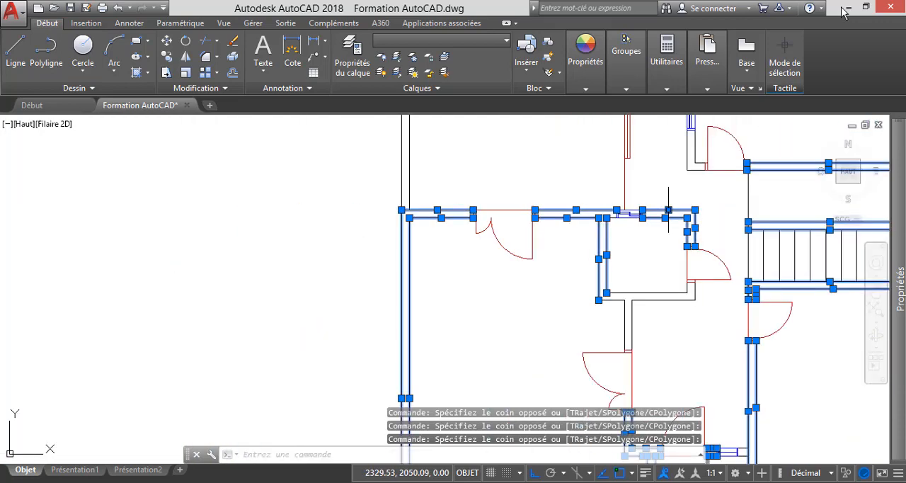
Add the toilet's lower-right corner walls and the wall running from the toilet down to the double door to the selection.
scroll(668, 209, up, 6)
click(712, 350)
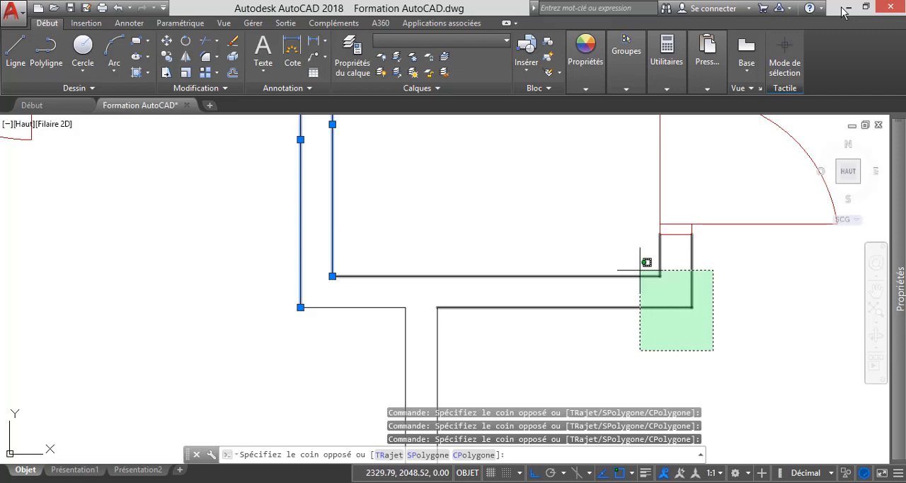
click(640, 270)
scroll(542, 259, down, 5)
scroll(530, 295, up, 5)
click(523, 291)
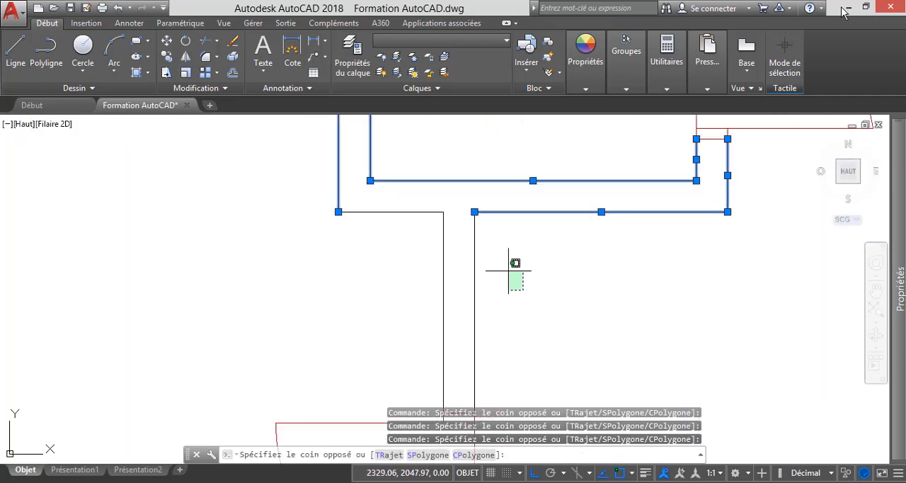
click(411, 196)
scroll(422, 225, down, 5)
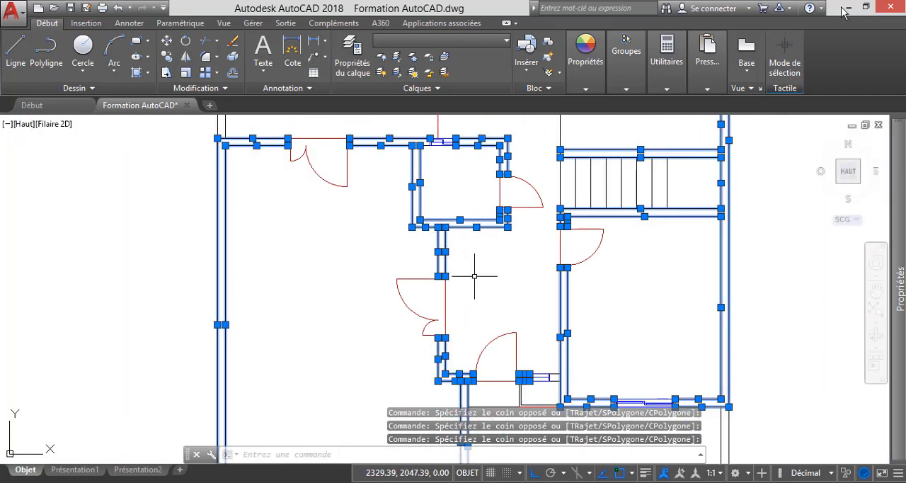
Add the lower wall of the small room at the plan's top and its left wall segment below the window to the selection.
scroll(493, 279, down, 2)
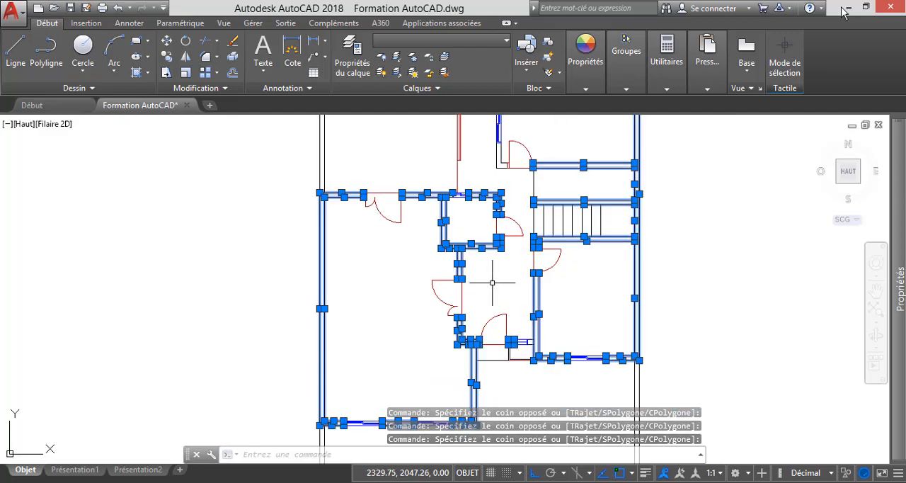
scroll(503, 283, down, 2)
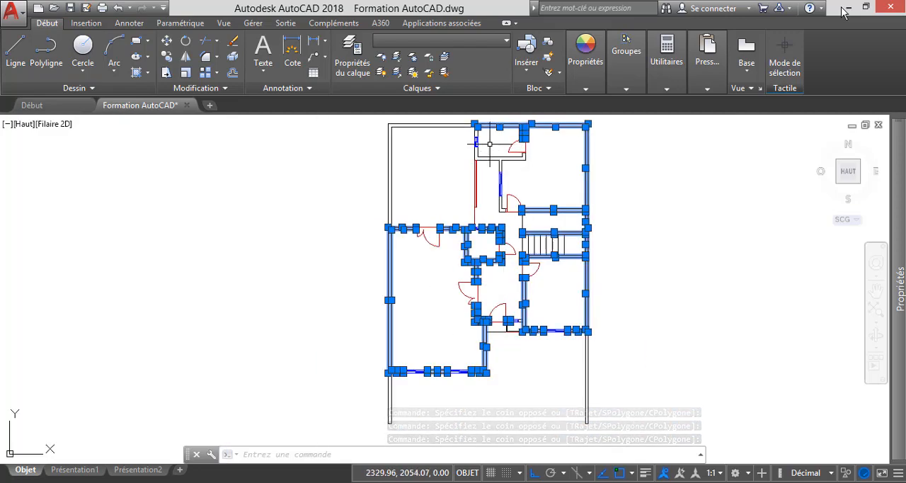
scroll(478, 142, up, 10)
click(590, 333)
click(526, 196)
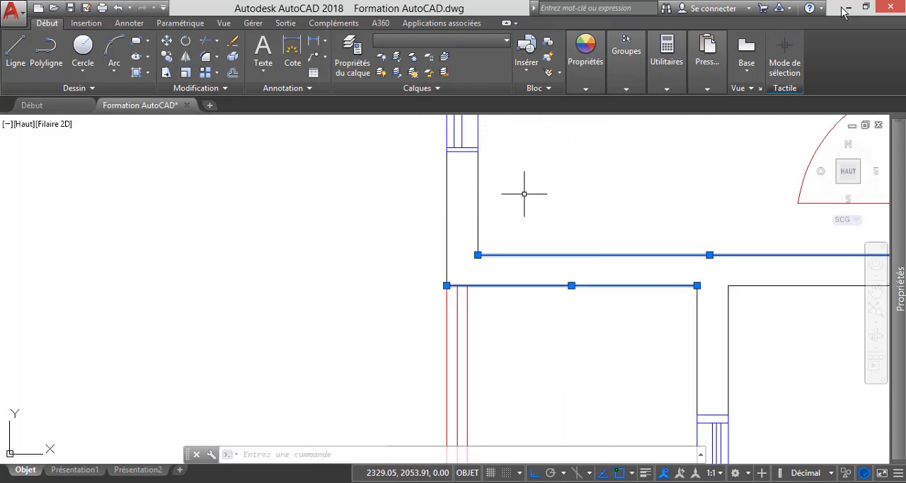
click(502, 226)
click(411, 195)
Add the small upper room's left wall segment above the window to the selection.
scroll(410, 195, down, 5)
scroll(458, 184, up, 5)
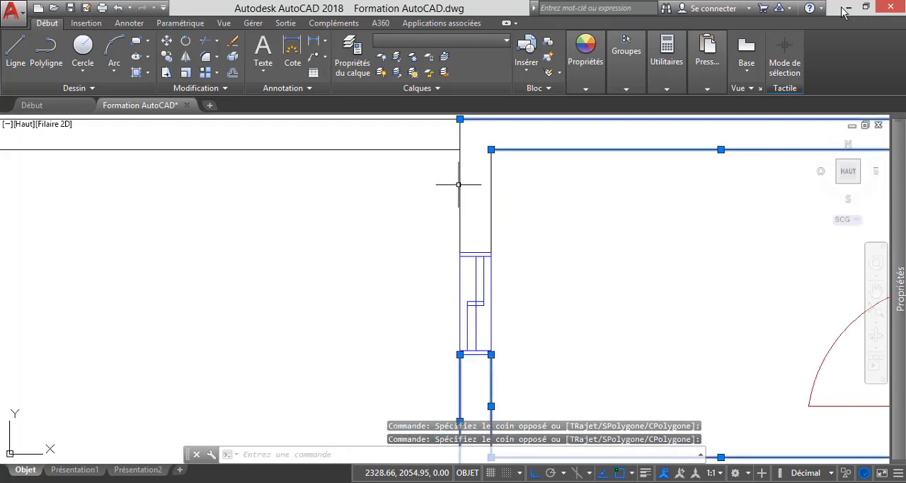
click(521, 209)
click(442, 182)
scroll(424, 184, down, 6)
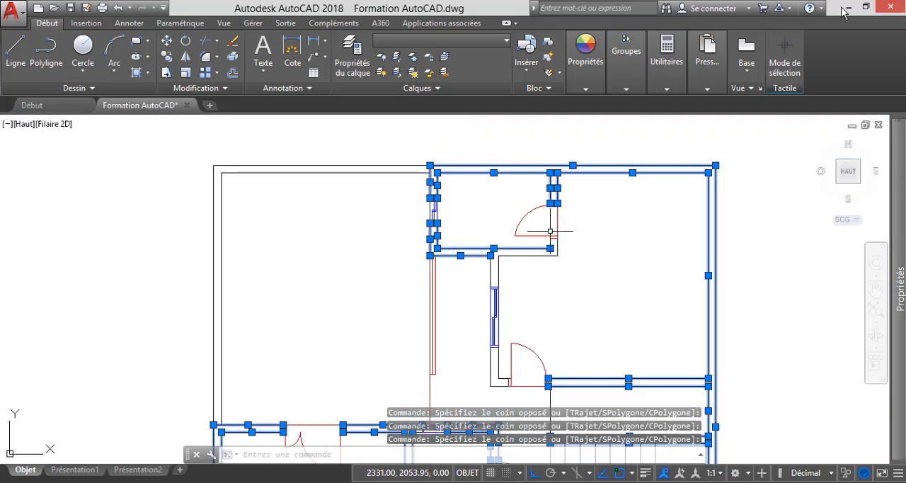
Add the small upper room's lower-right corner walls below its door to the selection.
scroll(563, 245, up, 4)
scroll(557, 252, up, 4)
click(608, 295)
click(501, 194)
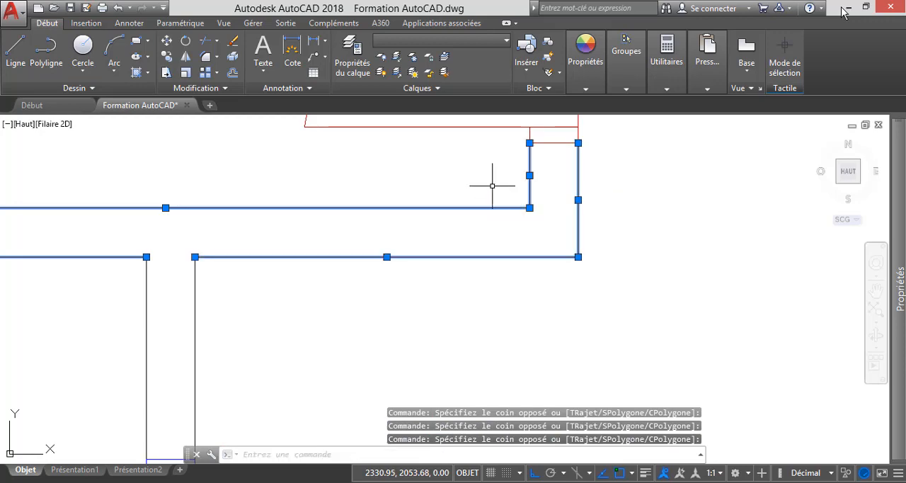
scroll(481, 198, down, 4)
scroll(451, 210, up, 2)
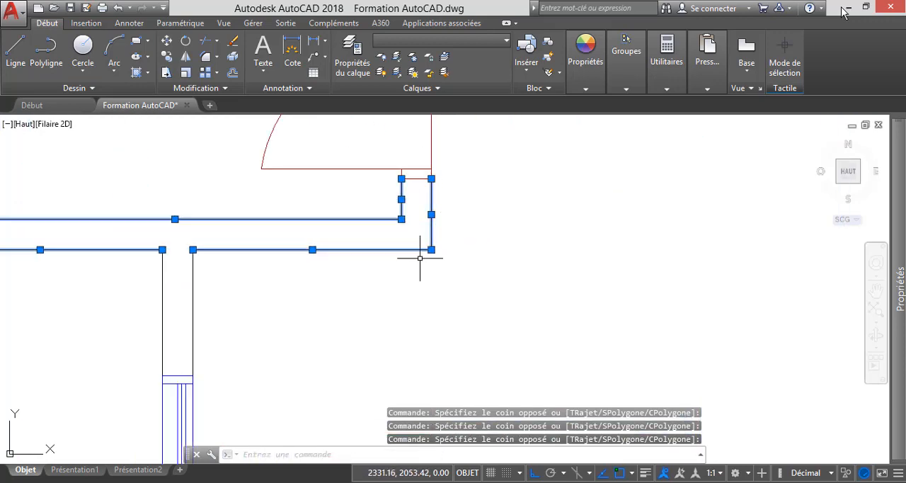
scroll(424, 247, down, 8)
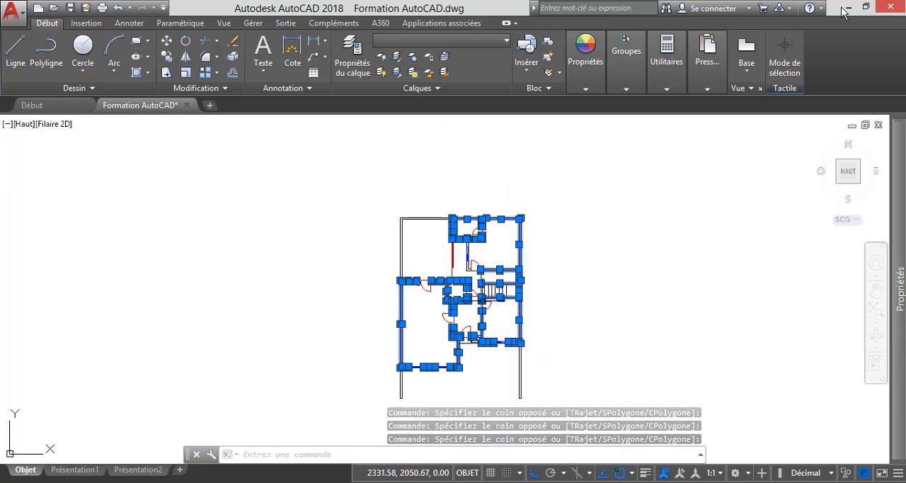
Add the corner walls left of the upper-right room's lower door, beneath the window, to the selection.
scroll(471, 333, up, 4)
scroll(471, 333, down, 2)
scroll(474, 331, up, 4)
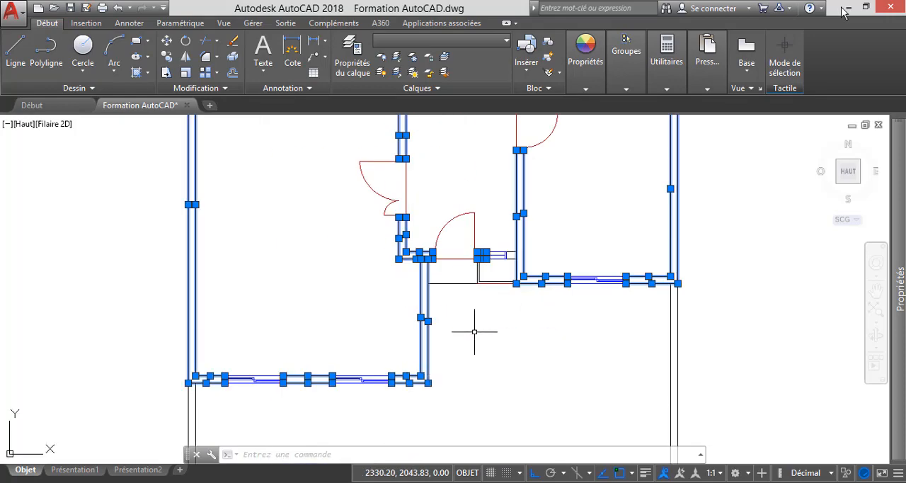
scroll(536, 319, up, 2)
scroll(459, 288, down, 2)
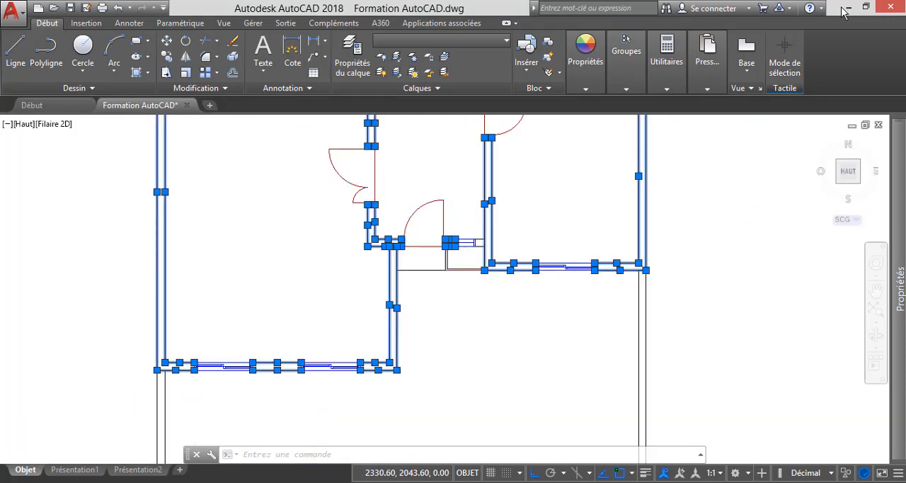
scroll(476, 344, down, 3)
scroll(491, 292, up, 1)
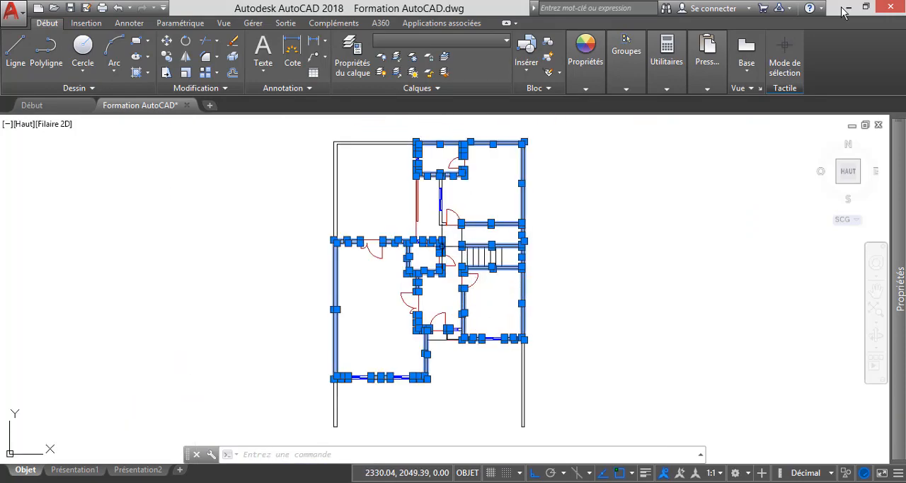
scroll(433, 233, up, 10)
click(424, 328)
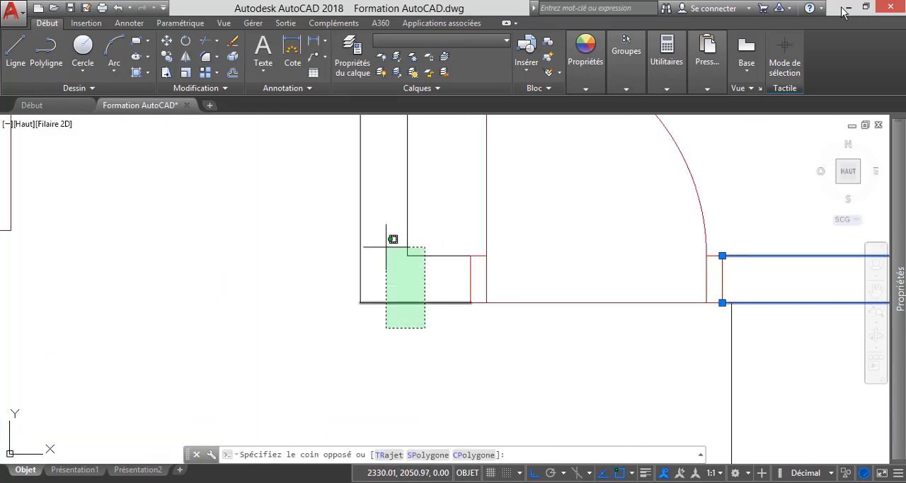
click(343, 202)
scroll(431, 283, down, 5)
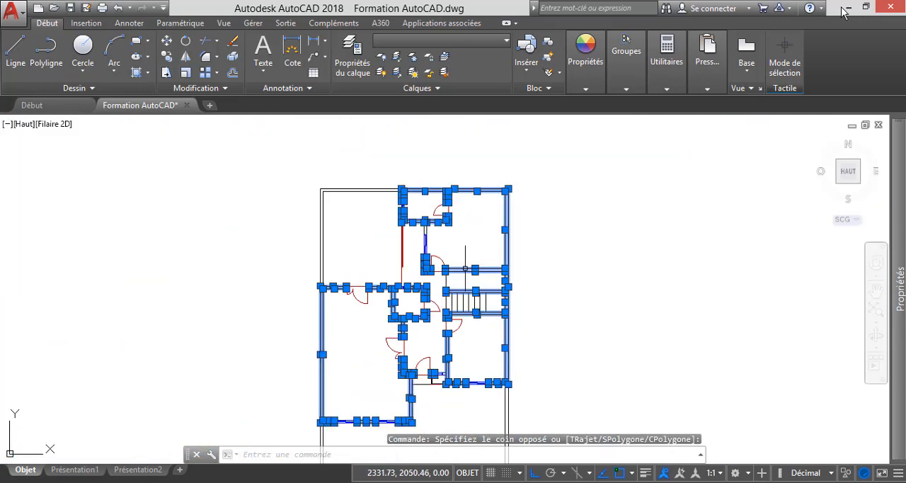
Add the upper-right room's left wall segment between the window and the small room above to the selection.
scroll(430, 230, up, 6)
click(429, 229)
click(300, 154)
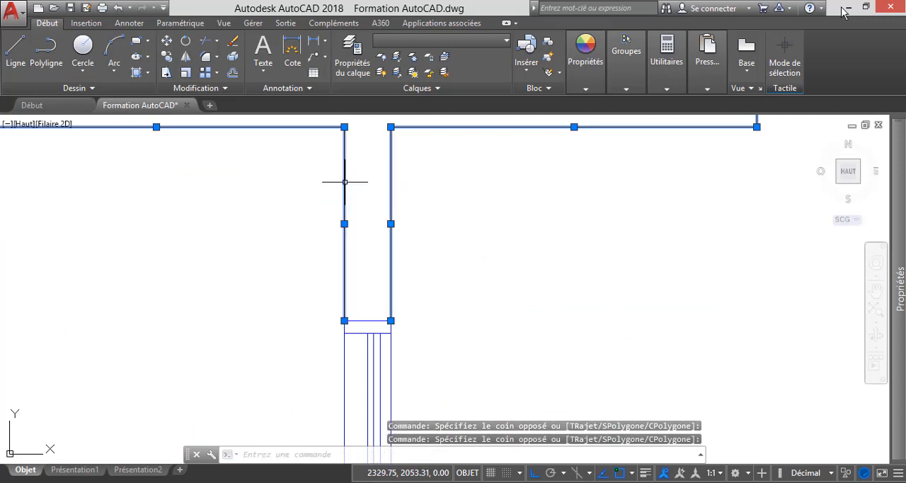
scroll(398, 206, down, 5)
scroll(428, 222, down, 2)
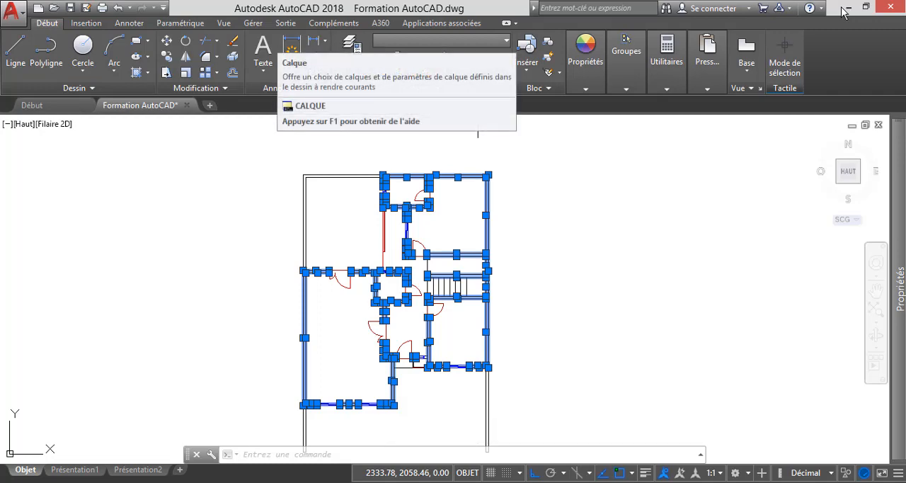
Assign the selected walls to the layer "Murs coupés" and clear the selection.
click(477, 40)
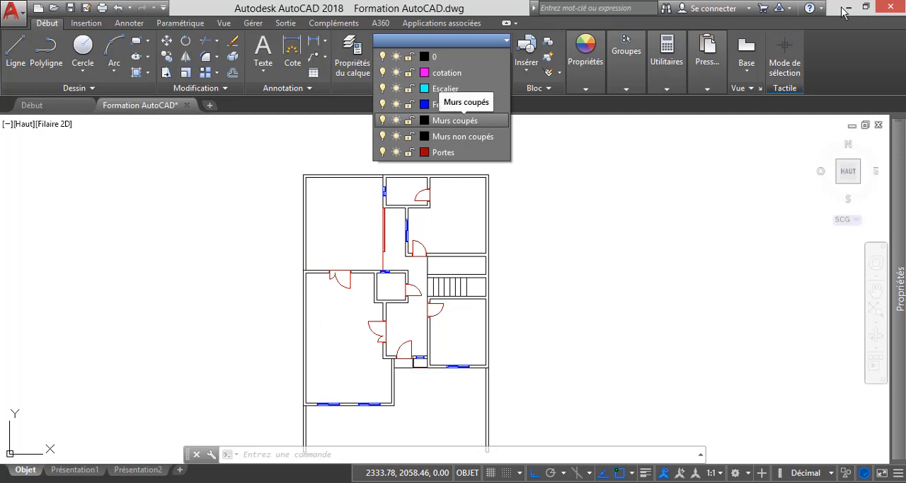
click(455, 121)
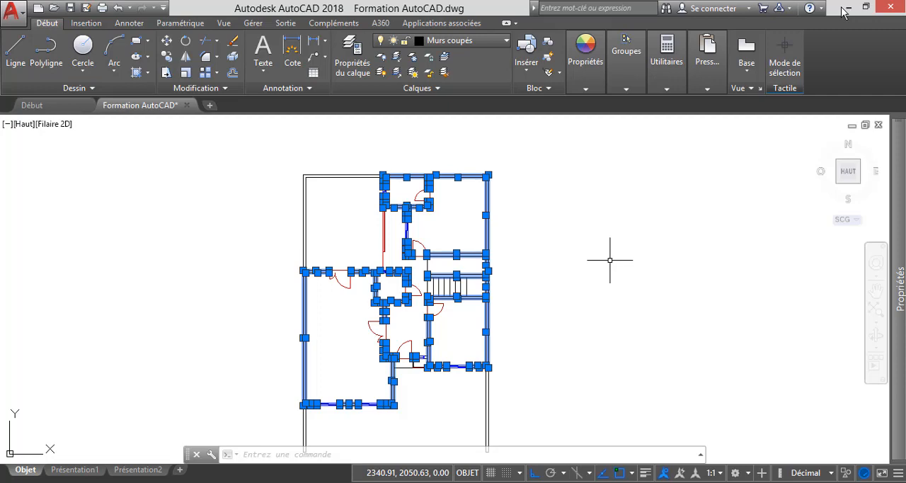
key(Escape)
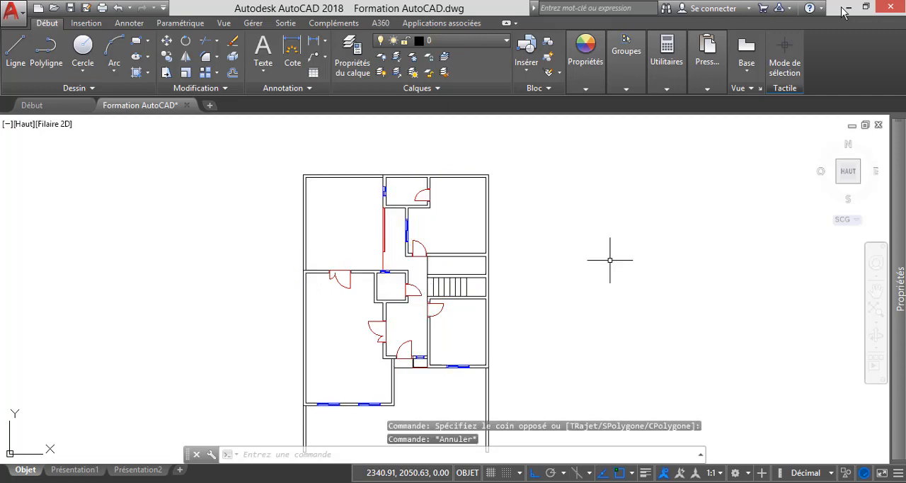
Check the layer of the wall line above the staircase, and clear the selection.
scroll(480, 270, up, 2)
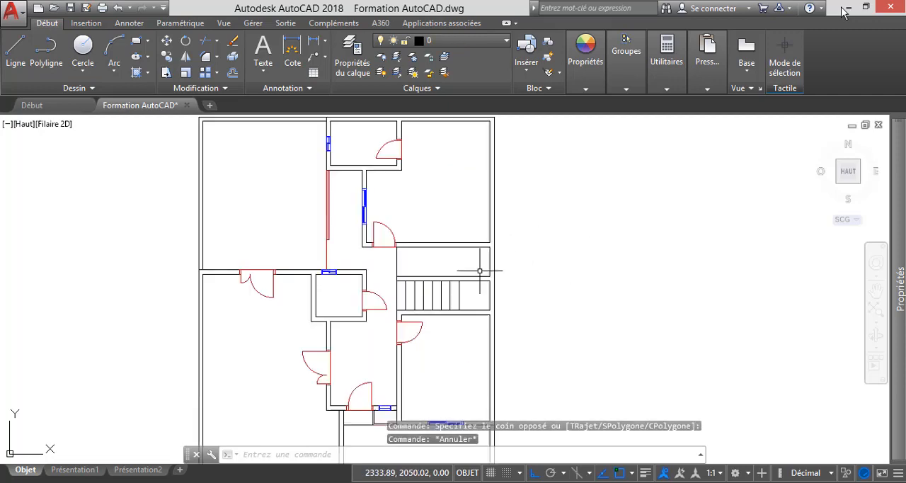
scroll(479, 270, up, 2)
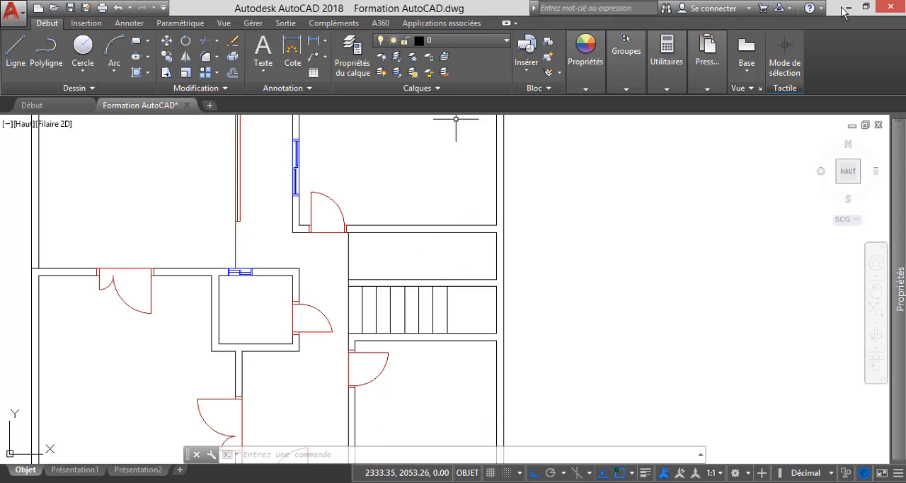
click(426, 232)
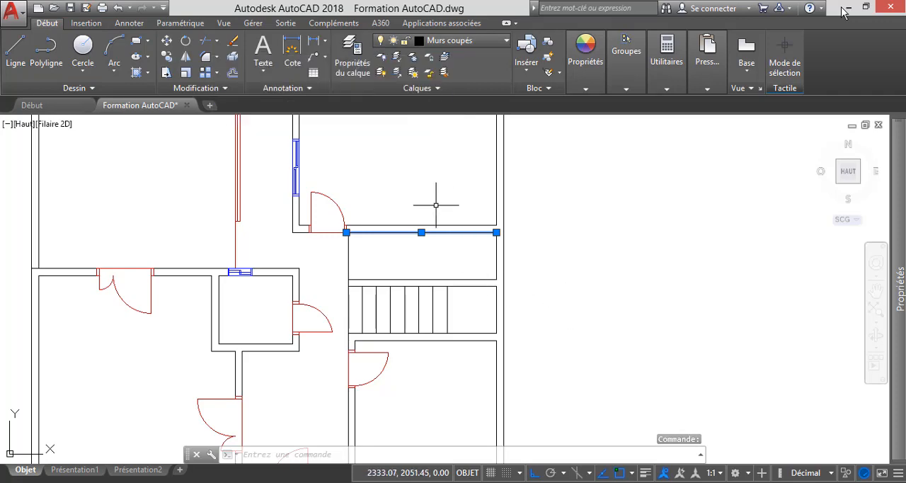
scroll(436, 205, down, 4)
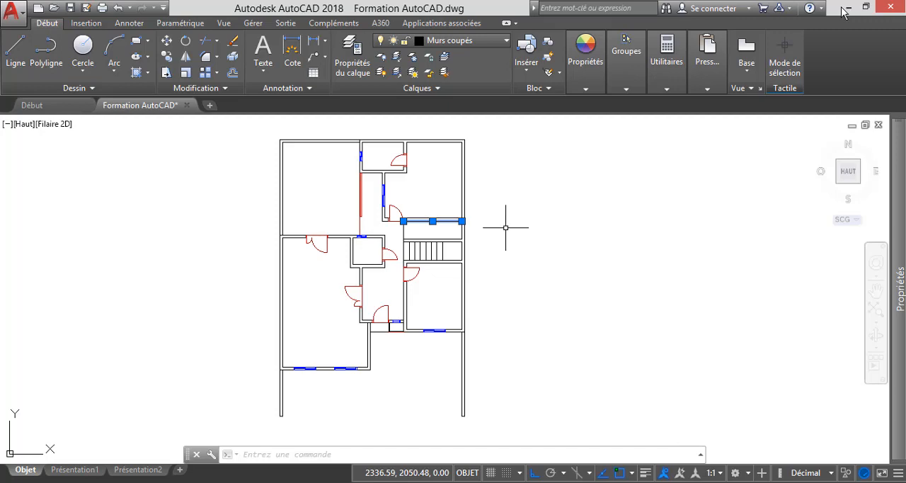
scroll(443, 209, up, 4)
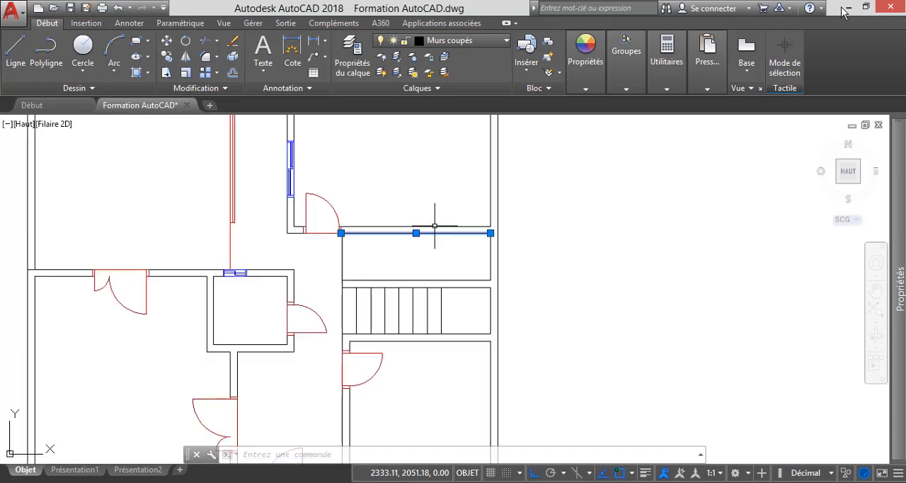
key(Escape)
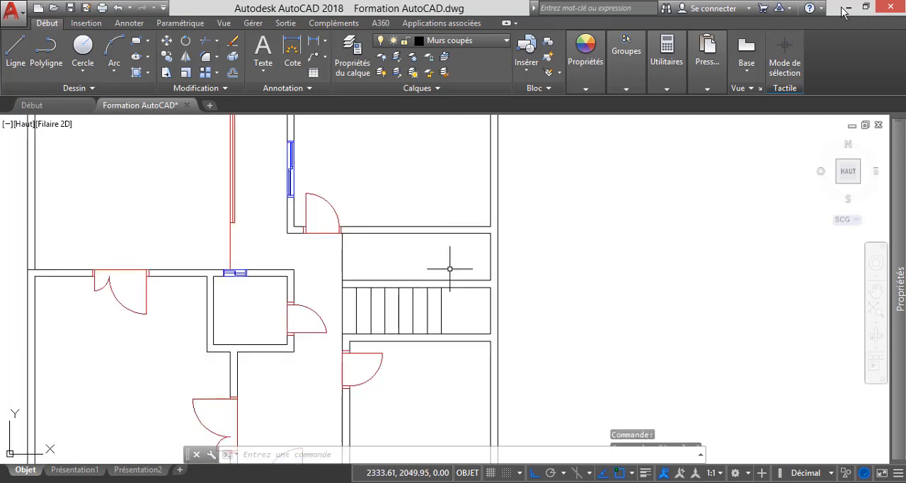
scroll(443, 252, down, 2)
scroll(430, 239, down, 3)
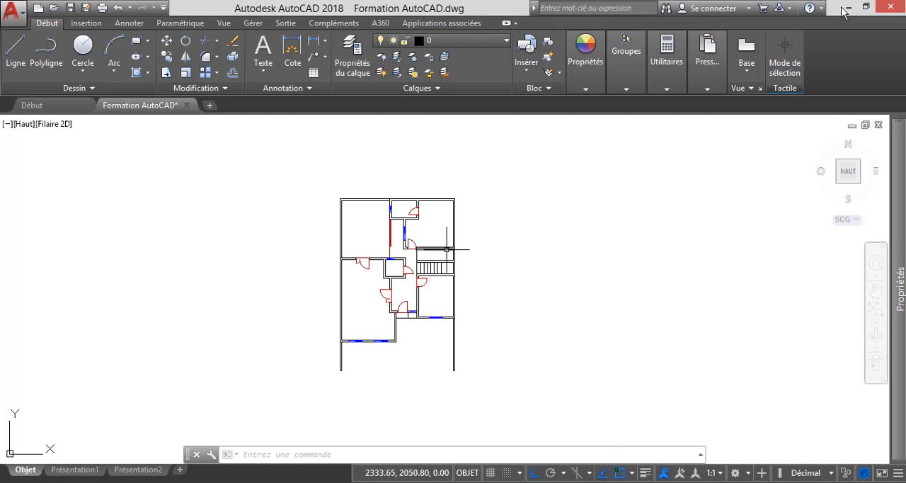
Select the outer top and left walls enclosing the open space at the plan's upper-left corner.
scroll(445, 249, up, 2)
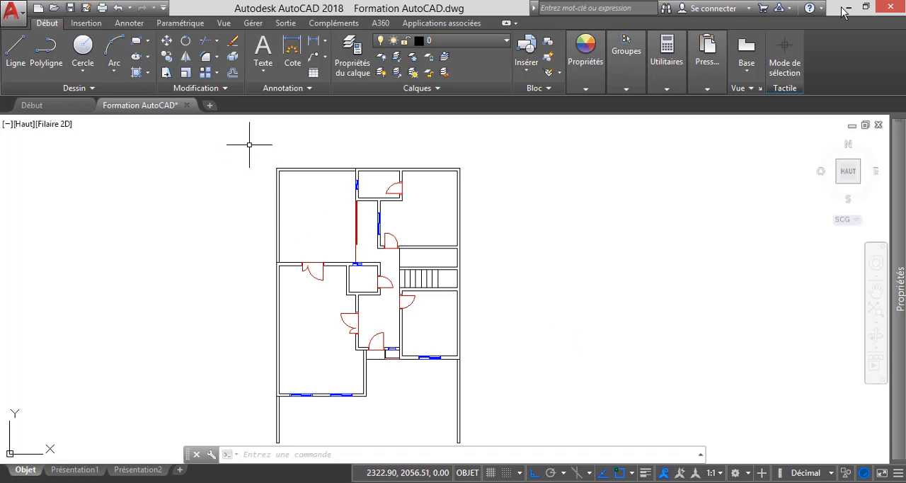
scroll(250, 138, up, 2)
click(355, 235)
click(276, 163)
scroll(349, 287, down, 5)
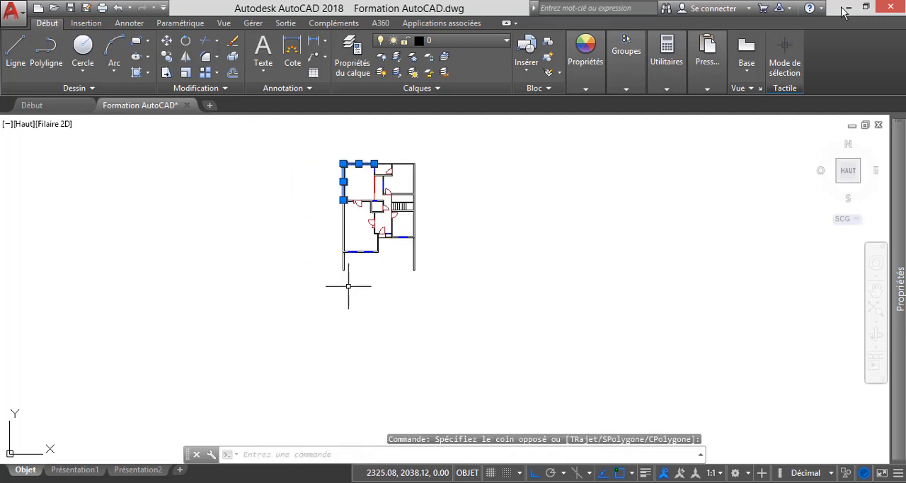
Add the two boundary walls extending below the house on its left and right sides to the selection.
scroll(359, 279, up, 8)
click(356, 288)
click(270, 219)
click(644, 314)
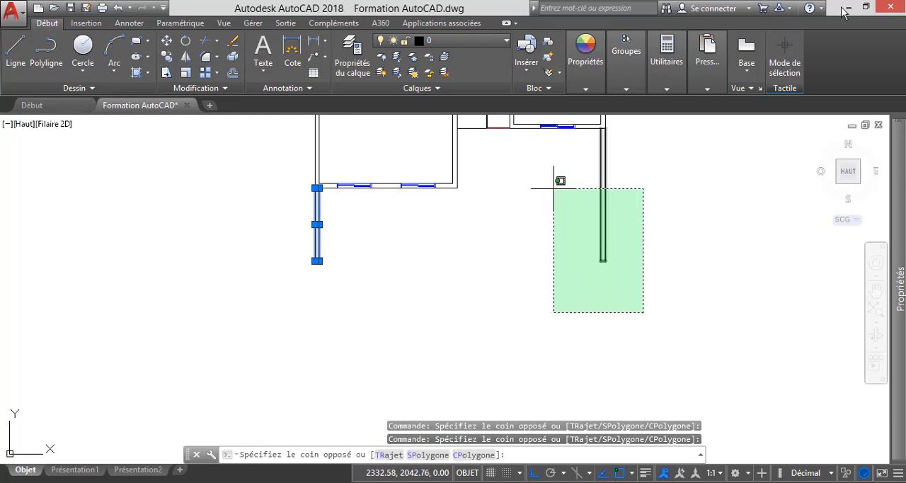
click(554, 188)
scroll(512, 283, down, 4)
scroll(592, 207, up, 2)
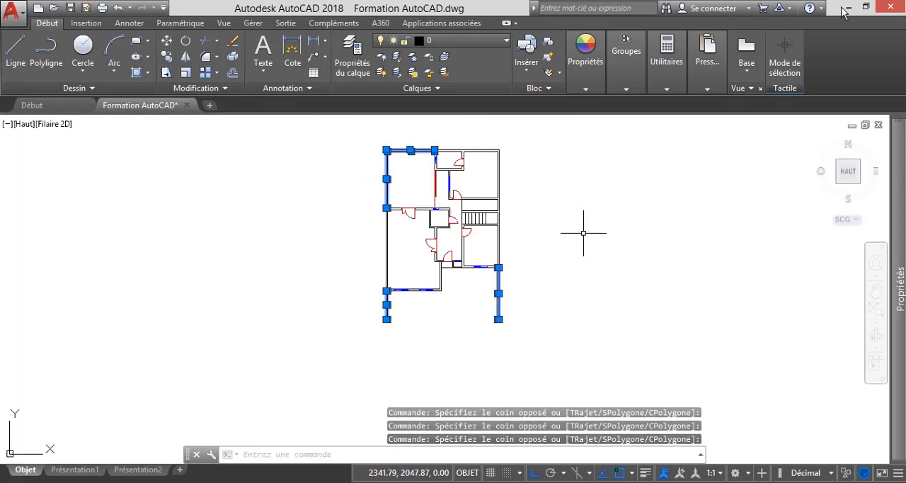
Assign the selected courtyard and boundary walls to the layer "Murs non coupés" and clear the selection.
click(439, 40)
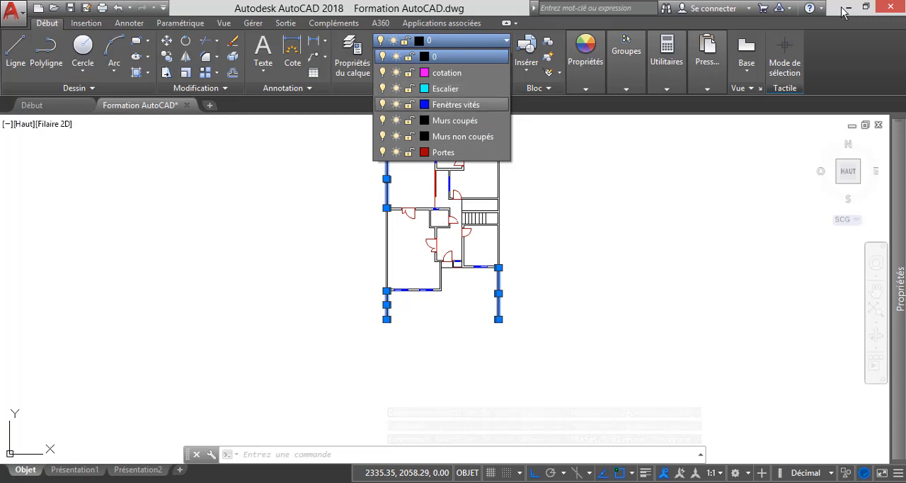
click(463, 136)
click(470, 138)
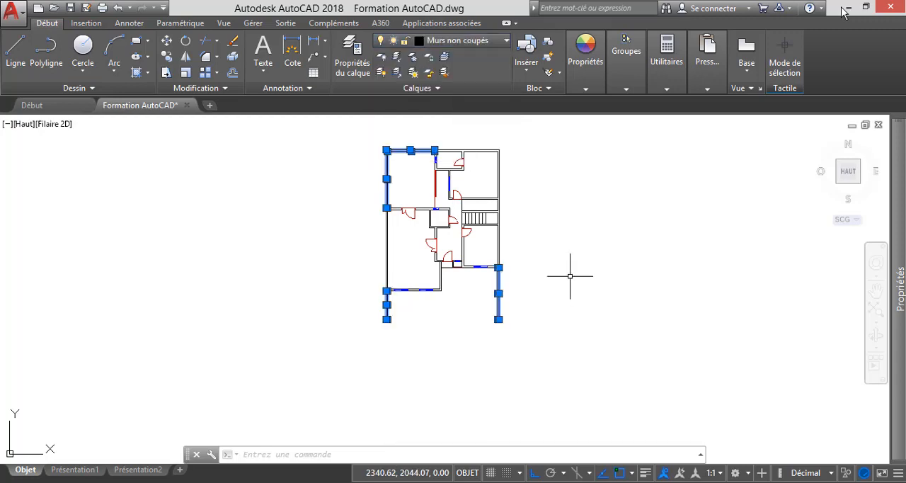
click(613, 285)
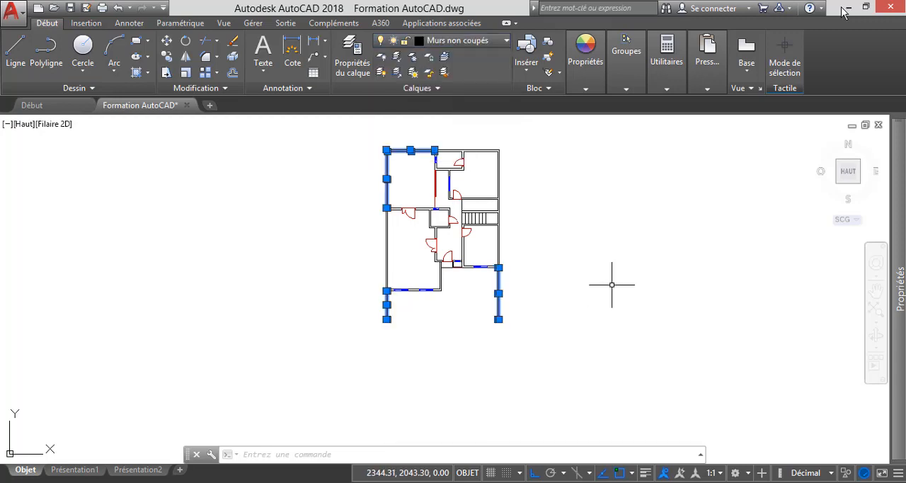
key(Escape)
Turn on the display of line weights for the floor plan.
scroll(486, 139, up, 5)
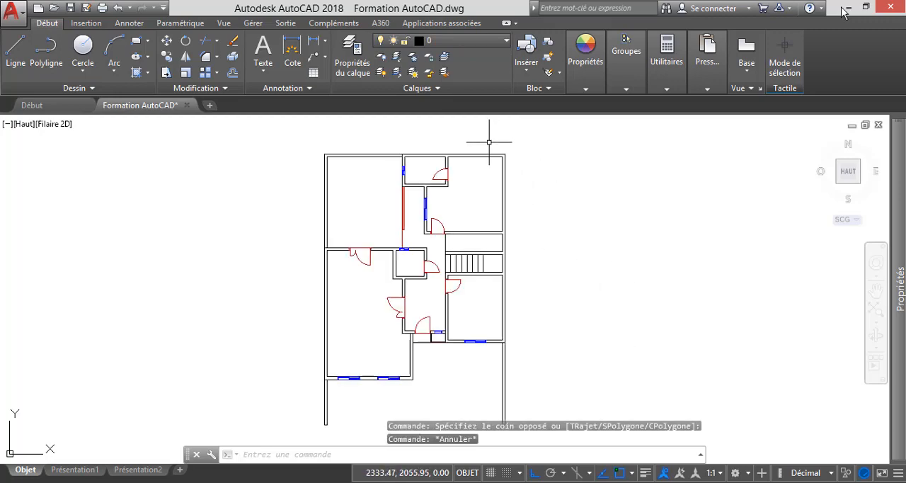
scroll(461, 142, down, 2)
scroll(437, 152, up, 1)
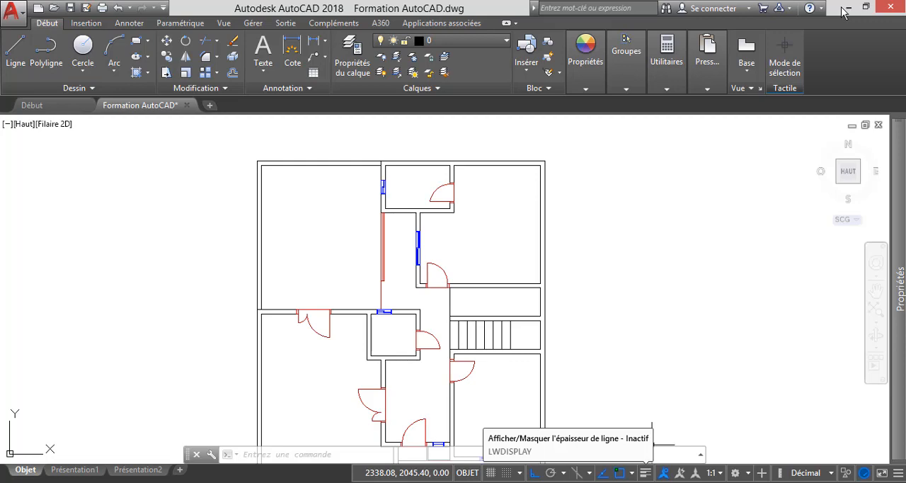
click(645, 472)
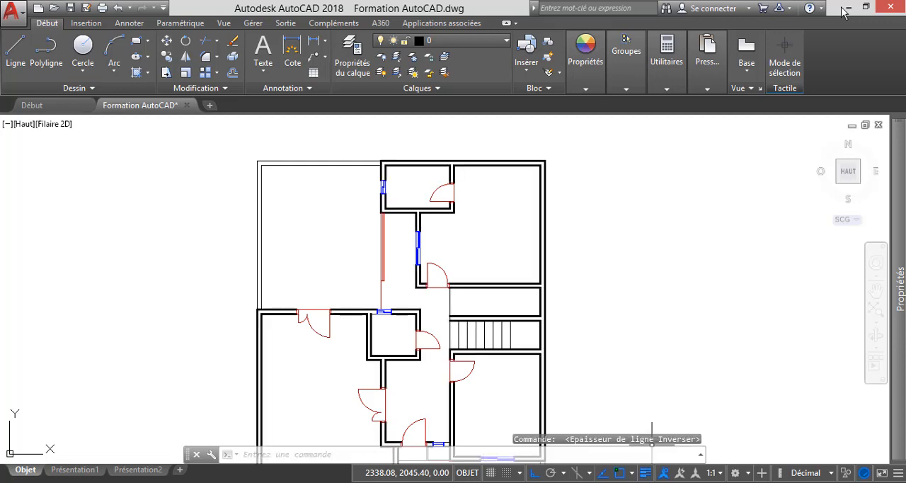
Examine how the cut and uncut walls differ in line thickness across the whole plan.
scroll(488, 208, down, 4)
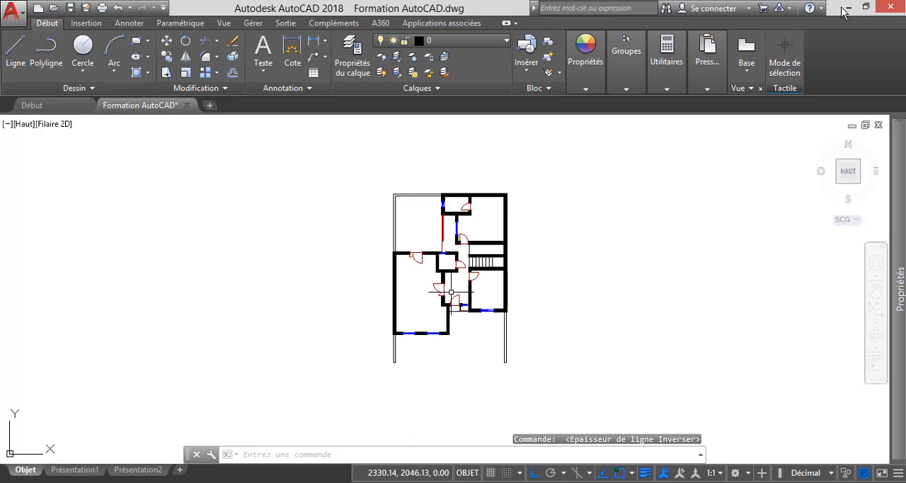
scroll(450, 291, up, 4)
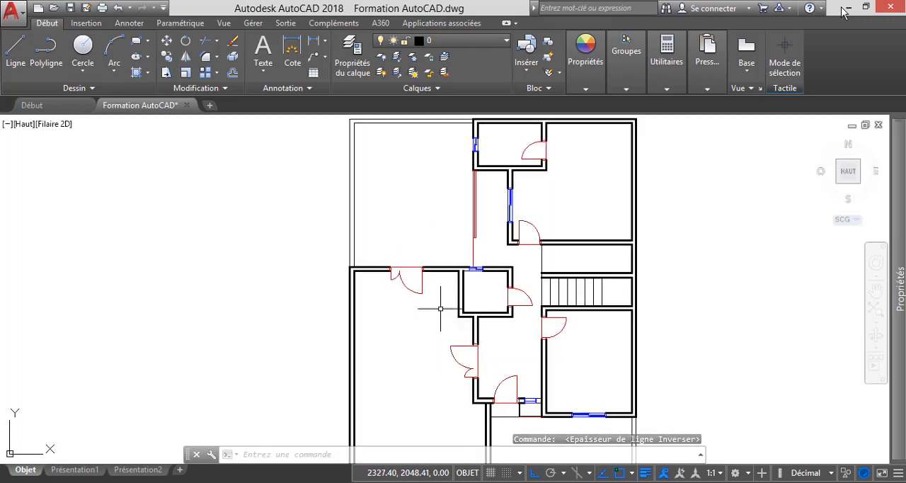
scroll(522, 300, down, 3)
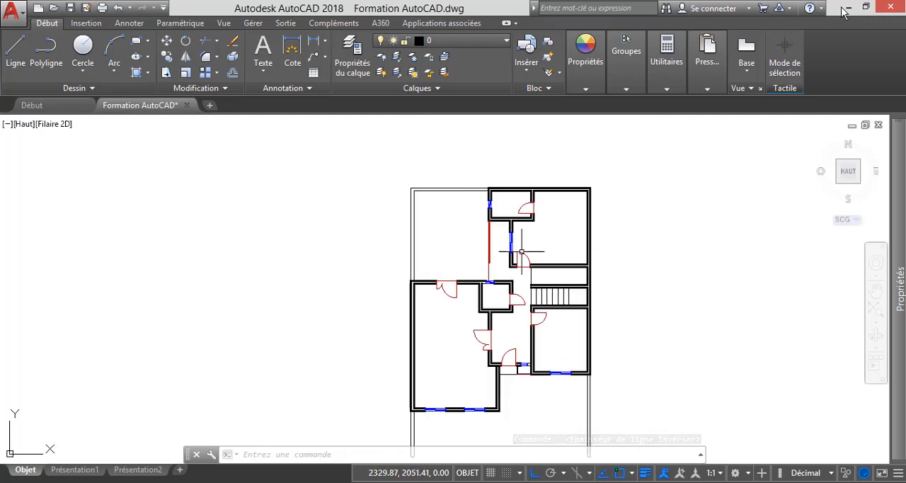
scroll(628, 237, up, 2)
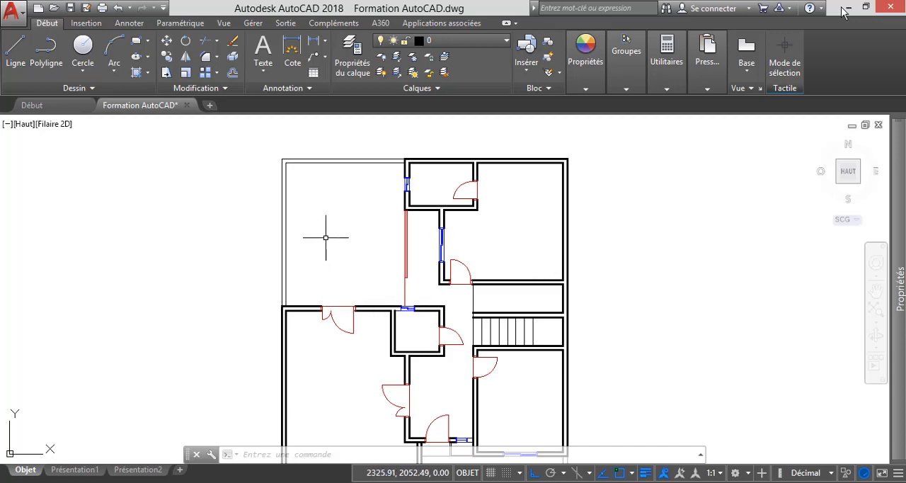
scroll(326, 237, down, 2)
scroll(491, 304, up, 2)
scroll(496, 332, down, 2)
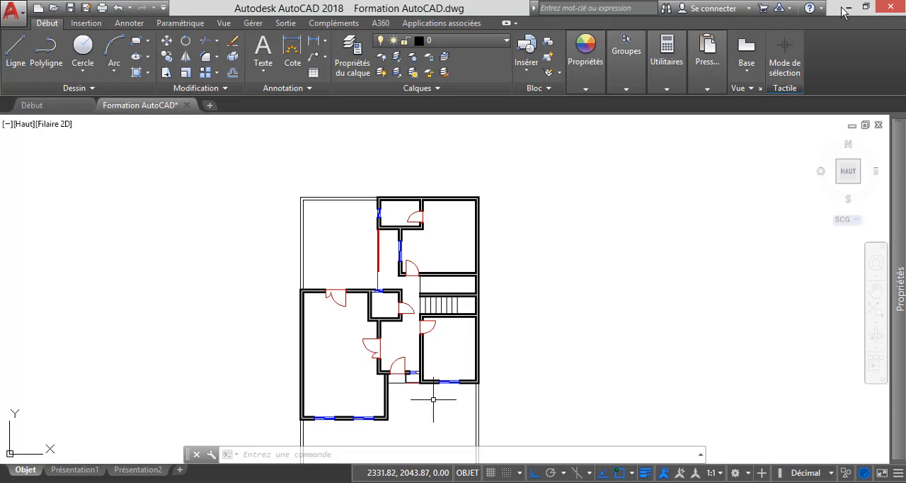
scroll(437, 399, up, 2)
scroll(402, 303, down, 2)
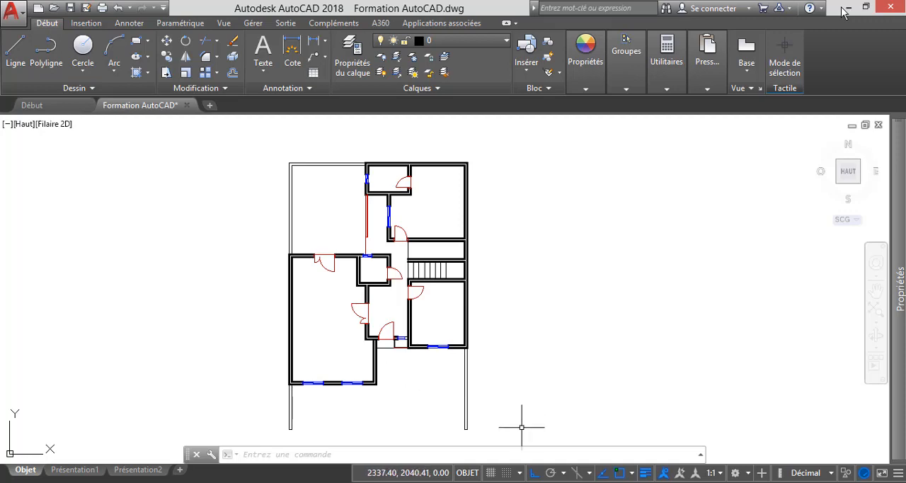
Copy the entire floor plan about 18.8 units horizontally to the right, using its upper-left outer corner as base point.
click(526, 432)
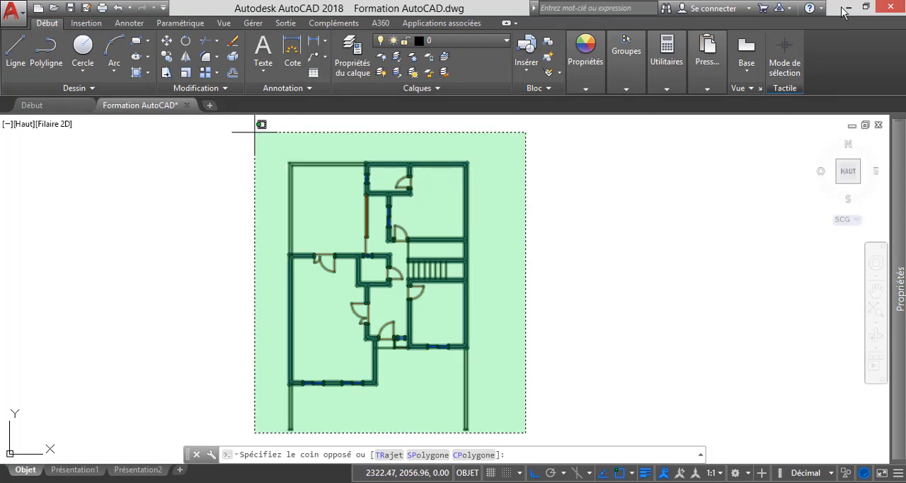
click(247, 132)
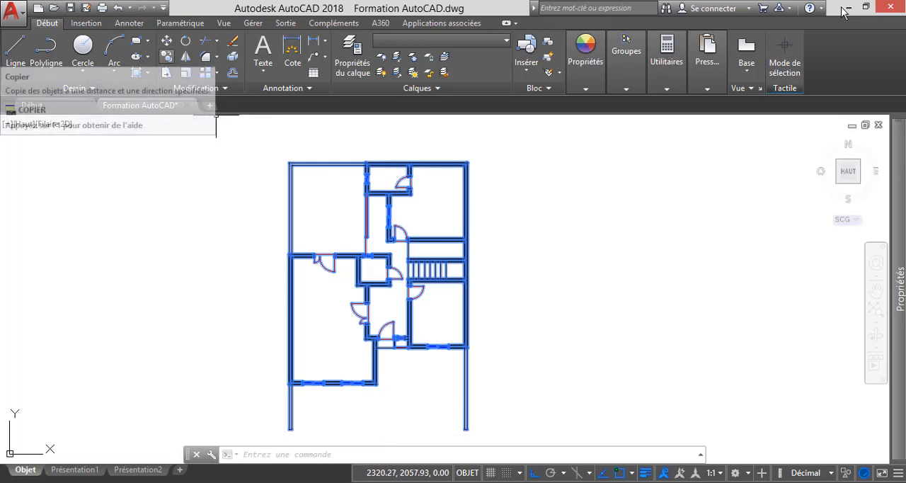
click(166, 56)
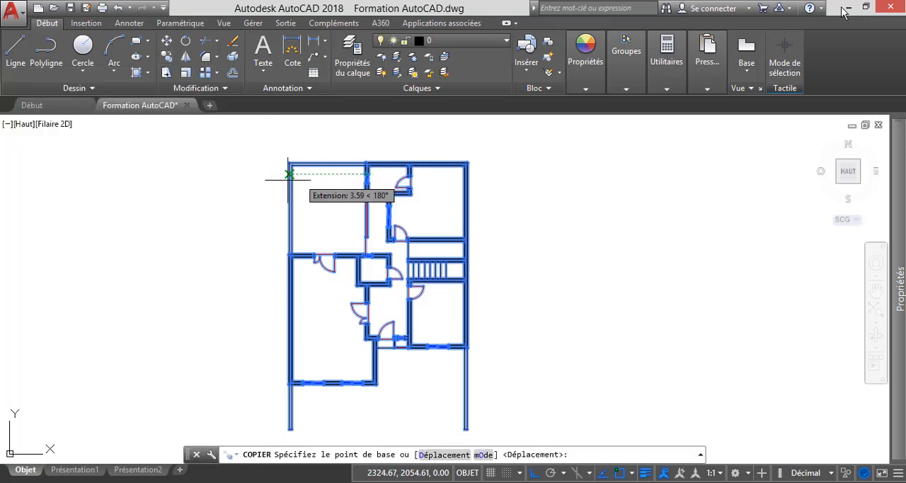
scroll(285, 169, up, 5)
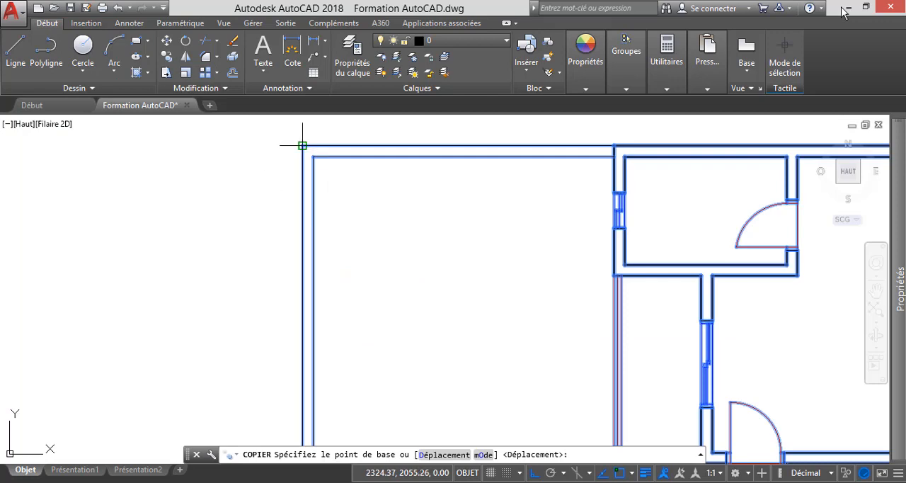
click(302, 146)
scroll(303, 145, down, 5)
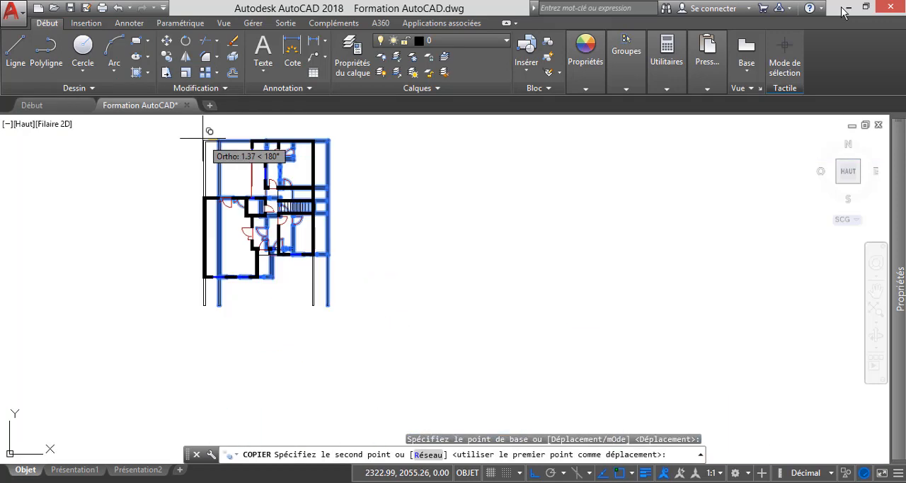
click(427, 161)
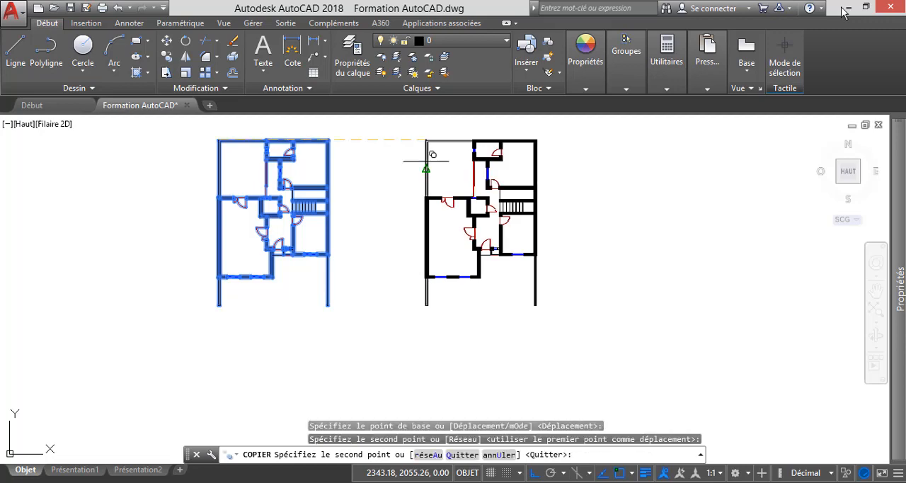
key(Escape)
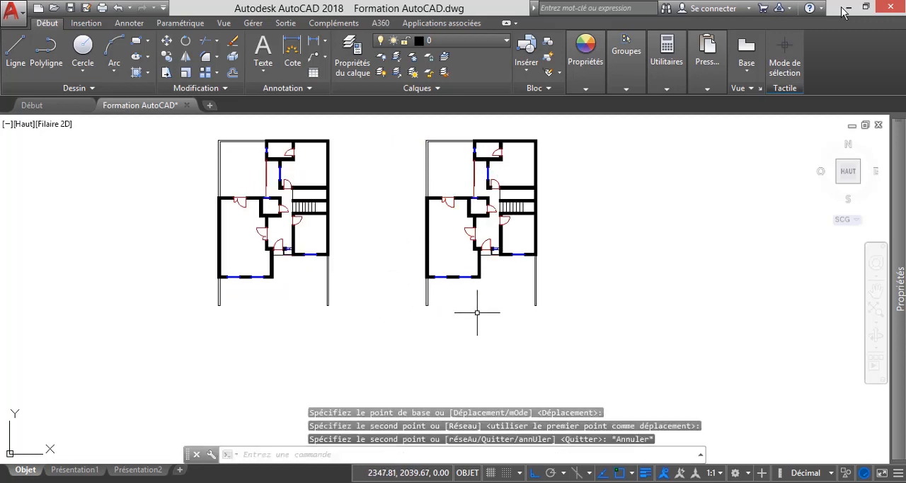
Consult the upper-floor plan in the reference PDF in Adobe Reader, and return to the AutoCAD drawing.
scroll(463, 235, up, 5)
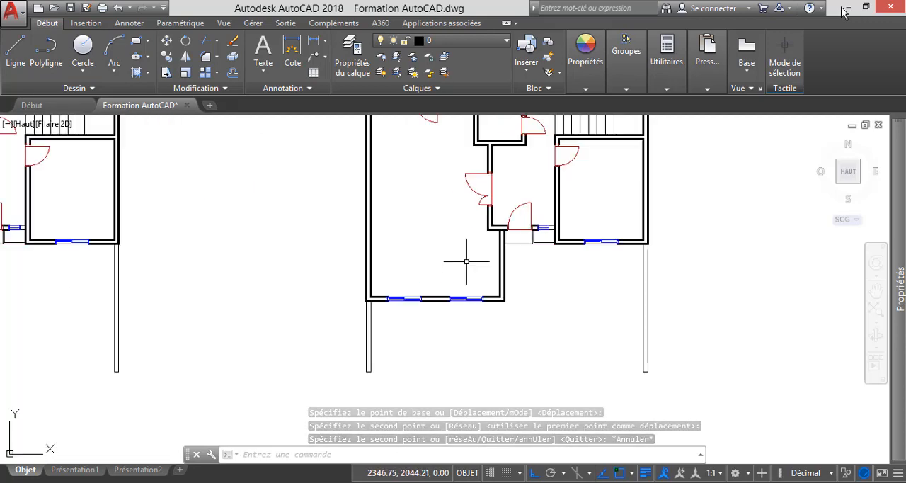
scroll(492, 276, down, 5)
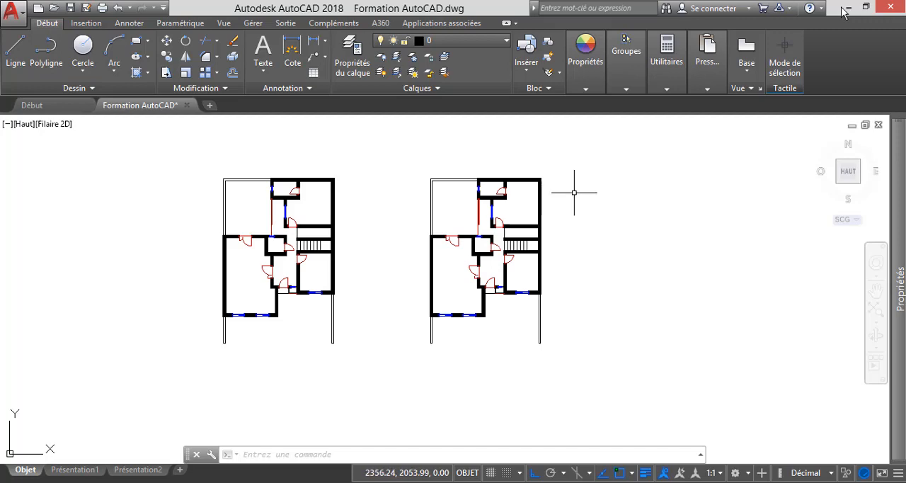
scroll(576, 191, up, 2)
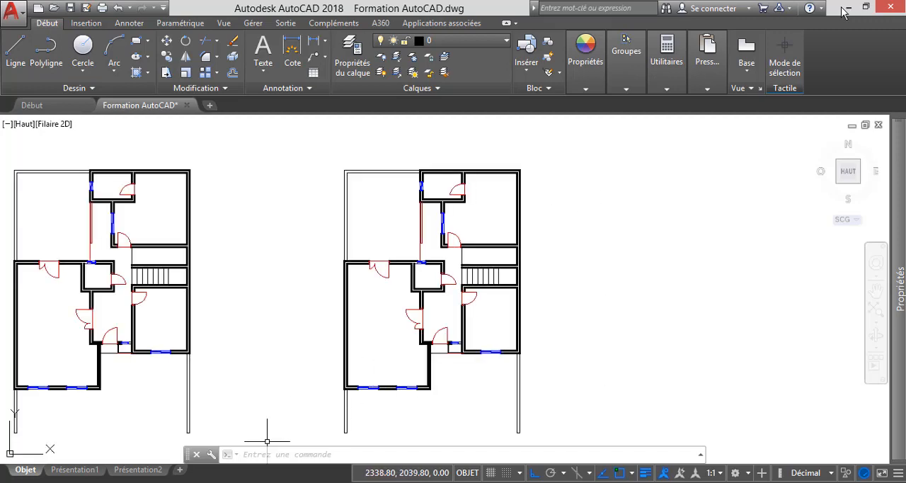
click(233, 481)
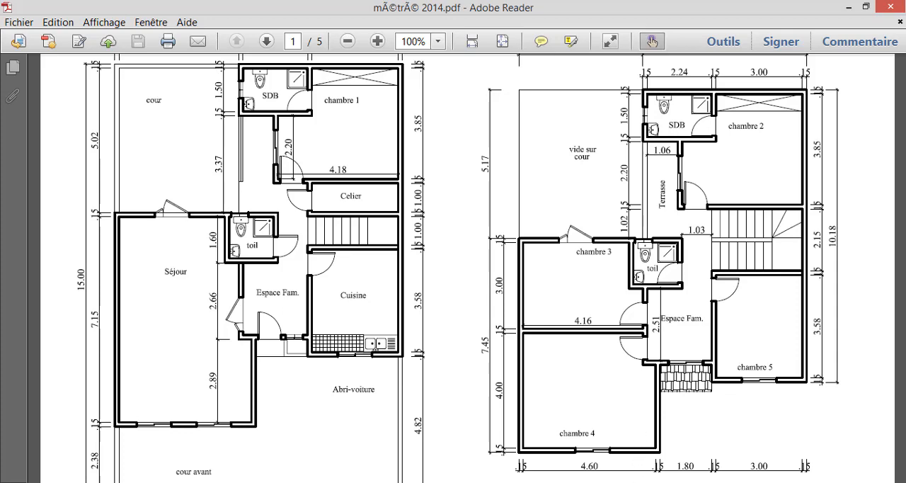
mouse_move(646, 482)
click(586, 432)
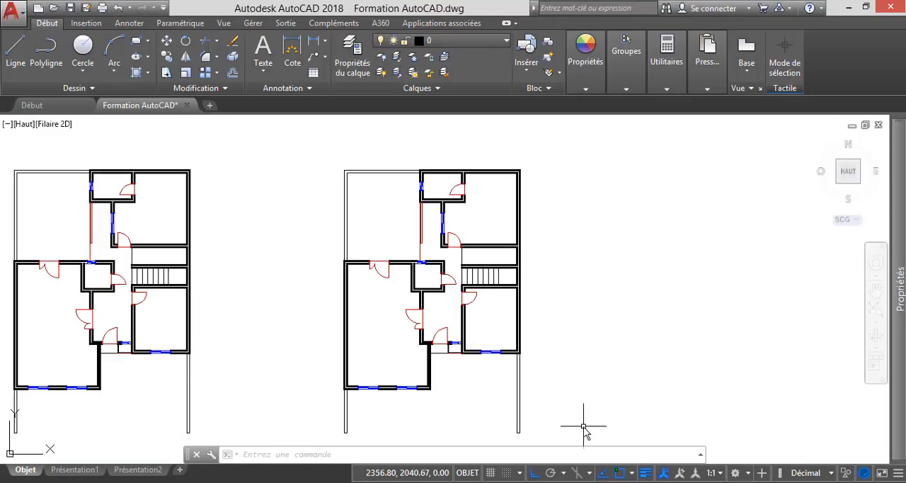
Delete the two boundary walls extending below the house on the right-hand copy of the plan.
click(529, 429)
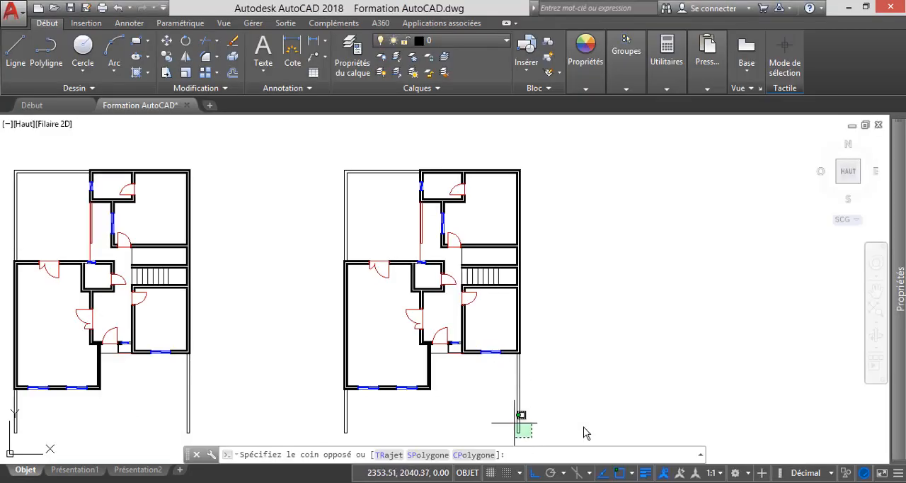
click(493, 383)
key(Delete)
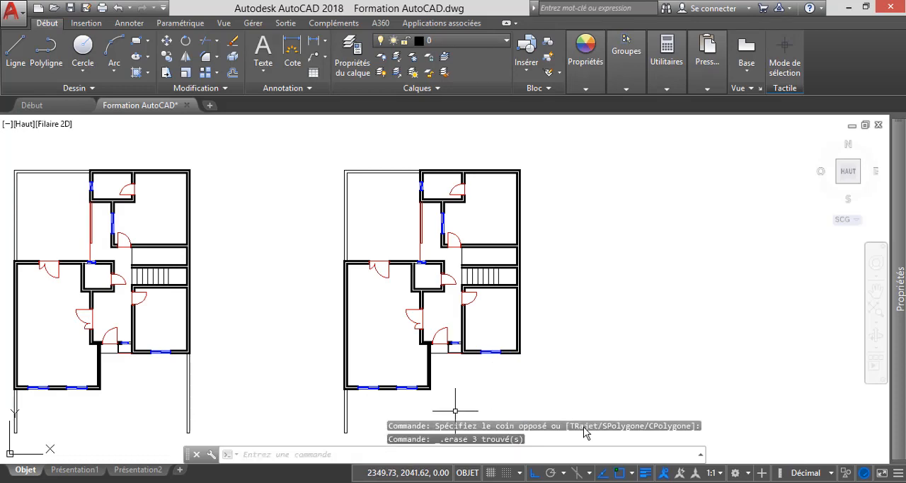
click(358, 428)
click(318, 399)
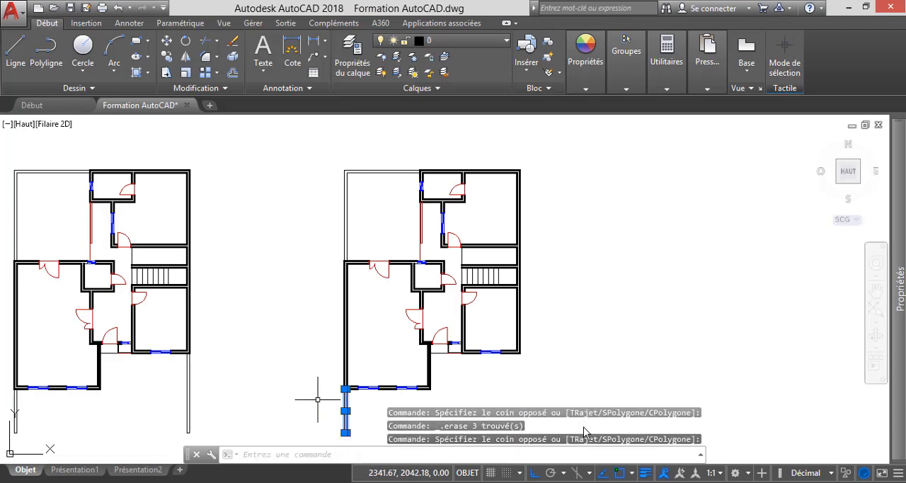
key(Delete)
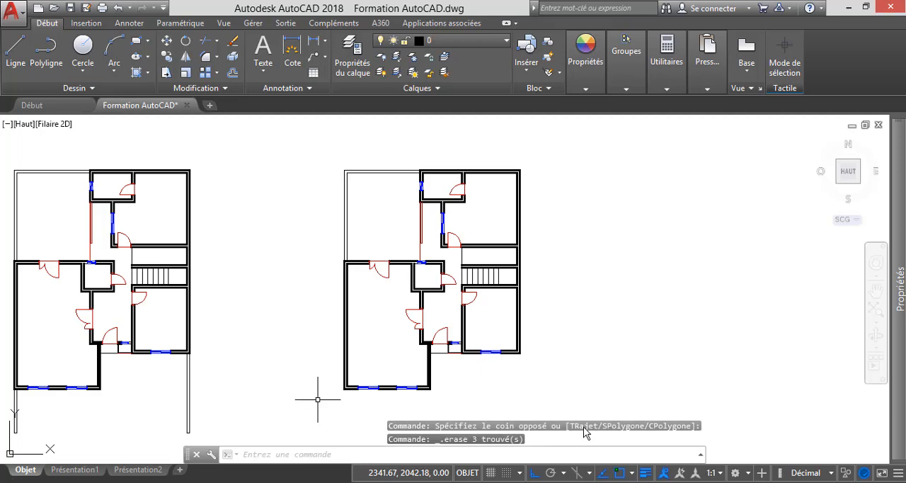
Delete the two inner wall lines around the courtyard at the upper-left corner of the copied plan.
scroll(343, 169, up, 4)
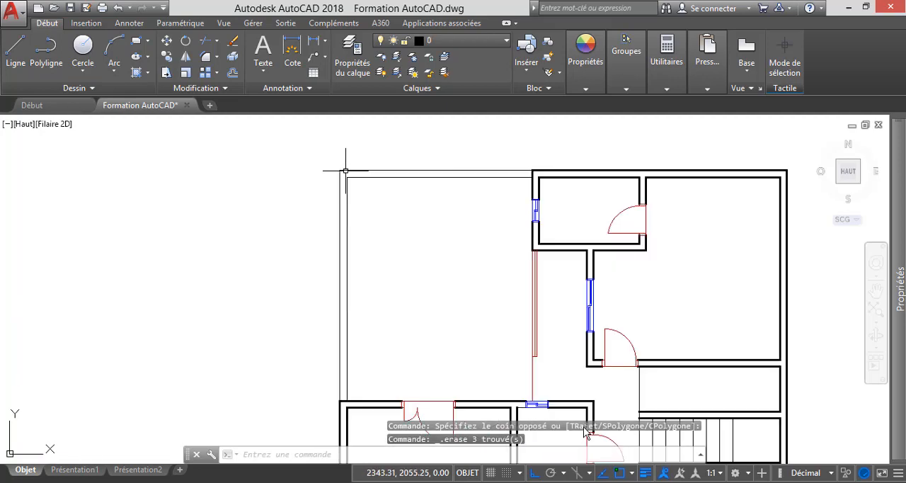
click(369, 194)
click(347, 177)
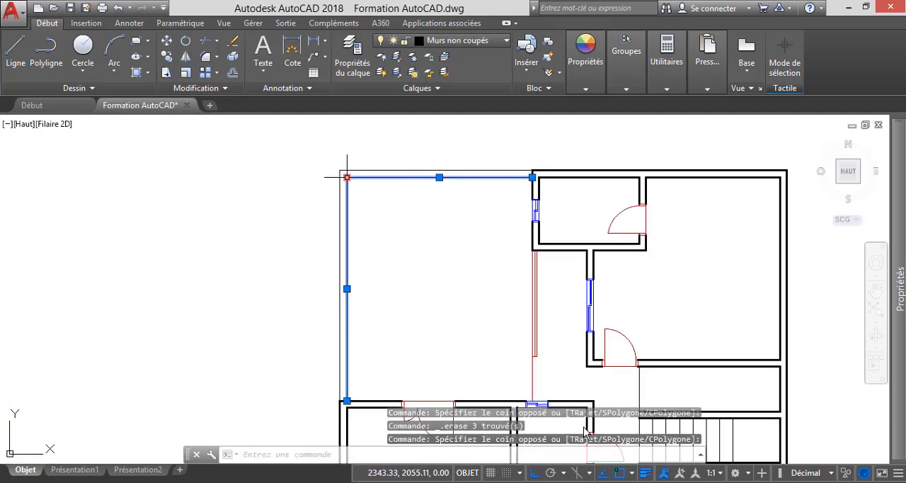
key(Delete)
scroll(400, 200, down, 5)
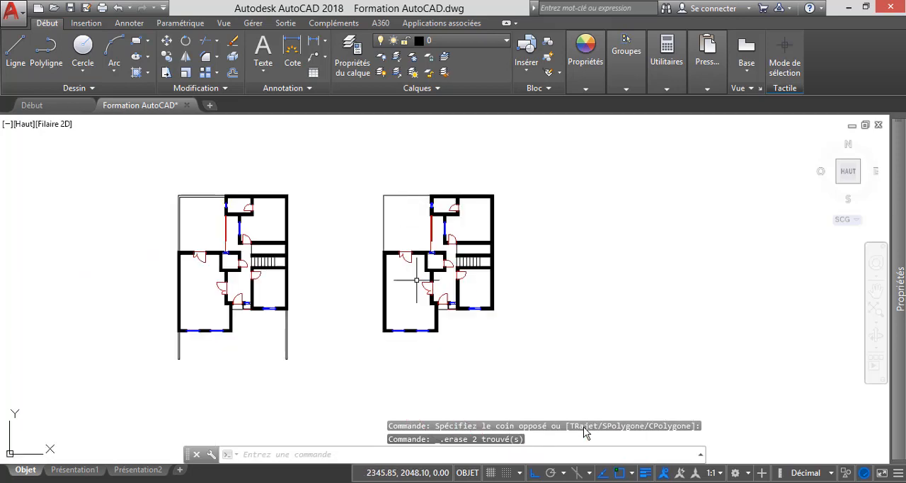
Offset the inner wall line between the two front windows of the large room 4 units upward on the copied plan.
scroll(428, 293, up, 2)
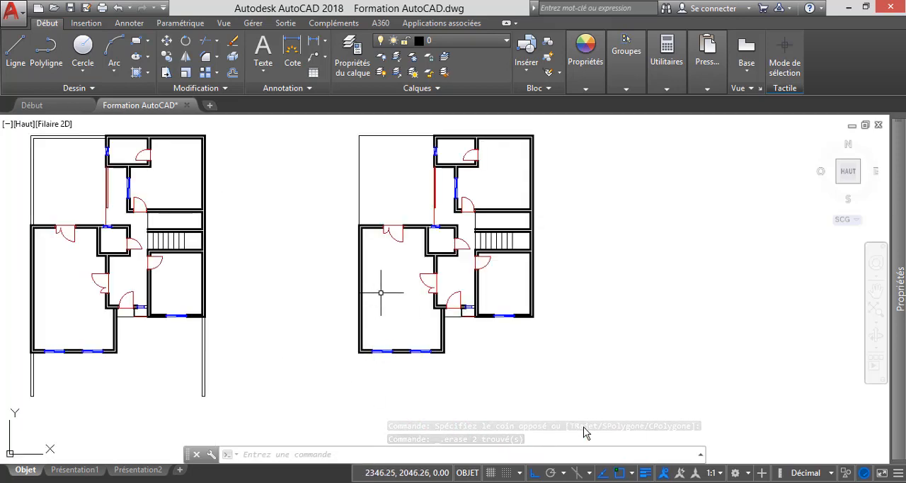
scroll(381, 345, up, 3)
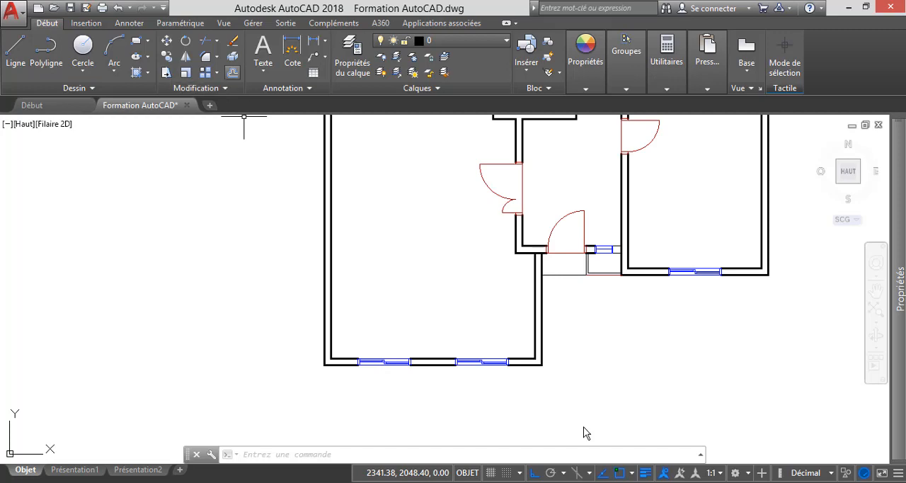
click(232, 72)
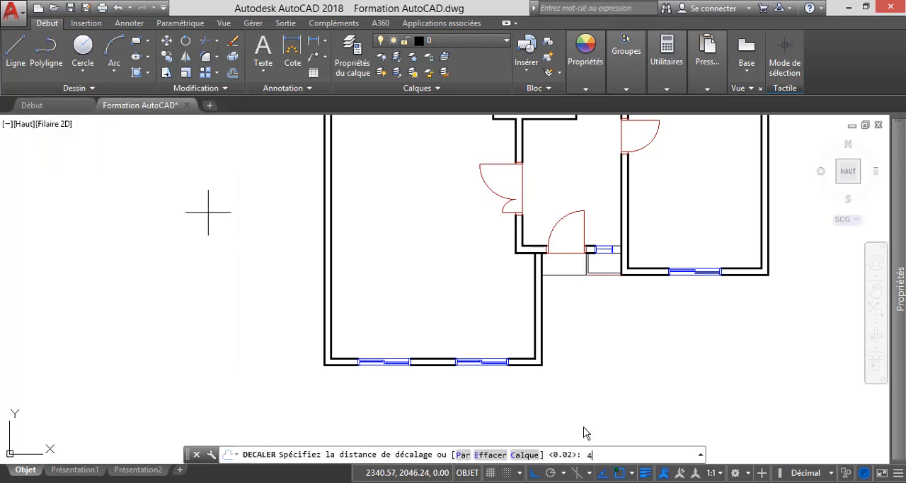
key(Return)
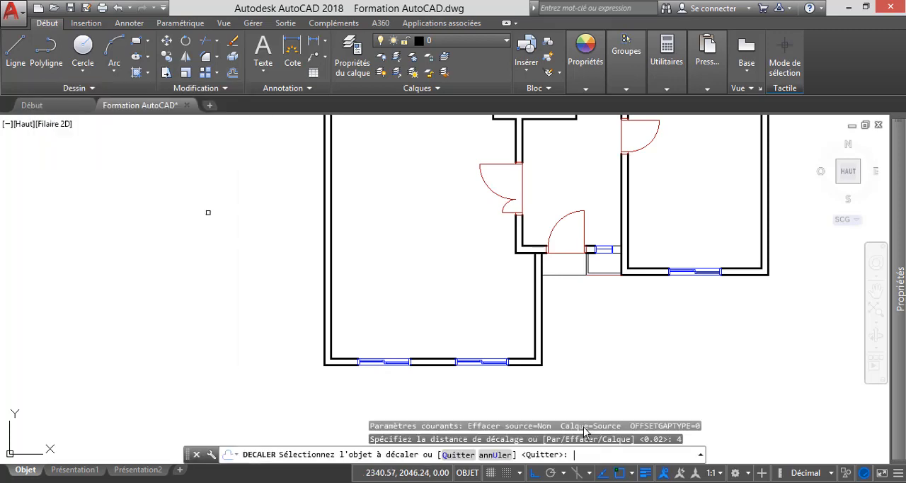
click(439, 360)
click(408, 206)
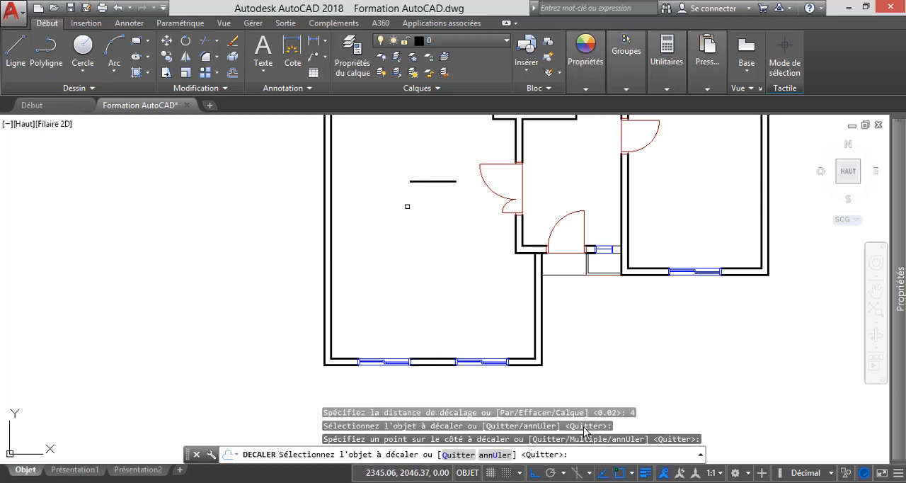
key(Escape)
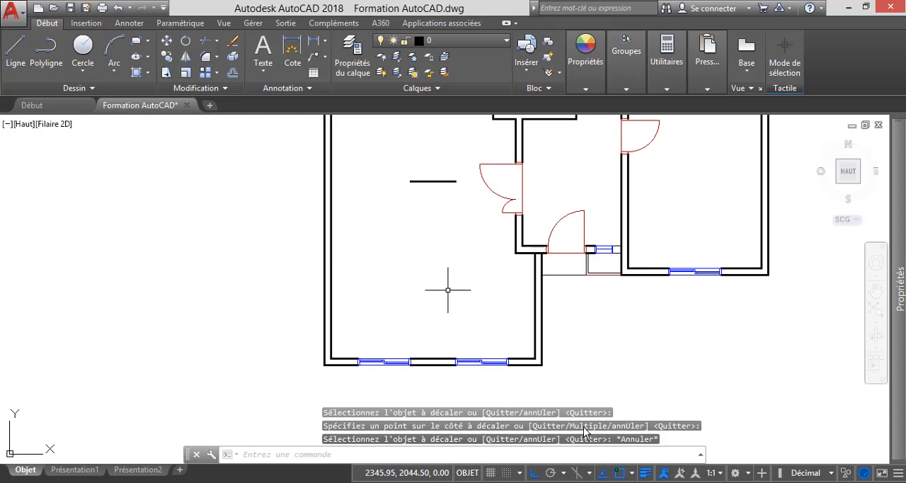
Extend both ends of the short offset line to the large room's left wall and the double-door opening on its right side.
scroll(435, 238, down, 1)
scroll(425, 222, up, 3)
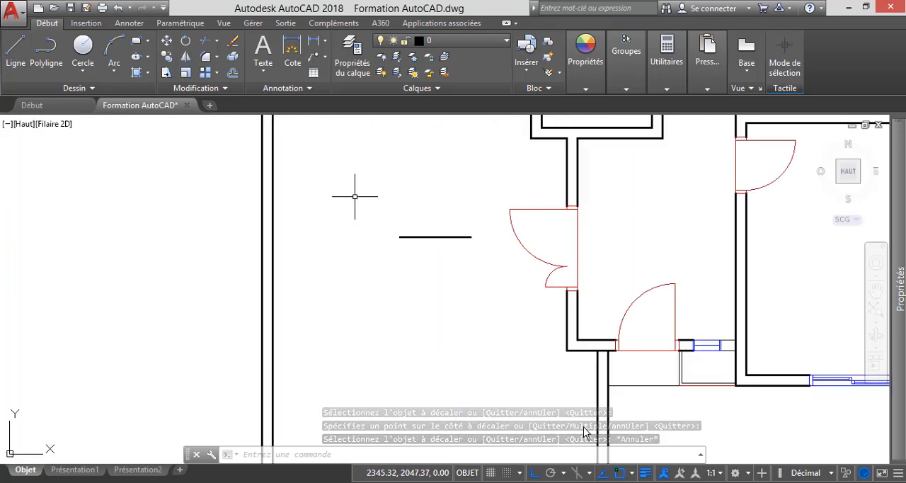
click(217, 41)
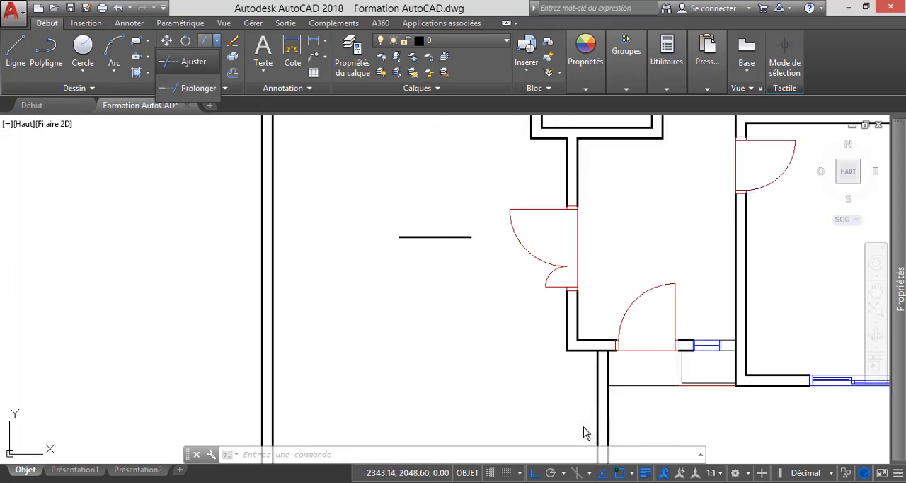
click(191, 88)
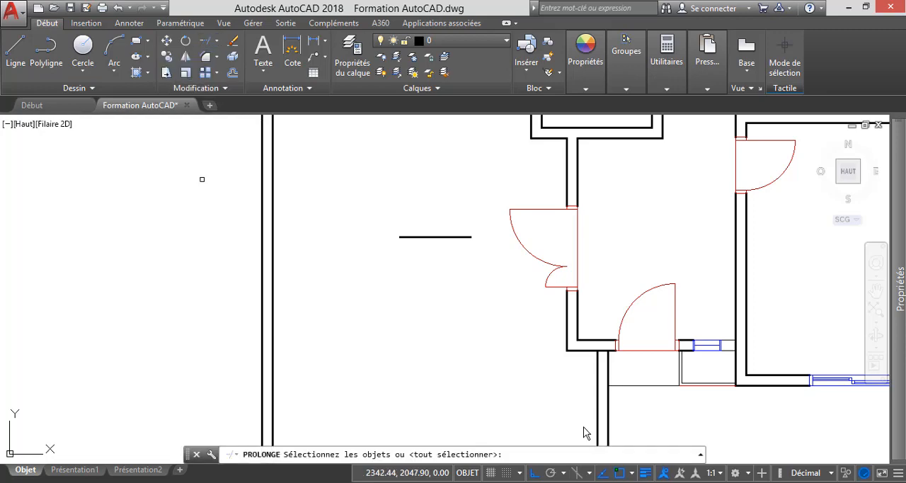
key(Return)
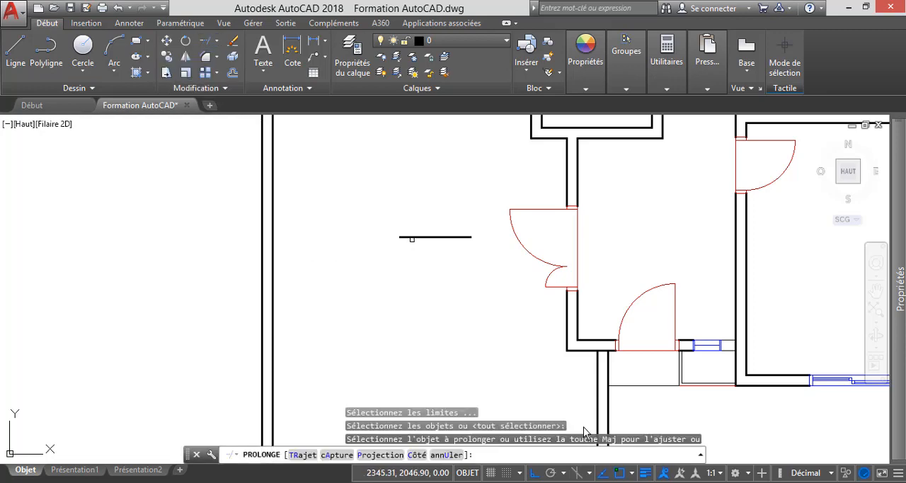
click(412, 238)
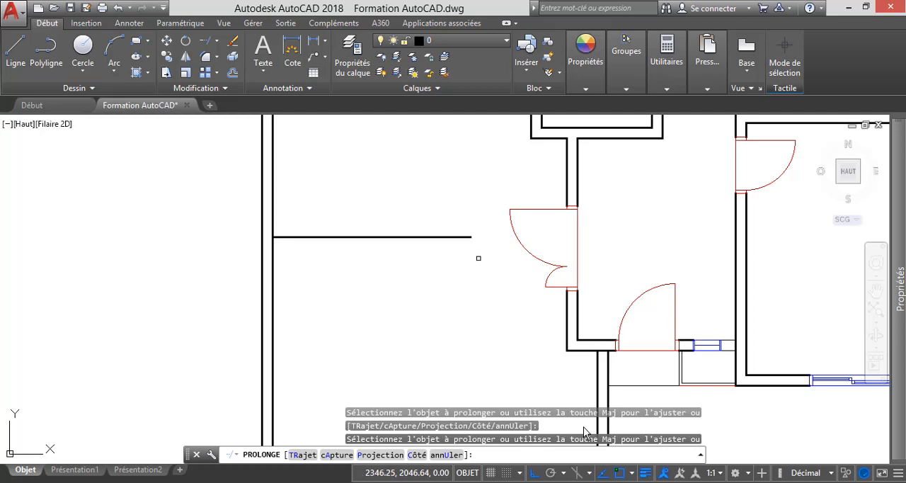
click(470, 238)
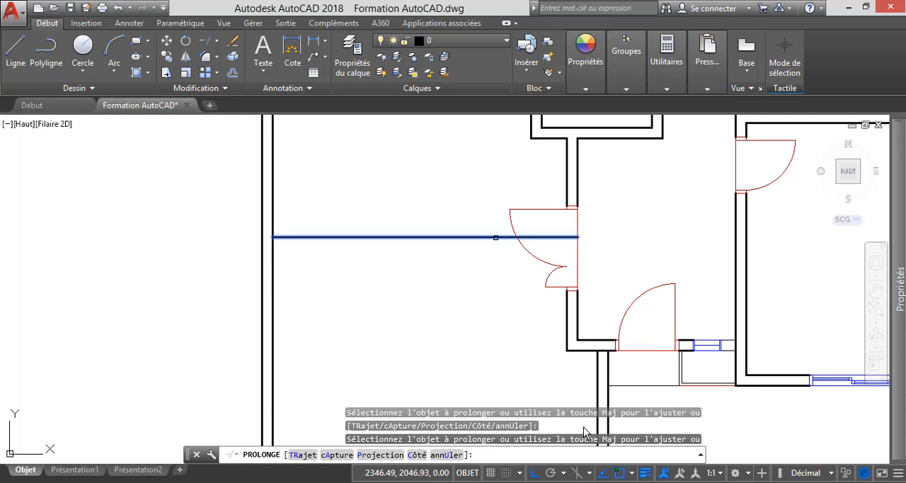
click(468, 237)
key(Escape)
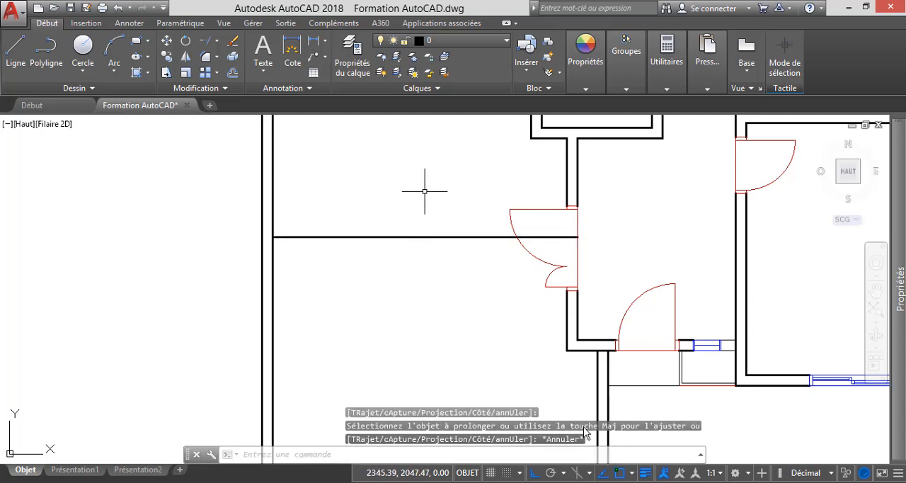
Delete the double door crossing the new partition line, and offset that line 0.15 upward to form the partition wall.
click(510, 209)
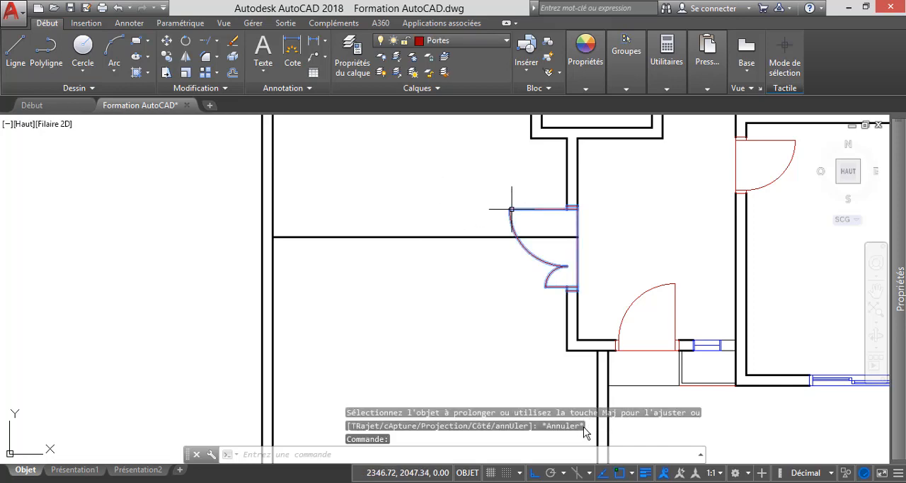
key(Delete)
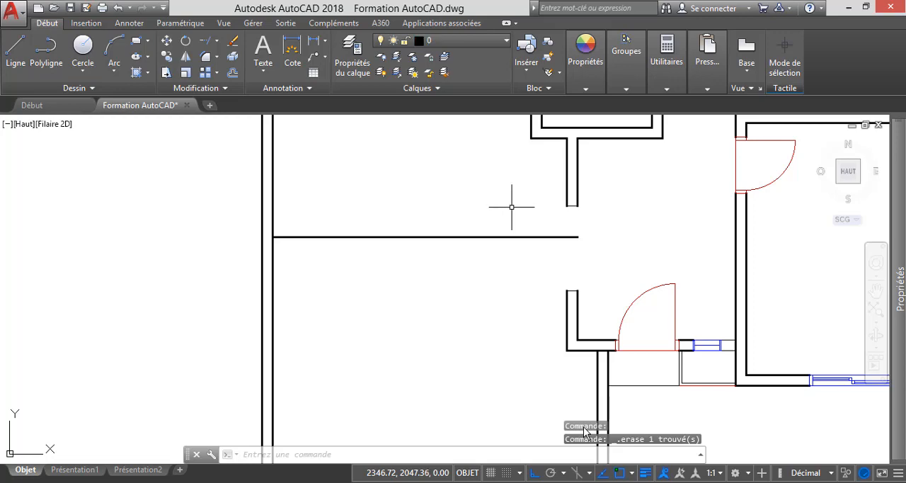
click(232, 72)
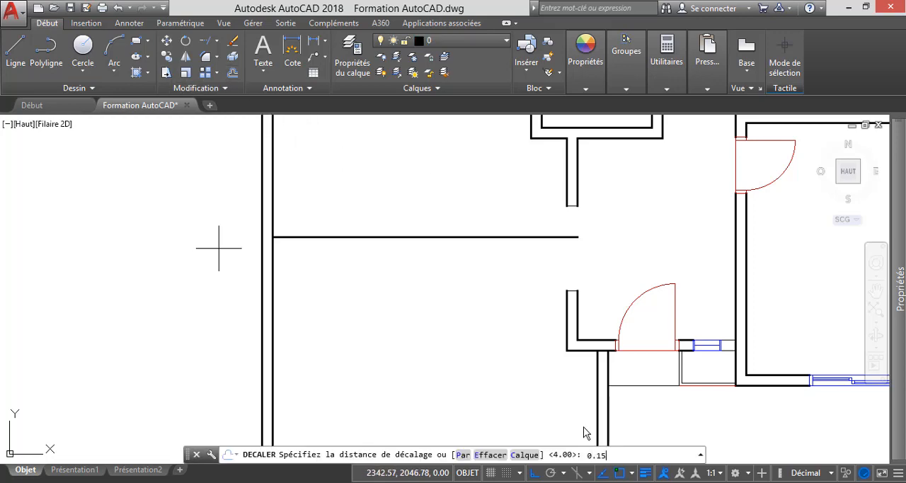
text(0.15)
key(Return)
click(368, 236)
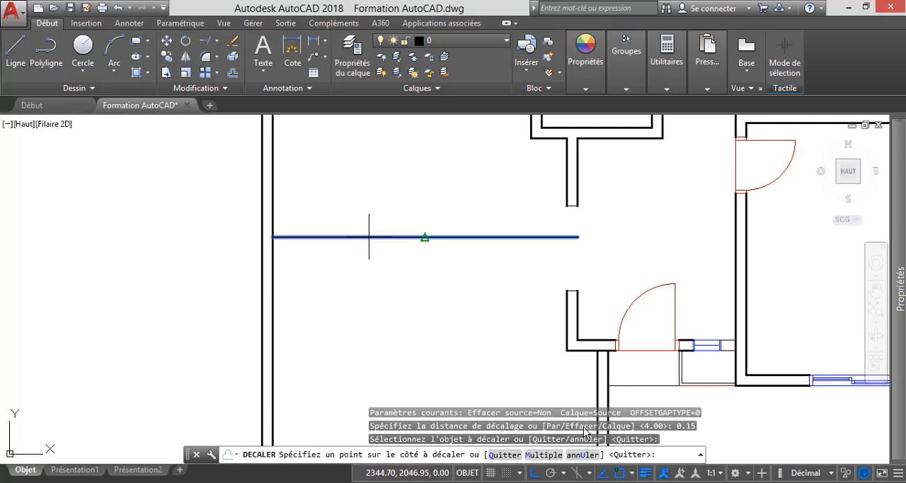
click(349, 194)
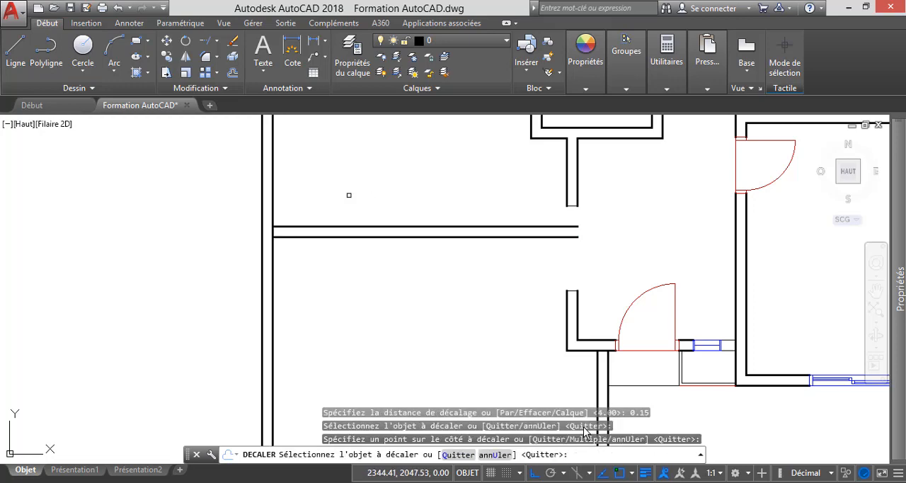
key(Escape)
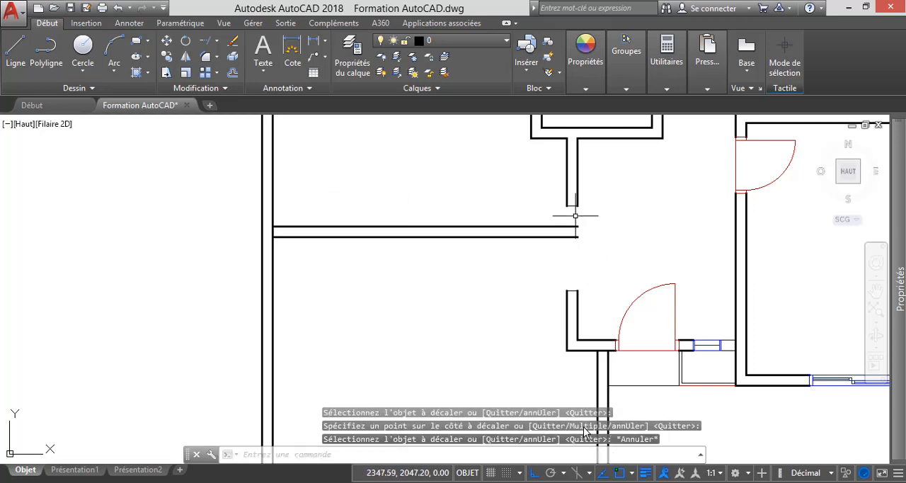
Delete the two short end lines closing the wall above and below the removed double door's opening.
scroll(574, 215, up, 4)
click(565, 196)
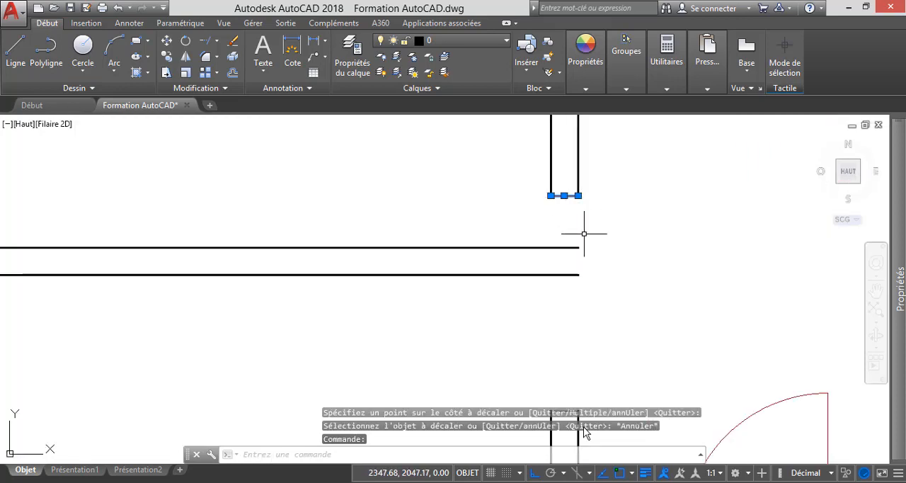
key(Delete)
scroll(538, 247, down, 4)
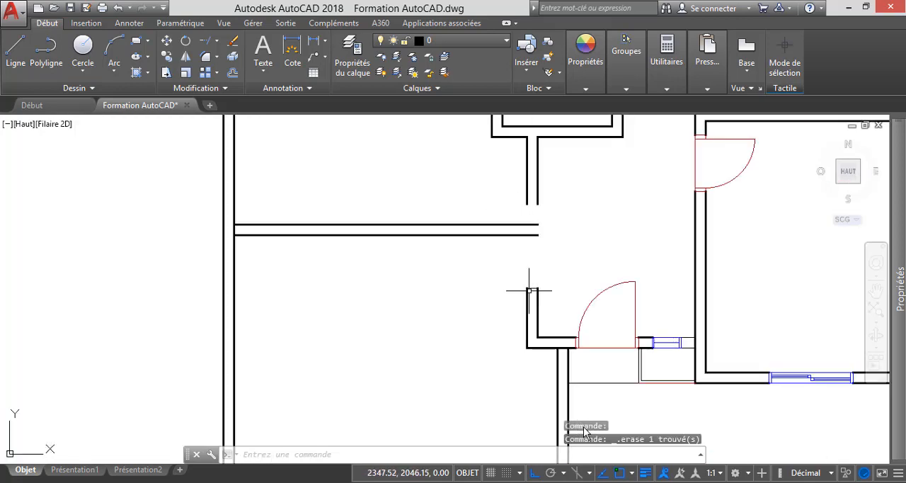
scroll(528, 289, up, 4)
click(537, 287)
key(Delete)
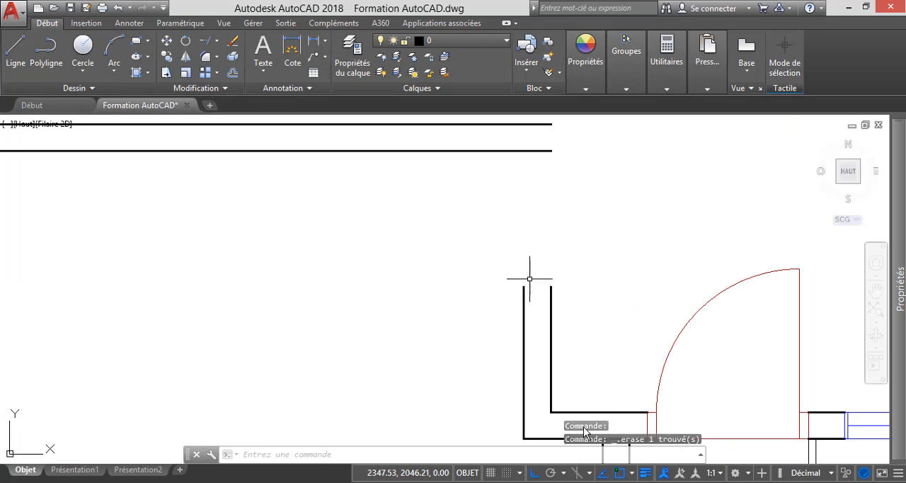
Join the two left-face wall segments above and below the former door opening into one line.
scroll(534, 280, down, 4)
click(532, 188)
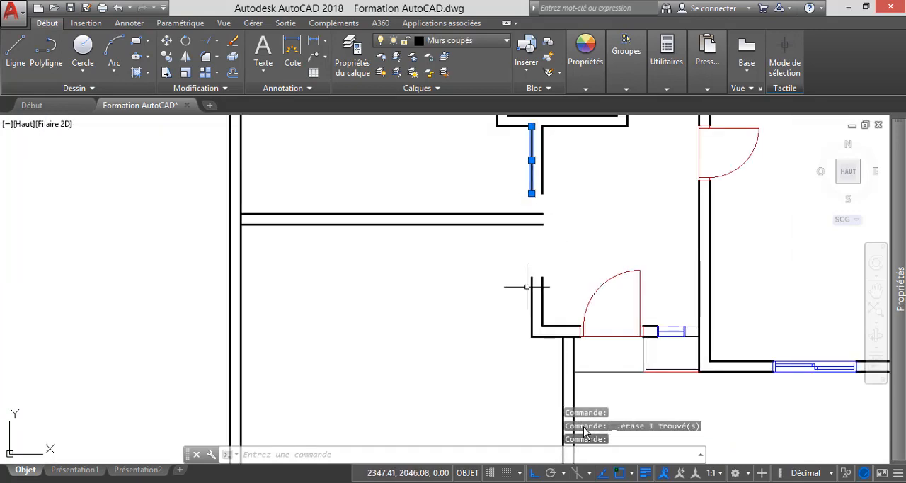
click(531, 290)
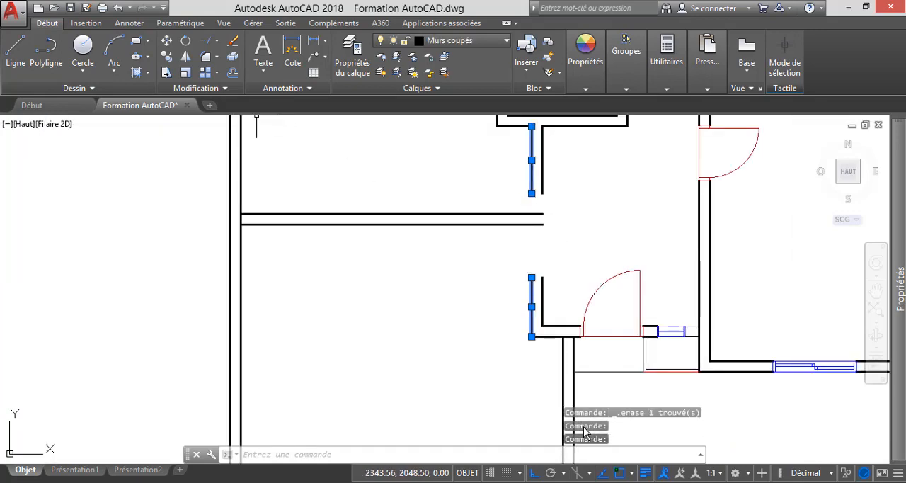
click(198, 88)
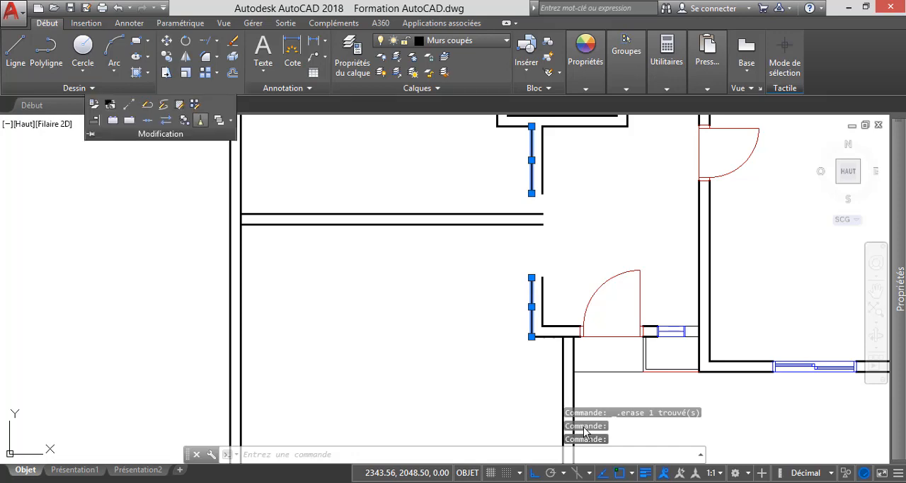
click(147, 120)
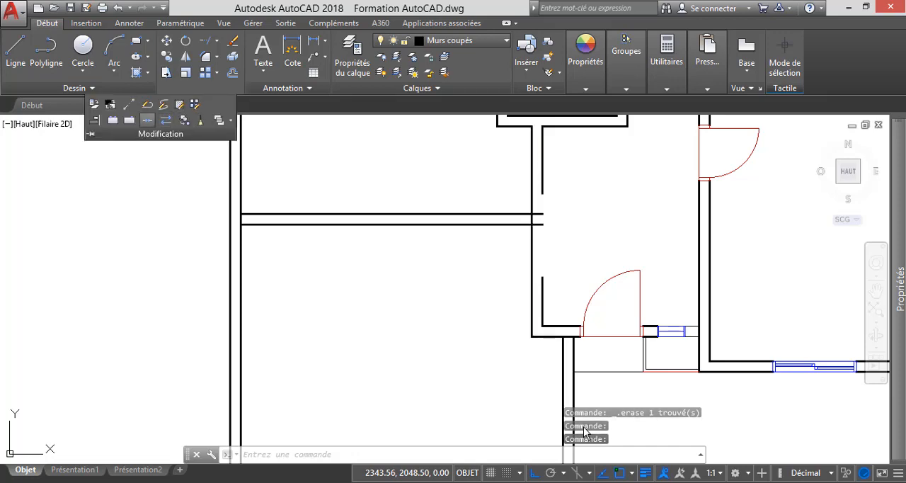
Join the two right-face wall segments above and below the former door opening into one line.
click(544, 184)
click(542, 301)
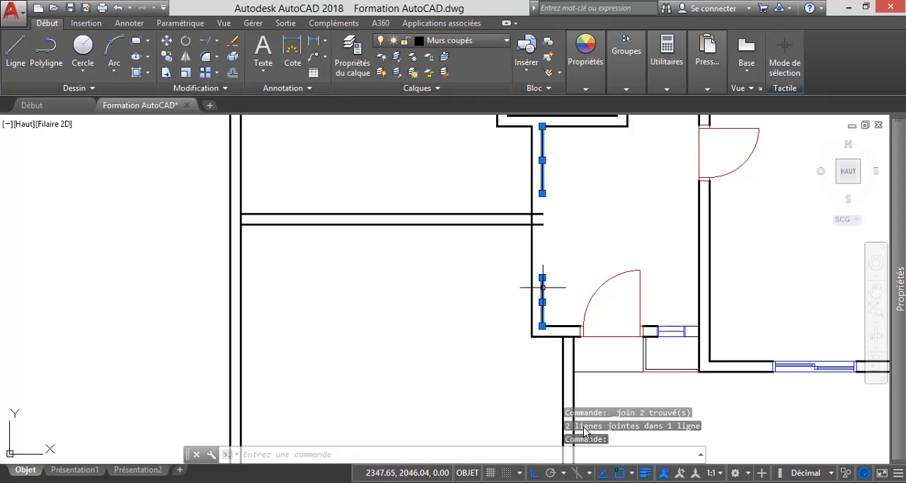
click(198, 88)
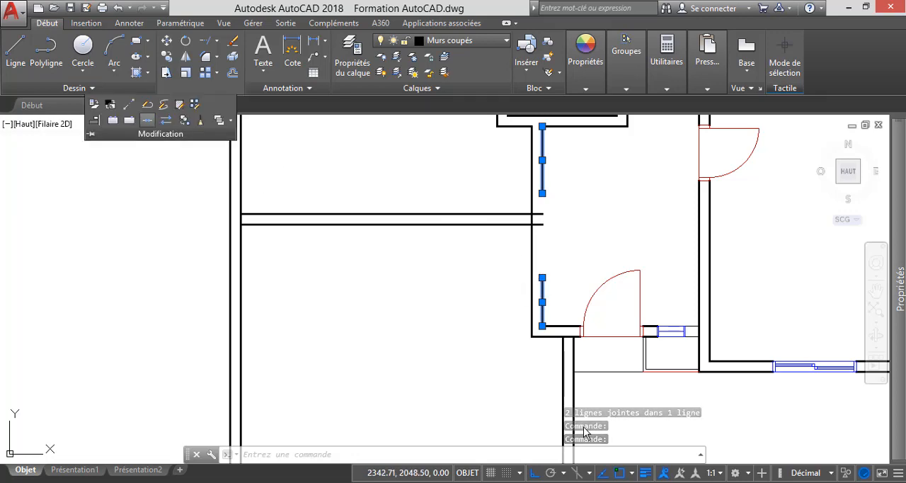
click(147, 120)
scroll(486, 252, down, 3)
scroll(522, 218, up, 3)
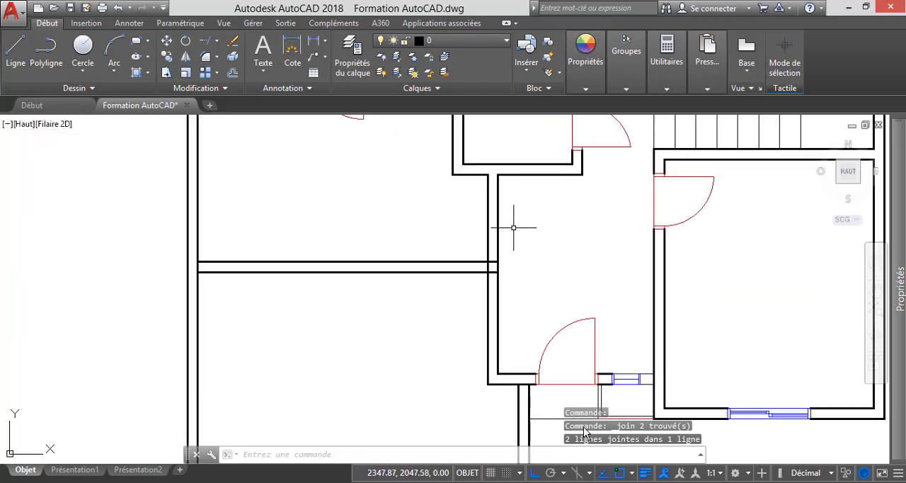
Trim the two partition lines where they run inside the closed wall, ending them at its left face.
scroll(427, 320, down, 2)
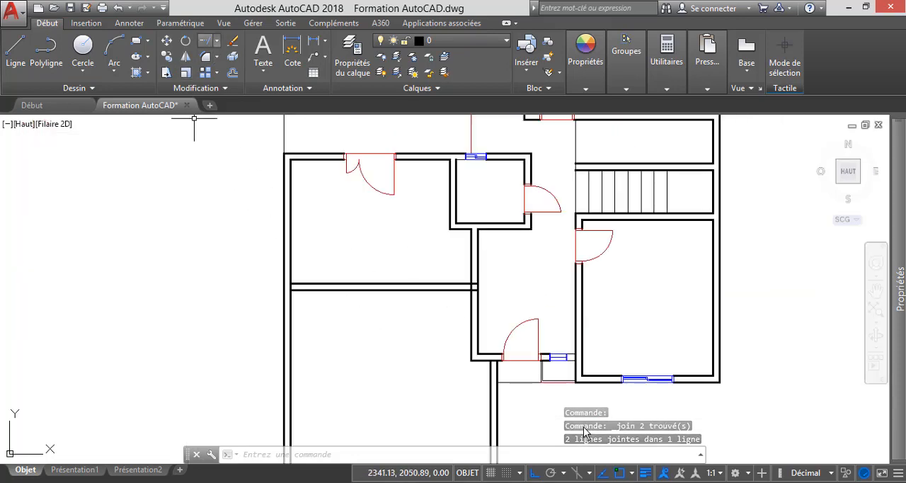
click(216, 41)
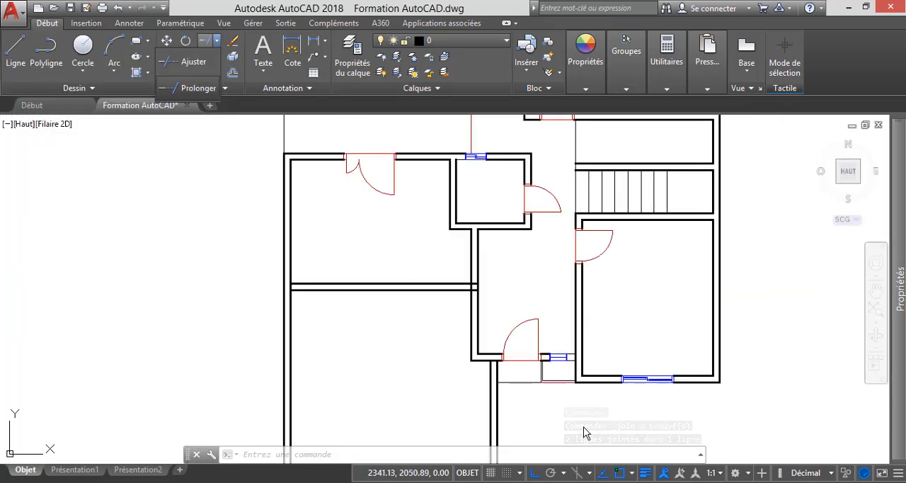
click(191, 61)
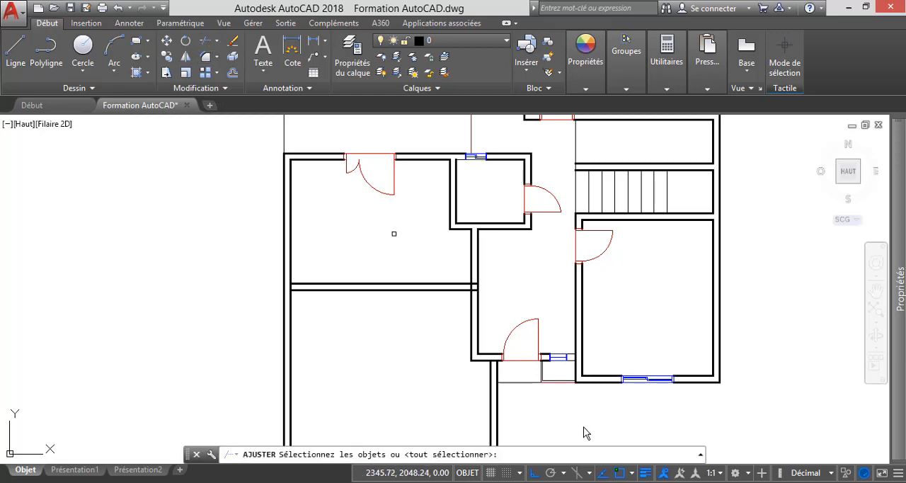
key(Return)
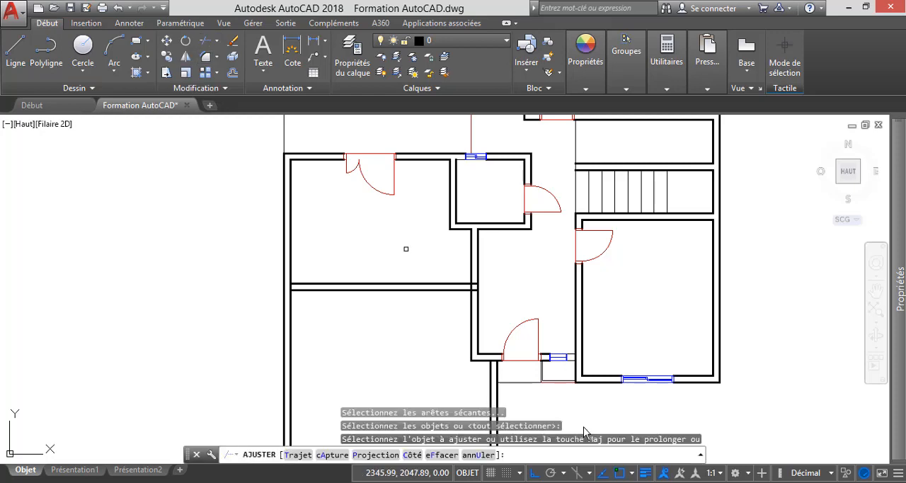
scroll(472, 296, up, 7)
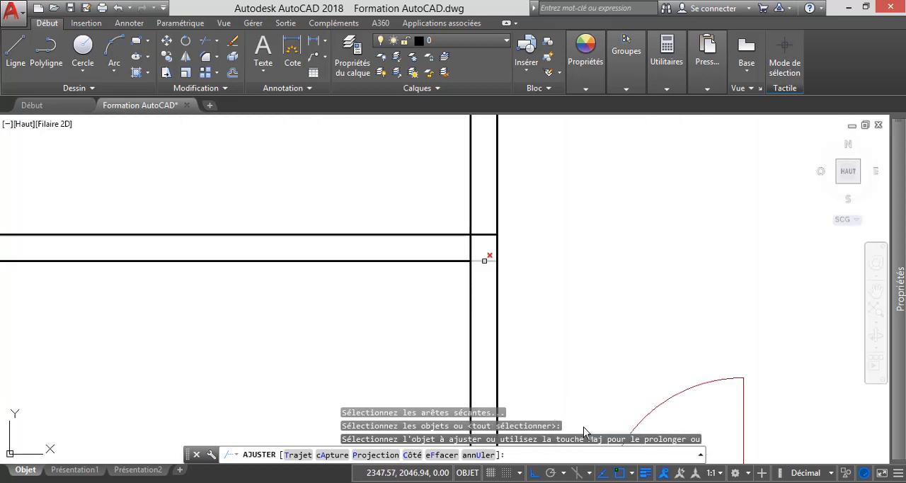
click(484, 260)
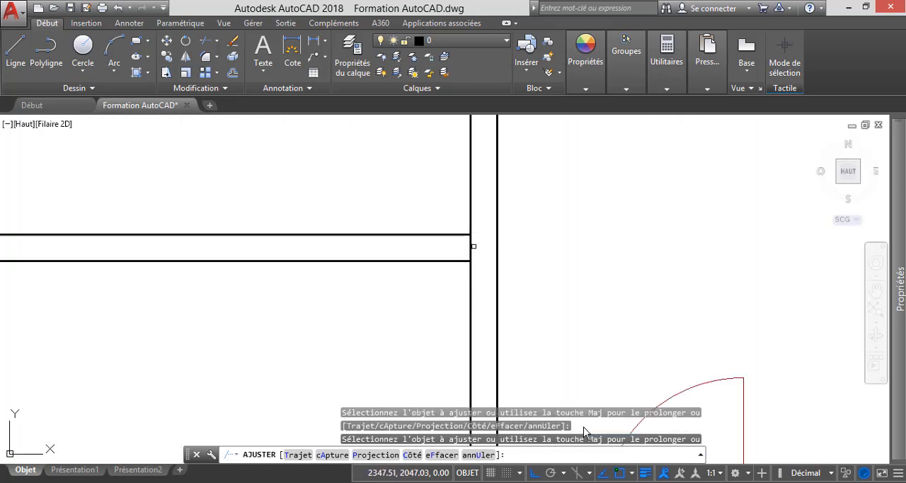
Trim the wall faces between the two partition lines at both ends of the partition, opening it into the adjoining walls.
click(497, 245)
scroll(527, 244, down, 8)
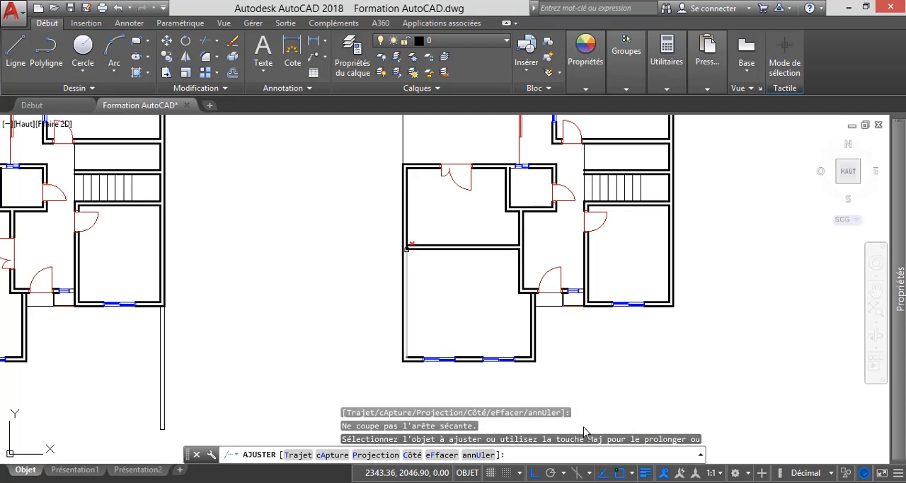
scroll(406, 245, up, 6)
click(405, 245)
scroll(405, 245, down, 7)
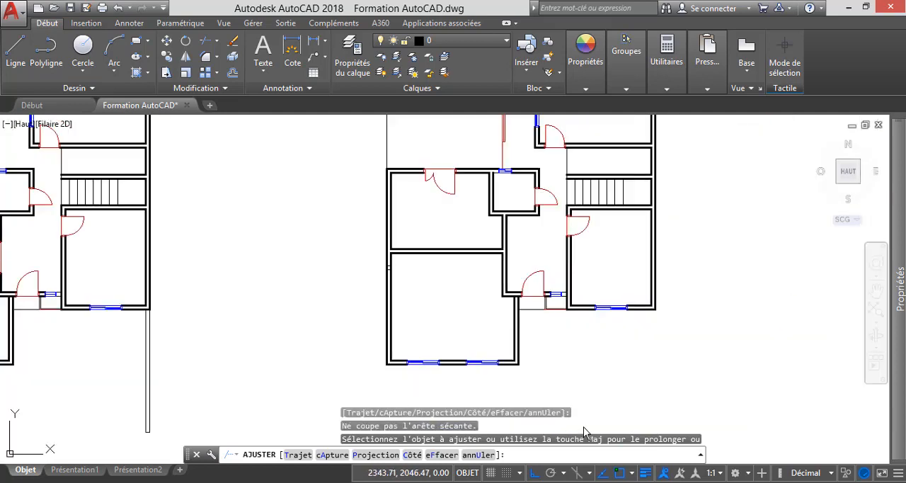
key(Escape)
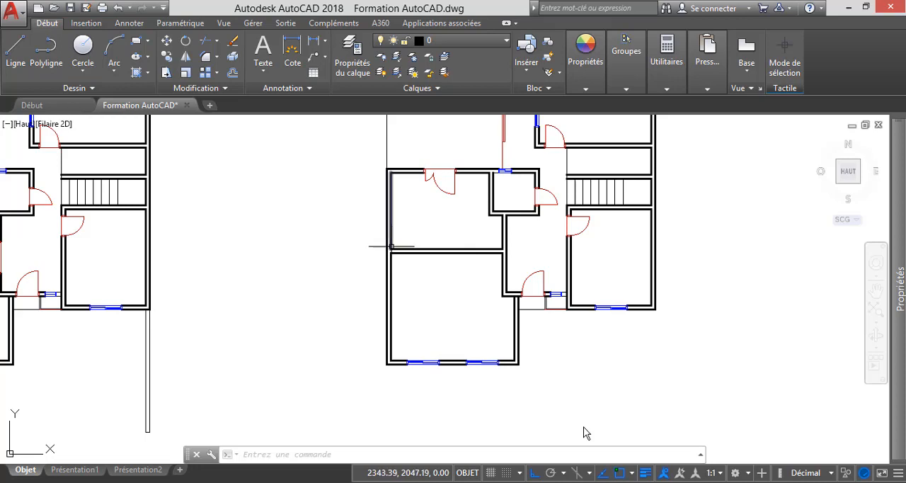
Delete the double door in the upper wall of the copied plan's left room and the two short end lines beside its opening.
click(455, 194)
key(Delete)
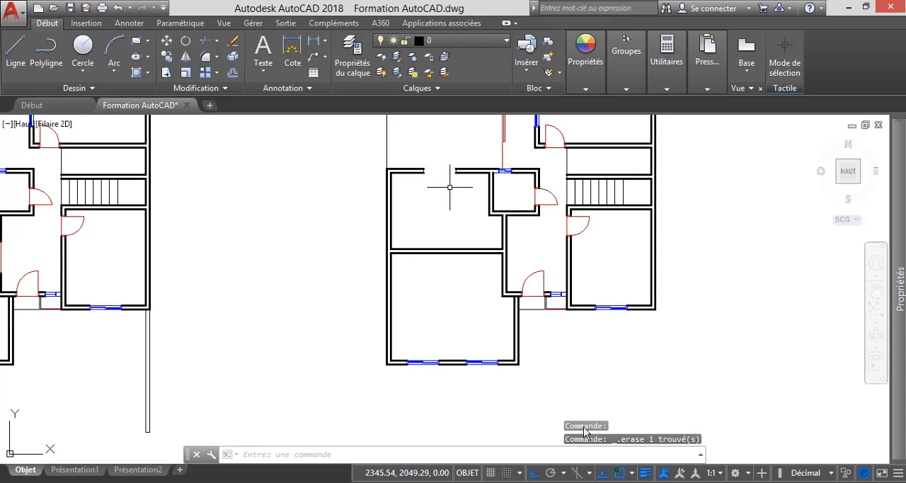
scroll(433, 180, up, 6)
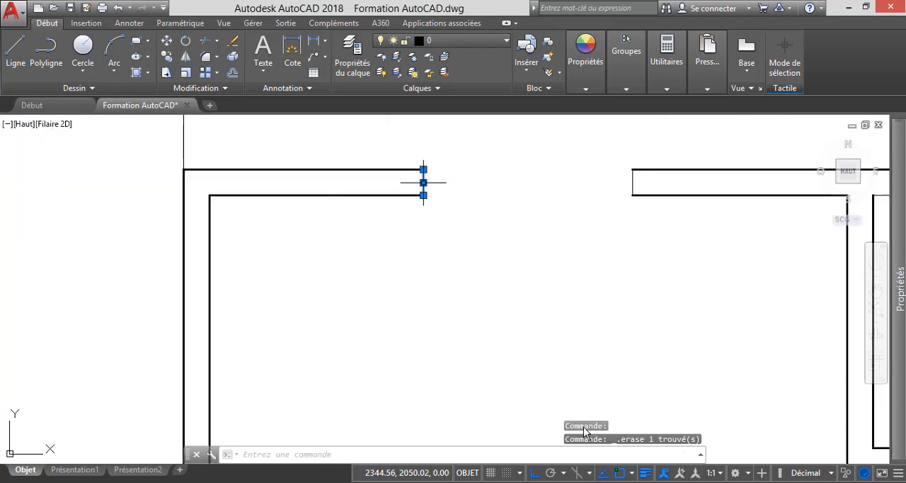
key(Delete)
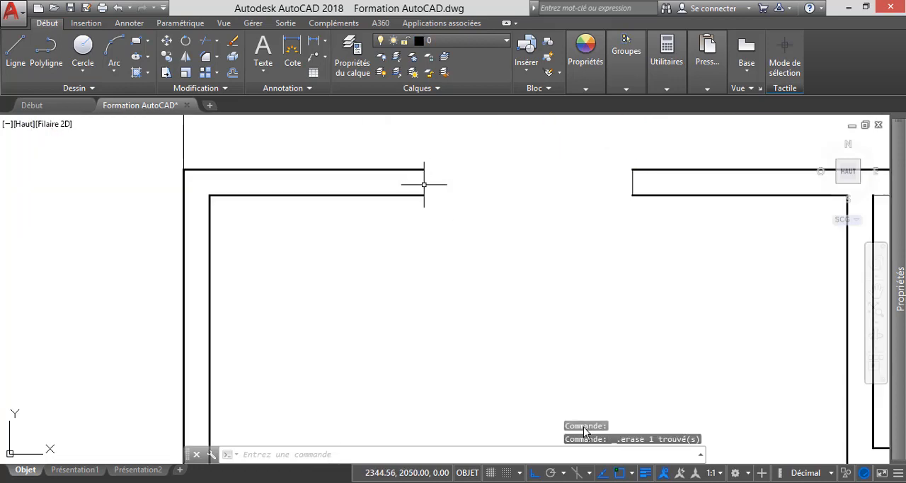
click(632, 183)
scroll(446, 223, down, 5)
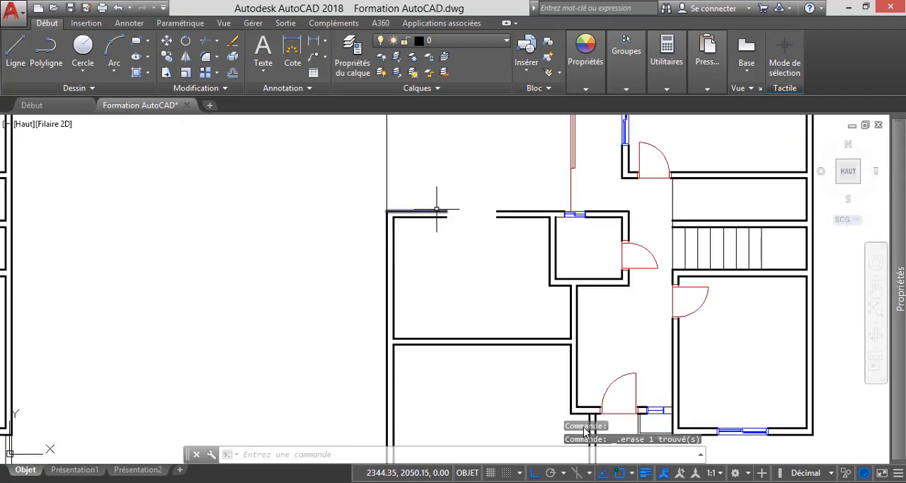
Join the two outer-face wall segments on either side of the former upper-wall door opening into one line.
click(437, 210)
click(514, 211)
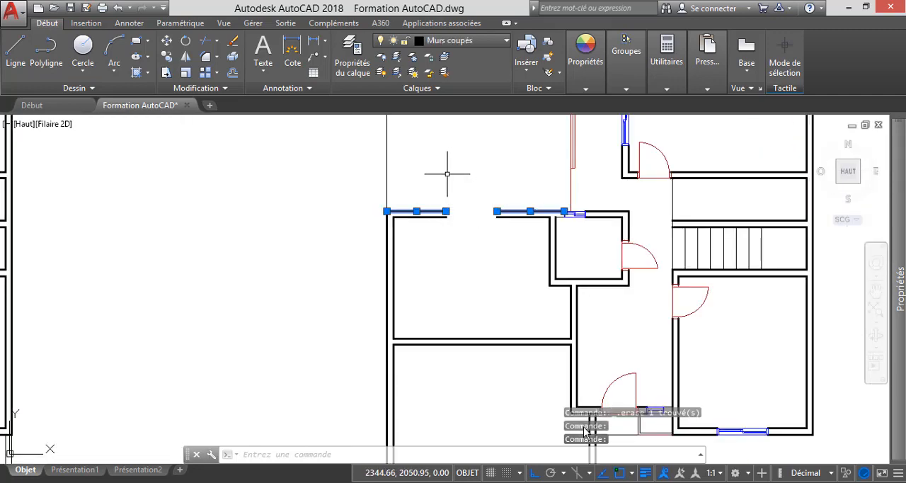
click(196, 88)
click(148, 120)
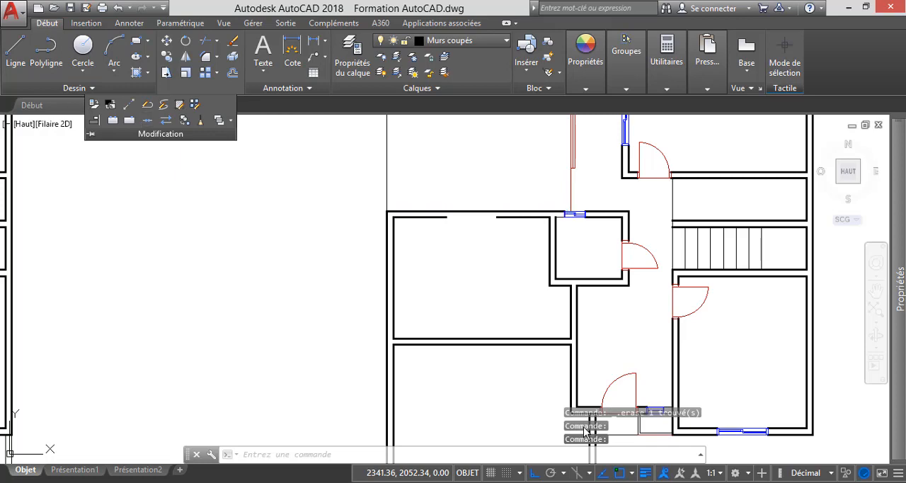
Join the two inner-face wall segments on either side of the former upper-wall door opening into one line.
click(437, 216)
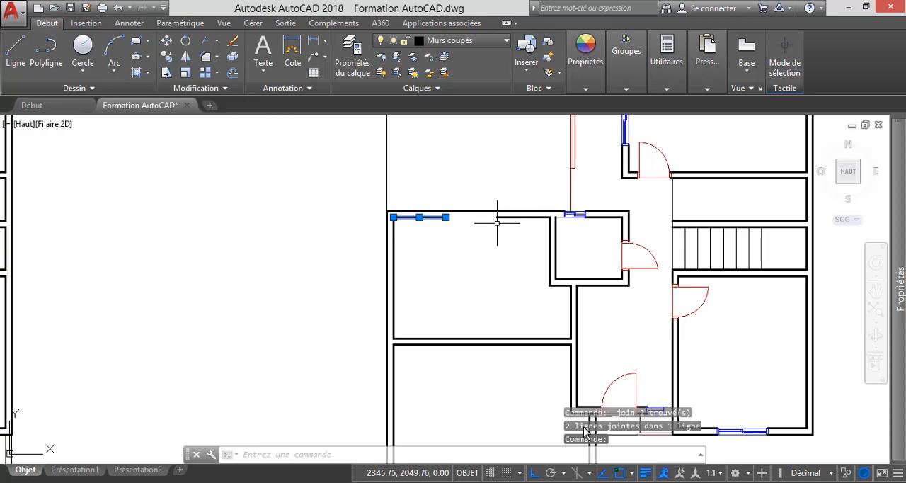
click(499, 216)
click(196, 87)
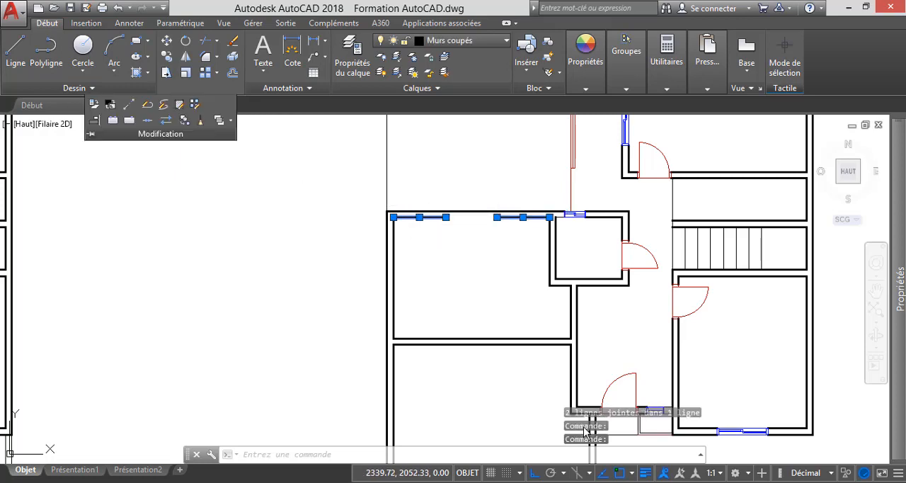
click(147, 119)
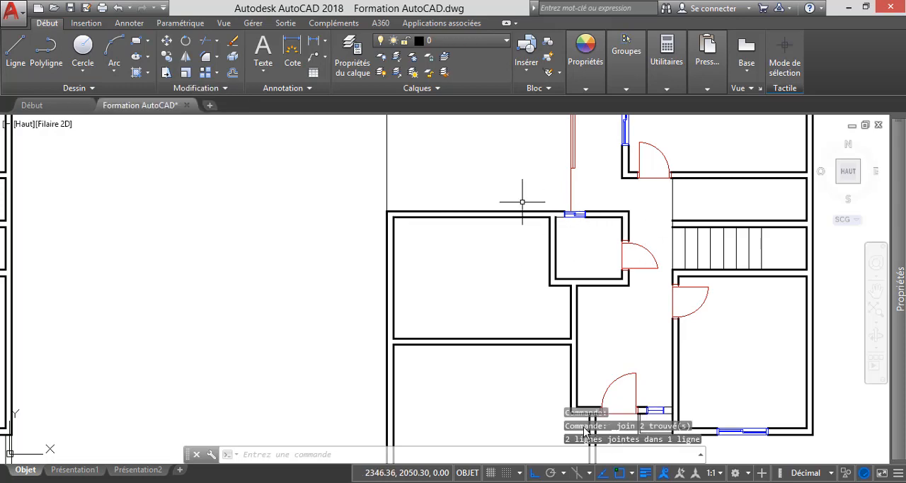
scroll(510, 197, down, 2)
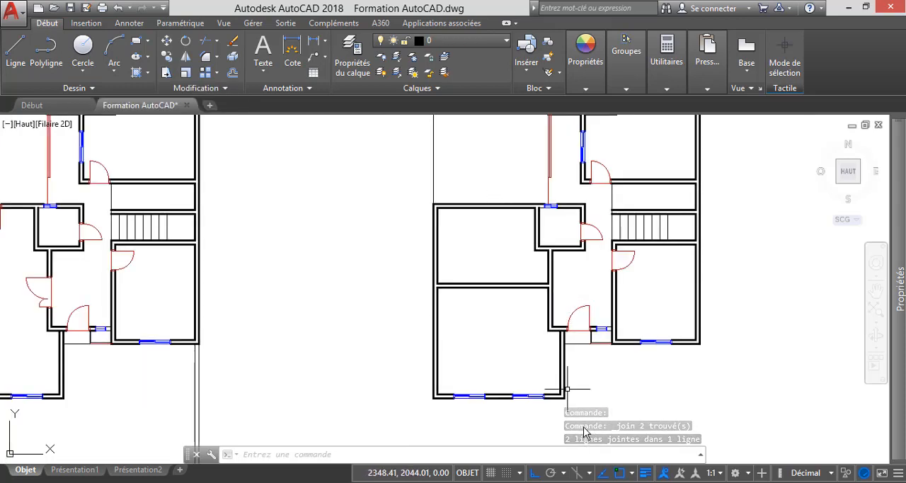
Switch to Adobe Reader to check the bedroom doors on the reference upper-floor plan, and compare them with the copied plan in AutoCAD.
click(234, 481)
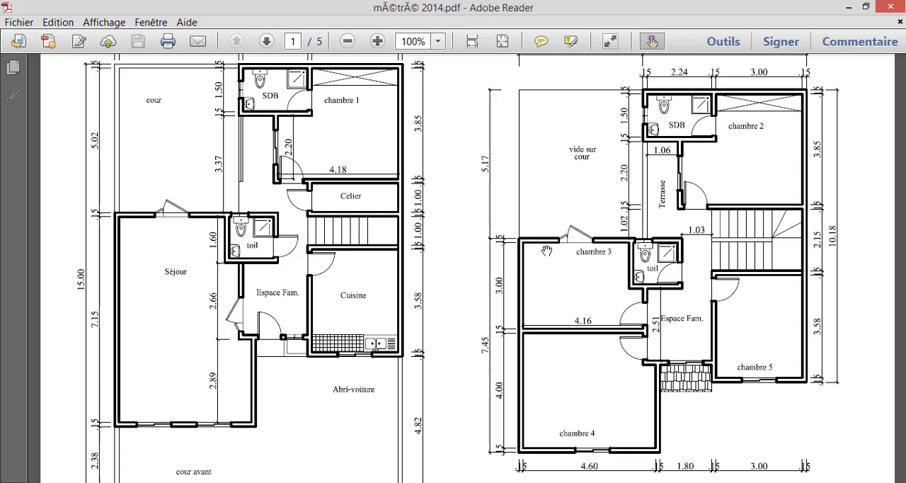
click(846, 8)
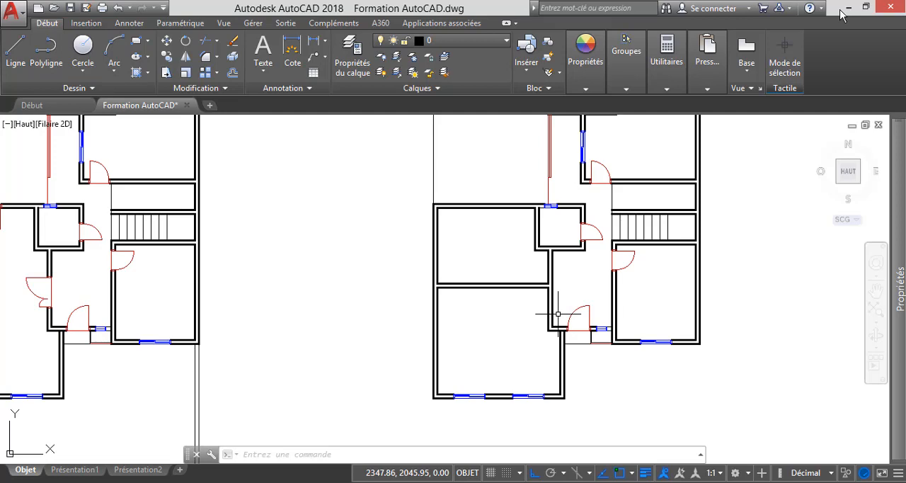
mouse_move(571, 316)
scroll(554, 330, up, 5)
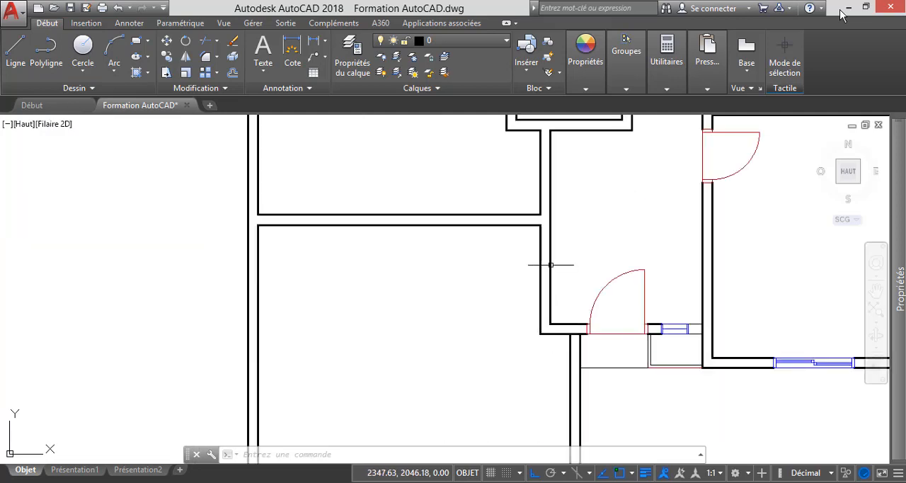
scroll(543, 280, down, 3)
scroll(591, 258, down, 3)
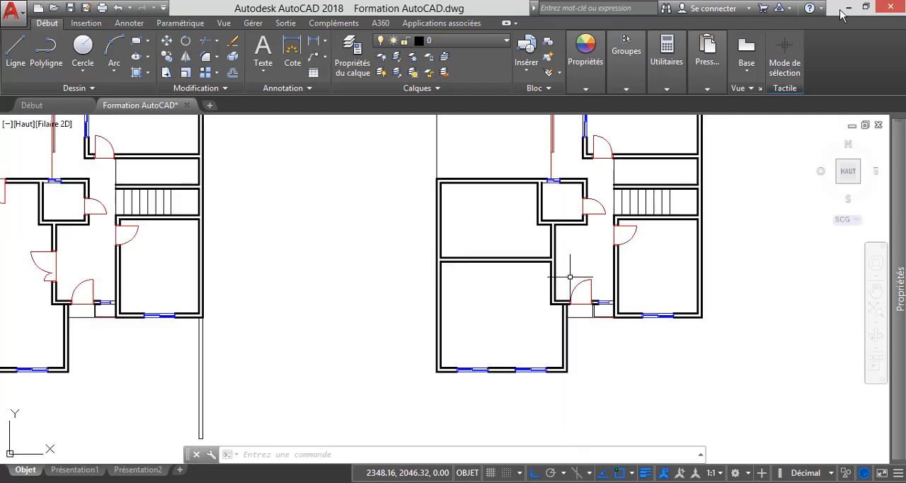
scroll(601, 234, down, 2)
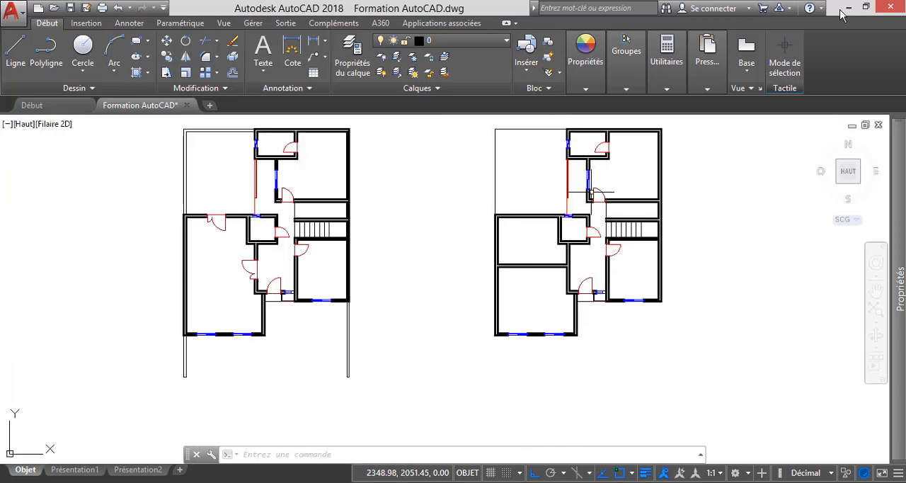
Draw a horizontal line across the wall from the right end of the partition's lower face, and trim it at the wall's right face.
scroll(563, 277, up, 6)
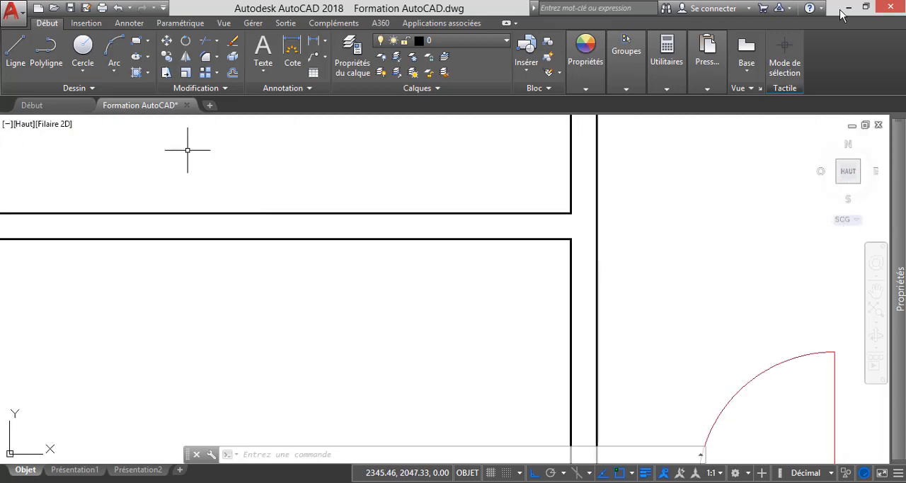
click(16, 49)
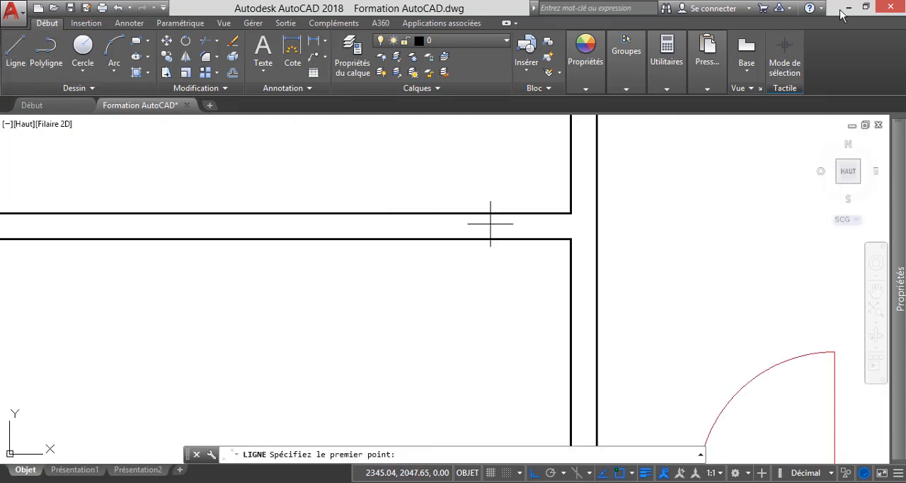
scroll(610, 244, up, 4)
click(493, 231)
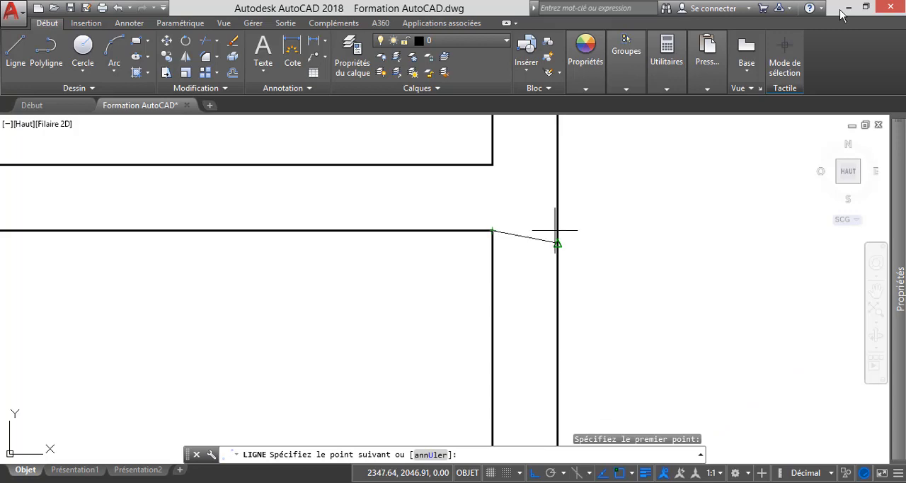
click(598, 226)
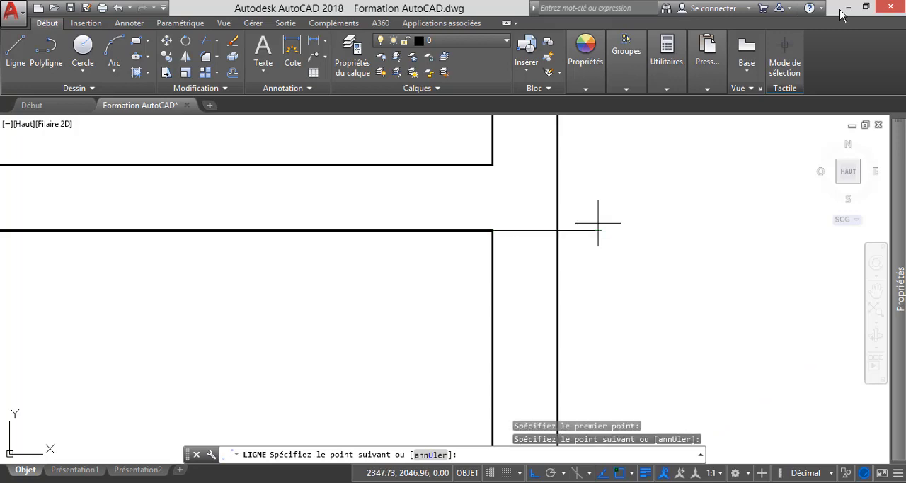
key(Escape)
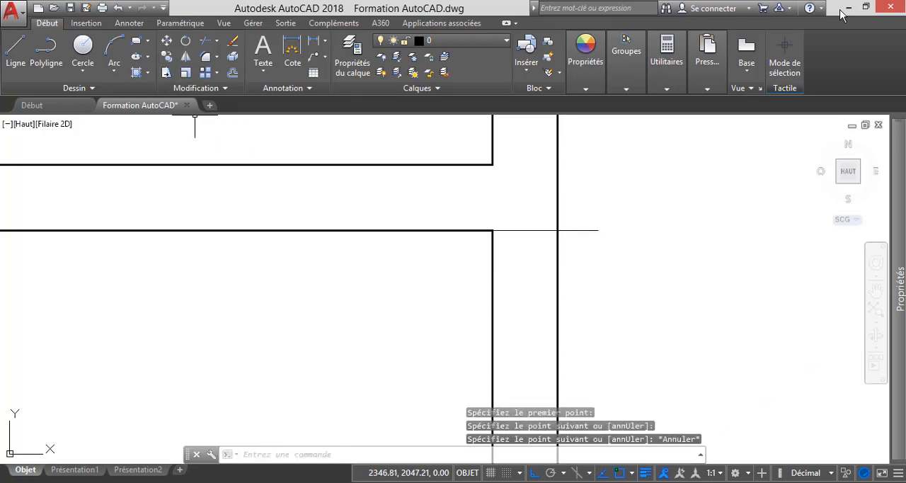
click(205, 41)
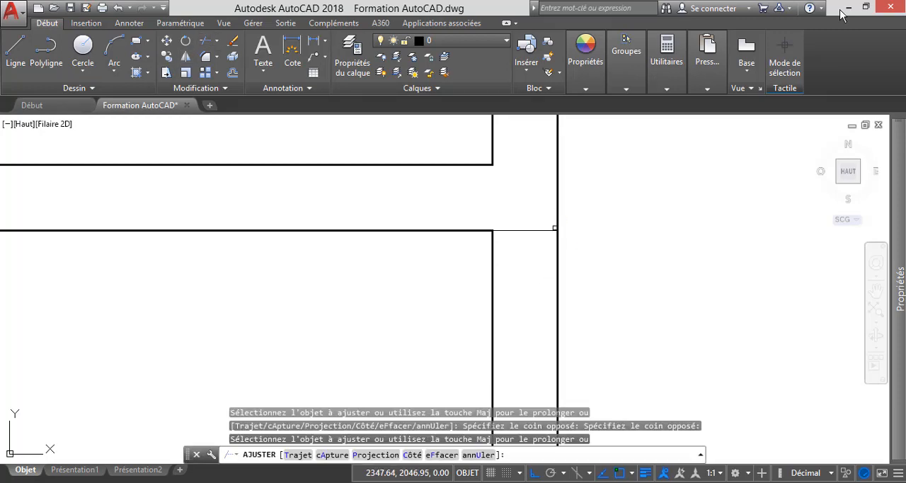
click(552, 228)
key(Escape)
Offset the short line across the wall 0.8 downward to mark the width of the door opening.
click(233, 72)
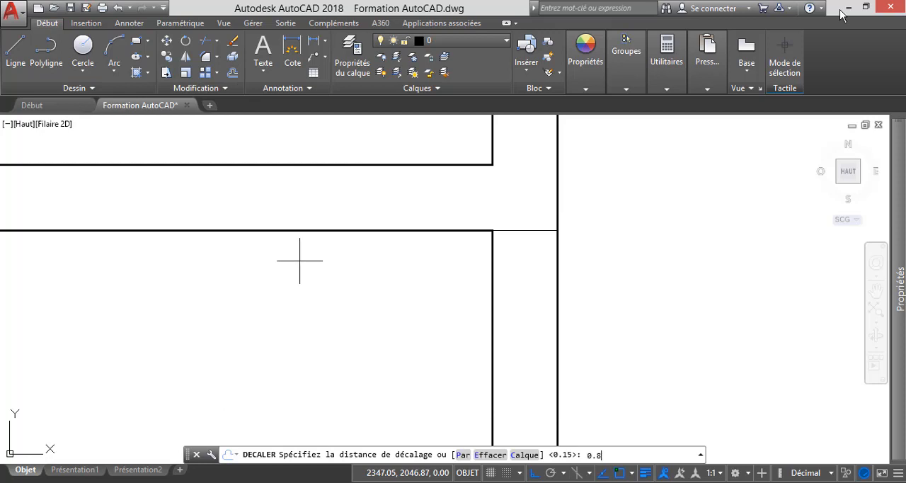
key(Return)
click(525, 230)
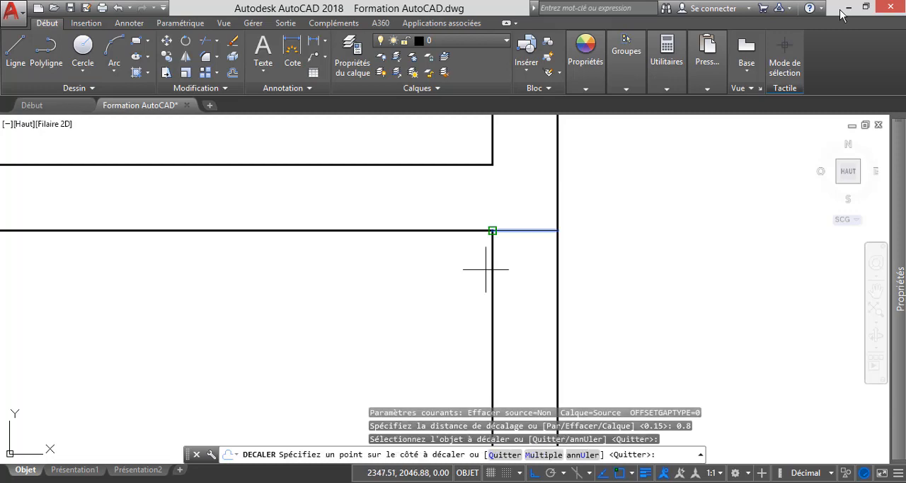
scroll(455, 290, down, 5)
click(433, 316)
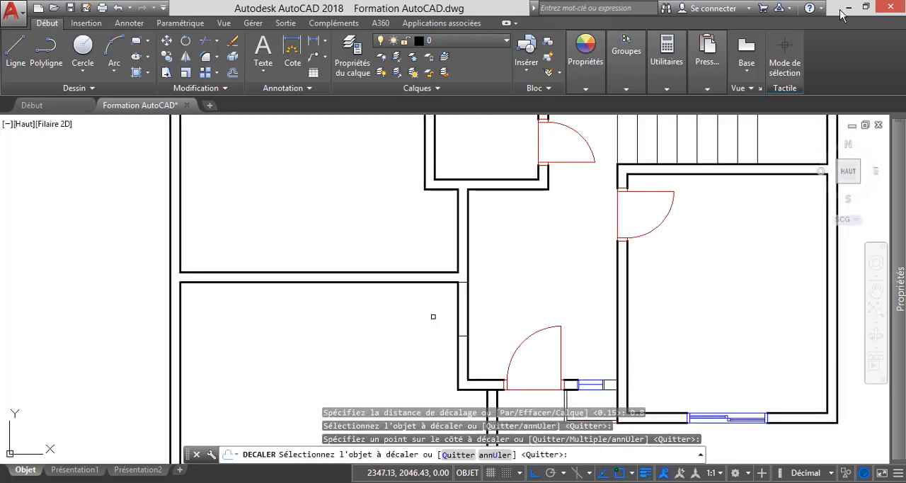
key(Escape)
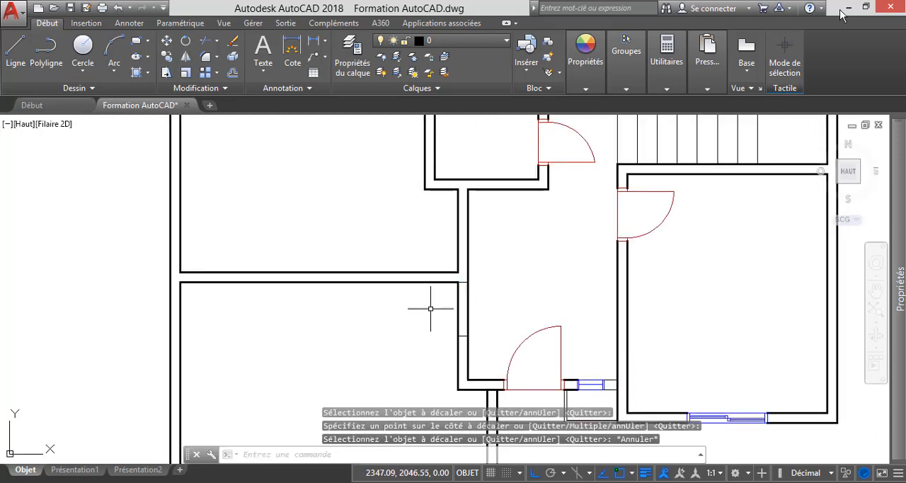
Move both door-opening lines 0.2 down the wall, away from the partition.
scroll(464, 348, up, 4)
click(464, 348)
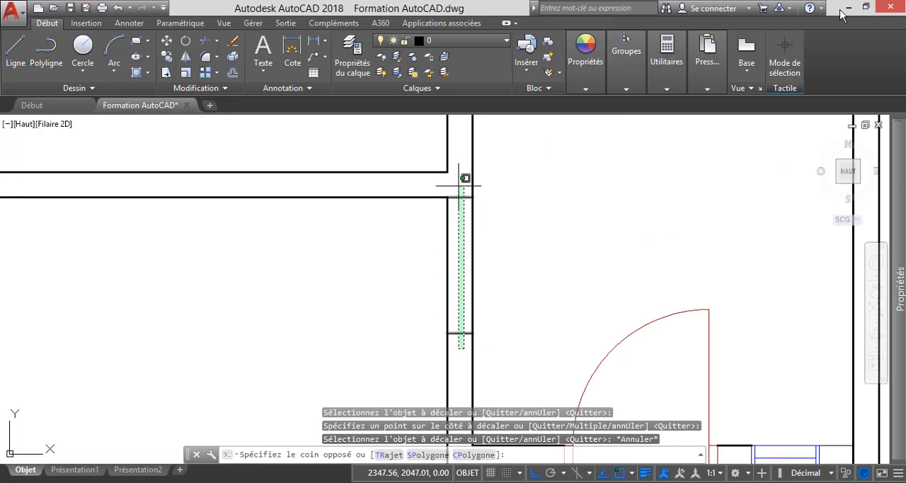
click(461, 180)
click(167, 41)
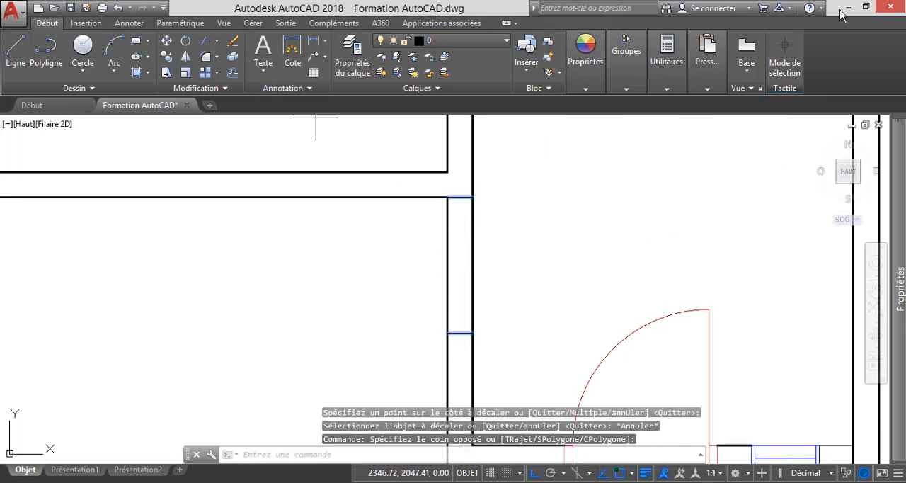
click(446, 196)
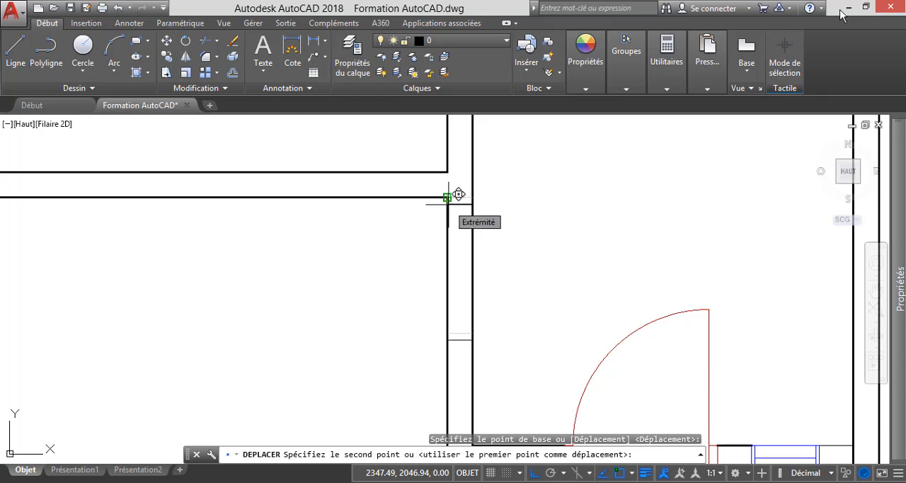
key(Return)
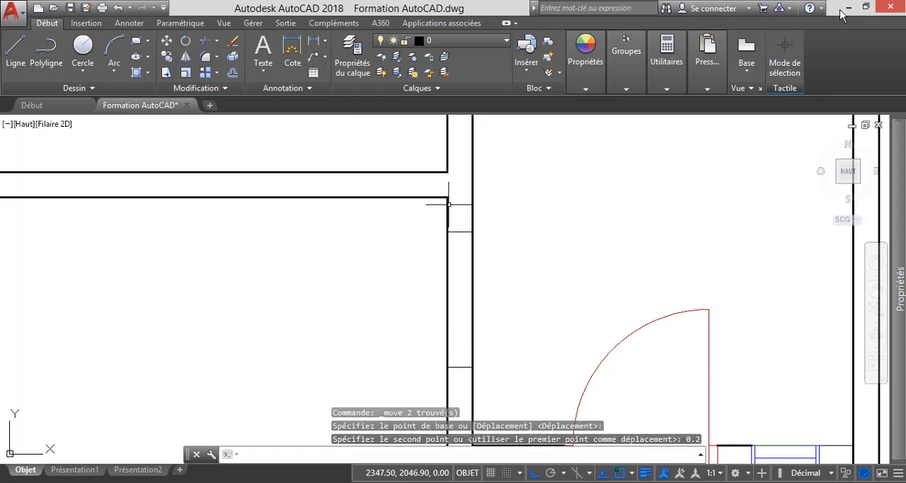
key(Escape)
Trim both wall faces between the two short lines to cut the door opening below the partition.
scroll(471, 198, down, 2)
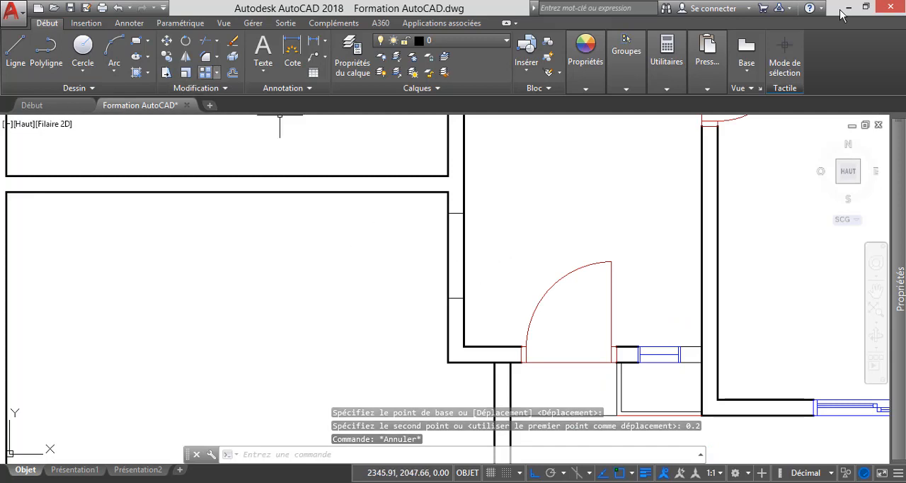
click(204, 41)
key(Return)
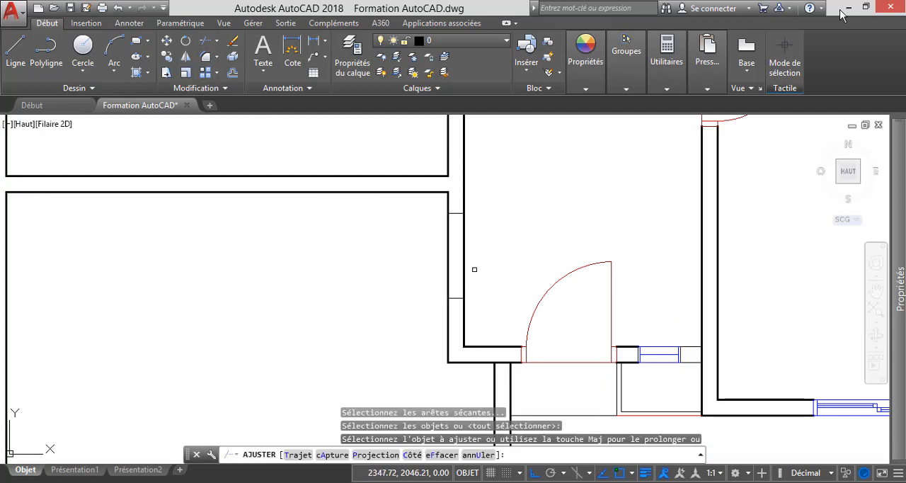
click(485, 253)
click(368, 248)
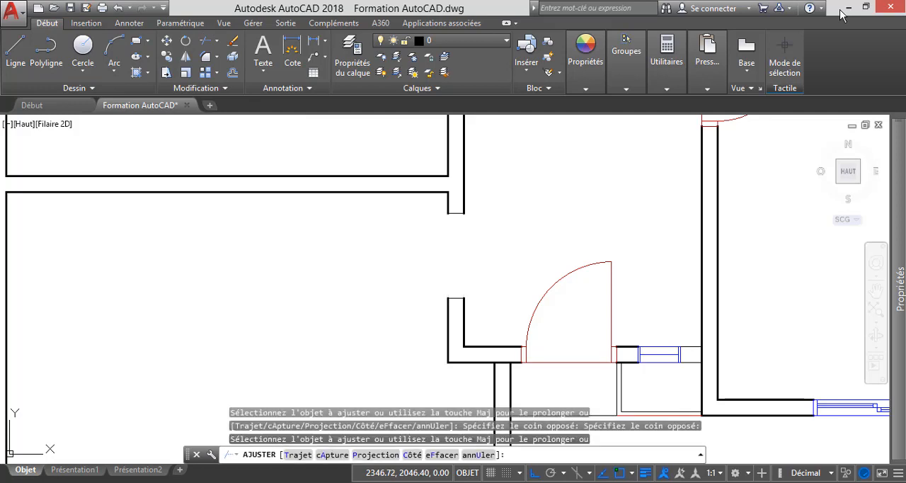
Mirror the door of the room below the stairs about a vertical line in the hallway, keeping the original door.
key(Escape)
scroll(529, 246, down, 5)
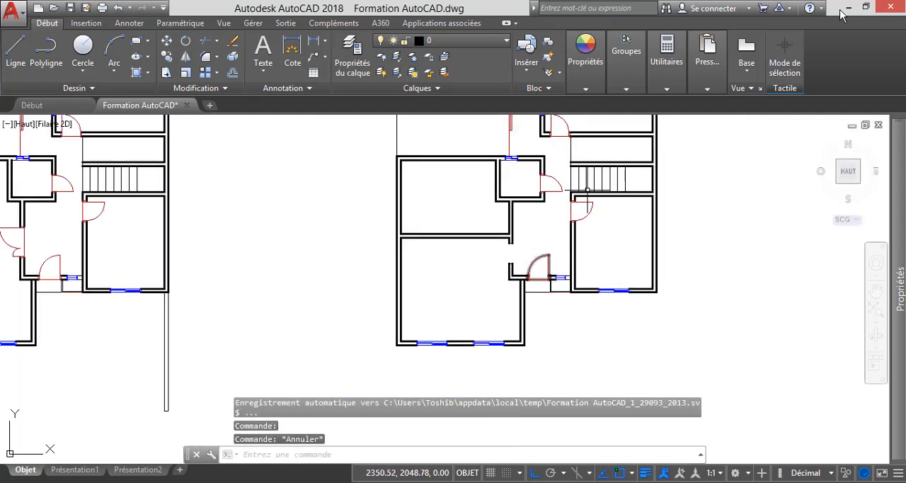
scroll(587, 190, up, 5)
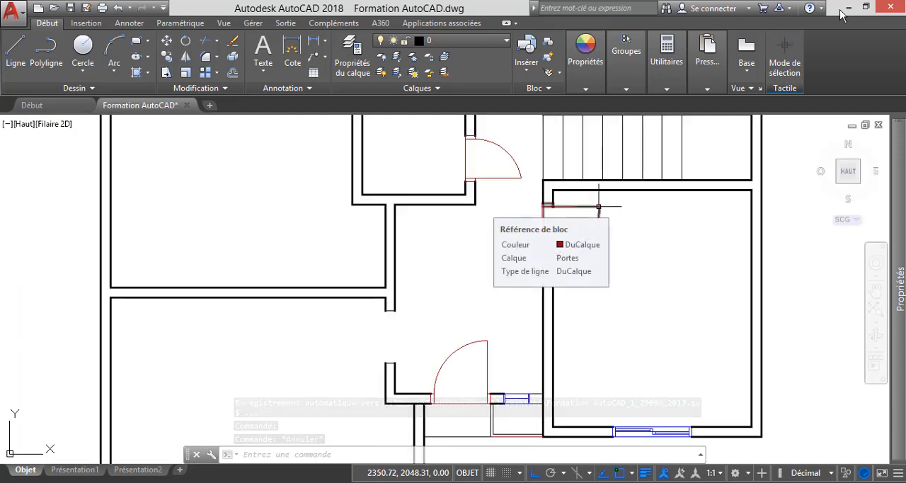
click(598, 206)
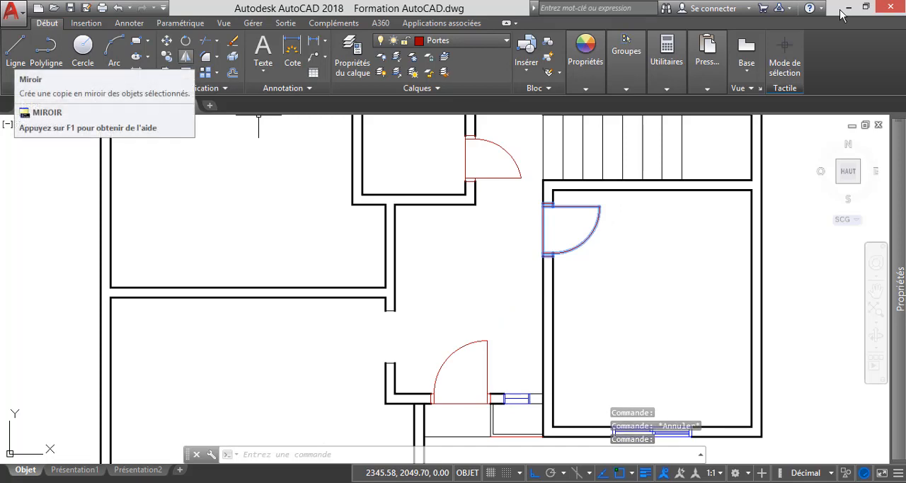
click(185, 56)
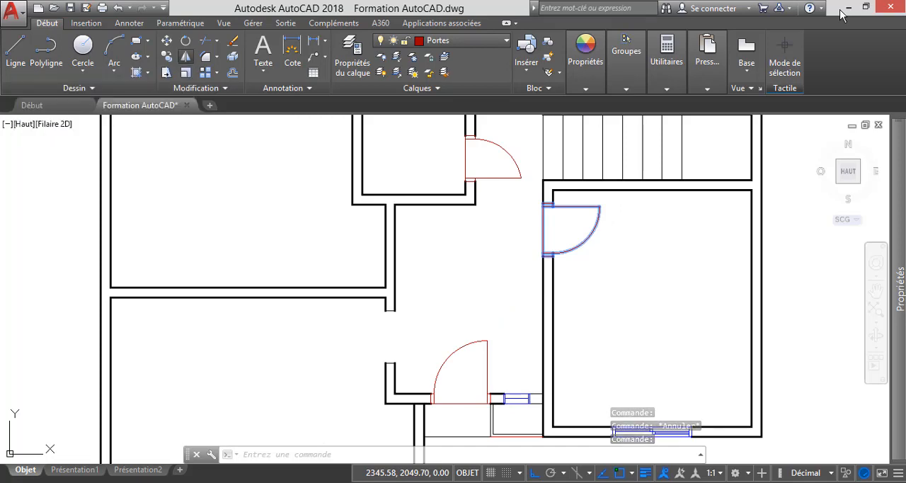
click(497, 192)
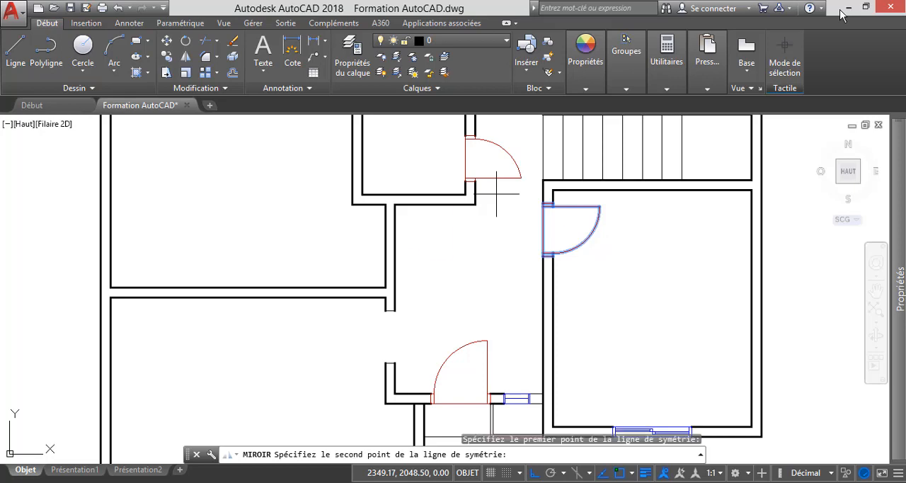
click(498, 290)
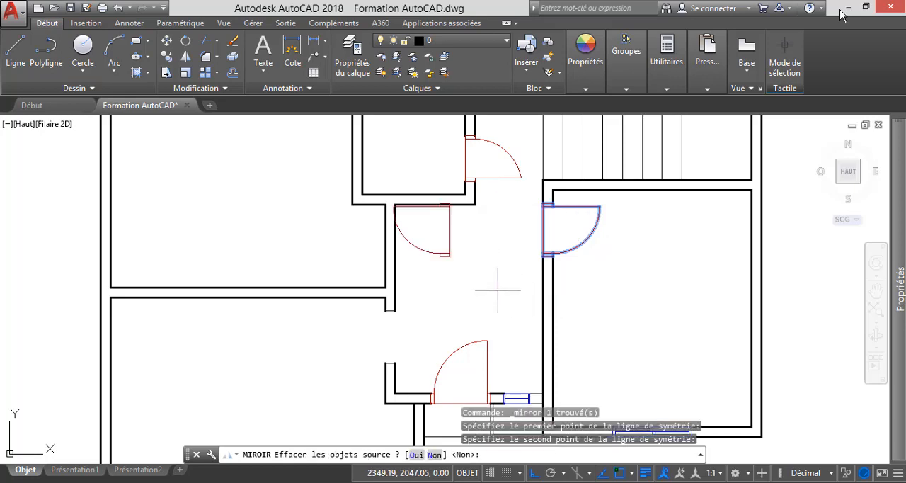
key(Return)
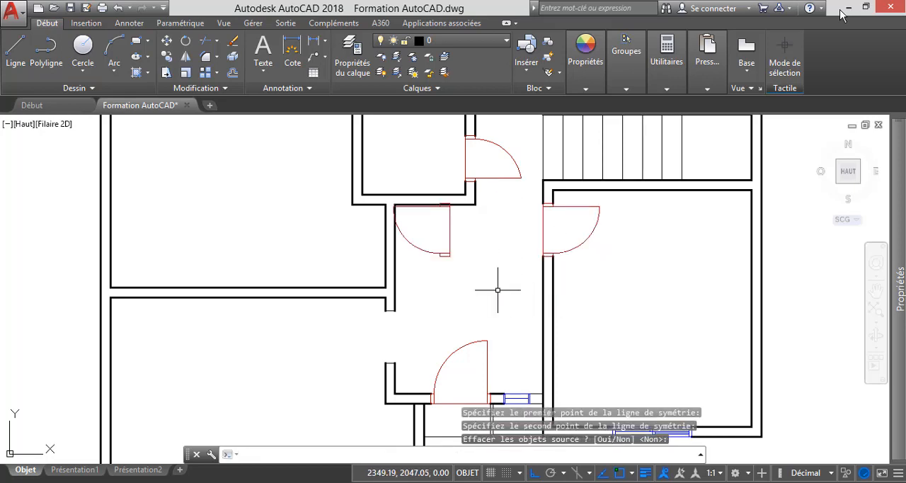
Move the mirrored door by its upper frame corner to the upper hallway-side corner of the opening below the partition.
click(444, 244)
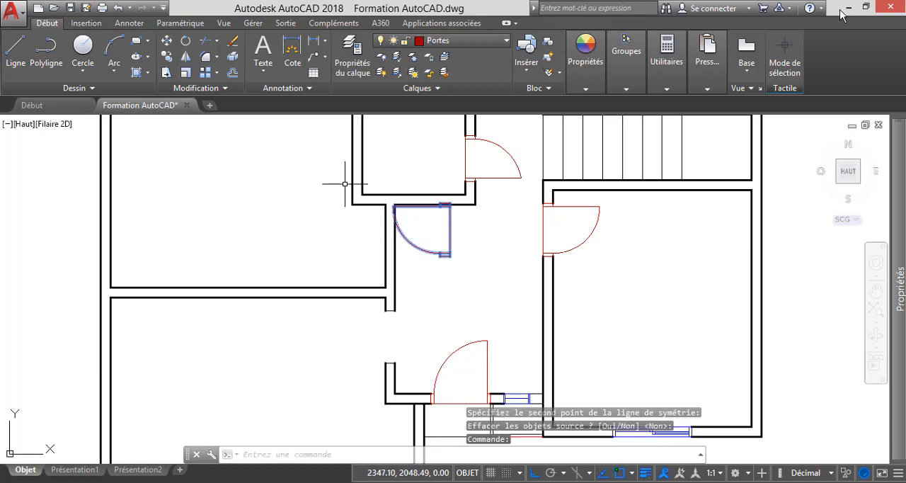
click(166, 41)
scroll(454, 203, up, 8)
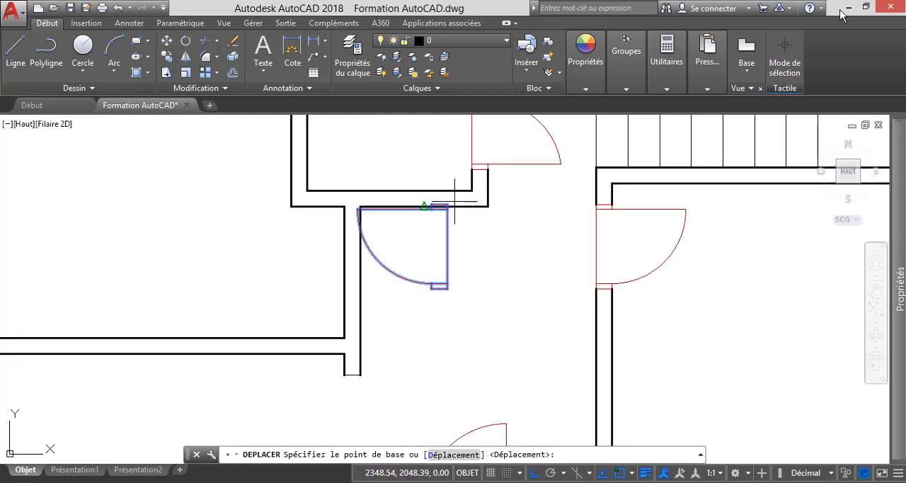
click(425, 210)
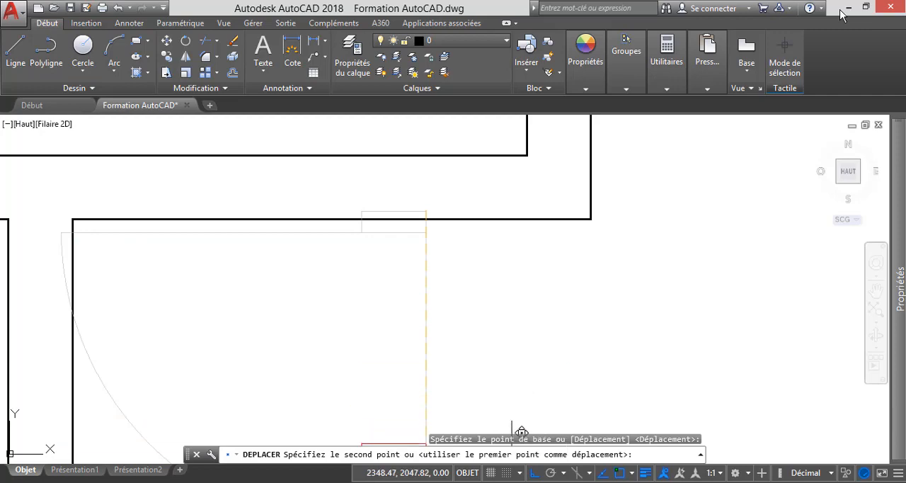
scroll(576, 234, down, 3)
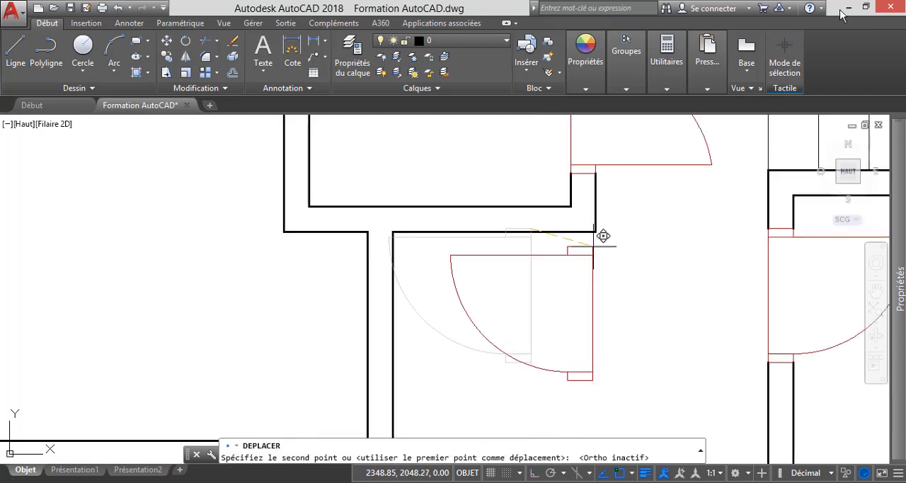
scroll(516, 192, down, 8)
scroll(498, 265, up, 10)
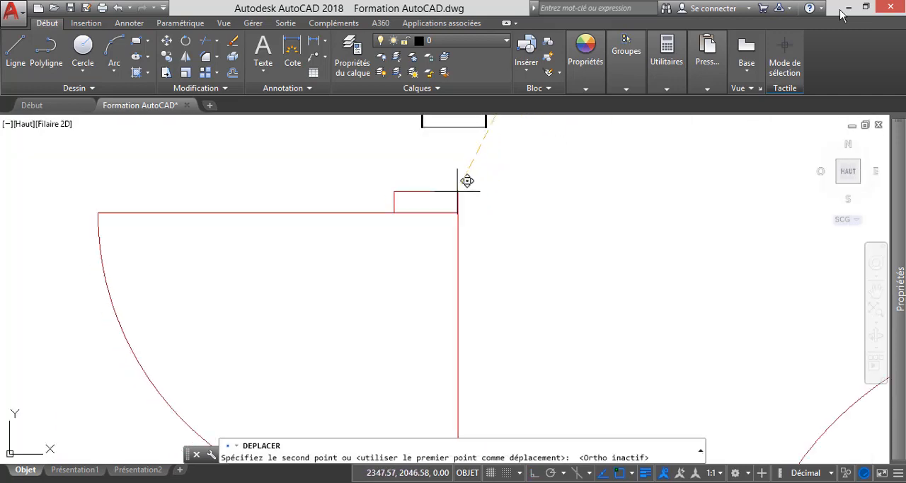
click(486, 127)
scroll(516, 241, down, 10)
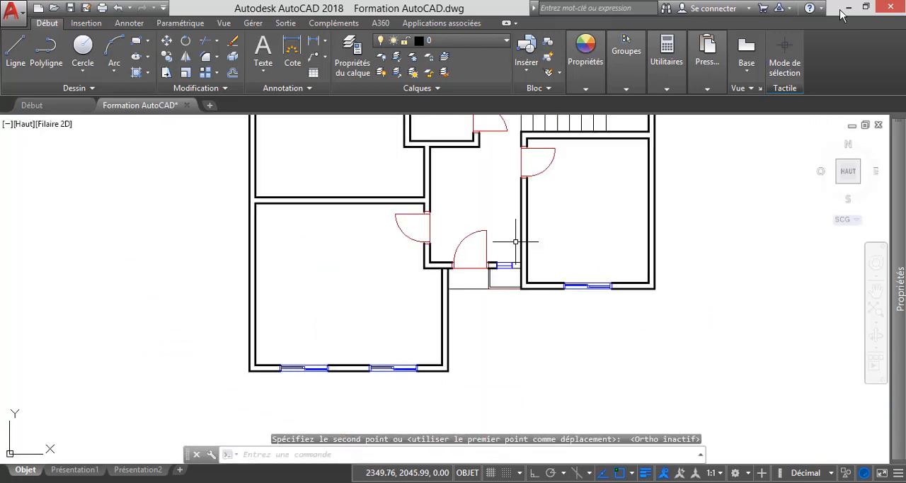
scroll(497, 383, down, 4)
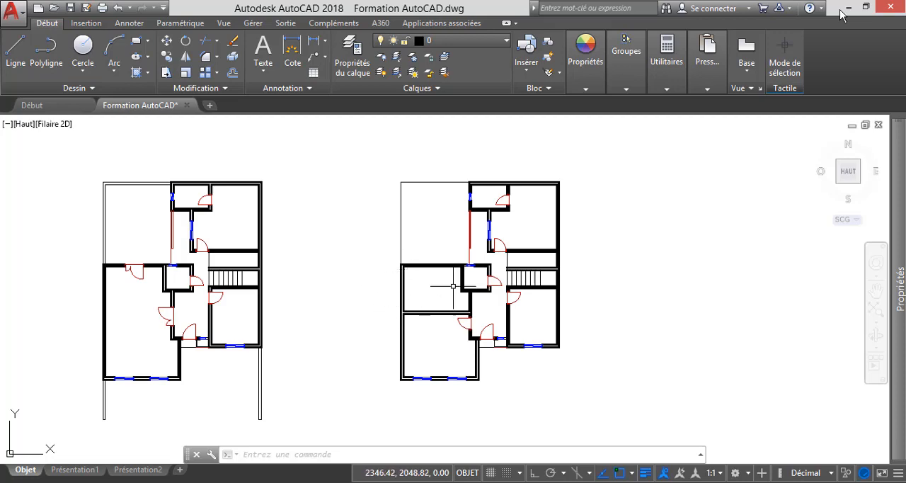
Copy the two door-opening lines up the wall, from the partition's lower corner to the wall's corner under the small room.
scroll(472, 299, up, 5)
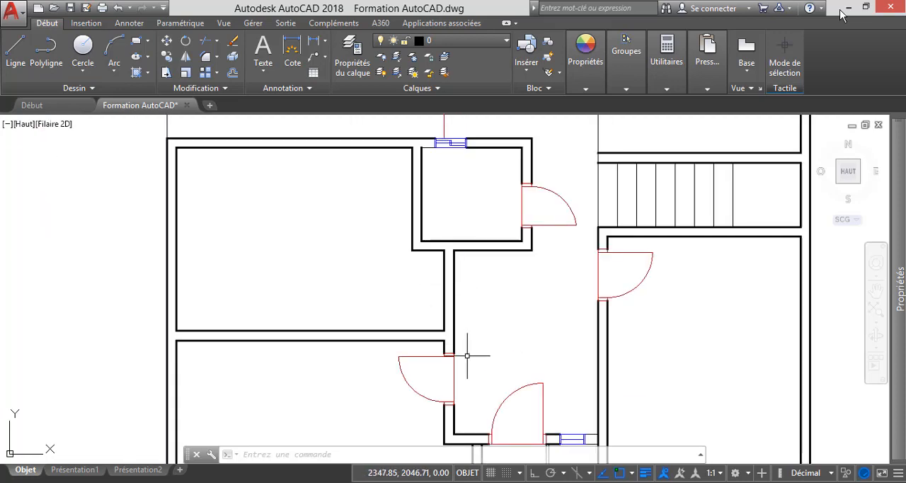
scroll(453, 413, up, 5)
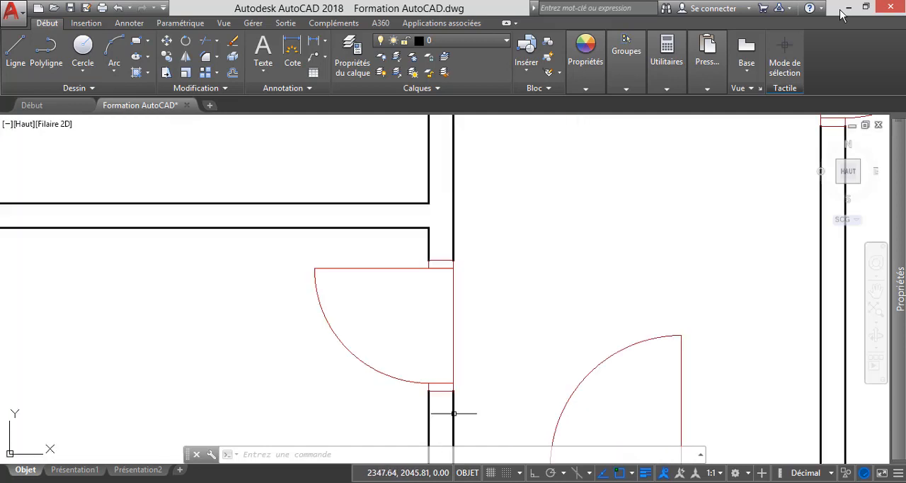
scroll(450, 408, up, 5)
click(333, 340)
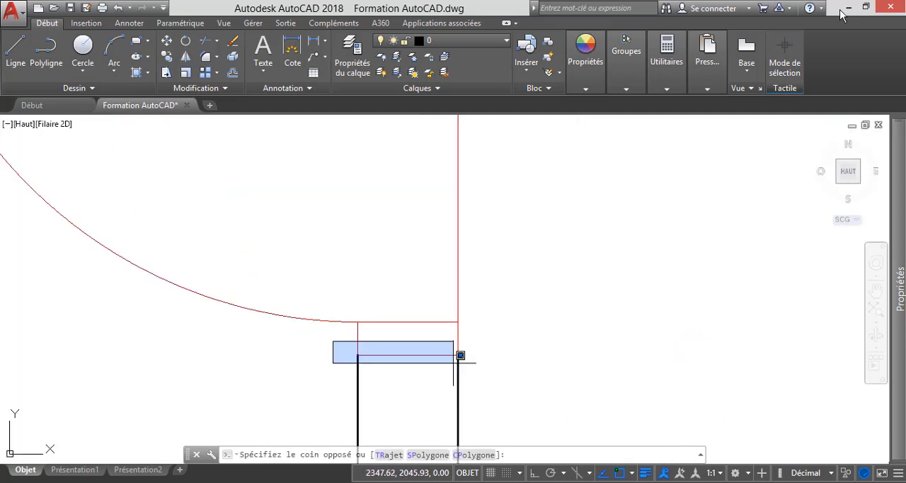
click(465, 368)
scroll(435, 394, down, 5)
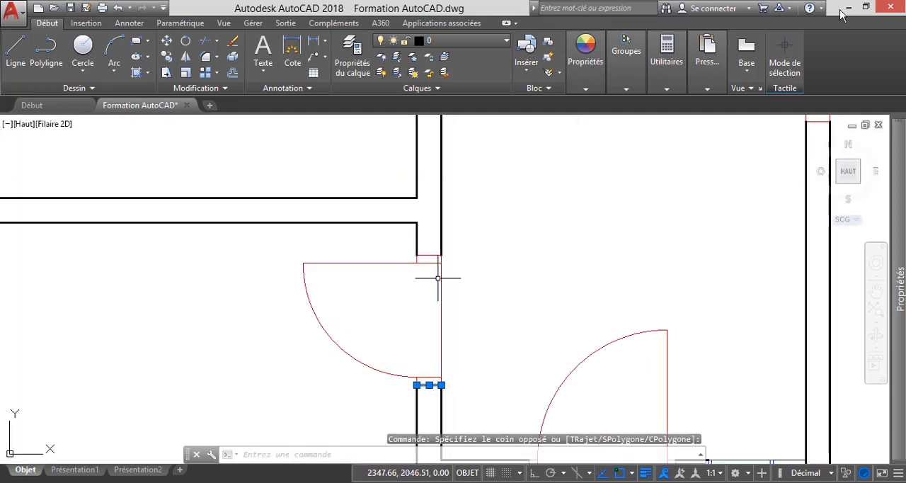
click(408, 248)
click(477, 260)
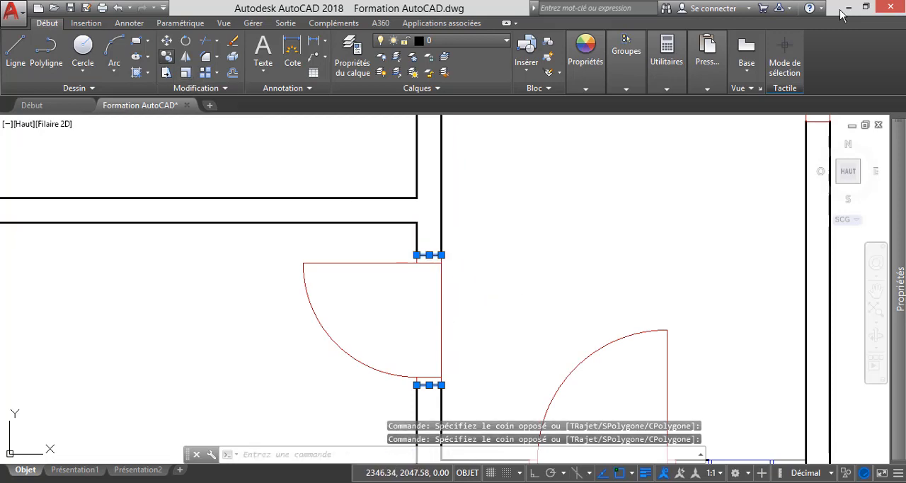
click(167, 57)
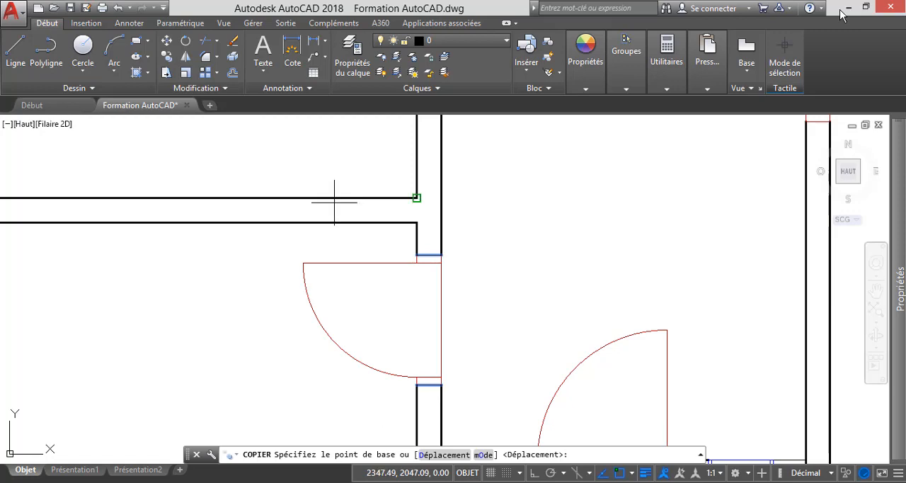
click(416, 222)
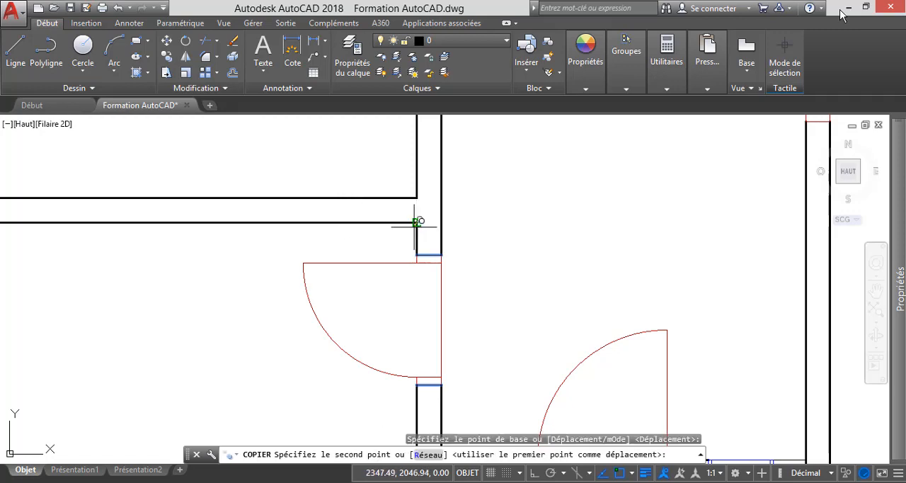
scroll(416, 222, down, 4)
scroll(426, 173, up, 6)
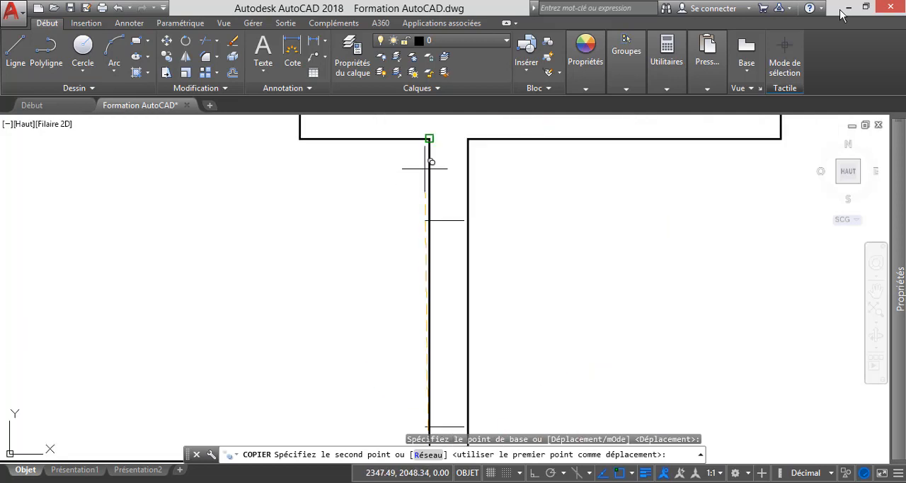
click(429, 137)
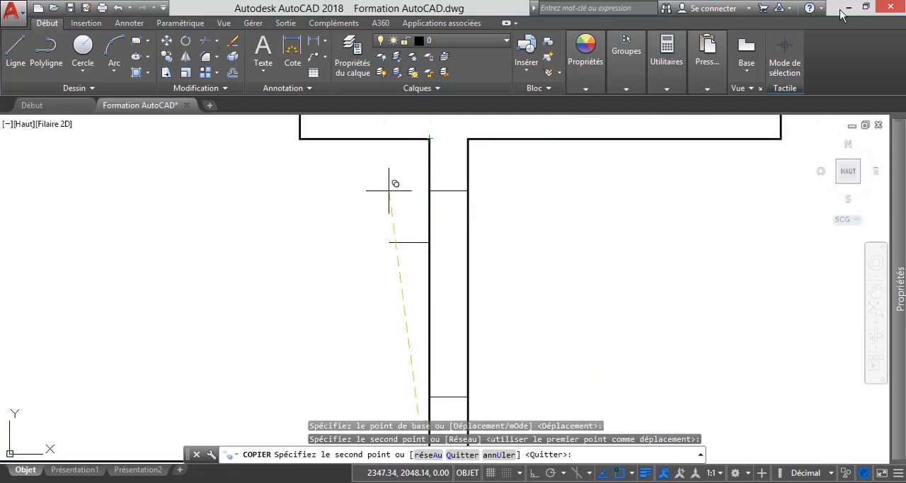
key(Escape)
Trim both wall faces between the copied lines to cut a door opening above the partition.
click(205, 40)
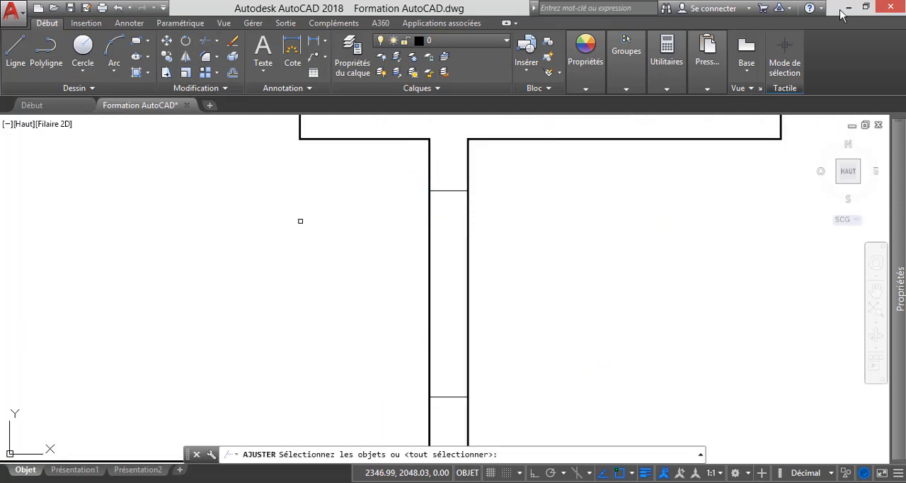
key(Return)
scroll(344, 206, down, 4)
click(441, 253)
click(296, 204)
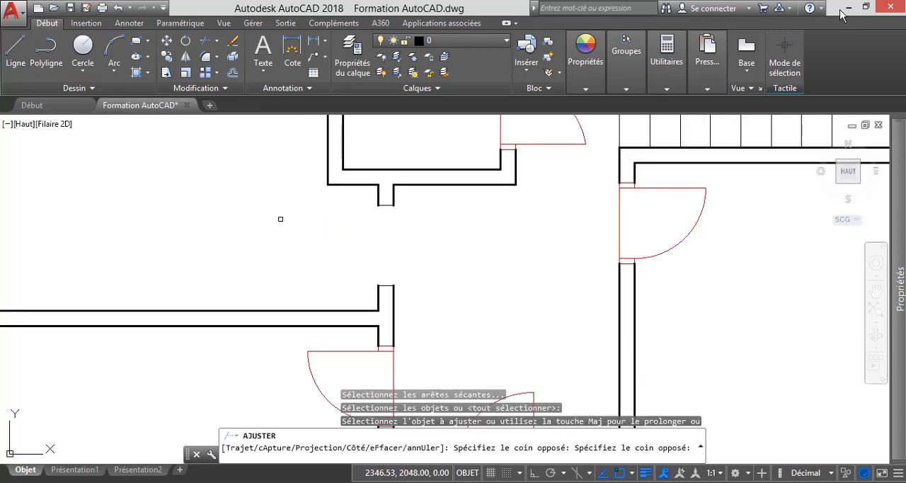
key(Escape)
scroll(421, 248, down, 5)
scroll(370, 278, up, 4)
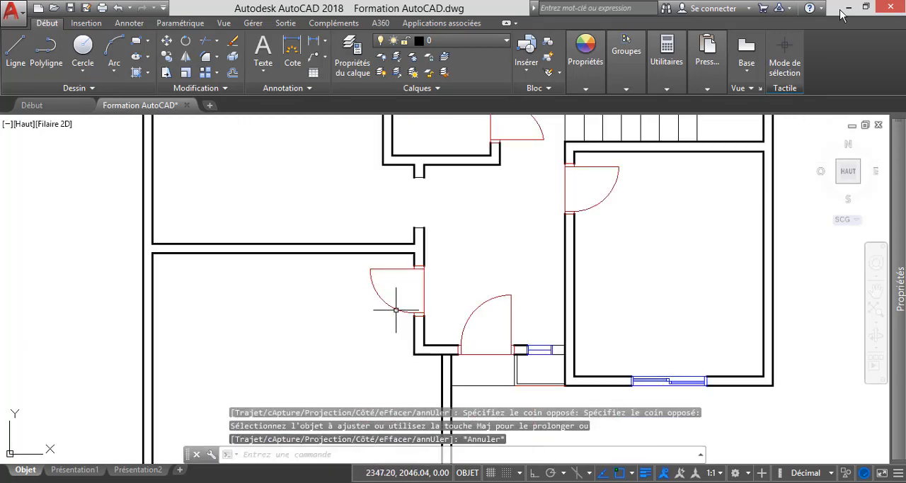
Copy the door below the partition into the opening above it, placing its upper frame corner on the opening's upper hallway-side corner.
click(370, 272)
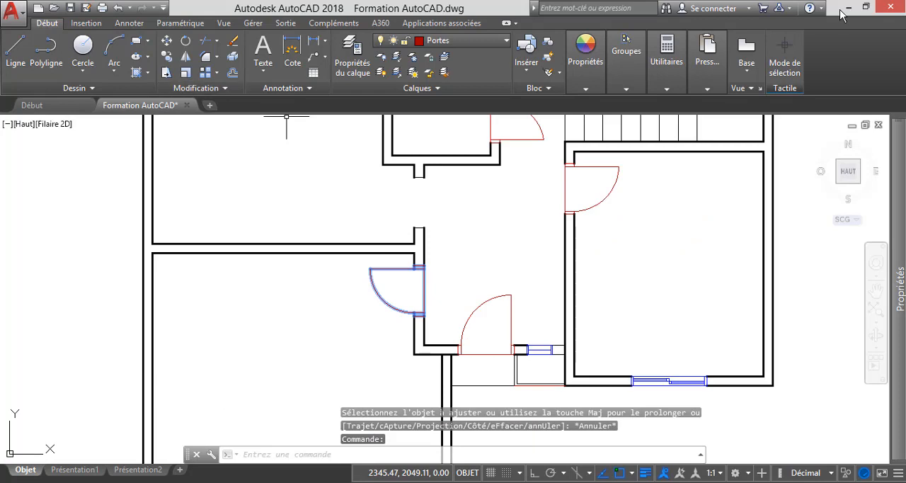
text(co)
key(Return)
scroll(415, 239, up, 4)
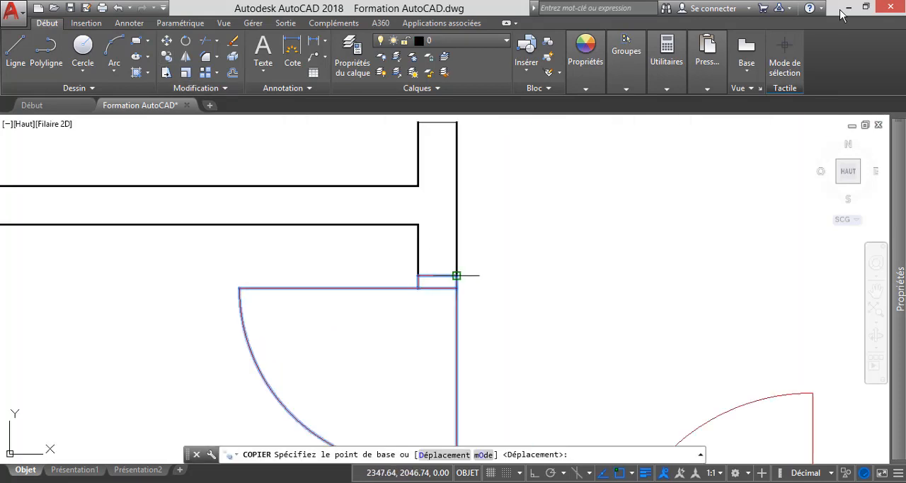
click(461, 275)
scroll(452, 262, down, 3)
scroll(449, 203, up, 5)
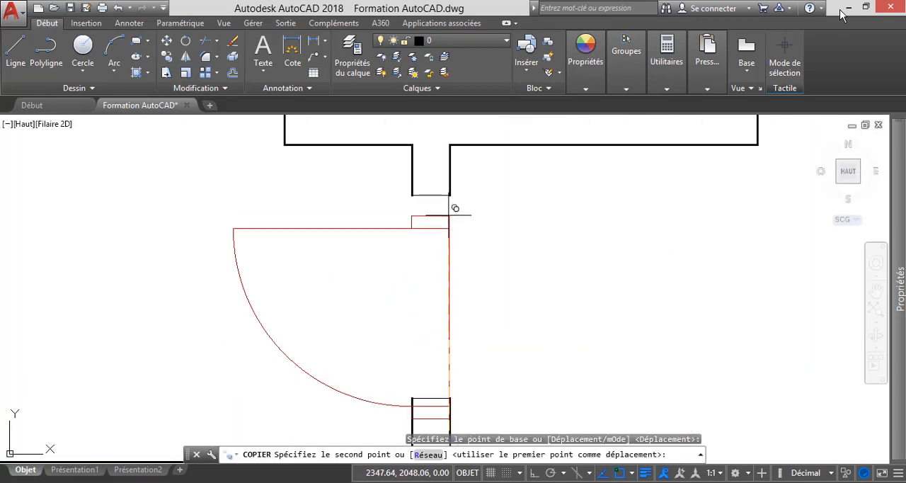
click(448, 196)
key(Escape)
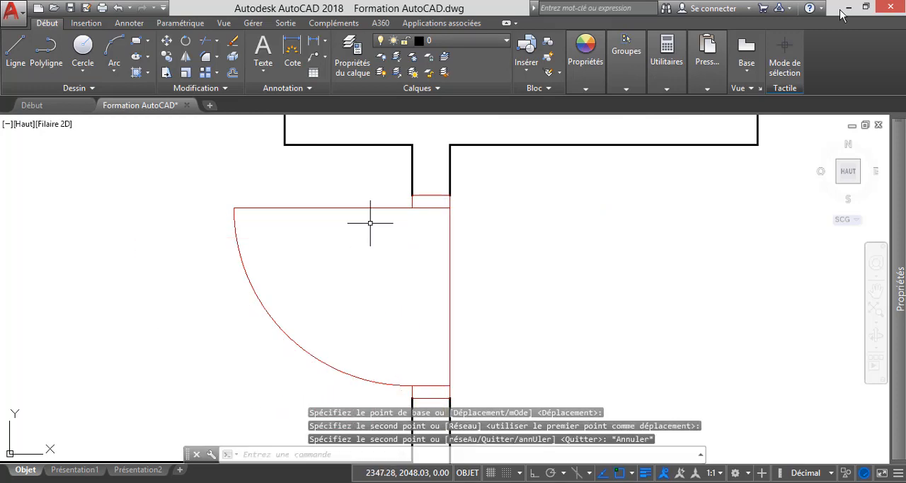
scroll(368, 222, down, 5)
scroll(409, 261, down, 2)
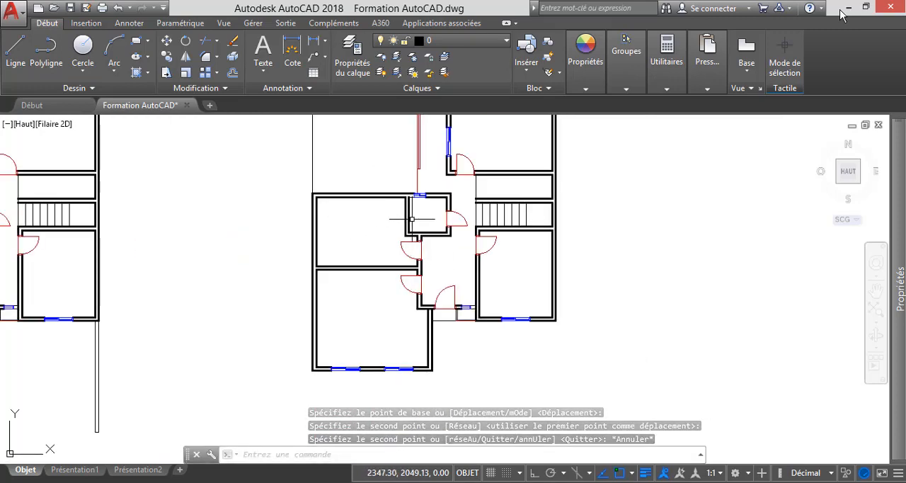
Draw a line across the thickness of the upper-left room's top wall, from the inner face's midpoint perpendicular to the outer face.
scroll(368, 190, up, 2)
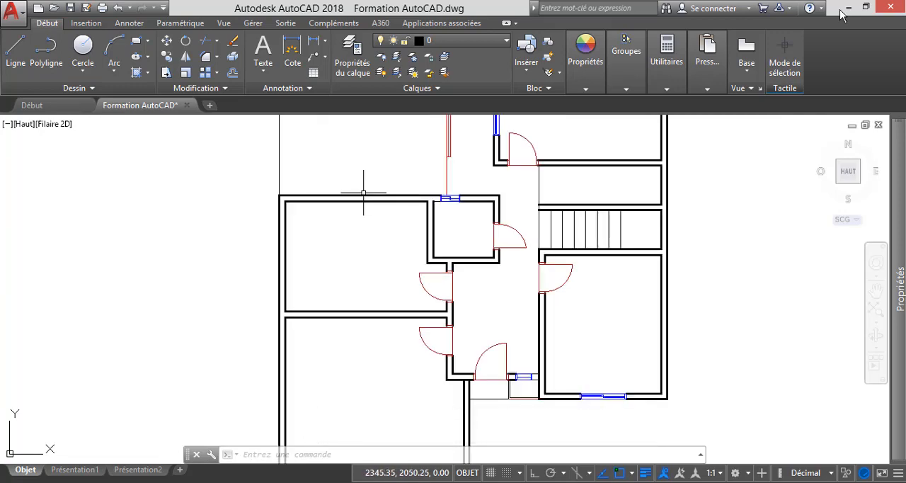
scroll(364, 195, down, 3)
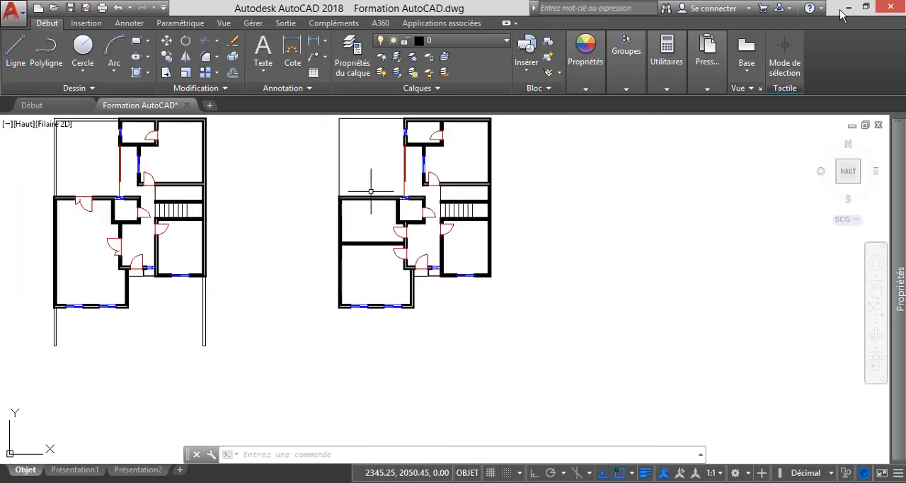
scroll(366, 192, up, 3)
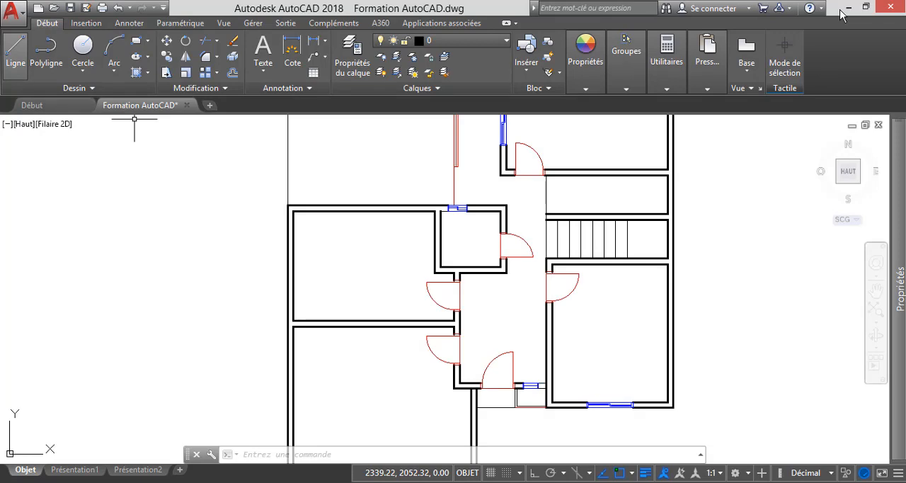
click(15, 53)
scroll(382, 227, up, 6)
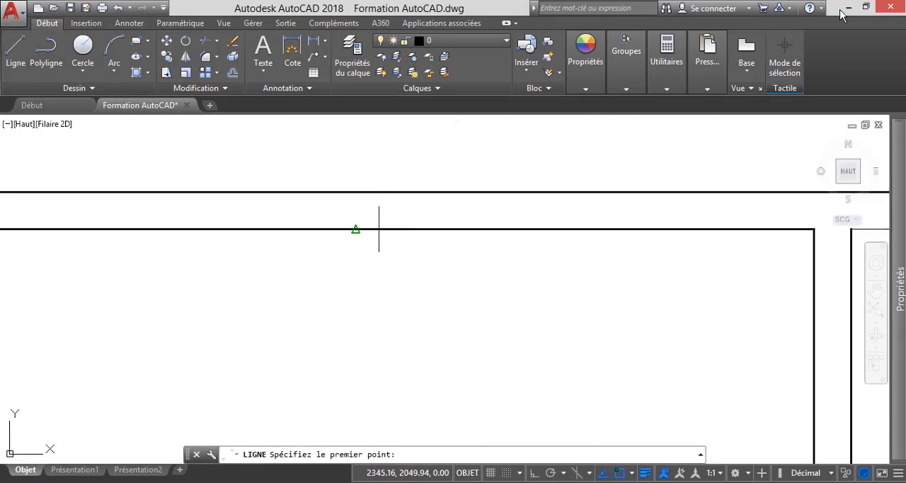
click(356, 229)
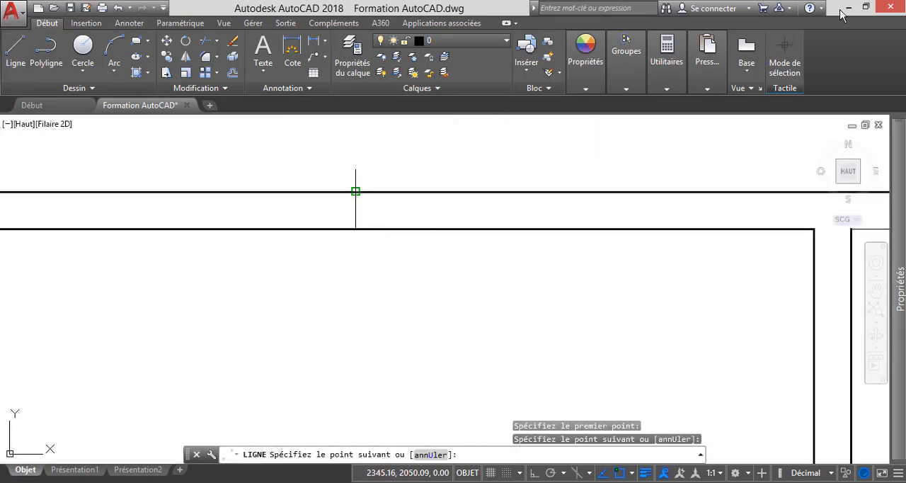
key(Escape)
Offset the line across the top wall by 0.6 to both sides to mark the window opening.
scroll(380, 227, down, 3)
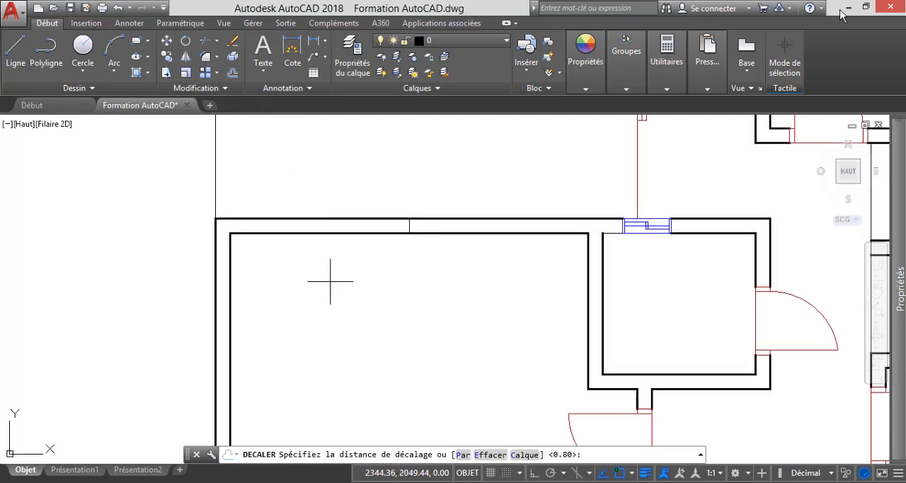
key(Return)
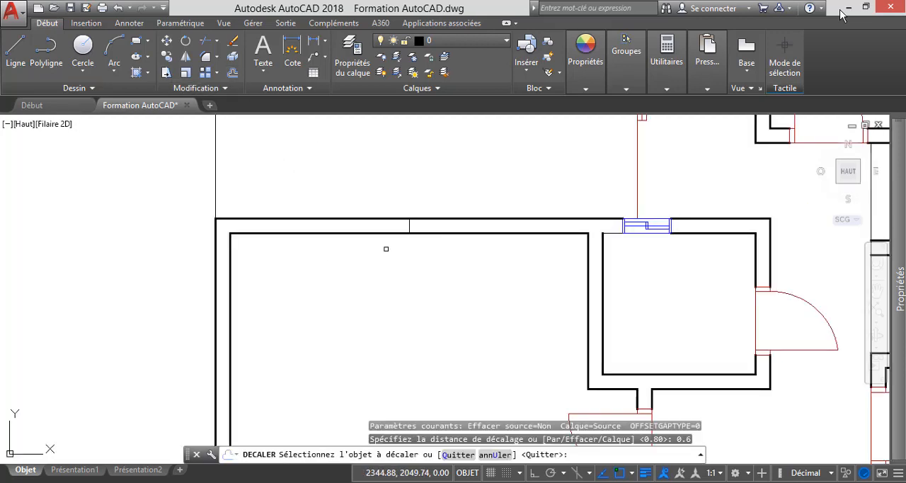
scroll(386, 248, up, 4)
click(400, 218)
click(312, 177)
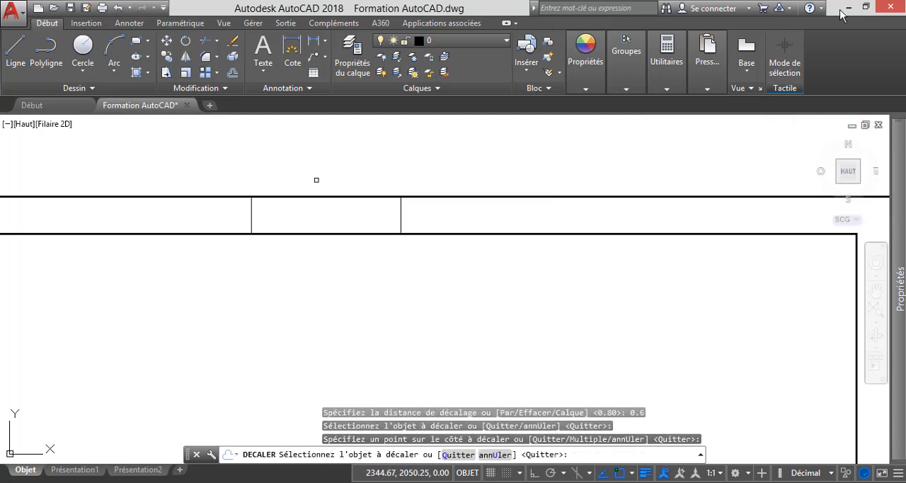
click(399, 217)
click(485, 242)
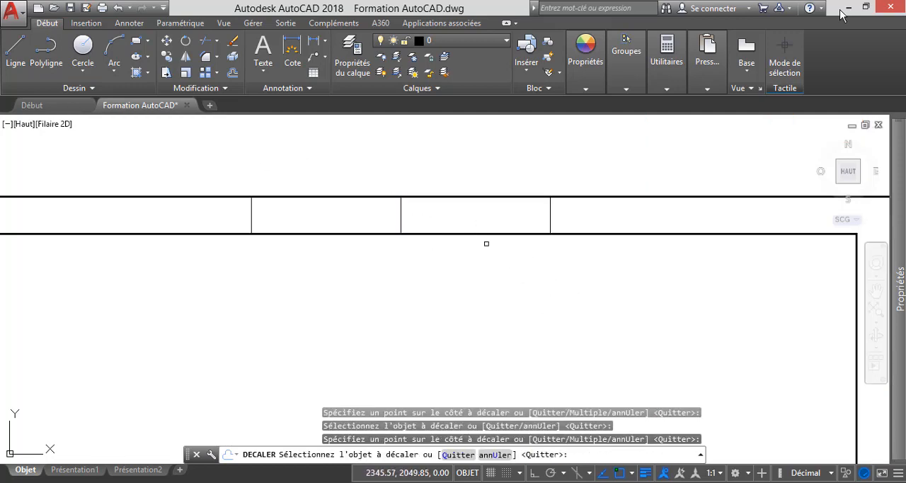
Trim both faces of the top wall between the two offset lines to cut the window opening.
scroll(495, 258, down, 5)
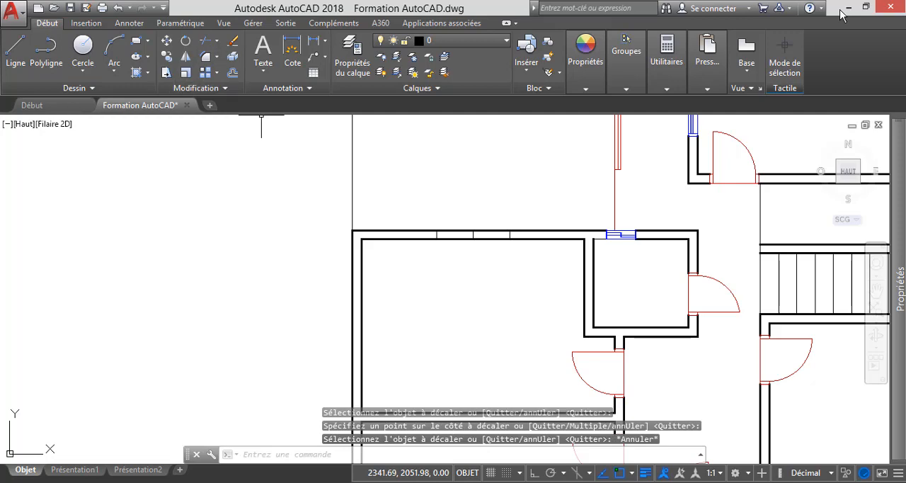
click(205, 41)
key(Return)
scroll(474, 248, up, 4)
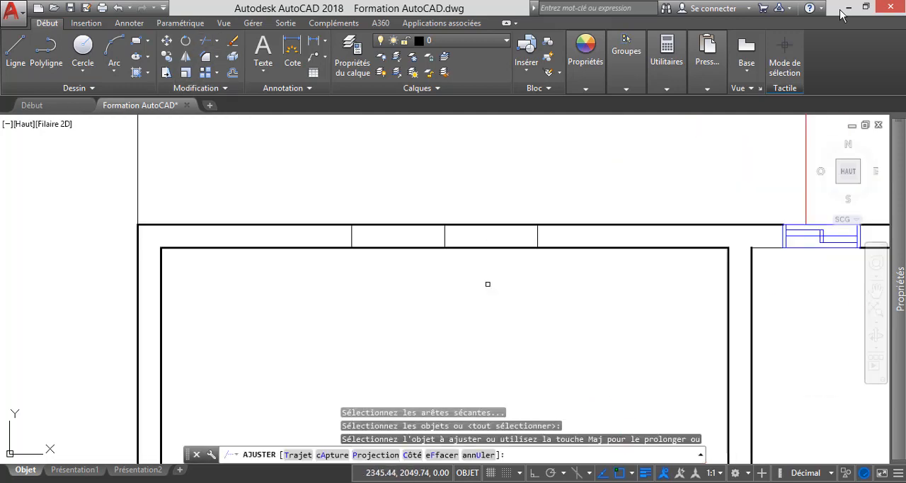
click(487, 284)
click(433, 189)
key(Escape)
Erase the leftover centre line in the new top-wall opening.
click(477, 255)
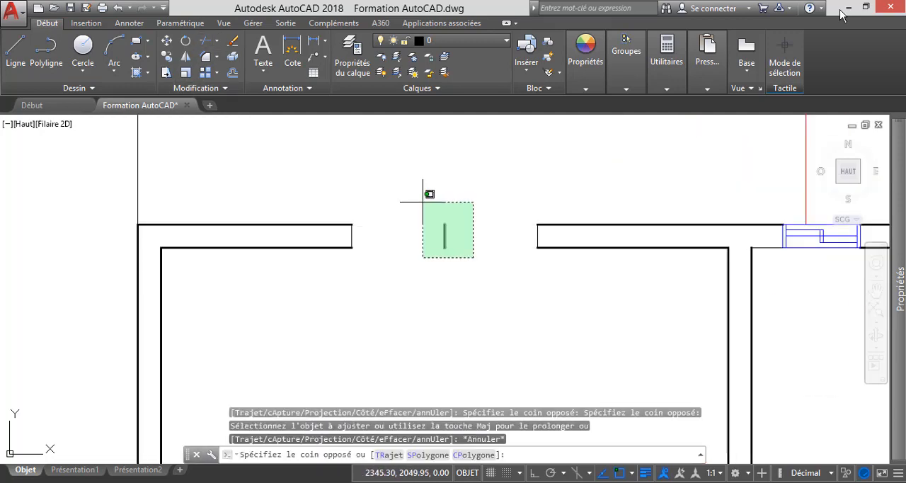
click(422, 199)
key(Delete)
Copy the front wall's right window into the top-wall opening, placing its upper-right corner on the opening's upper-right corner.
scroll(422, 213, down, 5)
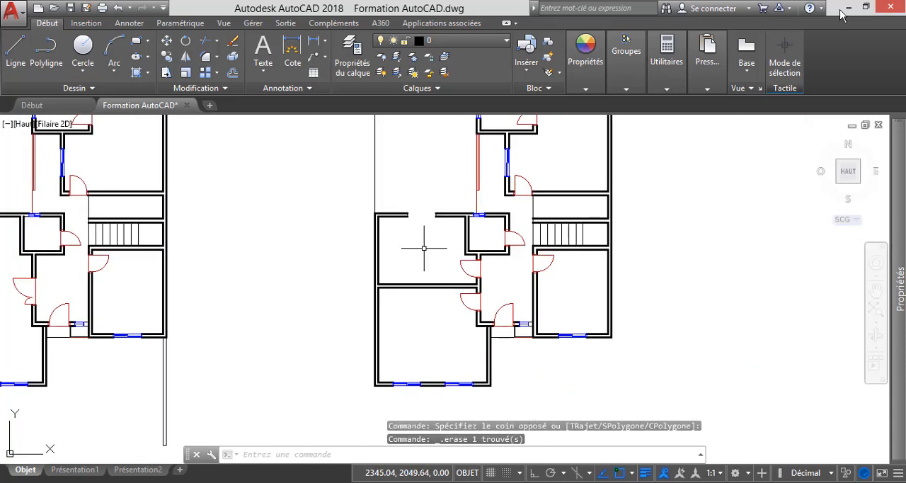
scroll(442, 397, up, 5)
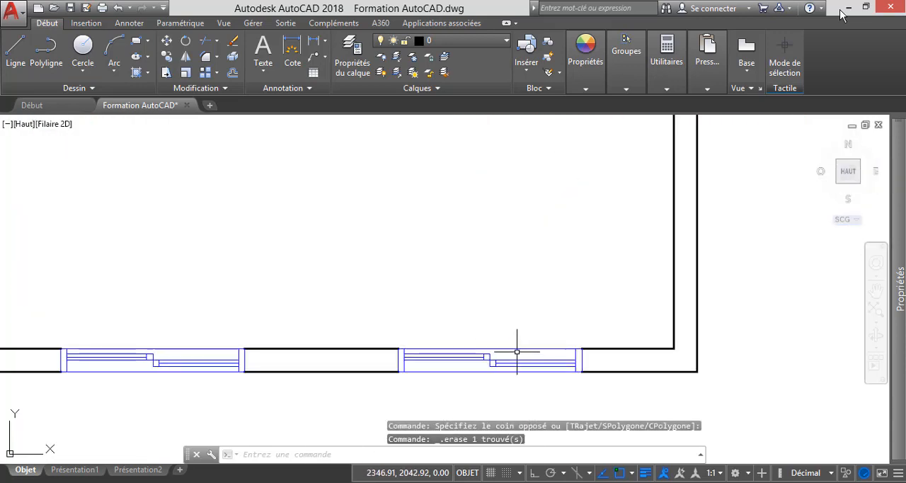
click(518, 348)
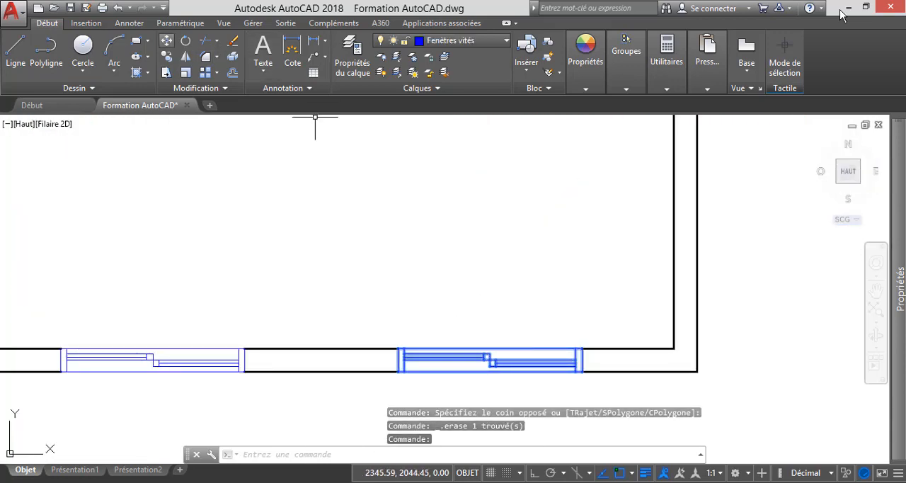
text(cp)
key(Return)
scroll(568, 347, up, 6)
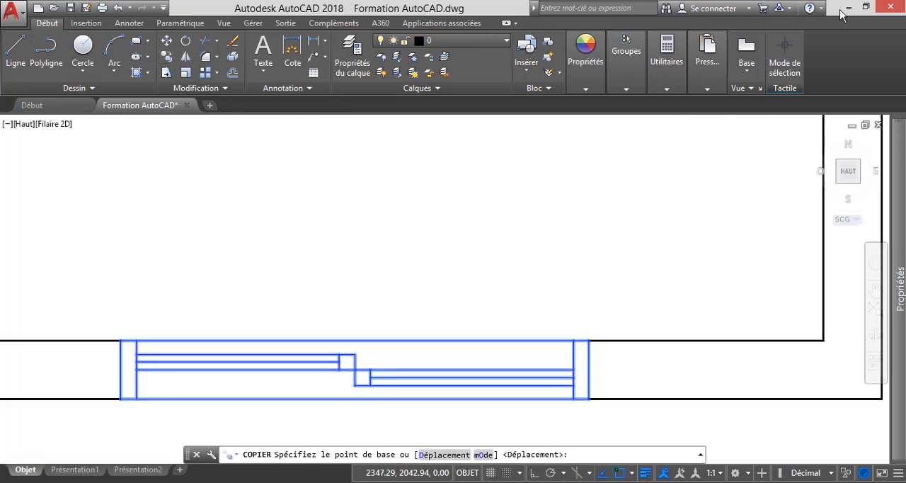
click(594, 330)
scroll(536, 360, down, 6)
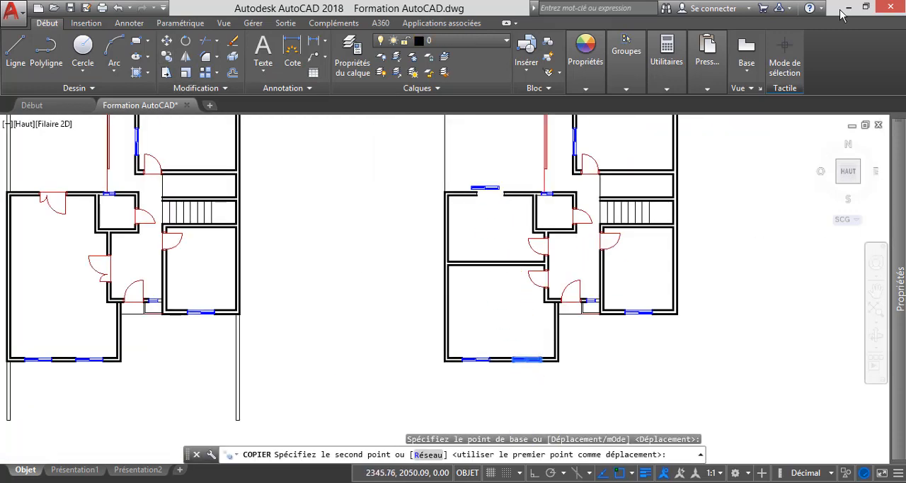
scroll(511, 222, up, 5)
click(576, 167)
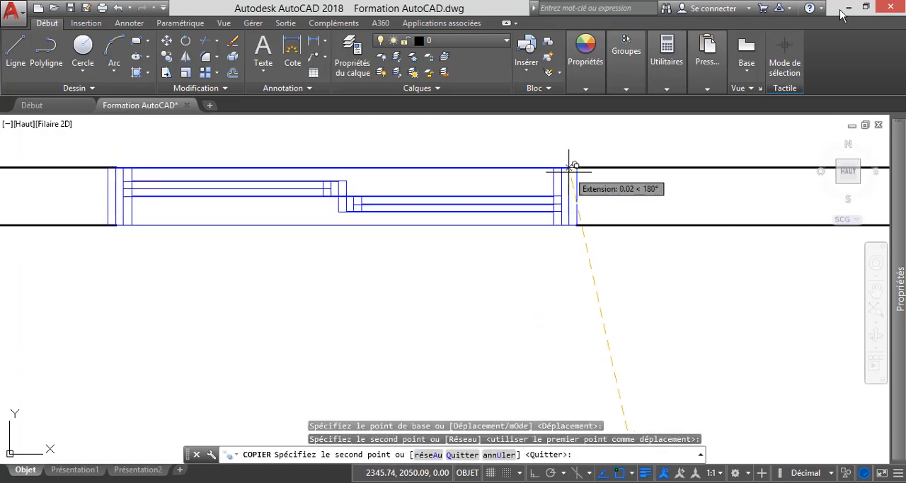
scroll(467, 255, down, 2)
scroll(470, 252, down, 2)
key(Escape)
Compare the lower-left room's front wall with the upper-floor plan in the reference PDF in Adobe Reader, and return to AutoCAD.
scroll(469, 320, down, 5)
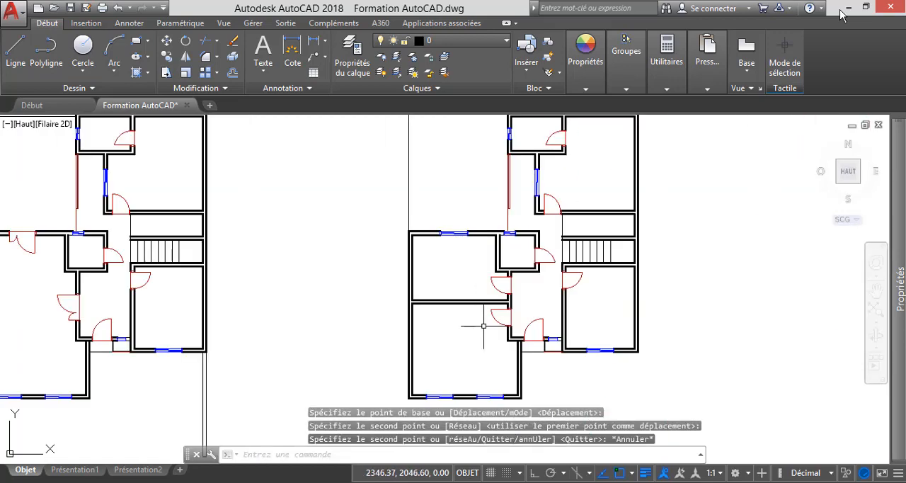
scroll(479, 365, up, 5)
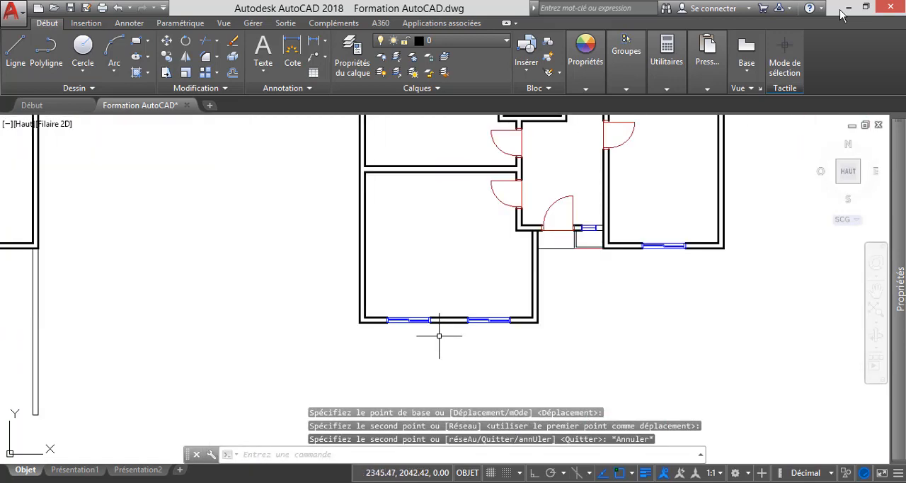
scroll(433, 337, up, 1)
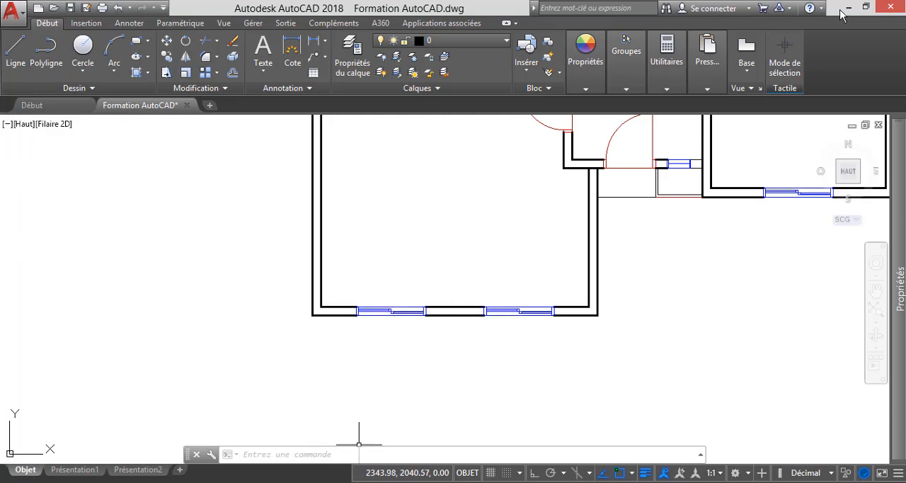
click(322, 482)
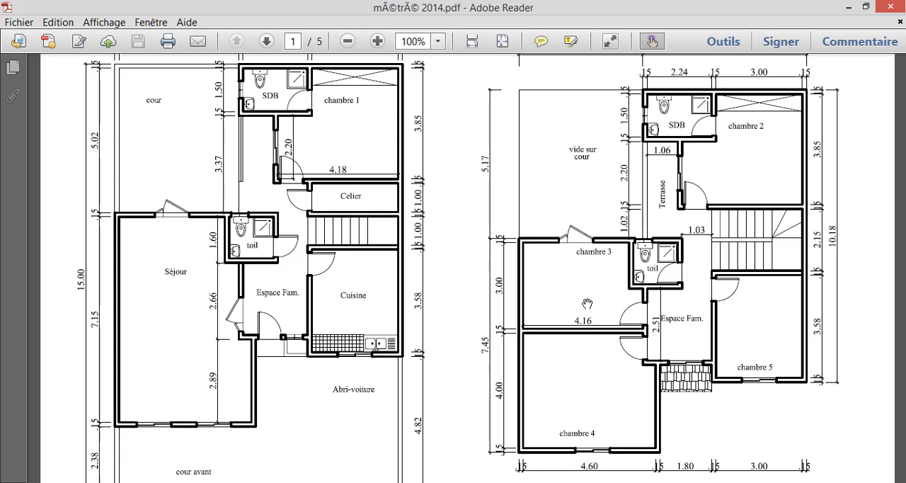
click(847, 8)
Erase the left window in the lower-left room's front wall.
click(405, 340)
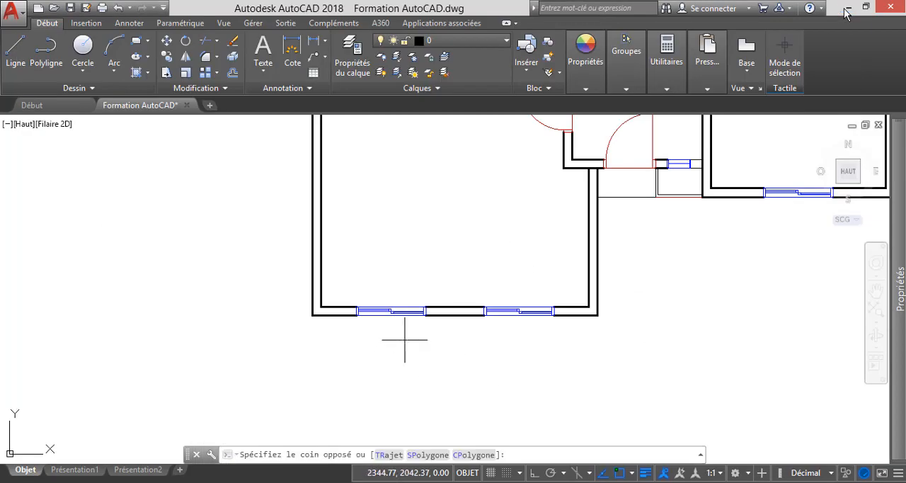
click(381, 274)
key(Delete)
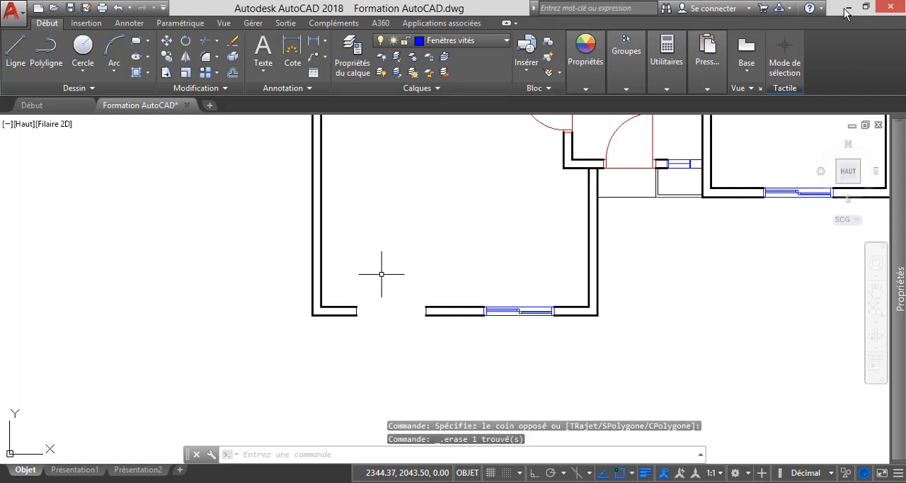
Move the remaining front window out of its opening to a spot straight below the wall.
click(522, 312)
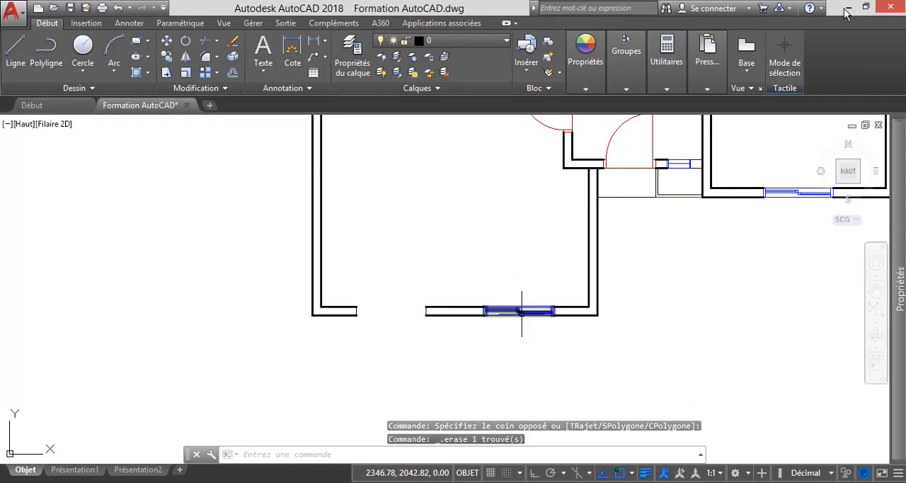
click(167, 40)
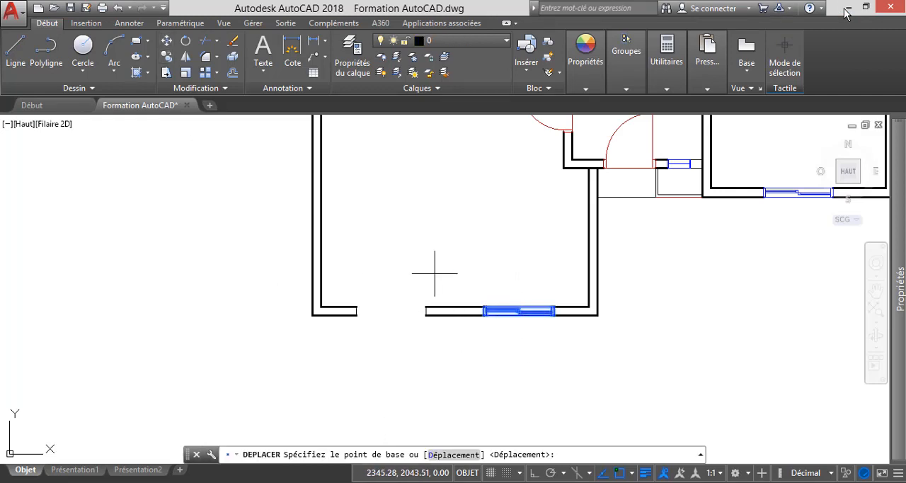
click(520, 309)
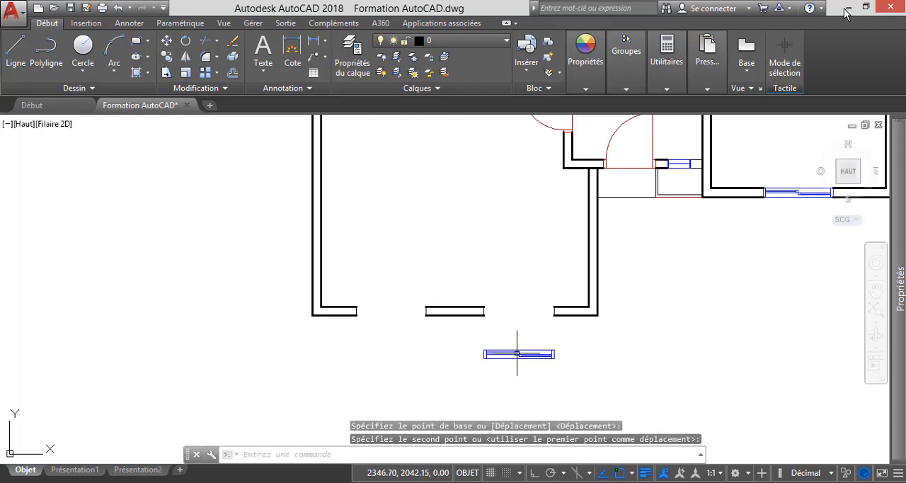
key(Escape)
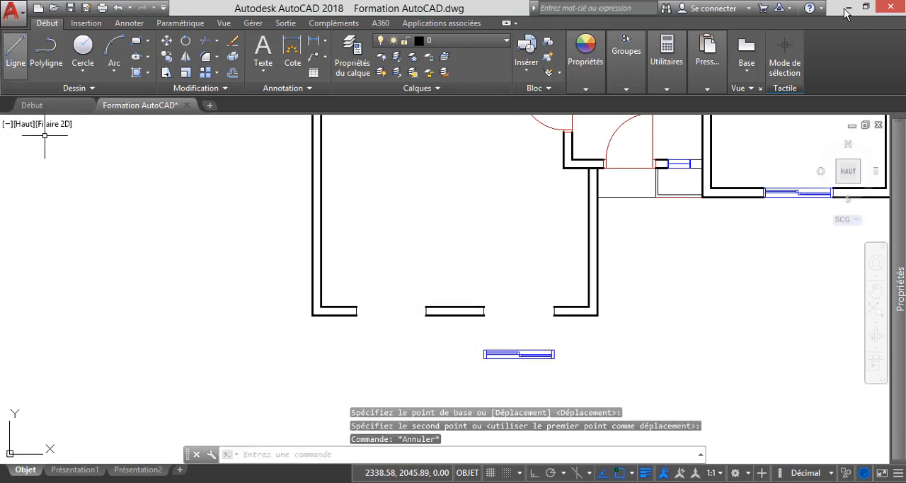
Draw a line between the two faces of the front wall at the midpoint of the segment between the openings.
click(15, 49)
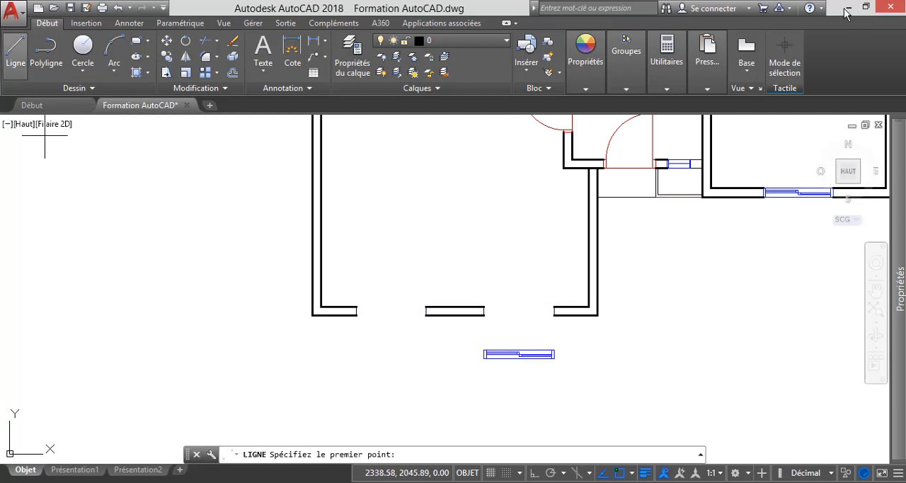
scroll(455, 315, up, 4)
click(464, 320)
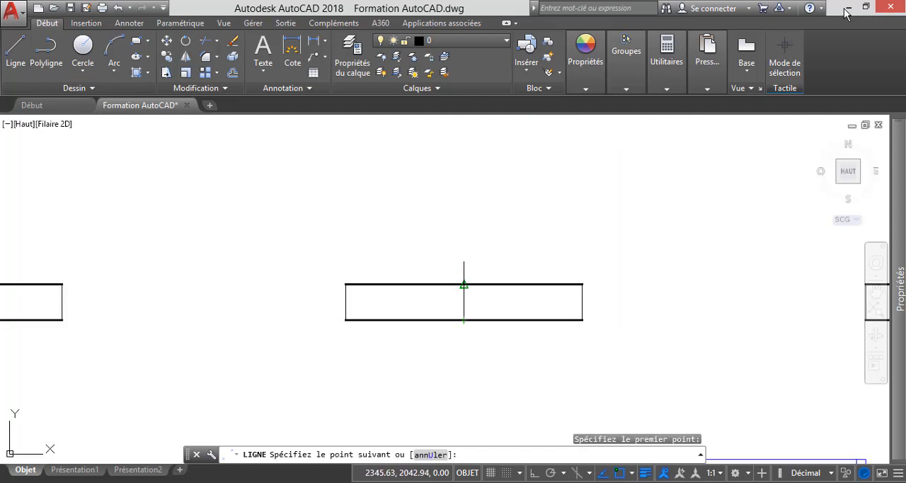
key(Escape)
Erase the end lines closing the wall segments at both front-wall openings, keeping the centre line.
scroll(499, 248, down, 2)
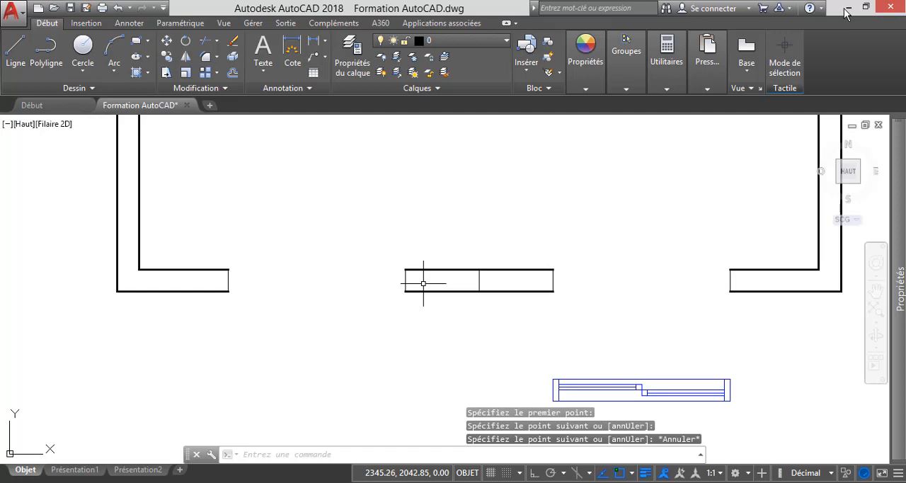
click(423, 283)
click(365, 273)
key(Delete)
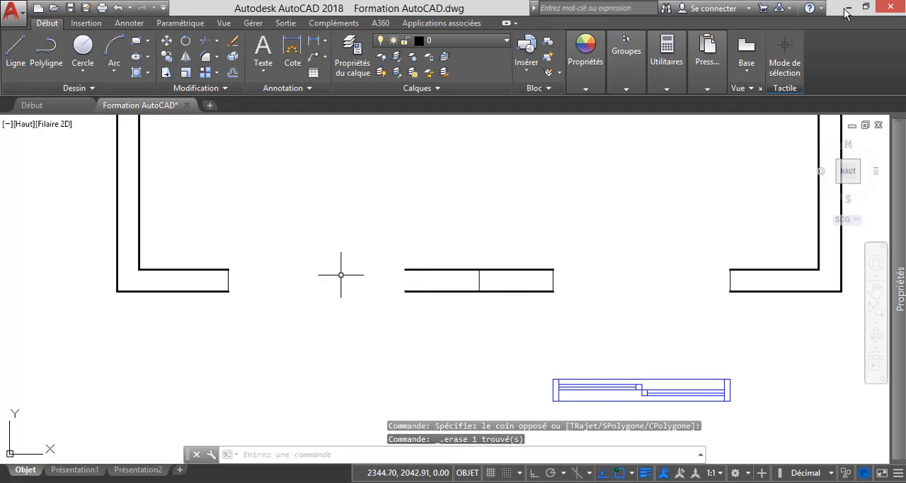
click(228, 279)
key(Delete)
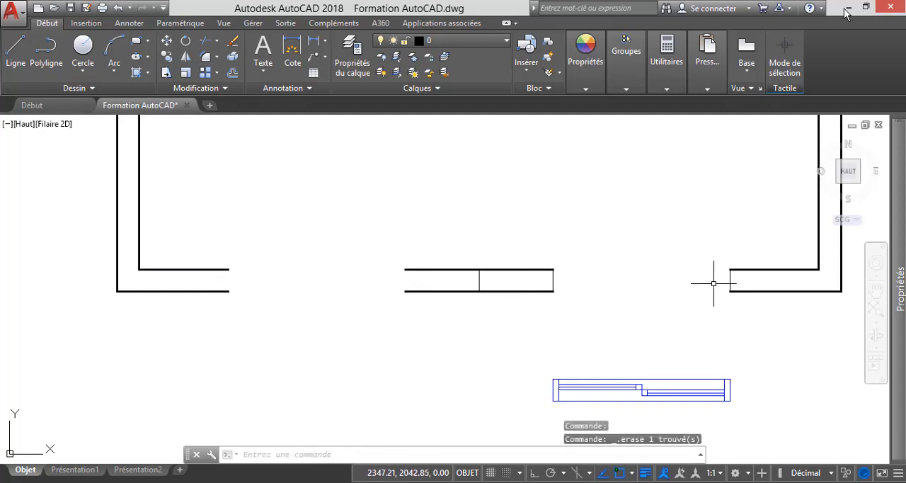
click(731, 283)
key(Delete)
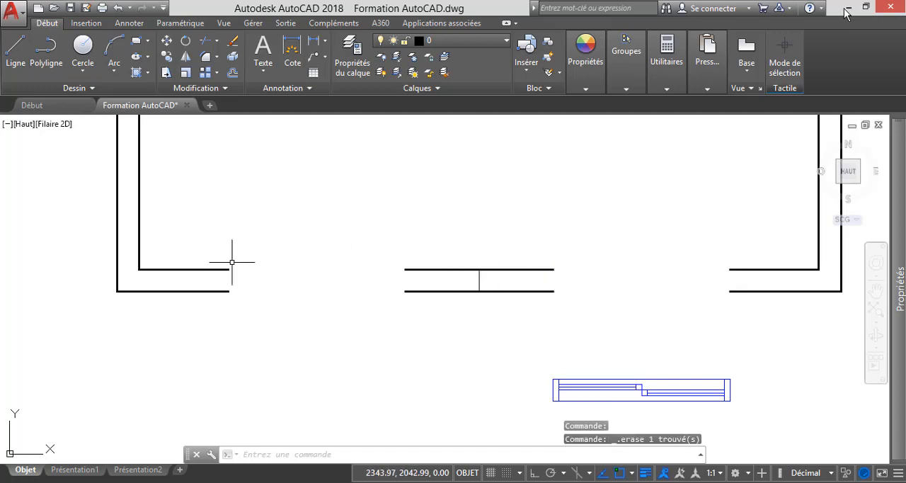
Join the three inner-face segments of the lower-left room's front wall into one continuous line across both openings.
click(226, 269)
click(425, 269)
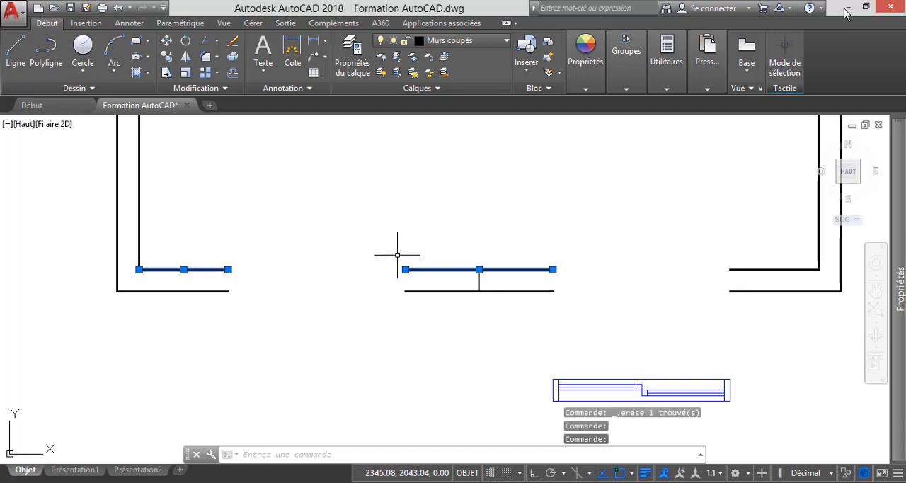
click(196, 88)
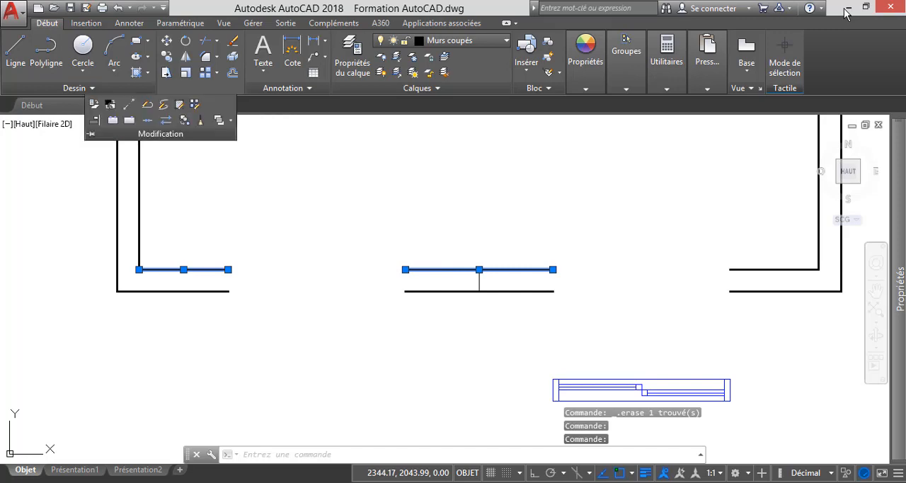
click(147, 120)
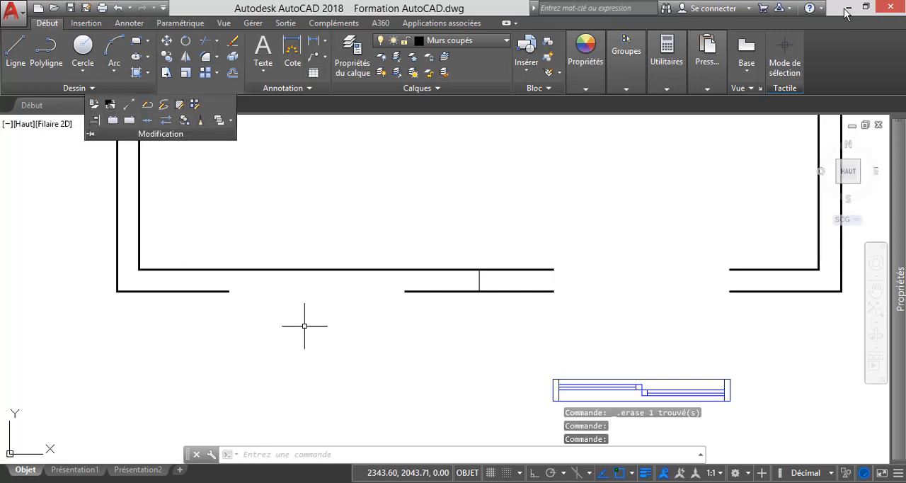
click(742, 269)
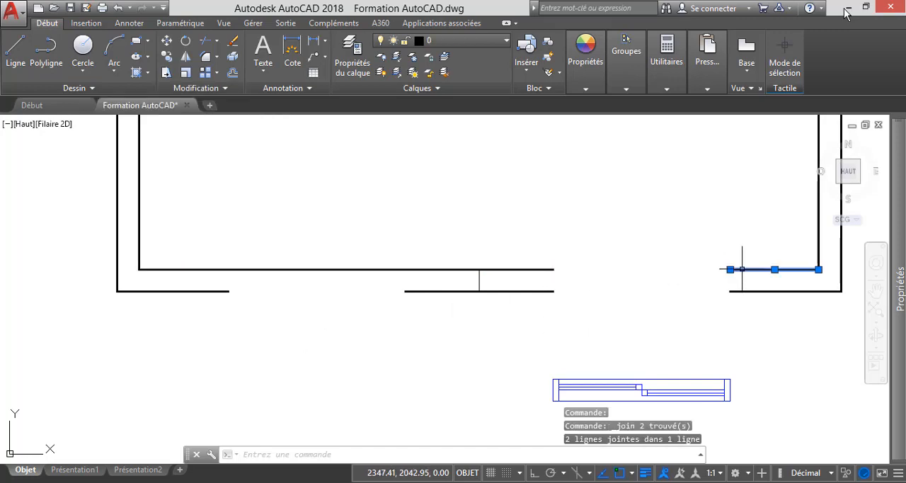
click(550, 268)
click(196, 88)
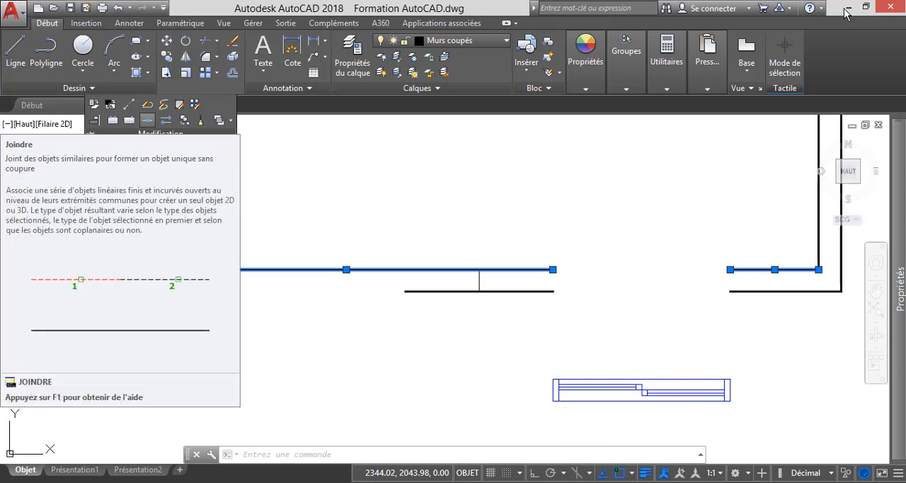
click(147, 119)
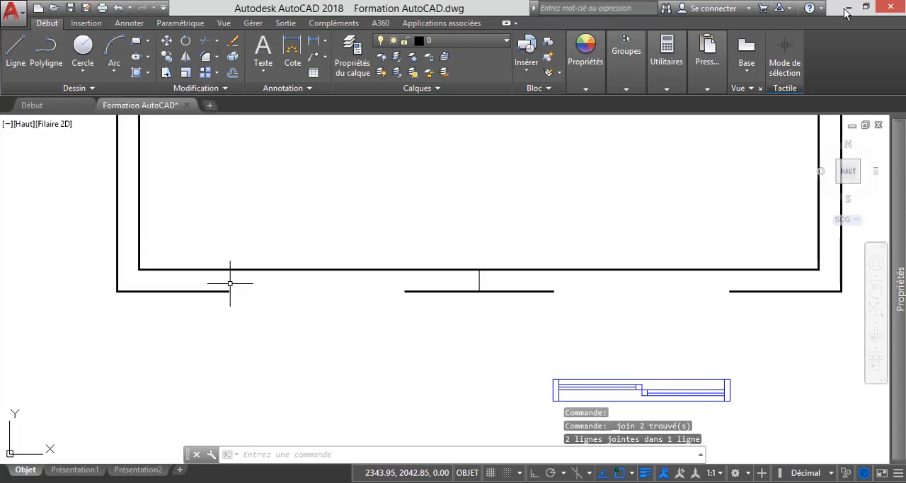
Join the three outer-face segments of the same front wall into one continuous line, closing both openings.
click(200, 290)
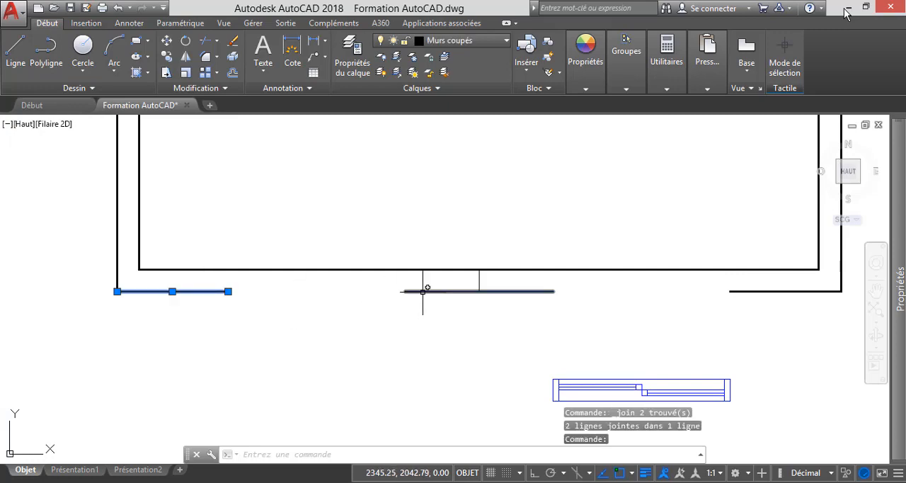
click(425, 291)
click(196, 88)
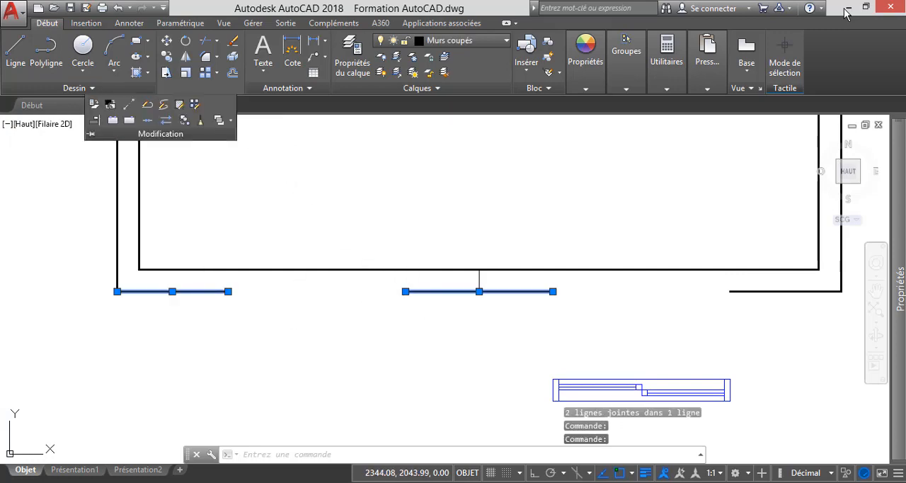
click(147, 119)
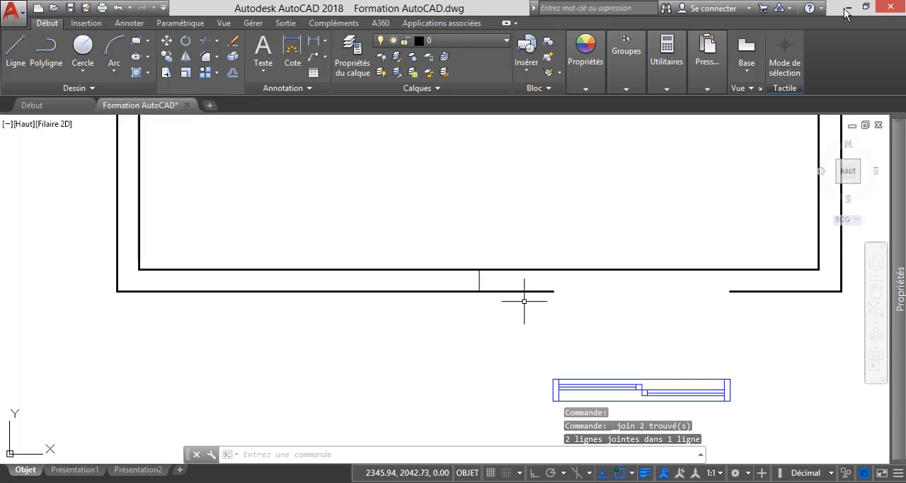
click(534, 291)
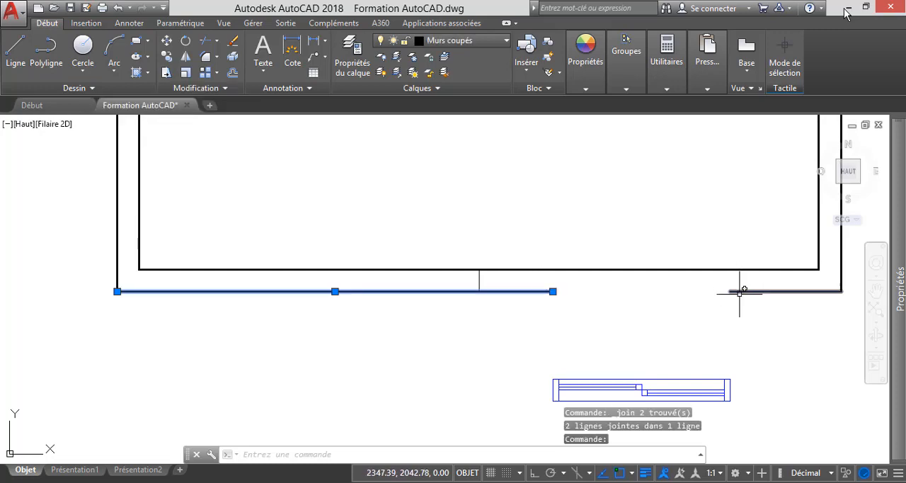
click(730, 290)
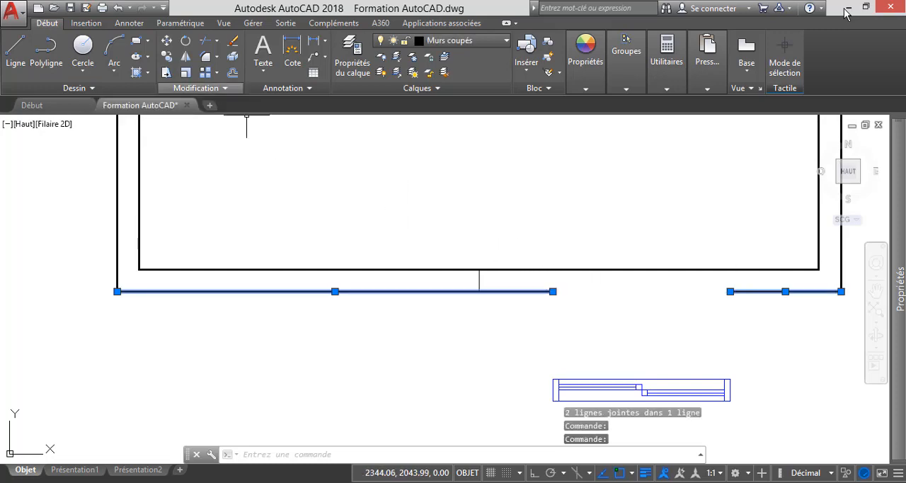
click(196, 88)
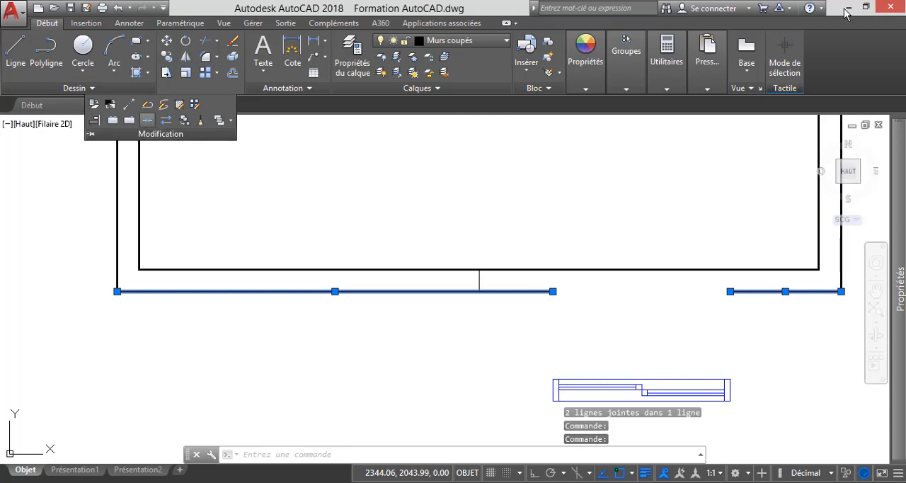
click(147, 119)
key(Escape)
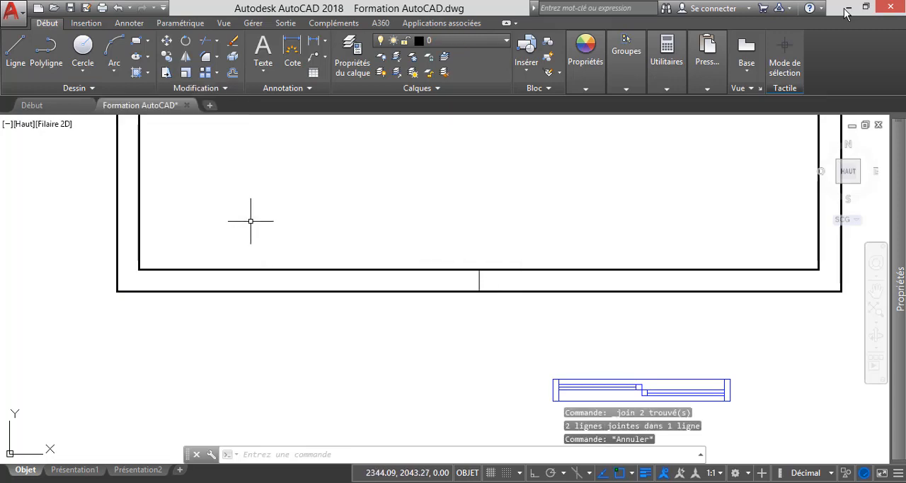
Offset the front wall's centre line by 0.6 to both sides to mark the new window opening.
click(232, 71)
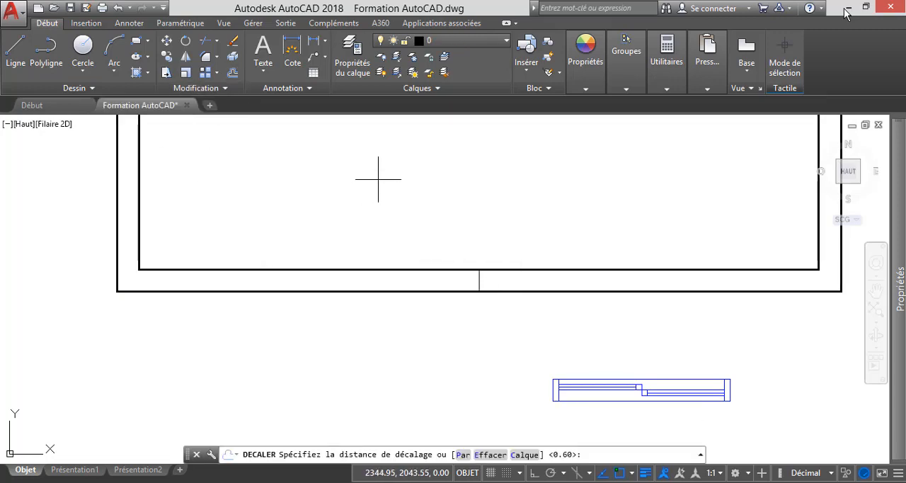
text(0.6)
key(Return)
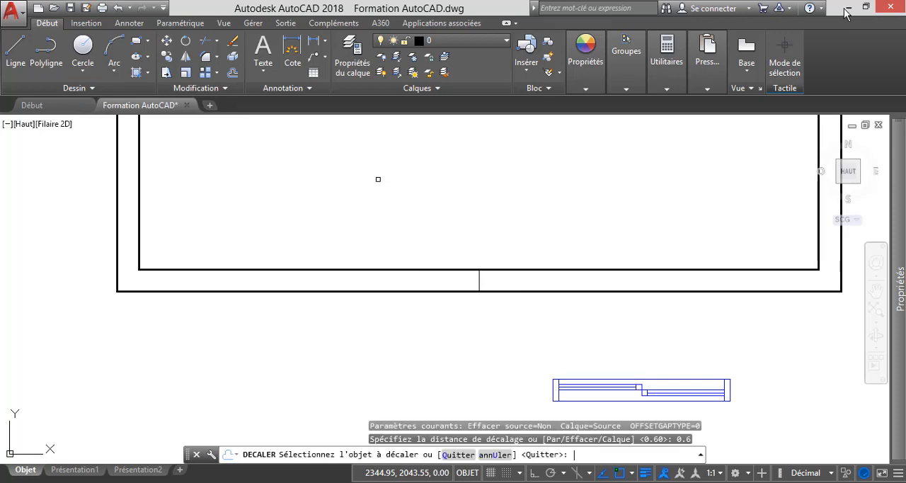
click(480, 277)
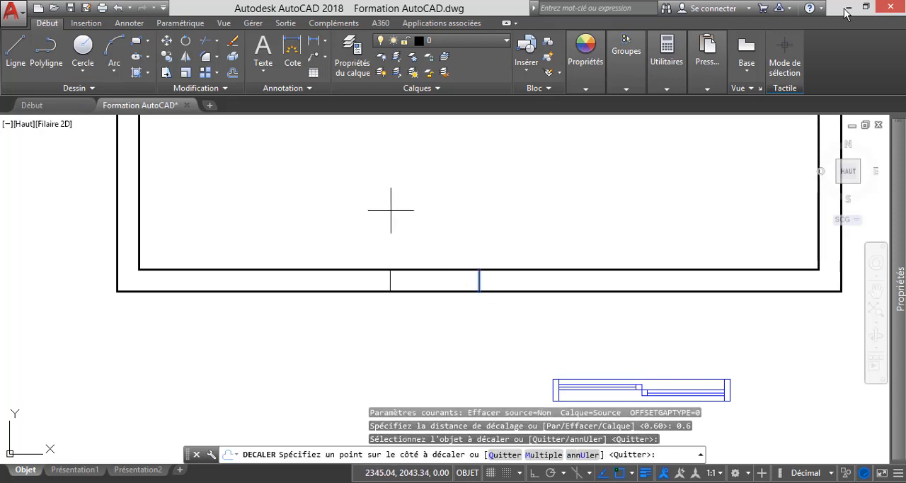
click(390, 208)
click(478, 278)
click(570, 320)
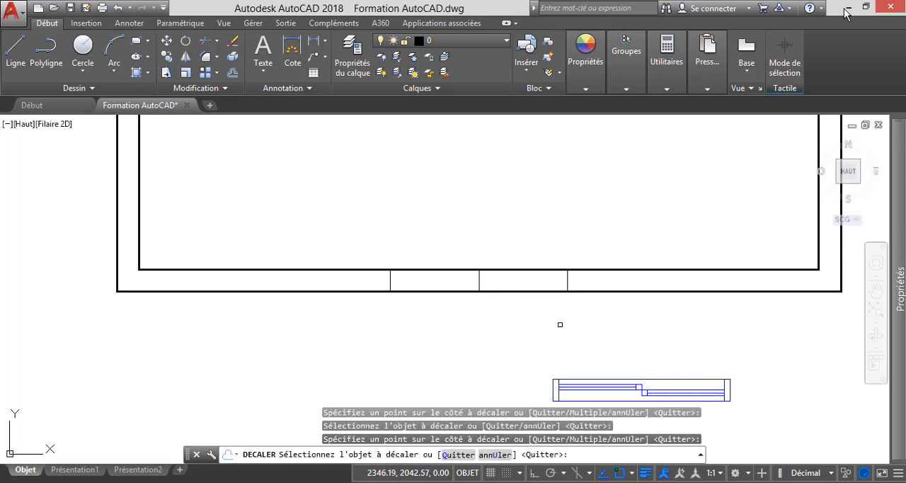
key(Escape)
Trim both front-wall faces between the two offset lines and erase the centre line to leave a clear opening.
click(205, 40)
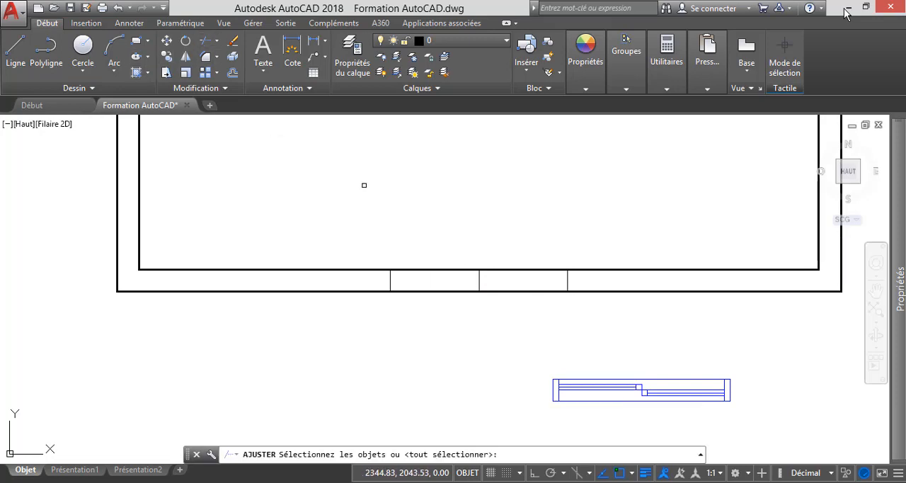
key(Return)
click(509, 333)
click(437, 209)
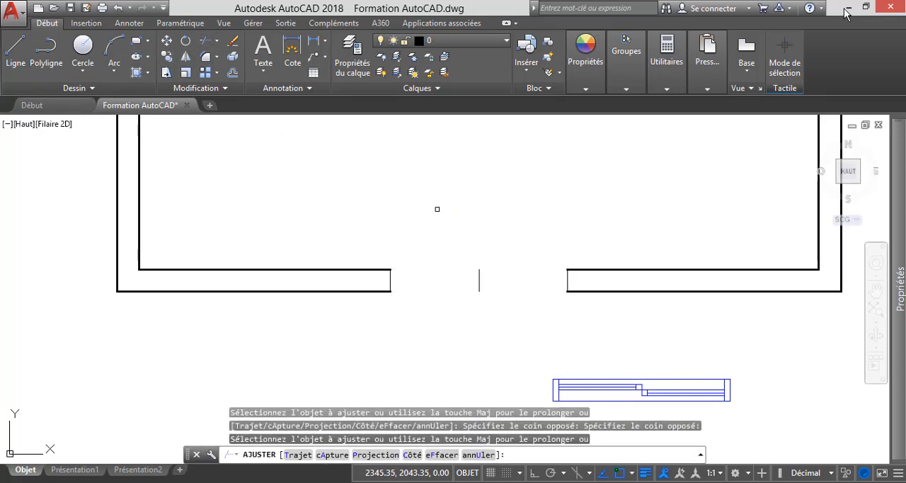
key(Escape)
click(506, 295)
click(439, 239)
key(Delete)
Move the window below the wall into the new opening, from its upper-right corner to the opening's inner right corner.
scroll(446, 213, down, 2)
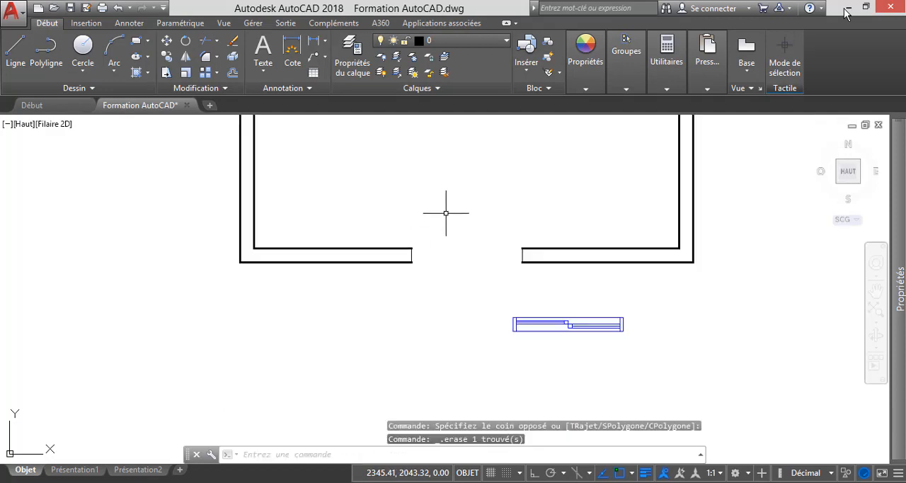
click(659, 364)
click(480, 297)
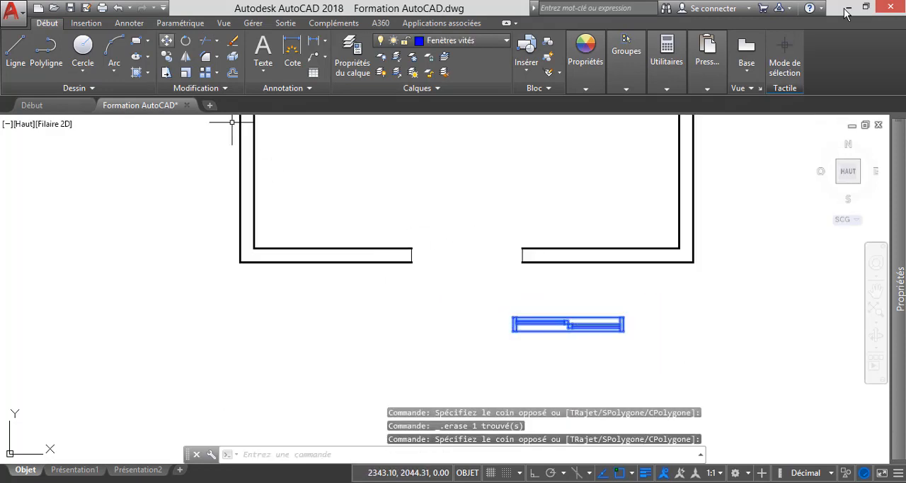
click(166, 40)
scroll(636, 314, up, 6)
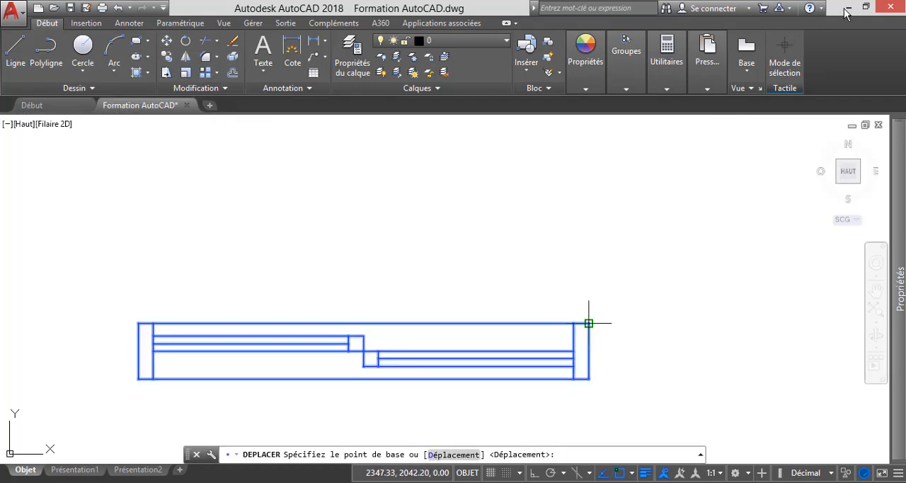
click(588, 323)
scroll(573, 319, down, 8)
scroll(536, 297, up, 6)
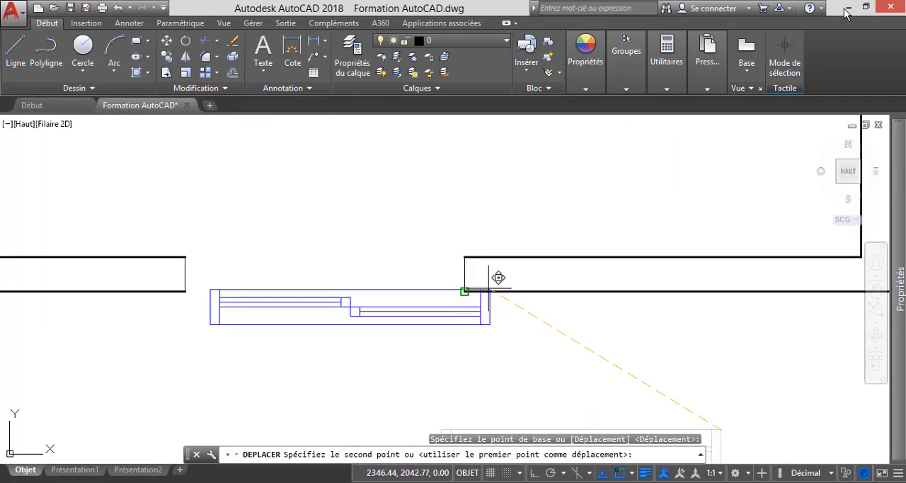
click(464, 257)
key(Escape)
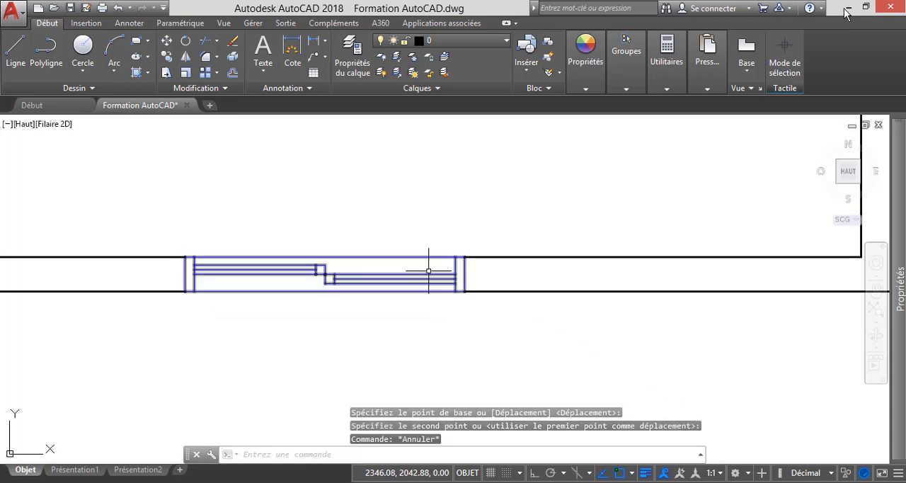
Assign the stair tread lines of the original ground-floor plan to the Escalier layer.
scroll(421, 272, down, 6)
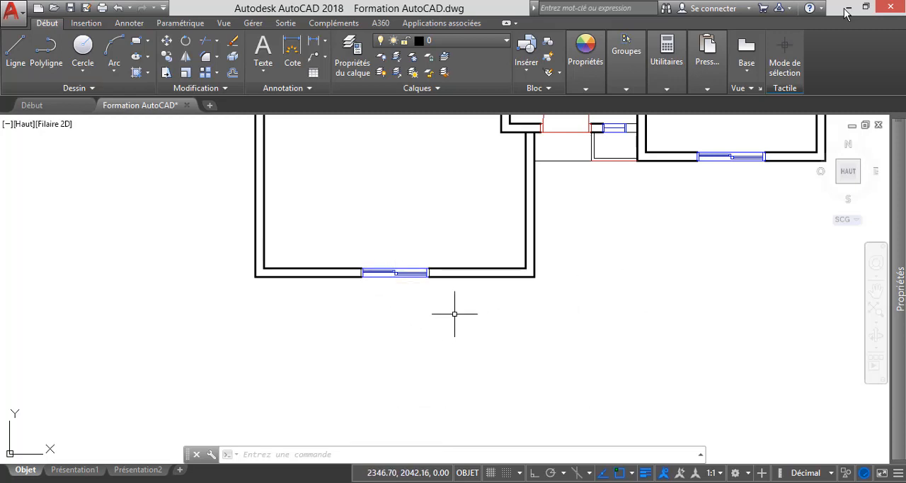
scroll(432, 303, down, 2)
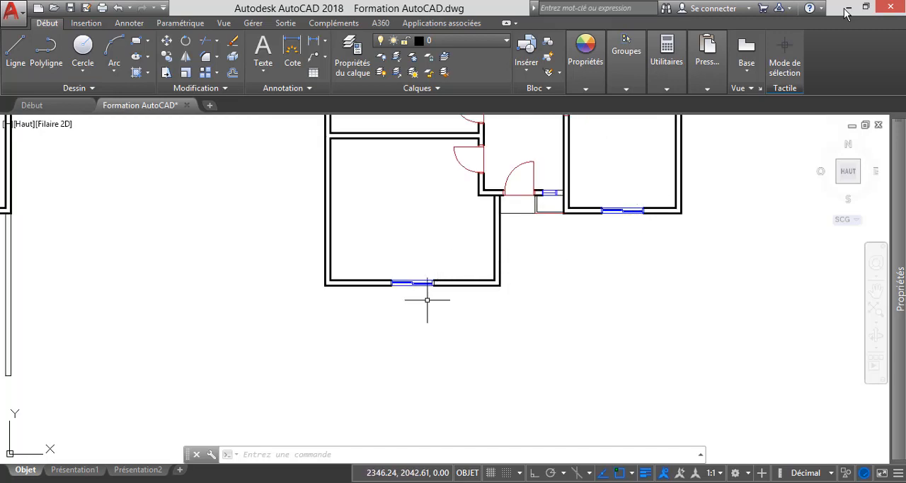
scroll(427, 299, down, 3)
scroll(424, 276, up, 2)
scroll(502, 308, down, 2)
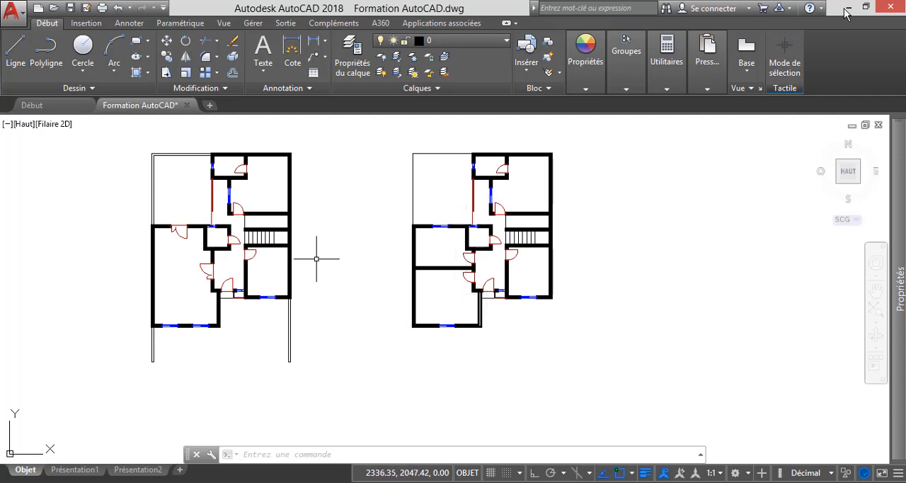
scroll(243, 242, up, 5)
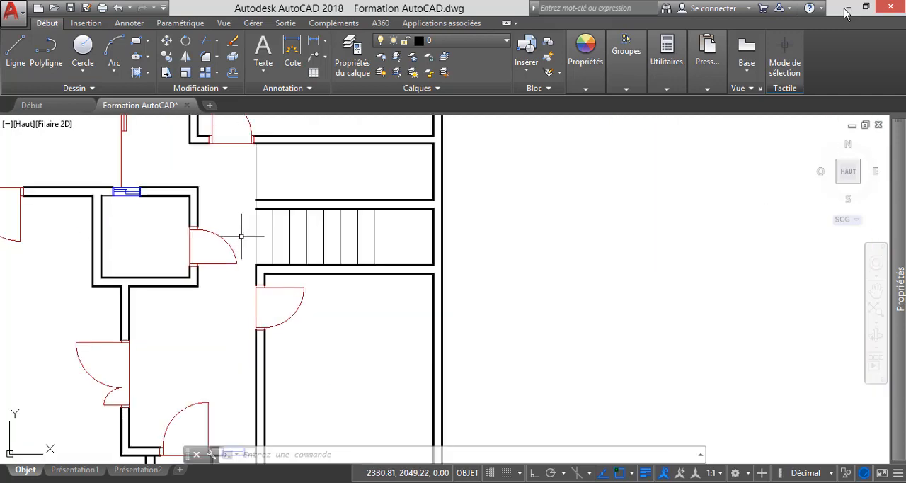
click(396, 243)
click(248, 218)
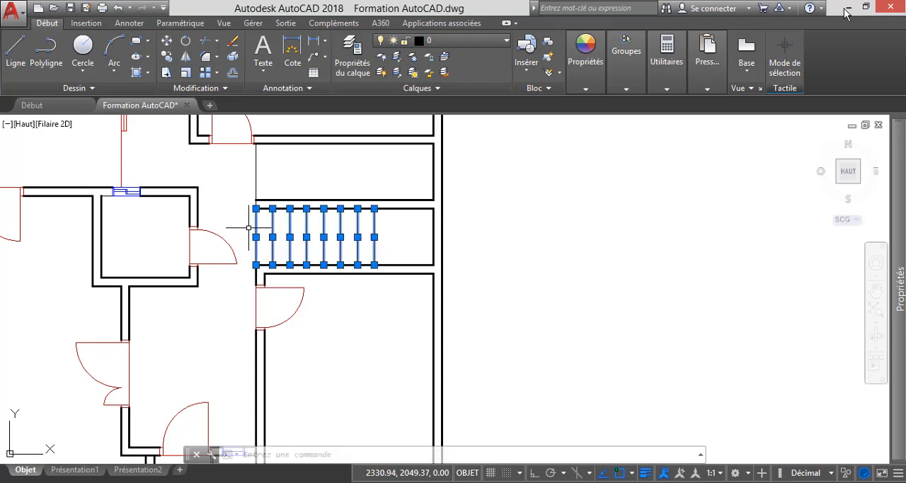
click(443, 40)
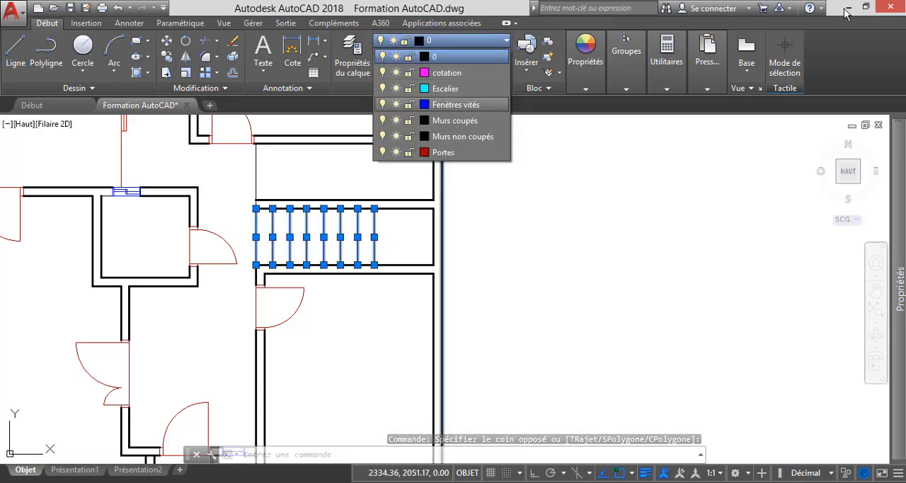
click(445, 88)
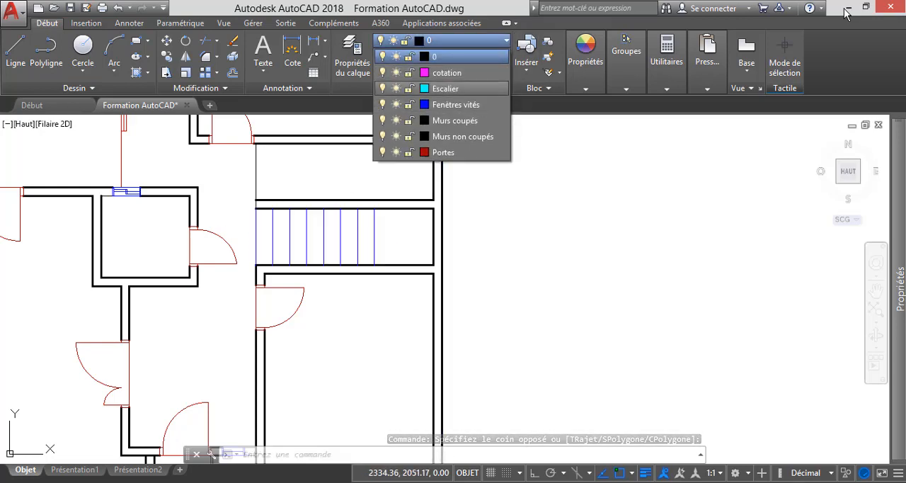
click(550, 230)
key(Escape)
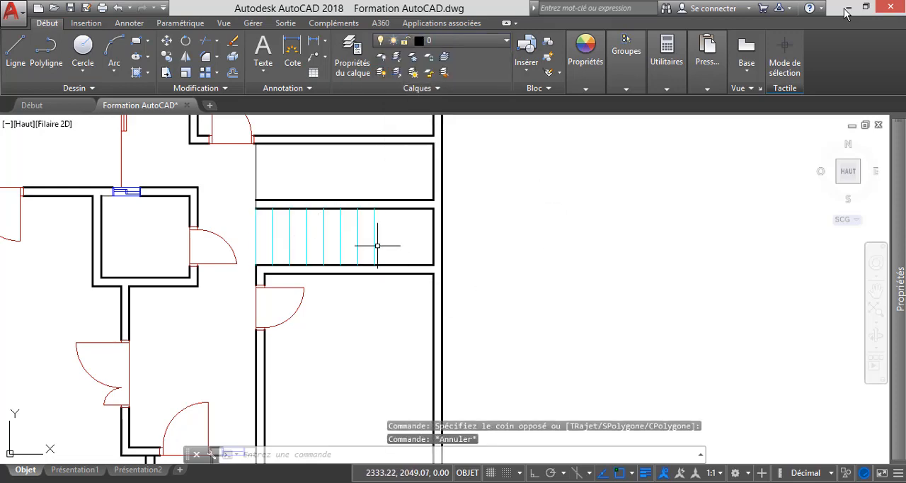
Assign the stair tread lines of the copied upper-floor plan to the Escalier layer.
scroll(252, 227, down, 8)
scroll(428, 230, up, 7)
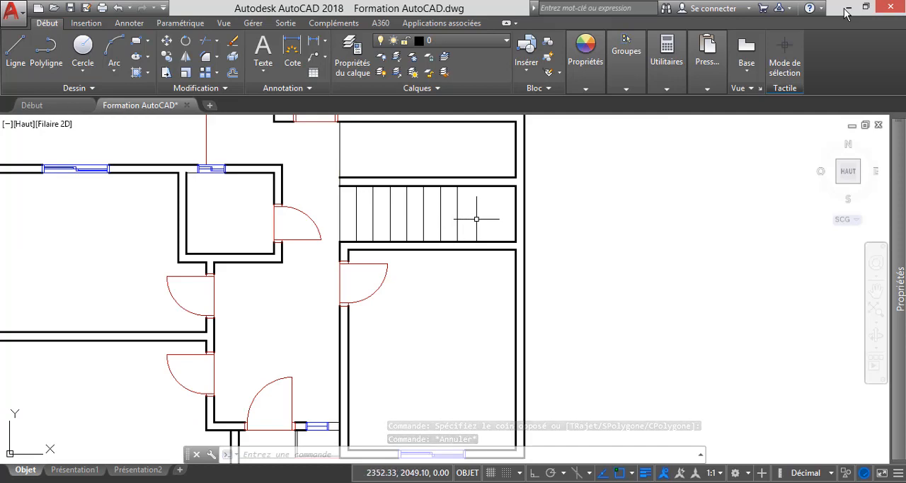
click(478, 208)
click(332, 215)
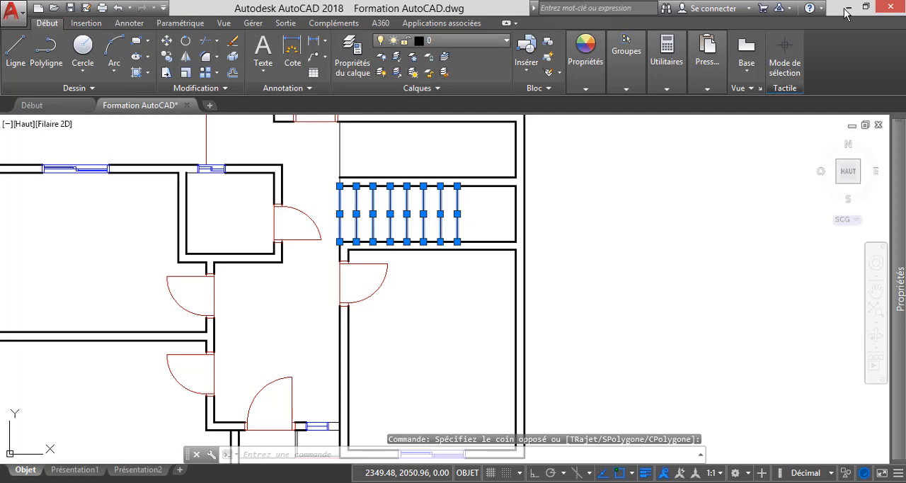
click(439, 40)
click(404, 85)
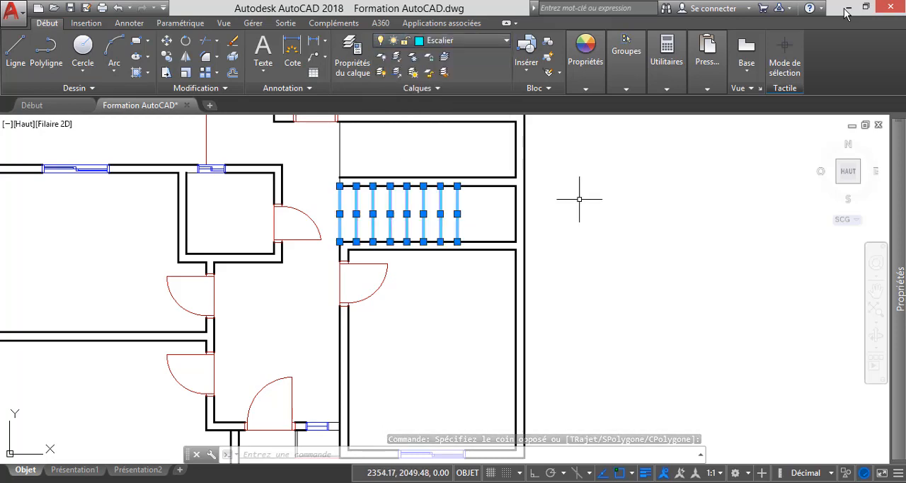
key(Escape)
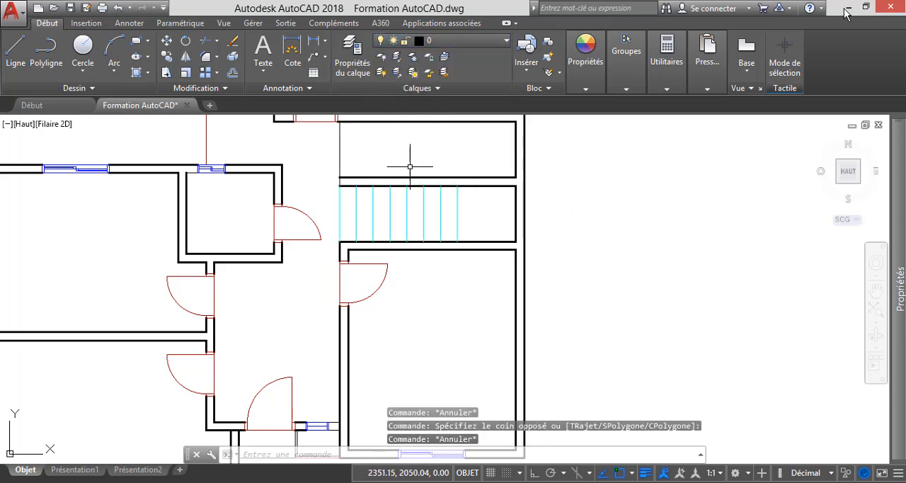
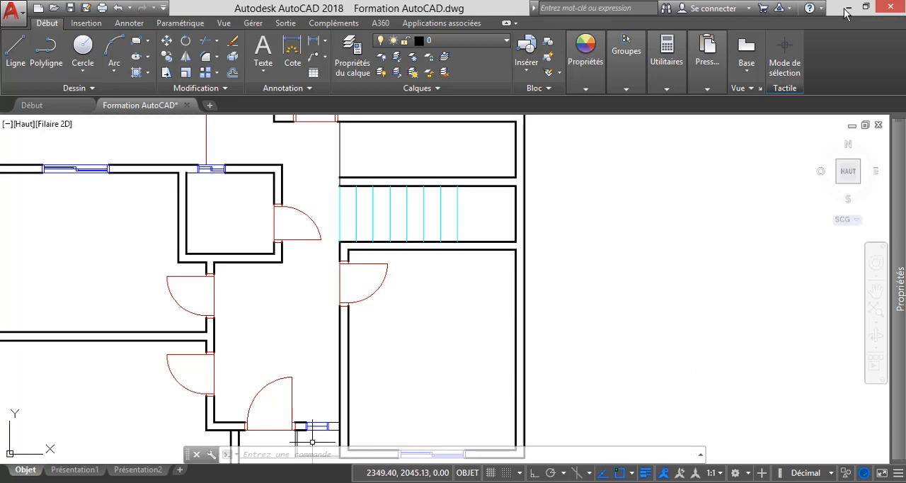
Check the upper-floor staircase in the reference PDF, and copy the drawing's stair treads up onto the upper face of the dividing wall.
click(234, 480)
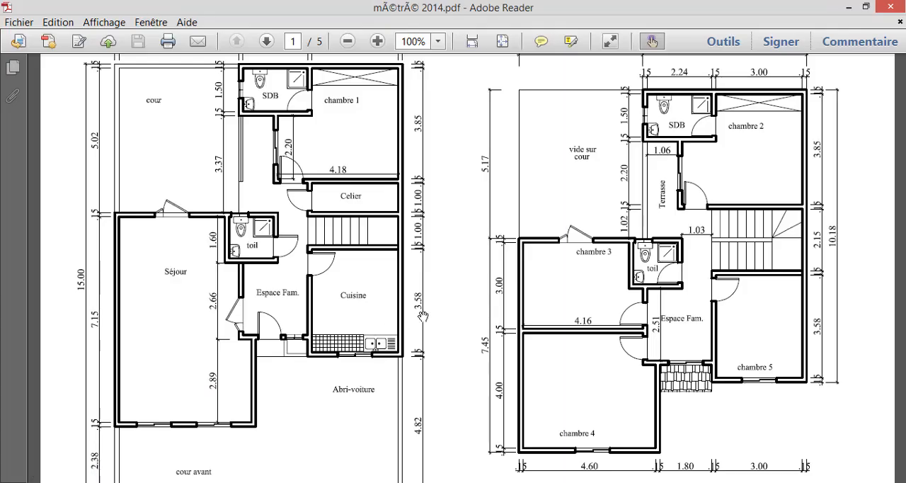
scroll(807, 234, up, 2)
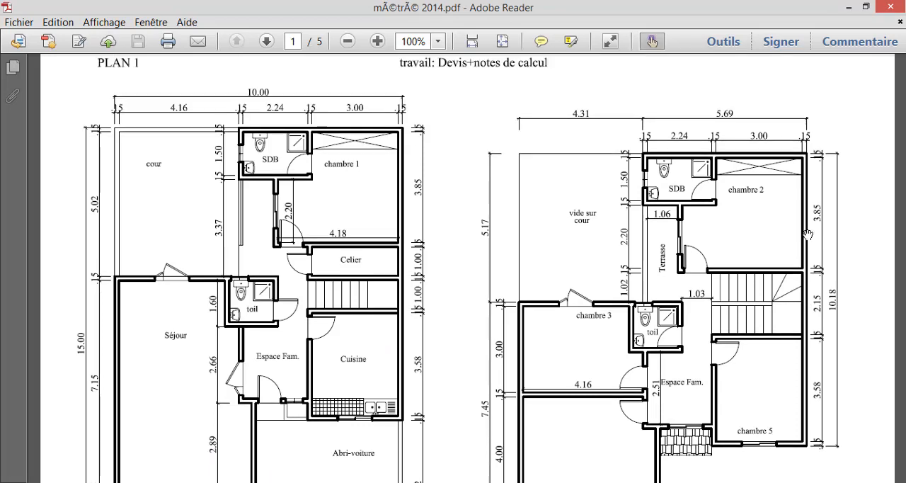
scroll(771, 305, down, 2)
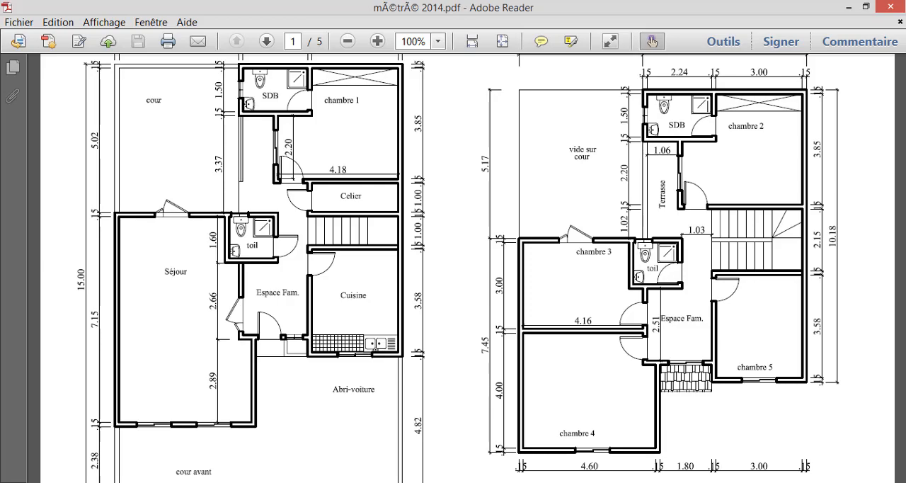
click(593, 442)
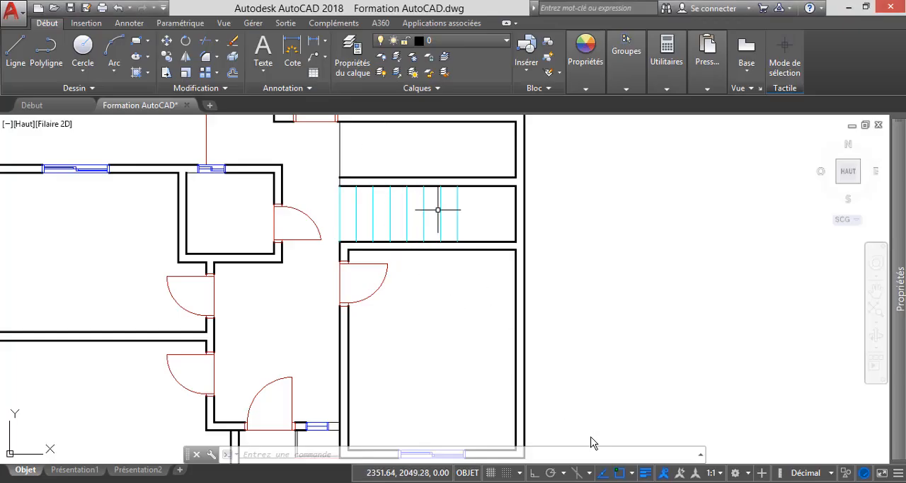
click(473, 214)
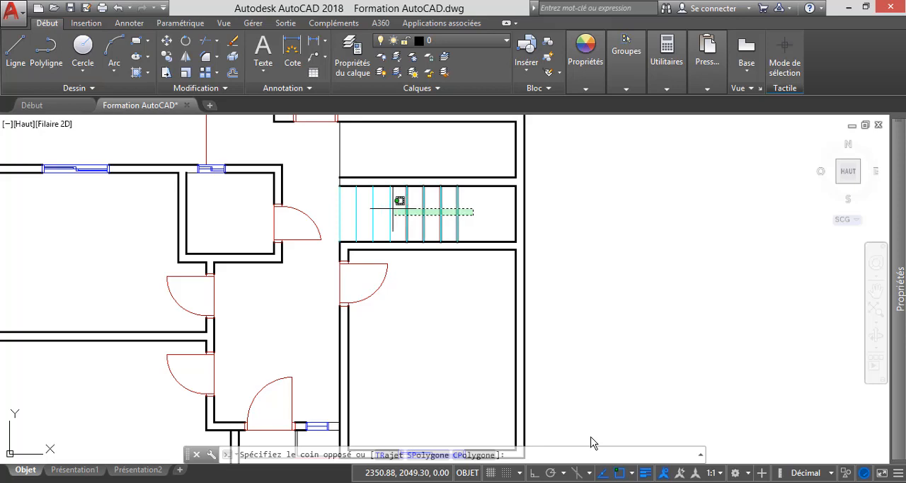
click(338, 208)
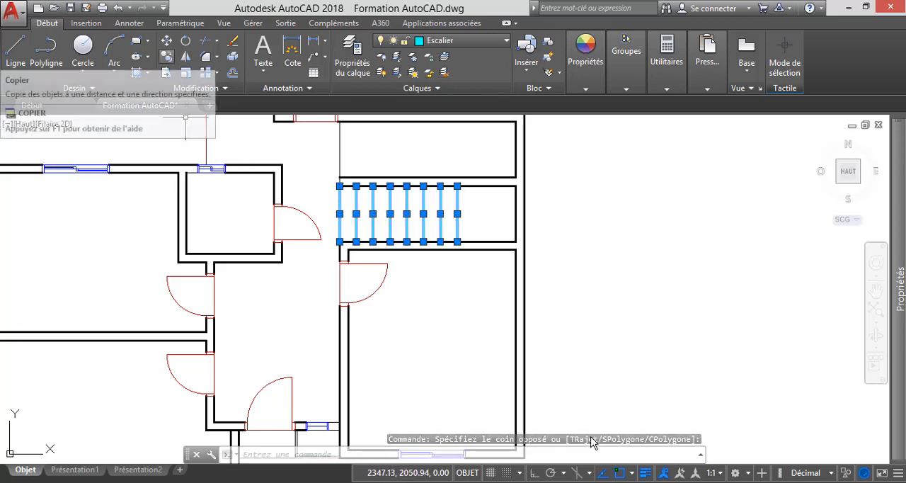
key(Escape)
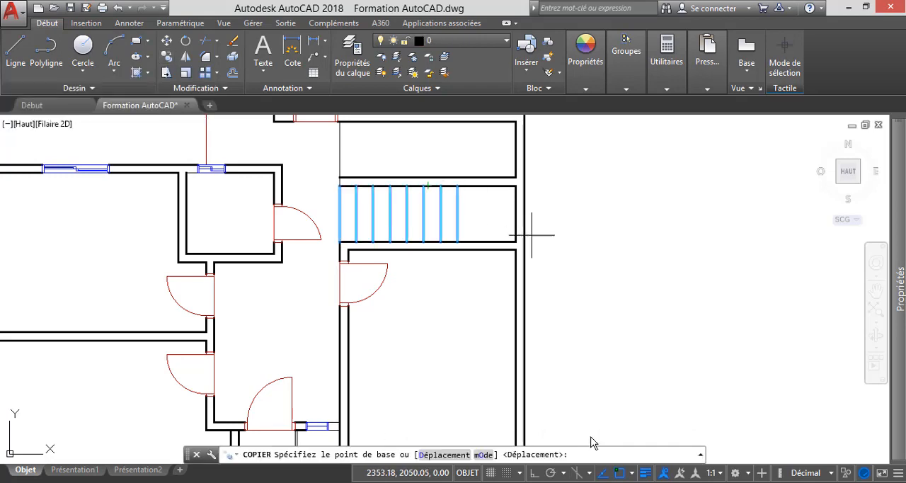
click(457, 242)
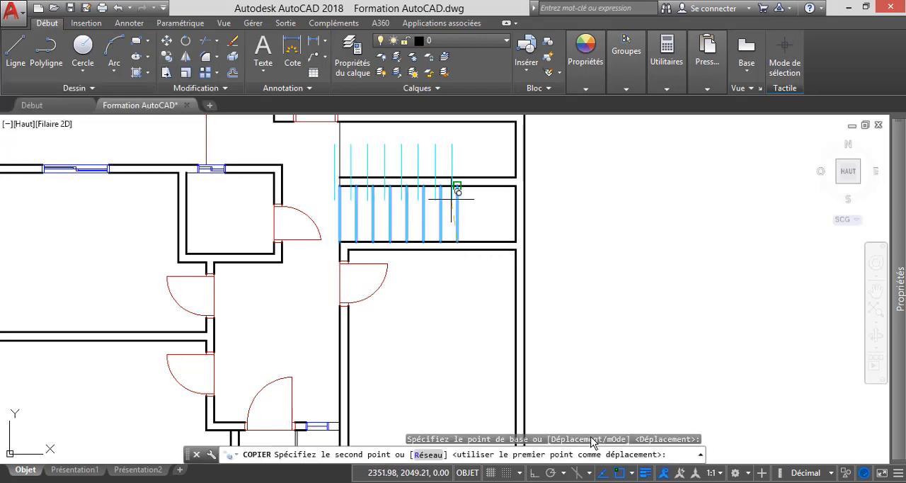
click(457, 180)
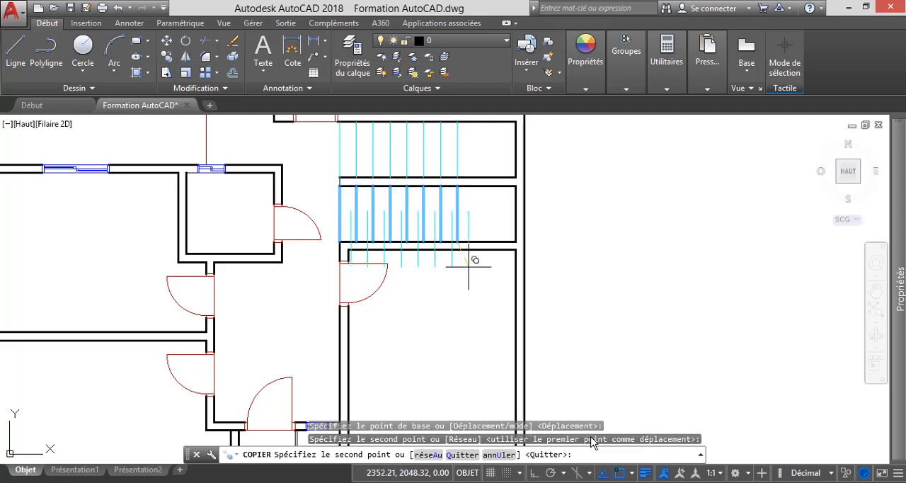
key(Escape)
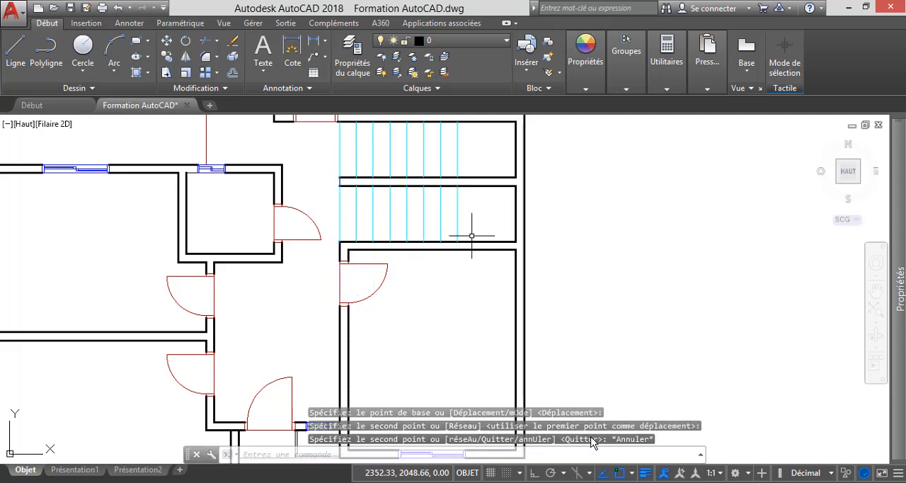
Join the two inner-face segments of the outer wall beside the stairs into one line across the dividing wall's end.
scroll(471, 166, up, 2)
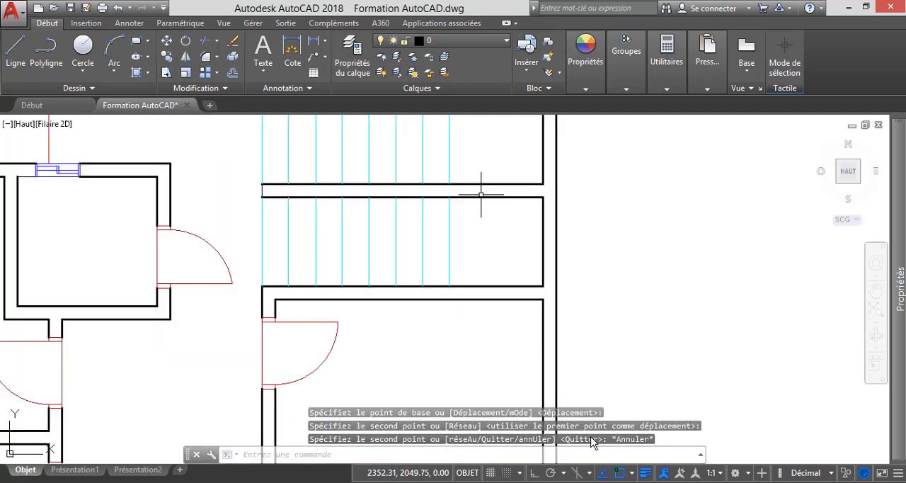
click(542, 210)
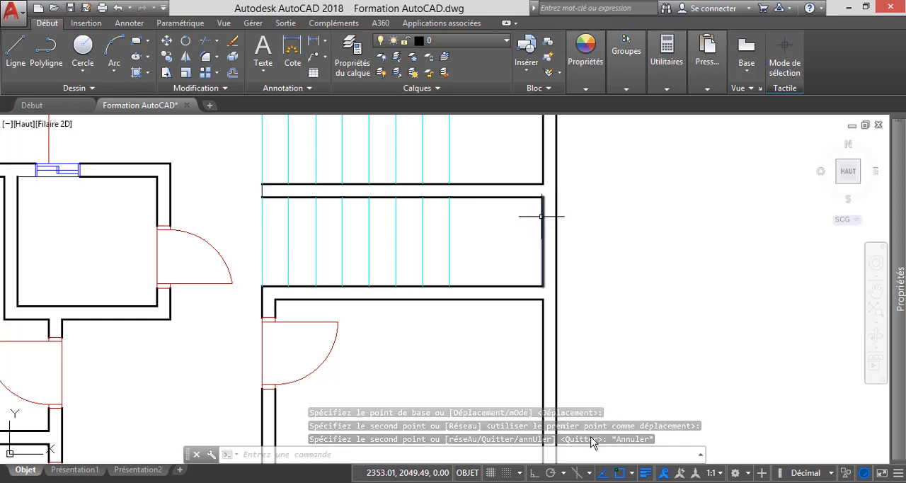
click(543, 170)
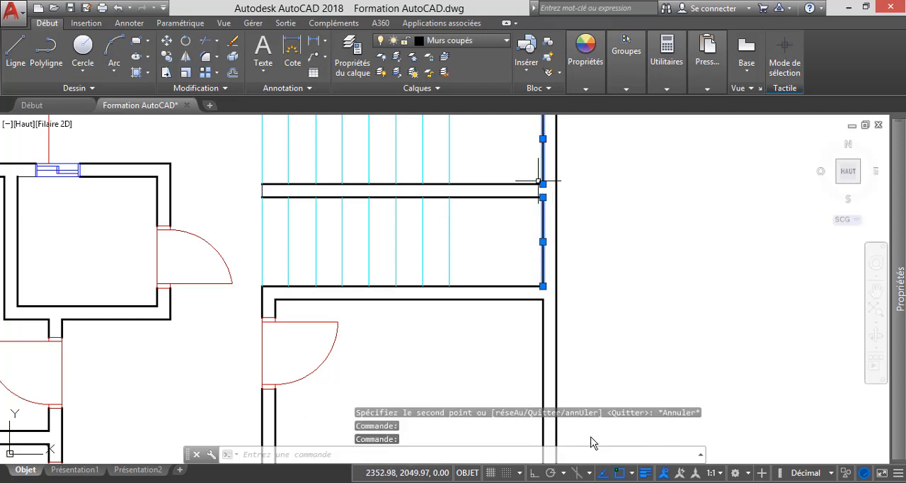
click(196, 88)
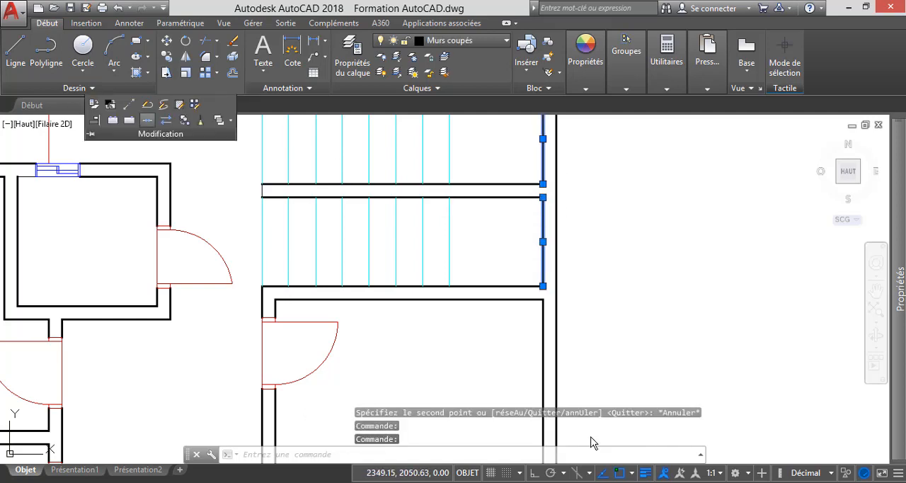
click(146, 119)
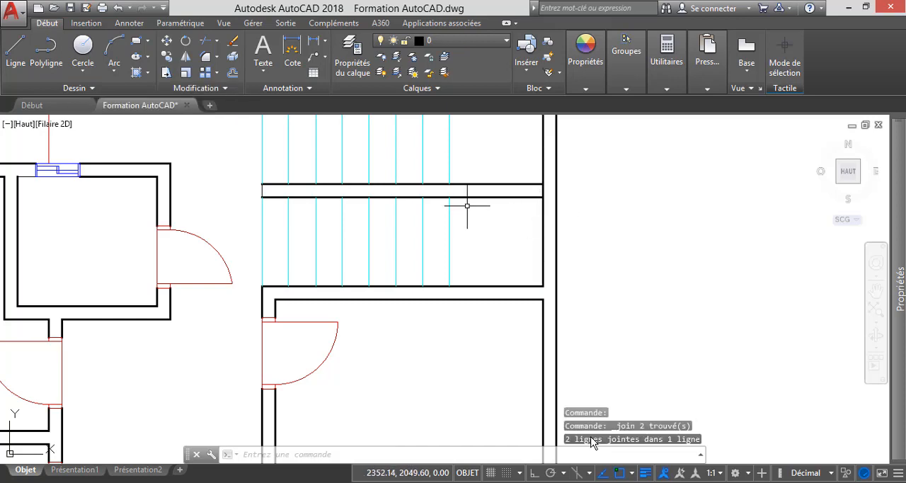
Draw a centre line along the wall between the stair flights, from its open end's midpoint to the outer wall's inner face.
scroll(524, 226, down, 2)
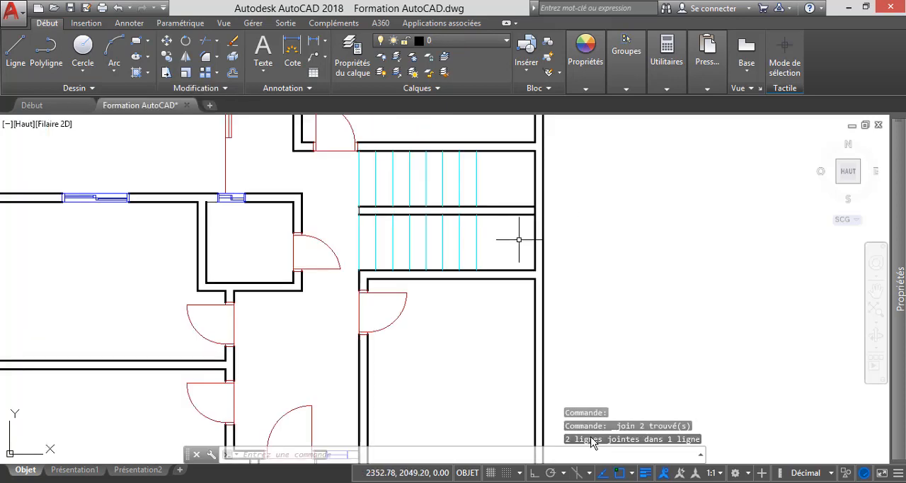
scroll(493, 213, up, 2)
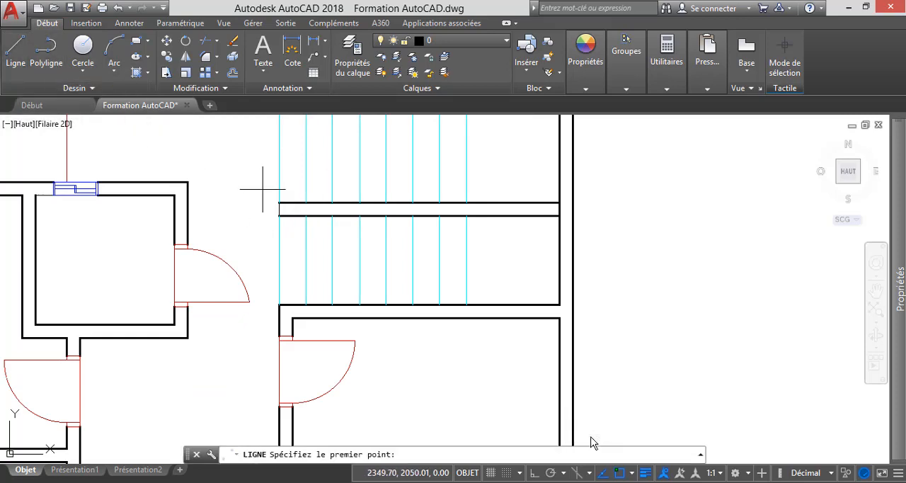
scroll(298, 214, up, 3)
click(227, 201)
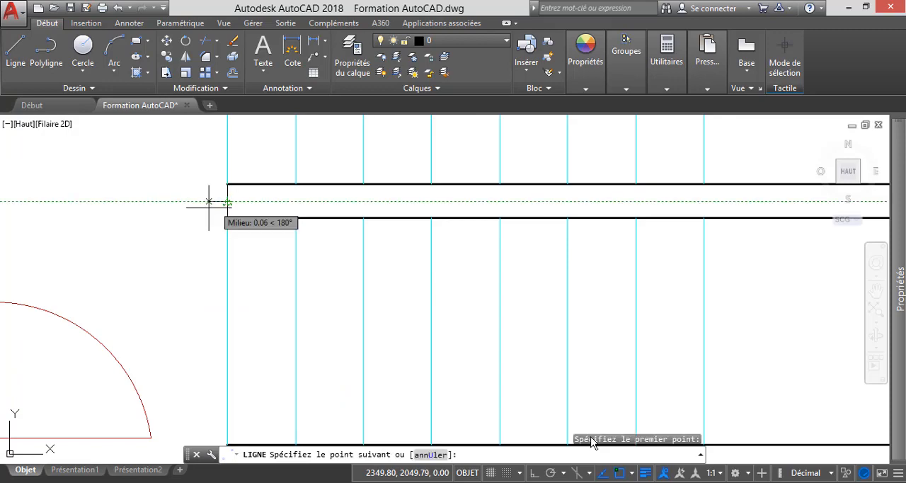
scroll(219, 199, down, 2)
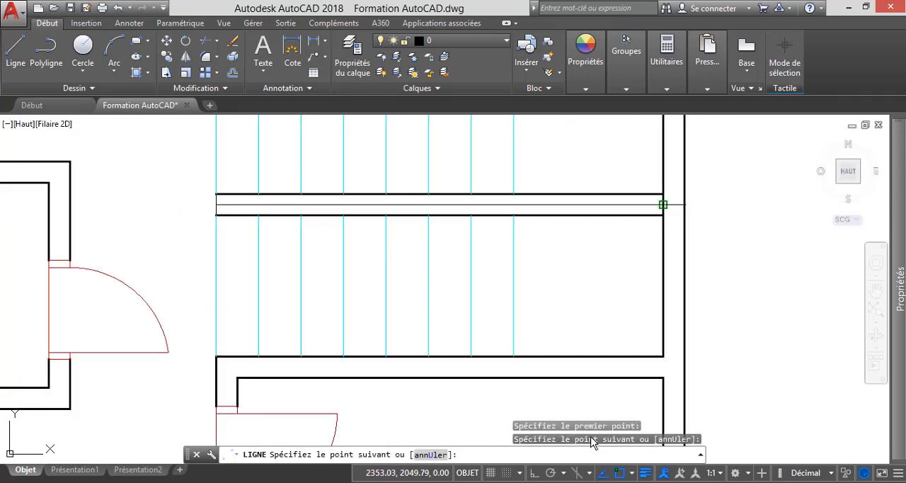
click(662, 205)
Offset the dividing wall's centre line by 0.05 to both sides.
click(232, 72)
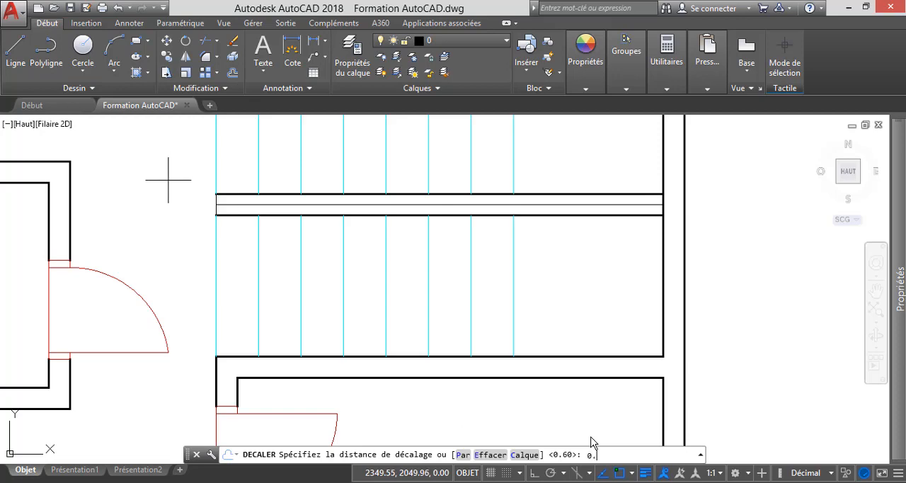
key(Return)
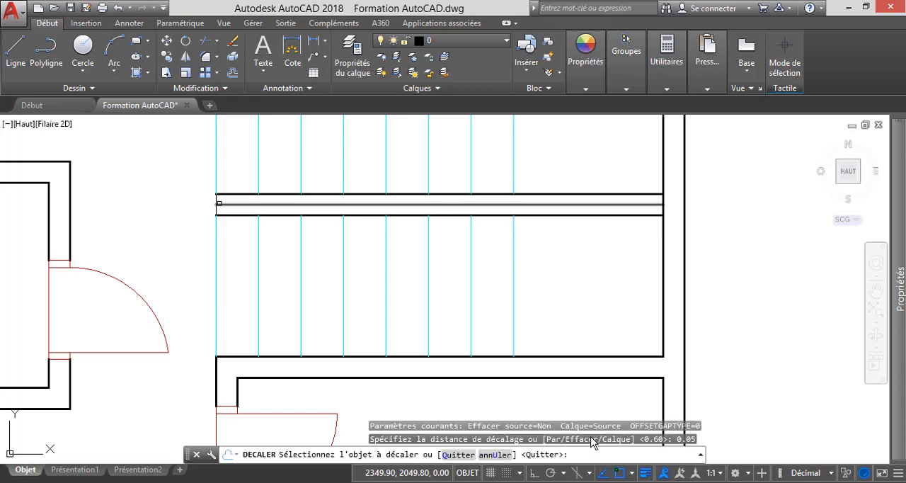
click(223, 205)
click(173, 173)
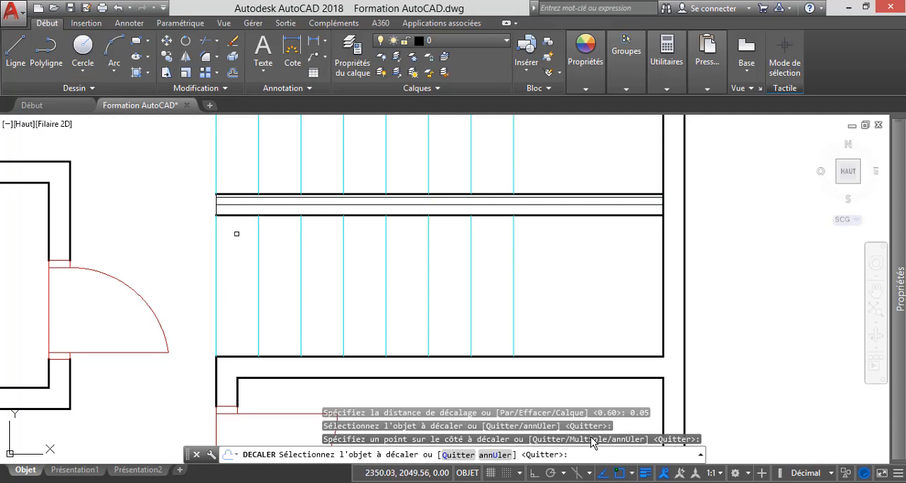
click(218, 205)
click(169, 225)
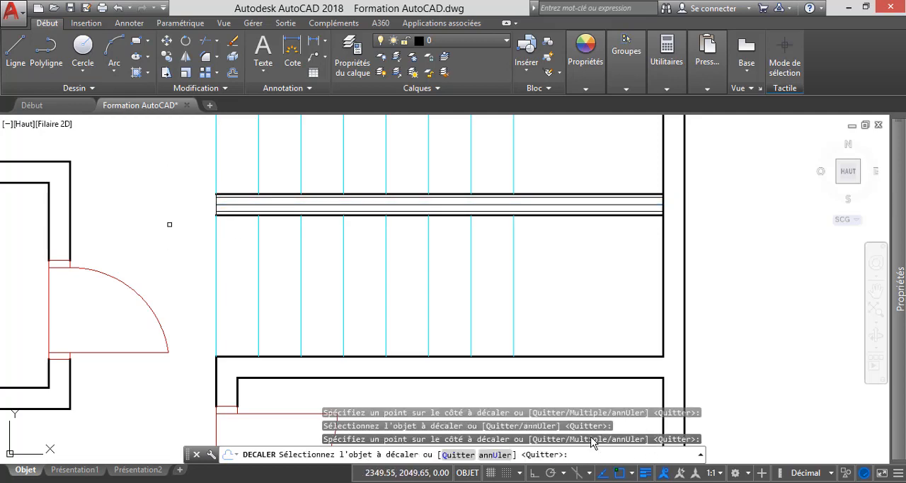
scroll(222, 198, up, 4)
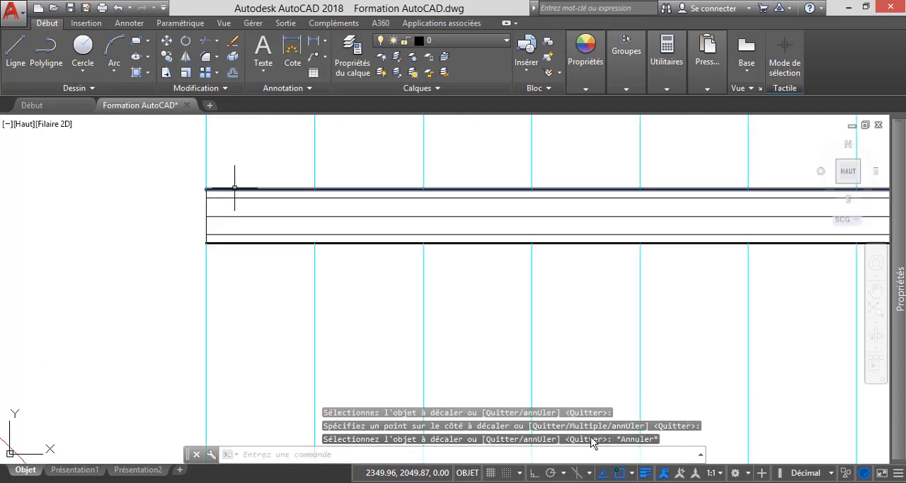
key(Escape)
Erase the two thick wall-face lines between the stair flights.
click(235, 189)
key(Delete)
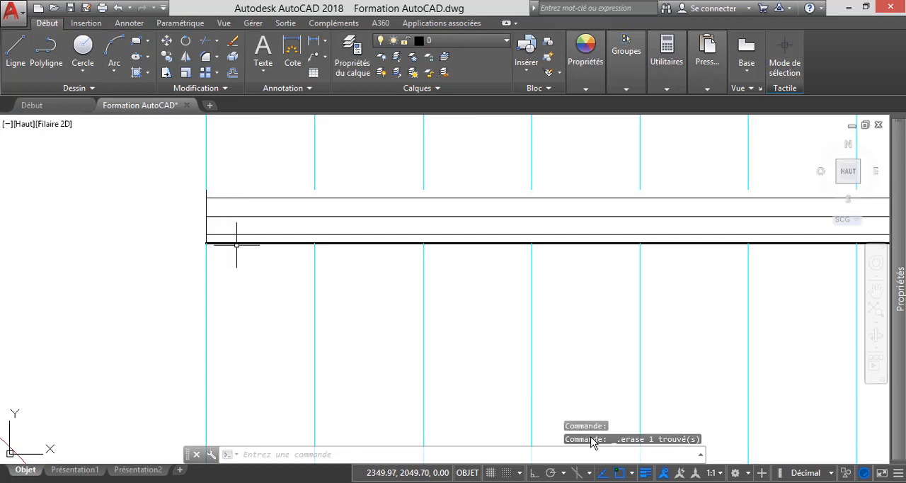
click(237, 244)
click(238, 247)
key(Delete)
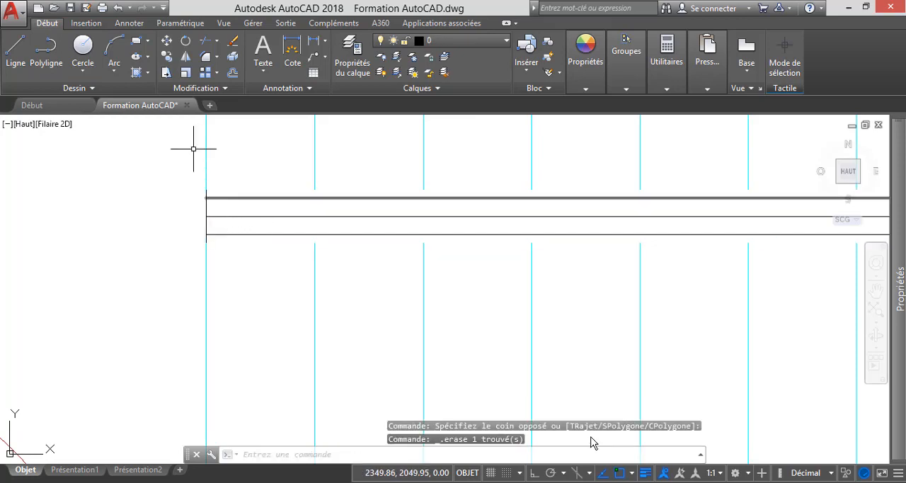
Trim the end line's overhangs beyond the two offset lines and erase the centre line between the stair flights.
click(205, 41)
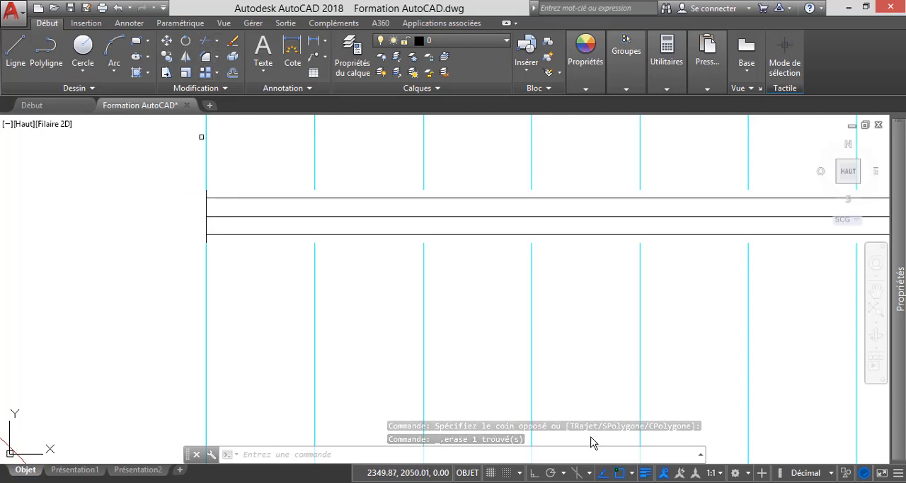
key(Return)
click(206, 193)
scroll(209, 194, up, 4)
click(208, 203)
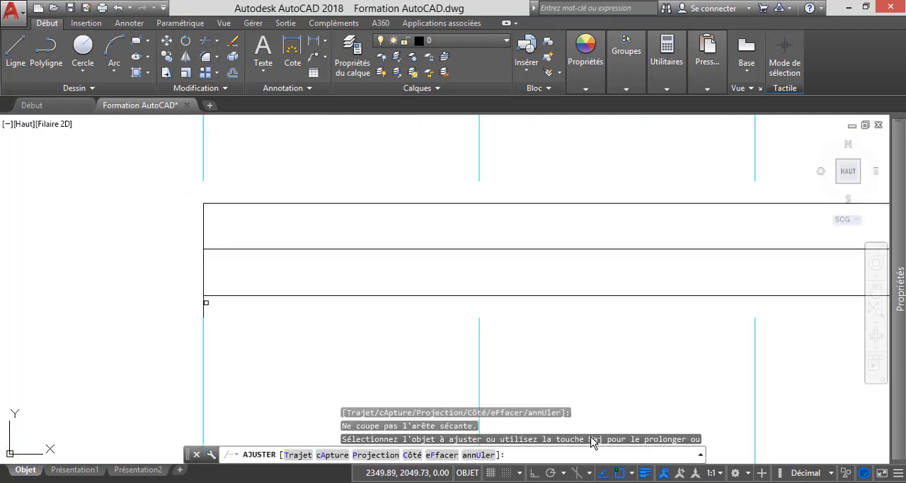
scroll(592, 440, down, 5)
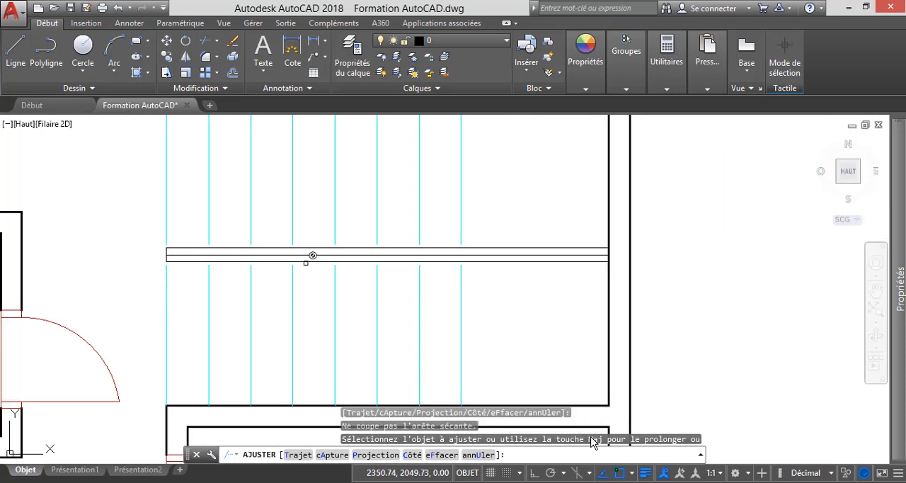
key(Escape)
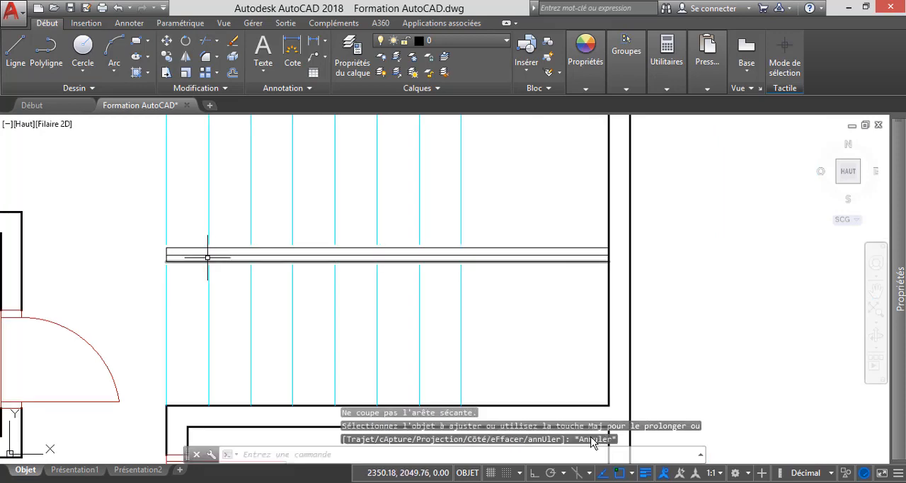
click(205, 253)
key(Delete)
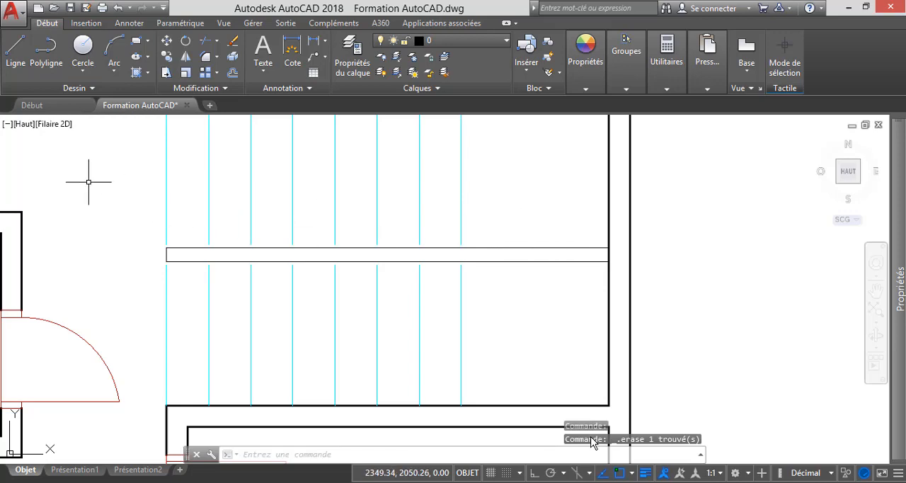
Extend the upper flight's tread lines down to the upper line of the thin divider between the stair flights.
click(217, 41)
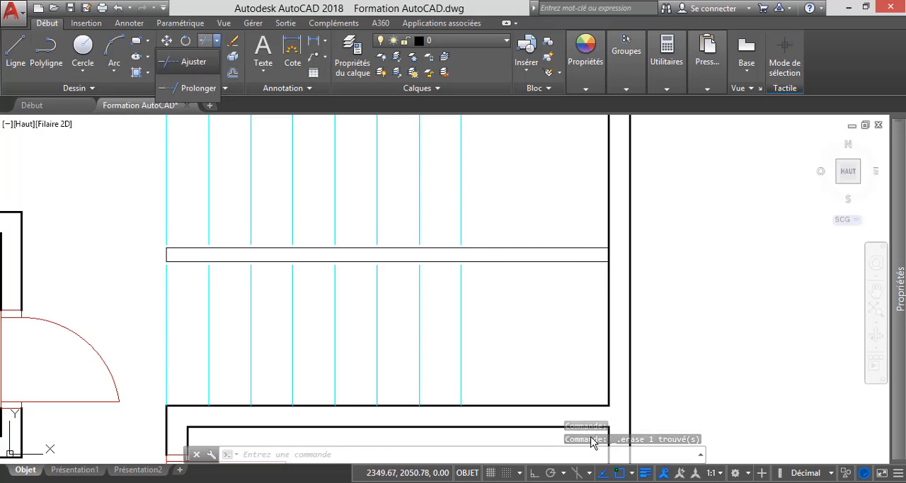
click(195, 87)
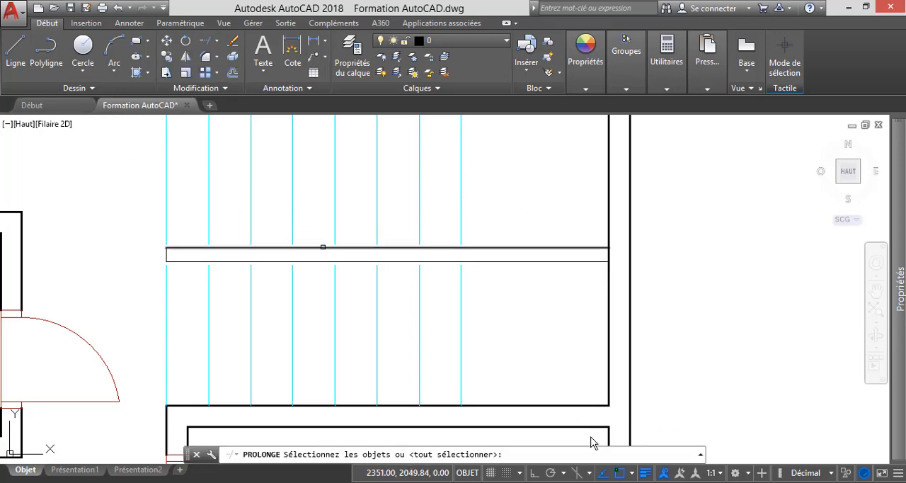
click(320, 247)
key(Return)
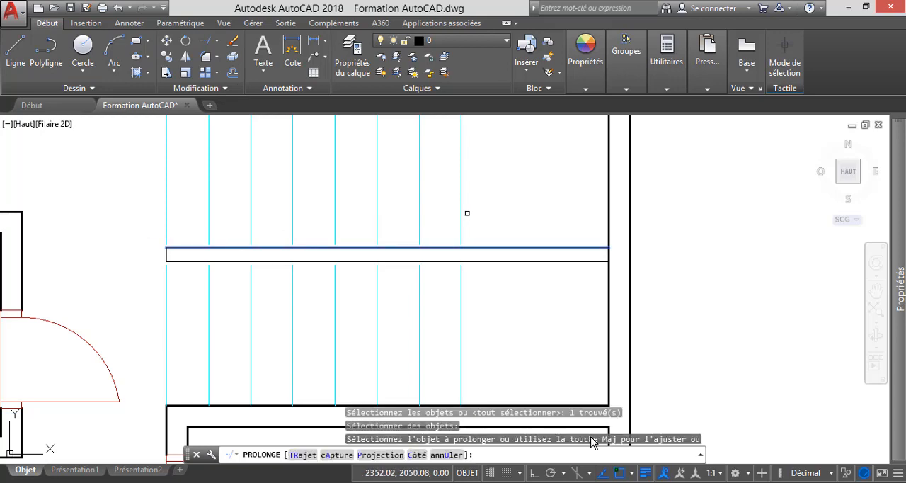
click(492, 227)
click(110, 193)
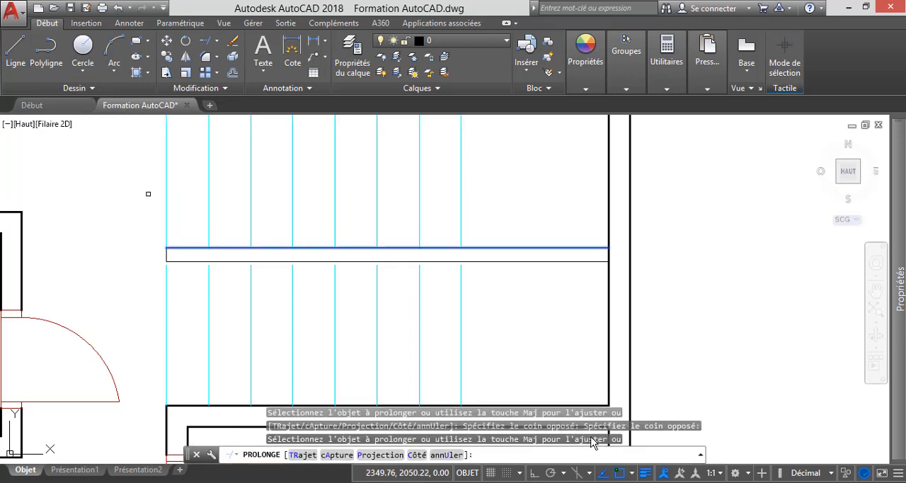
Extend the lower flight's tread lines up to the lower line of the thin divider between the stair flights.
key(Escape)
click(205, 40)
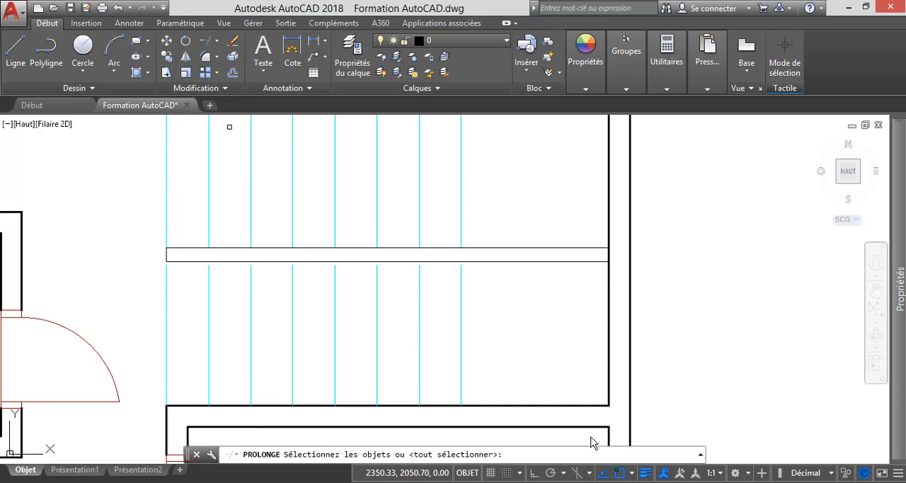
click(270, 262)
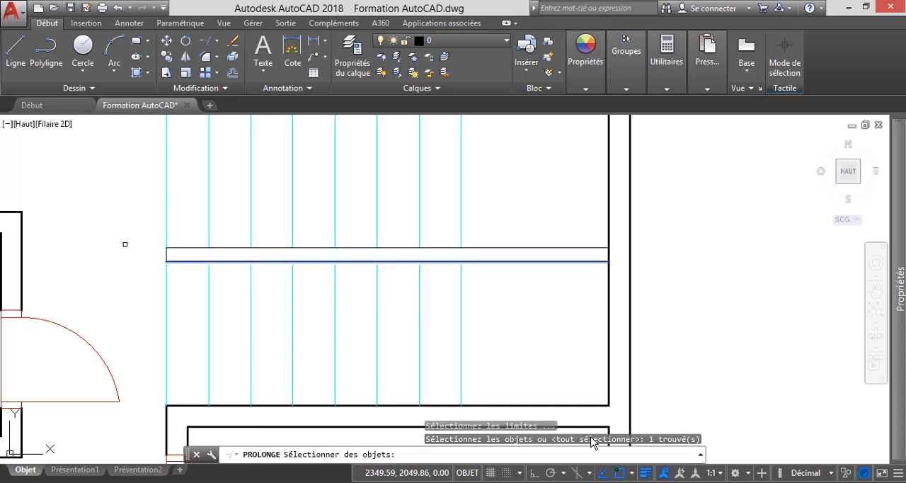
key(Return)
scroll(641, 232, up, 3)
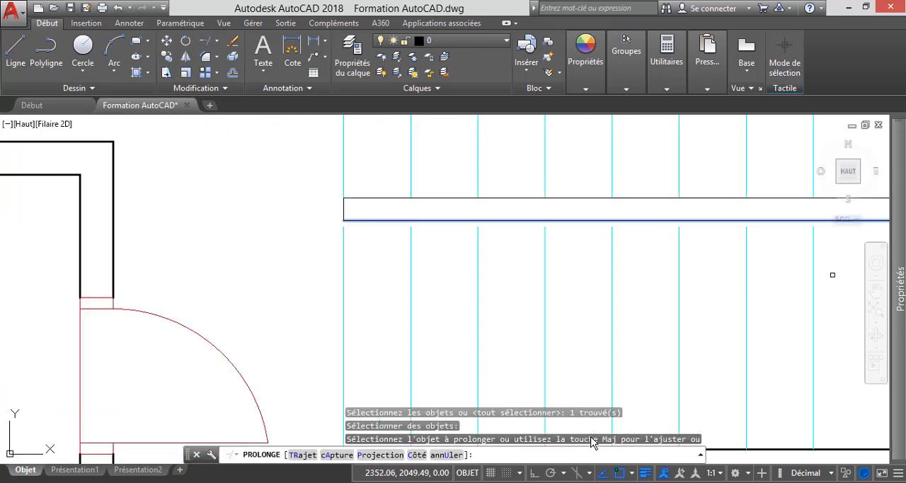
click(838, 267)
click(281, 259)
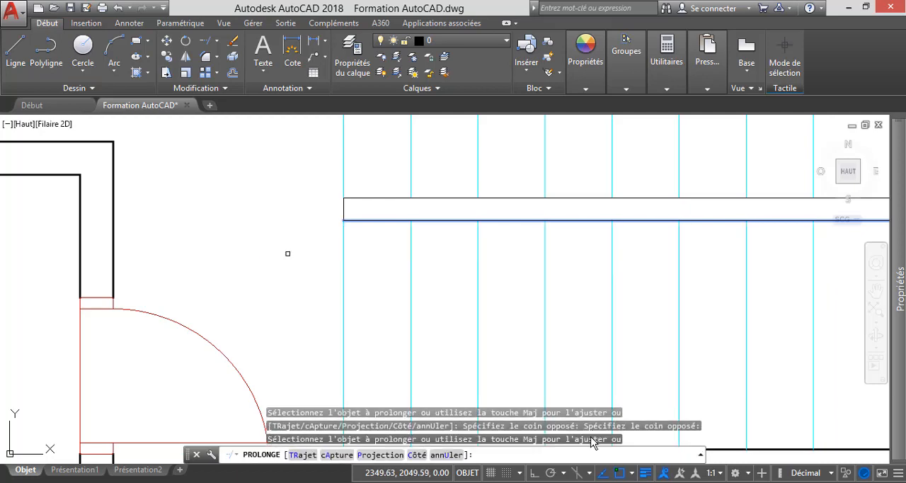
key(Escape)
scroll(287, 246, down, 5)
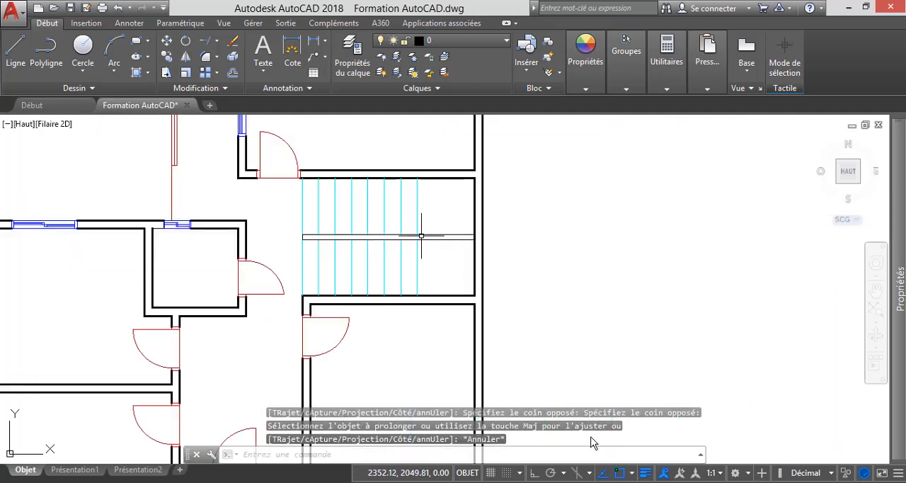
Draw a short closing line across the thin divider, in line with the last tread before the landing.
click(16, 49)
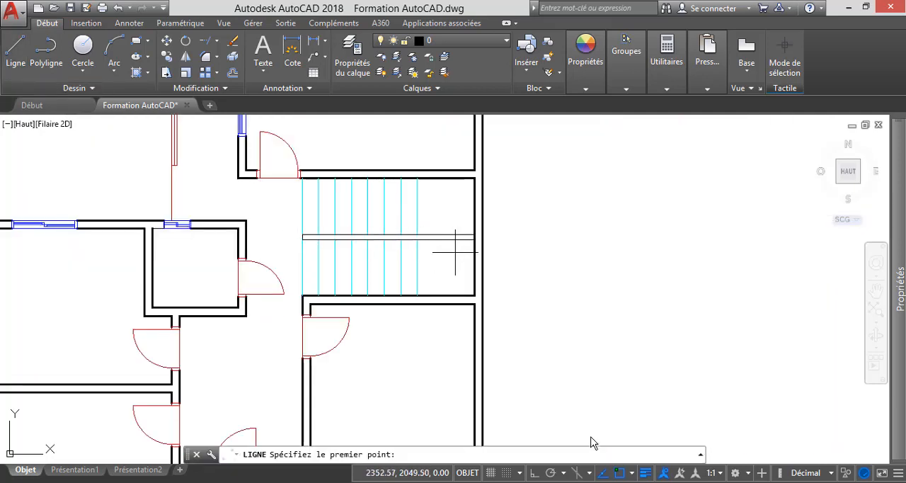
scroll(437, 248, up, 5)
click(353, 224)
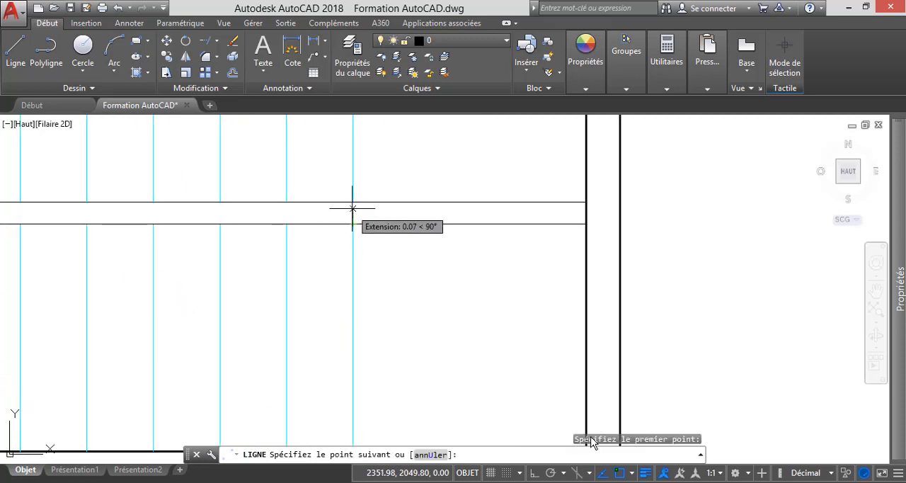
key(Escape)
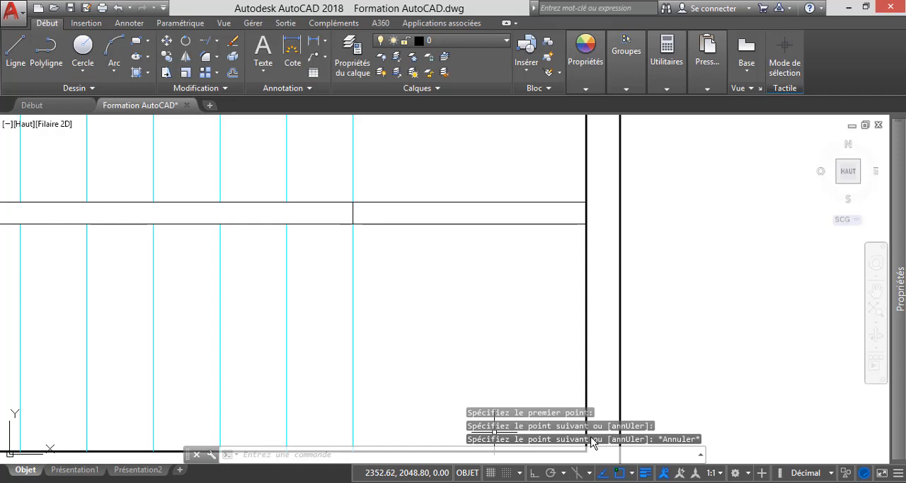
Switch to the reference PDF in Adobe Reader, examine the upper-floor staircase, and return to AutoCAD.
mouse_move(234, 481)
mouse_move(233, 431)
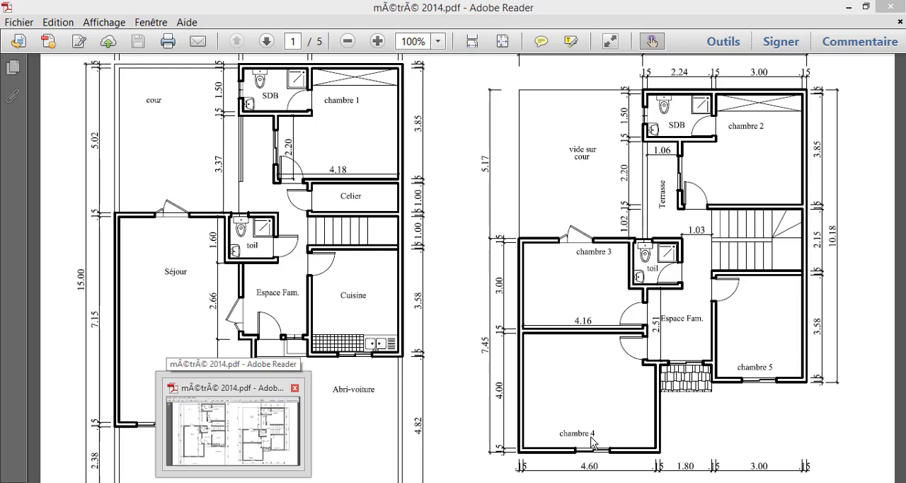
click(233, 428)
scroll(780, 256, up, 1)
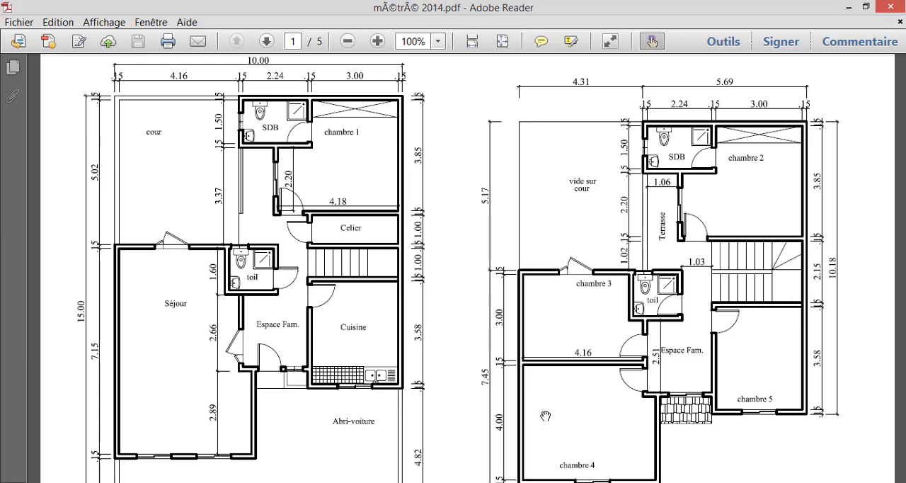
mouse_move(617, 471)
click(596, 418)
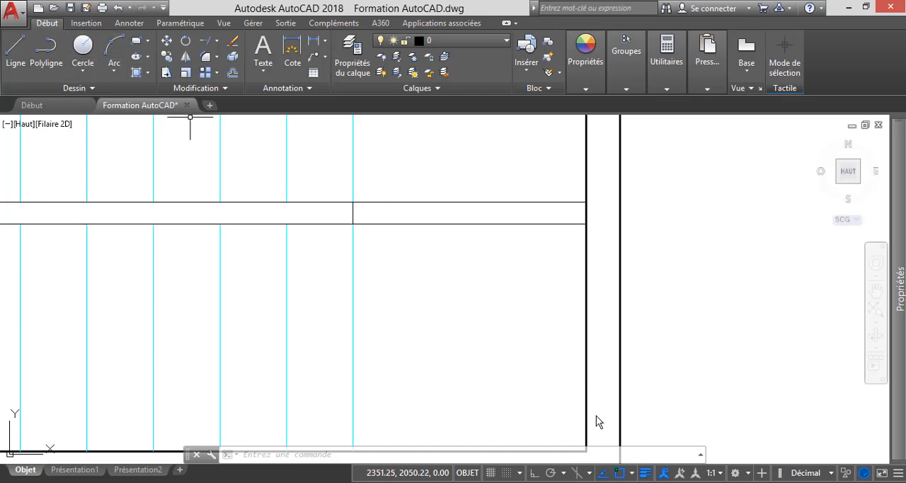
Trim the divider's two long lines between the closing line and the outer wall.
click(205, 41)
click(216, 41)
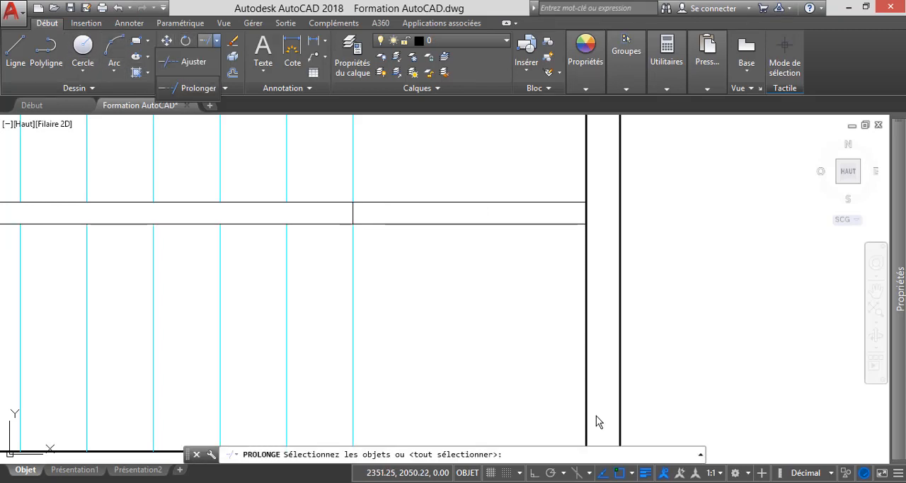
click(187, 62)
key(Return)
click(531, 267)
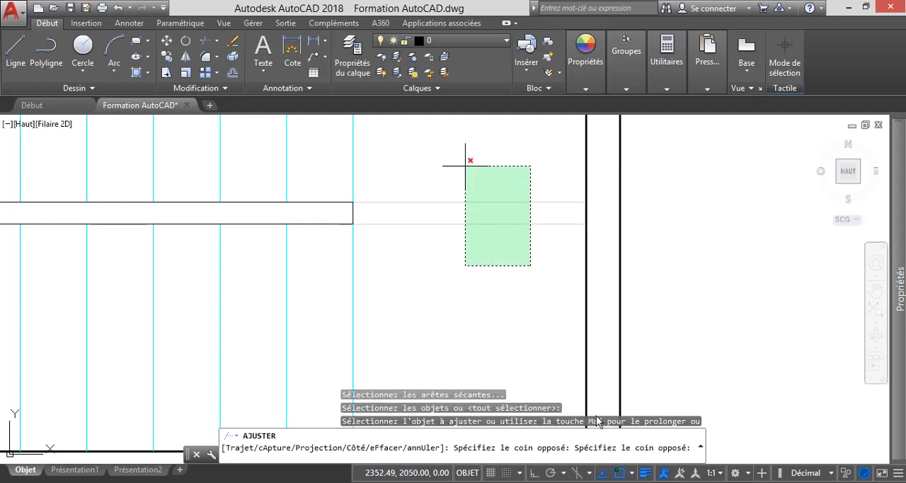
click(468, 159)
key(Escape)
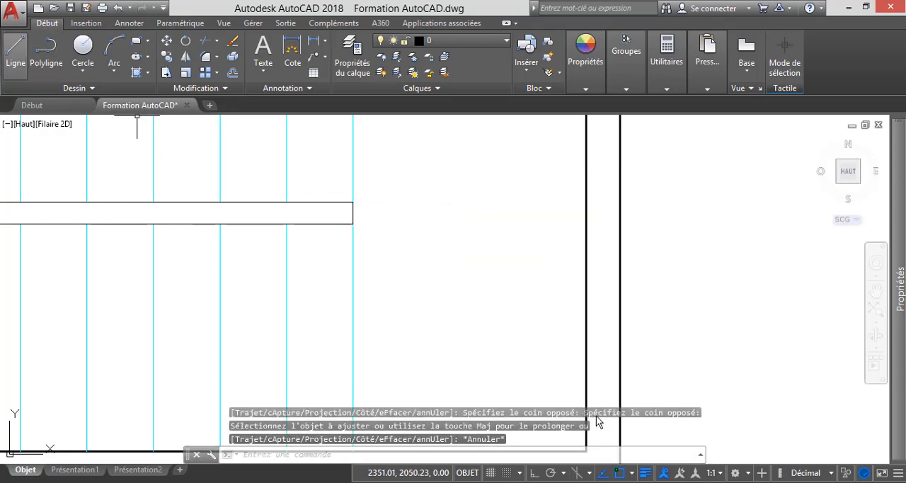
click(16, 51)
key(Escape)
key(Escape)
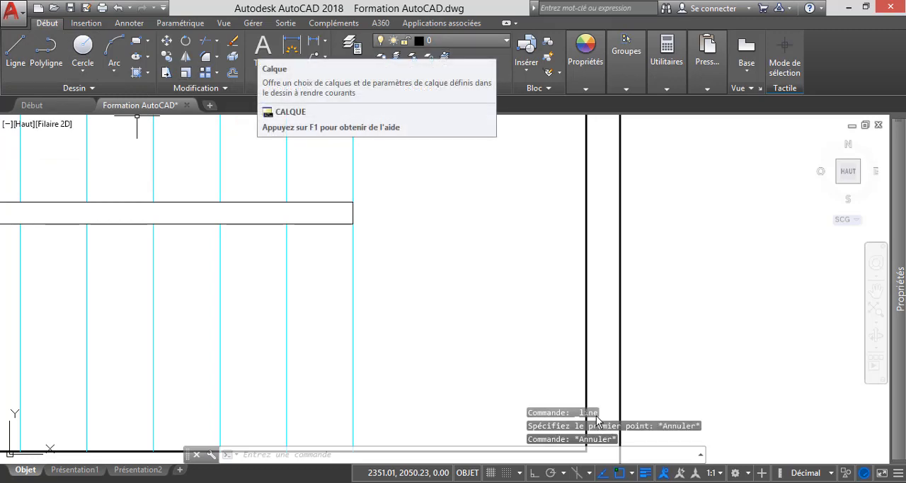
Make the Escalier layer current and draw a horizontal line from the divider's upper end corner to the outer wall.
click(439, 40)
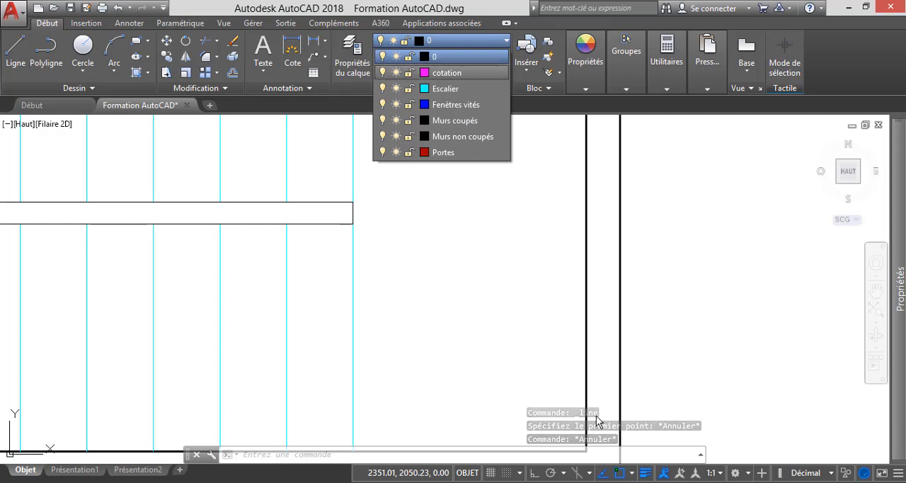
click(445, 88)
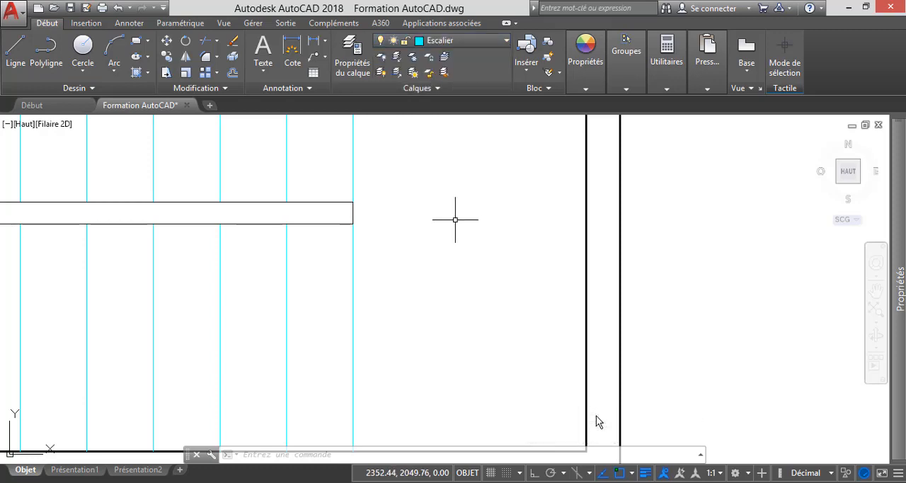
click(15, 49)
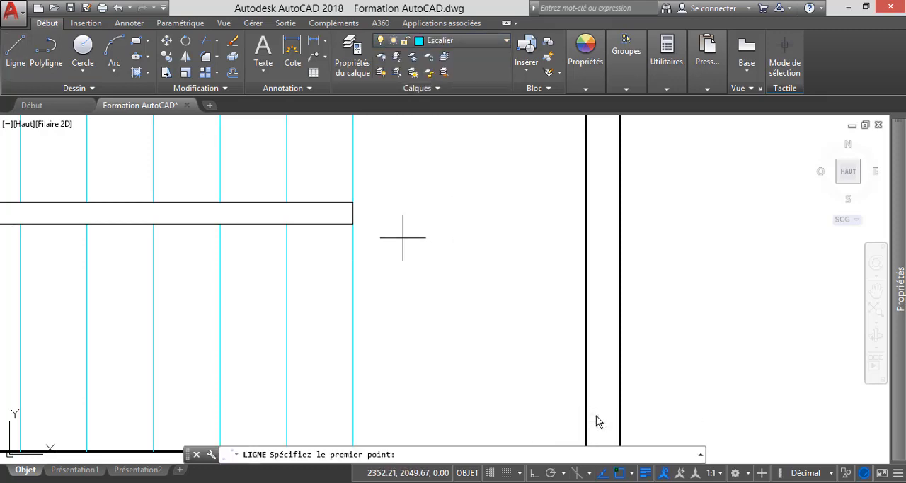
click(353, 202)
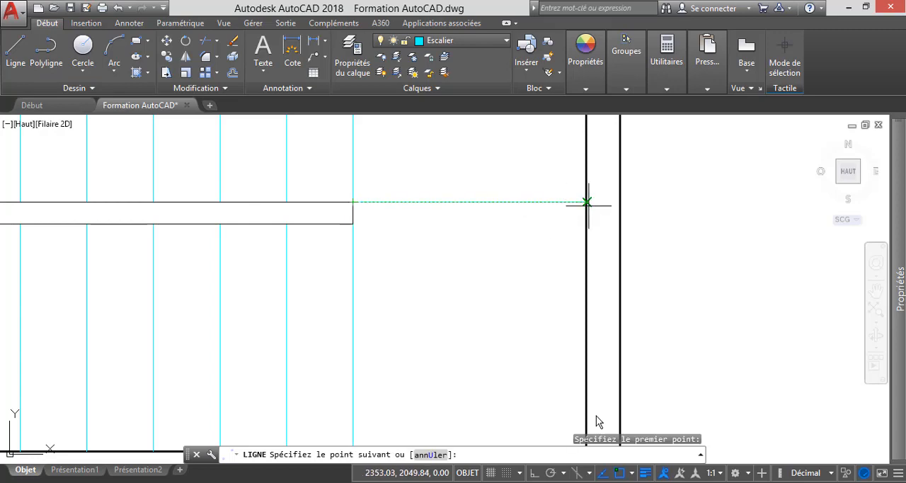
click(587, 202)
key(Escape)
scroll(504, 305, down, 4)
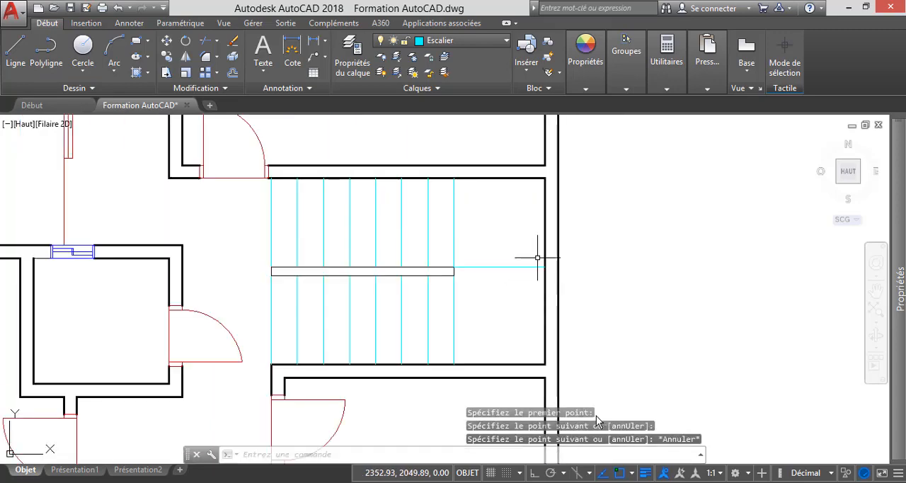
Draw two slanted winder lines from the divider's upper end corner, fanning towards the outer wall and the upper wall.
click(15, 50)
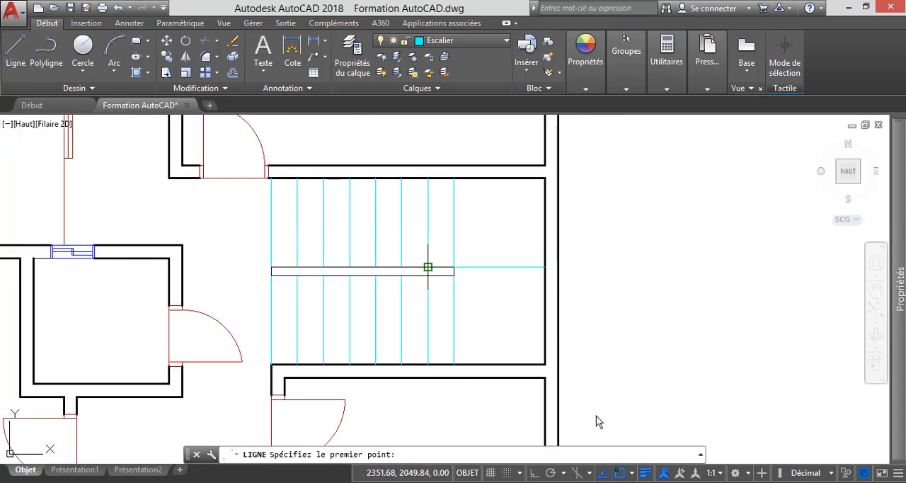
scroll(428, 267, up, 2)
click(458, 267)
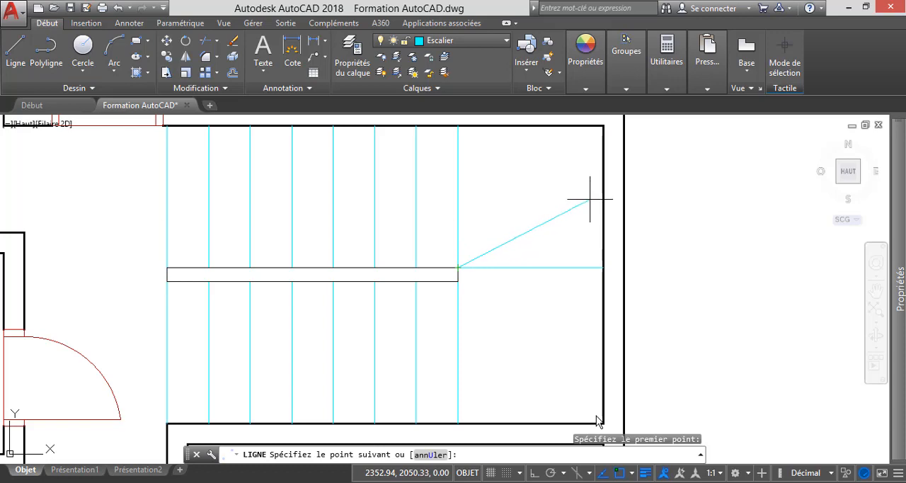
click(591, 199)
key(Return)
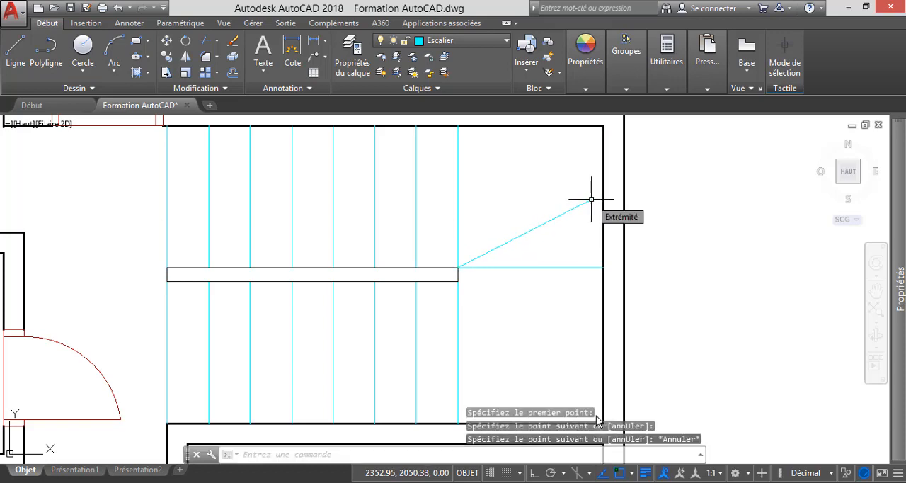
key(Return)
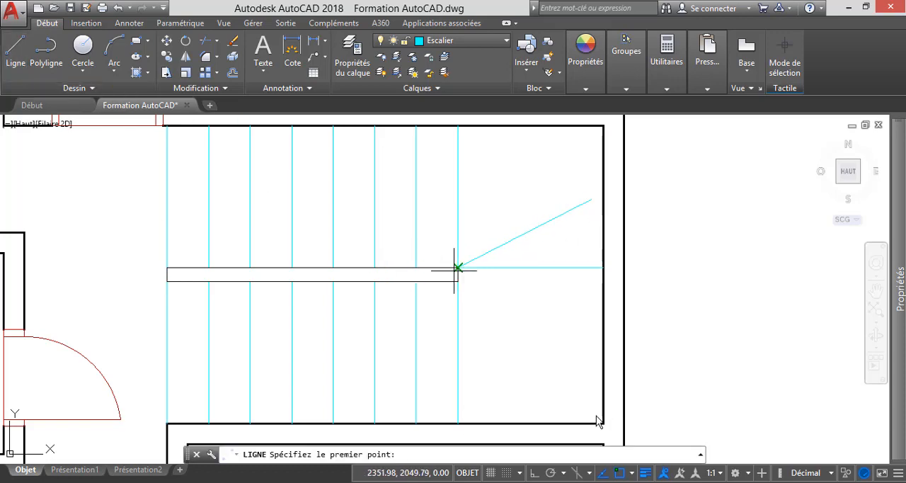
click(458, 267)
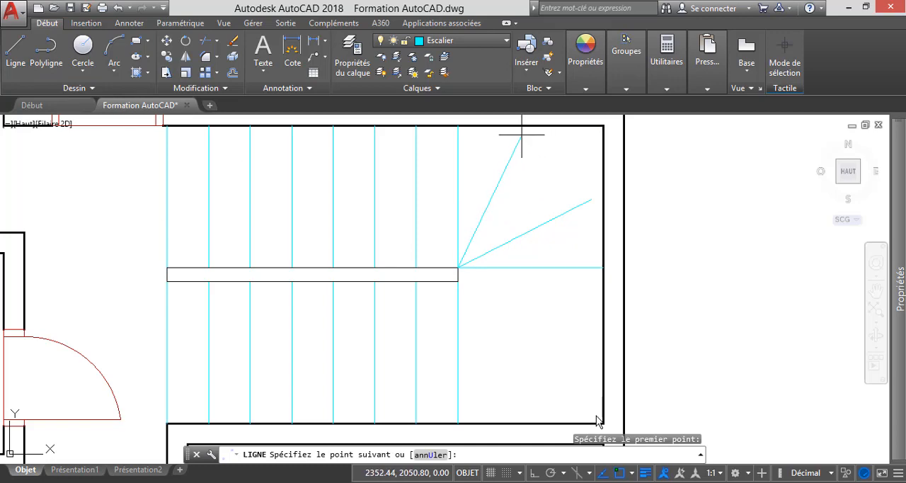
click(531, 140)
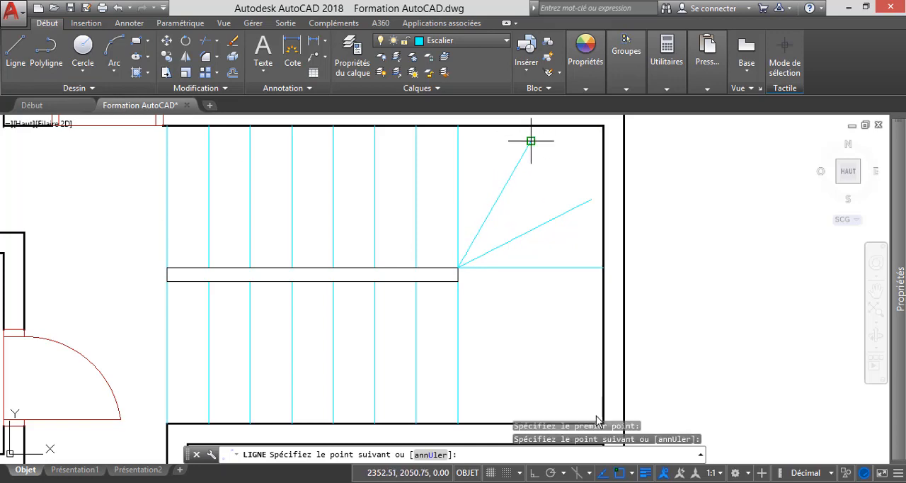
key(Escape)
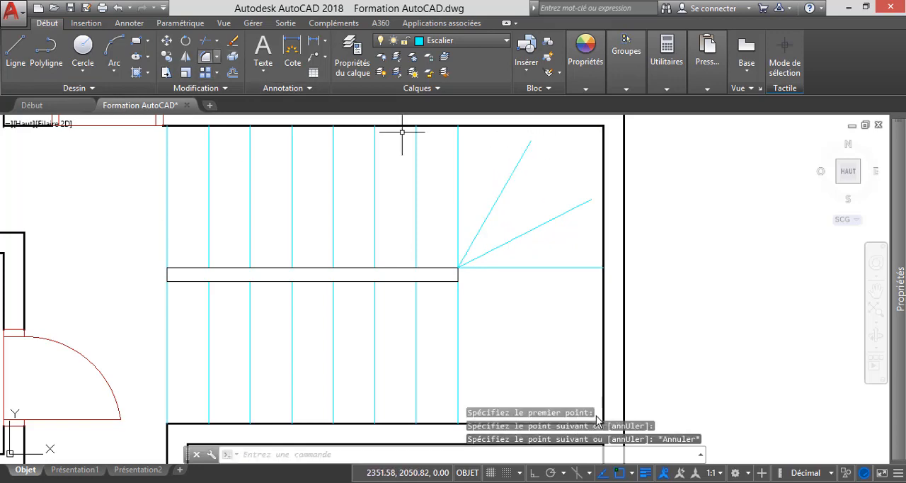
Extend the two slanted winder lines to the inner faces of the outer wall and the upper wall.
click(205, 40)
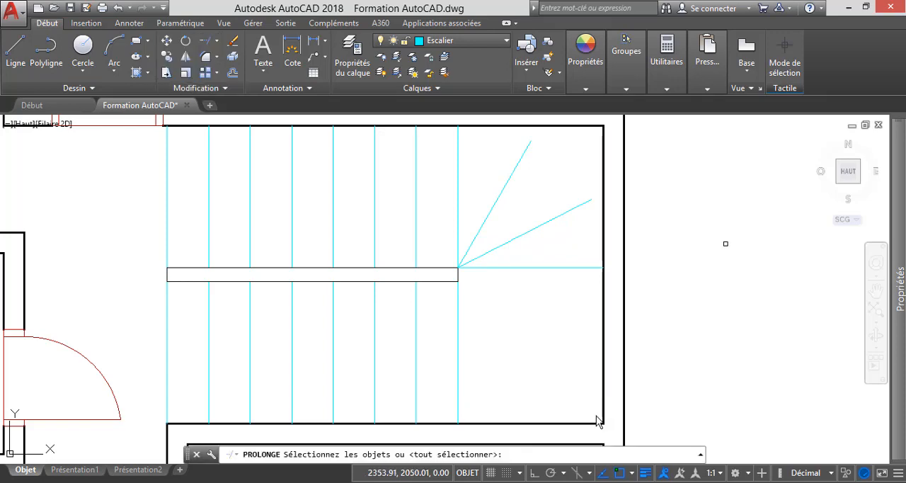
key(Return)
click(588, 201)
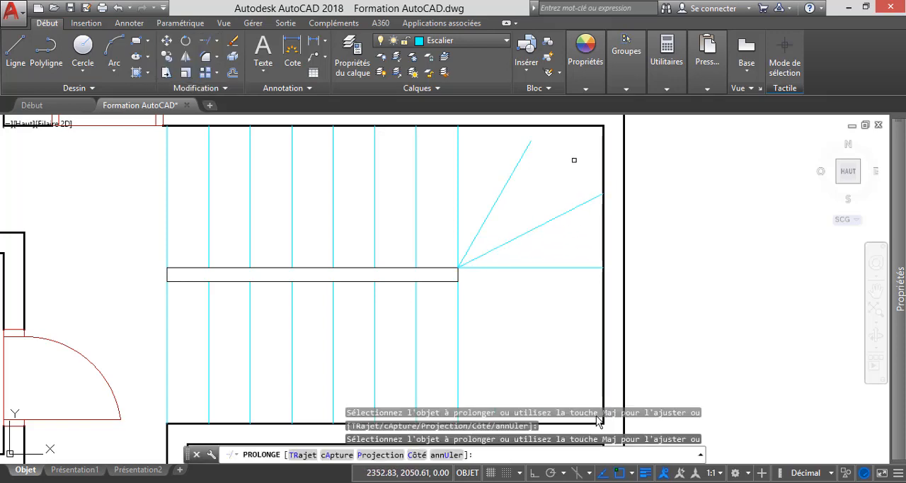
scroll(453, 250, down, 6)
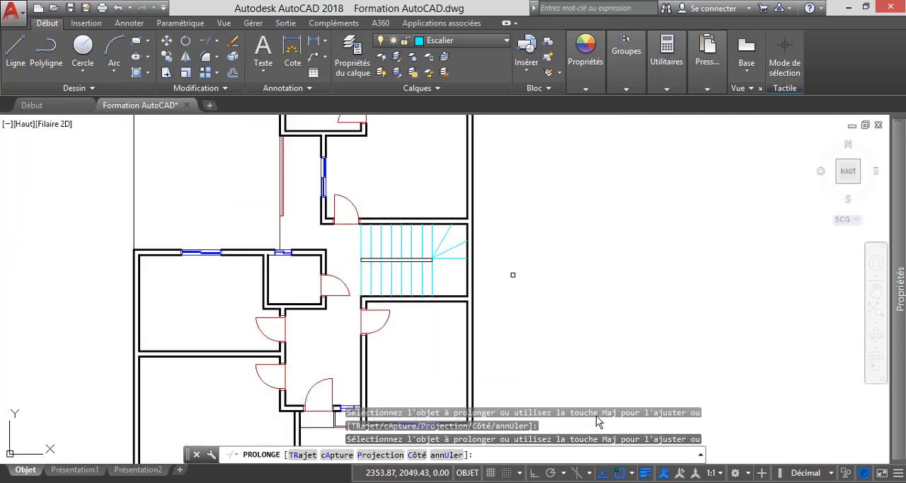
key(Escape)
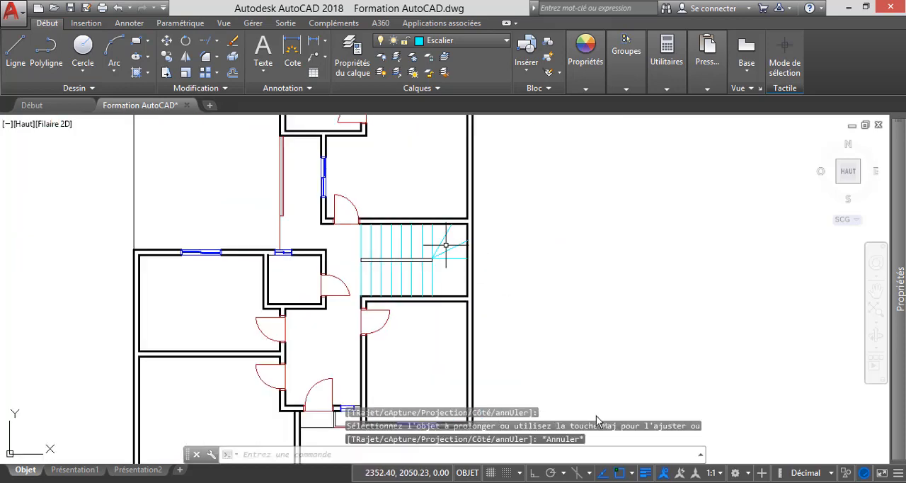
scroll(448, 247, up, 4)
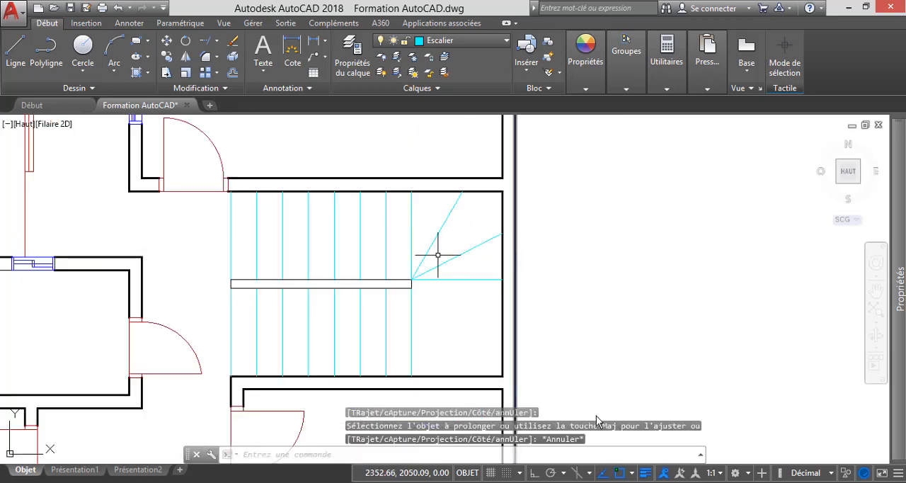
scroll(422, 224, down, 4)
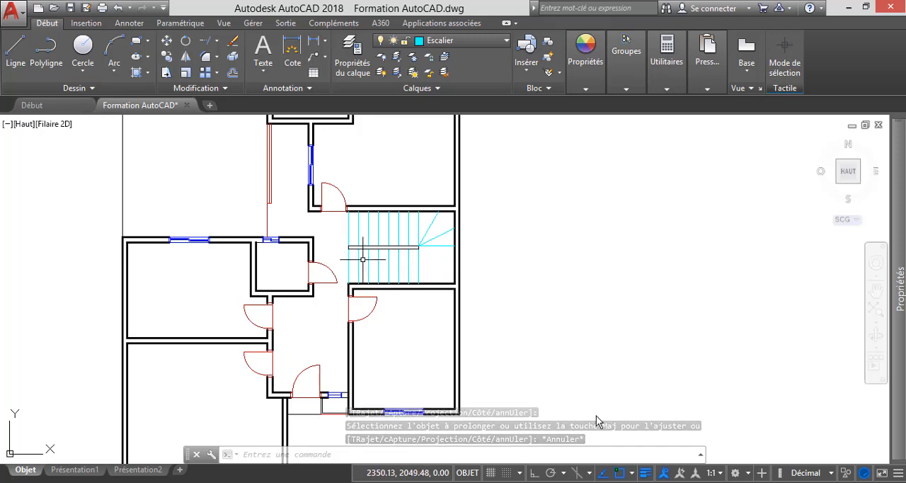
scroll(356, 273, down, 5)
scroll(329, 247, up, 2)
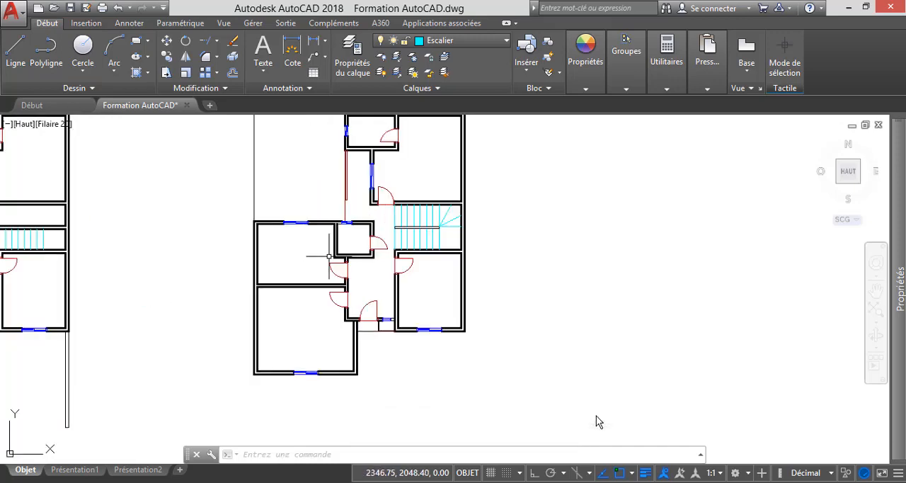
scroll(375, 283, down, 2)
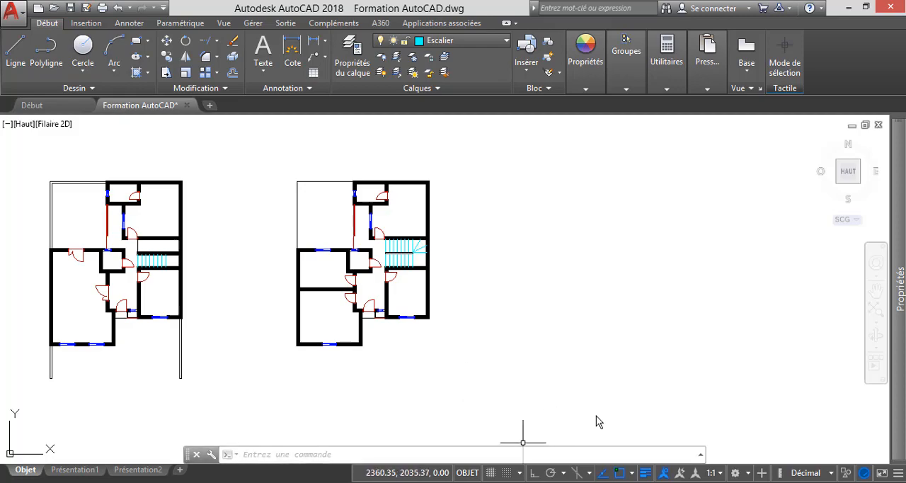
Check the upper-floor plan in the reference PDF, return to AutoCAD and delete the two short vertical planter lines beside the entrance door.
key(alt+Tab)
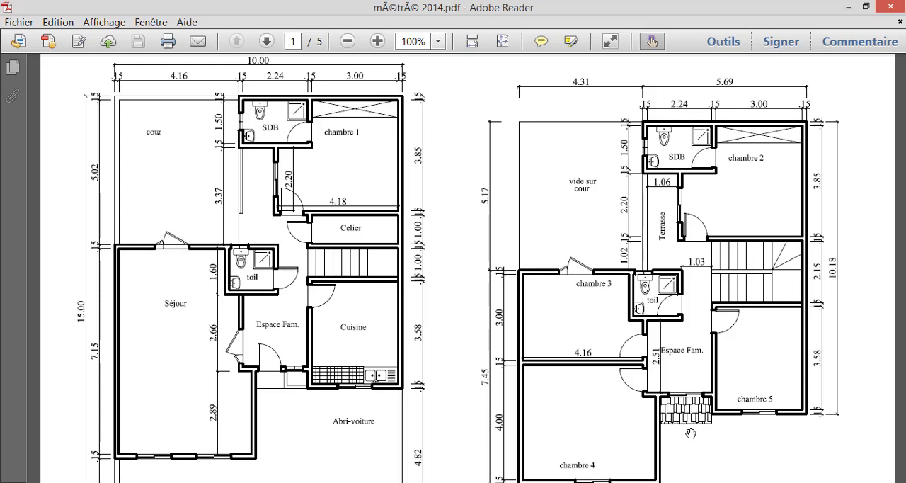
click(849, 7)
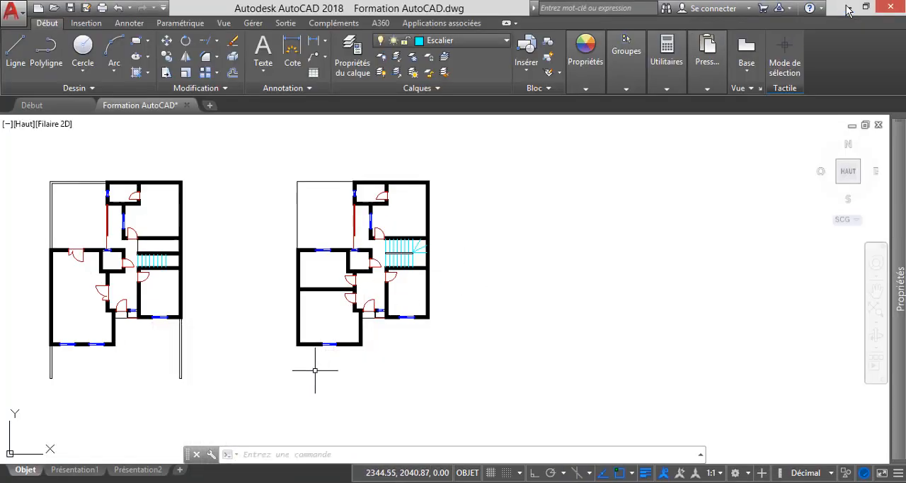
scroll(354, 303, up, 8)
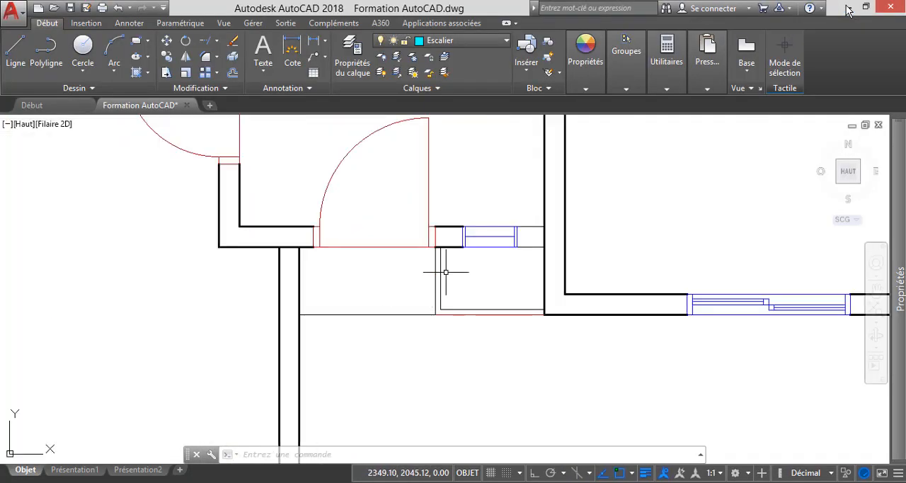
scroll(446, 272, down, 3)
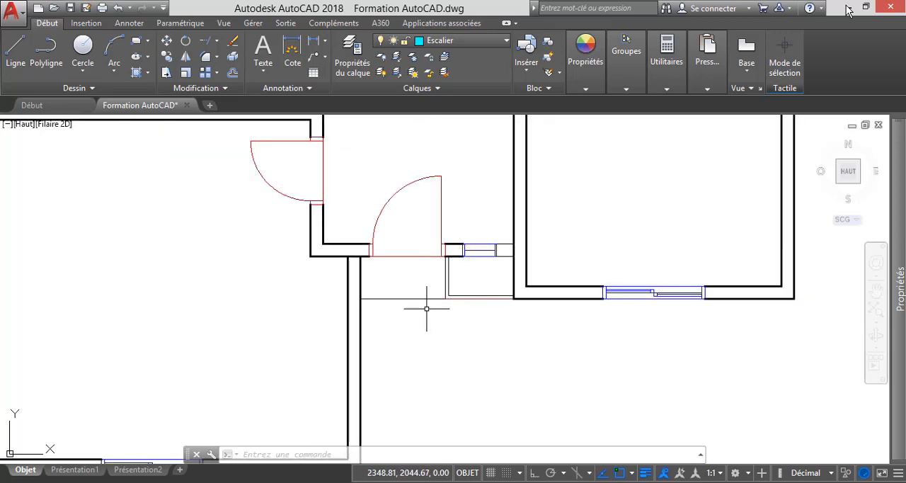
scroll(446, 289, up, 2)
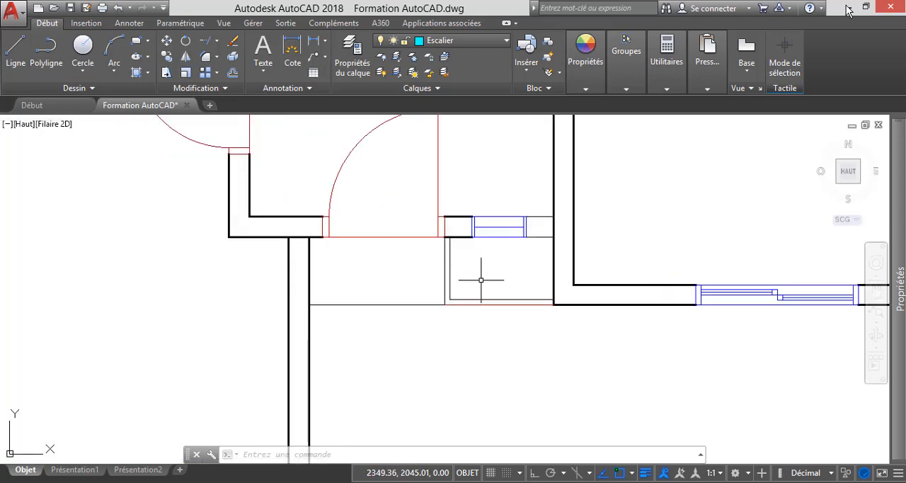
click(481, 280)
click(417, 255)
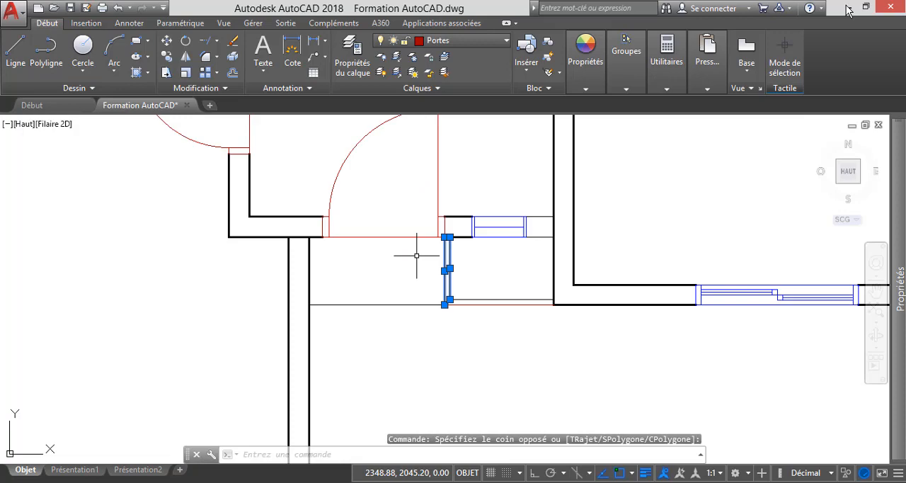
key(Delete)
Delete the planter's inner horizontal line and the red line segment on its outer edge.
scroll(474, 303, up, 4)
click(476, 303)
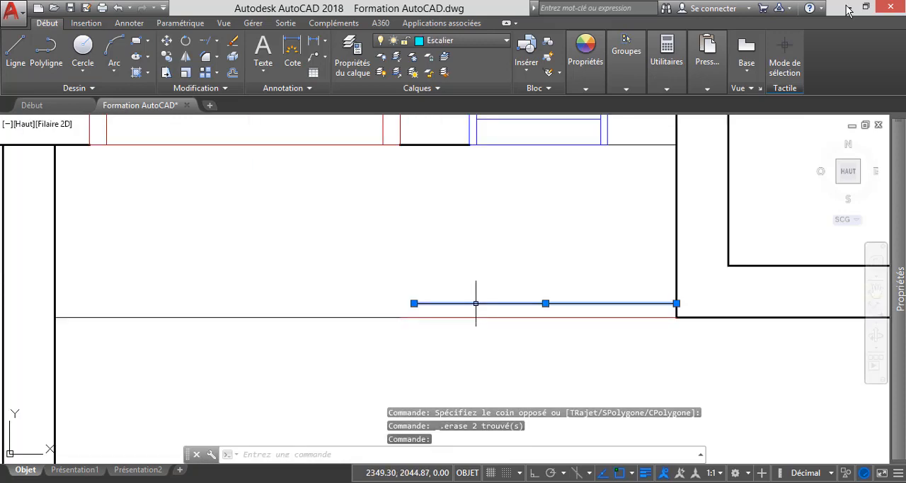
key(Delete)
scroll(530, 285, down, 2)
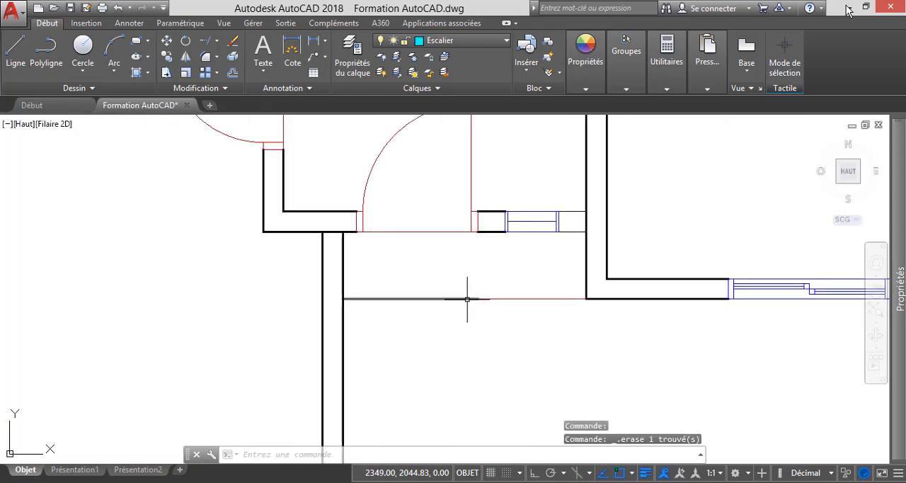
click(512, 308)
click(508, 279)
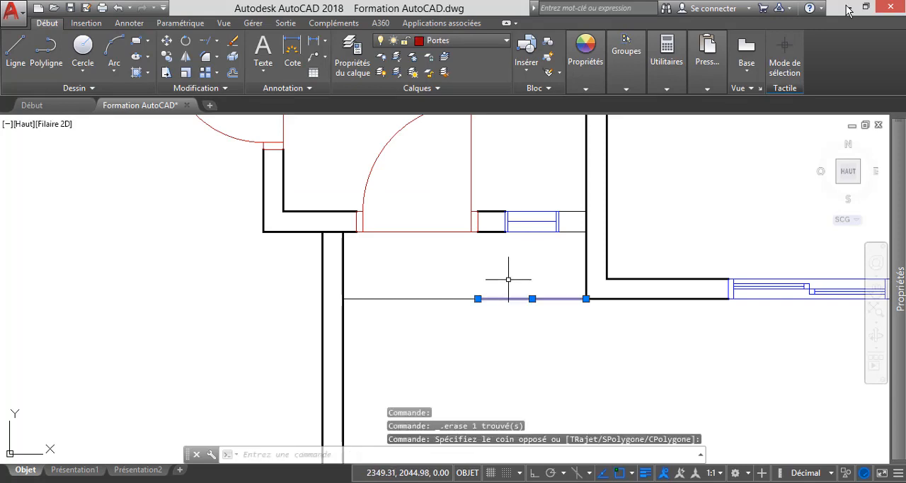
key(Delete)
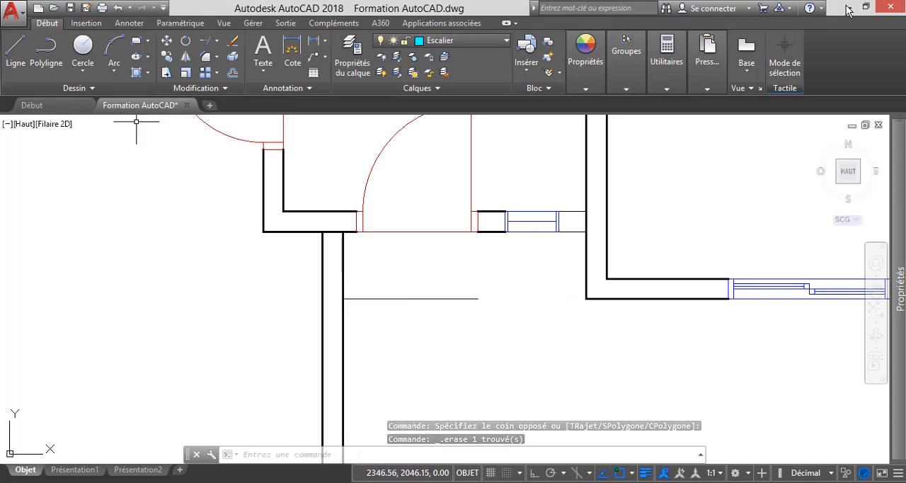
Extend the remaining horizontal line in front of the entrance door to the opposite room's outer wall.
click(216, 41)
click(187, 89)
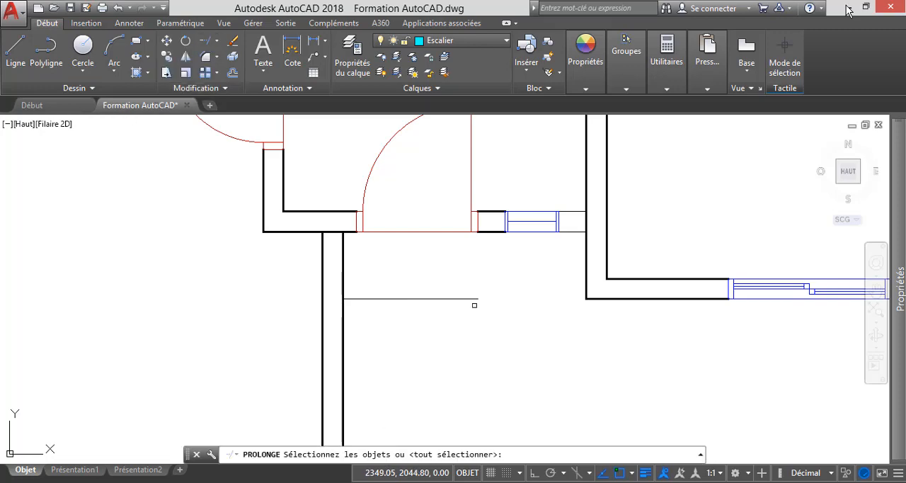
key(Return)
click(471, 298)
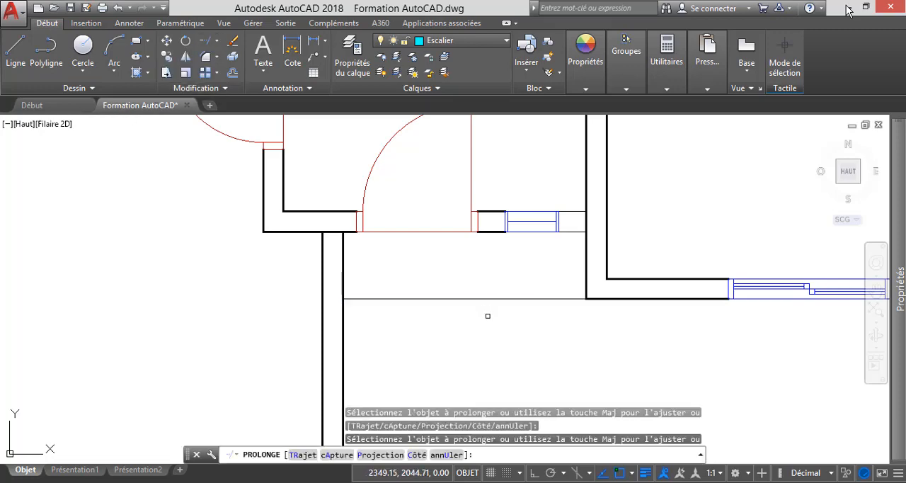
key(Escape)
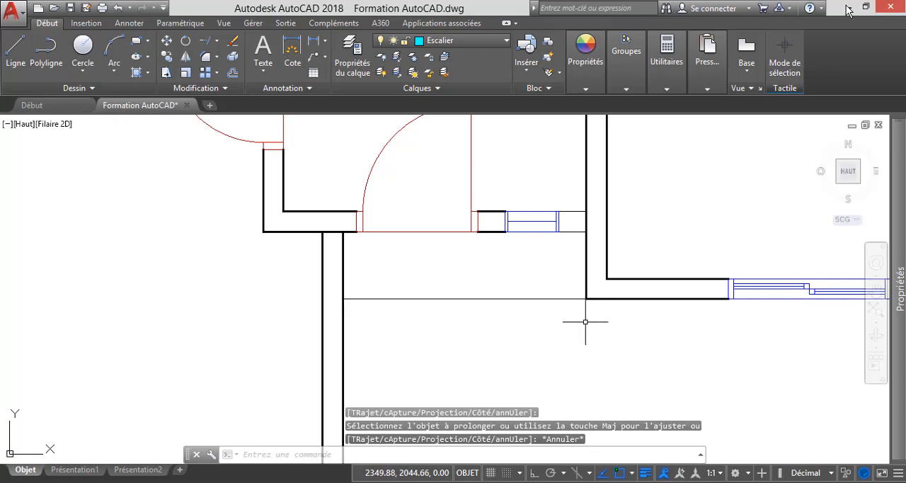
Consult the tiled canopy in the reference PDF and, back in the AutoCAD drawing, move the horizontal line in front of the entrance down by 0.25.
click(848, 8)
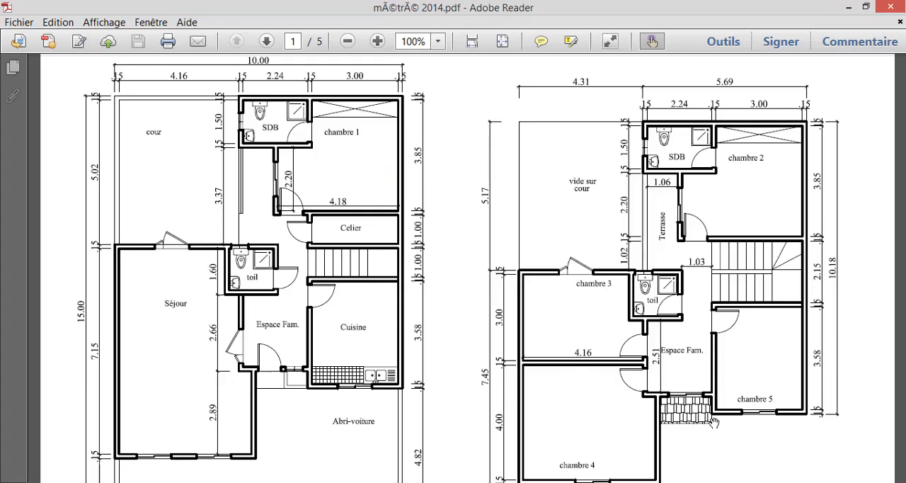
mouse_move(645, 481)
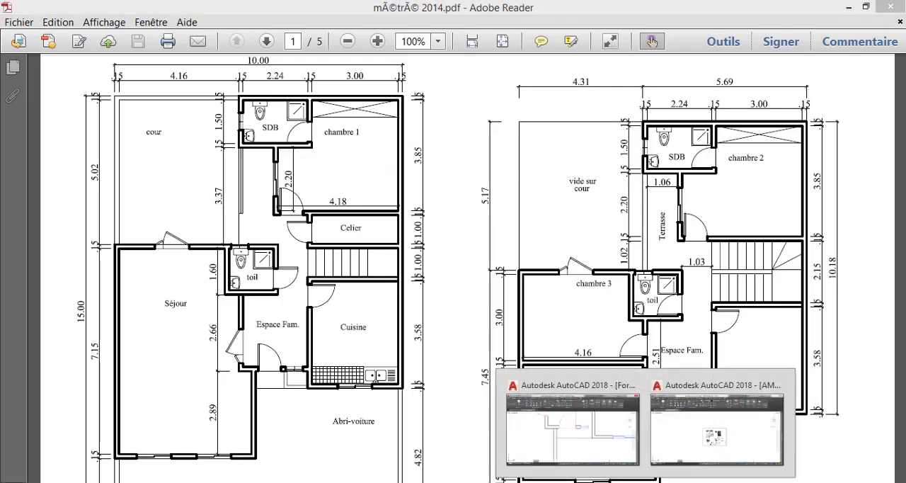
click(568, 449)
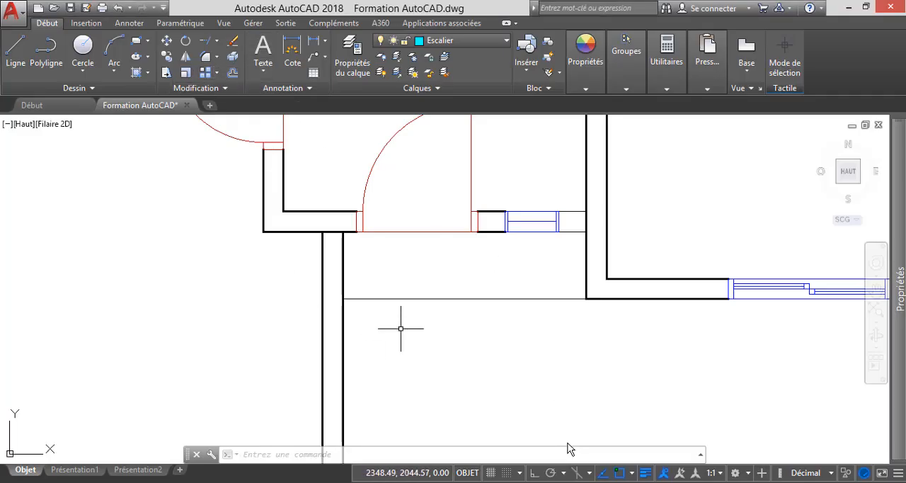
click(401, 299)
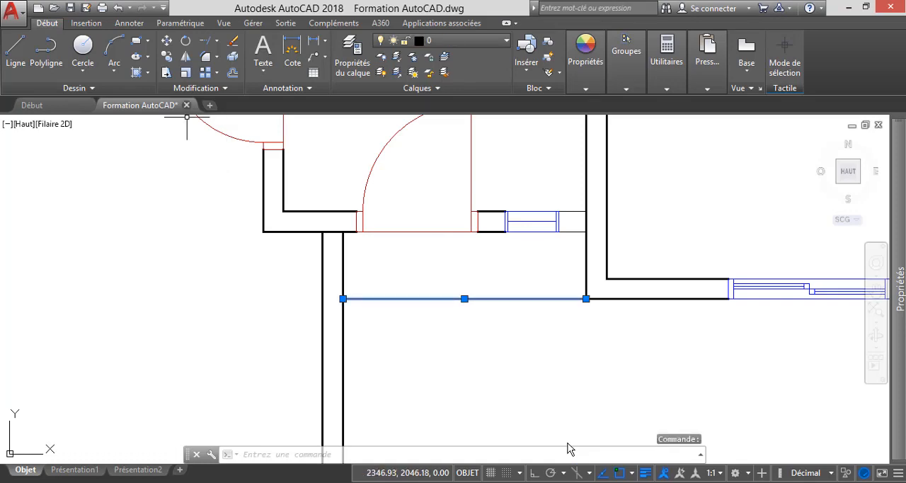
click(167, 41)
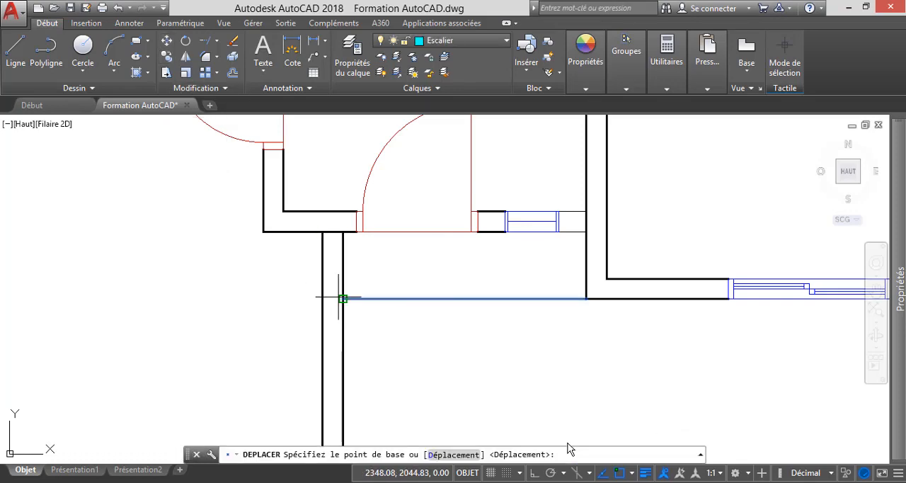
click(343, 299)
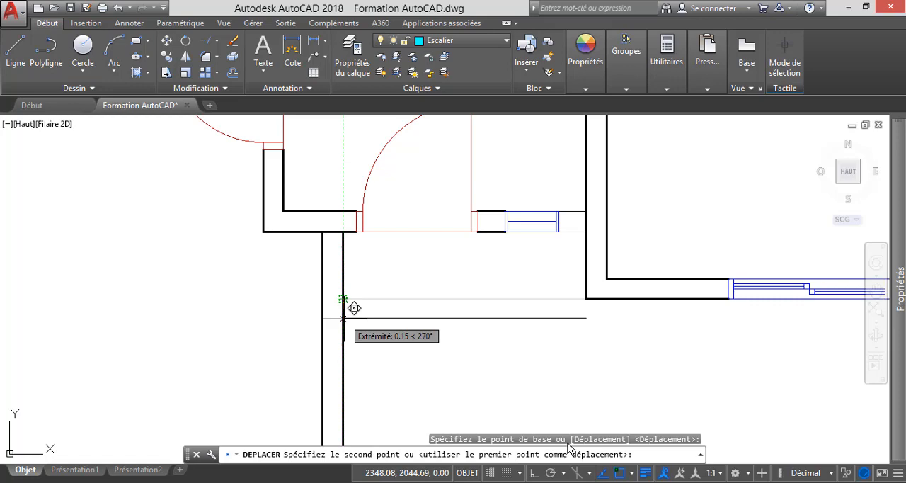
text(0.25)
key(Return)
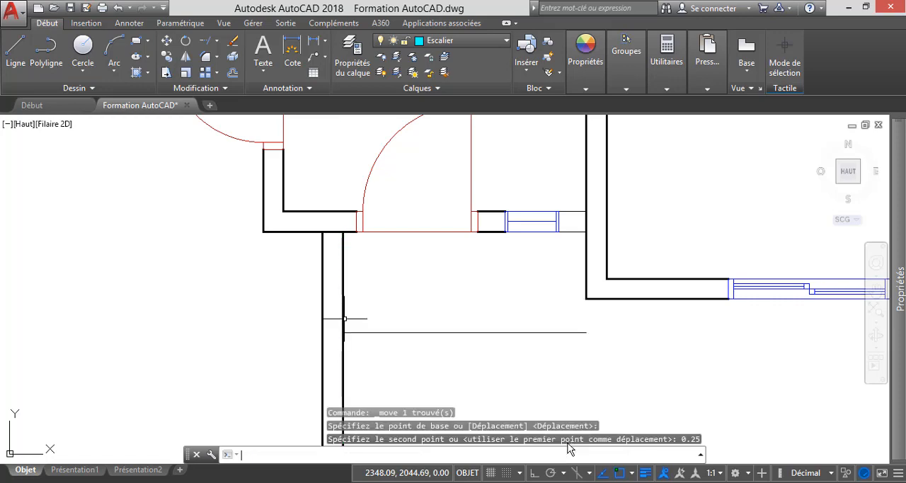
key(Escape)
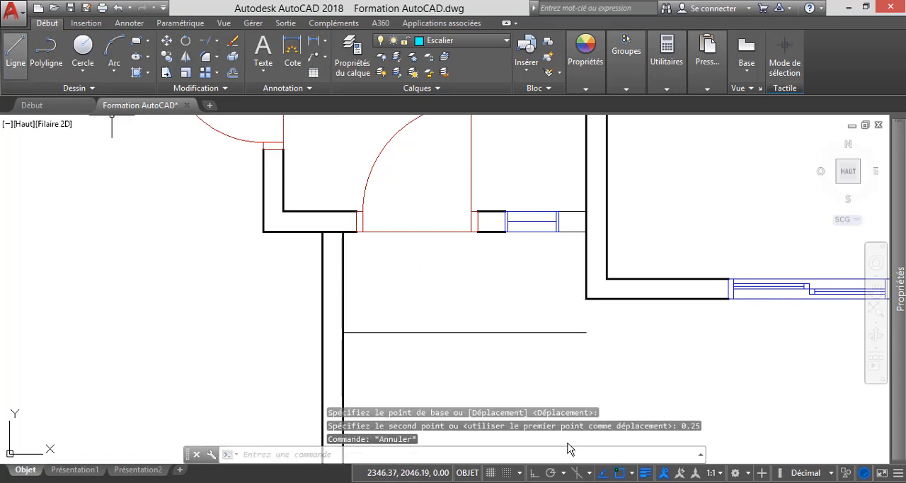
Draw a vertical line from the inner wall corner beside the small window to the free end of the moved canopy line.
text(l)
key(Return)
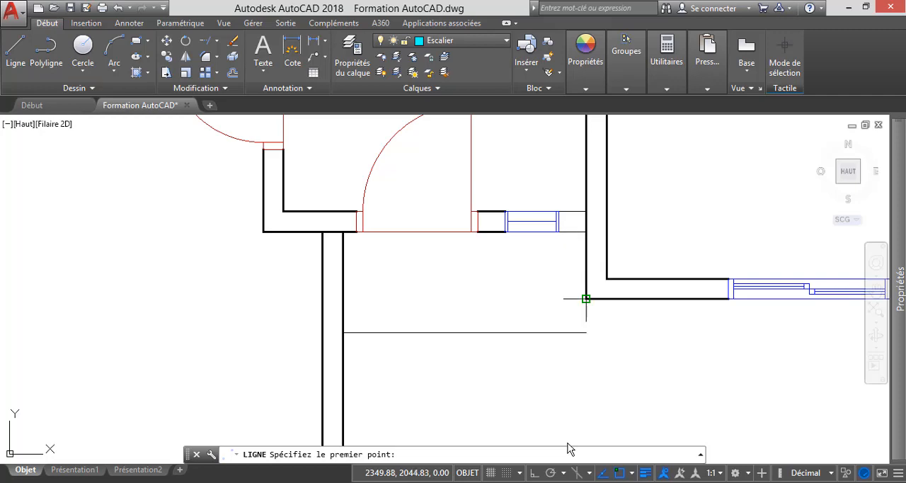
click(586, 231)
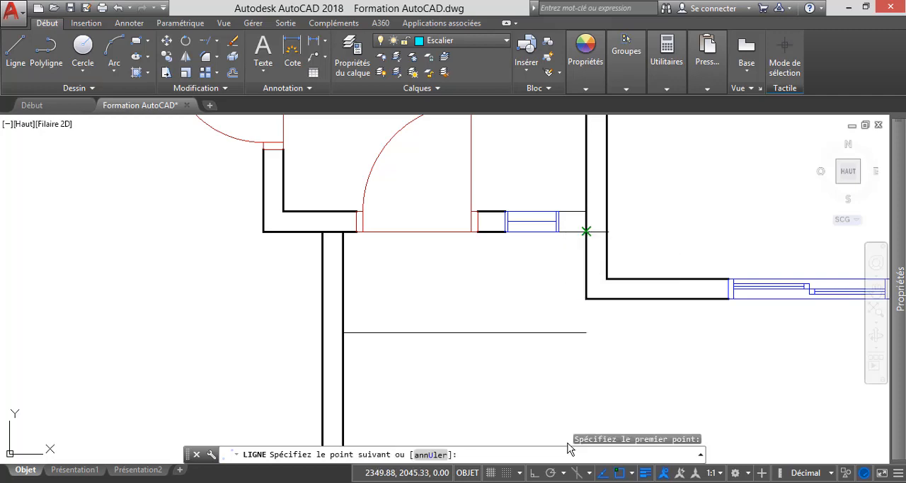
click(586, 332)
key(Escape)
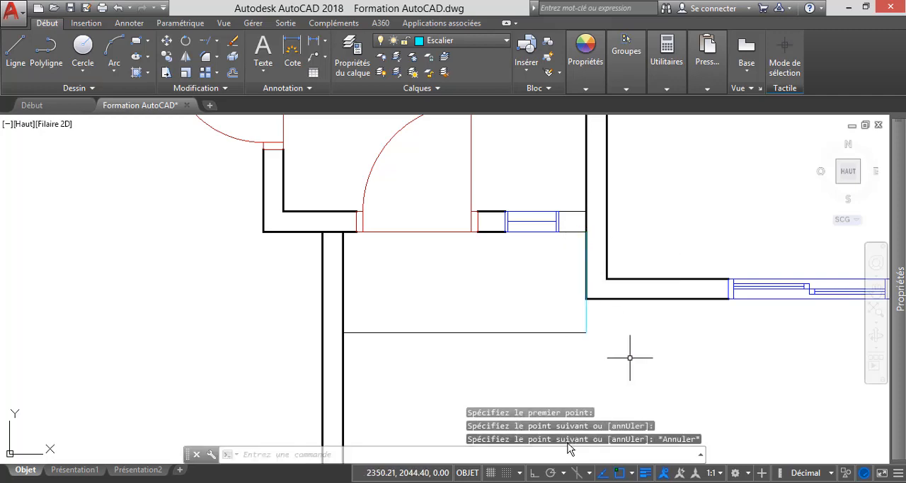
Assign the new vertical canopy line to layer 0.
scroll(593, 331, up, 3)
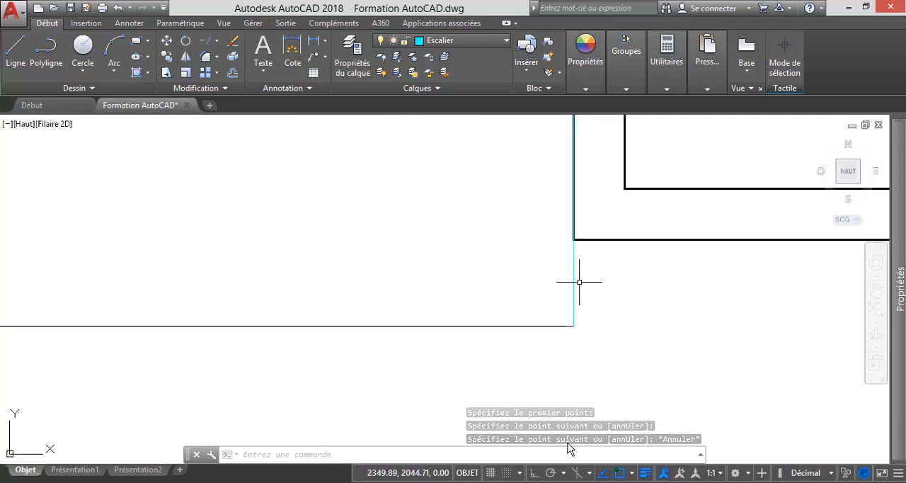
scroll(588, 293, down, 3)
scroll(589, 293, up, 3)
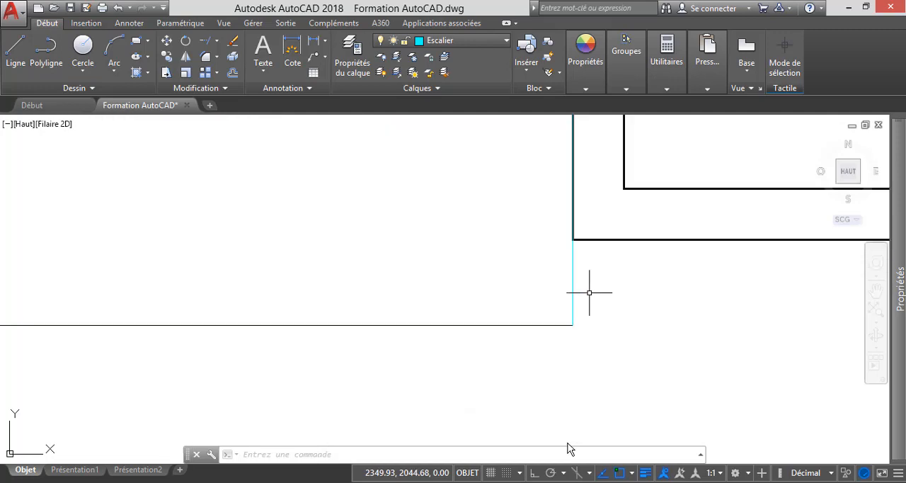
click(573, 287)
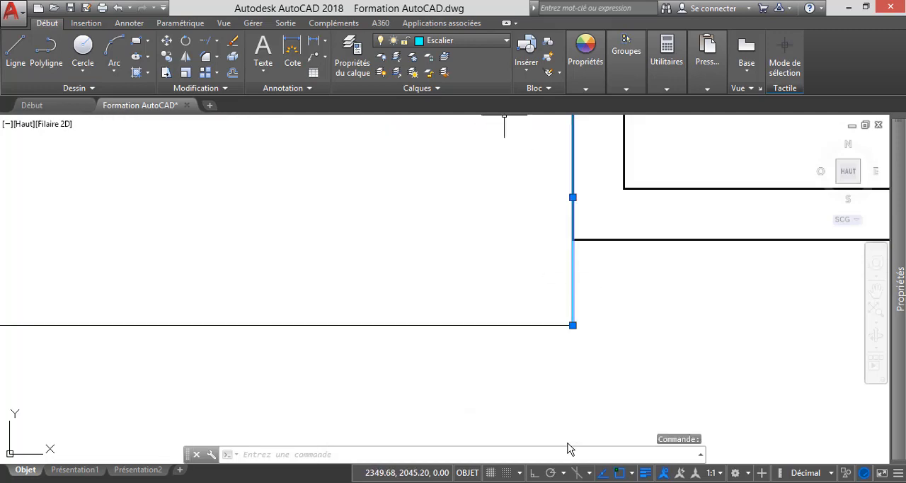
click(473, 41)
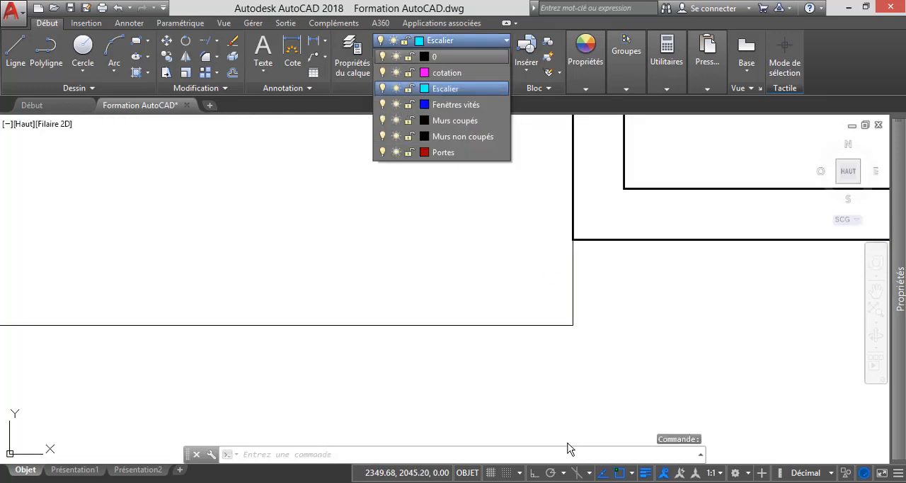
click(434, 56)
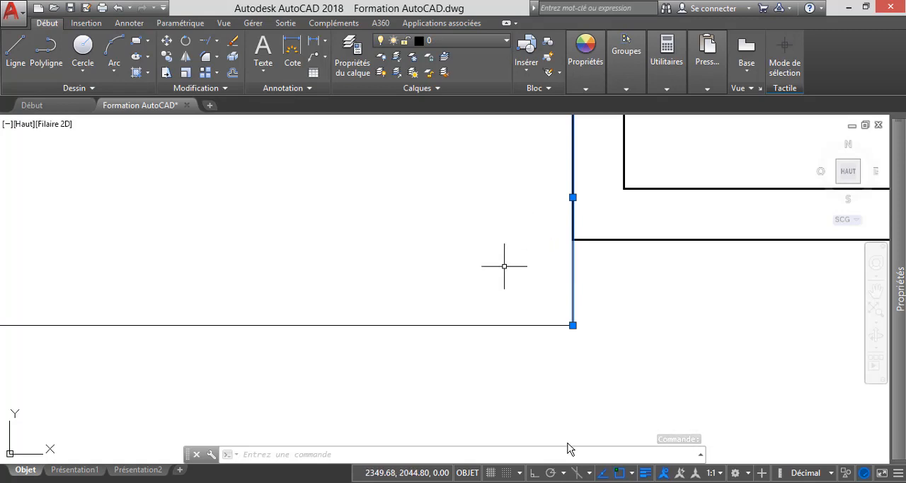
key(Escape)
Hatch the canopy rectangle below the entrance door with the AR-B88 pattern.
scroll(514, 298, down, 5)
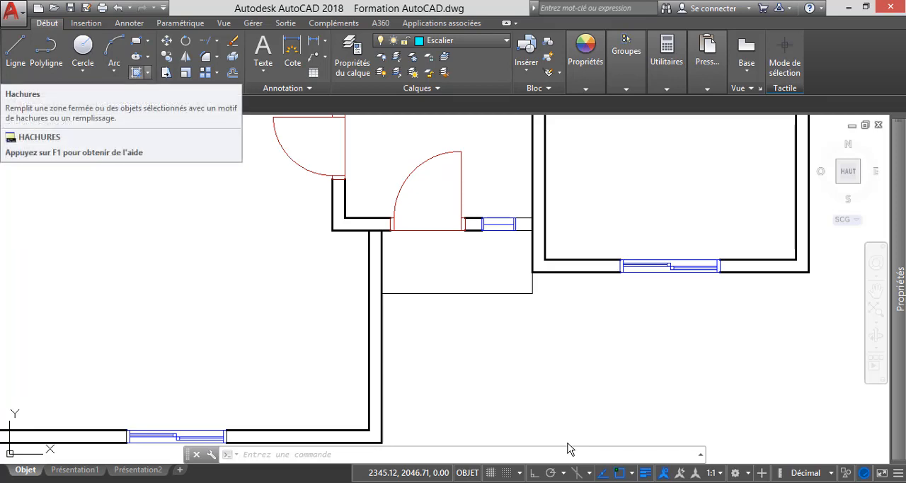
click(147, 73)
click(129, 94)
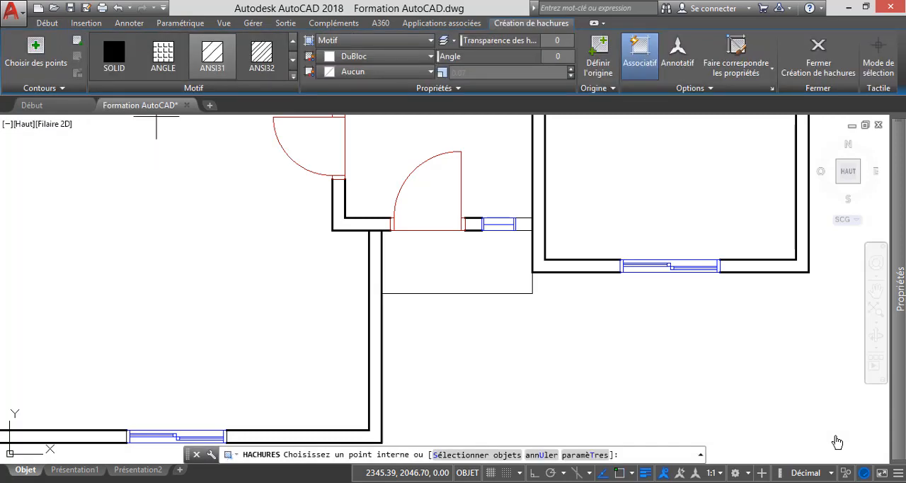
click(293, 76)
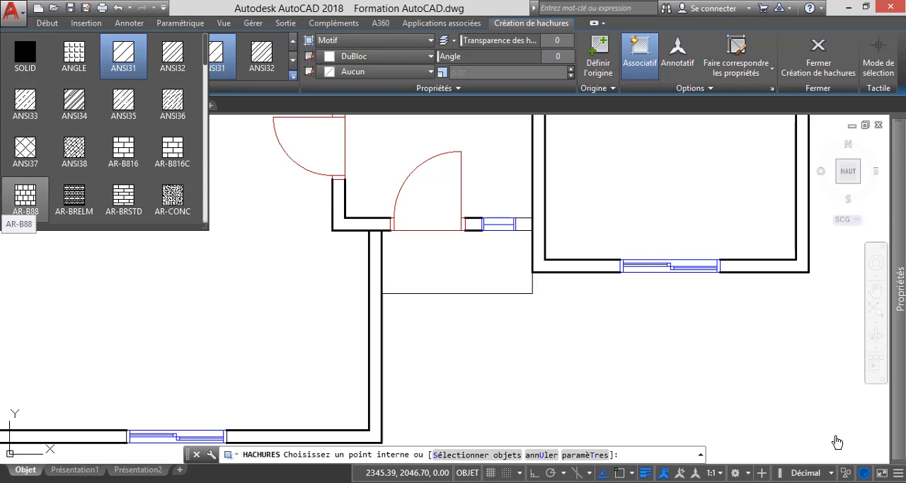
click(25, 197)
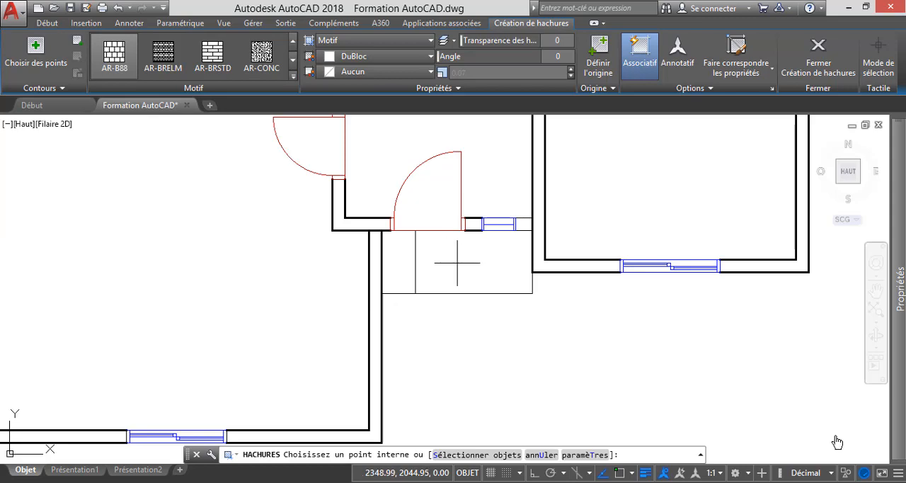
click(458, 262)
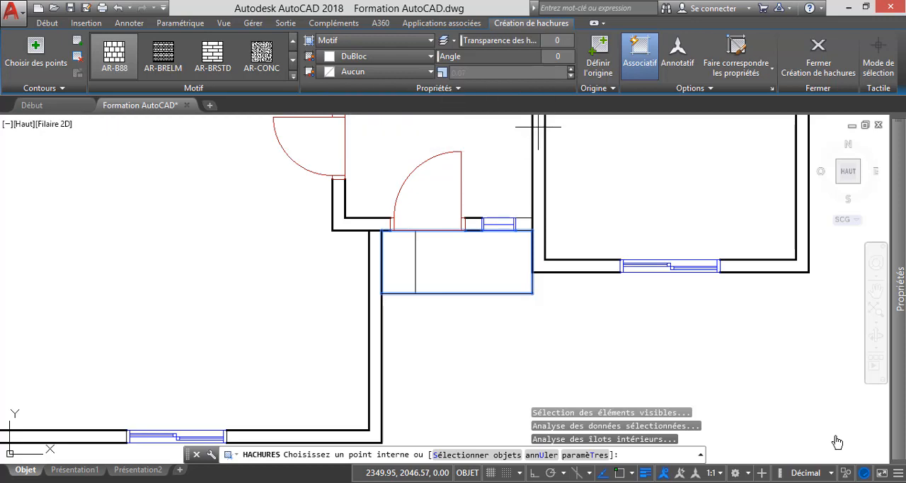
click(416, 268)
key(Escape)
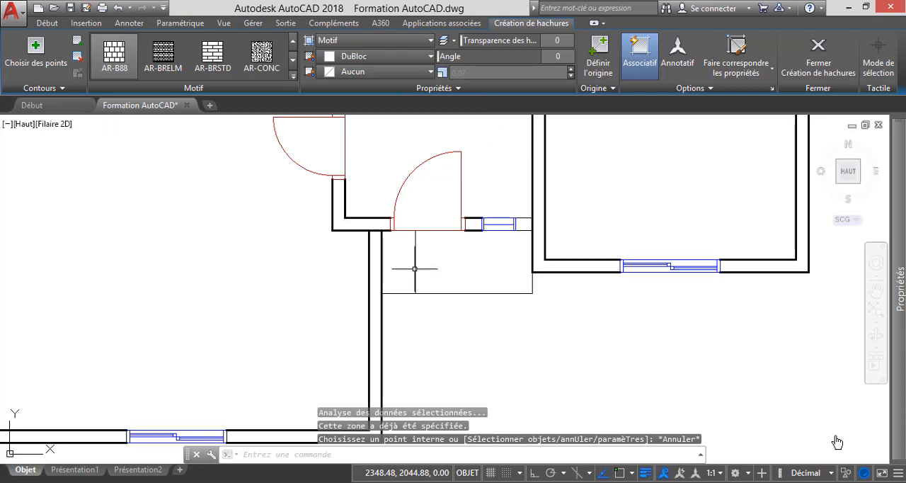
Reduce the pattern scale of the AR-B88 hatch on the canopy so that its tile pattern fills the rectangle.
click(456, 262)
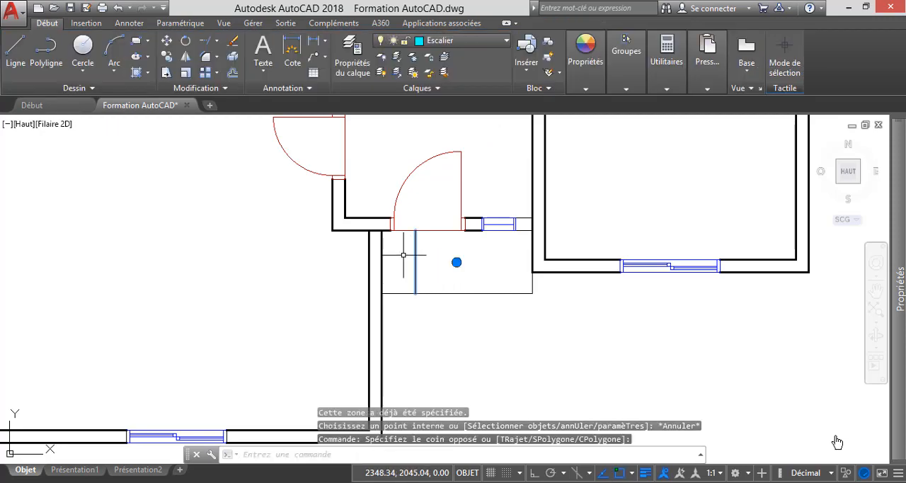
click(404, 256)
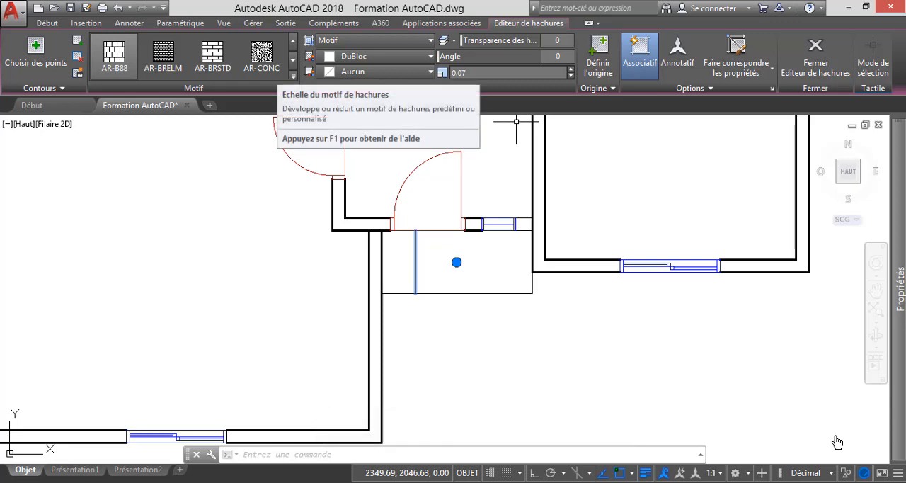
click(494, 72)
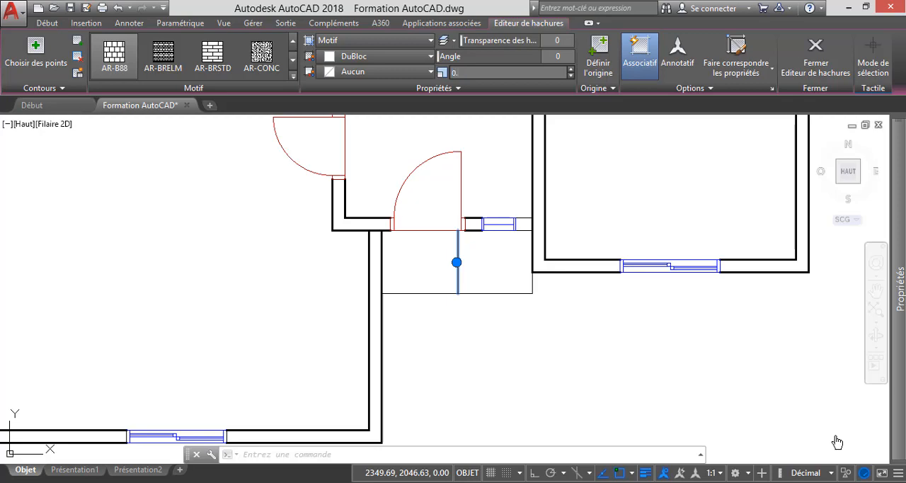
key(Return)
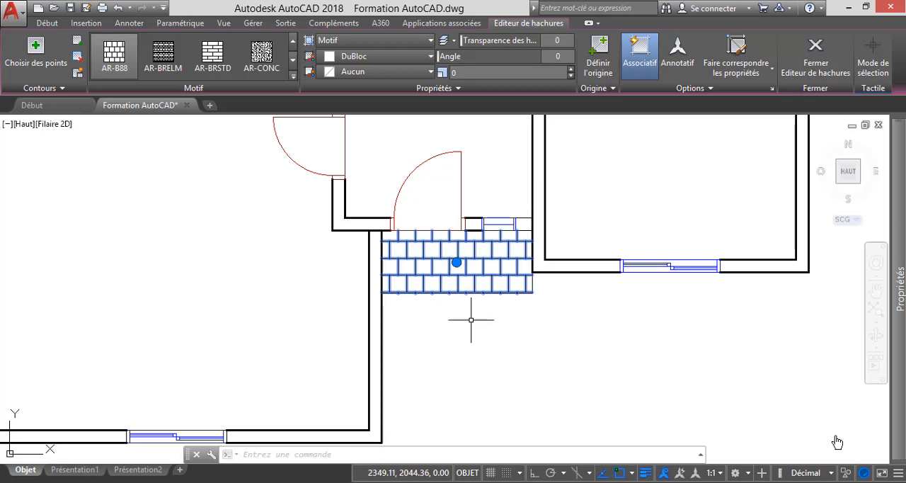
click(505, 336)
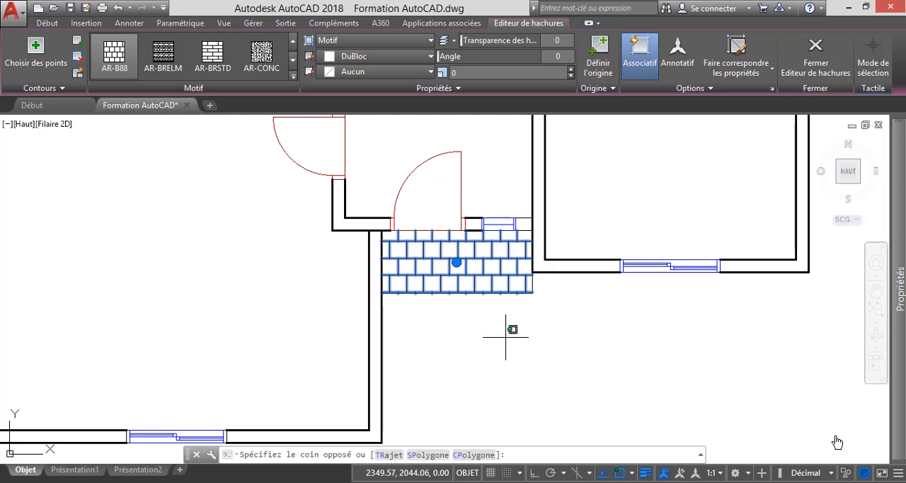
key(Escape)
key(Escape)
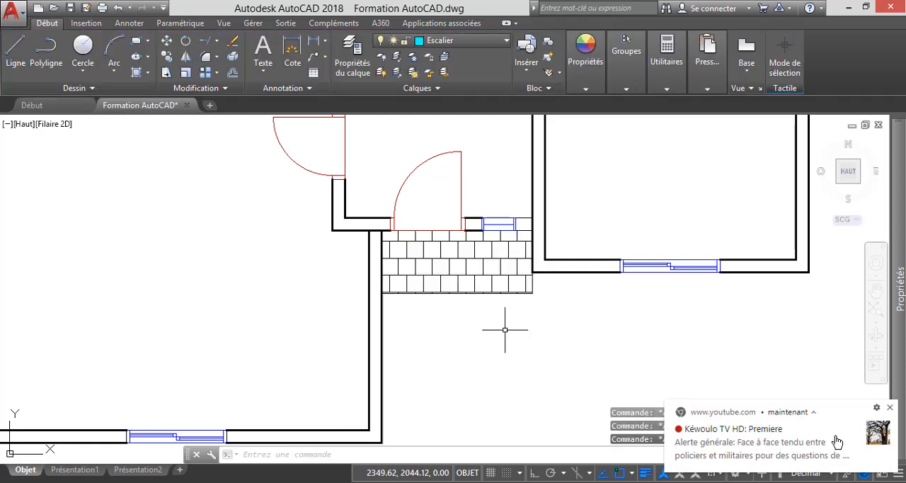
Switch to the reference PDF in Adobe Reader, examine the upper-floor plan's rooms and doors, and return to AutoCAD.
scroll(480, 282, down, 6)
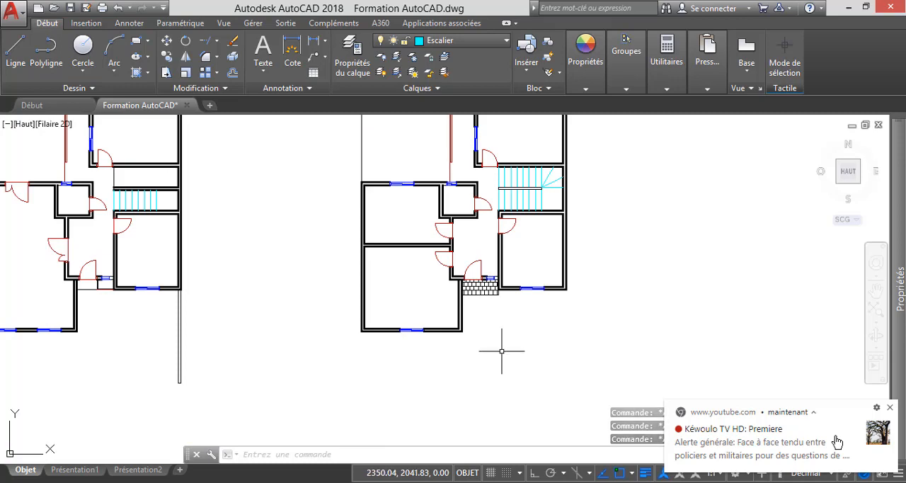
scroll(506, 348, down, 3)
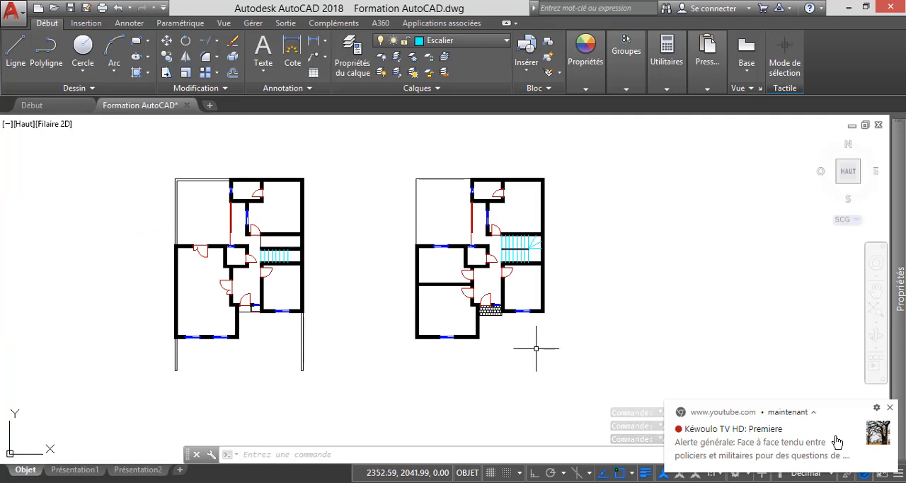
click(239, 482)
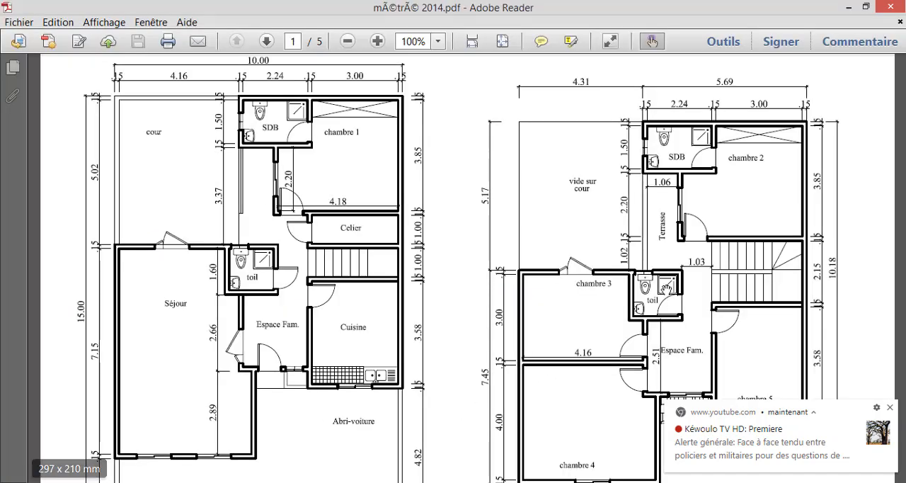
drag(603, 310, 601, 268)
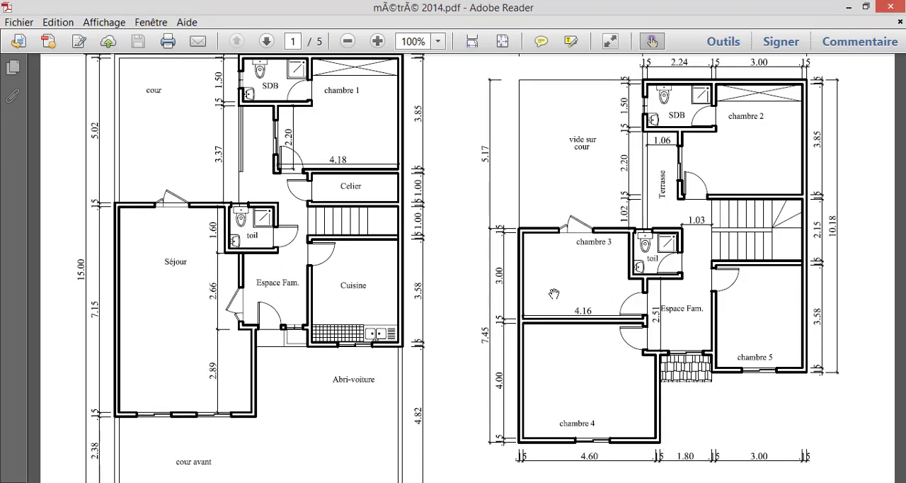
mouse_move(576, 266)
mouse_down()
mouse_move(580, 285)
mouse_move(584, 276)
mouse_up()
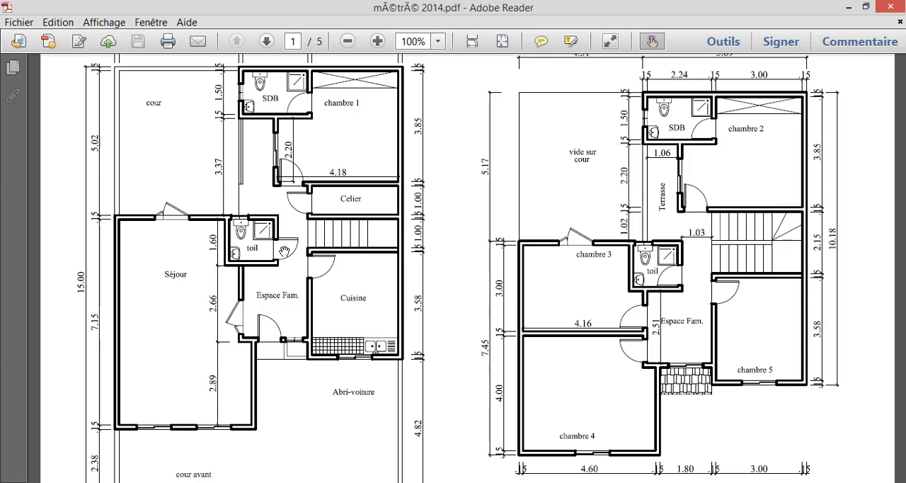
click(847, 8)
Mirror the upper-floor toilet door across a vertical axis inside the small room and delete the original door.
scroll(495, 243, up, 5)
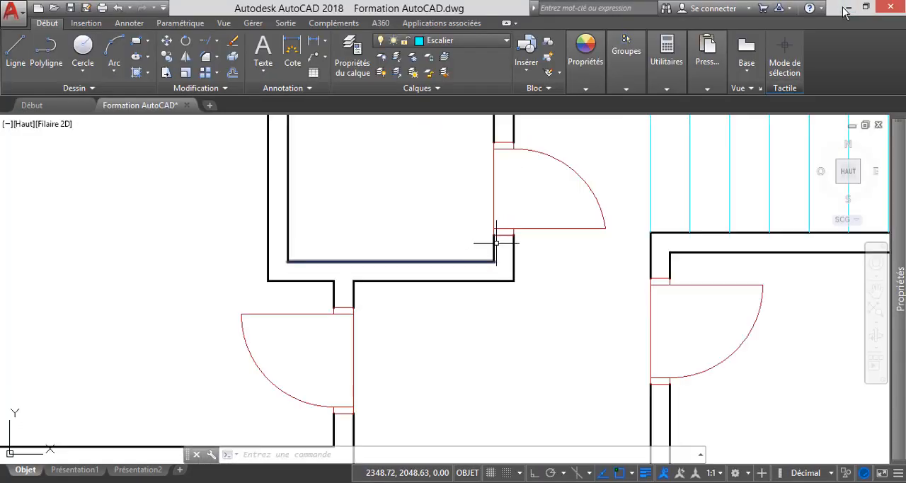
scroll(581, 269, down, 2)
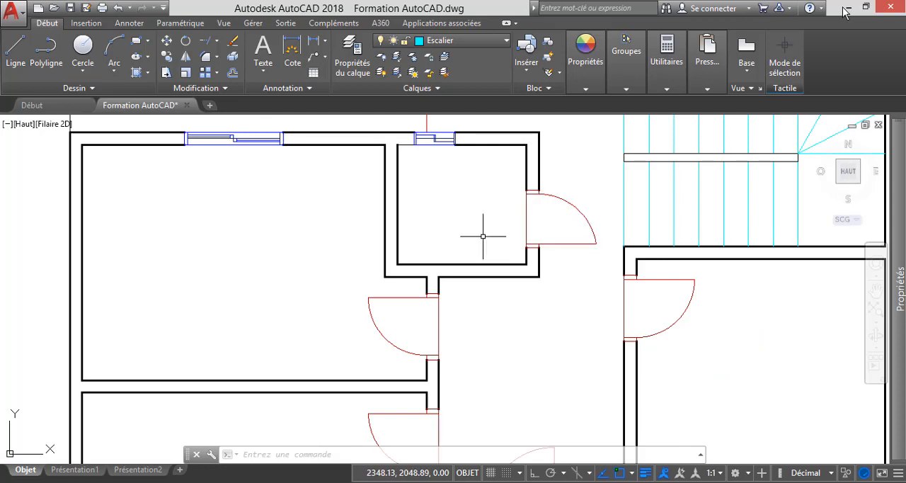
click(564, 244)
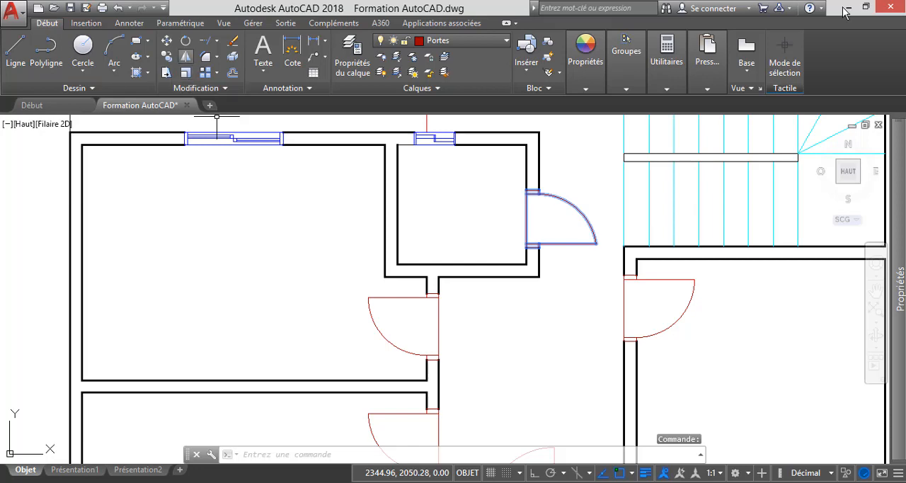
click(186, 56)
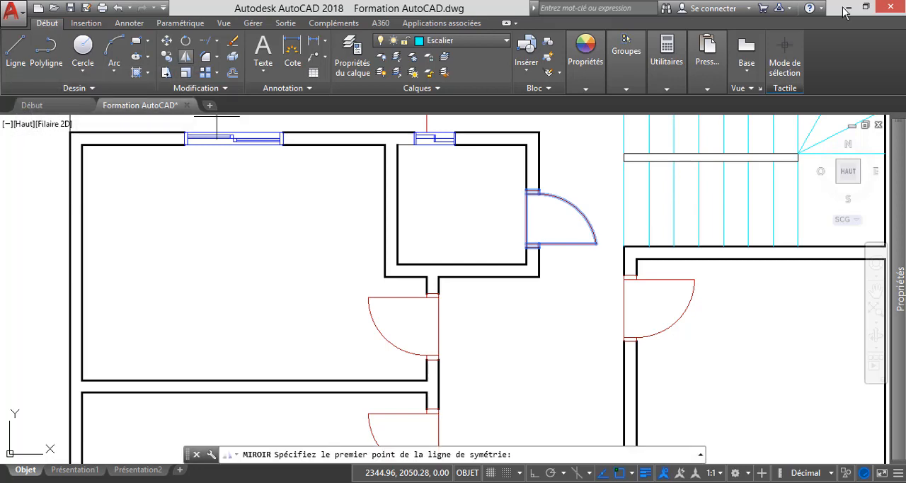
click(493, 165)
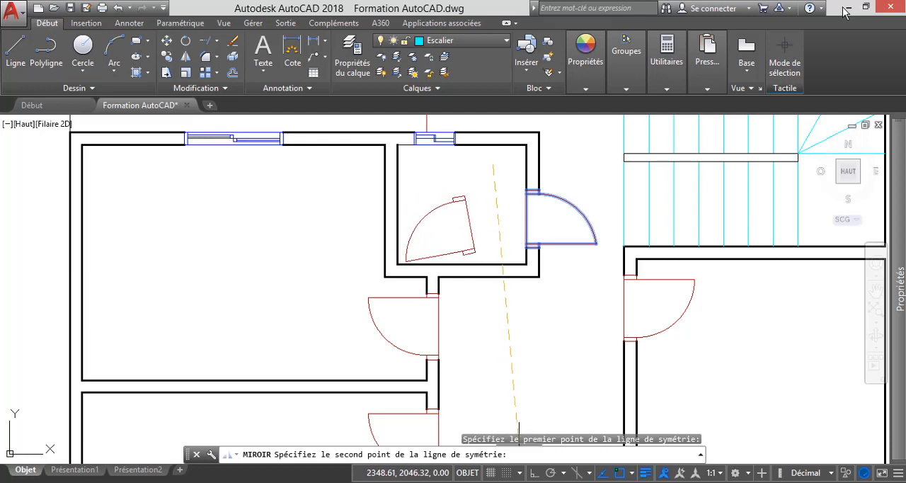
key(F8)
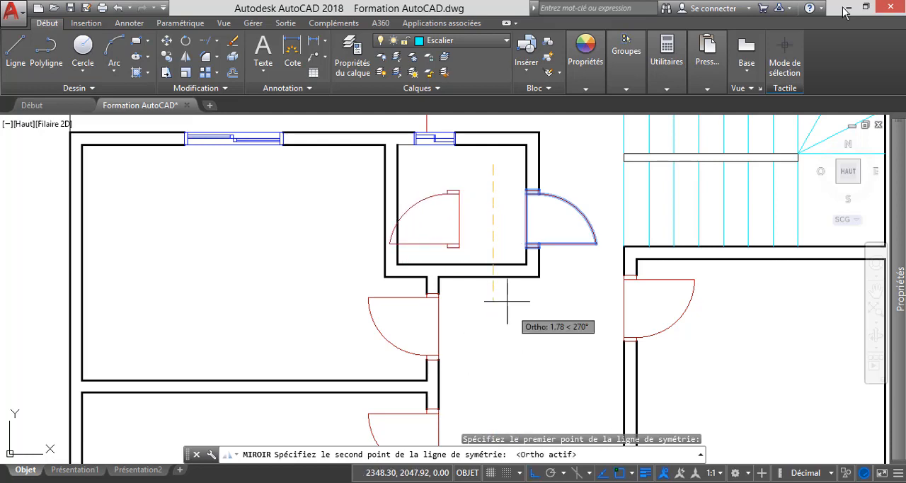
click(494, 239)
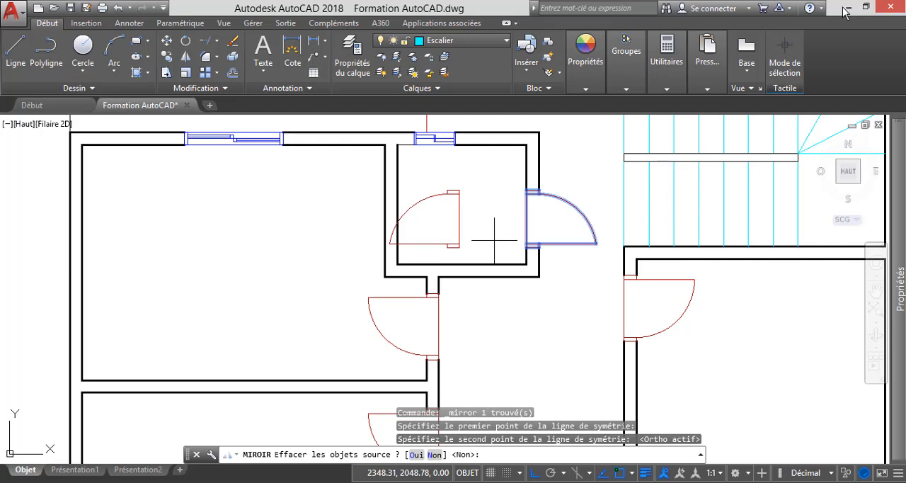
key(Return)
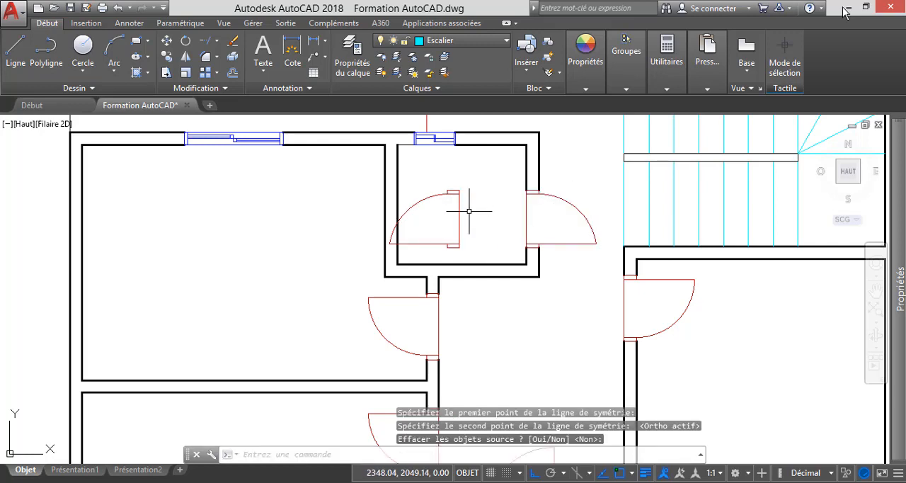
click(571, 203)
key(Delete)
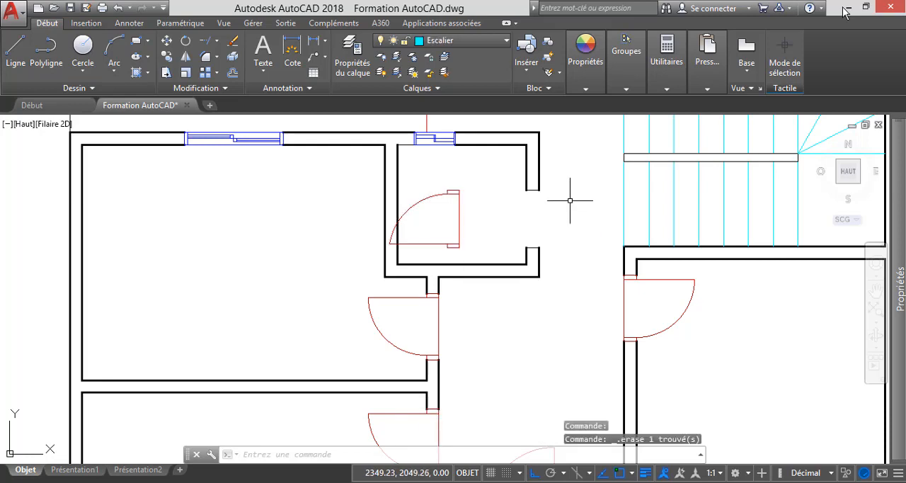
Move the mirrored toilet door from its lower frame corner to the outer corner of the wall opening.
click(460, 225)
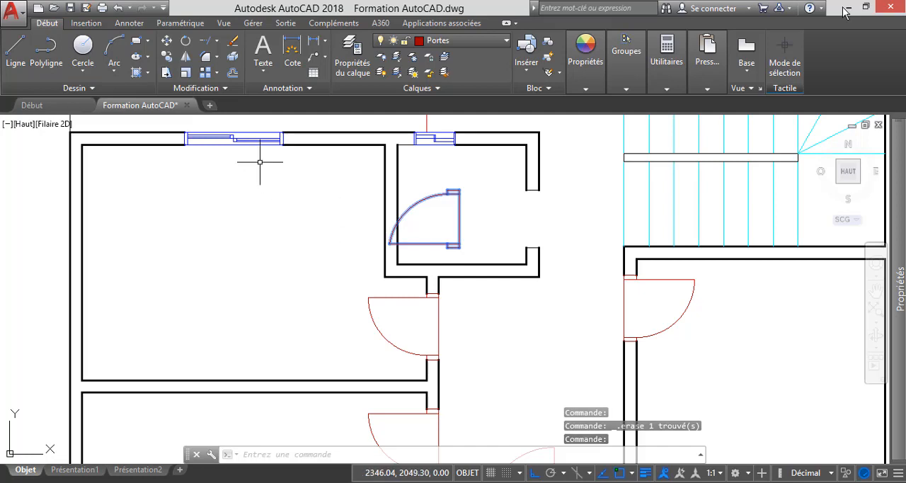
click(166, 40)
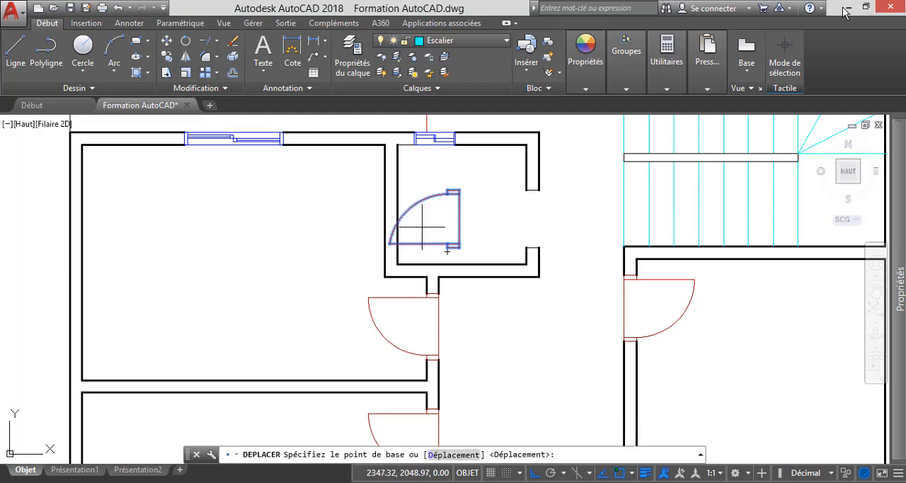
click(461, 247)
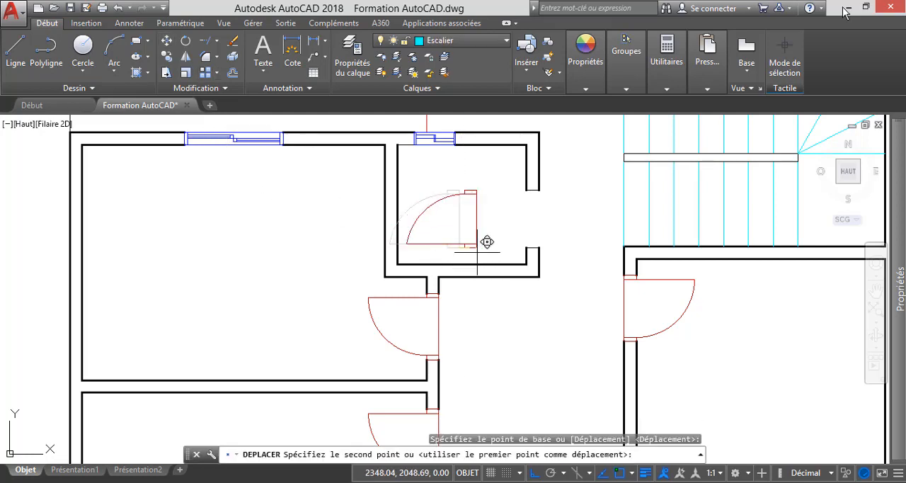
click(544, 247)
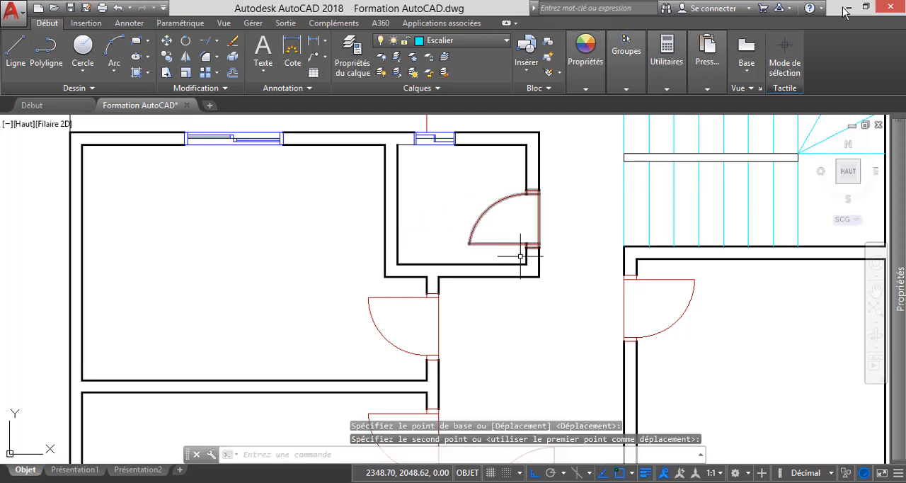
key(Escape)
Make layer 0 current and draw a horizontal line about 18 units long above the ground-floor plan.
scroll(468, 258, down, 5)
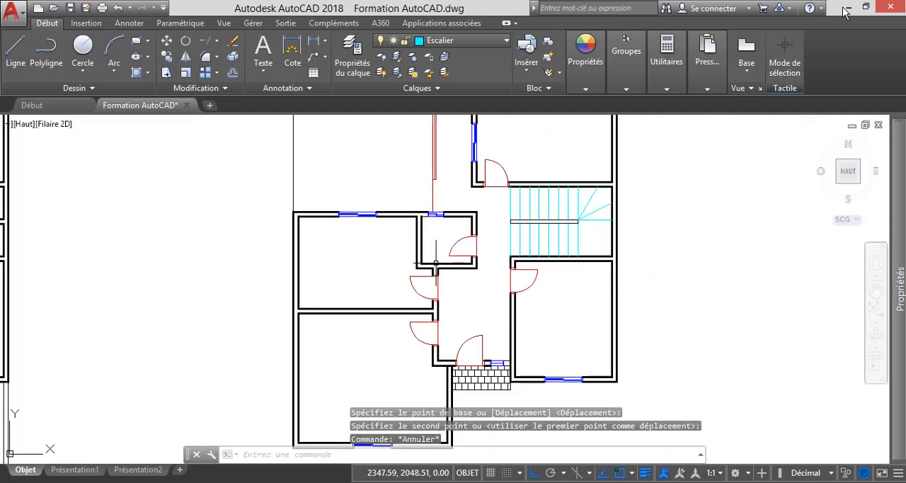
scroll(487, 261, down, 2)
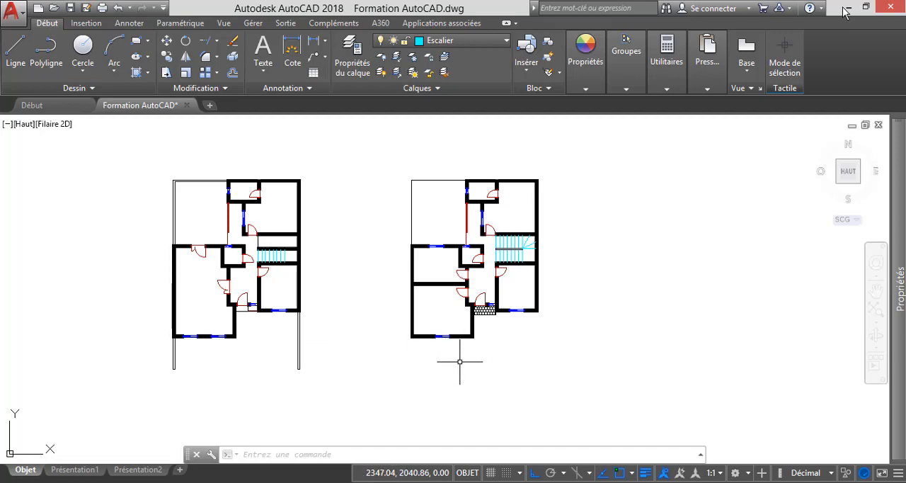
scroll(460, 364, down, 2)
scroll(358, 262, up, 2)
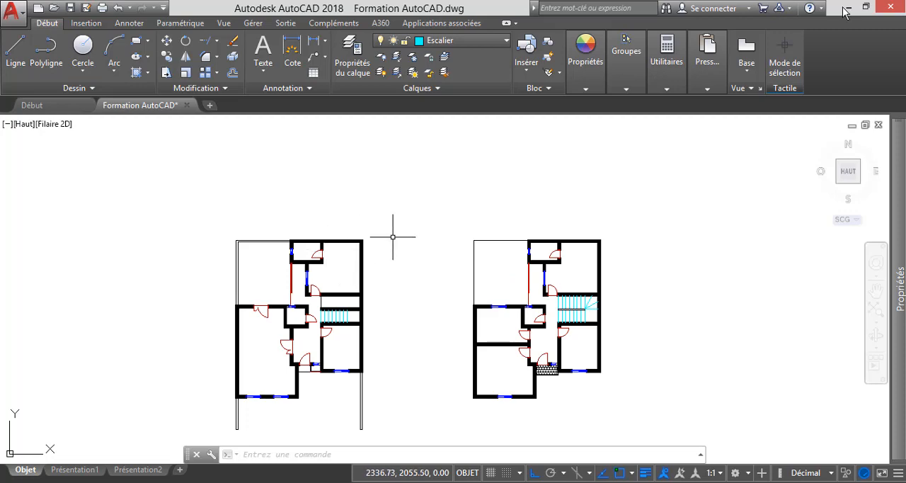
scroll(396, 236, down, 2)
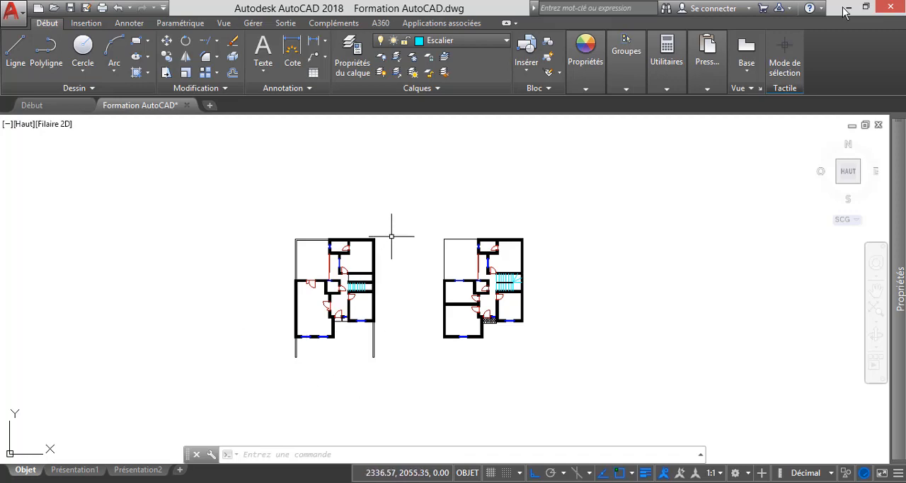
scroll(390, 233, up, 2)
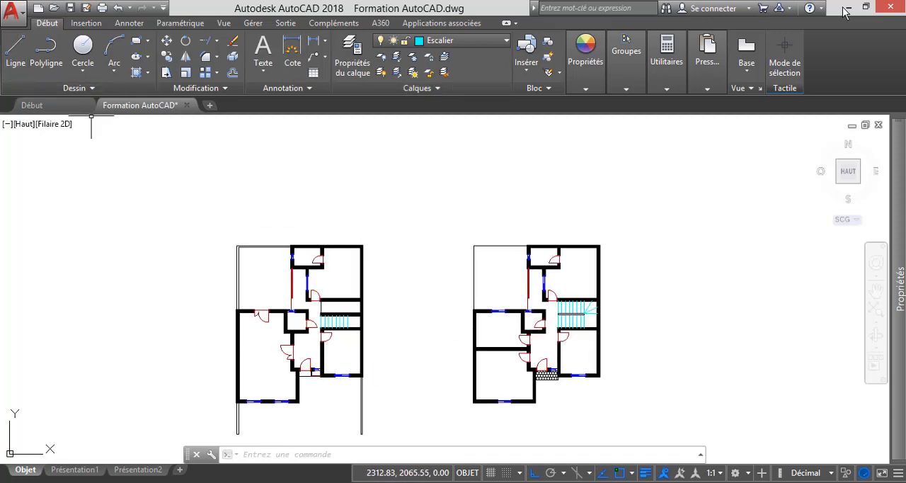
click(464, 40)
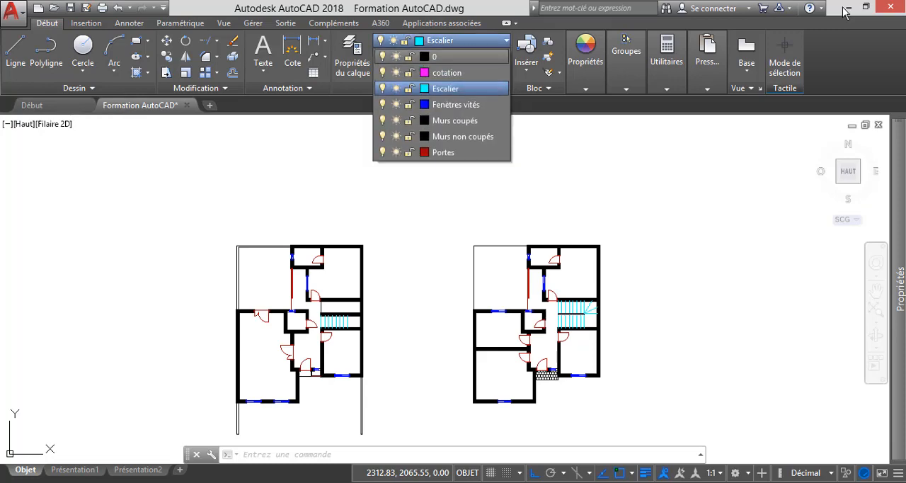
click(446, 57)
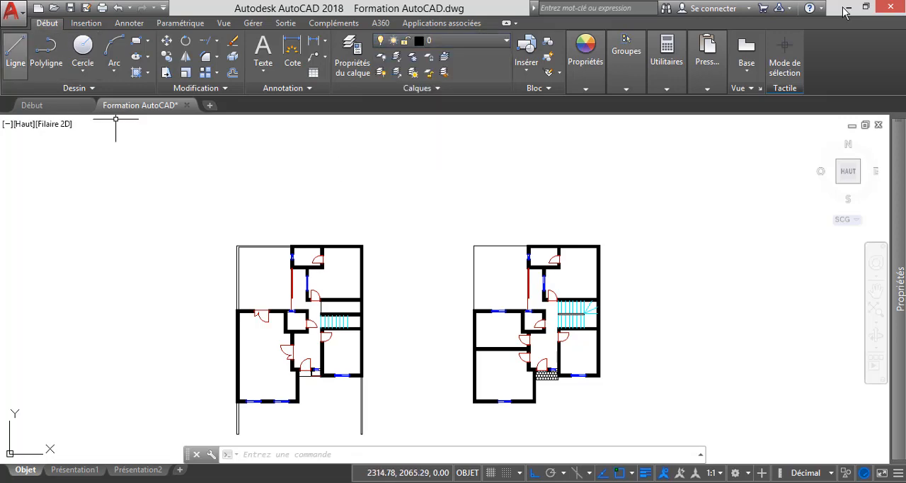
click(15, 53)
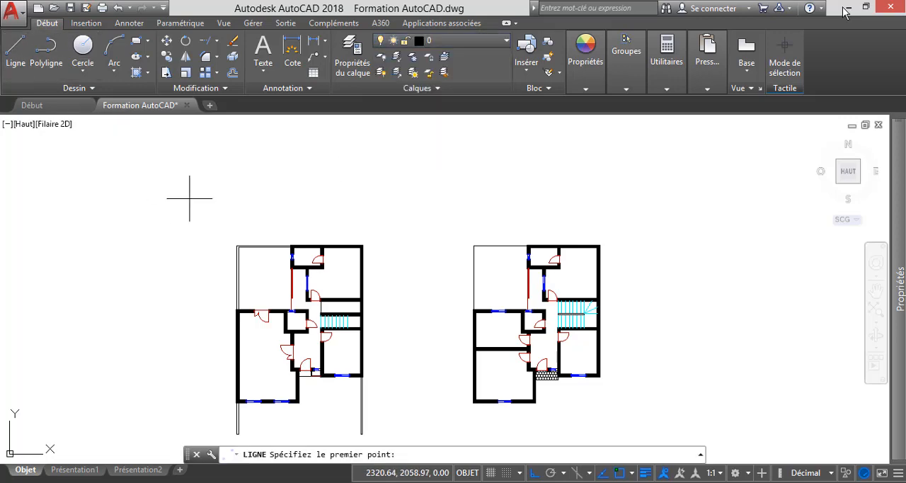
click(189, 201)
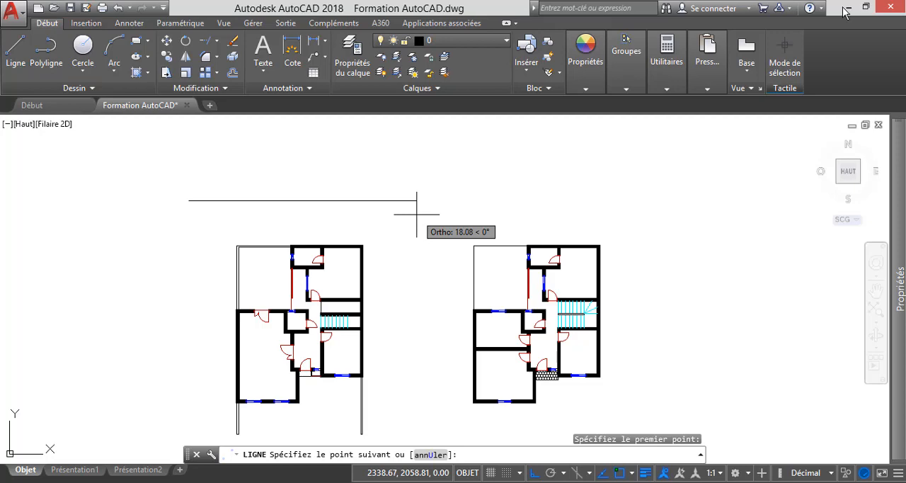
click(411, 202)
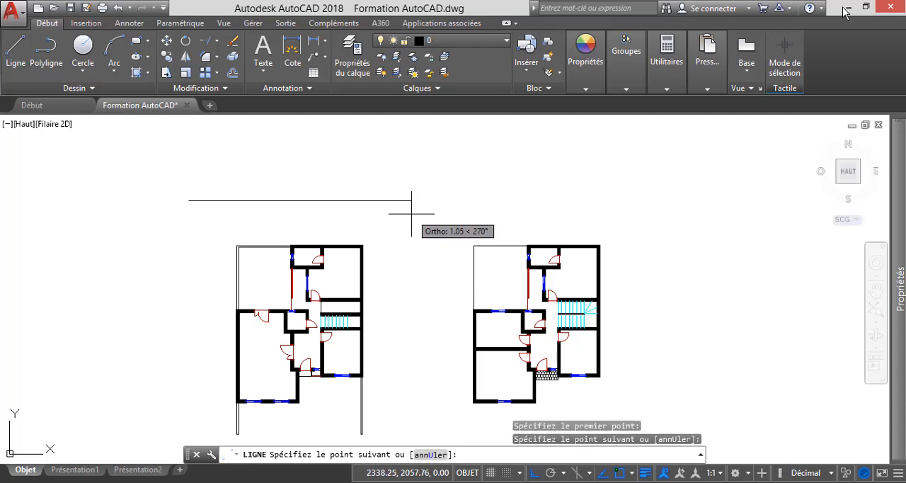
key(Escape)
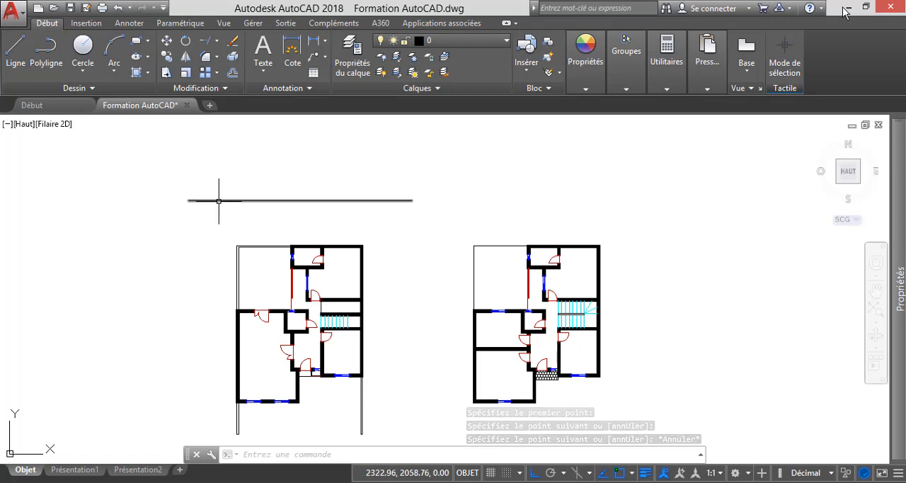
Draw vertical construction lines through the ground-floor front wall's left outer corner and both edges of the large room's first window.
mouse_move(219, 201)
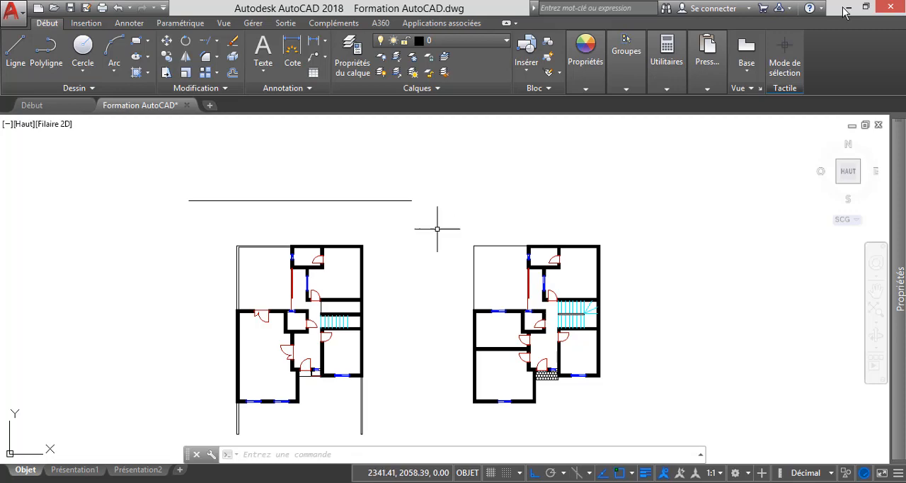
scroll(239, 417, up, 4)
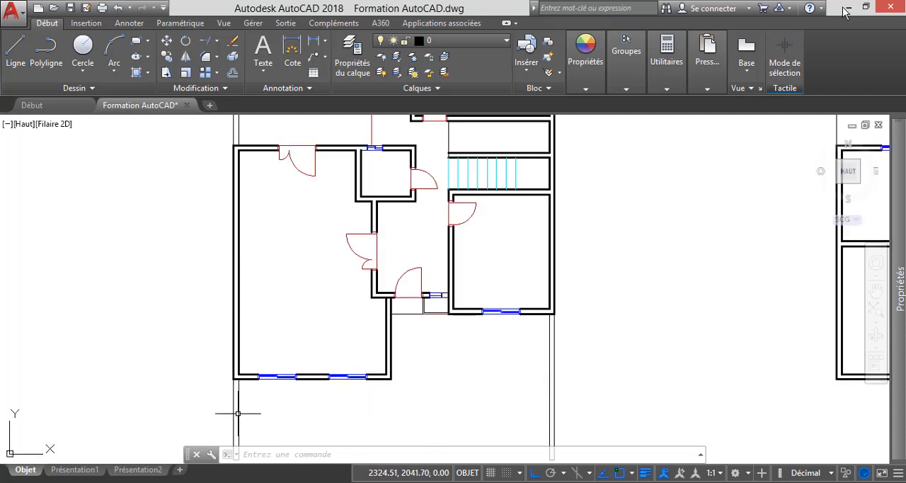
scroll(425, 330, down, 4)
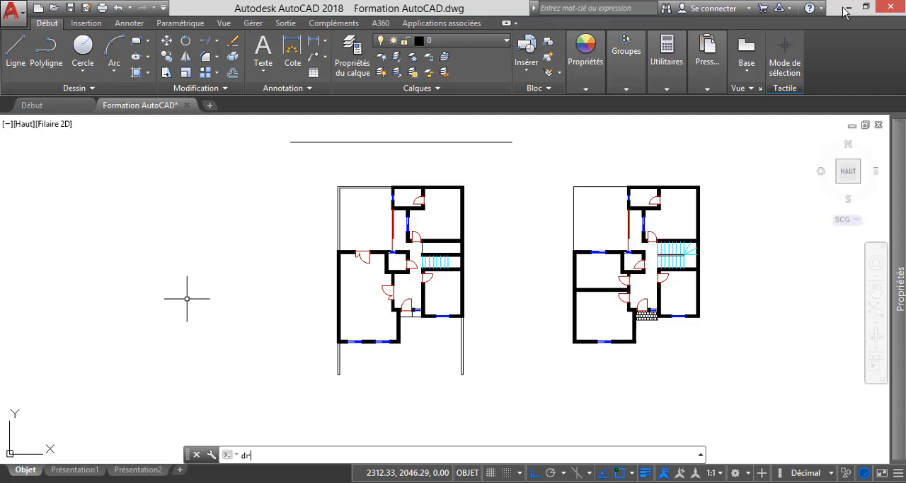
text(oit)
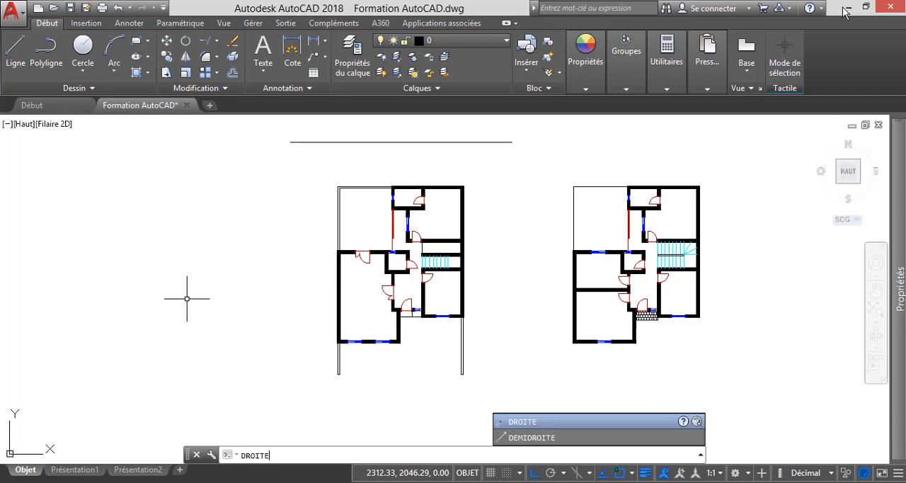
key(Return)
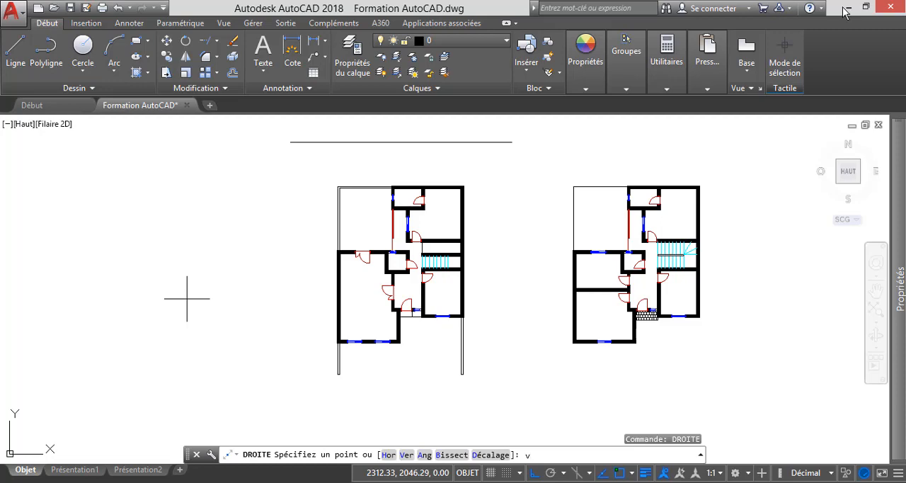
key(Return)
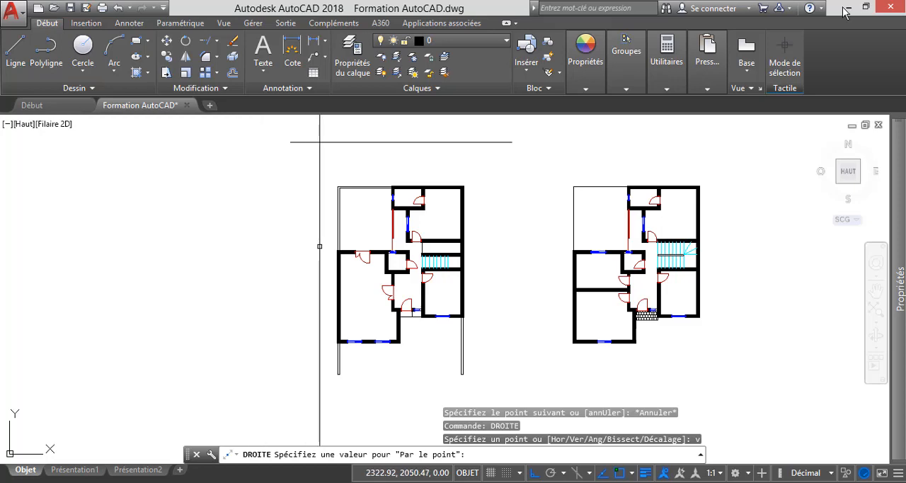
scroll(335, 356, up, 2)
scroll(337, 354, up, 2)
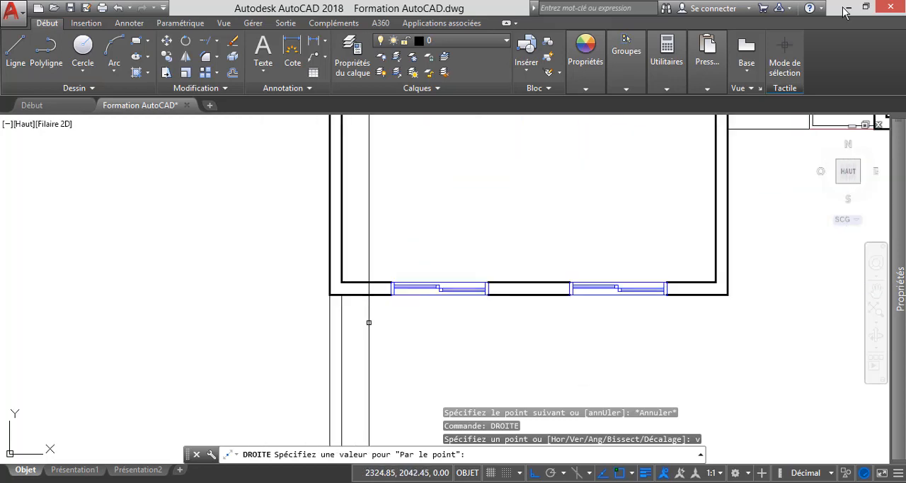
scroll(368, 319, up, 1)
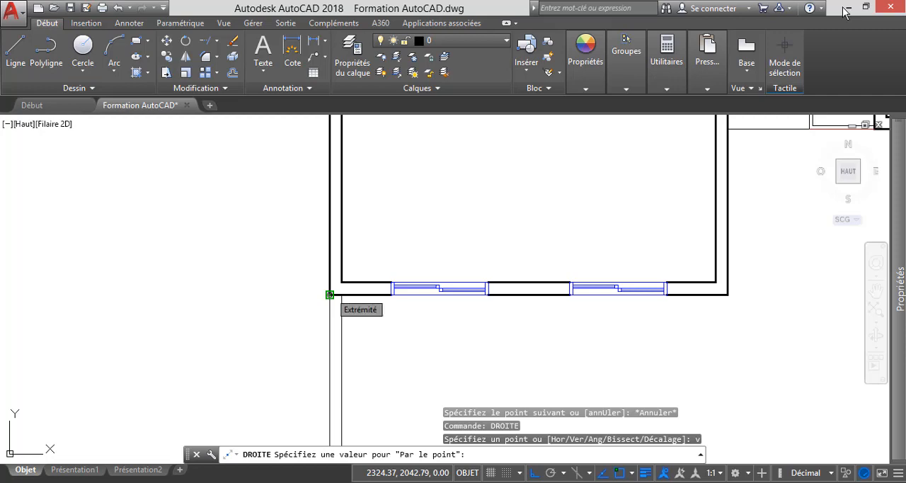
click(329, 294)
scroll(413, 318, up, 2)
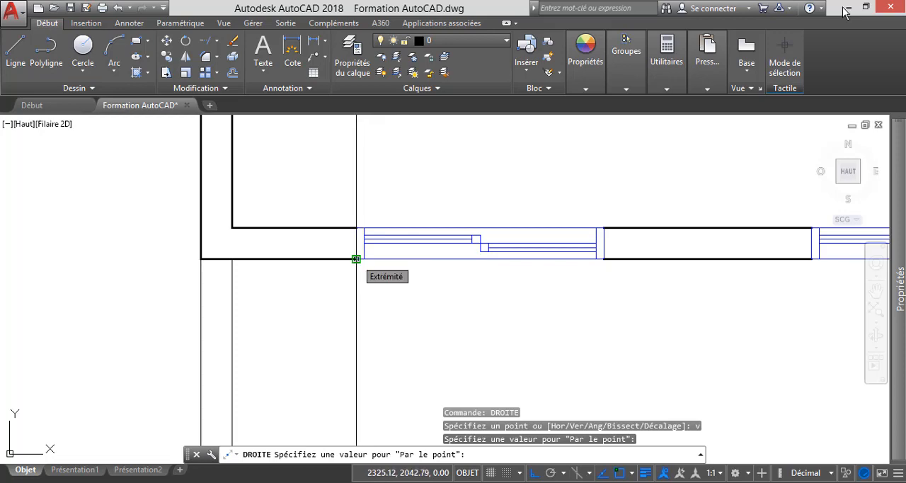
click(356, 259)
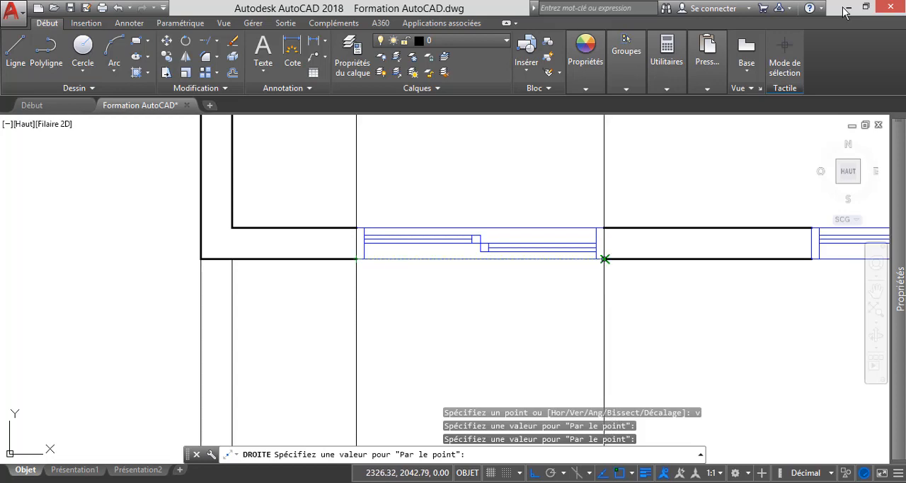
click(604, 259)
Add vertical construction lines through both edges of the large room's second front window and the room's right outer corner.
scroll(456, 262, down, 4)
scroll(605, 279, up, 5)
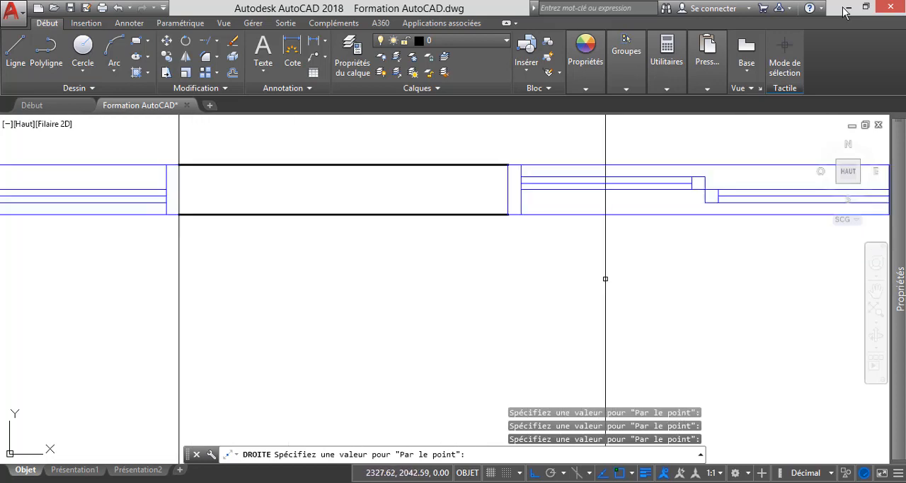
click(507, 215)
scroll(409, 251, down, 2)
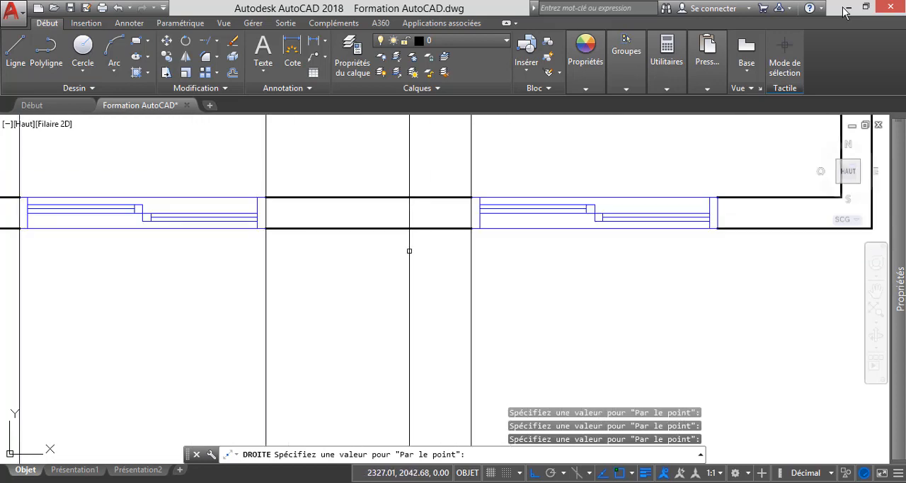
click(717, 228)
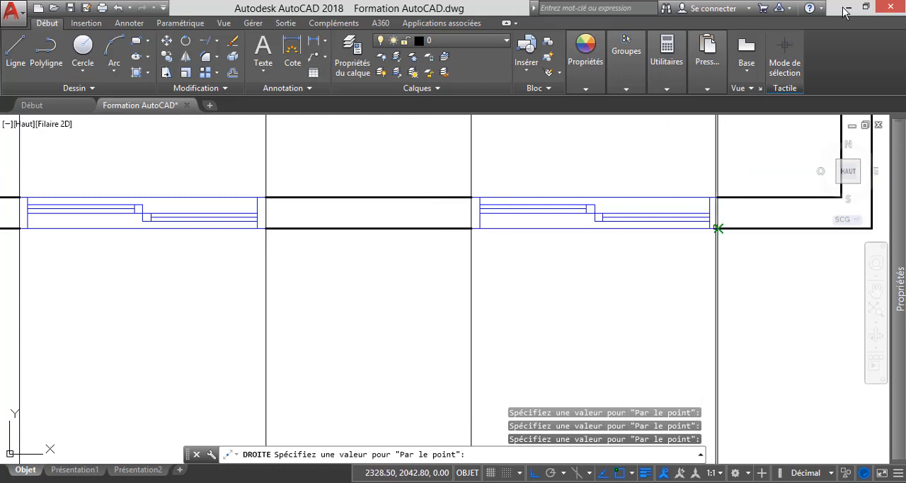
scroll(360, 231, down, 3)
scroll(488, 230, up, 4)
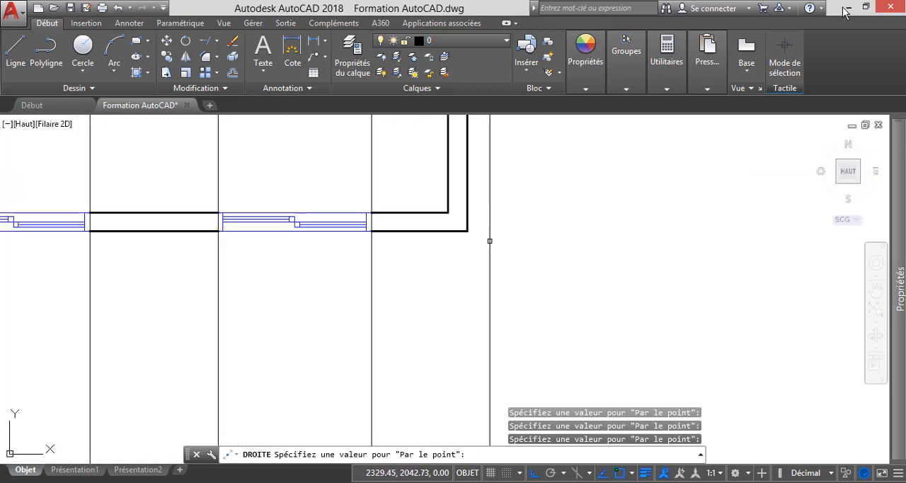
scroll(456, 273, down, 3)
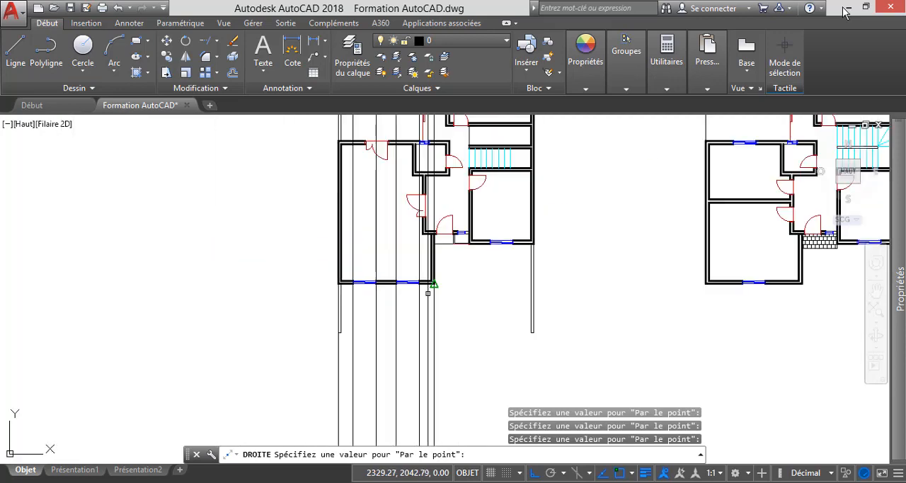
Add vertical construction lines through both edges of the ground-floor entrance door opening and of the small window beside it.
scroll(431, 273, up, 4)
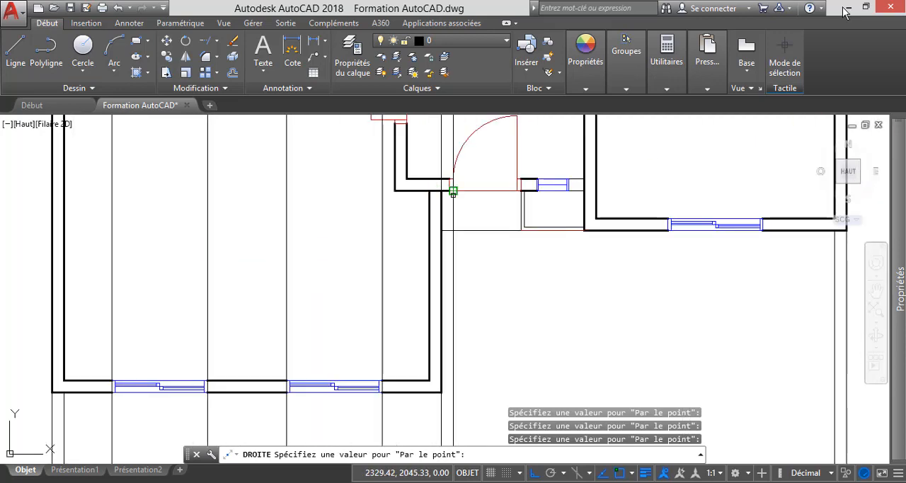
scroll(452, 192, up, 2)
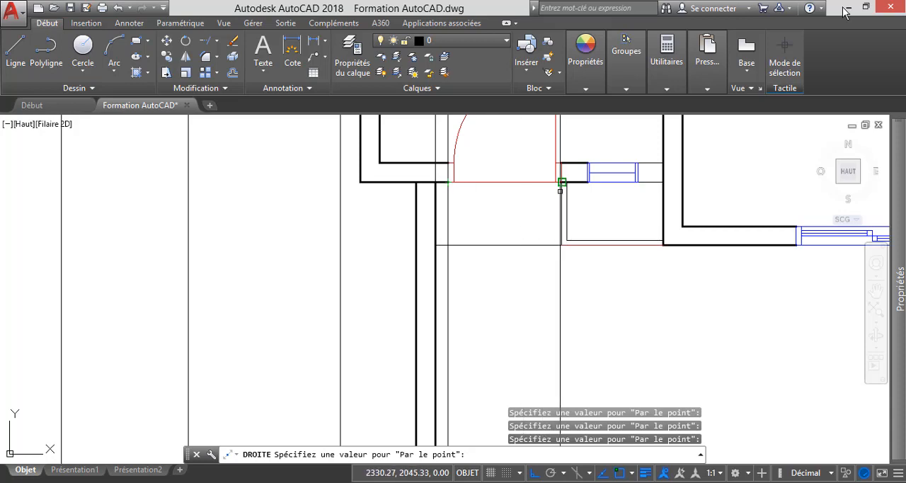
scroll(562, 185, up, 3)
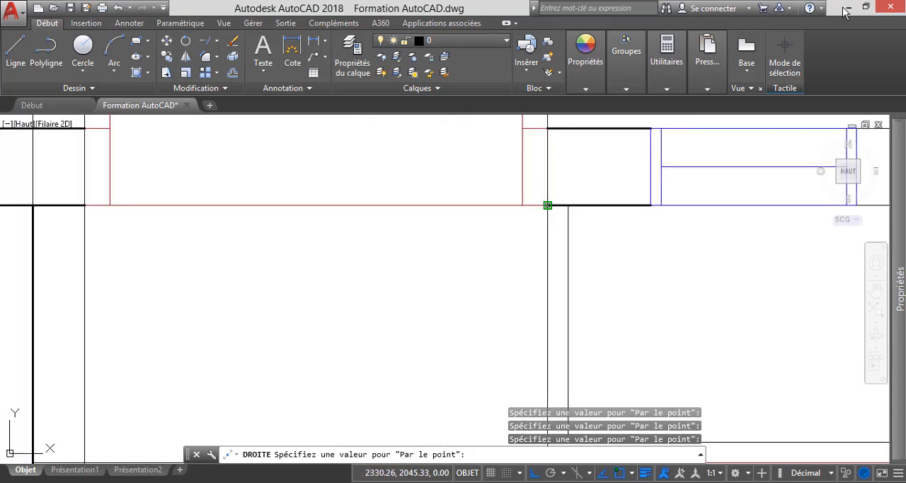
click(547, 205)
scroll(450, 226, down, 3)
scroll(490, 235, up, 2)
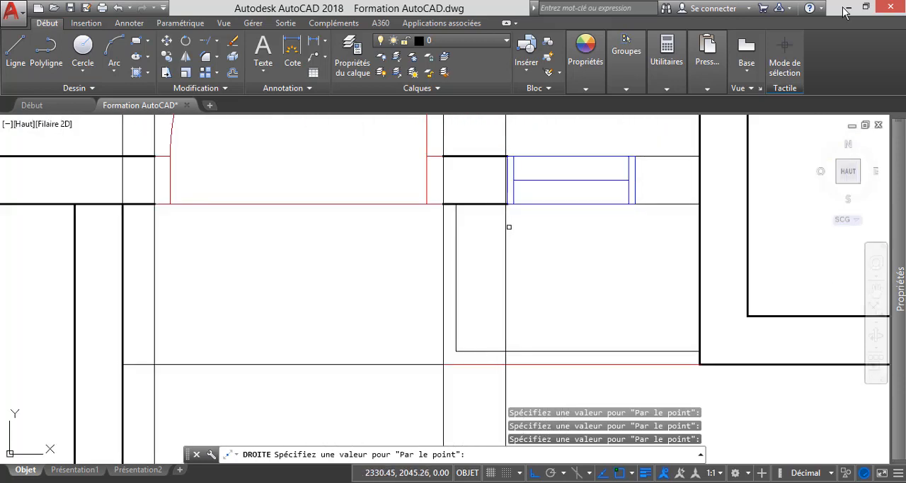
click(507, 205)
scroll(467, 209, down, 4)
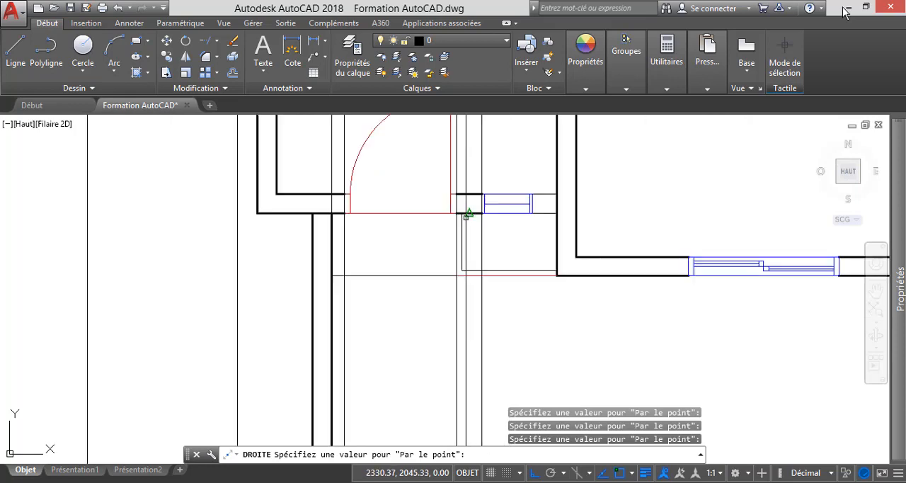
scroll(538, 215, up, 6)
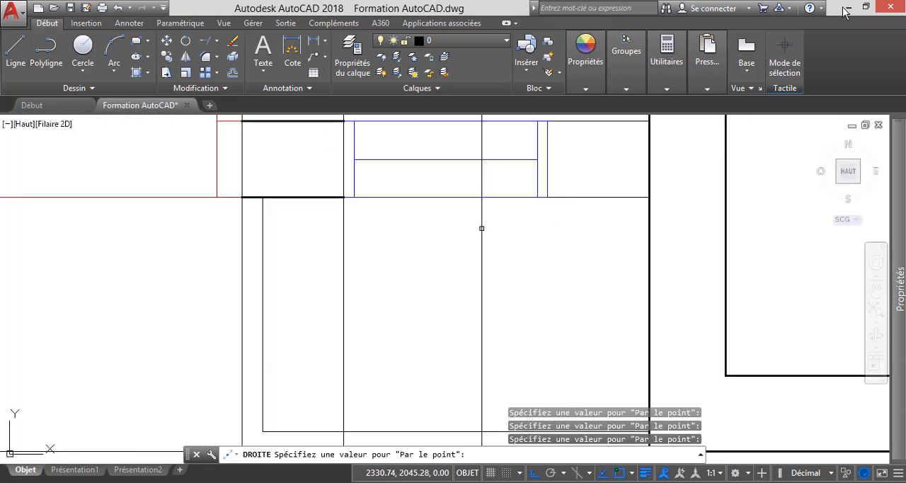
scroll(482, 228, down, 3)
scroll(521, 222, up, 3)
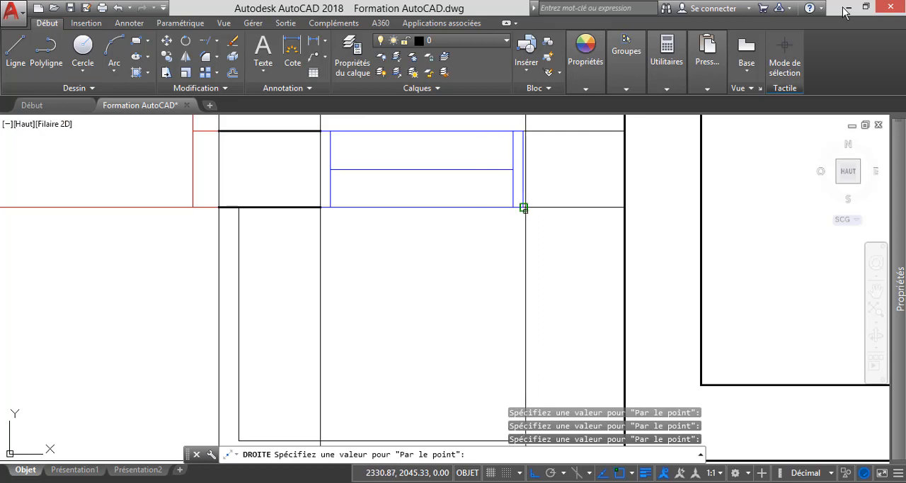
Add vertical construction lines through the right front room's two outer corners and both edges of its window, ending the command.
scroll(522, 207, down, 6)
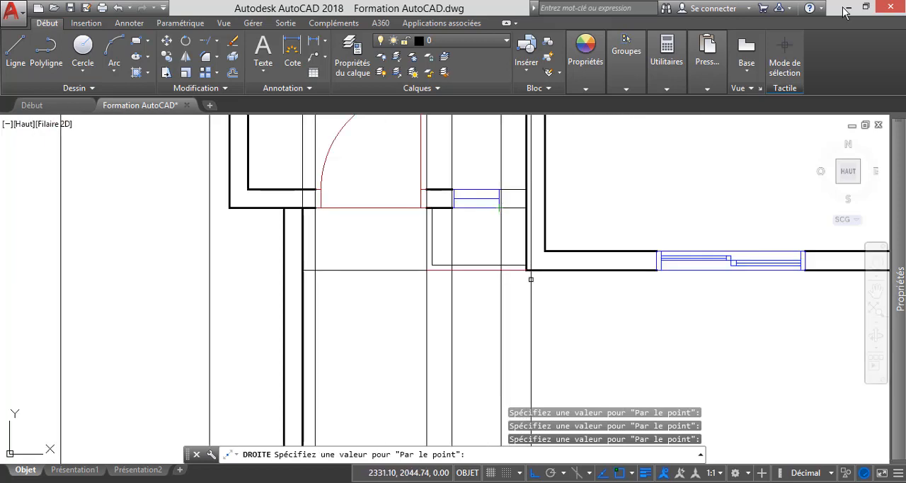
scroll(523, 276, up, 3)
scroll(519, 253, down, 3)
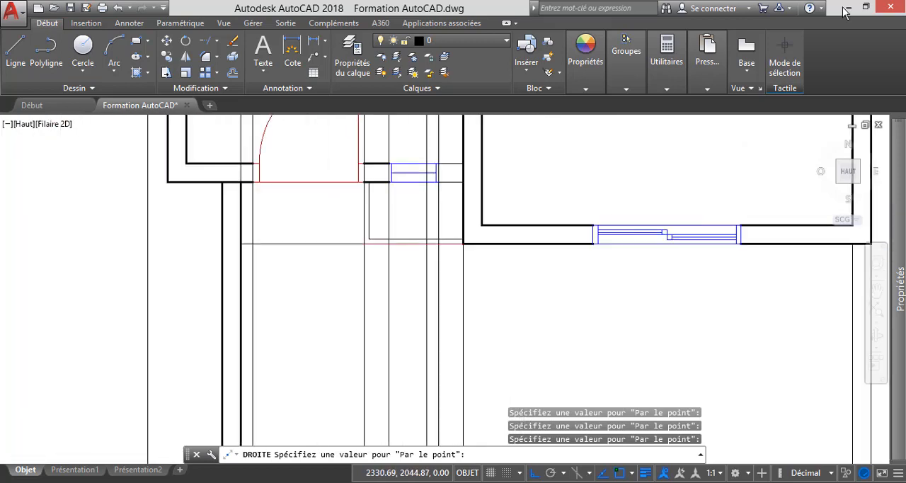
scroll(529, 239, up, 4)
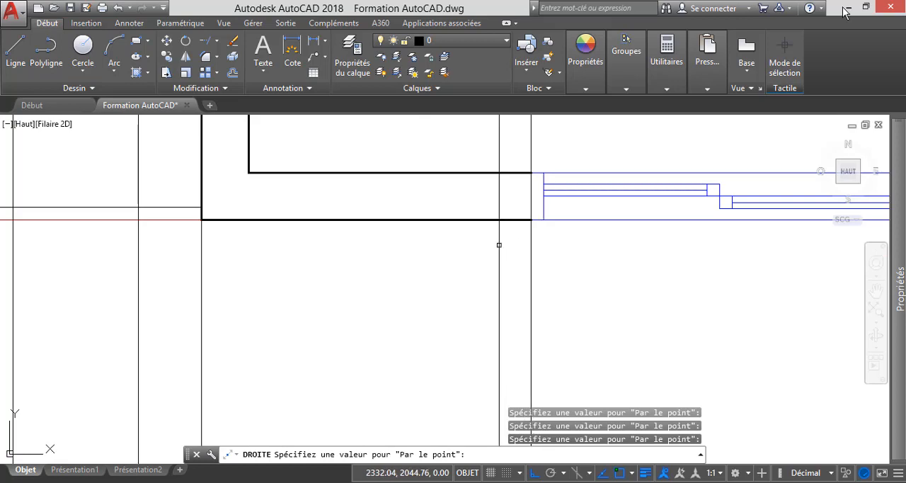
scroll(499, 245, down, 3)
scroll(521, 257, up, 5)
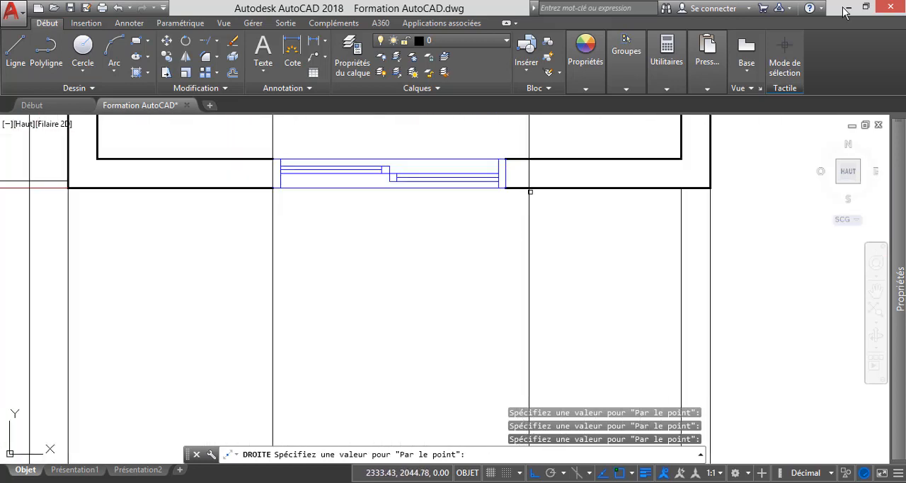
scroll(505, 188, down, 4)
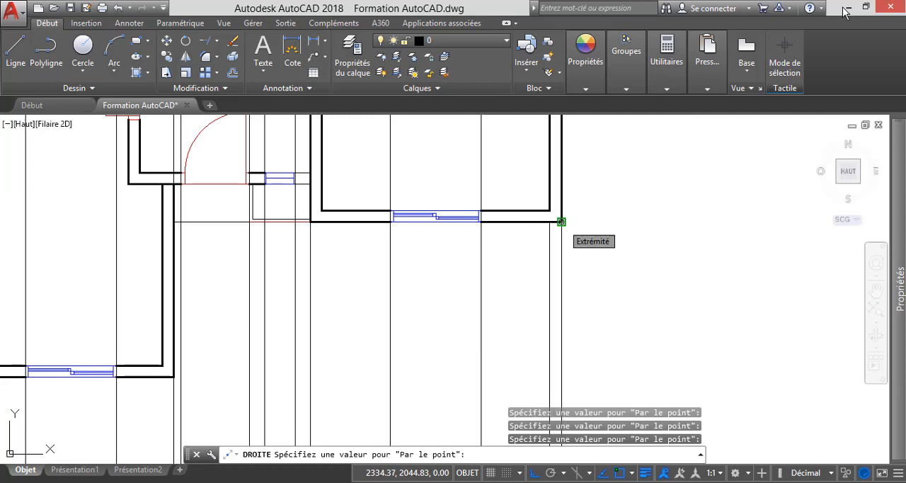
scroll(441, 283, down, 4)
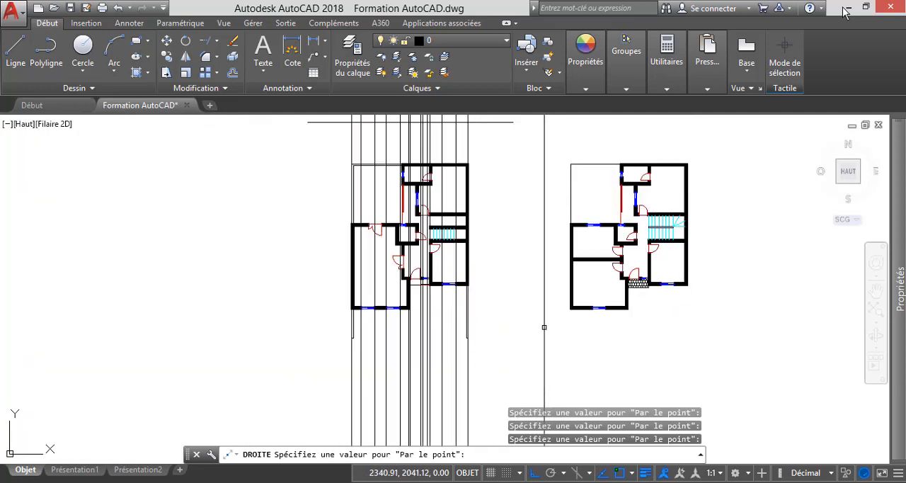
scroll(468, 347, down, 2)
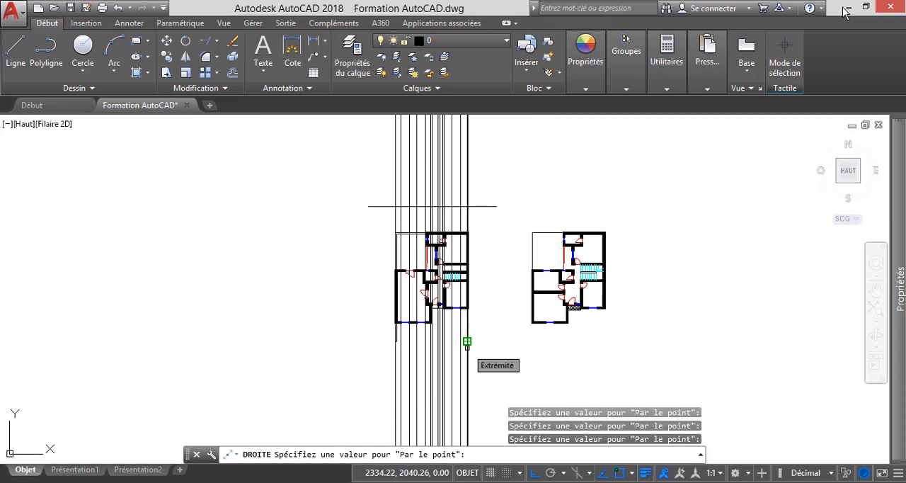
key(Escape)
Offset the horizontal base line of the elevation upward by a distance of 3, ending the command.
scroll(421, 336, up, 3)
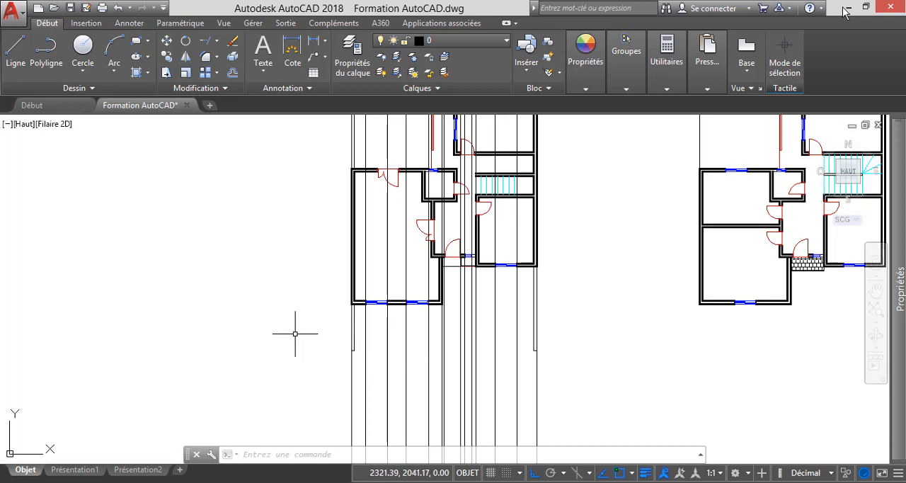
scroll(371, 354, down, 5)
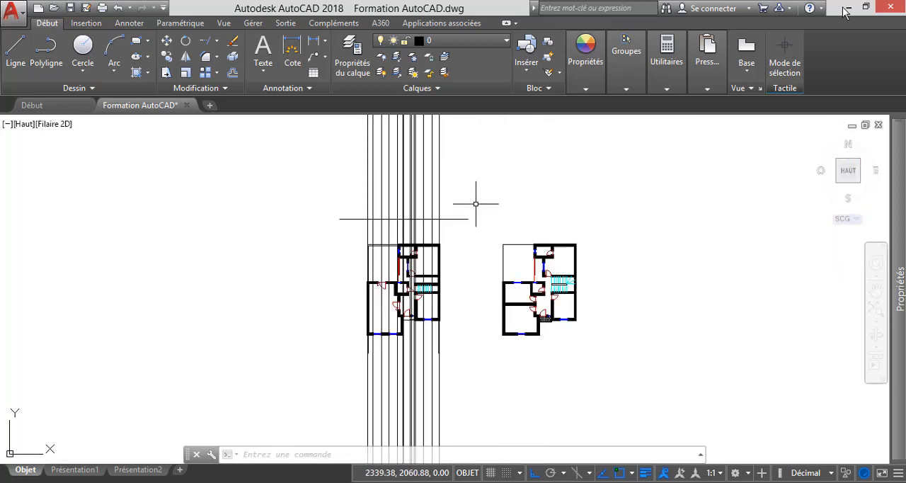
scroll(474, 217, up, 2)
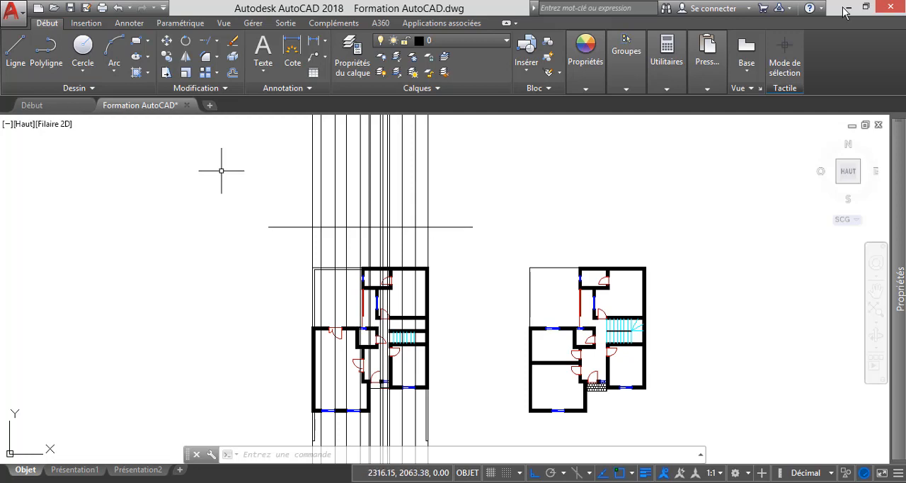
click(232, 72)
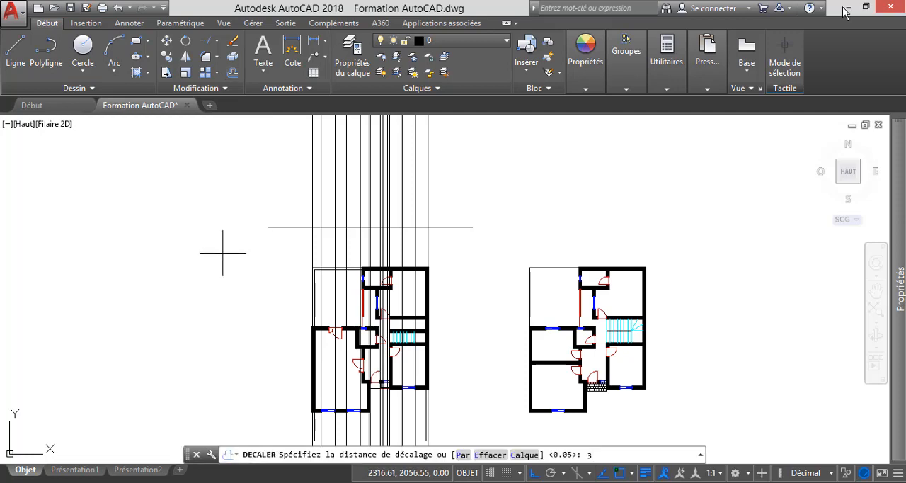
text(3)
key(Return)
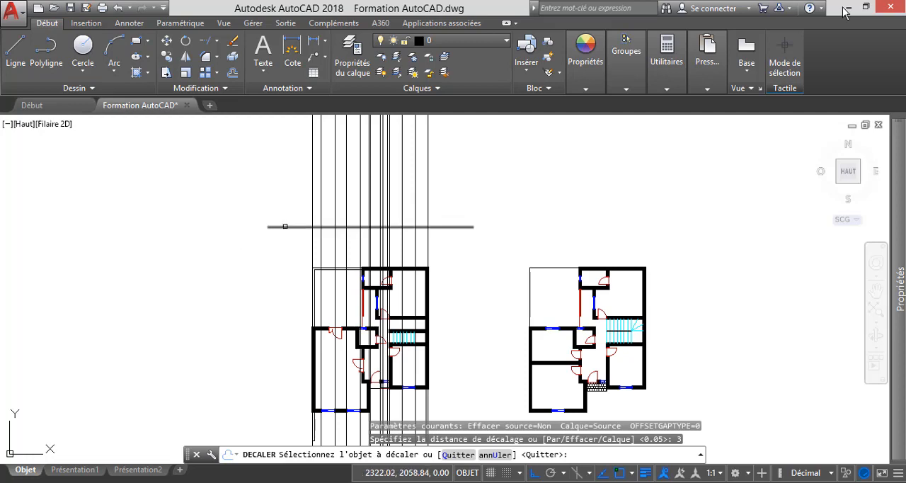
click(285, 227)
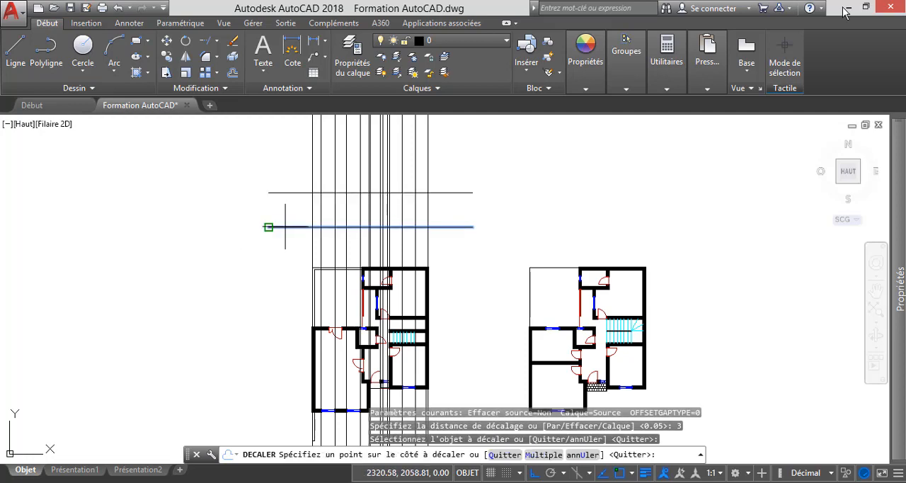
click(260, 151)
scroll(285, 173, up, 2)
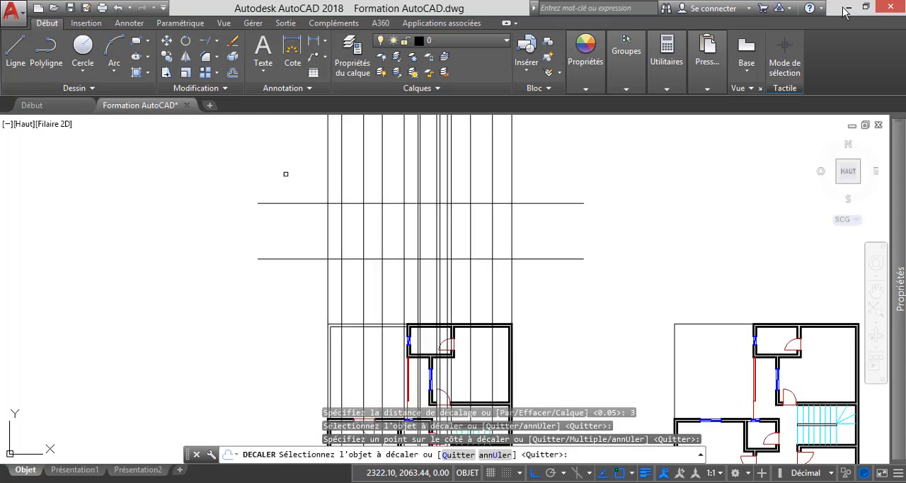
key(Escape)
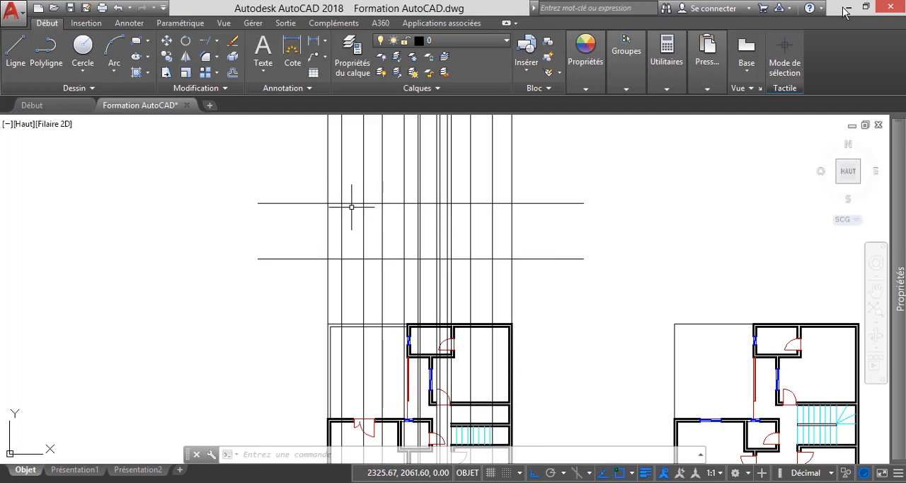
Examine how the vertical construction lines run from the ground-floor front windows and walls up to the two horizontal elevation lines.
scroll(347, 210, down, 2)
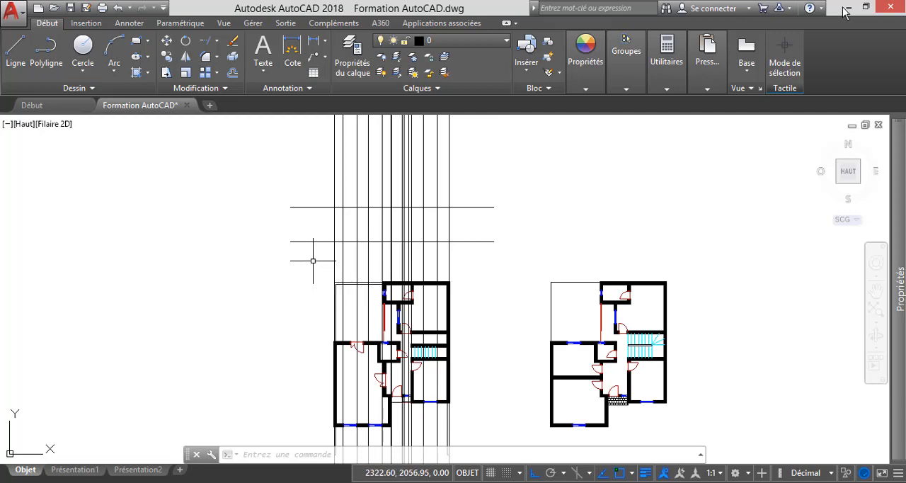
scroll(324, 268, down, 1)
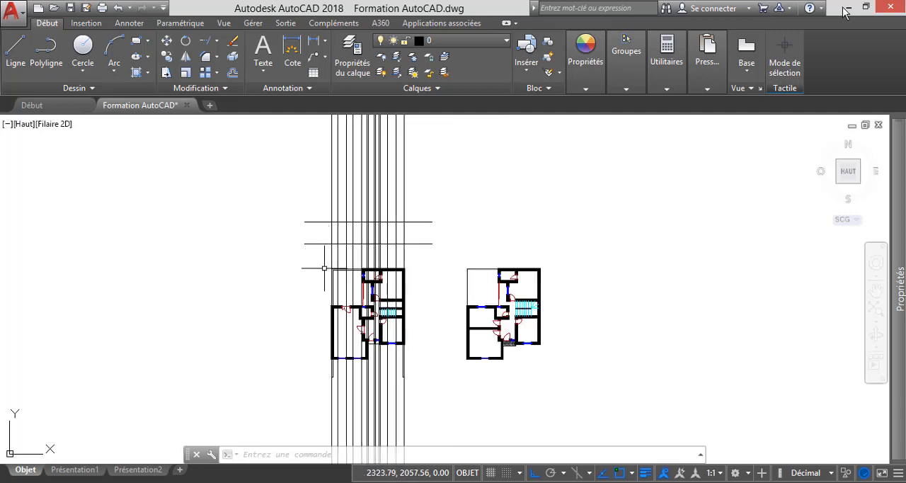
scroll(336, 366, up, 5)
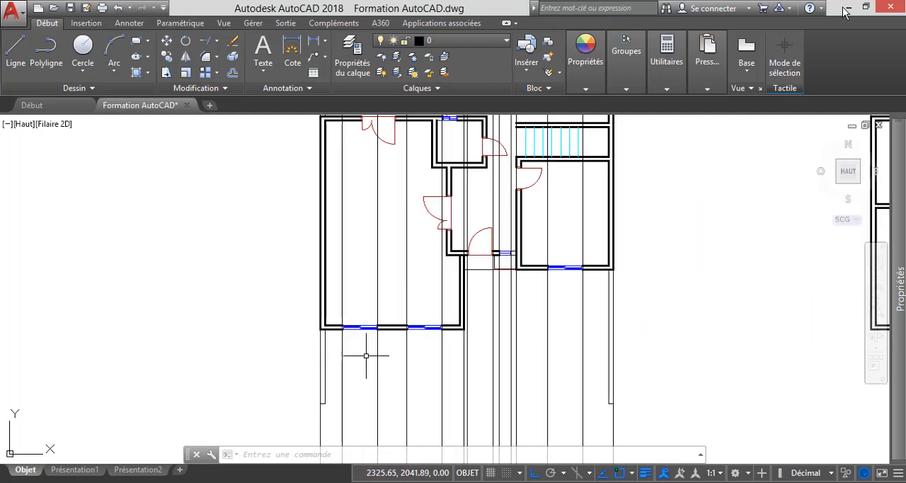
click(388, 377)
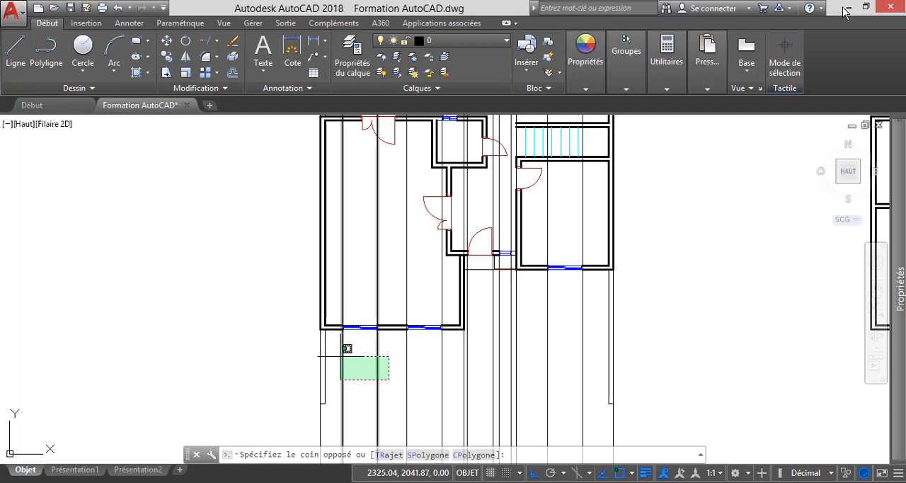
key(Escape)
key(Escape)
scroll(395, 368, down, 4)
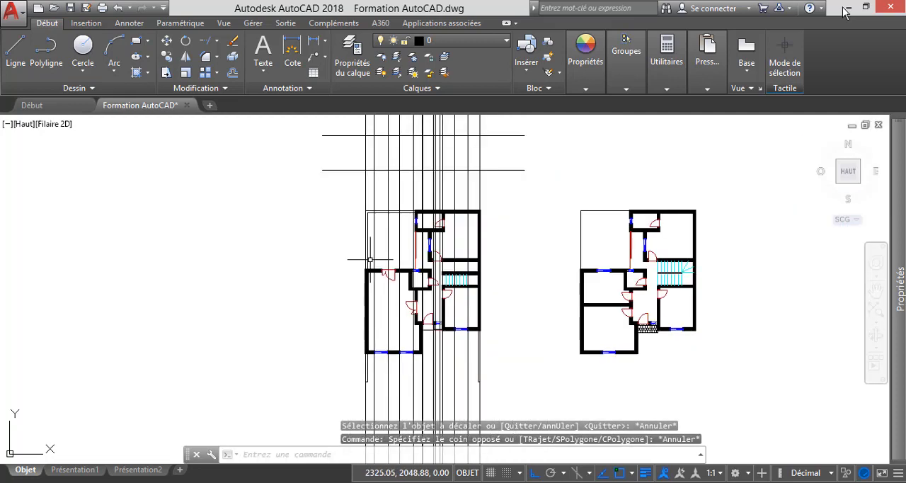
scroll(378, 159, up, 3)
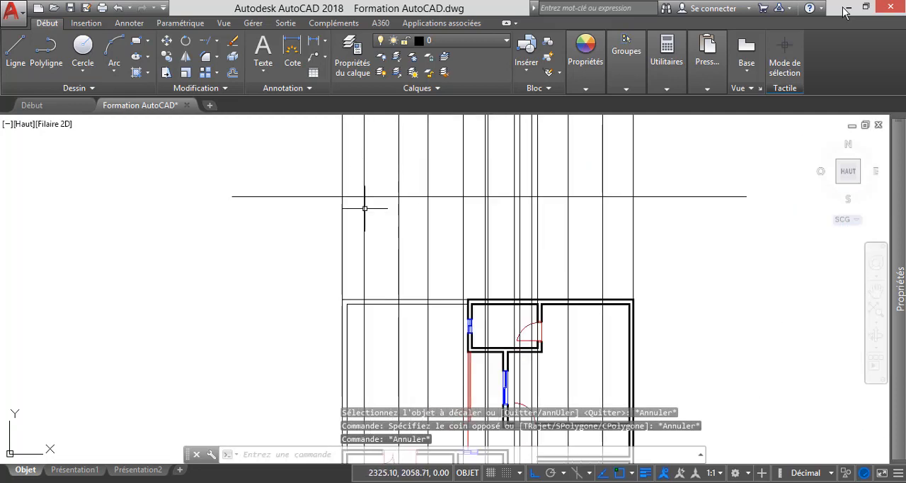
scroll(365, 209, down, 3)
key(Escape)
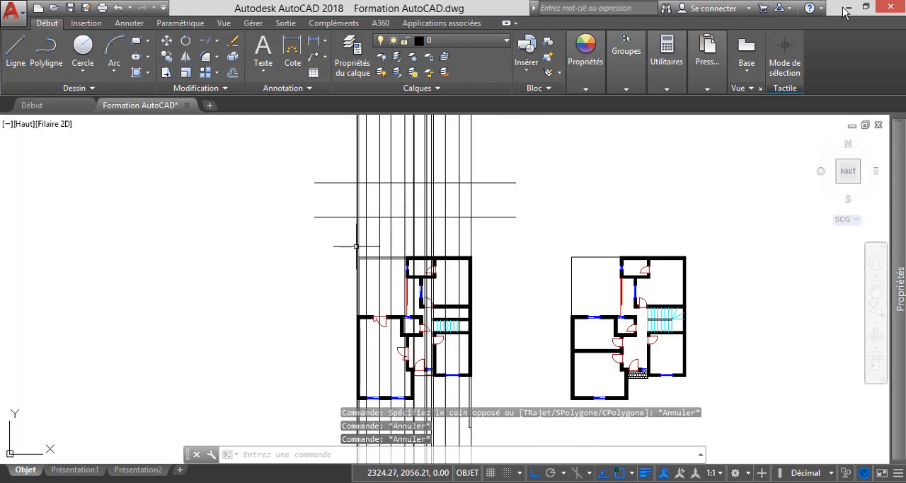
scroll(350, 347, down, 2)
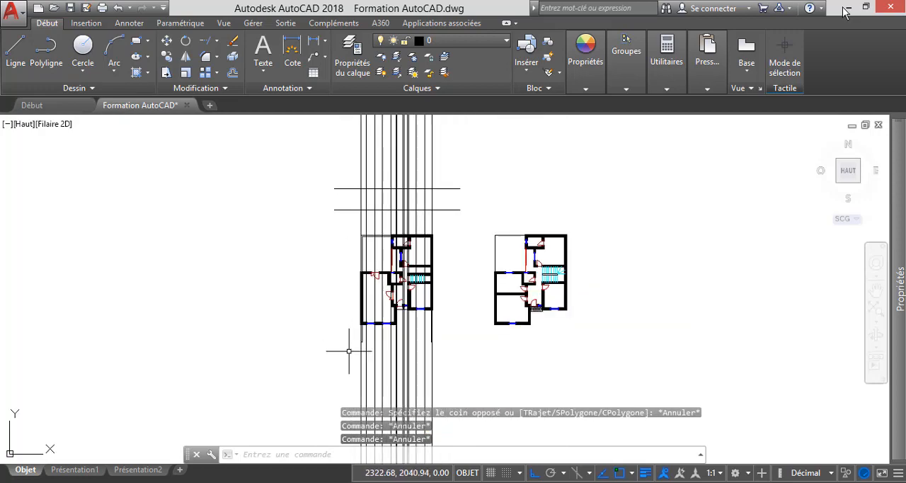
scroll(360, 332, up, 4)
scroll(357, 329, down, 4)
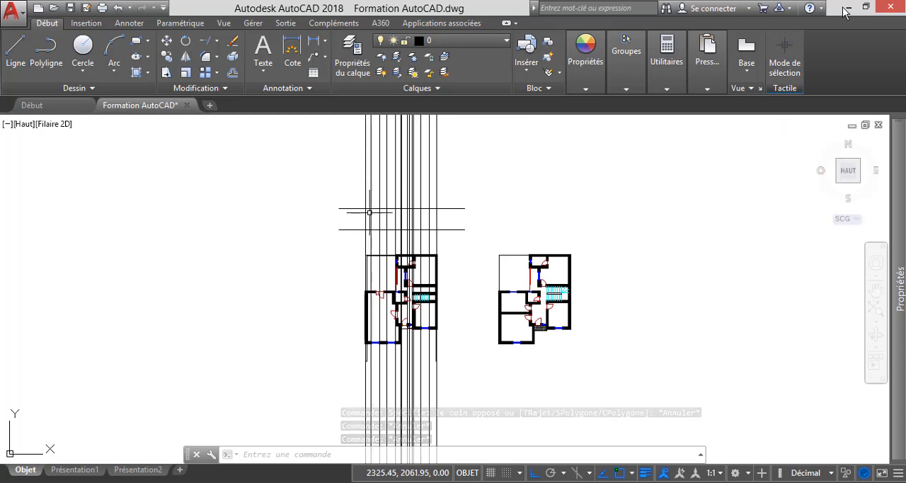
scroll(364, 205, up, 2)
click(217, 41)
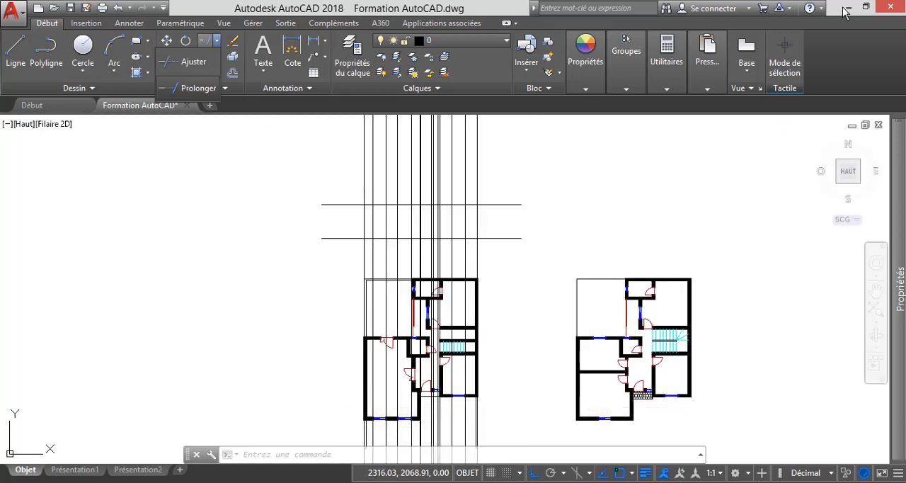
click(190, 61)
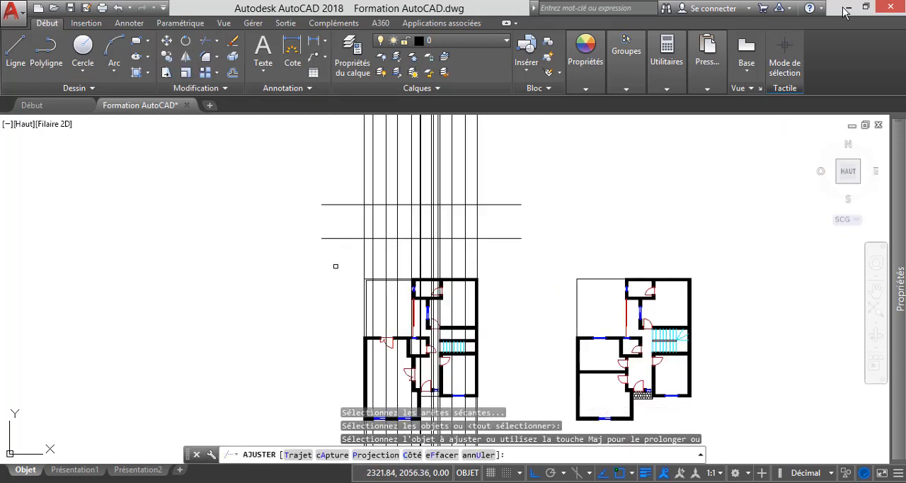
key(Escape)
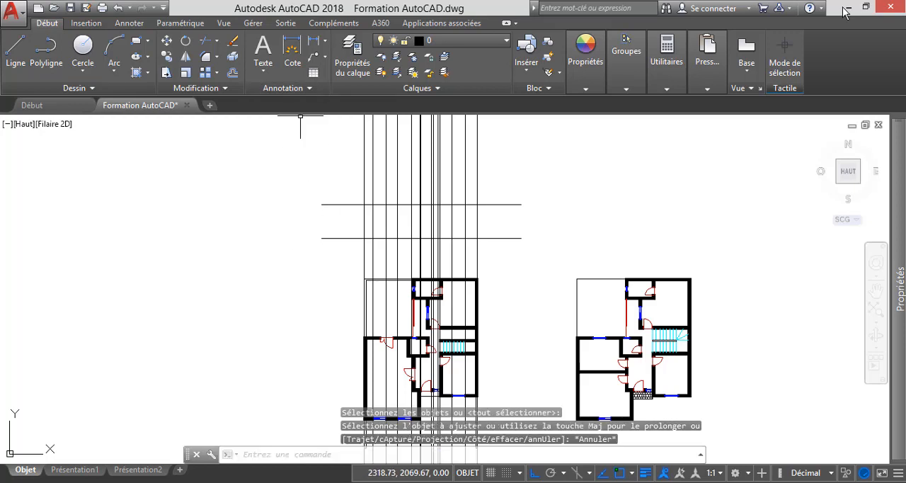
Trim the leftmost vertical construction line below the horizontal base line, using the base line as the cutting edge.
click(217, 41)
click(190, 62)
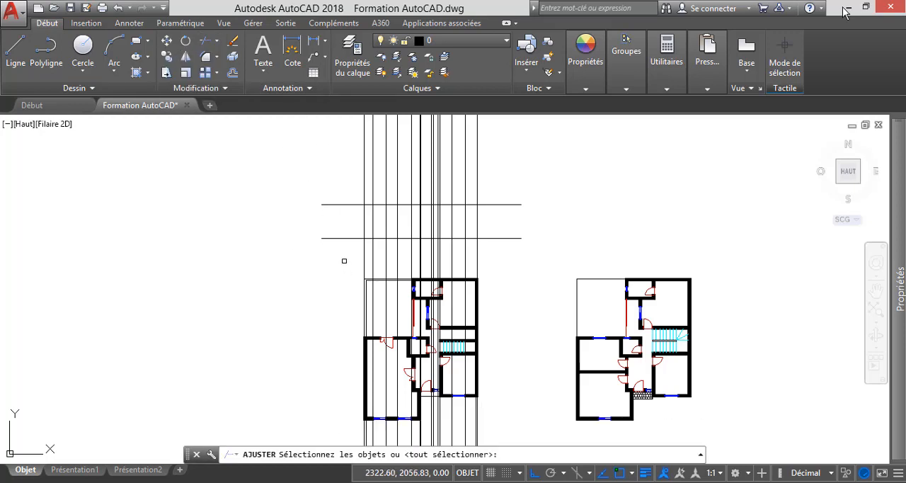
scroll(343, 260, up, 3)
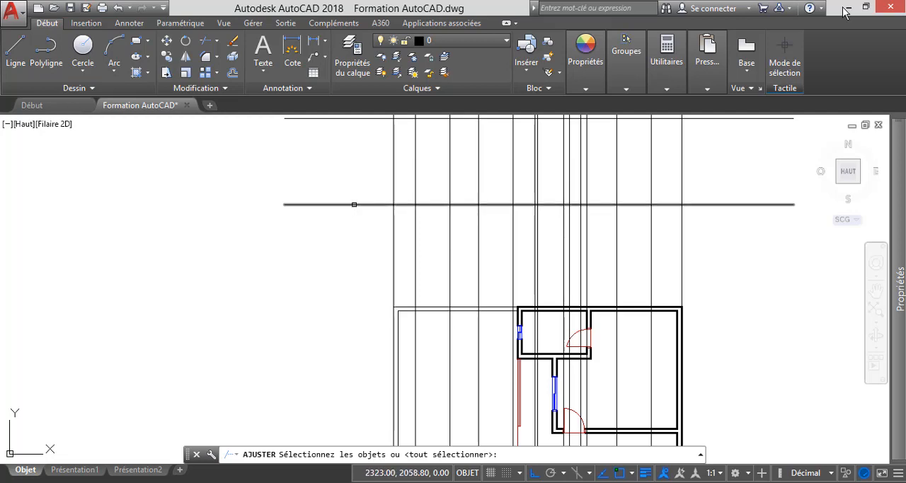
click(354, 204)
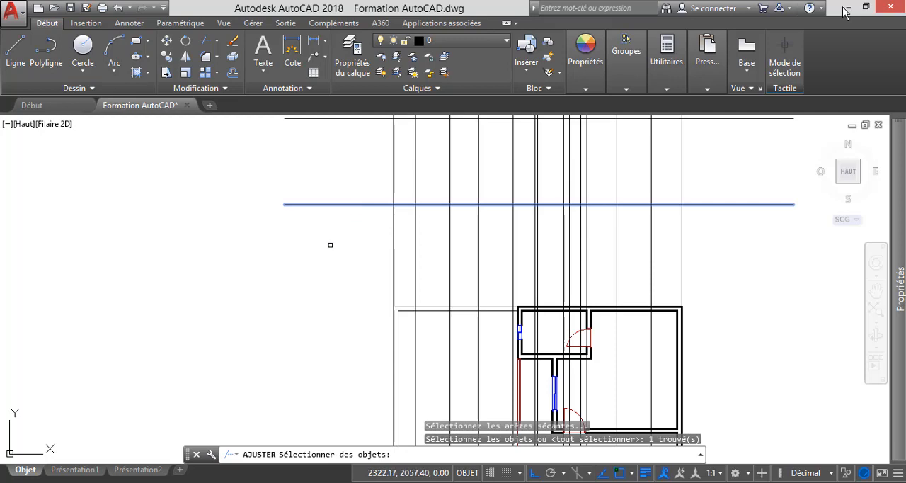
key(Return)
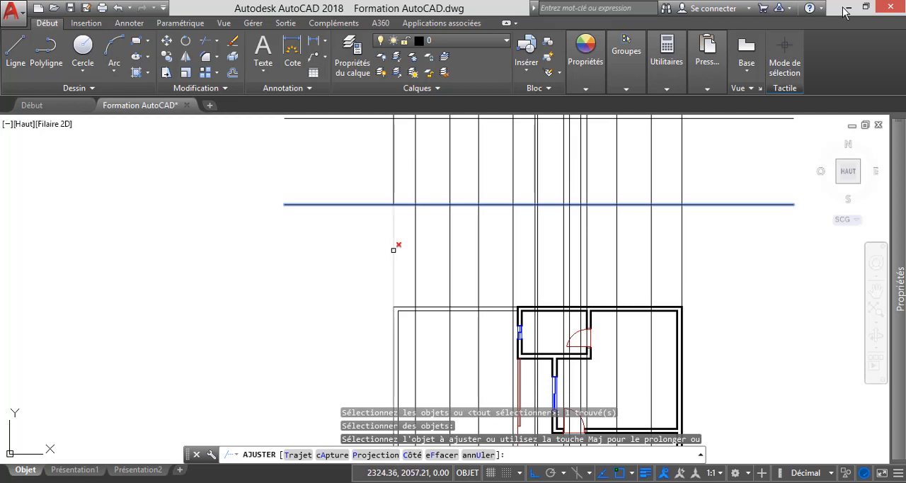
click(393, 249)
scroll(351, 279, down, 4)
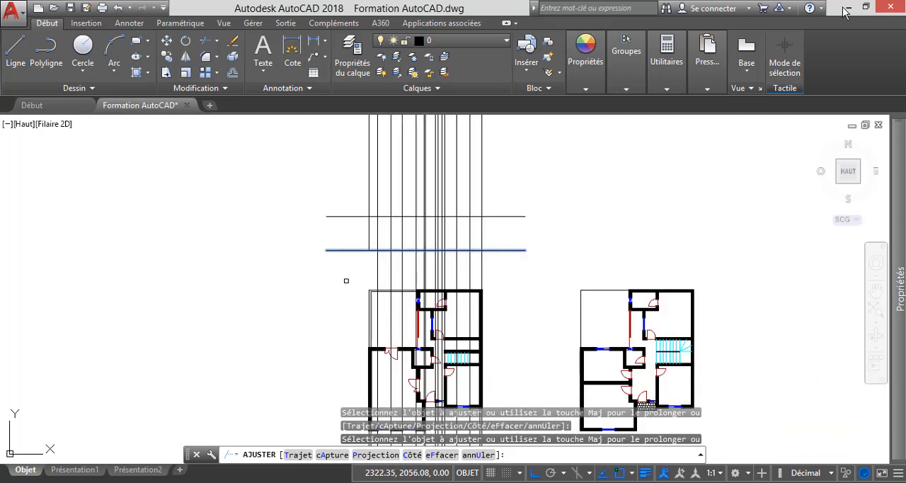
key(Escape)
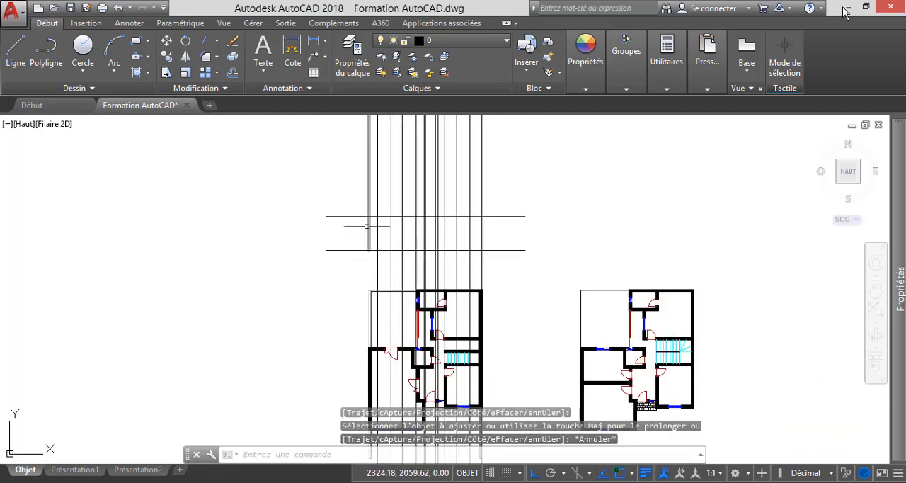
Trim the leftmost vertical construction line above the upper horizontal line, leaving only the wall edge between both horizontals.
scroll(370, 241, down, 2)
scroll(370, 321, up, 6)
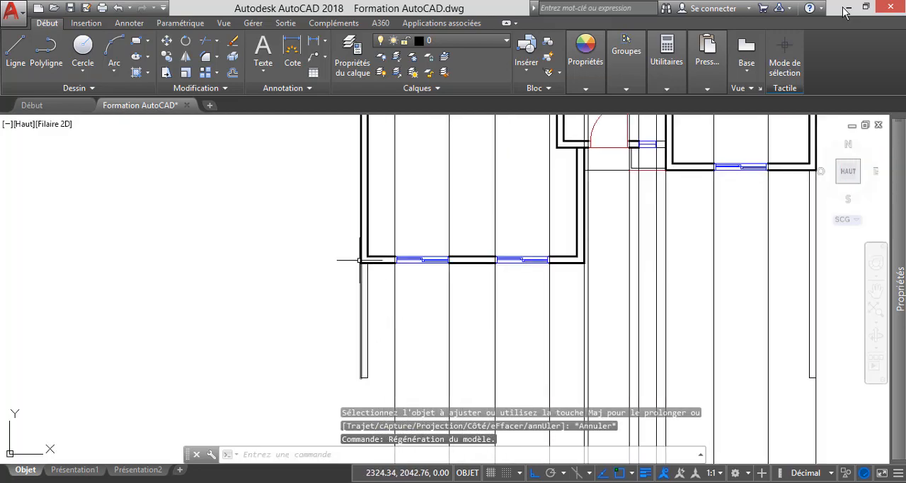
scroll(362, 298, down, 6)
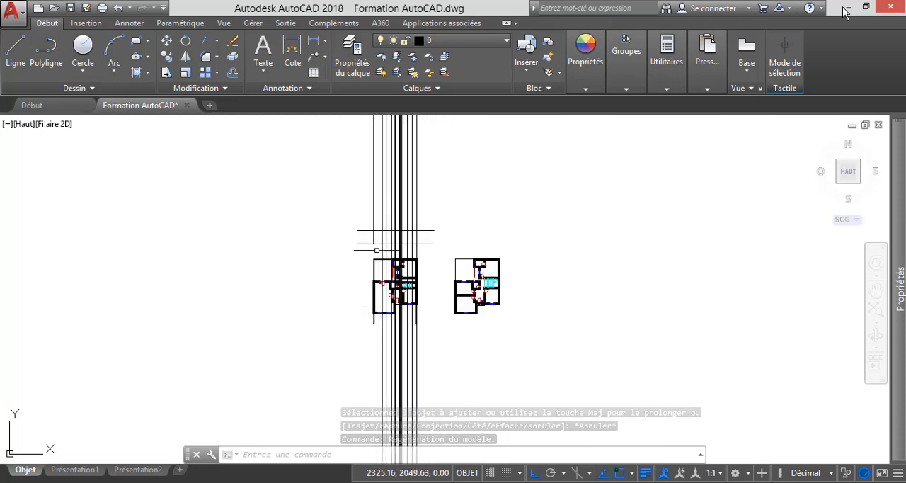
scroll(372, 247, up, 4)
click(216, 40)
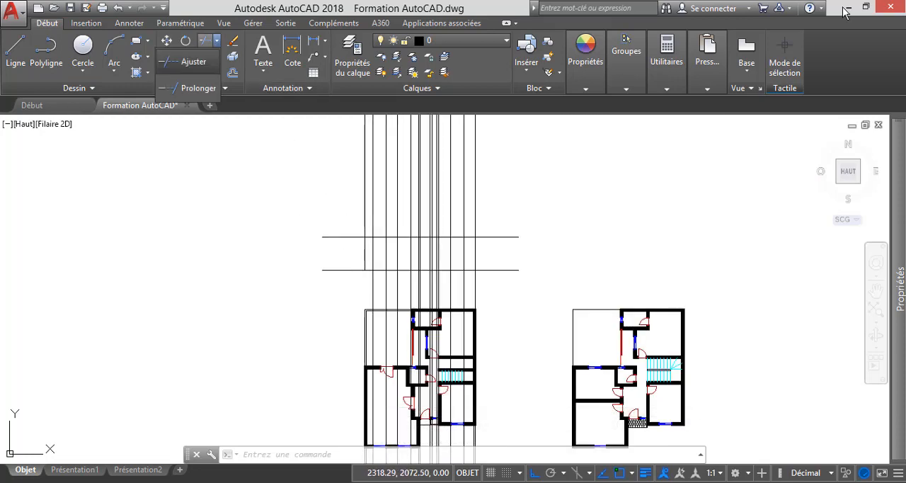
click(194, 62)
scroll(355, 244, up, 4)
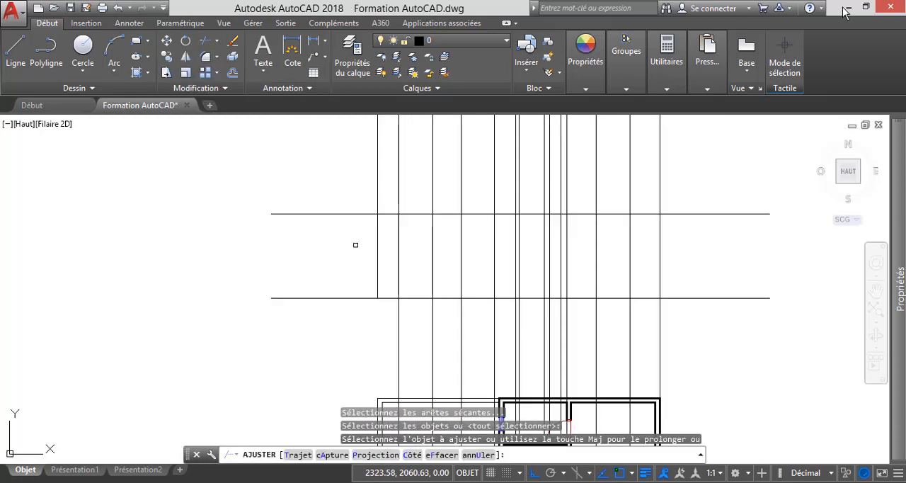
click(378, 195)
scroll(368, 216, down, 4)
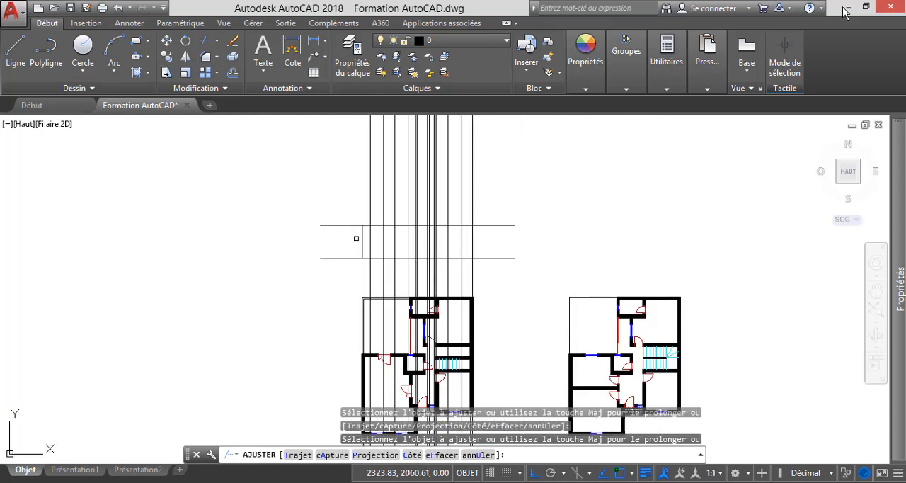
key(Escape)
scroll(391, 221, down, 4)
scroll(386, 318, up, 6)
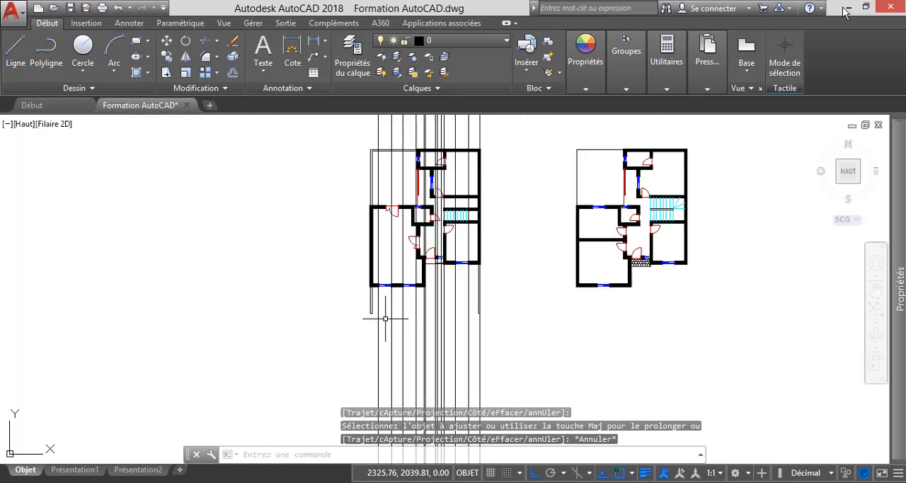
scroll(364, 276, up, 4)
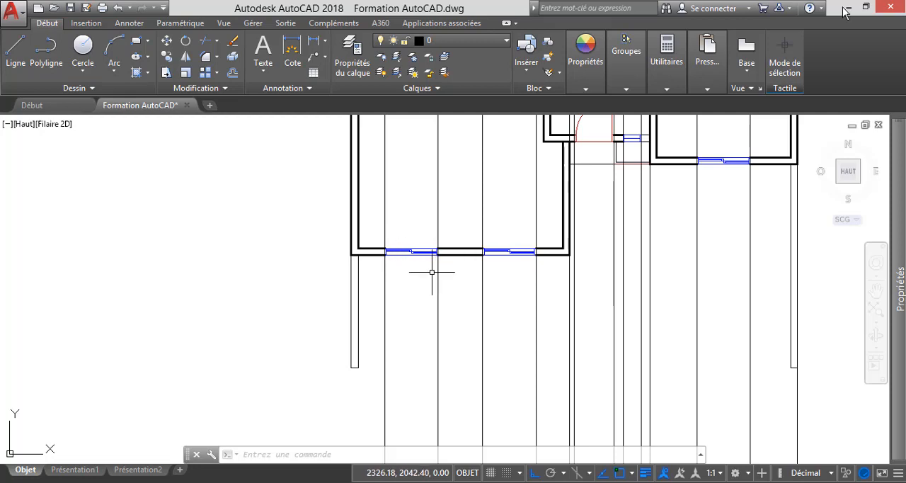
scroll(393, 302, down, 6)
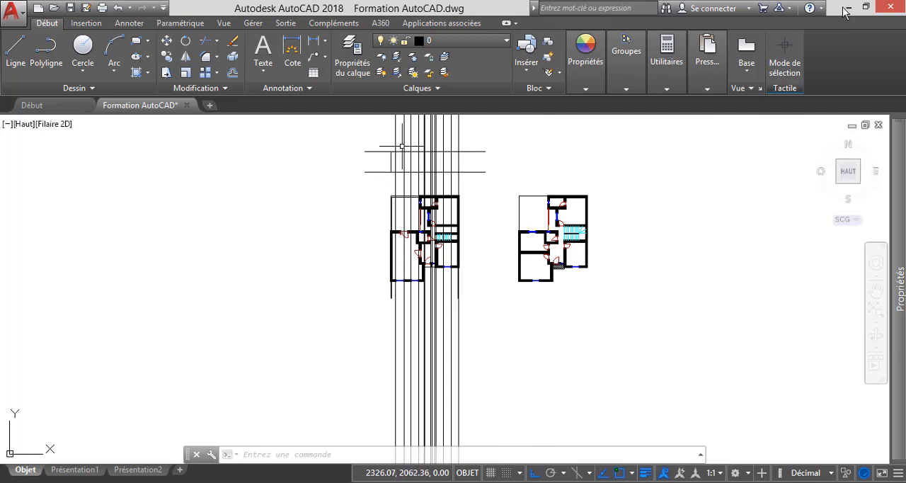
scroll(398, 159, up, 4)
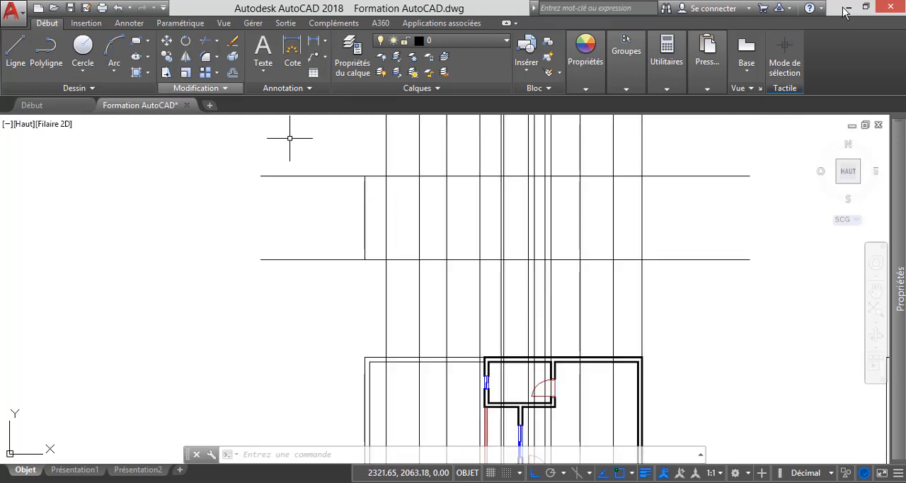
Offset the elevation's horizontal base line upward by 1 to mark the window sill height.
click(232, 73)
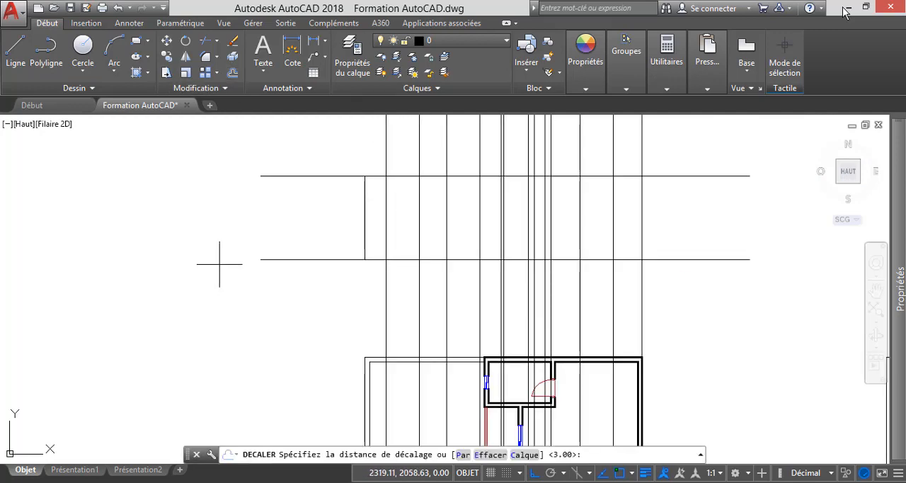
key(Return)
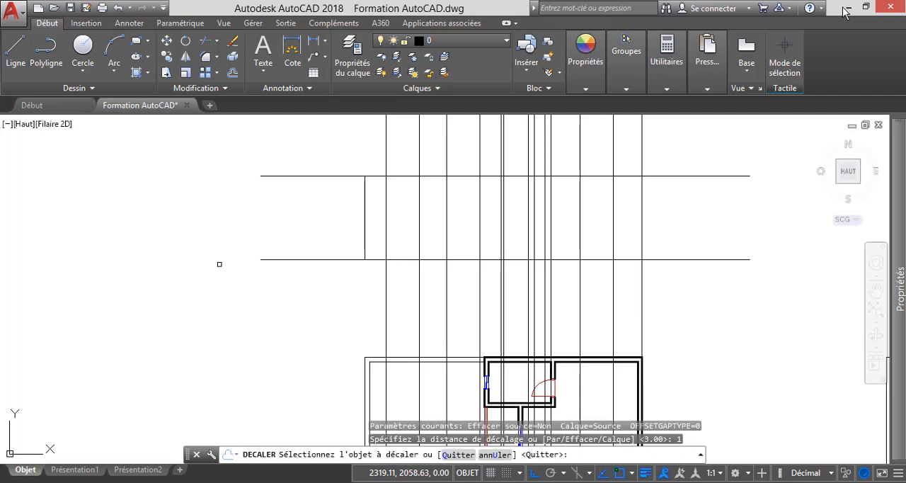
scroll(346, 273, up, 2)
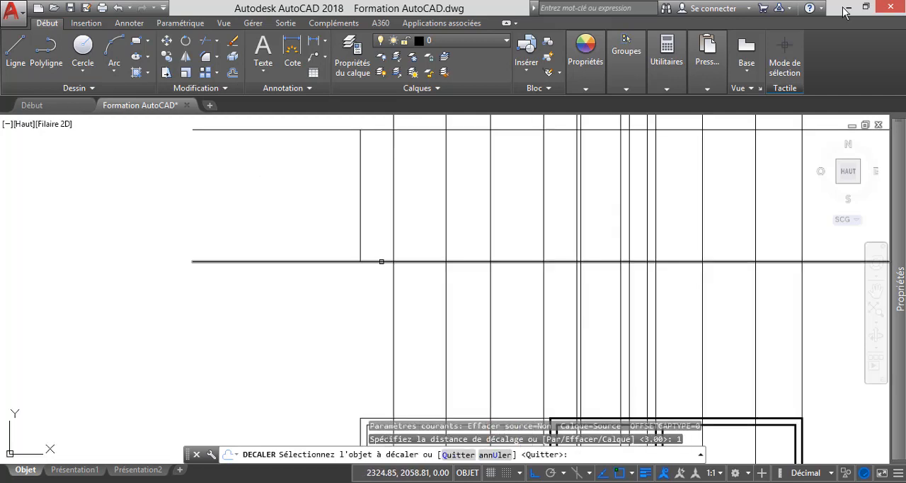
click(380, 261)
click(291, 182)
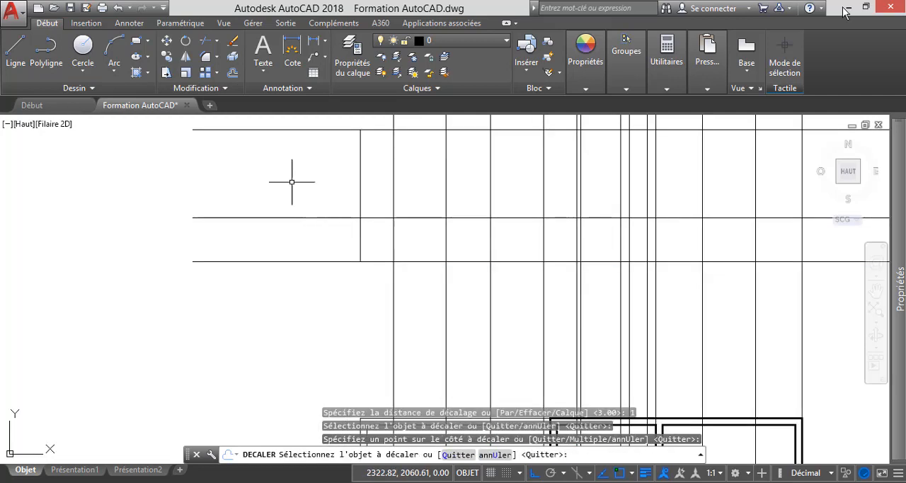
key(Escape)
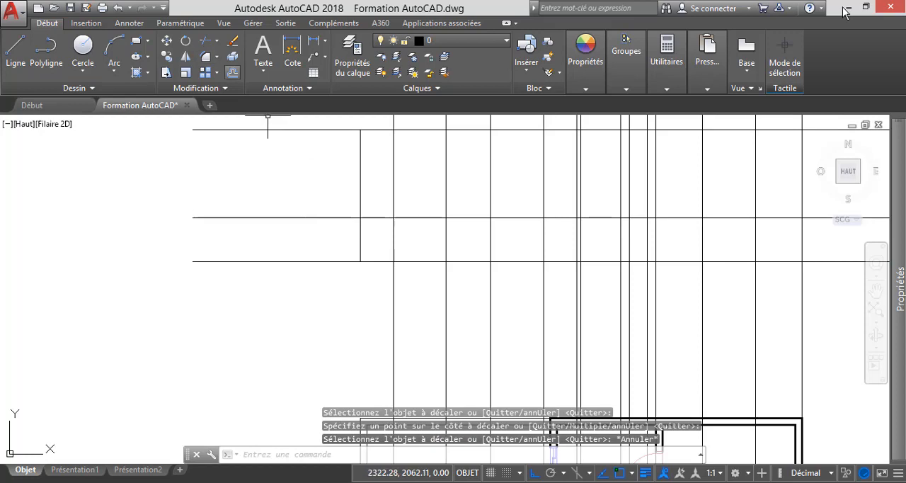
Offset the sill line upward by 1.2 to mark the top of the window, ending the command.
key(Return)
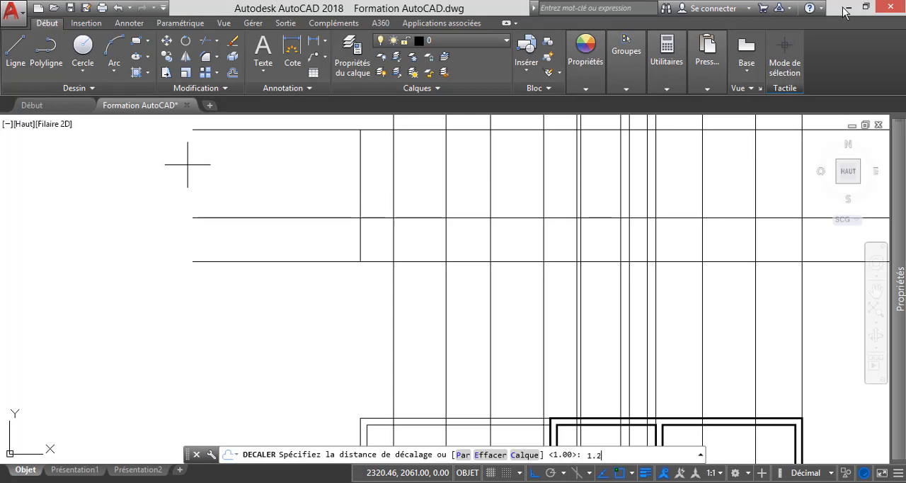
key(Return)
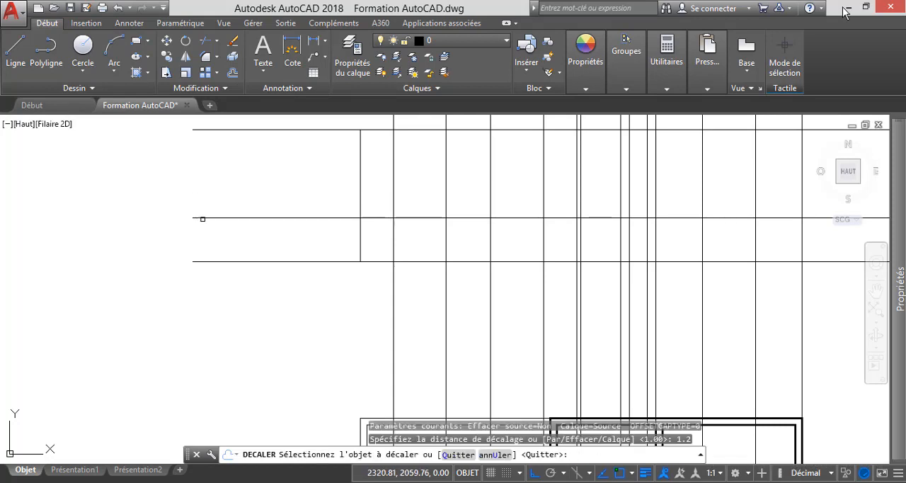
click(202, 218)
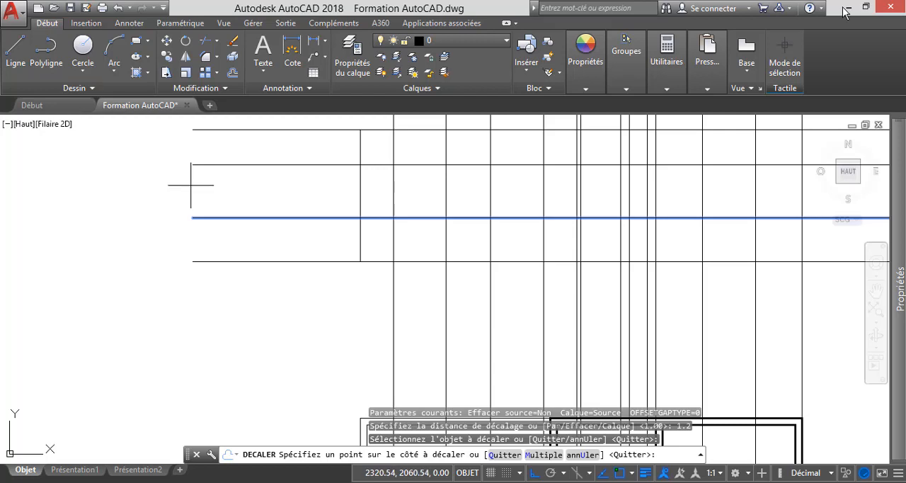
click(190, 185)
key(Escape)
key(Escape)
key(Escape)
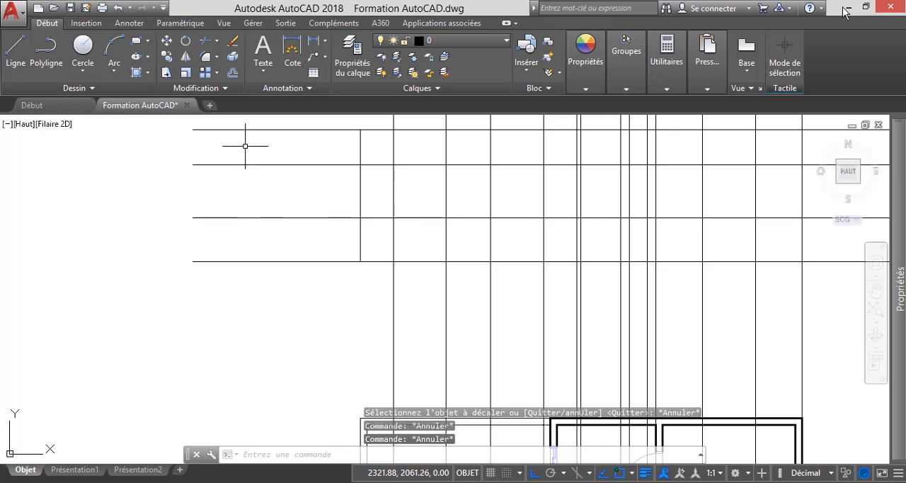
Trim the window sill and head lines outside the left wall edge, using that wall edge as the cutting edge.
click(206, 41)
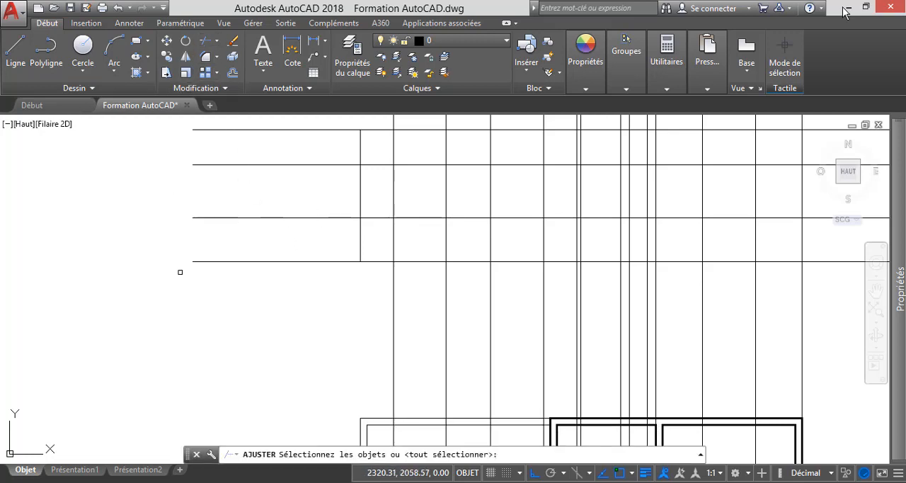
click(360, 191)
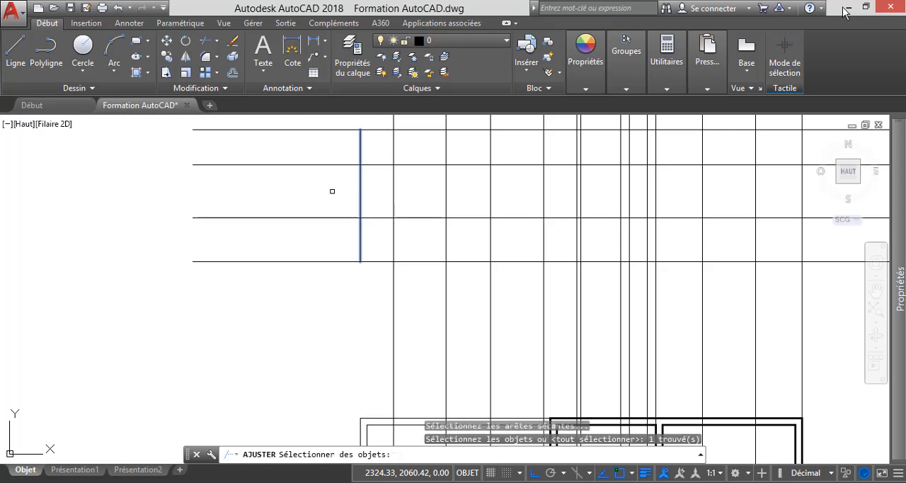
key(Return)
click(311, 236)
click(247, 155)
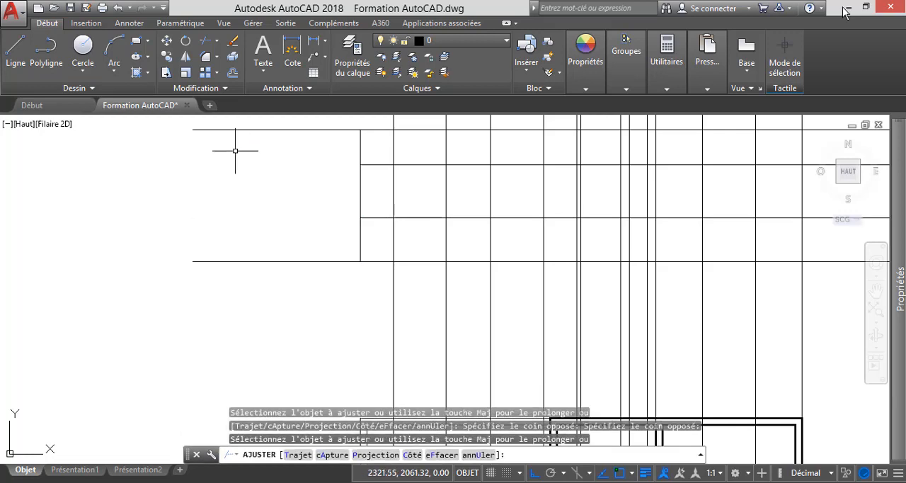
key(Escape)
Trim the sill and head lines to the right of the first window, using its right projection line as the cutting edge.
key(Return)
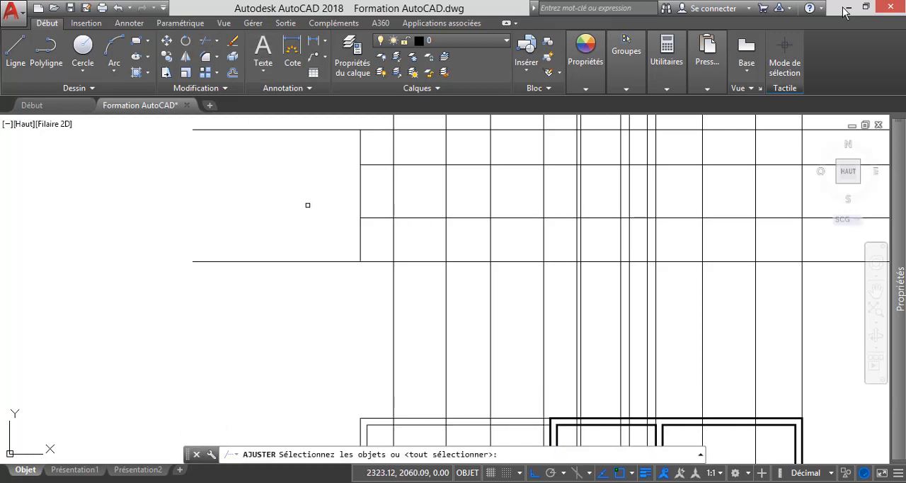
click(447, 194)
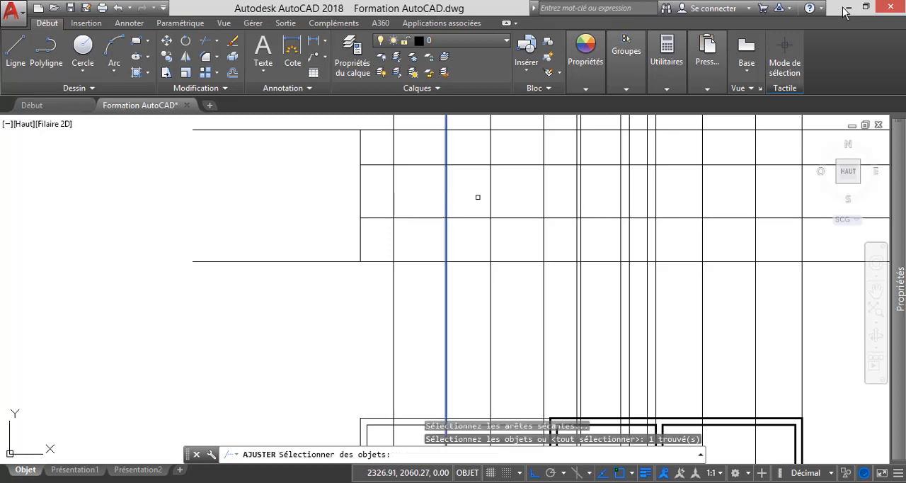
key(Return)
click(475, 233)
click(471, 162)
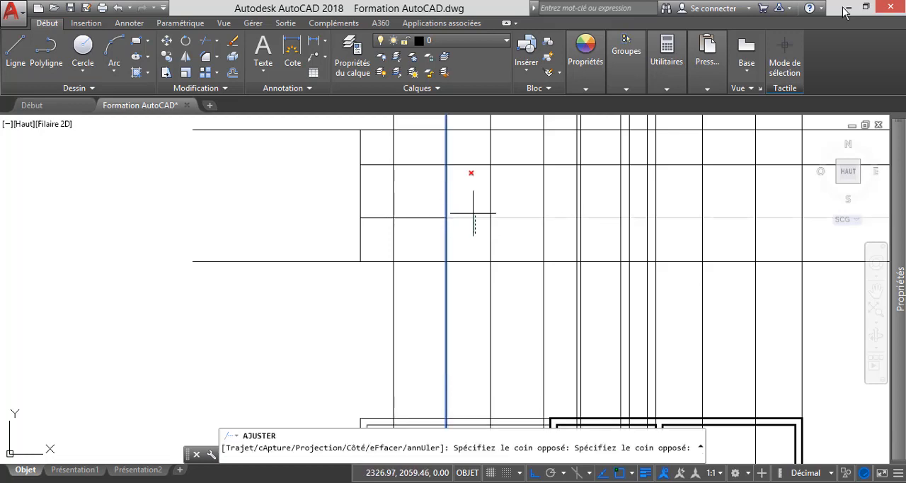
key(Escape)
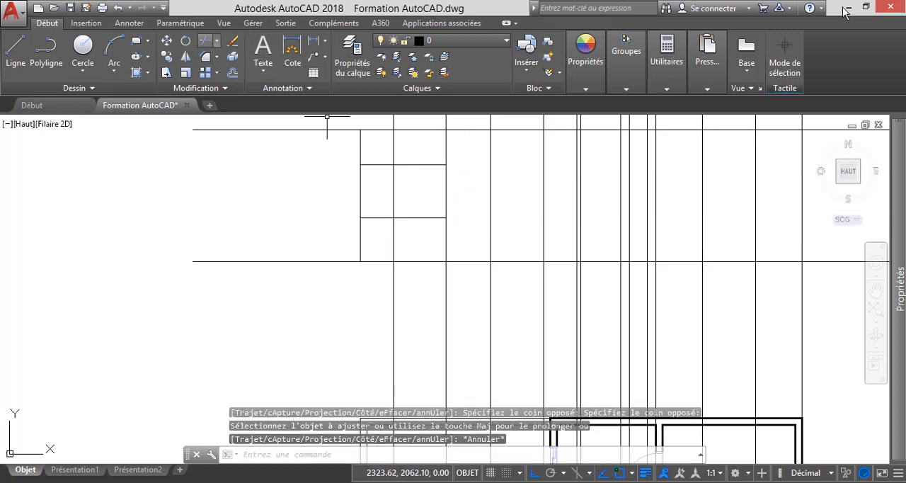
Trim the sill and head lines between the left wall edge and the first window, with all objects as cutting edges.
key(Return)
key(Return)
click(379, 238)
click(368, 179)
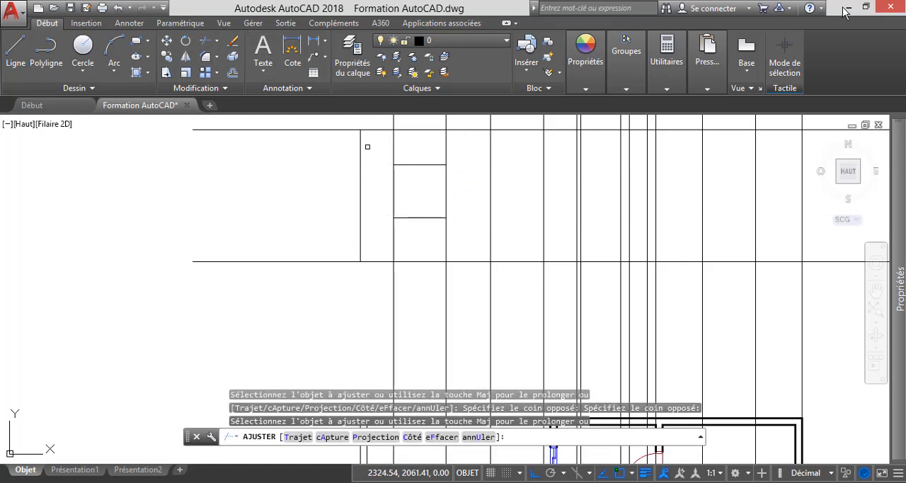
key(Escape)
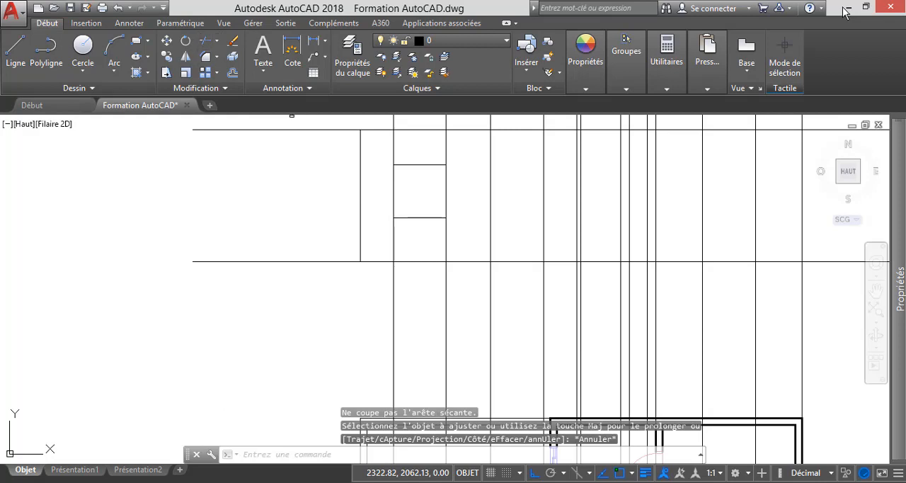
Trim the first window's two vertical projection lines between its head line and the upper horizontal line, with all objects as cutting edges.
key(Return)
key(Return)
click(462, 156)
click(375, 144)
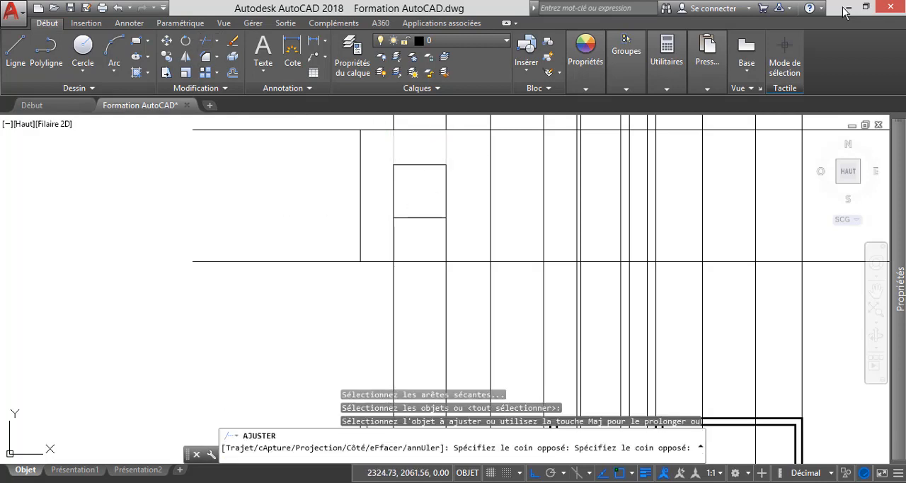
key(Escape)
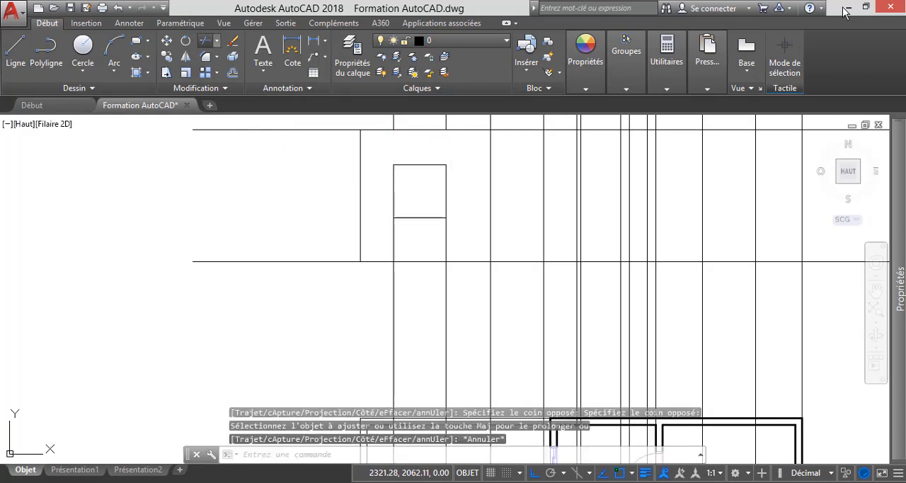
Trim the first window's two vertical projection lines below the sill, using the sill line as the cutting edge.
key(Return)
click(413, 217)
key(Return)
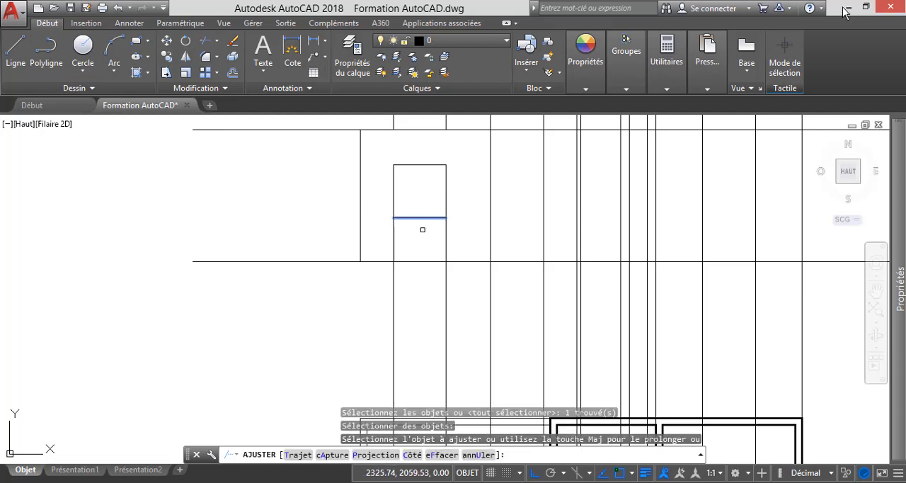
click(444, 225)
click(377, 245)
key(Escape)
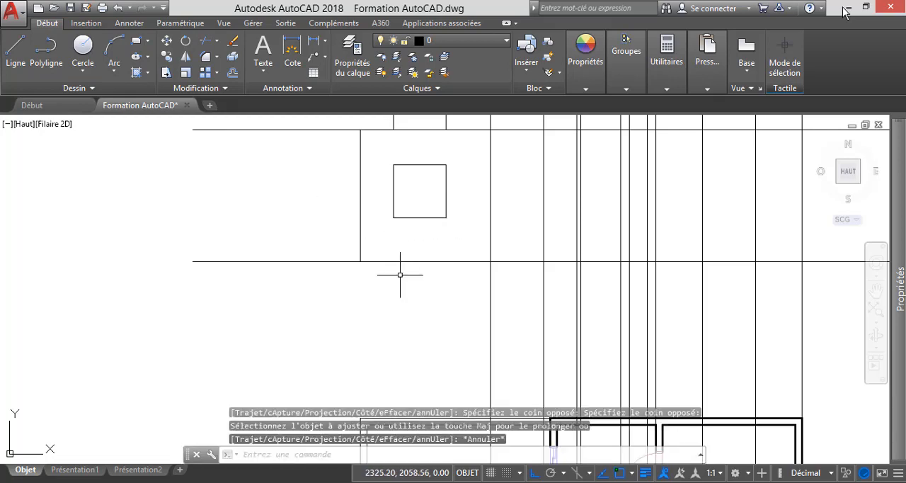
Delete the two leftover vertical projection lines of the first window above the upper horizontal line.
scroll(400, 275, down, 4)
click(440, 206)
click(389, 176)
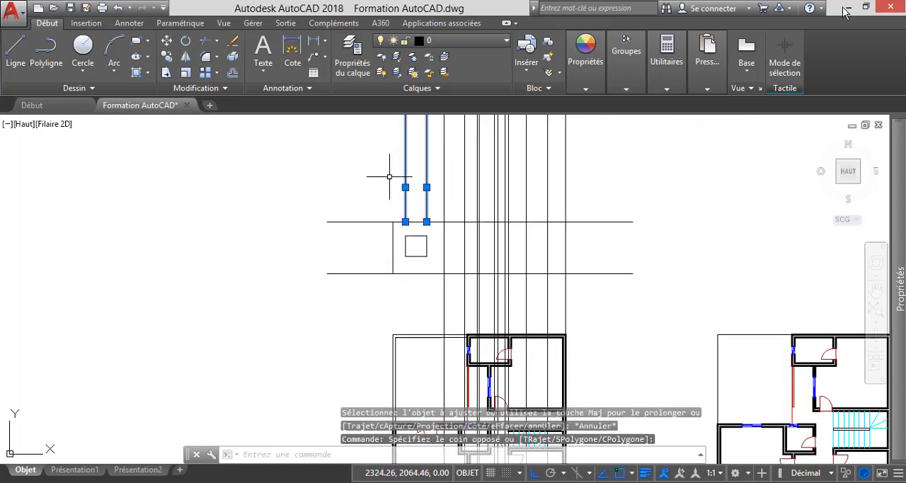
key(Delete)
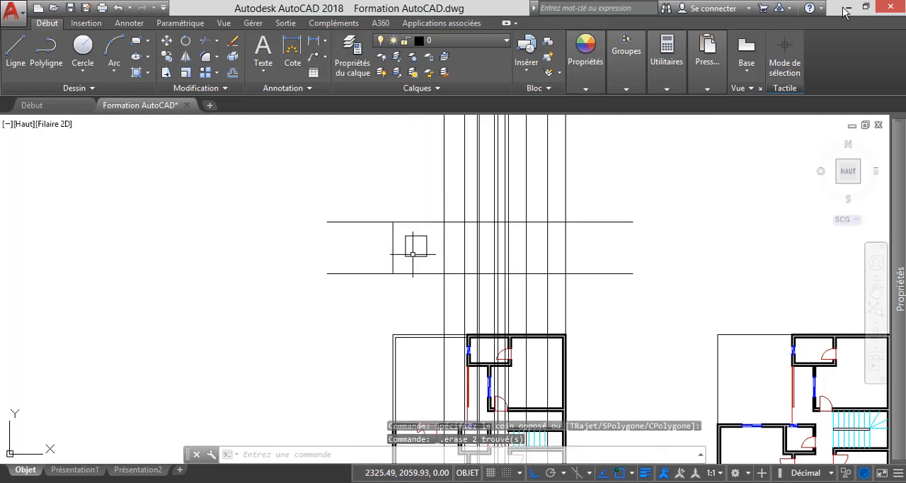
Compare the window outline on the elevation with the front windows on the ground-floor plan.
scroll(422, 269, up, 2)
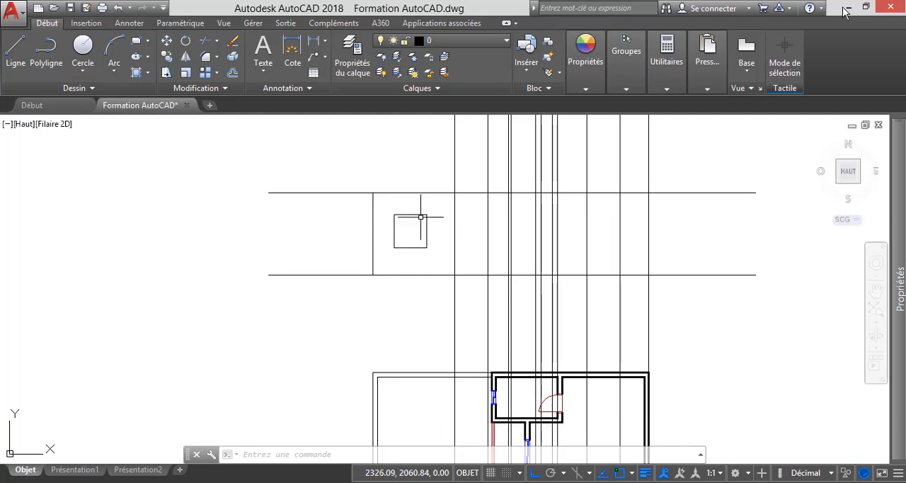
scroll(424, 246, down, 4)
scroll(416, 421, up, 5)
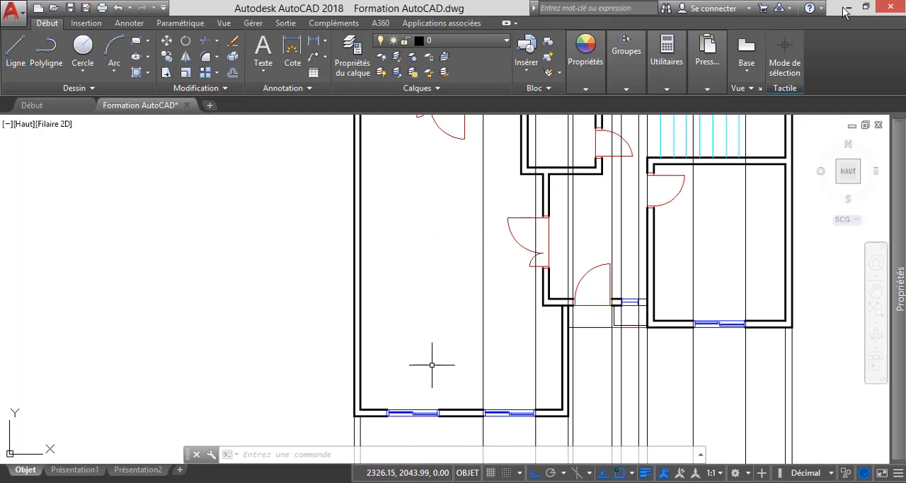
scroll(430, 362, down, 6)
scroll(459, 183, up, 4)
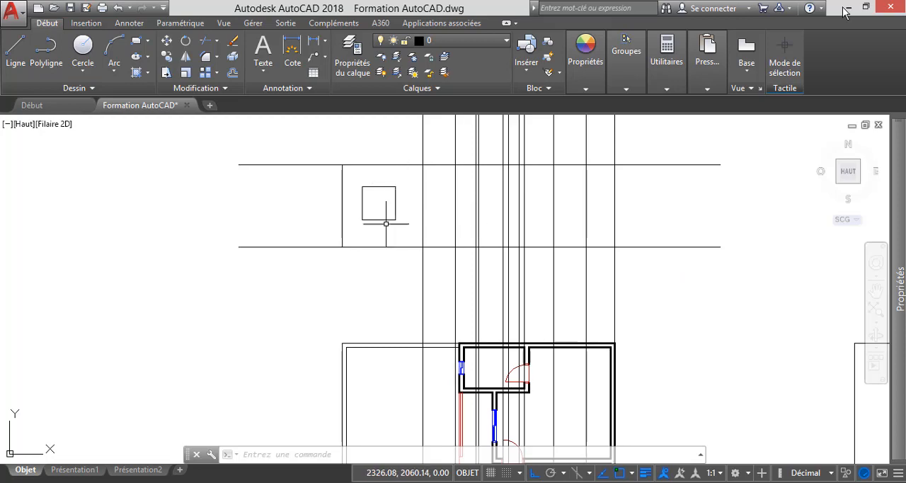
scroll(380, 182, up, 2)
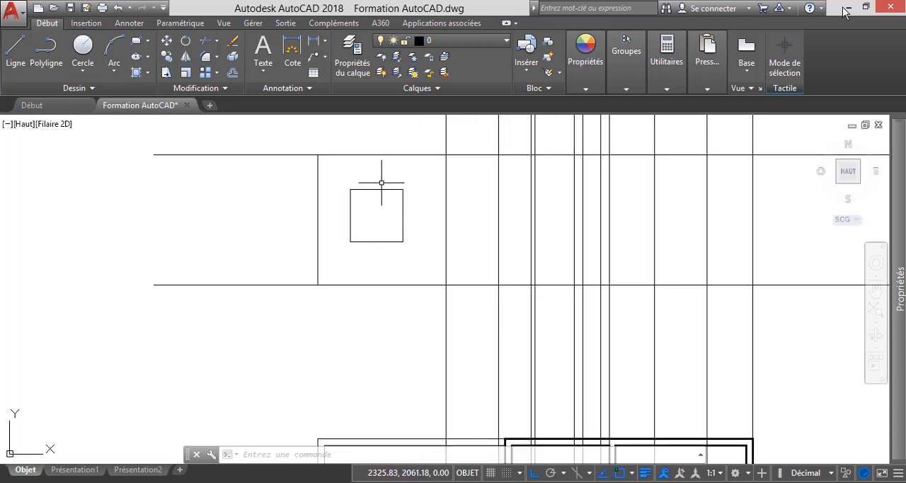
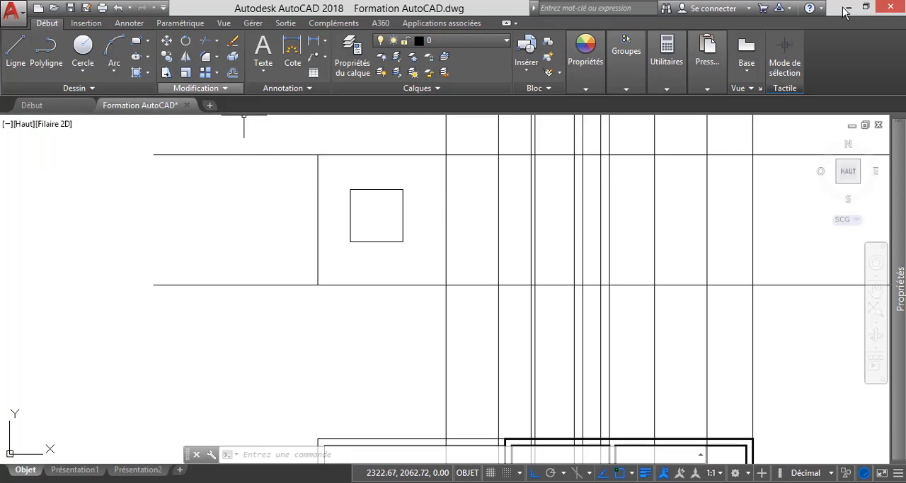
Offset the elevation's lower horizontal line upward by 1 to create the sill line for the second window.
click(232, 73)
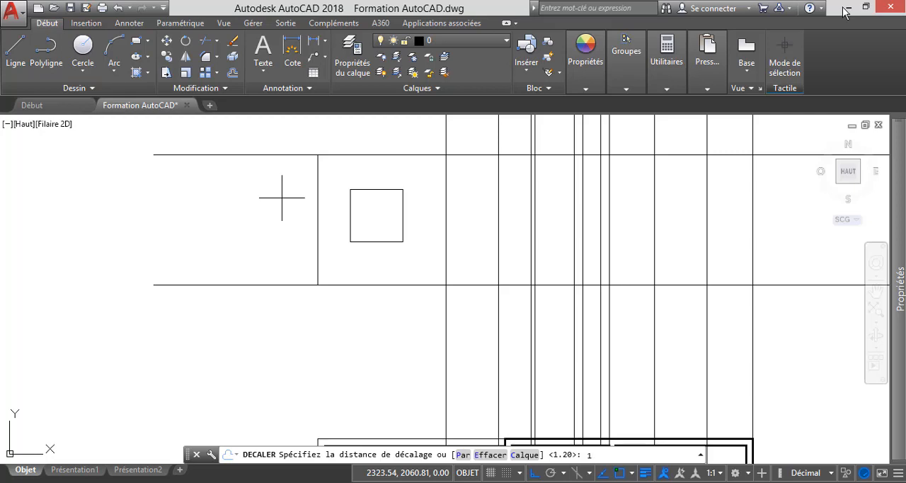
key(Return)
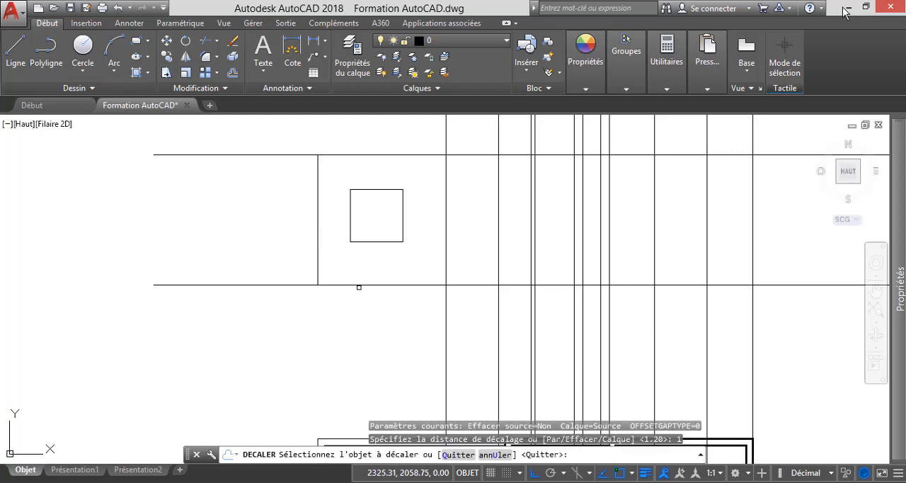
click(358, 284)
click(234, 194)
key(Escape)
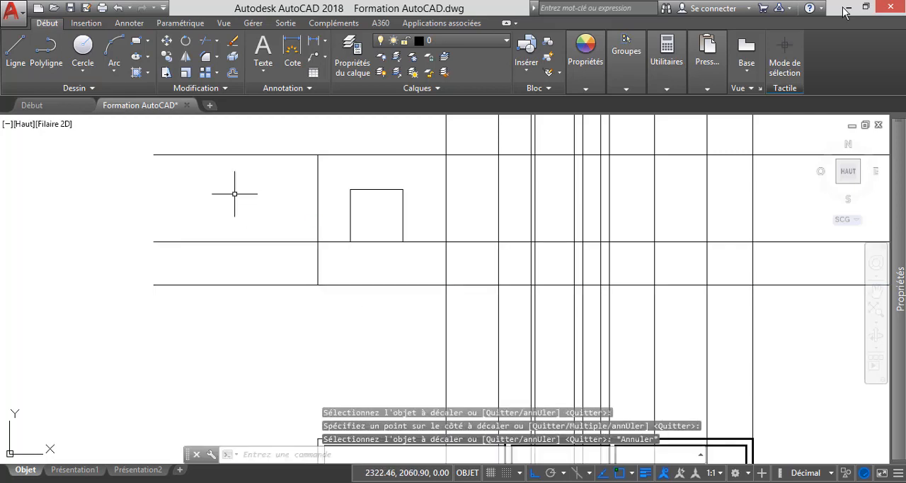
Offset the new sill line upward by 1.2 to create the second window's head line.
key(Return)
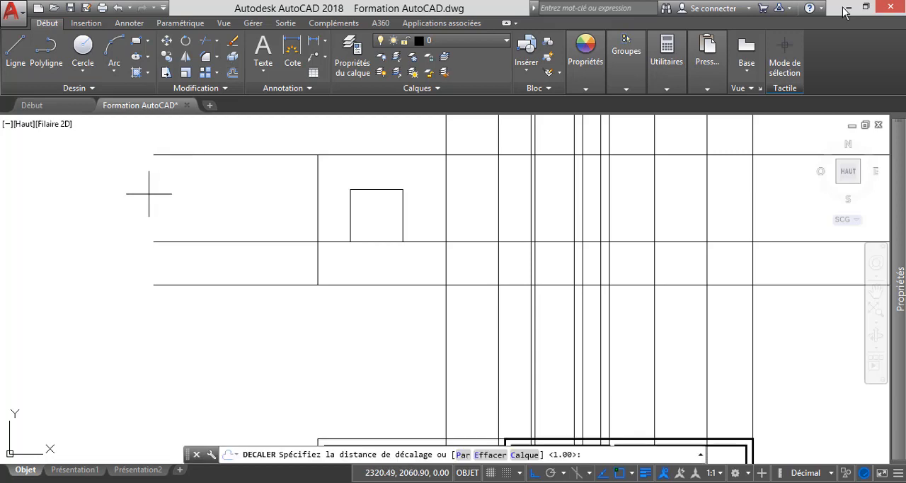
text(1.2)
key(Return)
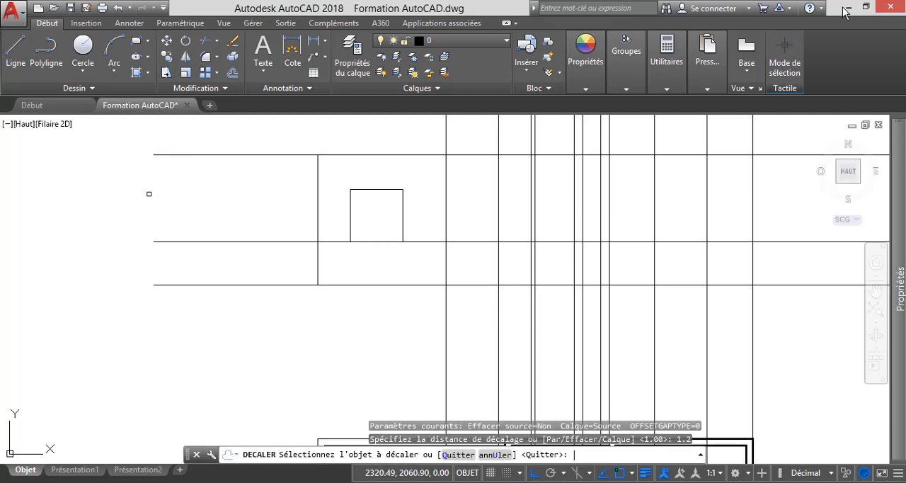
click(188, 240)
click(145, 165)
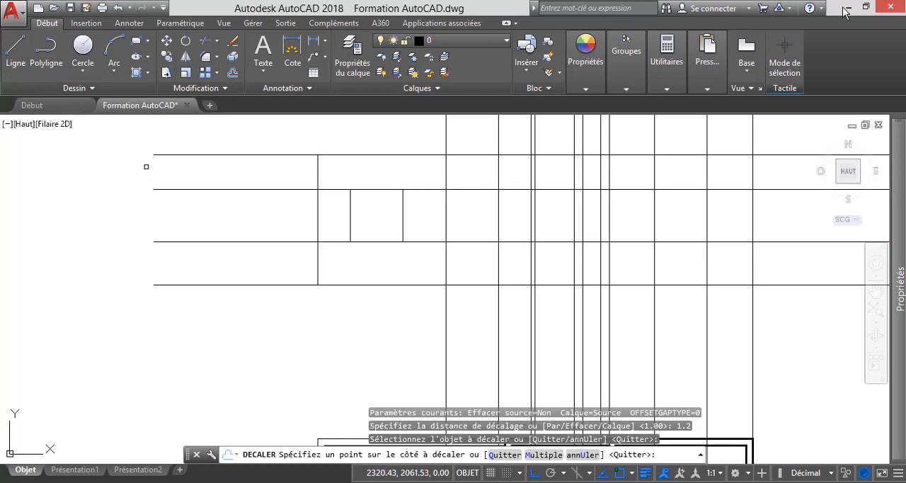
key(Escape)
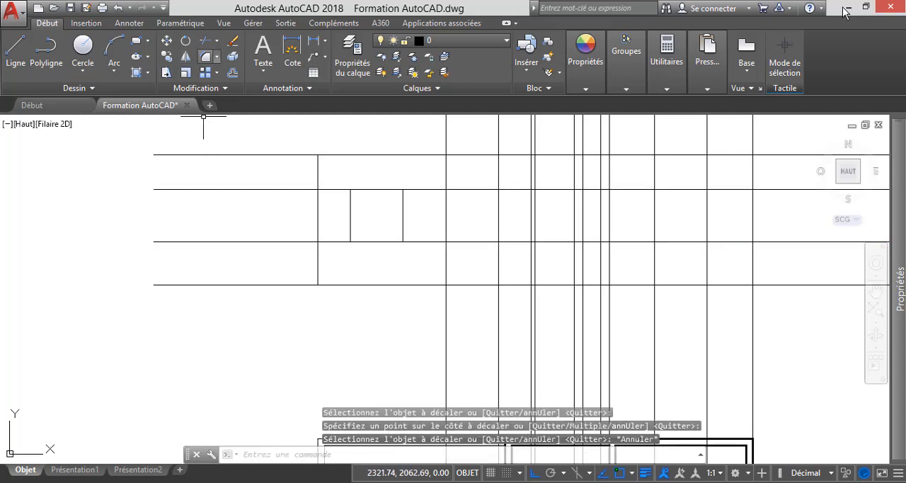
Trim the sill and head lines on both sides of the second window, using its two vertical projection lines as cutting edges.
click(205, 41)
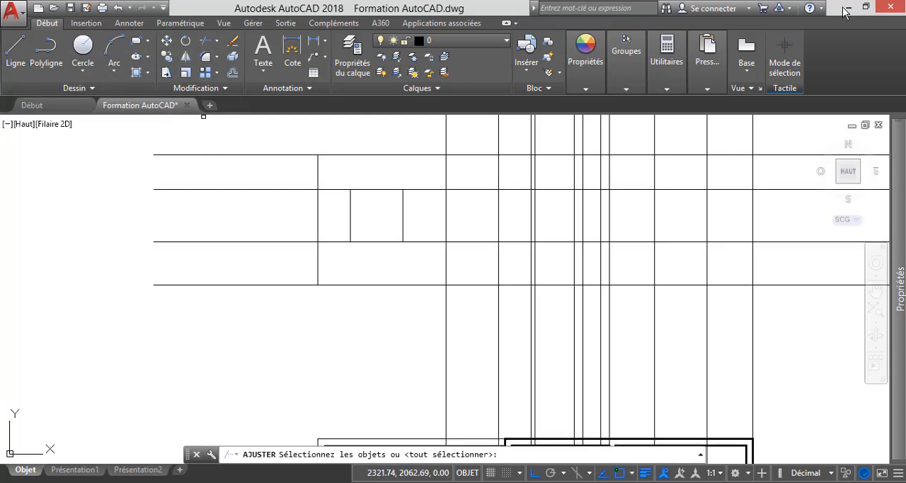
click(446, 217)
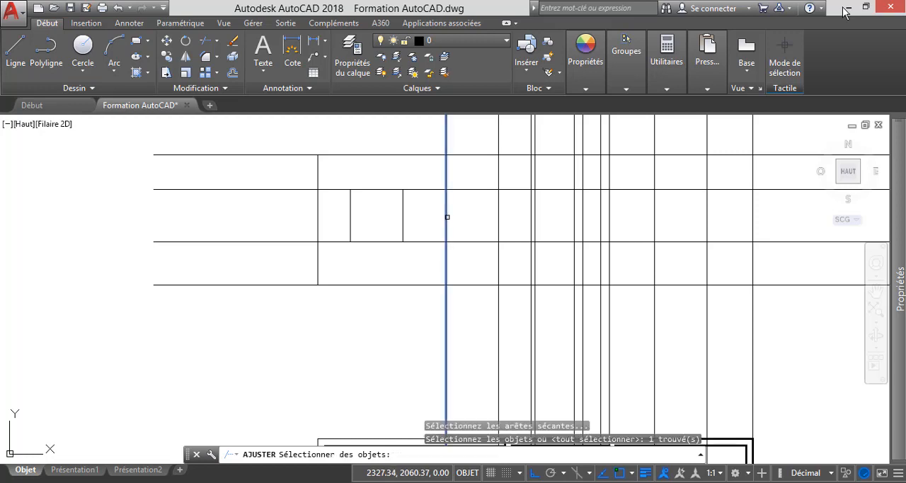
click(499, 220)
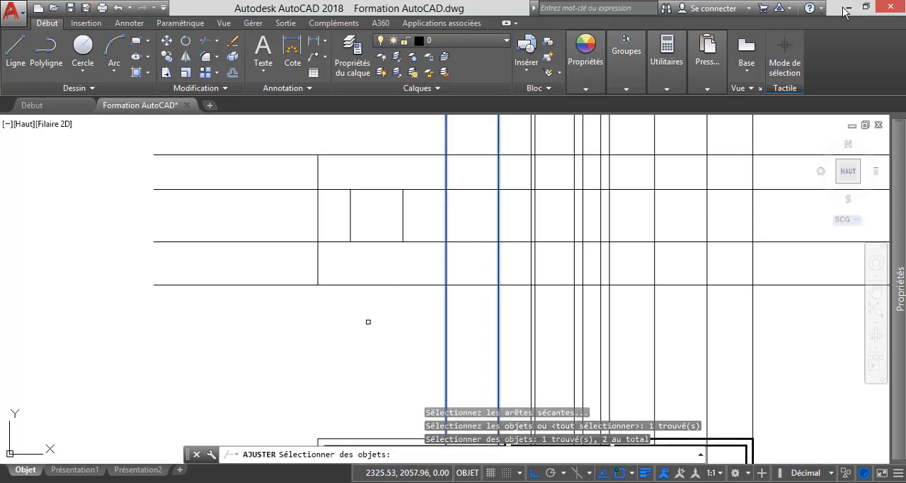
key(Return)
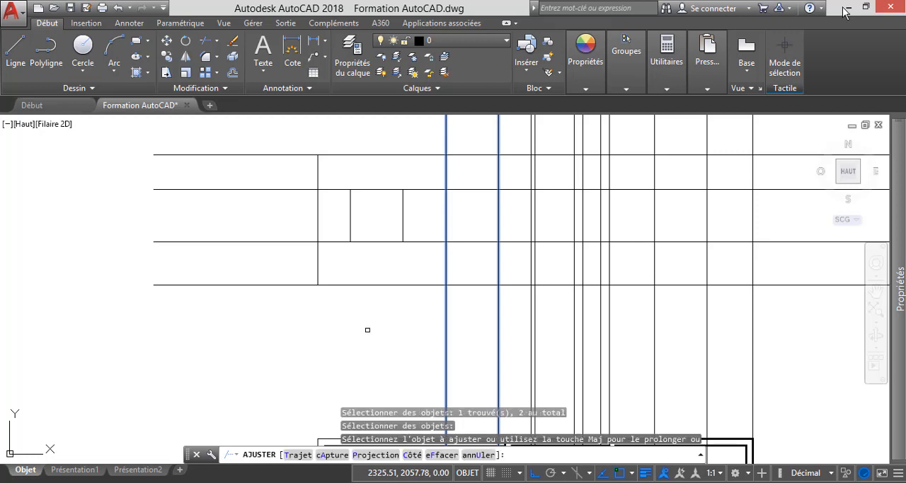
click(425, 264)
click(425, 162)
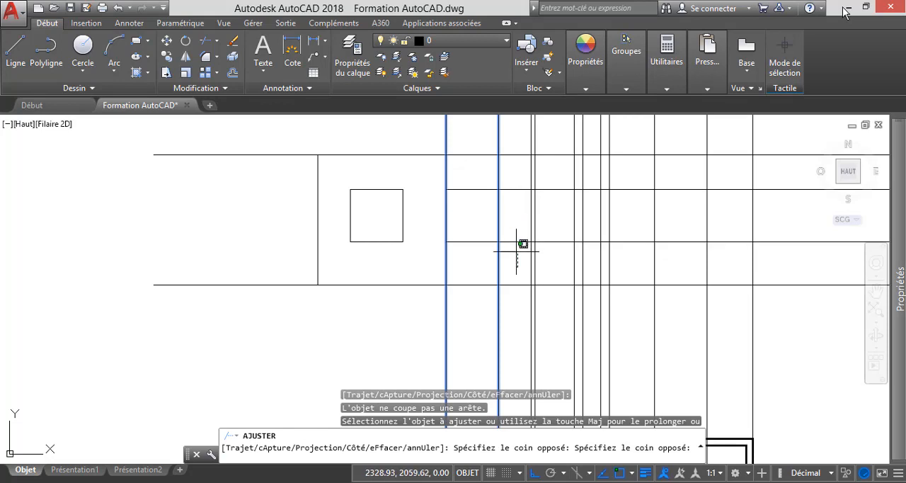
click(518, 272)
click(518, 172)
key(Escape)
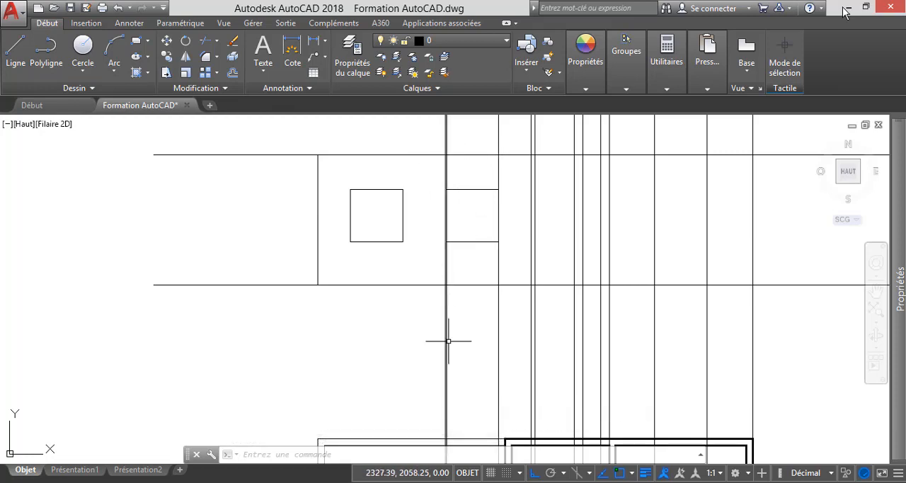
Trim the second window's two vertical projection lines above the head and below the sill, using those horizontals as cutting edges.
click(205, 40)
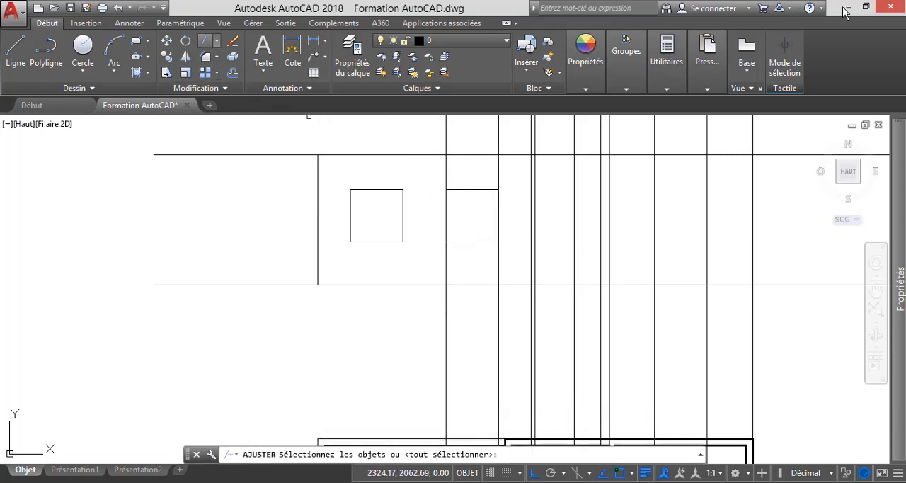
click(467, 188)
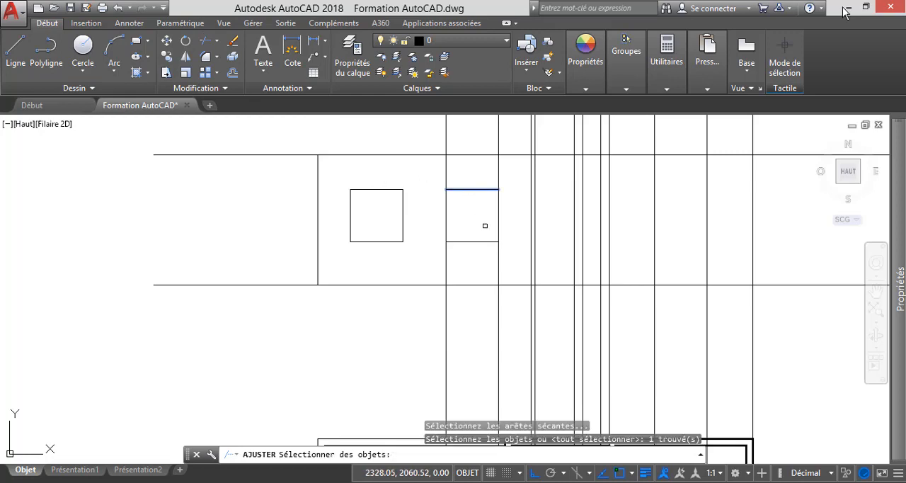
click(473, 241)
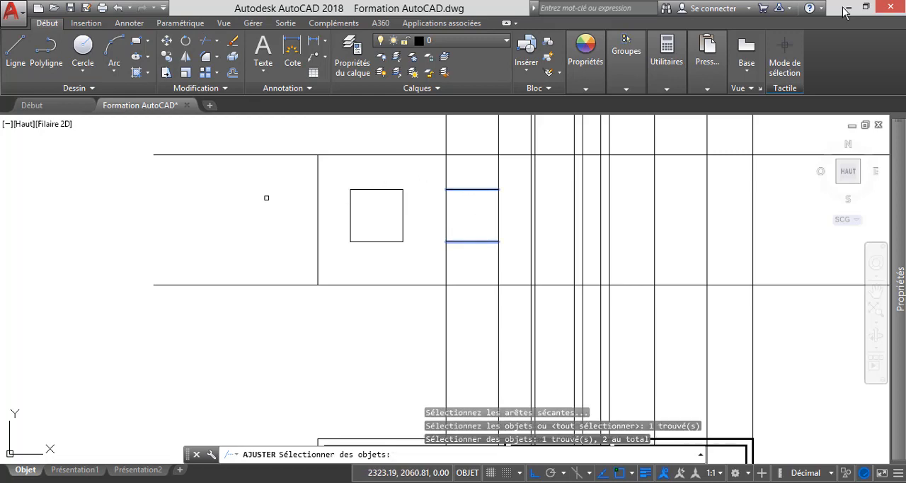
key(Return)
click(507, 172)
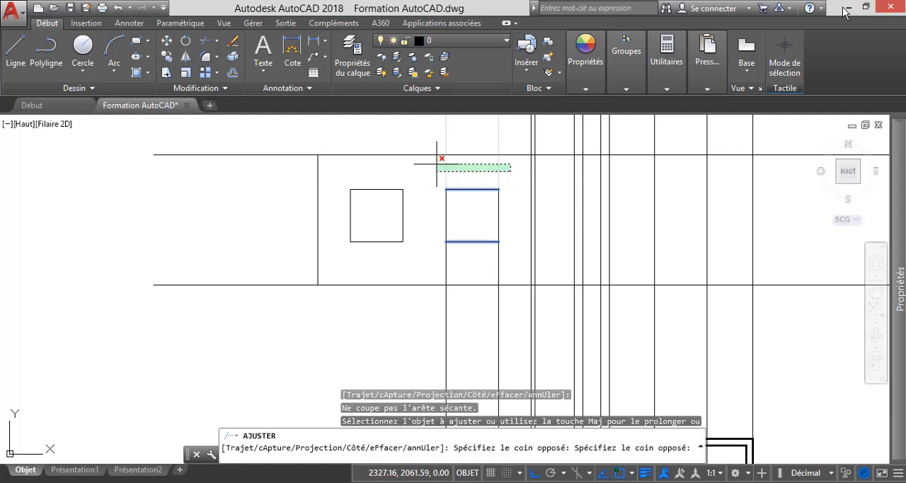
click(431, 157)
click(516, 265)
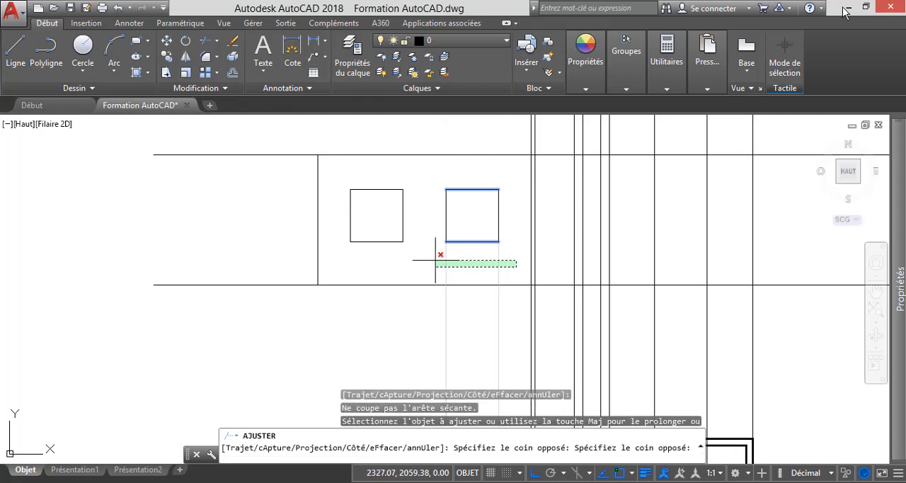
click(435, 260)
key(Escape)
Compare the front windows and outer wall corner on the ground-floor plan with their projection lines on the elevation.
scroll(446, 213, down, 8)
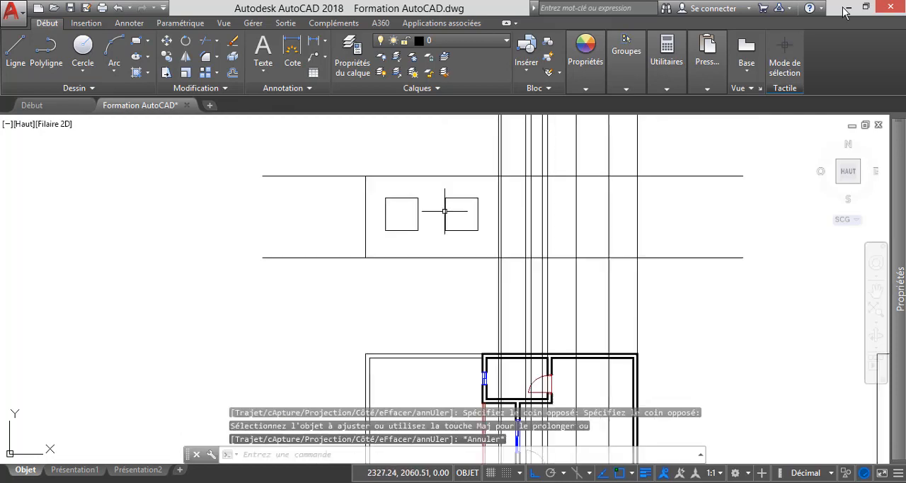
scroll(432, 330, up, 10)
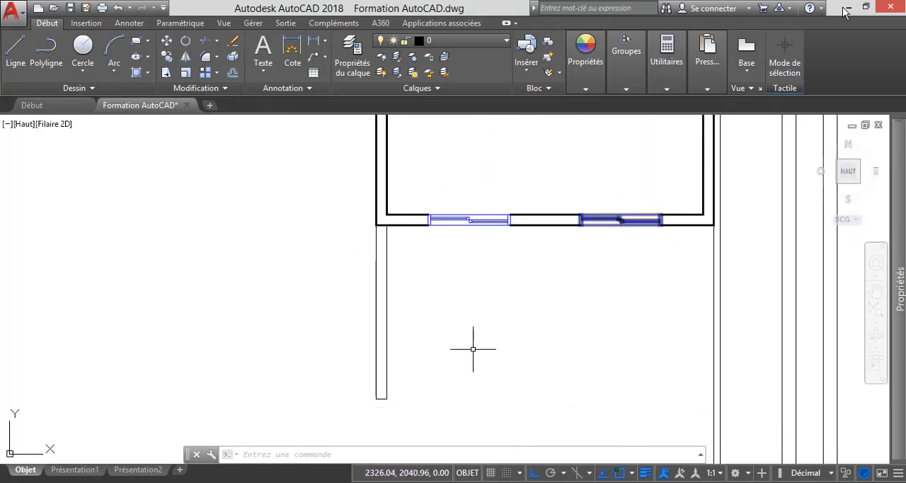
scroll(478, 329, down, 4)
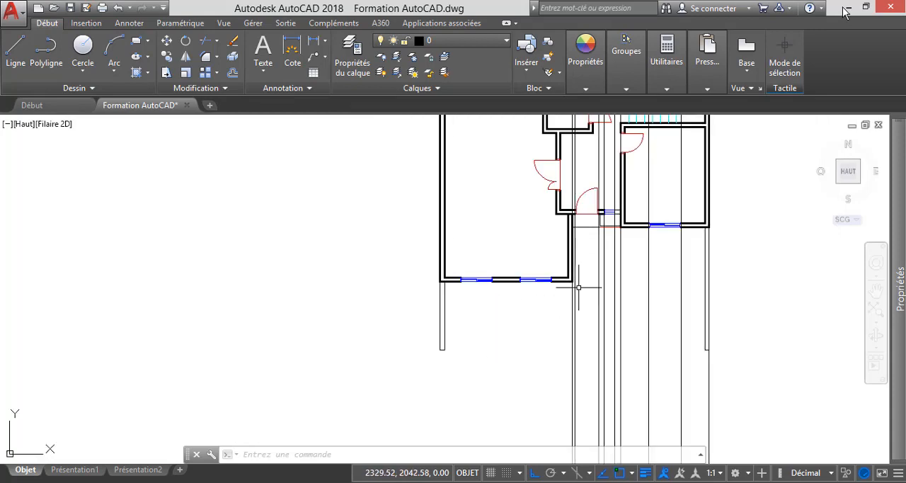
scroll(571, 283, up, 4)
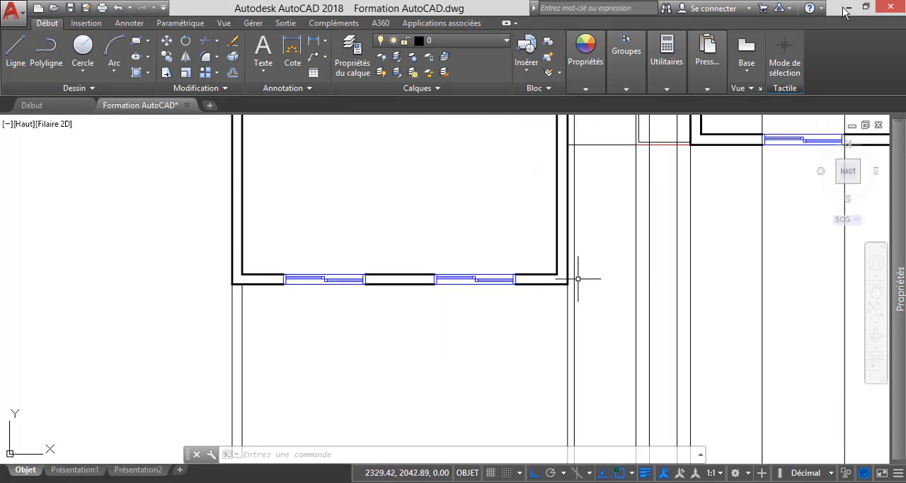
scroll(570, 279, down, 3)
scroll(572, 272, up, 4)
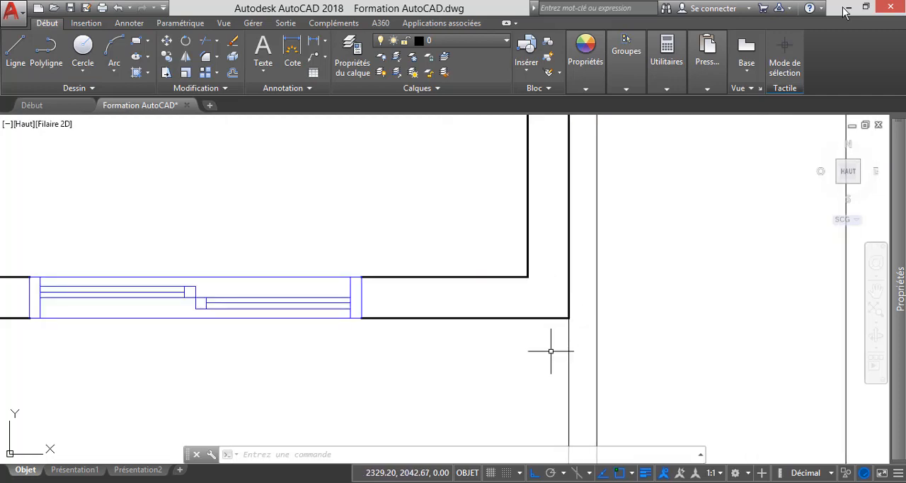
scroll(551, 351, down, 5)
scroll(531, 276, up, 5)
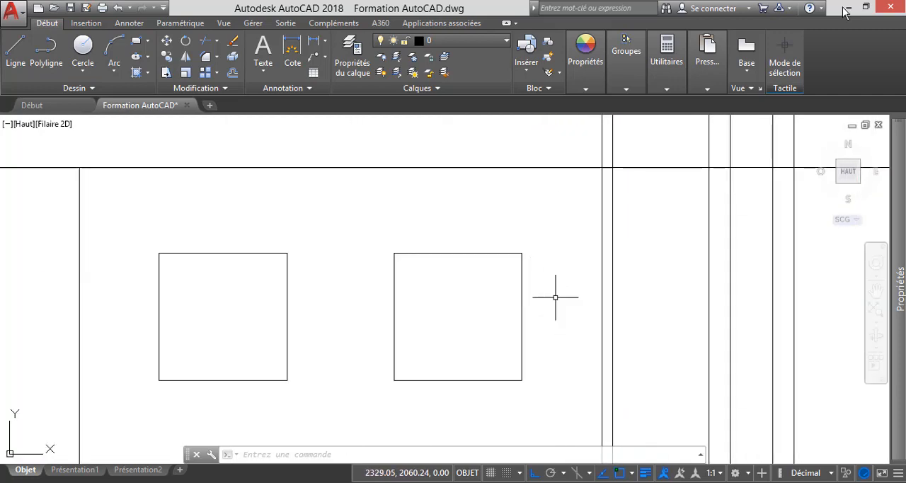
scroll(552, 276, down, 2)
scroll(573, 410, up, 2)
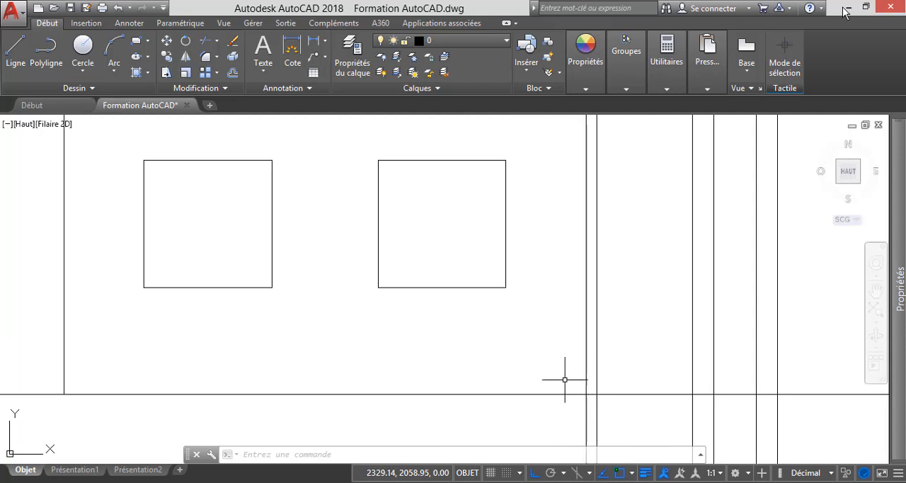
Trim the wall-corner projection line beside the second window above and below the elevation, using the two long horizontal lines as cutting edges.
scroll(559, 337, down, 2)
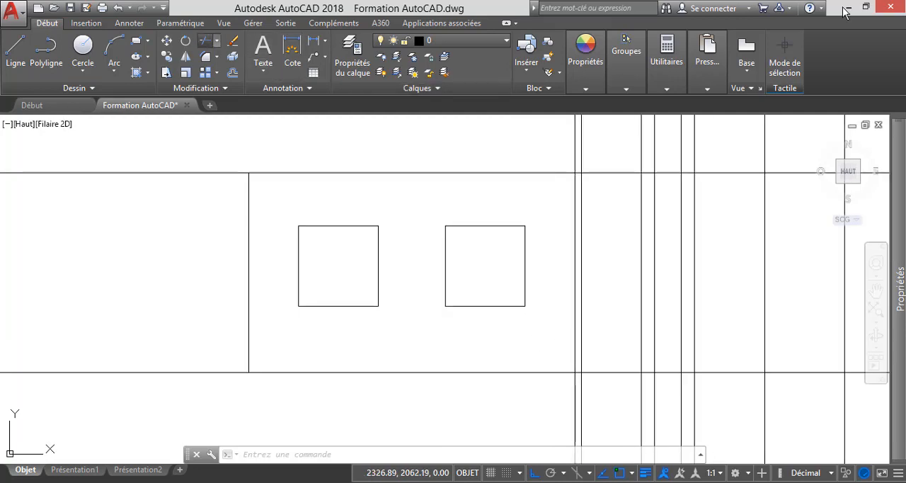
click(204, 40)
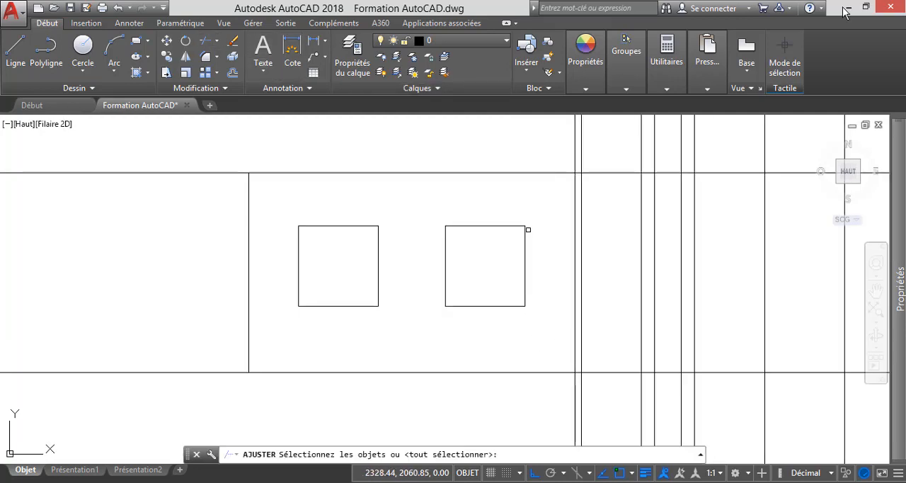
click(545, 174)
click(543, 371)
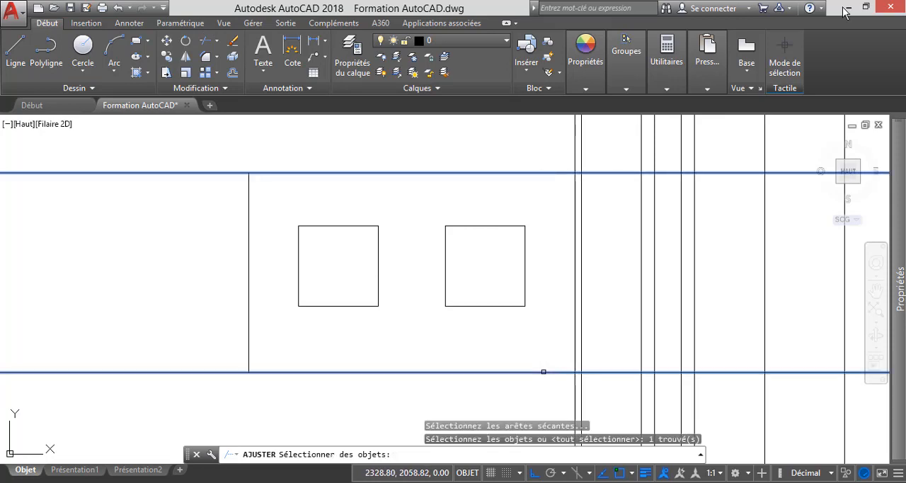
key(Return)
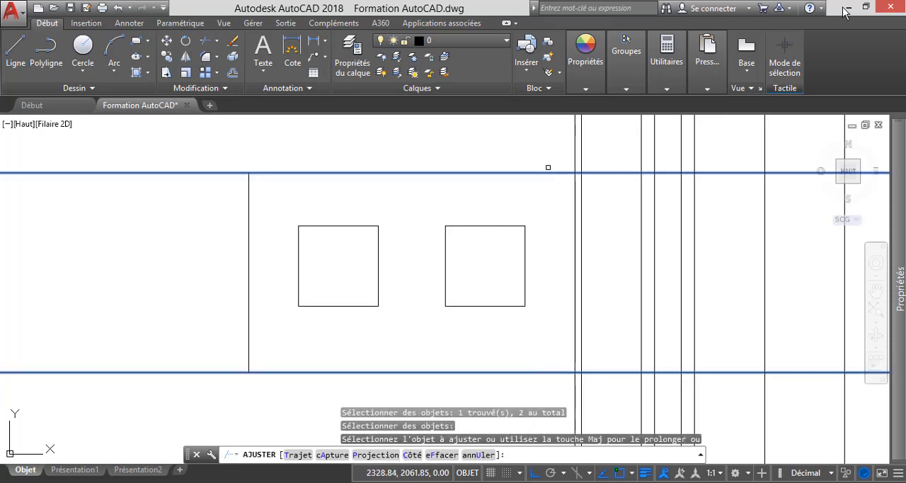
click(575, 153)
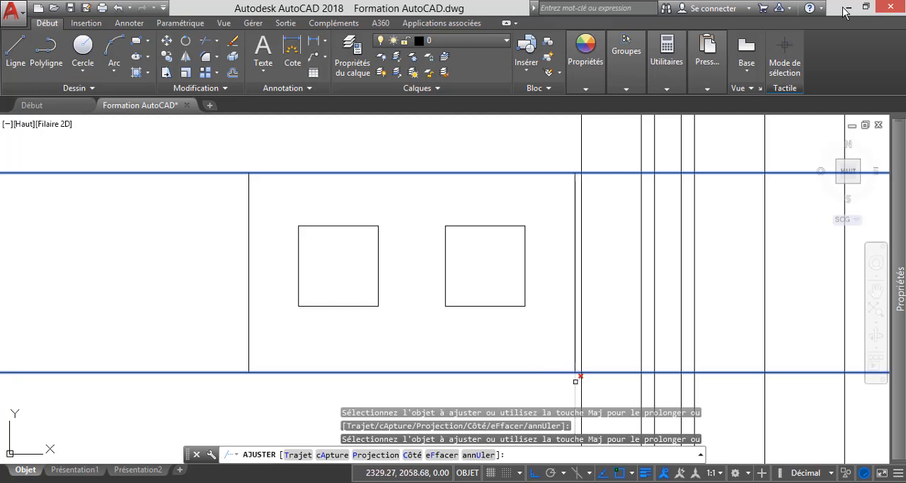
click(564, 373)
key(Escape)
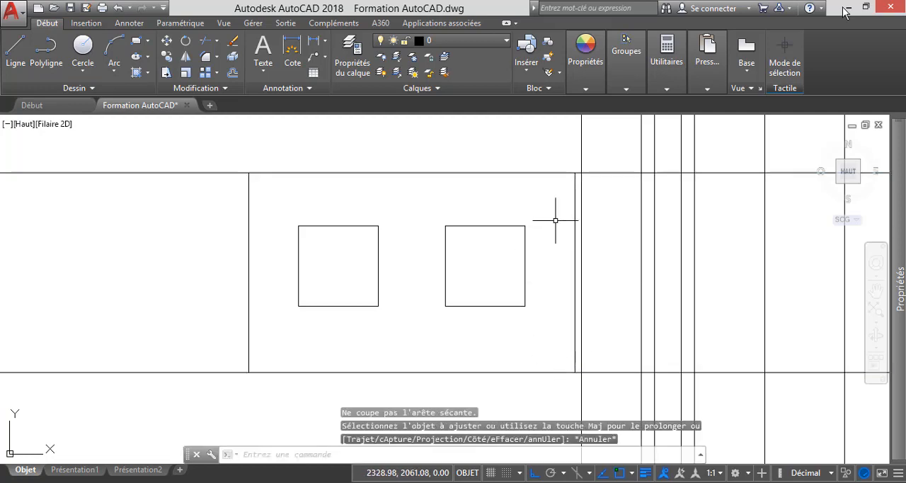
Examine the front wall corner and the recessed entrance door area on the ground-floor plan against their projection lines.
scroll(555, 221, down, 6)
scroll(559, 333, up, 3)
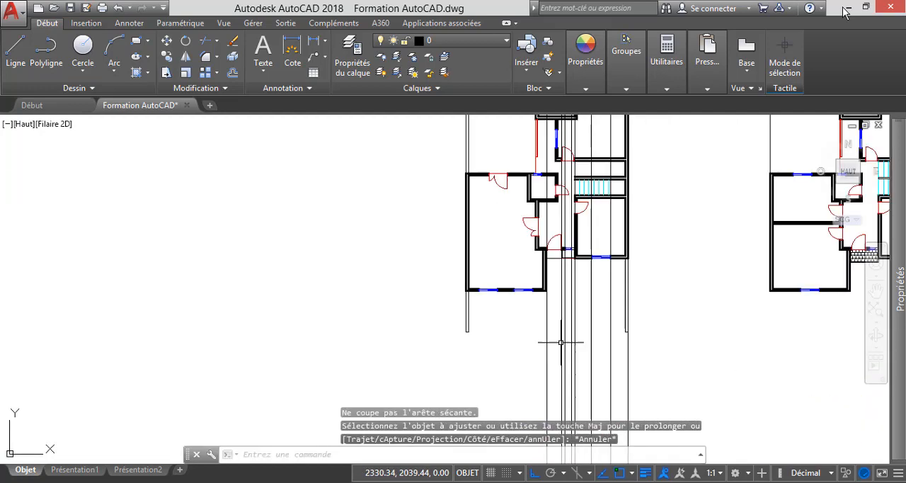
scroll(543, 310, up, 3)
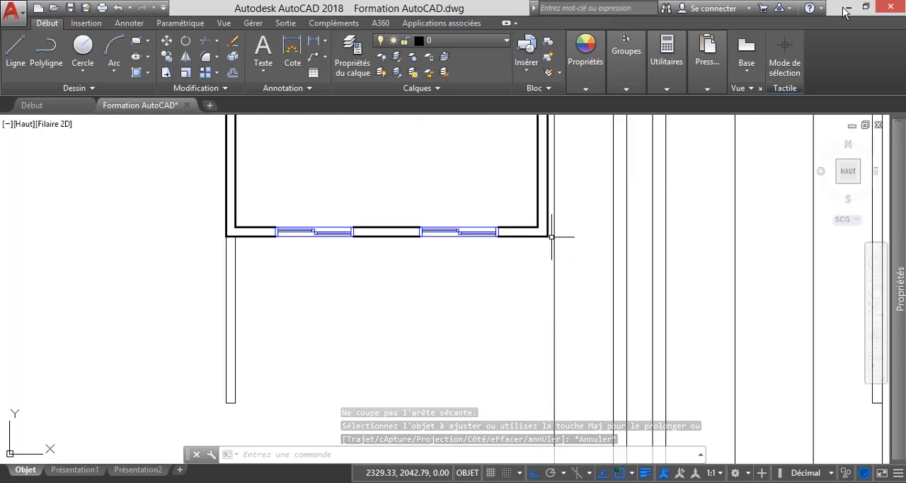
scroll(551, 238, up, 3)
scroll(545, 326, down, 3)
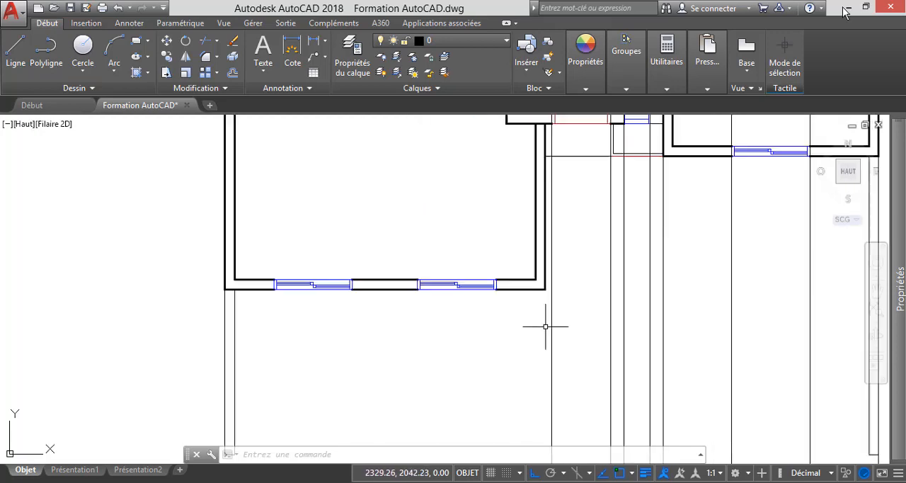
scroll(545, 326, down, 3)
scroll(581, 181, up, 4)
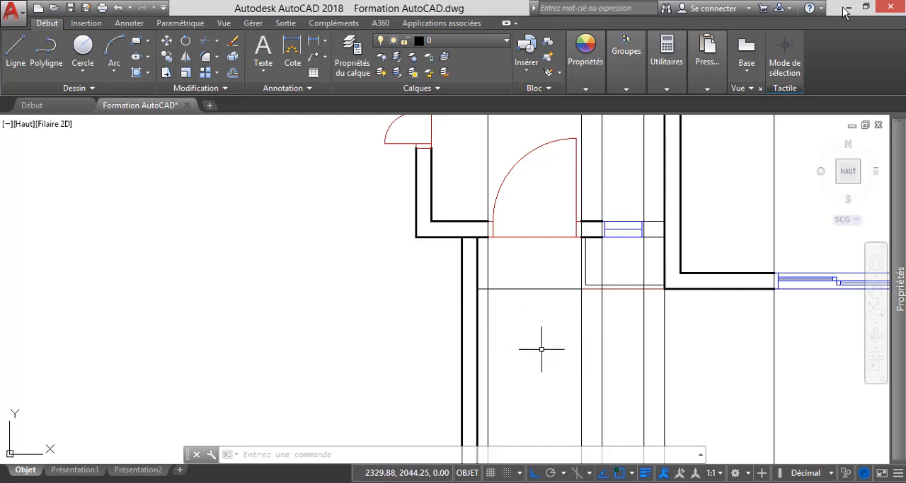
Offset the elevation's long ground line upward by 2.2 for the entrance door head.
scroll(542, 350, down, 10)
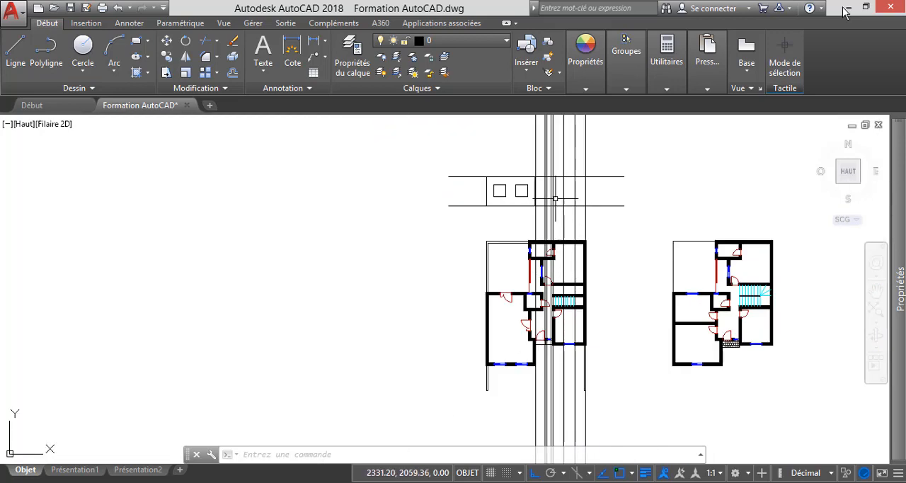
scroll(550, 179, up, 4)
scroll(520, 162, up, 4)
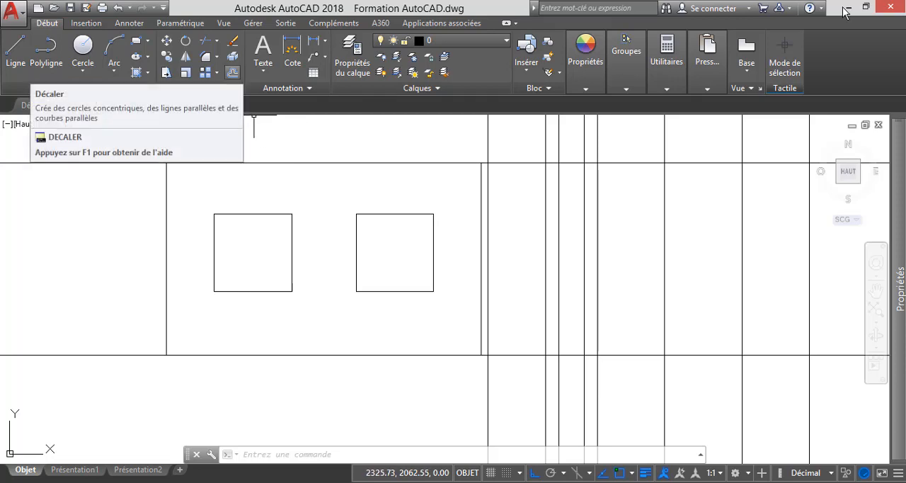
click(232, 73)
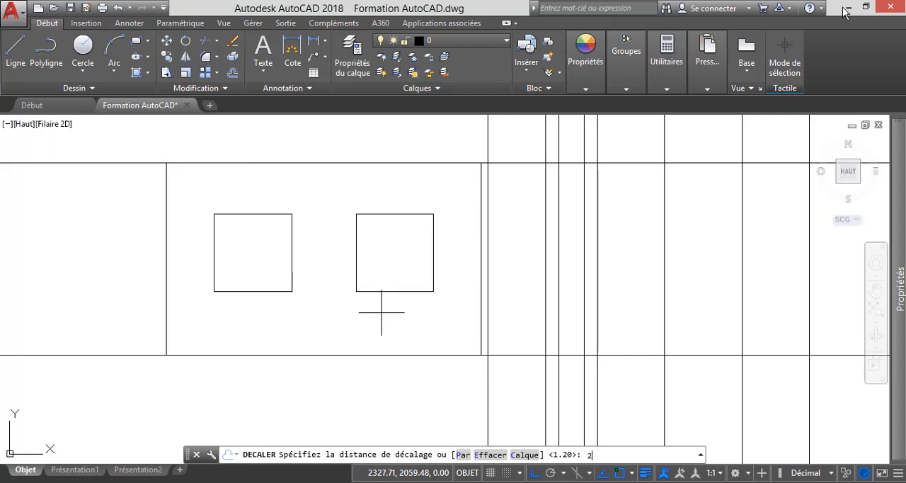
key(Return)
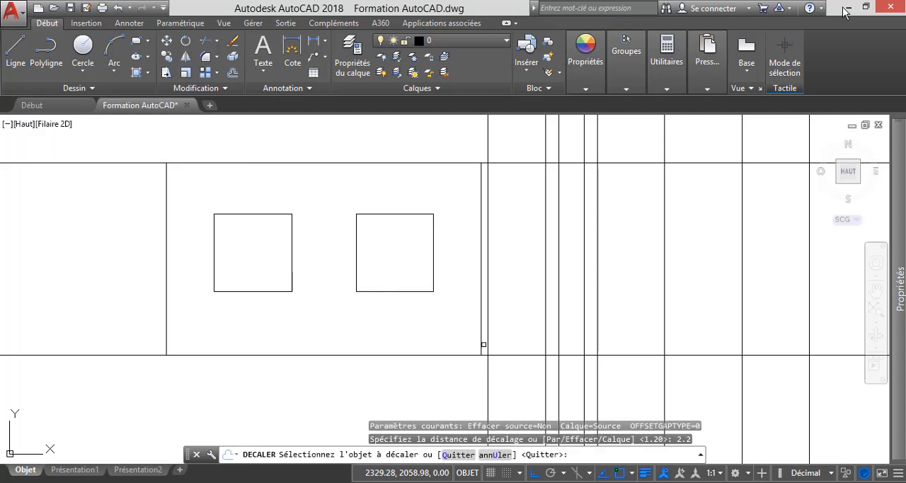
click(517, 356)
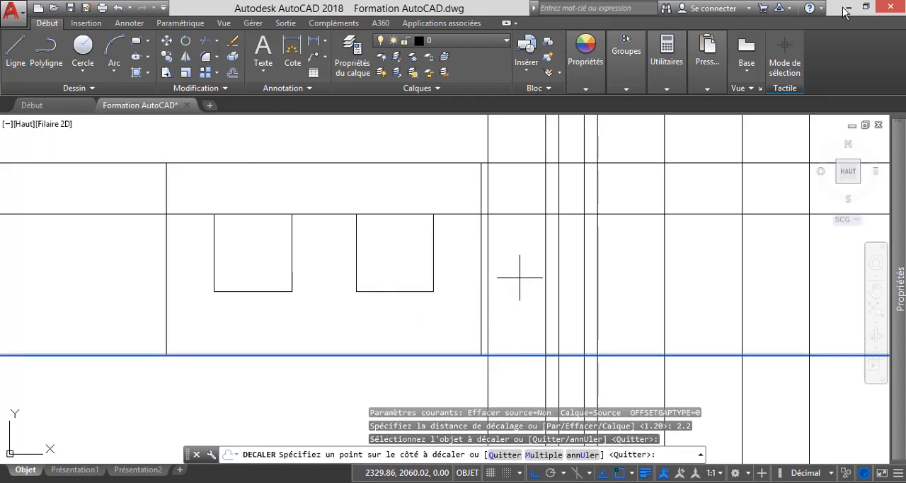
click(520, 277)
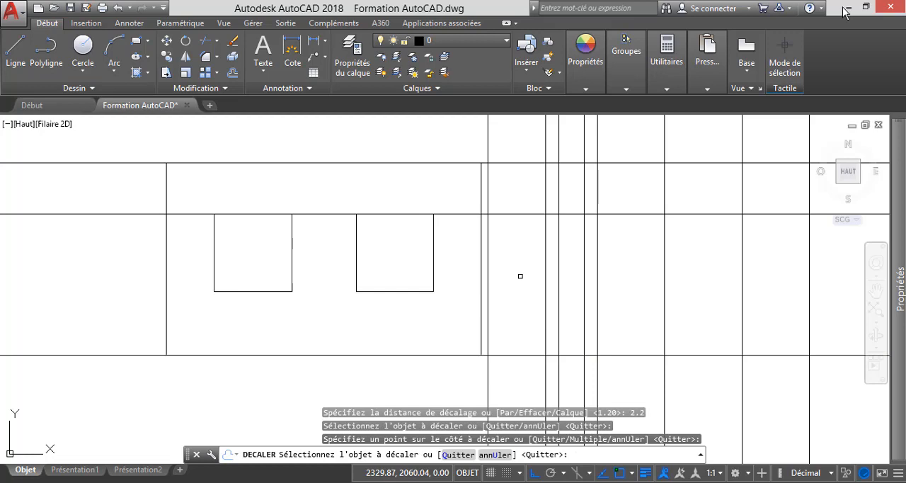
key(Escape)
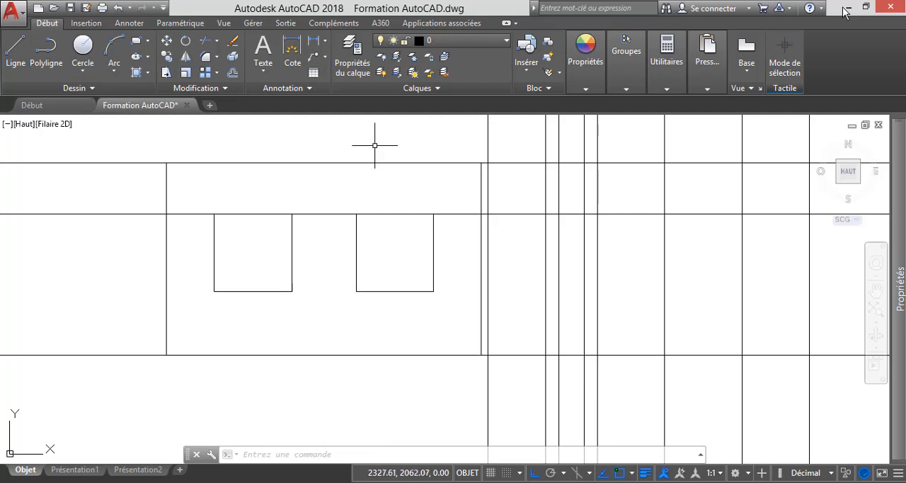
Trim the entrance door's two vertical projection lines above the door head, using the head line as cutting edge.
click(205, 41)
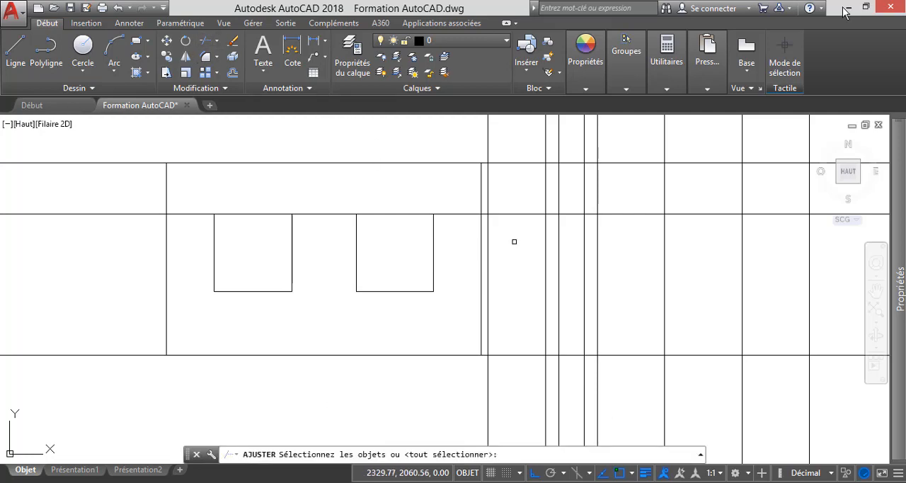
click(516, 211)
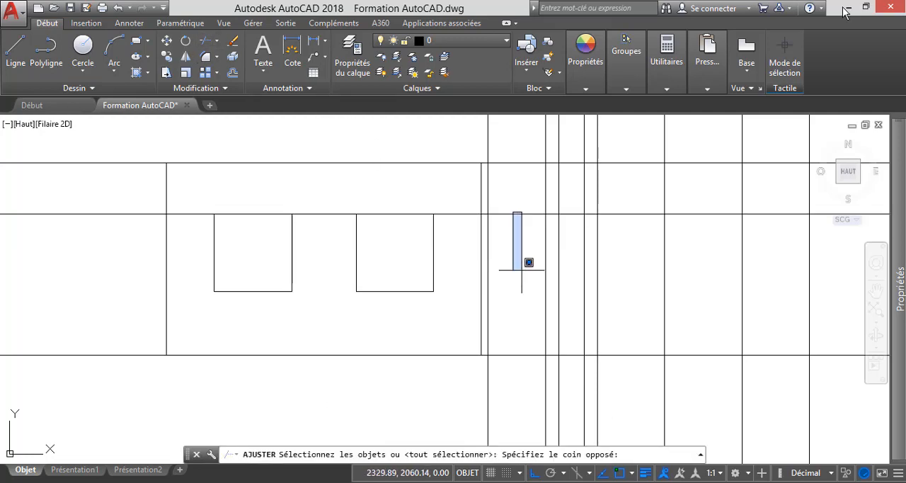
click(510, 221)
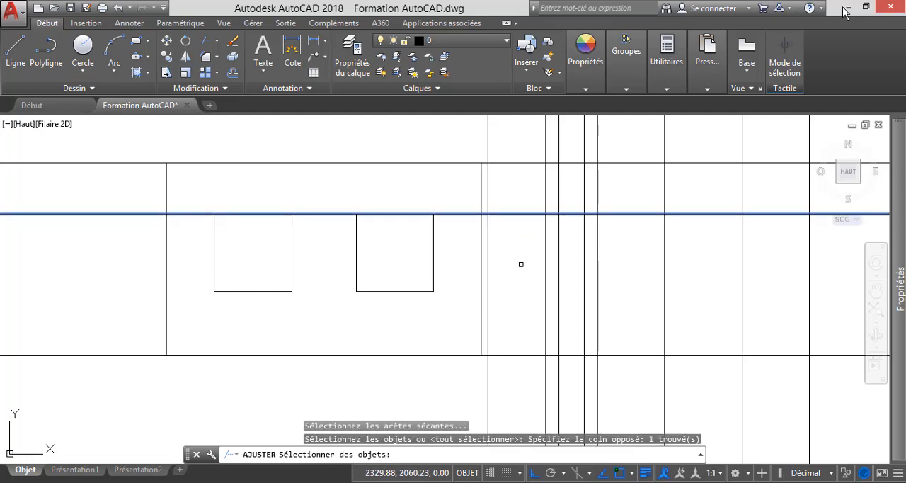
key(Return)
click(507, 213)
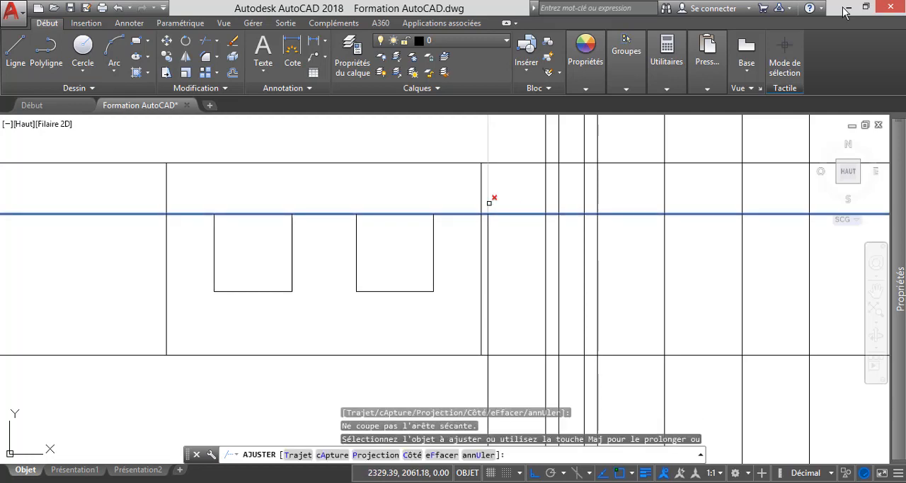
click(488, 204)
key(Escape)
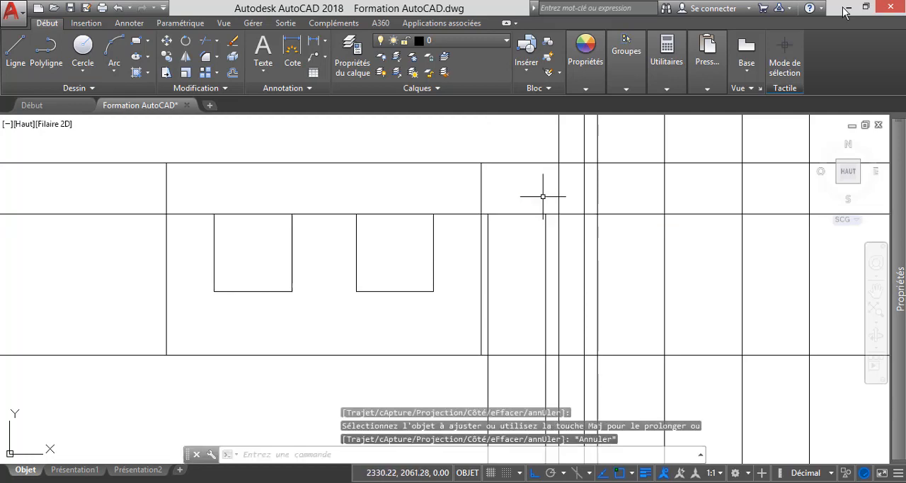
Trim the door head line on both sides of the entrance door, using the door's two verticals as cutting edges.
click(206, 40)
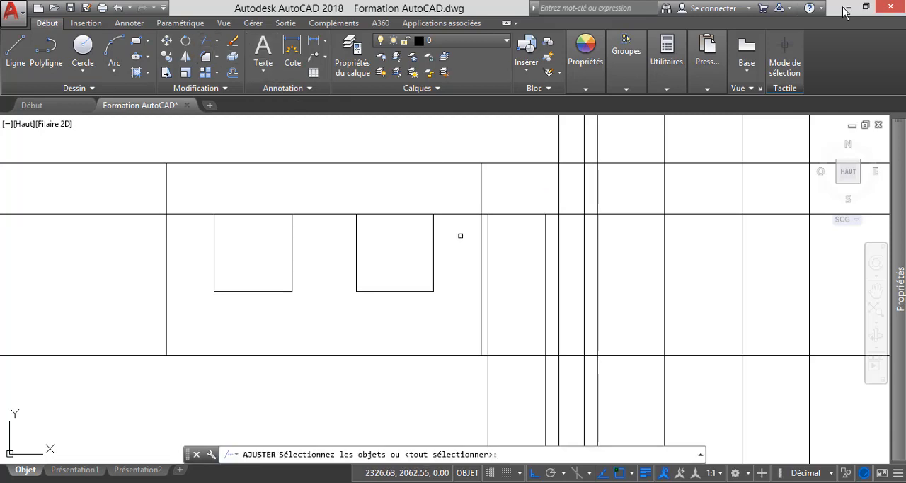
scroll(488, 224, up, 2)
click(487, 222)
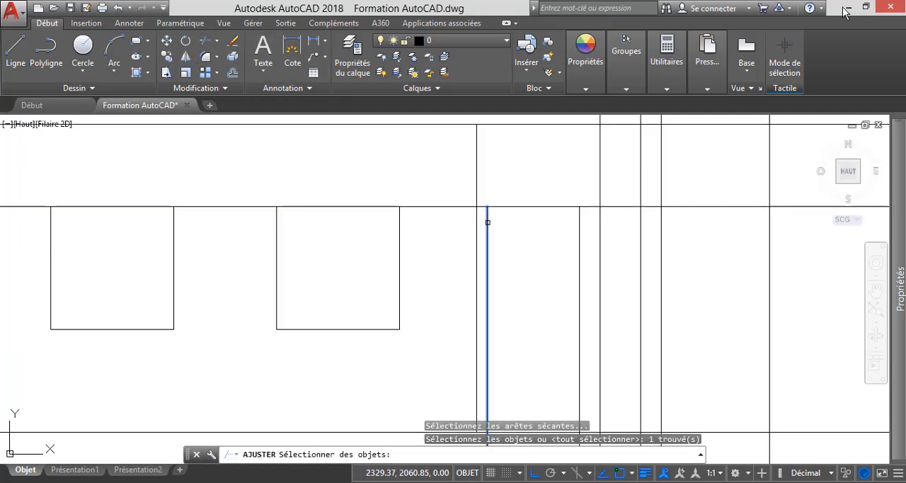
click(580, 241)
key(Return)
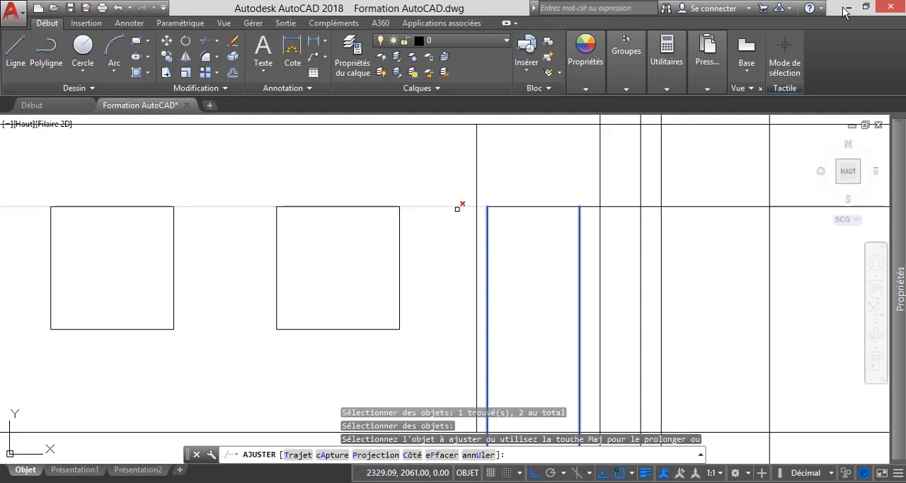
click(460, 205)
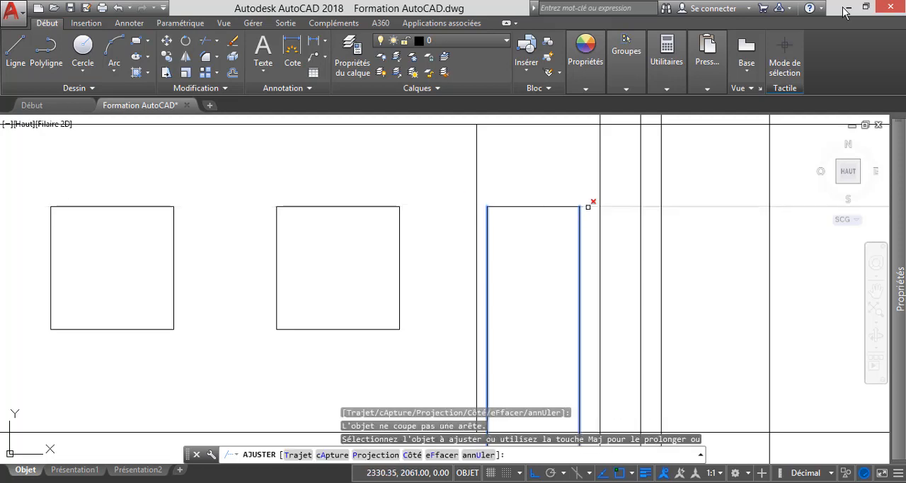
click(587, 206)
key(Escape)
scroll(584, 205, down, 4)
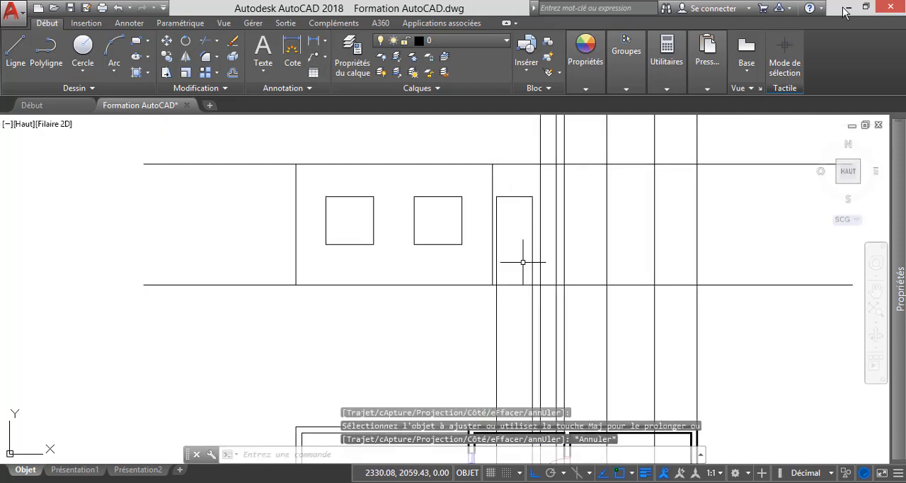
Trim the entrance door's two vertical lines below the elevation, using the long ground line as cutting edge.
click(205, 40)
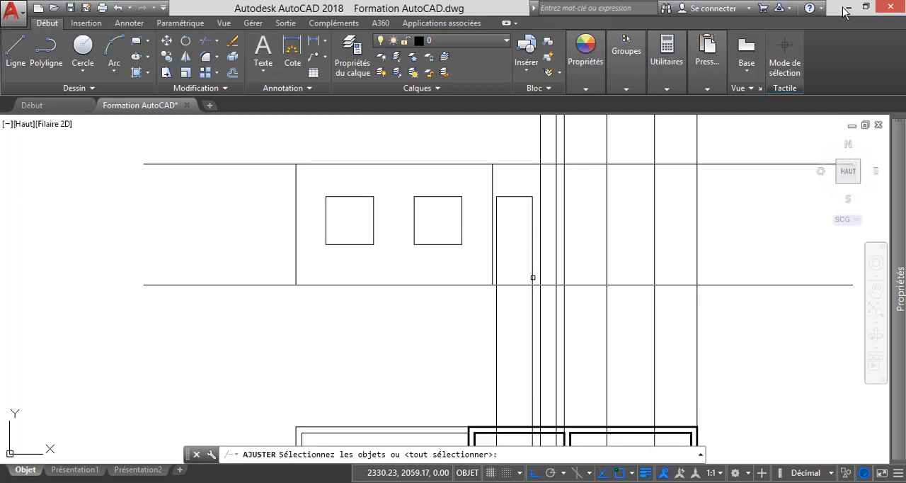
click(519, 285)
key(Return)
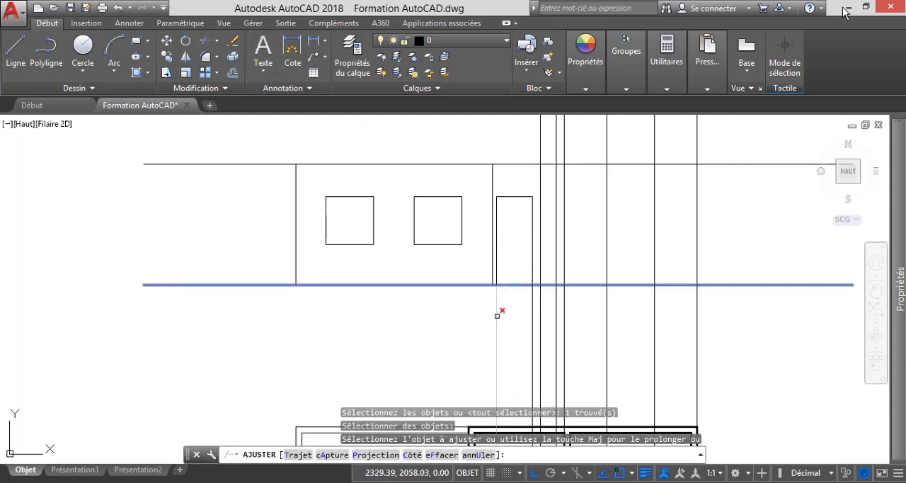
click(497, 315)
key(Escape)
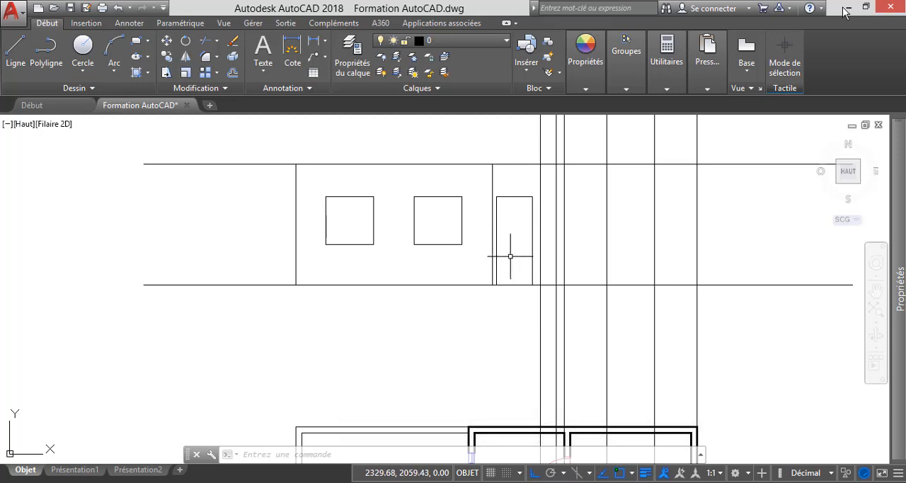
Trace the projection lines of the narrow window beside the entrance door from the ground-floor plan up to the elevation.
scroll(511, 251, down, 4)
scroll(507, 306, up, 8)
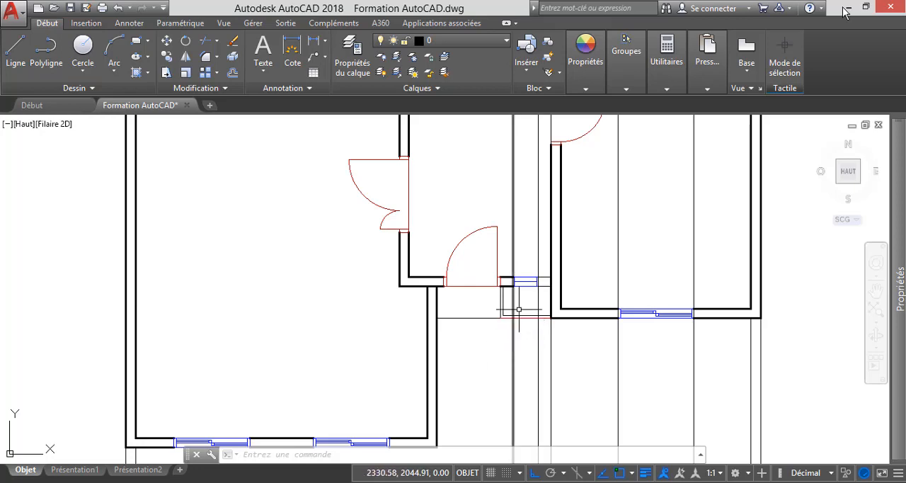
click(543, 215)
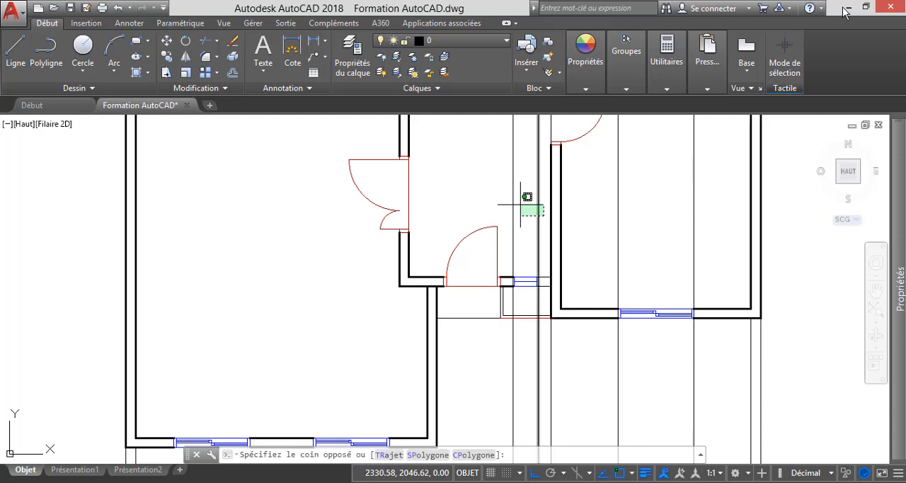
scroll(497, 293, down, 5)
scroll(489, 206, up, 10)
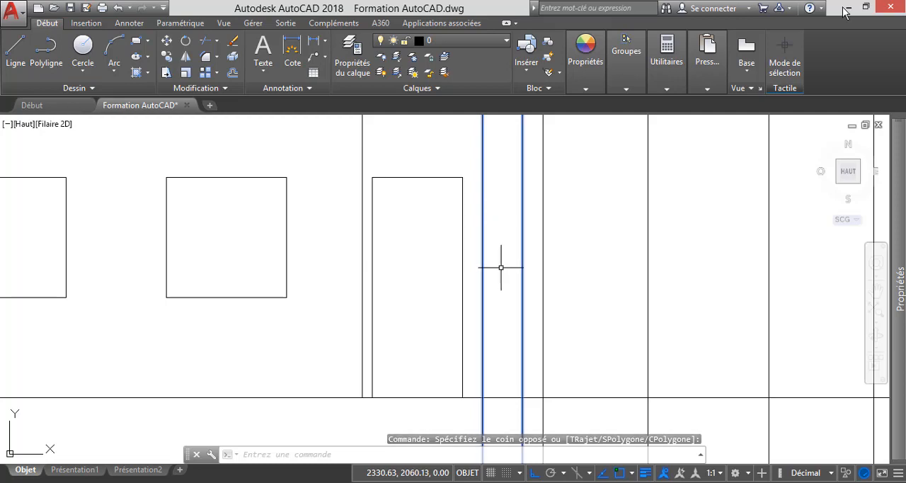
click(516, 311)
key(Escape)
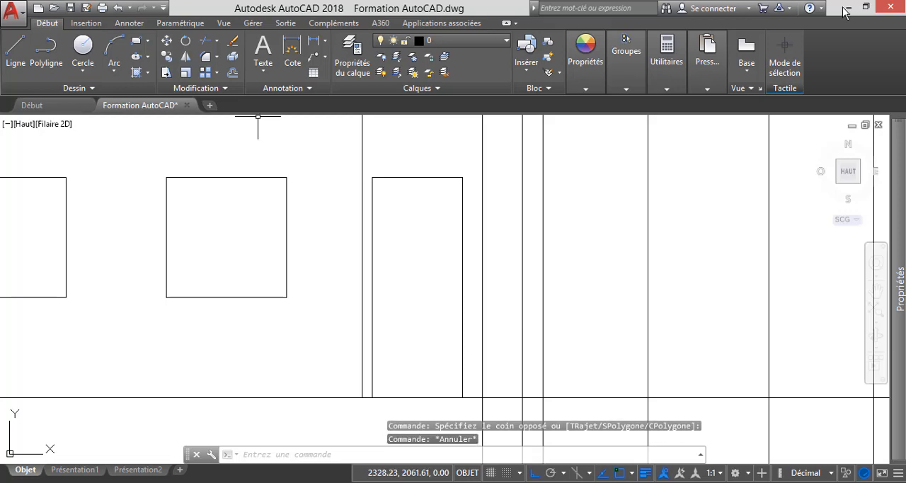
Offset the elevation's long ground line upward by 1 for the sill of the narrow window beside the door.
click(232, 73)
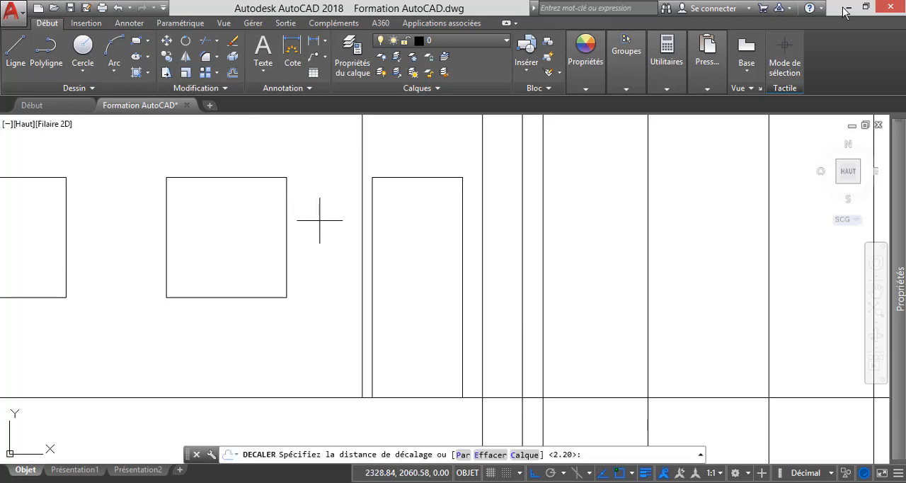
text(1)
key(Return)
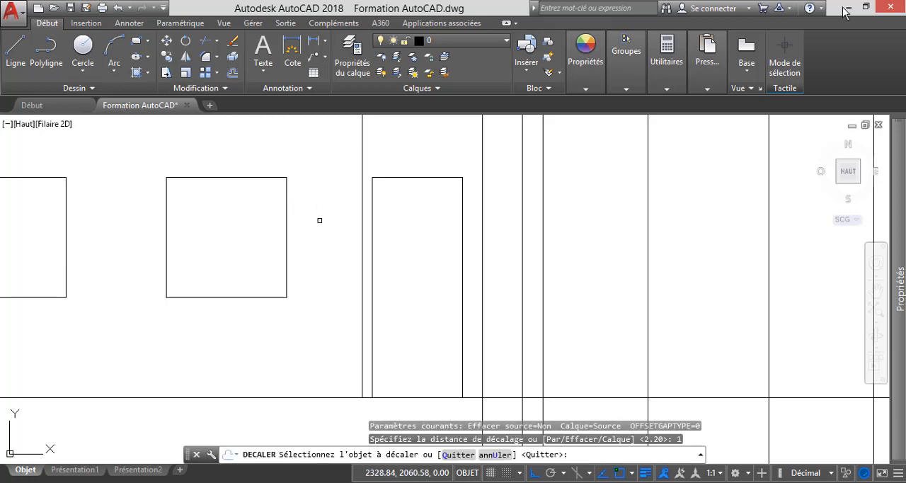
click(314, 397)
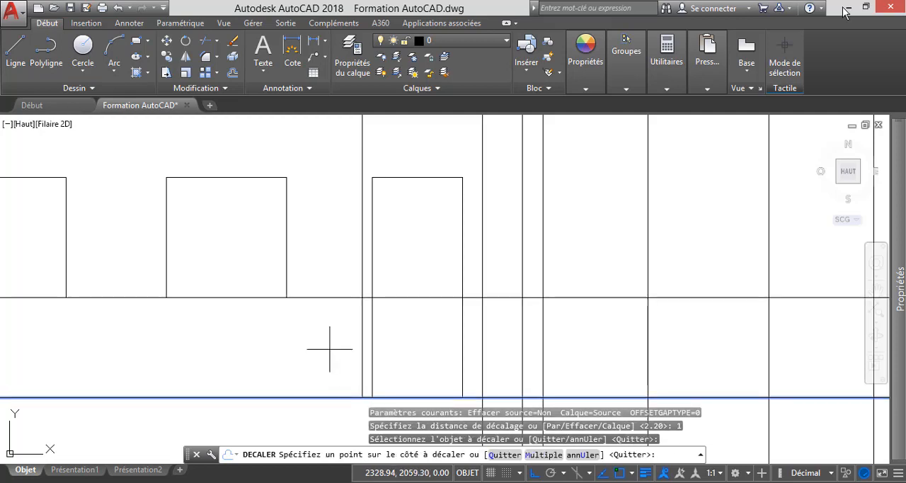
click(329, 348)
key(Escape)
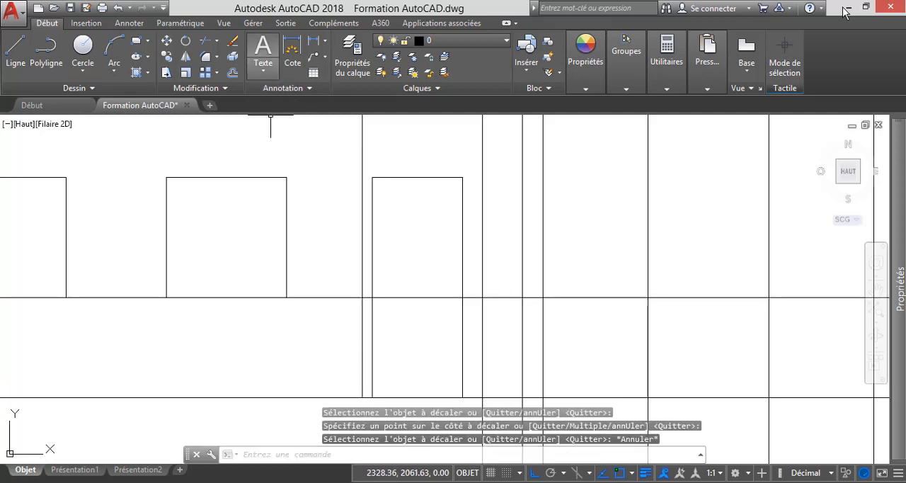
Offset the new sill line upward by 1.2 for the head of the narrow window.
click(232, 72)
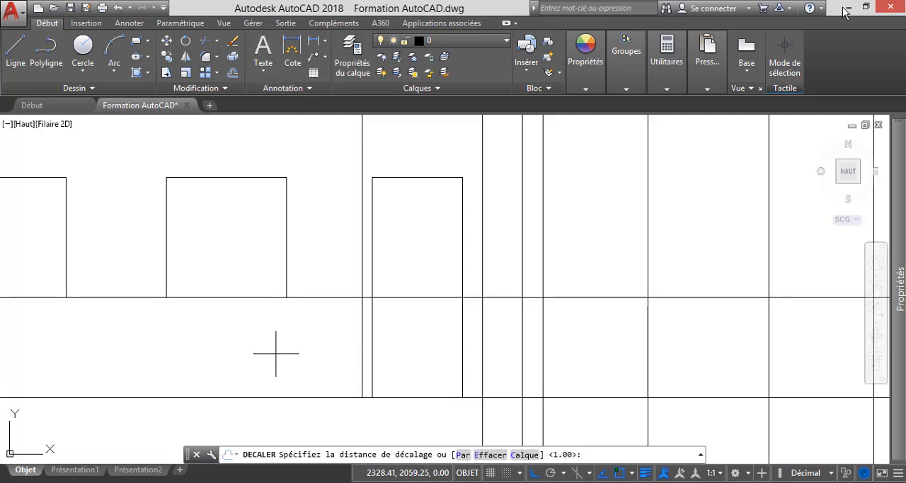
text(1.2)
key(Return)
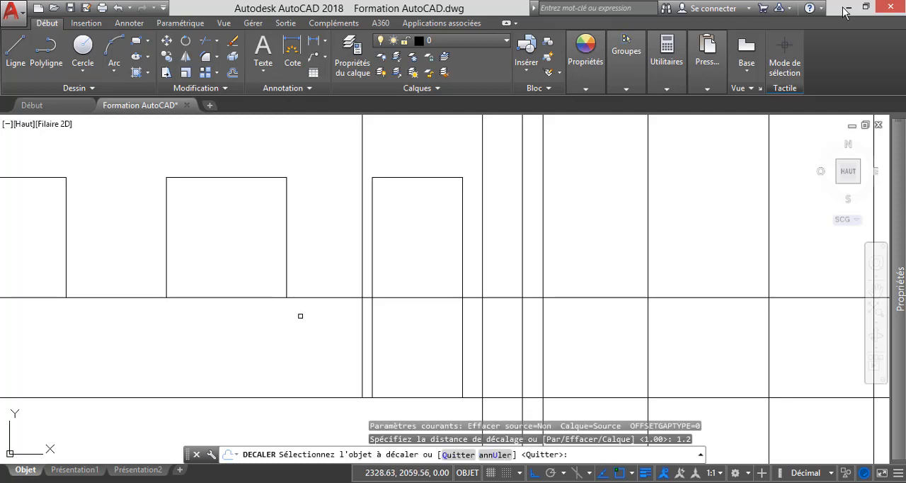
click(319, 298)
click(326, 196)
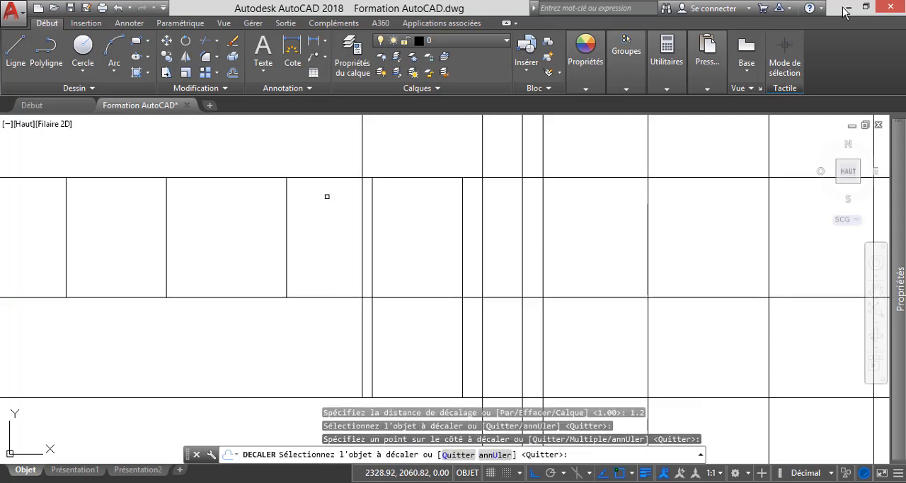
key(Escape)
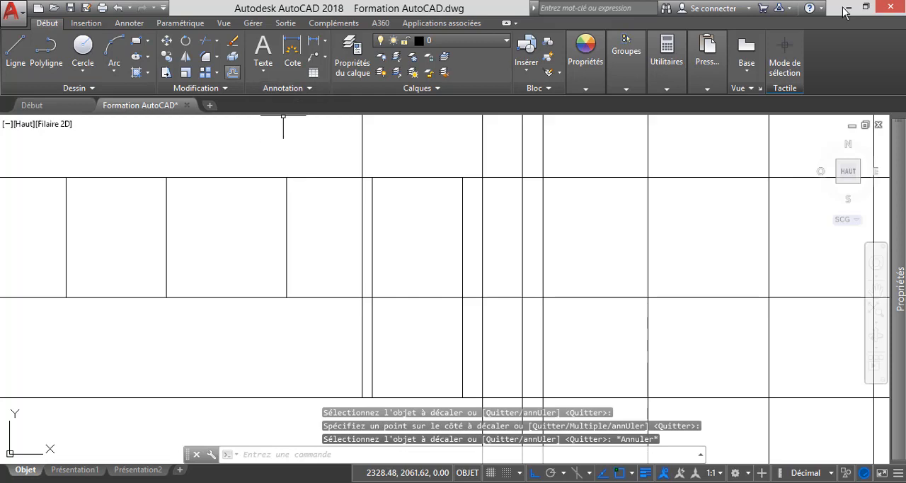
Trim the narrow window's two vertical lines above the head line and below the sill line.
click(205, 40)
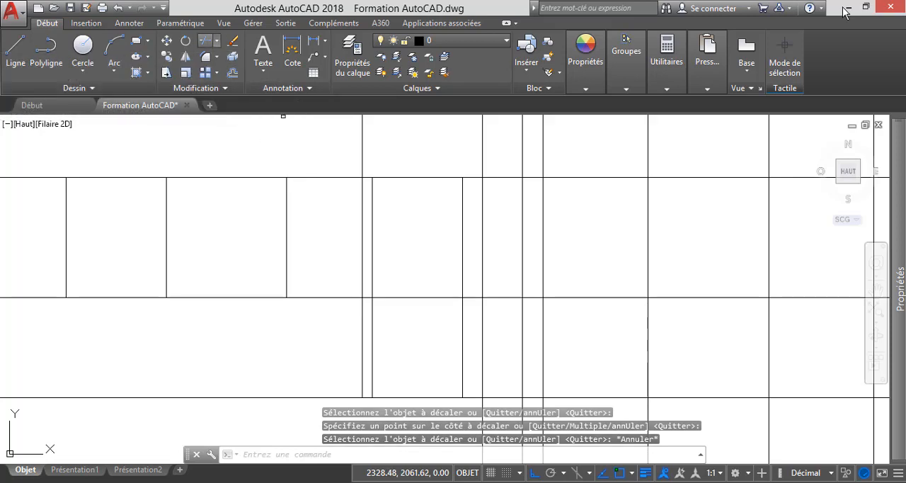
click(500, 177)
click(504, 298)
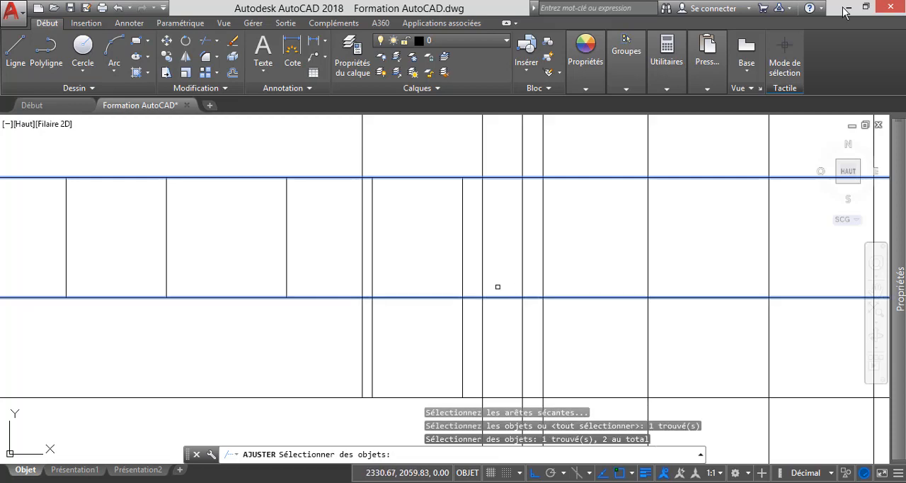
key(Return)
click(486, 316)
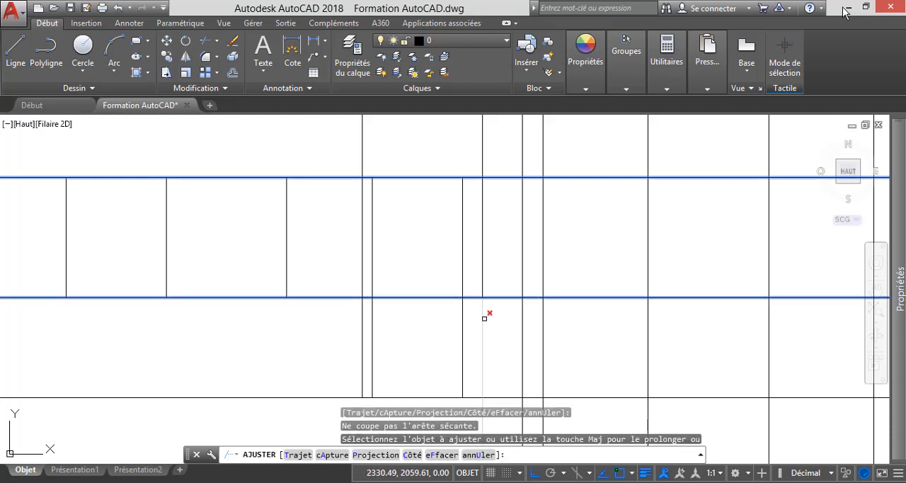
click(521, 323)
click(517, 298)
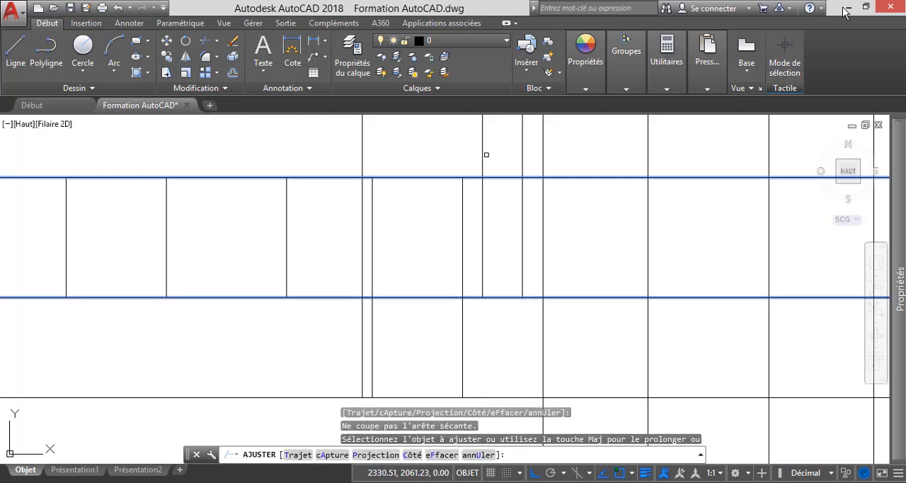
click(484, 153)
click(523, 153)
key(Return)
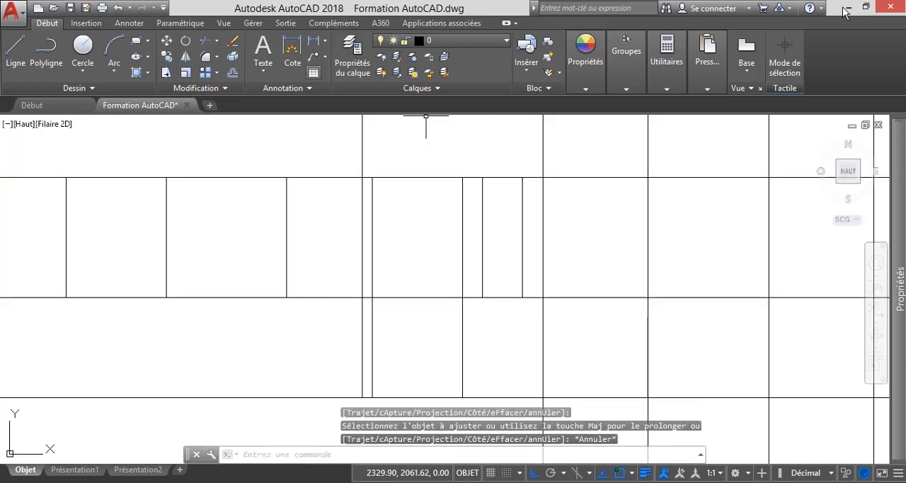
Trim the long head and sill lines outside the narrow window, using its two vertical sides as cutting edges.
key(Return)
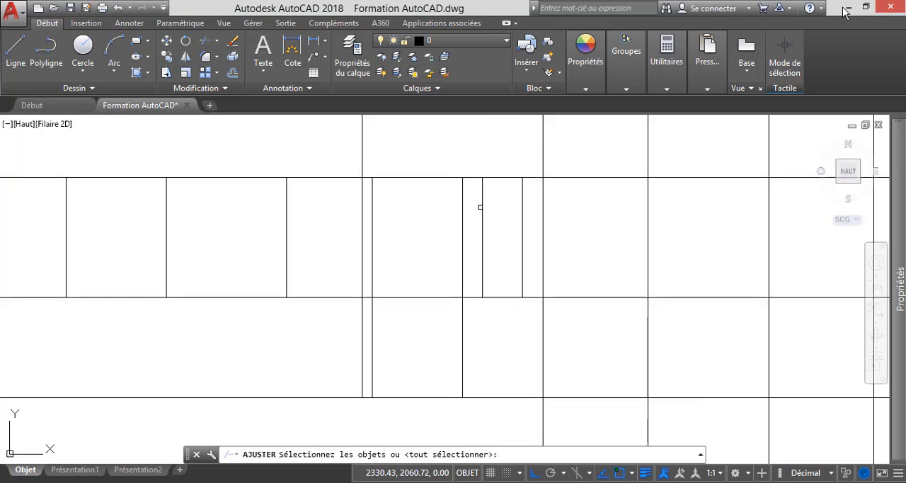
click(482, 207)
click(523, 225)
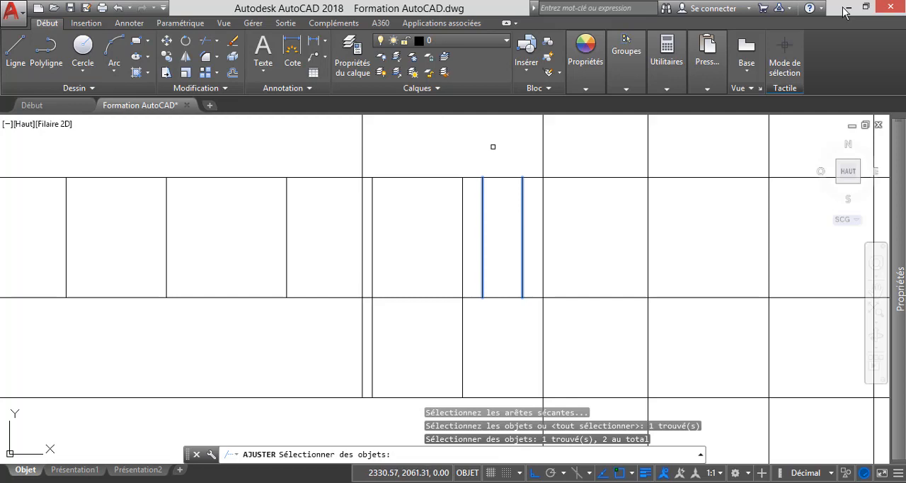
key(Return)
click(475, 177)
click(475, 176)
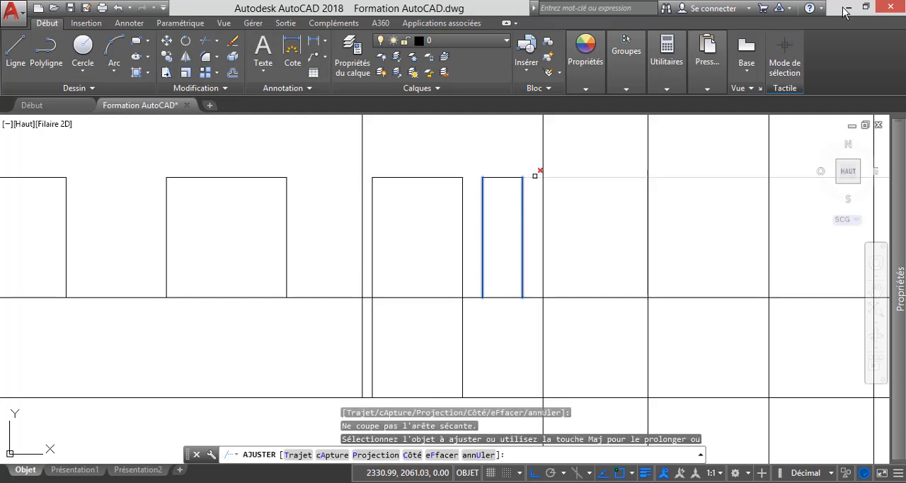
click(535, 176)
click(536, 297)
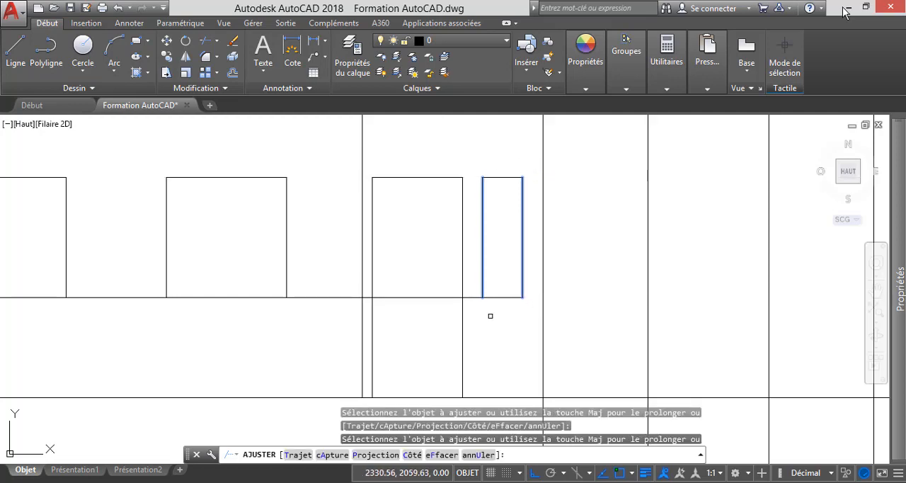
click(474, 298)
key(Escape)
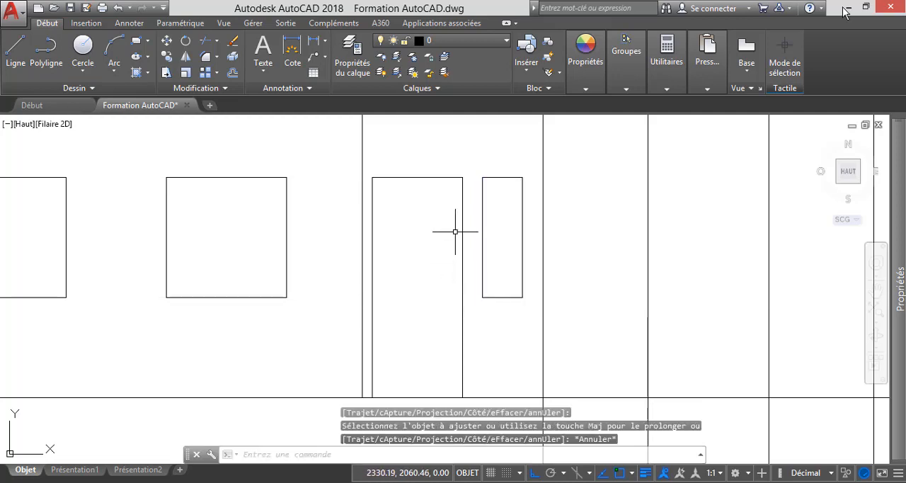
Trace the projection line of the wall corner beside the narrow window from the ground-floor plan up to the elevation.
scroll(470, 235, down, 4)
scroll(480, 256, down, 3)
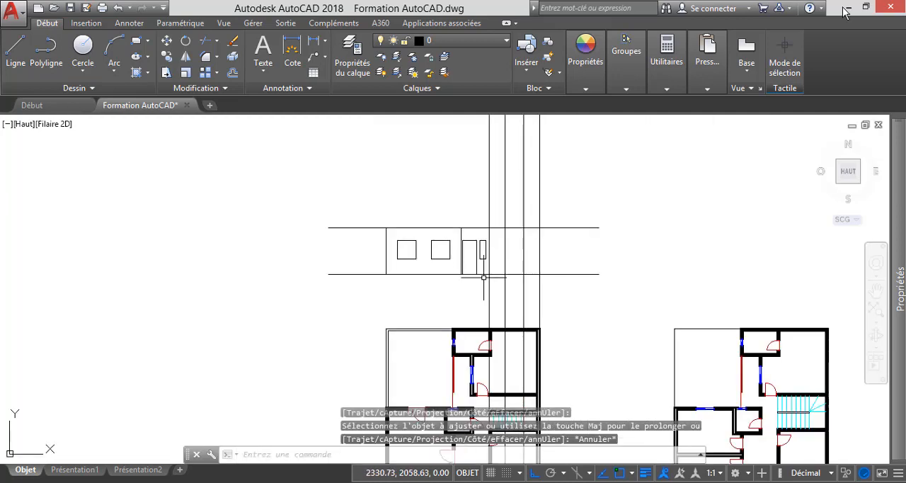
scroll(497, 361, up, 5)
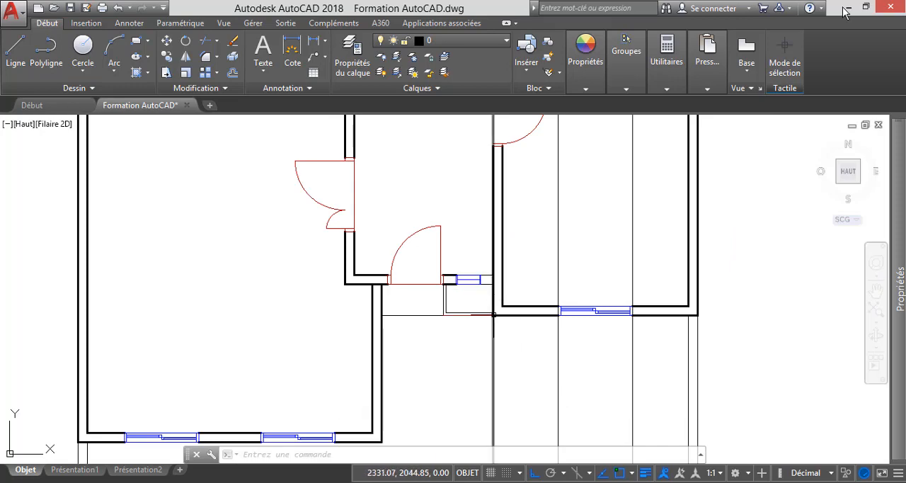
click(519, 364)
click(463, 334)
scroll(494, 360, down, 6)
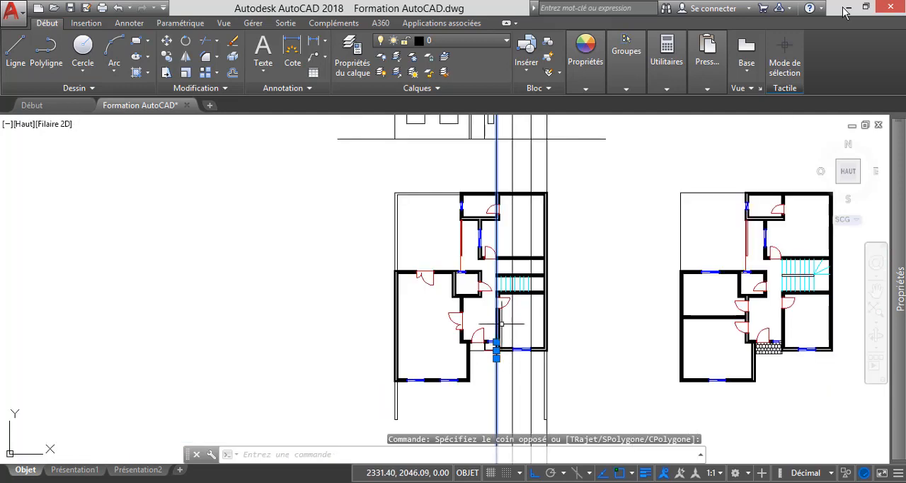
scroll(500, 363, up, 10)
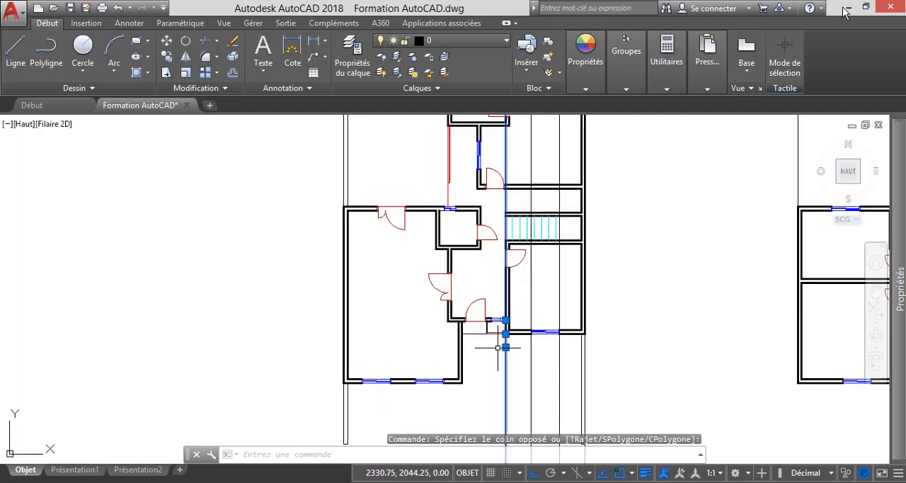
scroll(516, 276, down, 5)
scroll(517, 271, down, 4)
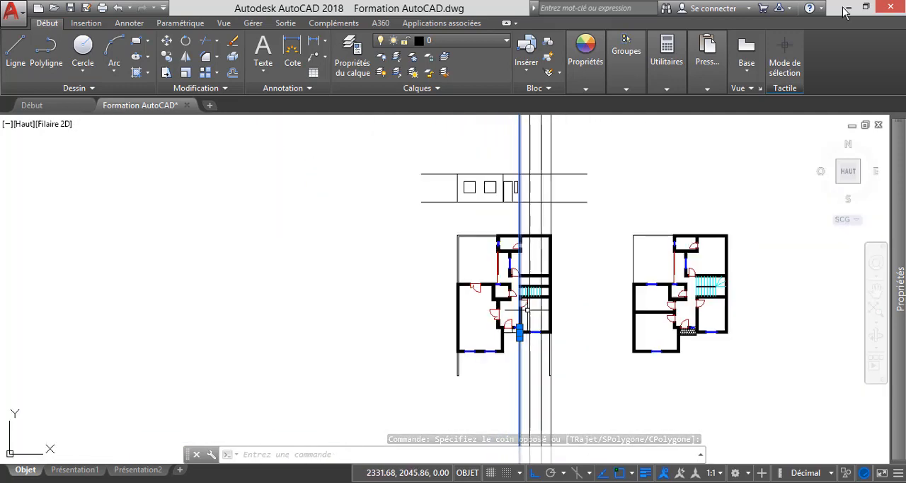
scroll(526, 190, up, 7)
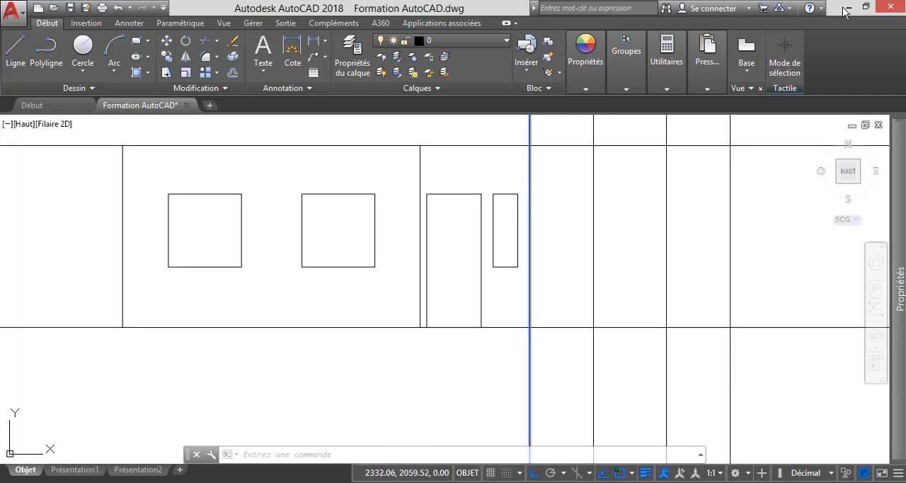
click(587, 281)
key(Escape)
Trim that wall corner's projection line above and below the elevation, using the ground line and the upper wall line as cutting edges.
click(206, 40)
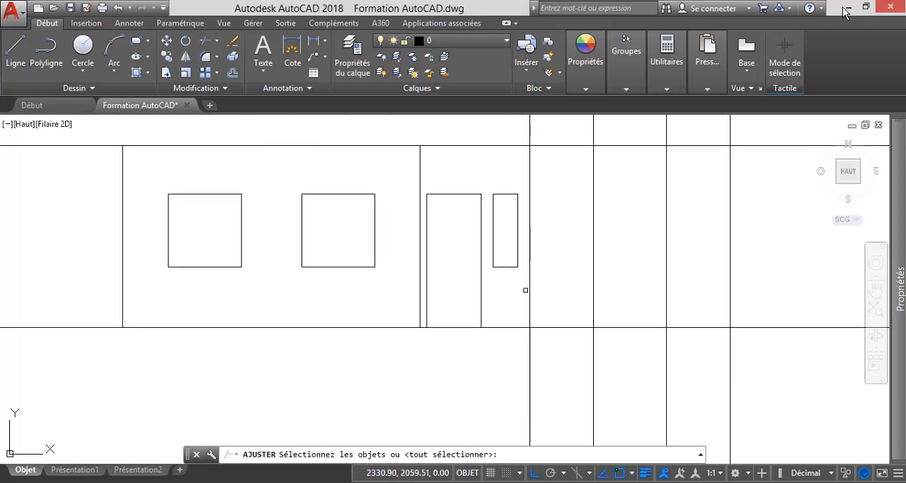
click(570, 328)
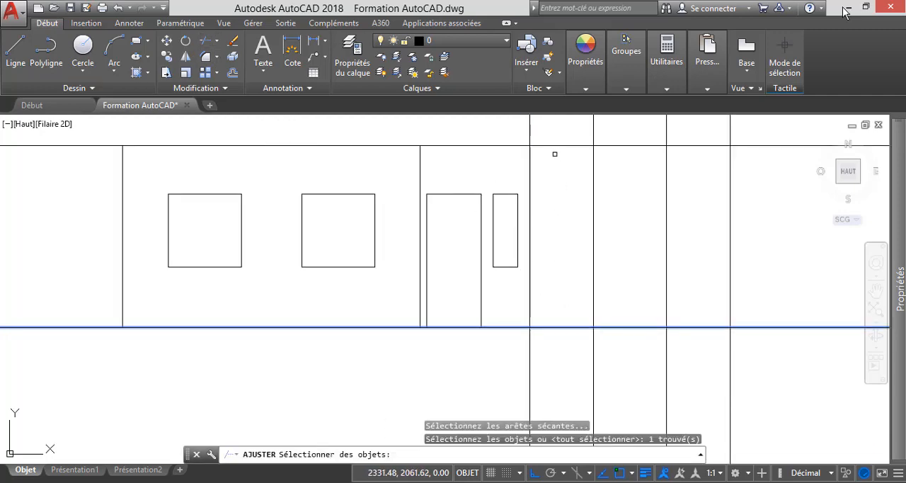
click(556, 145)
key(Return)
click(546, 326)
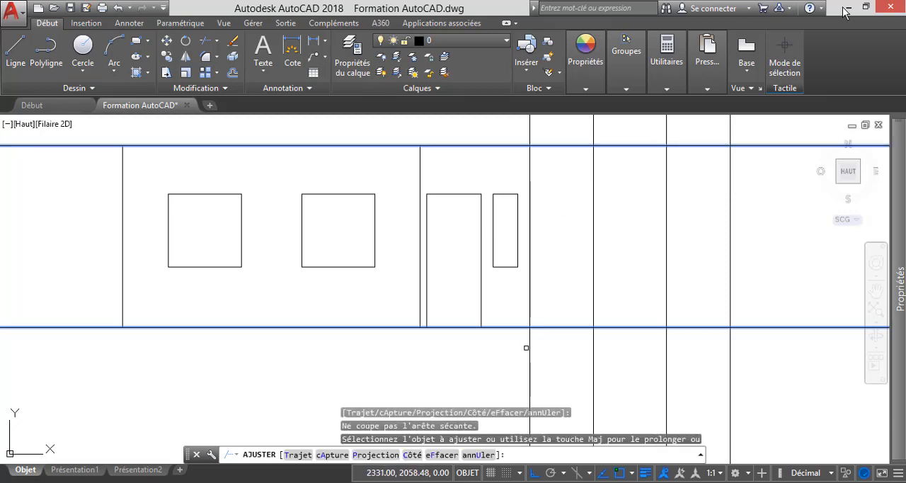
scroll(529, 347, down, 4)
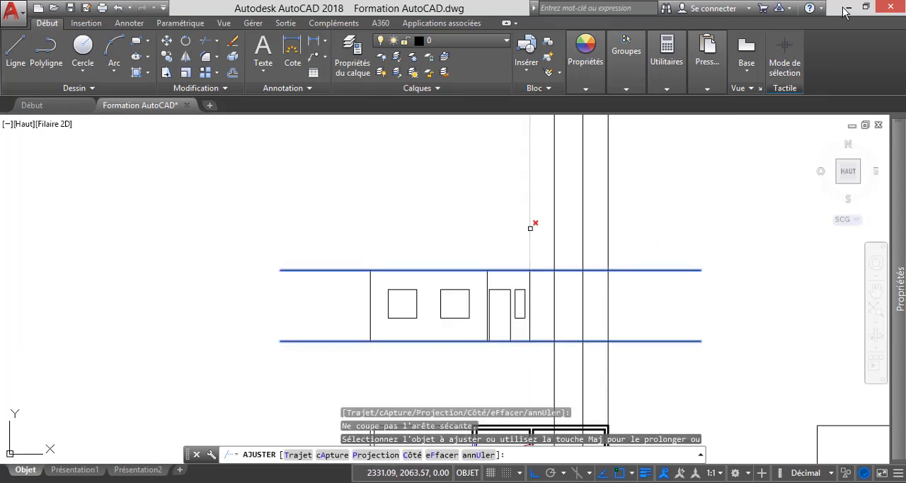
key(Escape)
Trace the projection lines of the front window in the right-hand room from the ground-floor plan up to the elevation.
scroll(511, 212, down, 6)
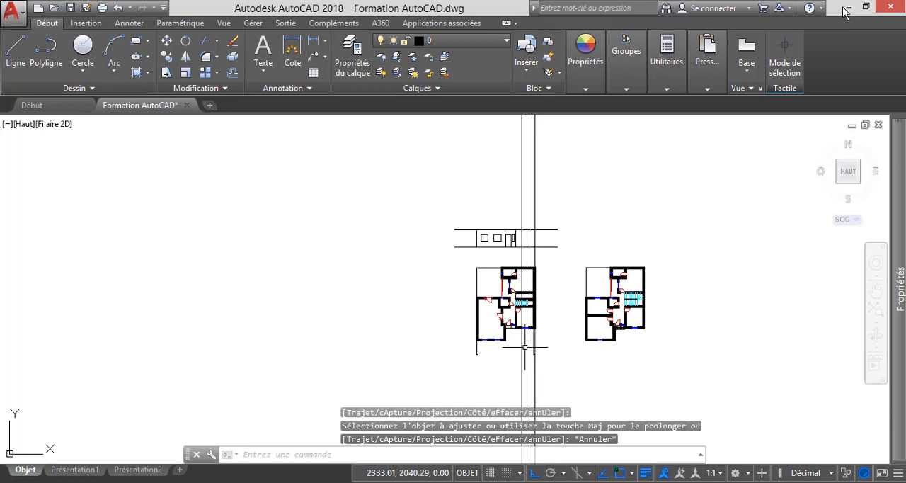
scroll(526, 347, up, 5)
scroll(560, 347, up, 5)
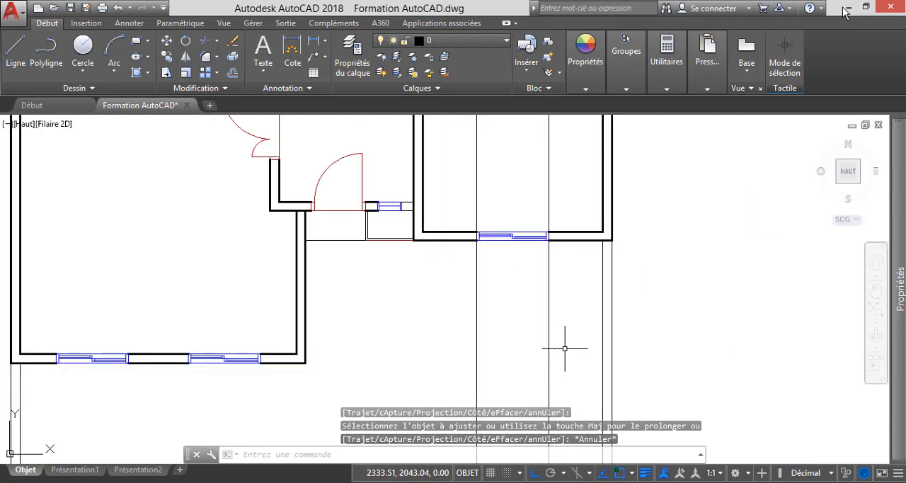
click(572, 347)
click(426, 293)
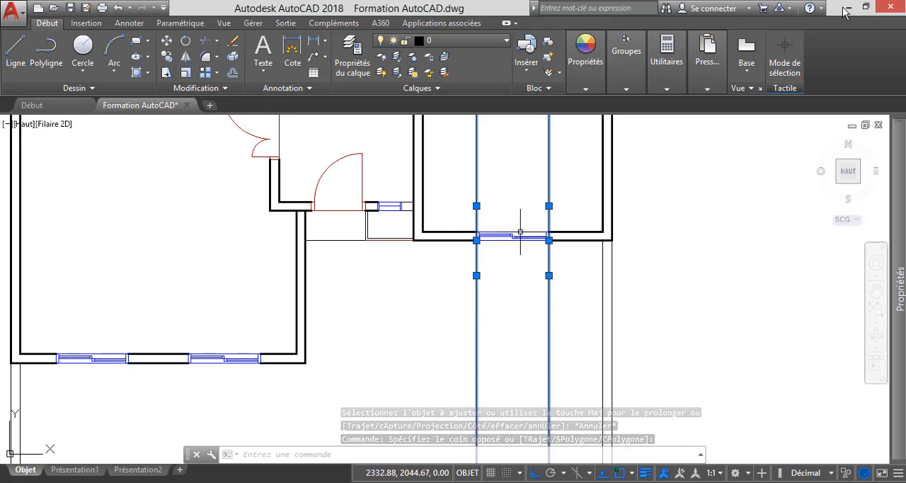
scroll(522, 343, down, 8)
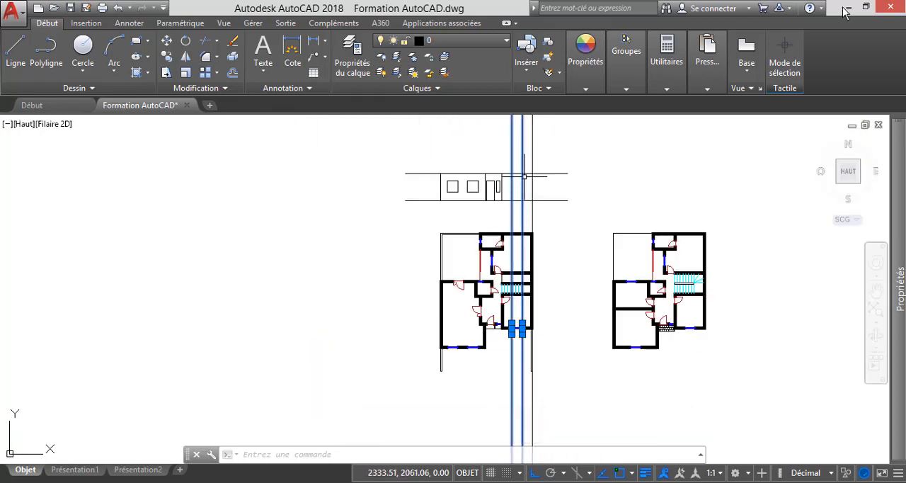
key(Escape)
scroll(522, 167, up, 4)
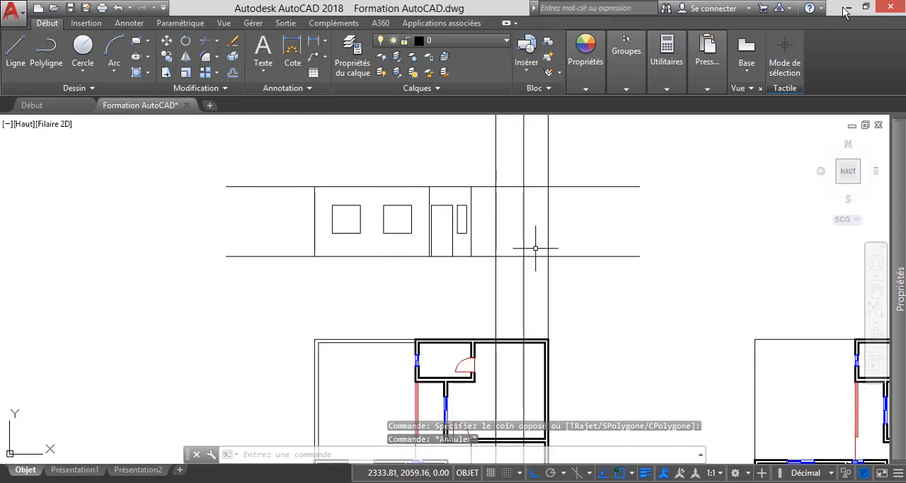
scroll(536, 215, up, 2)
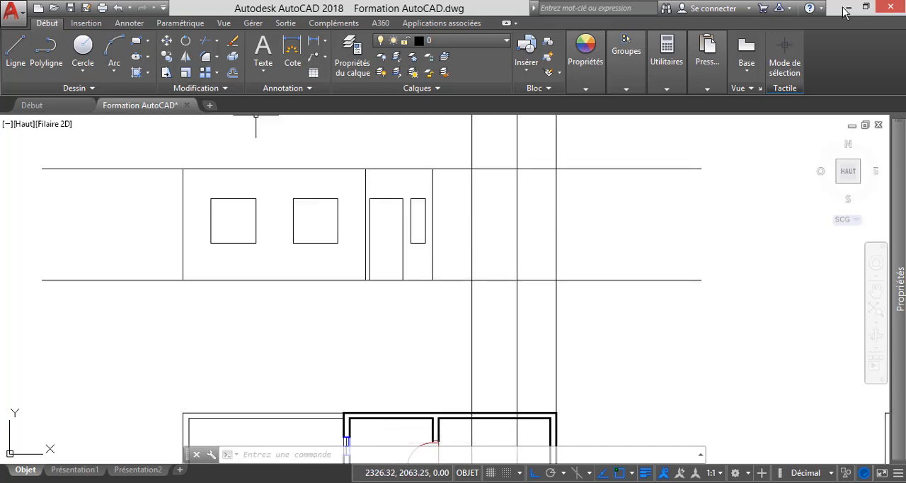
Offset the elevation's long ground line upward by 1 for the sill of the right-hand room's window.
click(233, 73)
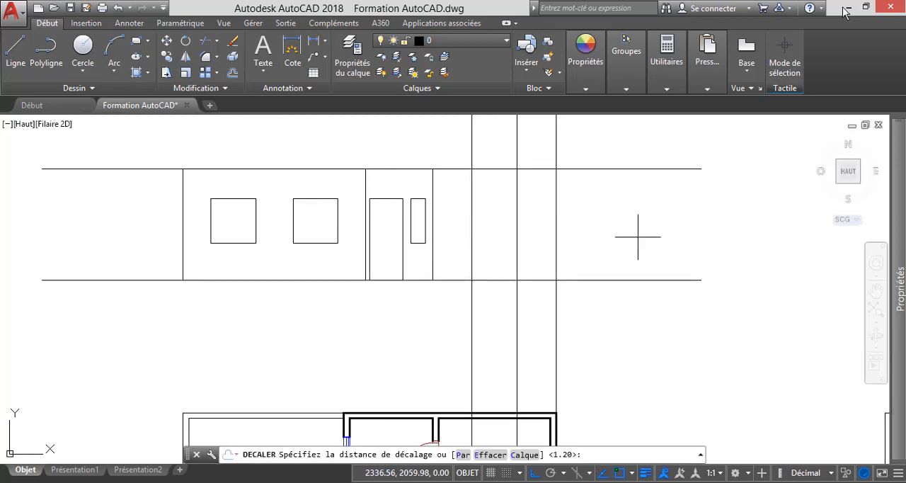
text(1)
key(Return)
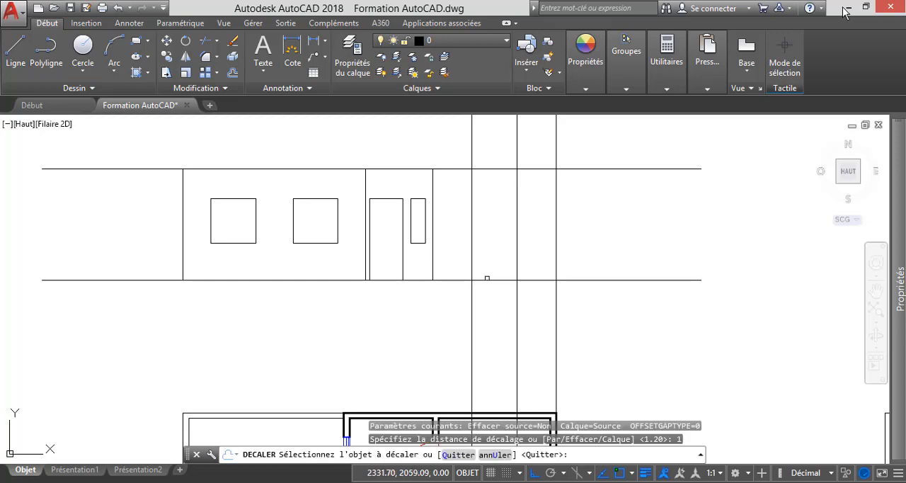
click(592, 280)
click(601, 224)
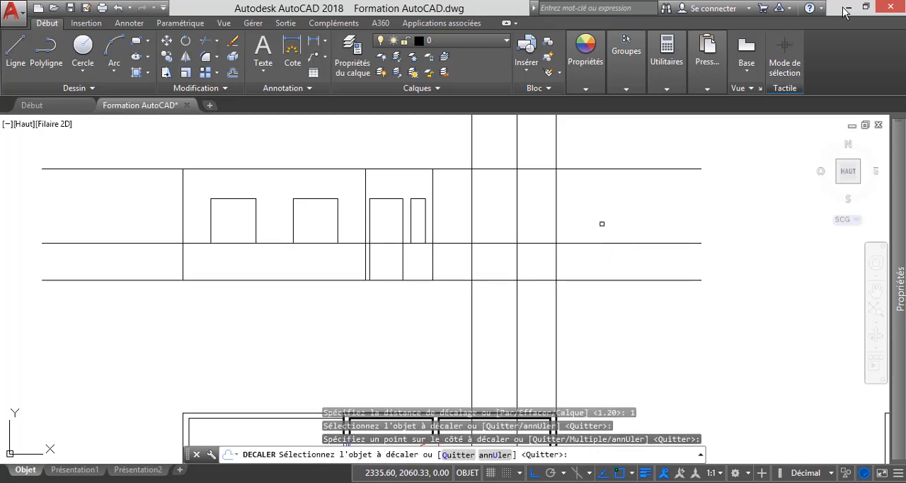
key(Escape)
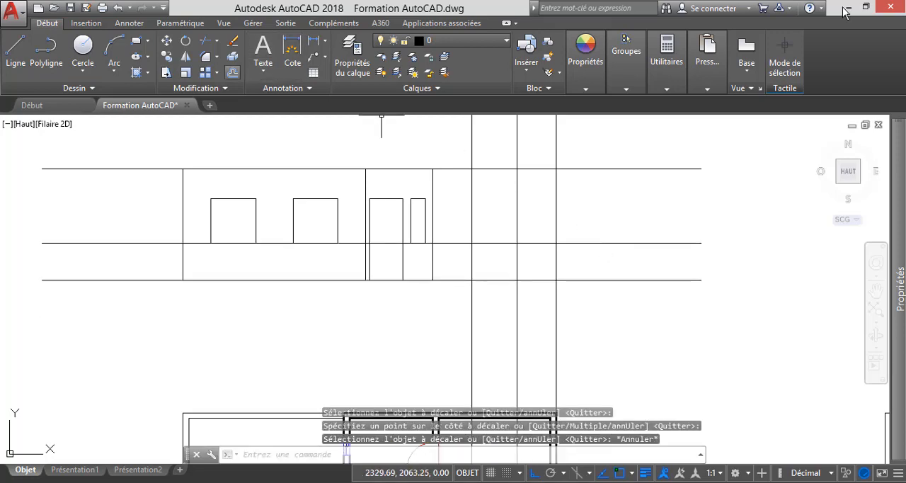
Offset the right-hand window's sill line upward by 1.2 for its head.
click(233, 72)
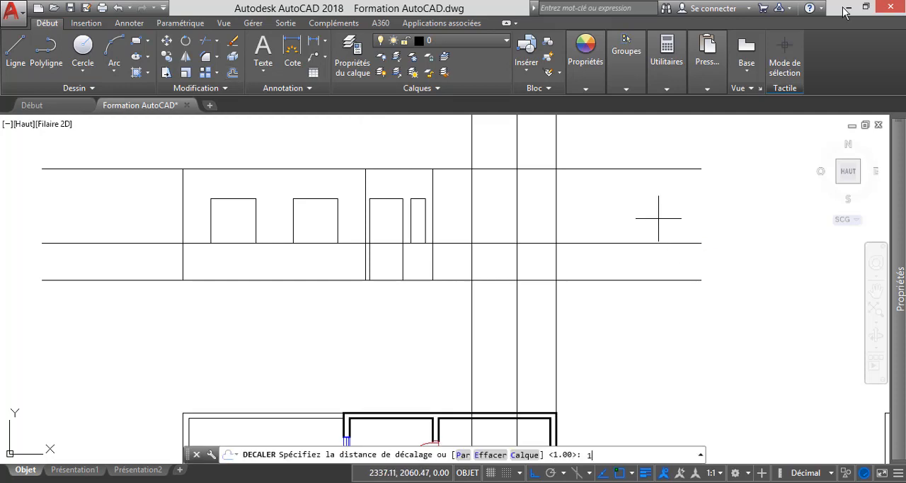
key(Return)
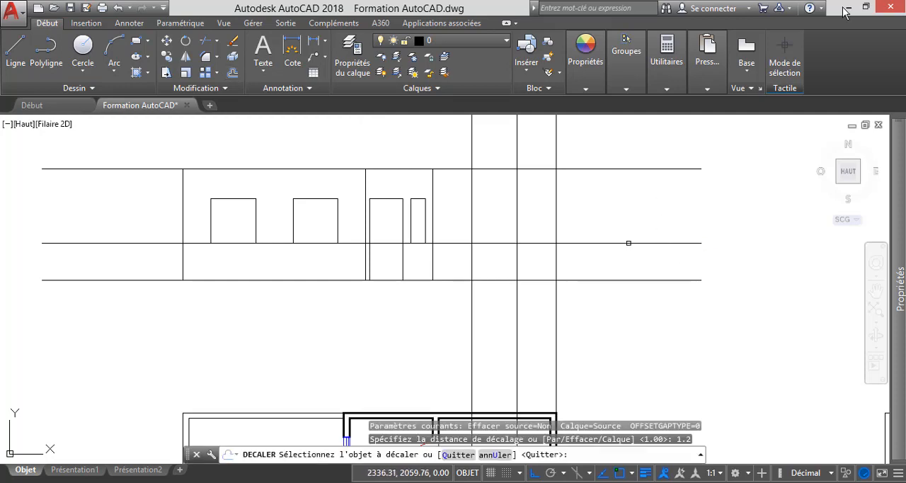
click(628, 243)
click(615, 191)
key(Escape)
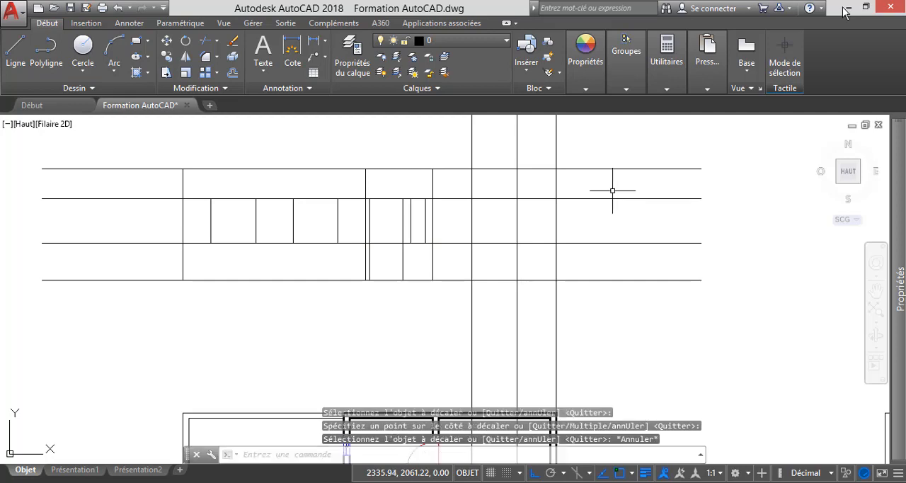
Trim the right-hand window's vertical projection lines above its head line and below its sill line, using those two lines as cutting edges.
click(205, 40)
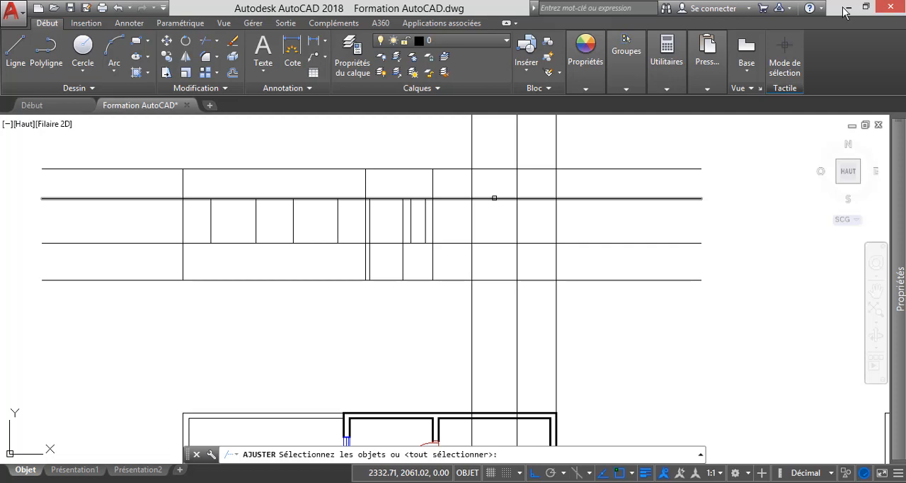
click(494, 198)
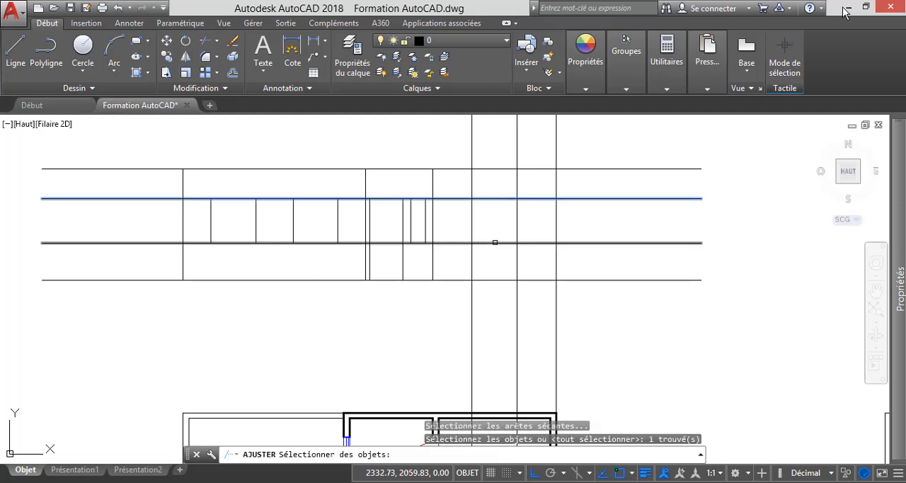
click(495, 242)
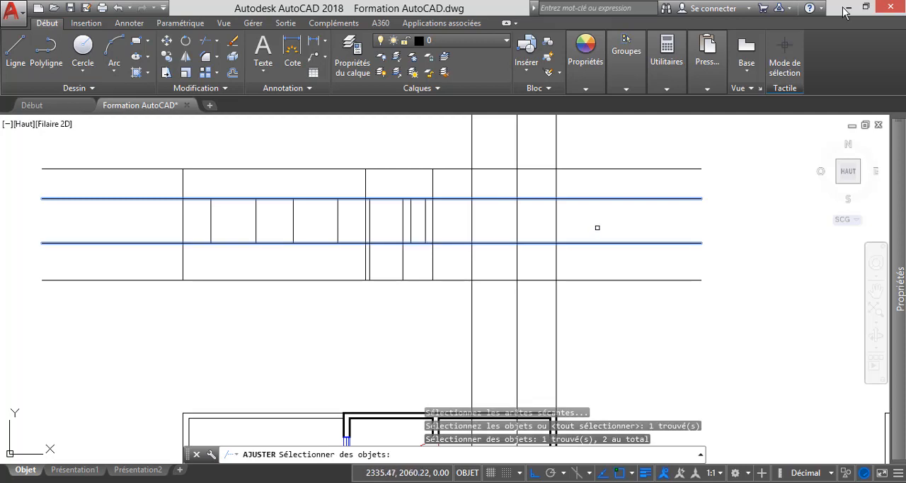
key(Return)
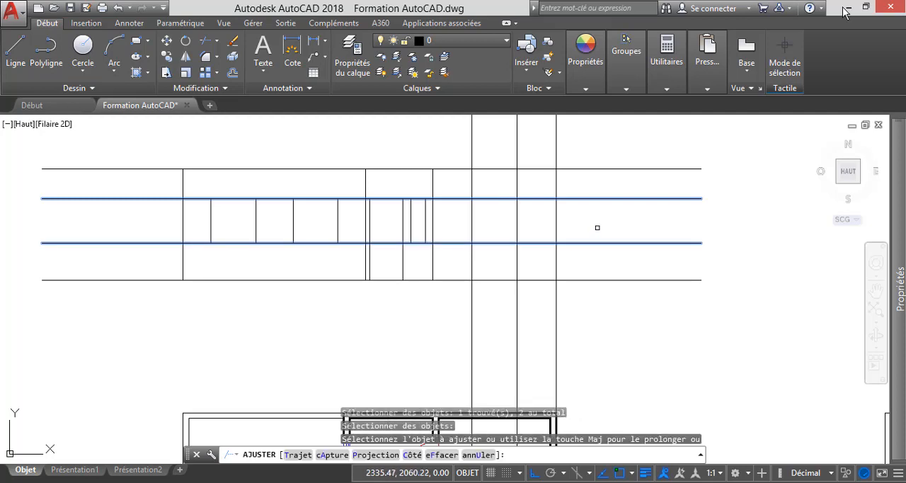
click(563, 199)
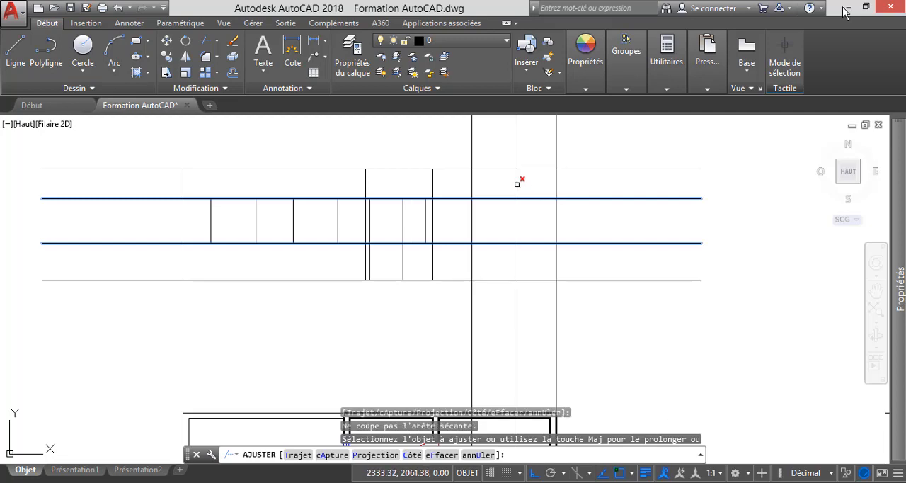
click(516, 184)
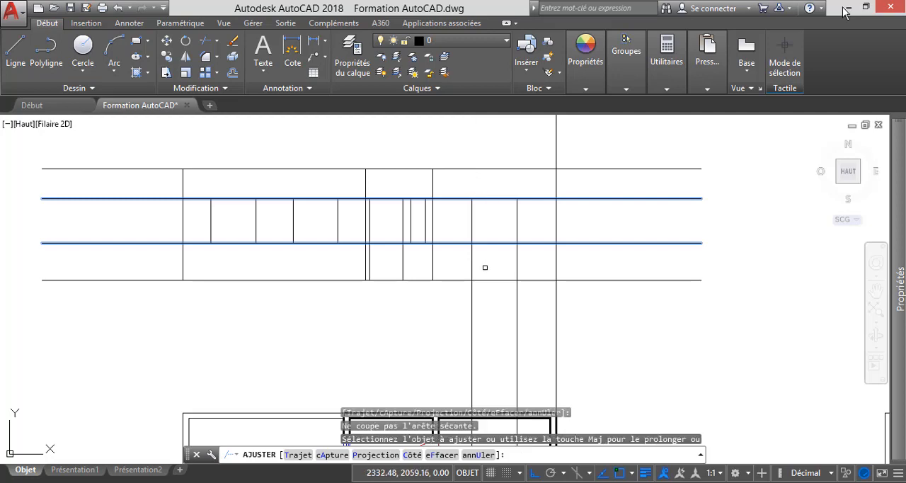
click(472, 261)
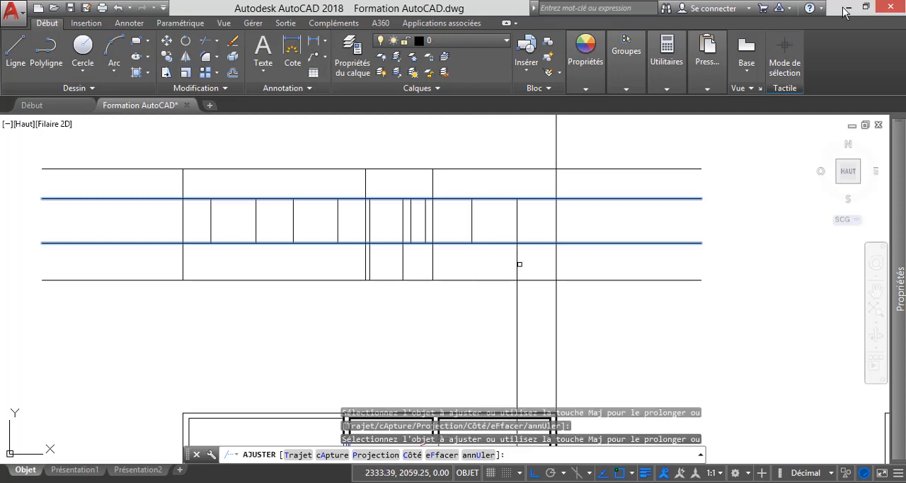
click(517, 264)
key(Escape)
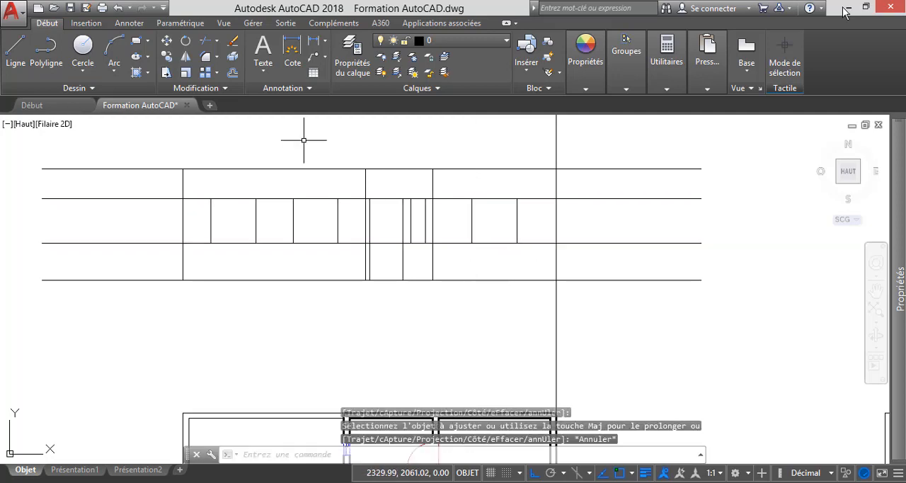
Trim the sill and head lines on both sides of the right-hand window, using its two vertical edges as cutting edges.
click(206, 41)
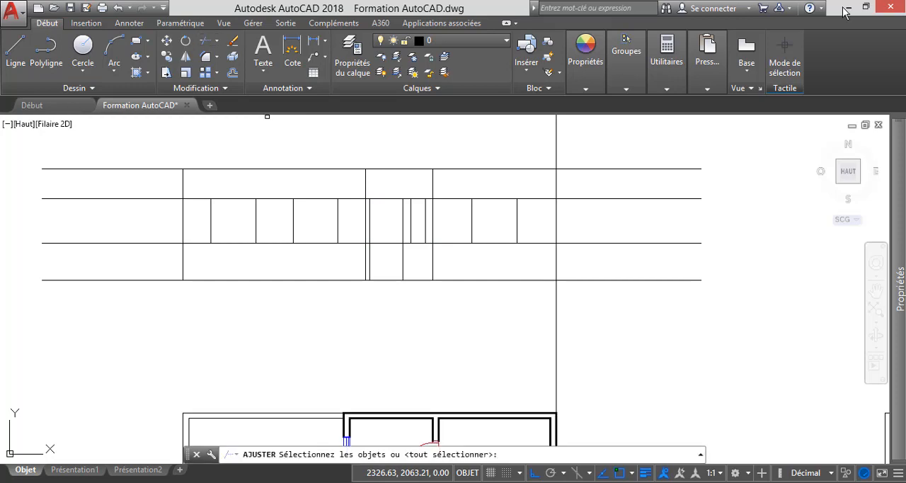
click(472, 222)
click(515, 224)
key(Return)
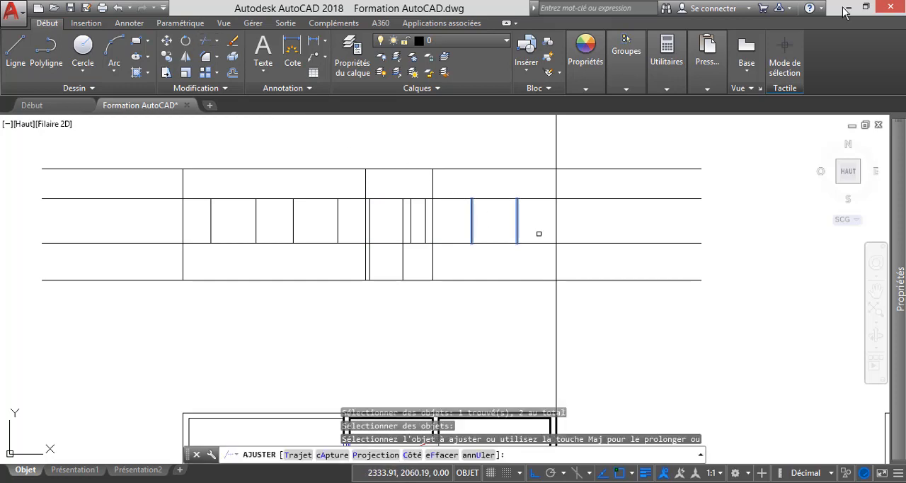
click(541, 256)
click(526, 169)
click(464, 249)
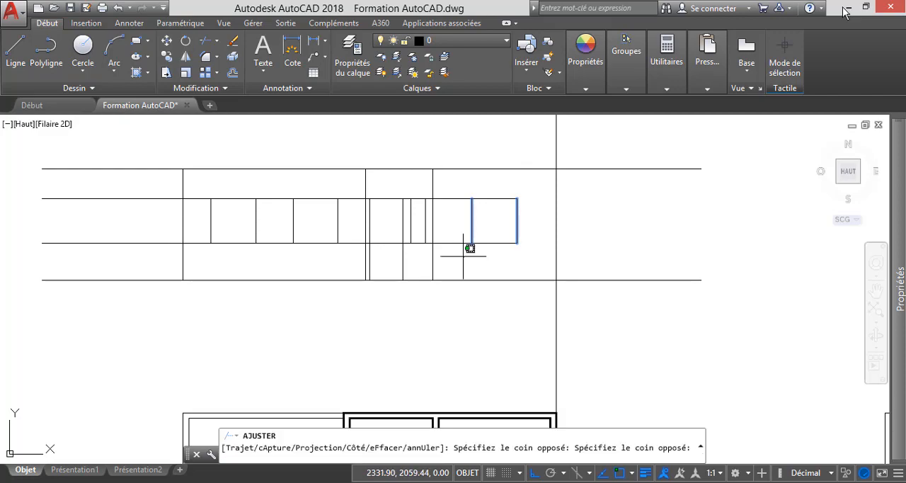
click(458, 179)
key(Escape)
Trim the rightmost outer wall's projection line above and below the elevation, using the ground line and the upper wall line as cutting edges.
scroll(506, 223, down, 6)
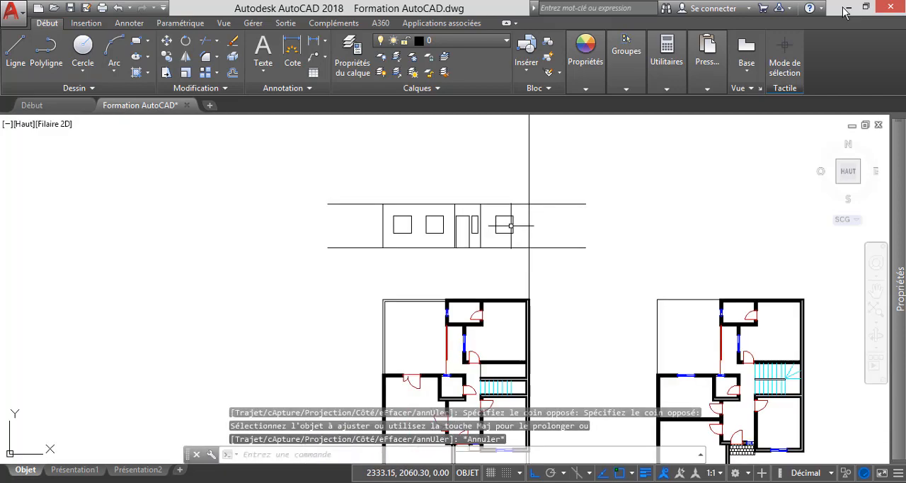
scroll(519, 366, up, 8)
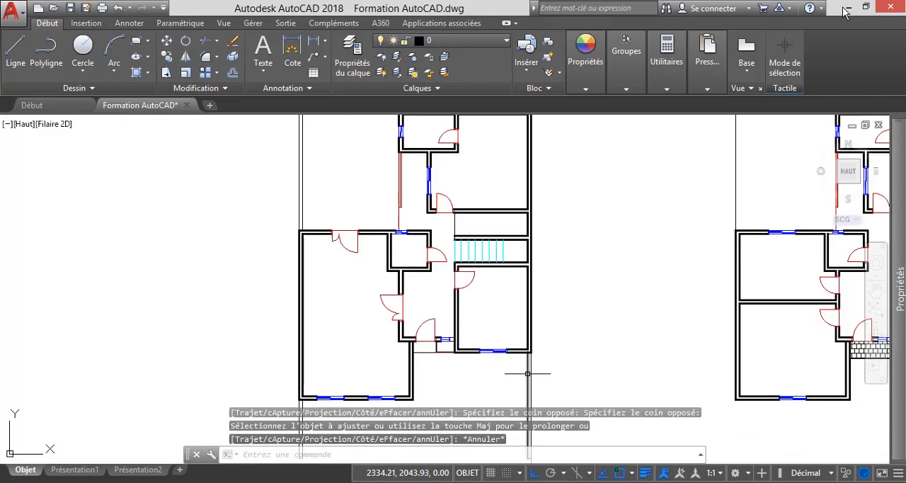
scroll(546, 256, down, 5)
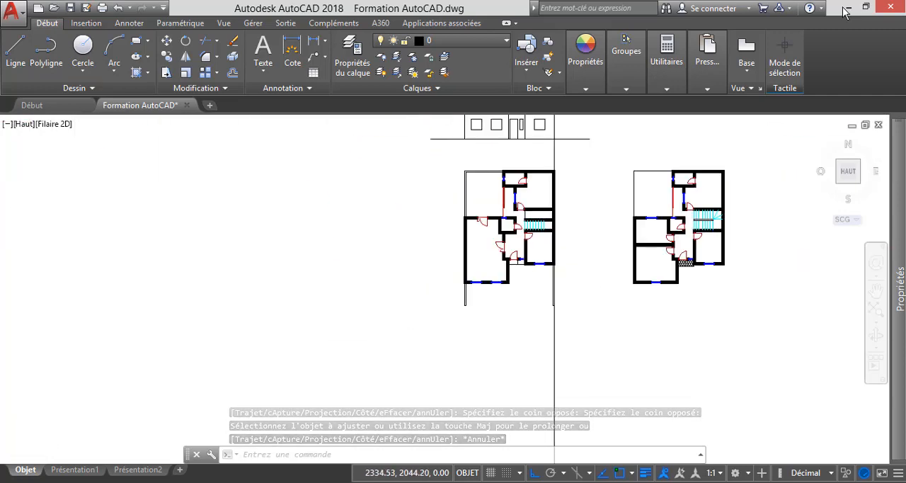
scroll(559, 303, up, 5)
scroll(559, 309, up, 2)
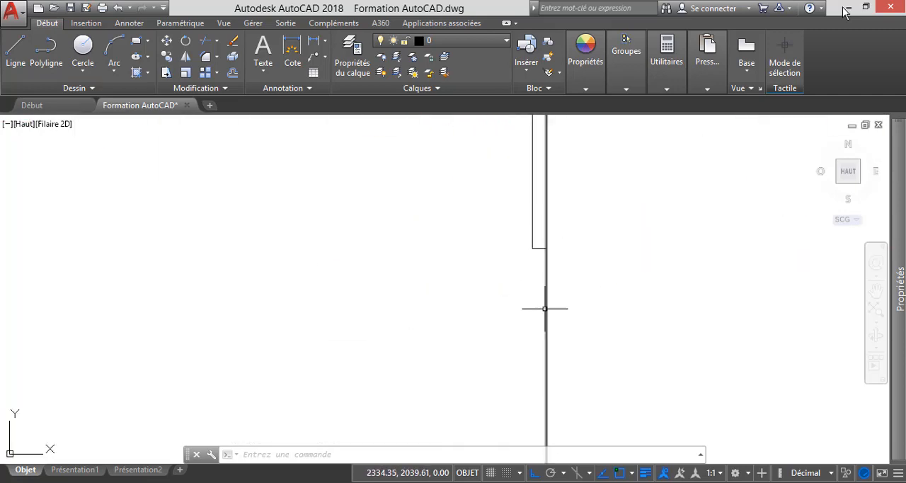
scroll(545, 326, down, 8)
scroll(545, 262, up, 8)
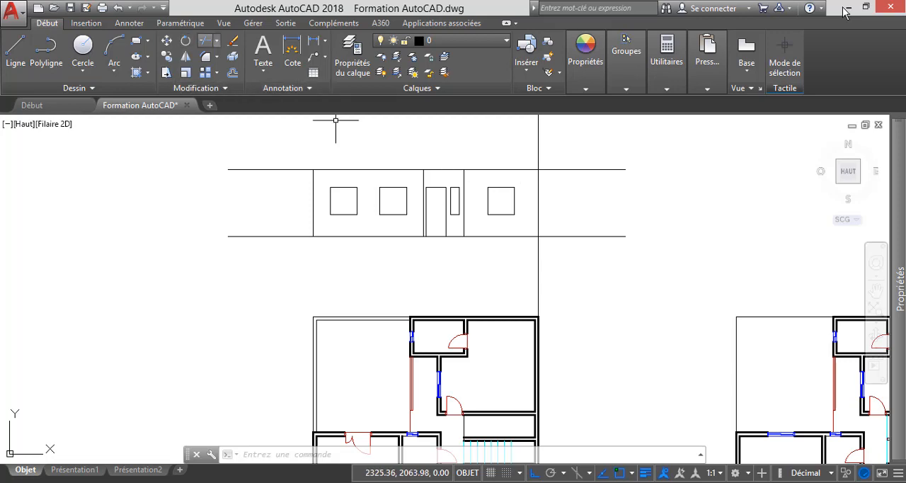
click(206, 40)
click(504, 234)
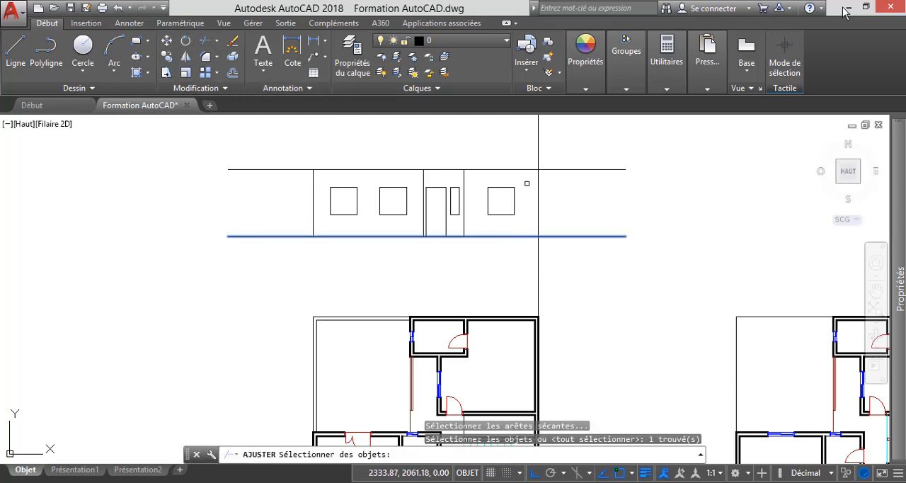
click(528, 171)
key(Return)
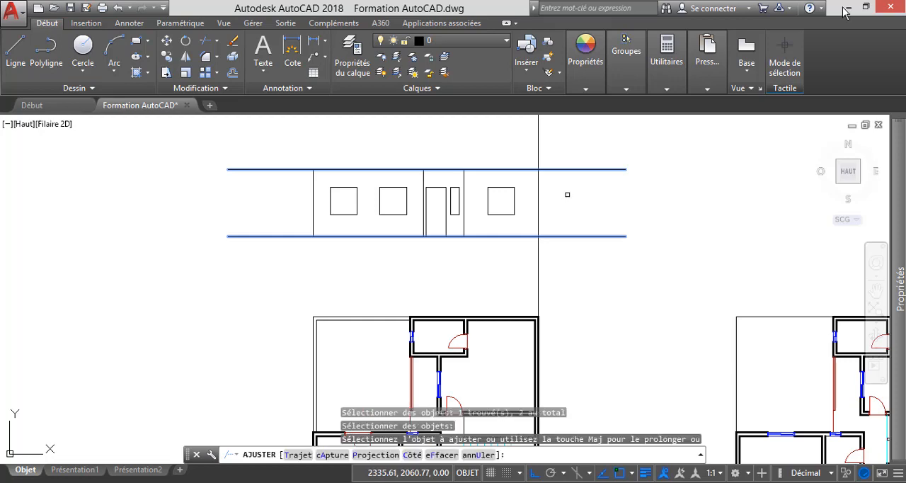
click(581, 267)
click(515, 263)
click(579, 153)
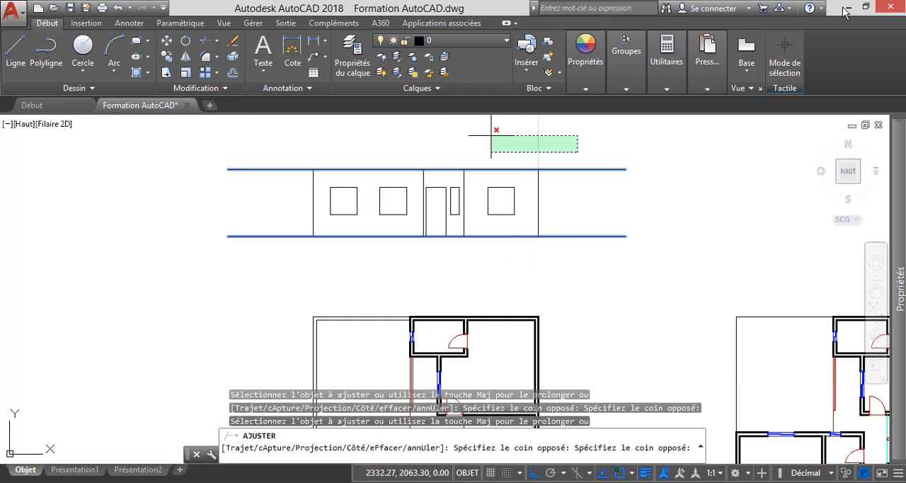
click(495, 131)
key(Escape)
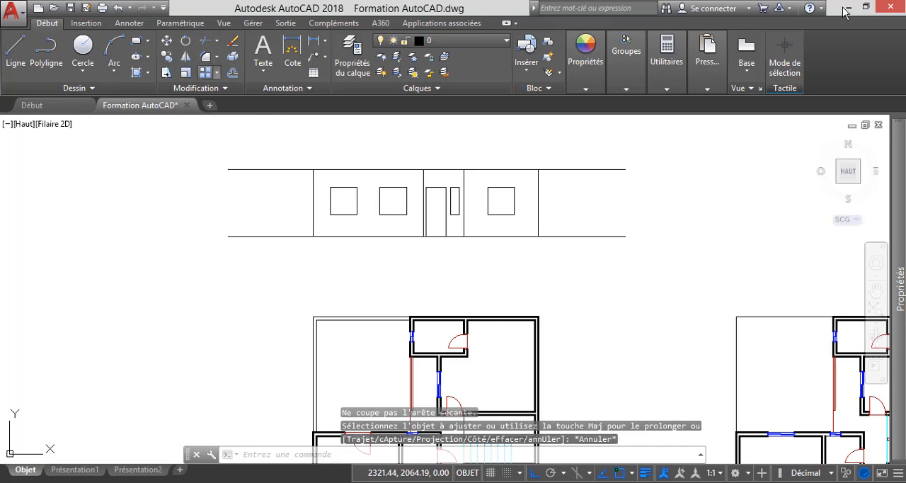
Trim the upper wall line's overhangs beyond both outer walls of the elevation, using all objects as cutting edges.
key(Return)
key(Return)
click(266, 190)
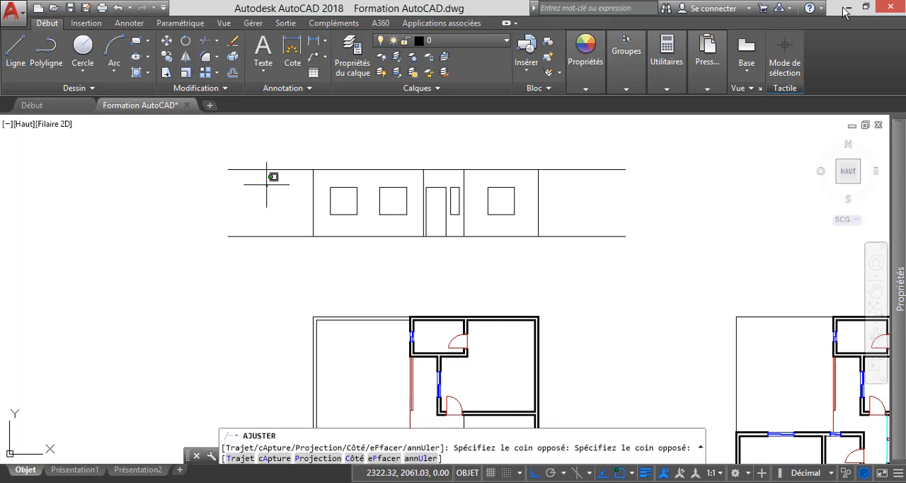
click(234, 127)
click(634, 205)
click(588, 143)
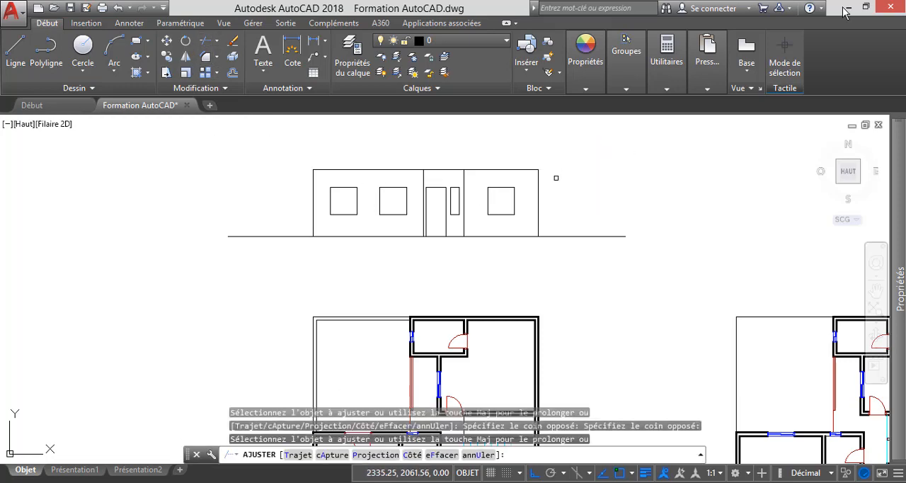
key(Escape)
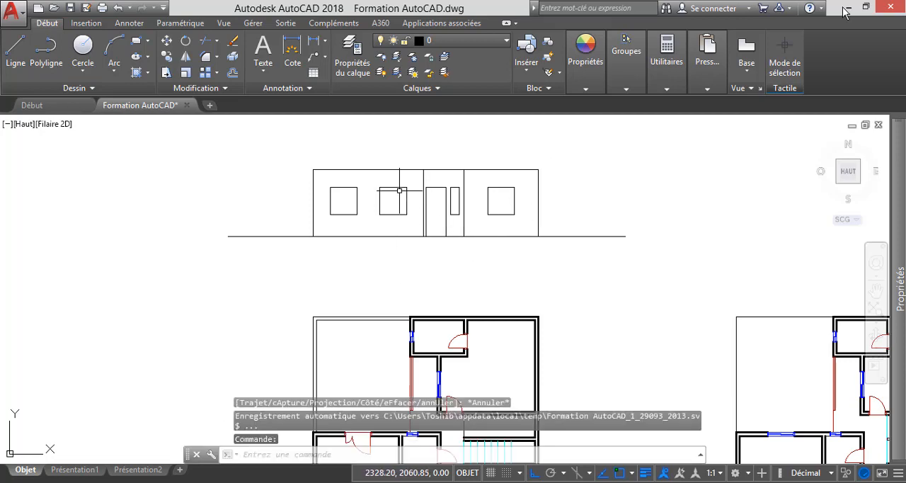
Compare the front elevation's walls, windows and entrance door with the front side of the ground-floor plan.
scroll(438, 189, down, 3)
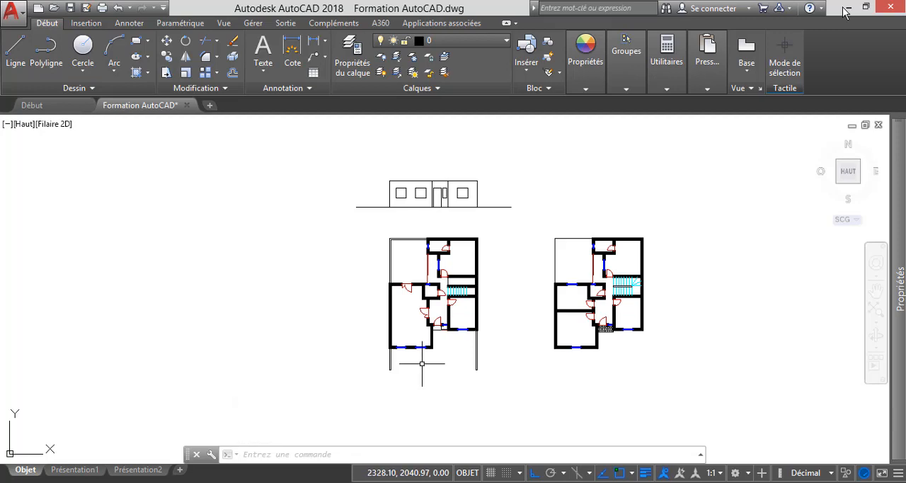
scroll(431, 354, up, 2)
scroll(442, 351, up, 2)
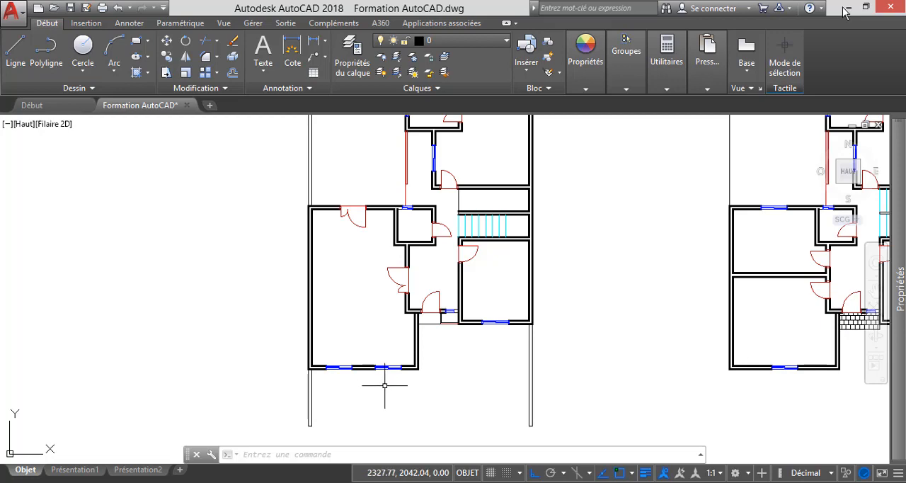
scroll(386, 385, down, 2)
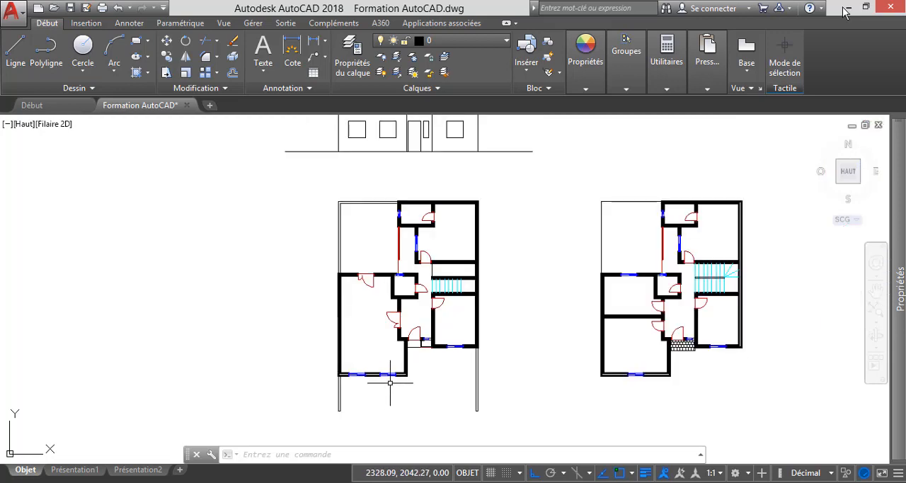
scroll(390, 382, down, 1)
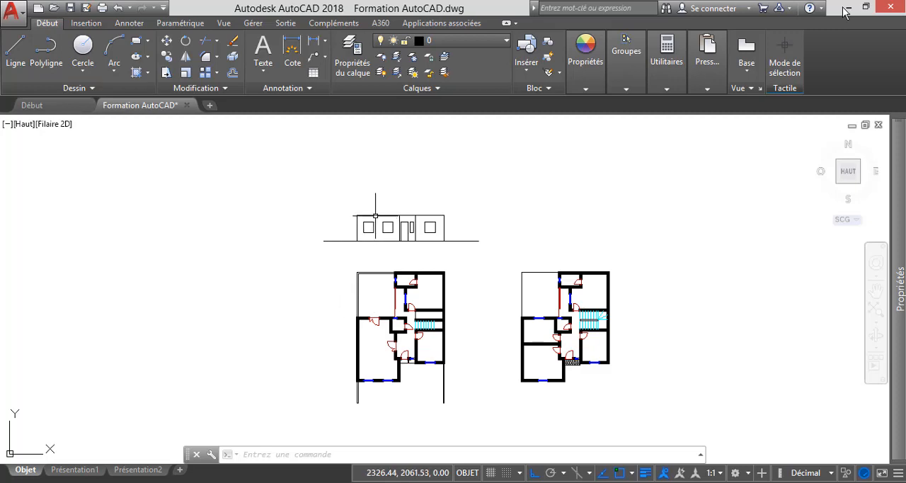
scroll(376, 214, up, 2)
scroll(376, 215, up, 2)
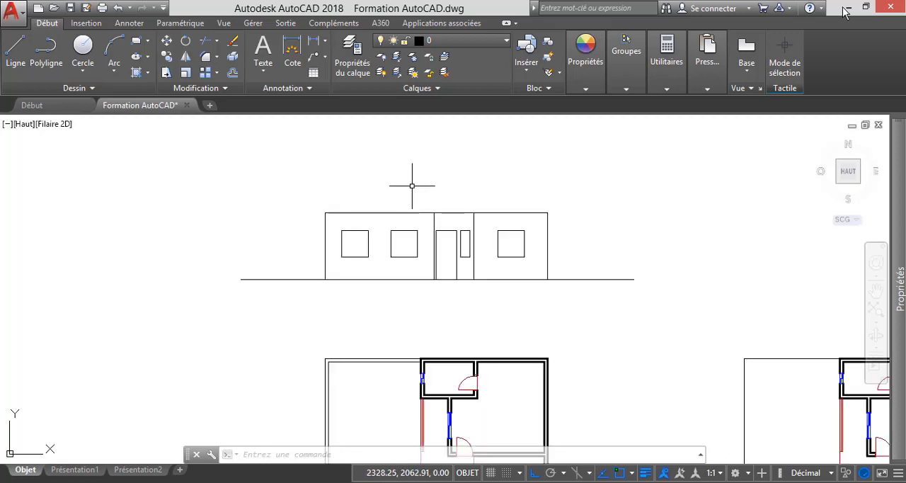
scroll(414, 183, down, 2)
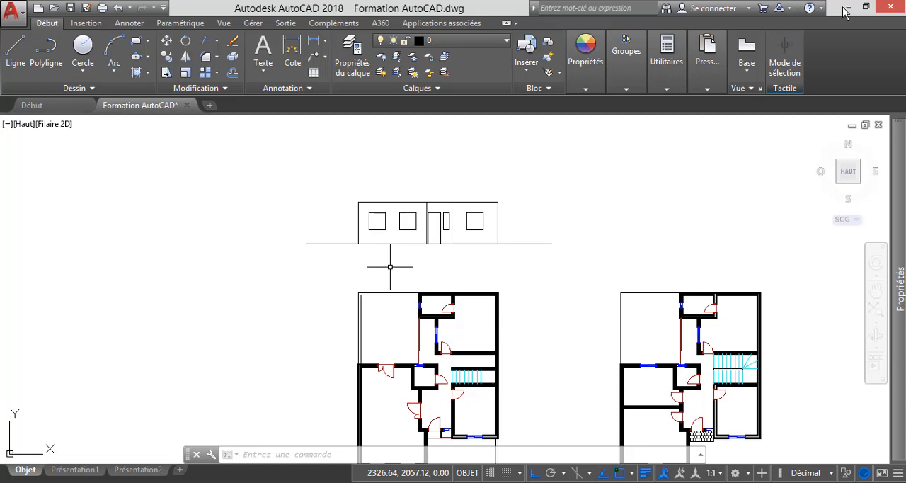
scroll(415, 235, down, 2)
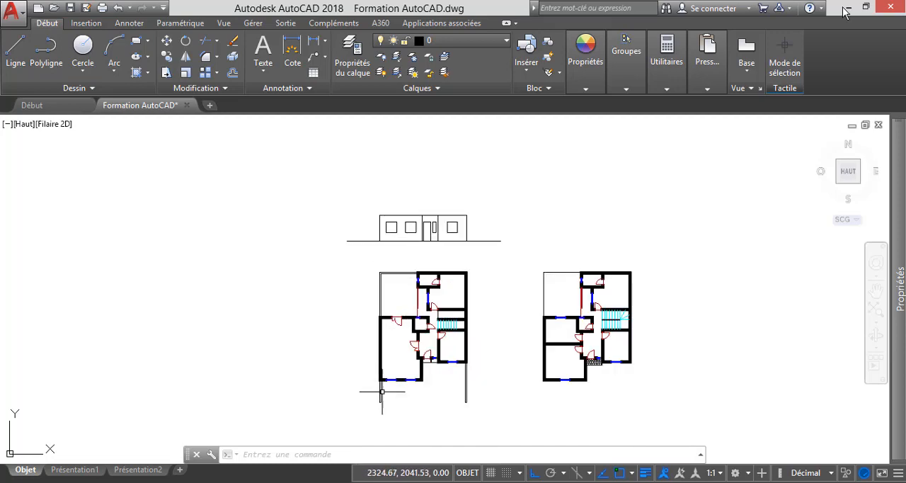
scroll(381, 391, up, 4)
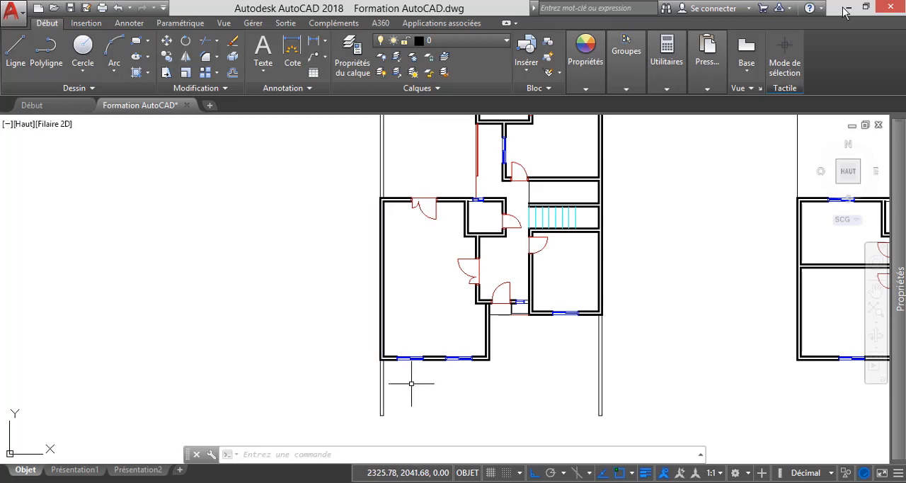
scroll(470, 355, down, 4)
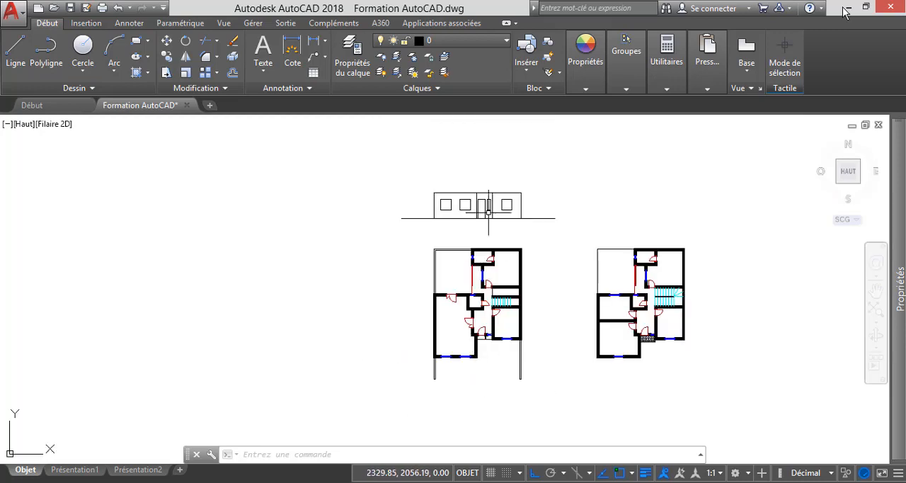
scroll(522, 184, up, 2)
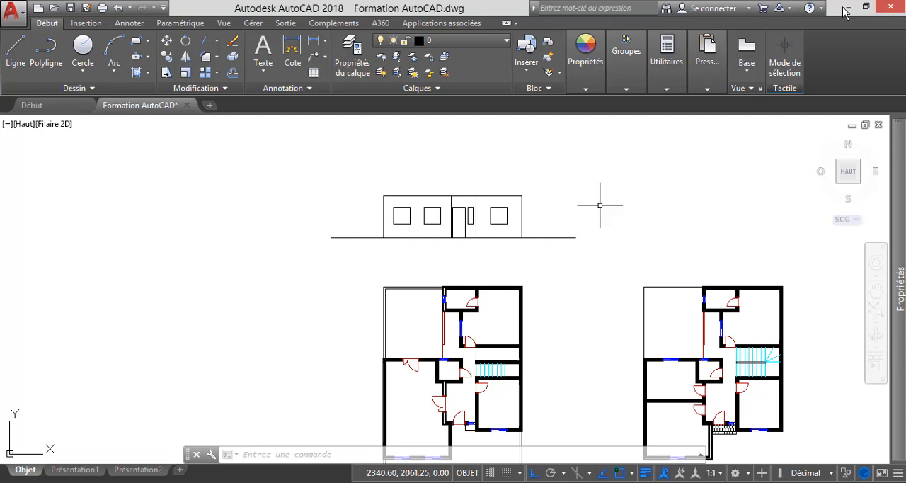
scroll(519, 188, down, 2)
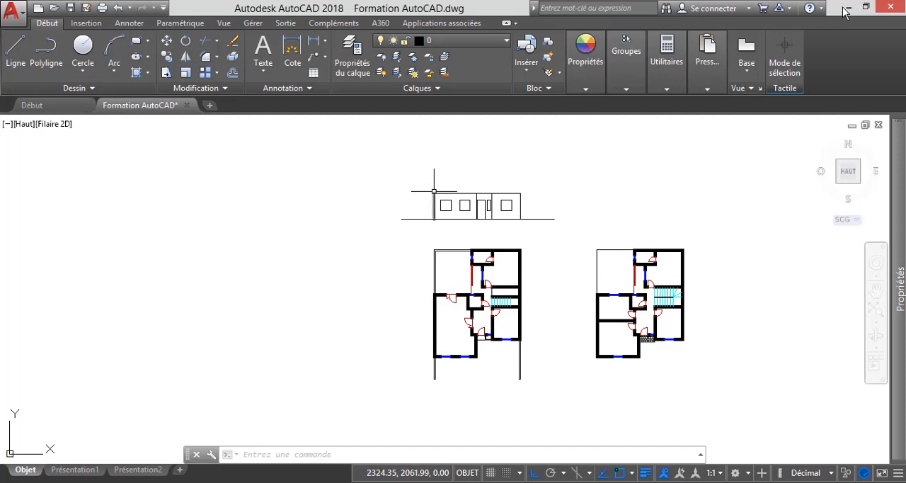
scroll(499, 185, up, 4)
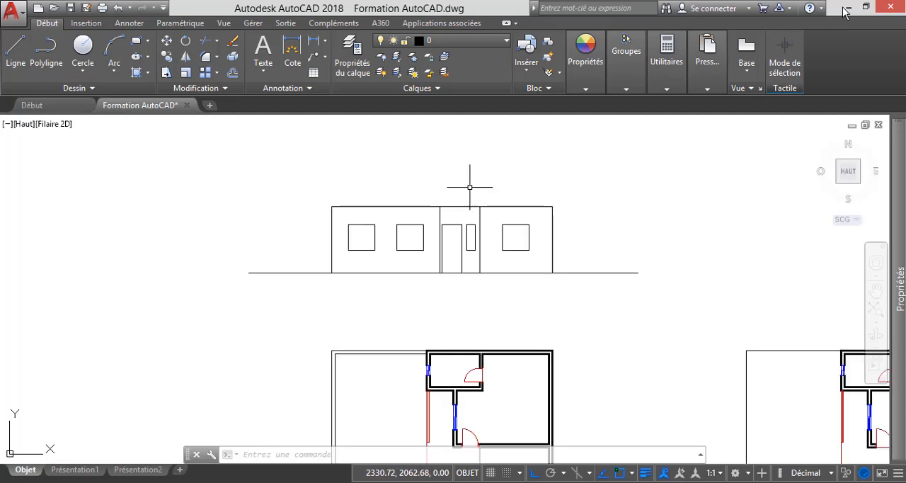
Copy the whole front elevation above the right-hand floor plan, from the left plan's upper-left outer corner to the matching corner of the right plan.
click(673, 309)
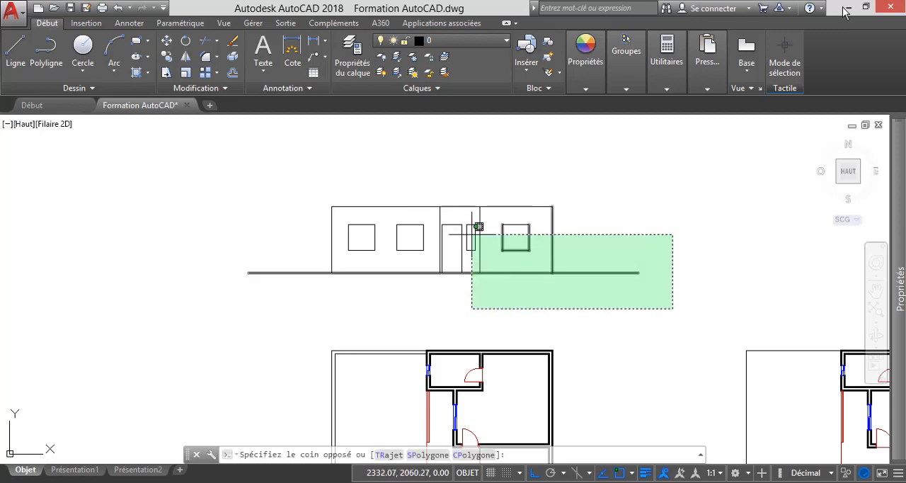
click(197, 176)
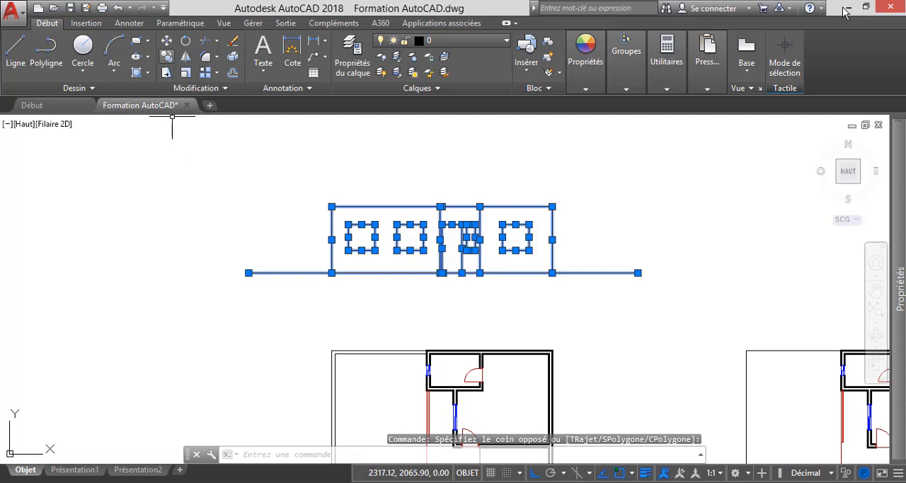
click(167, 57)
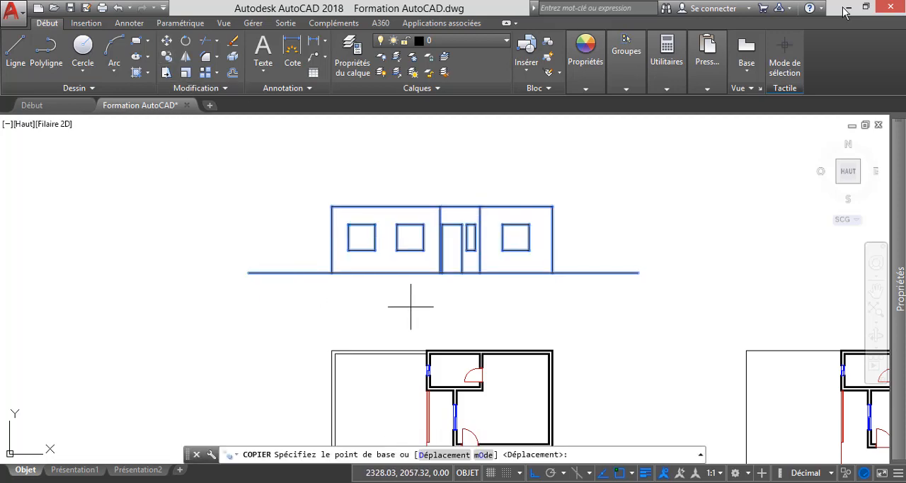
scroll(411, 315, down, 3)
scroll(386, 345, up, 7)
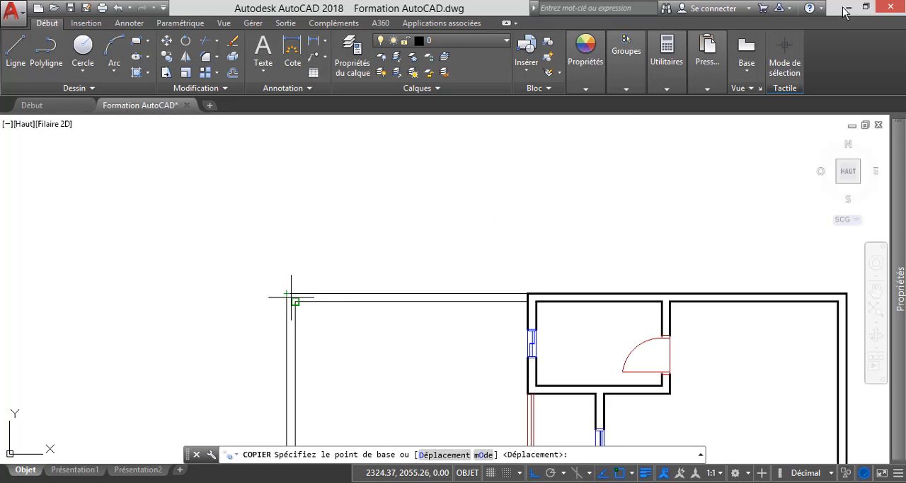
scroll(296, 288, down, 4)
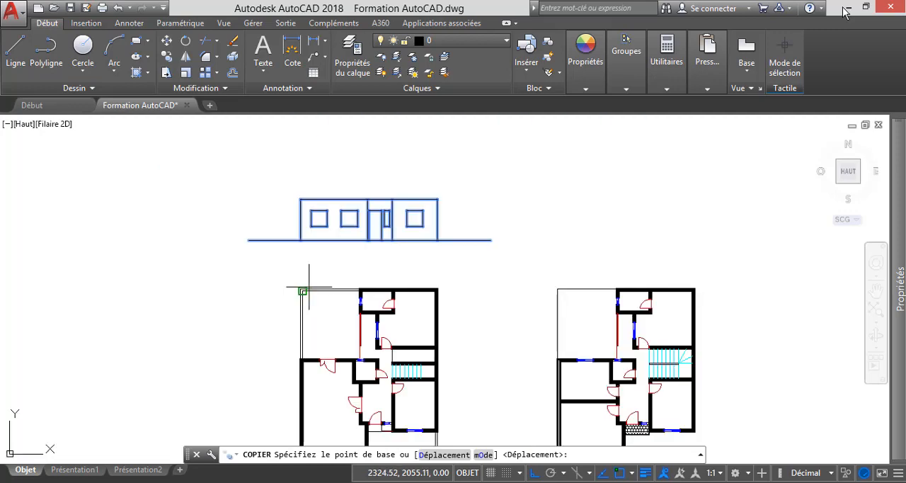
scroll(301, 289, up, 10)
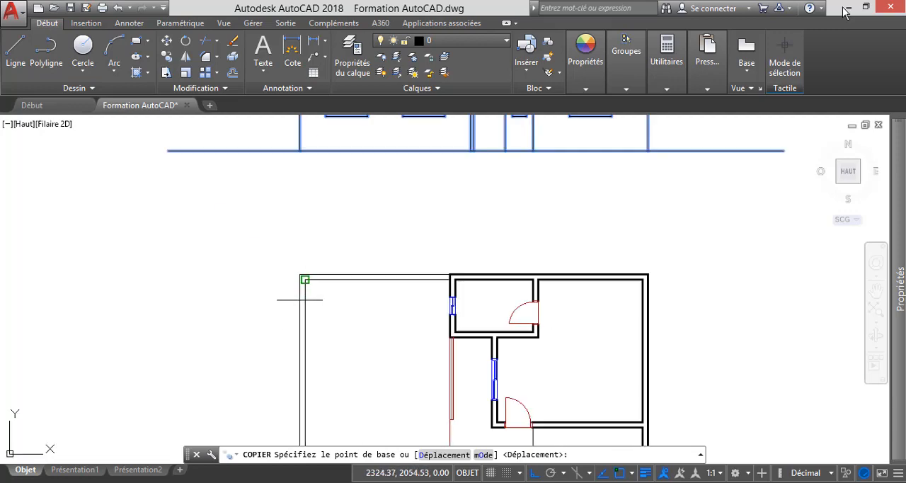
click(294, 202)
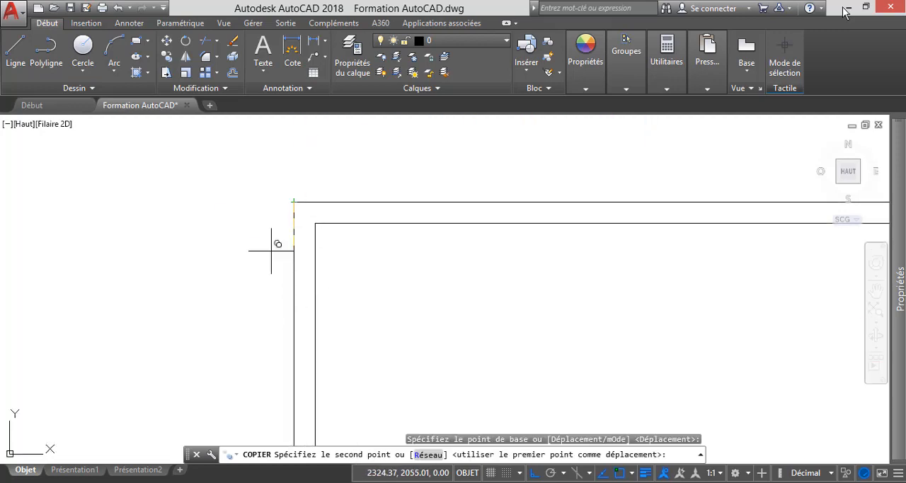
scroll(266, 261, down, 6)
scroll(365, 269, up, 6)
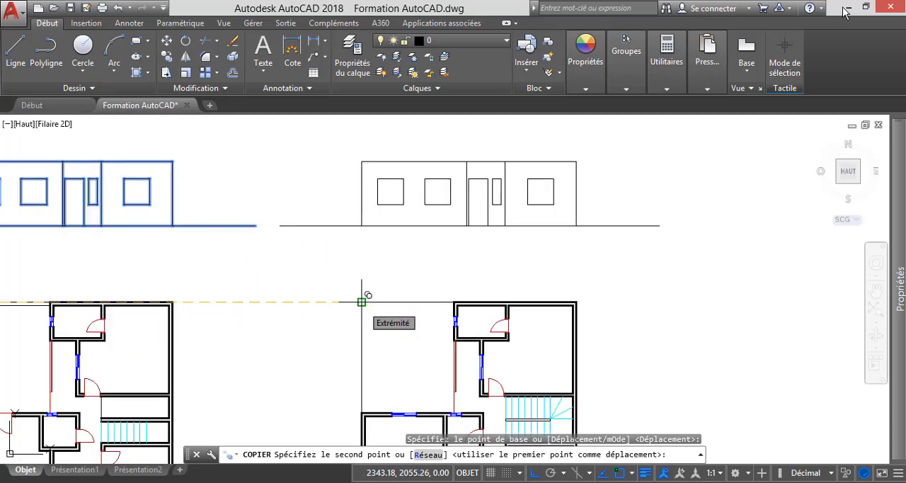
click(362, 301)
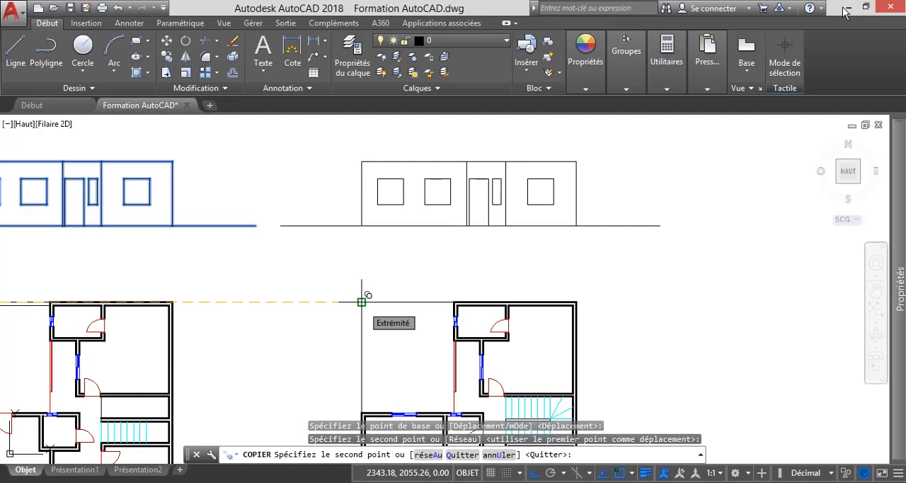
key(Escape)
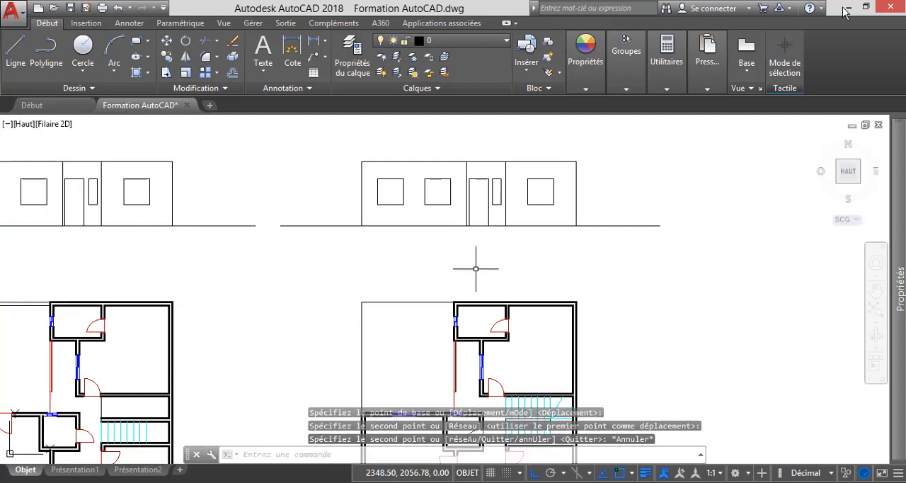
Offset the upper wall line of the copied elevation upward by 0.2.
scroll(474, 262, down, 4)
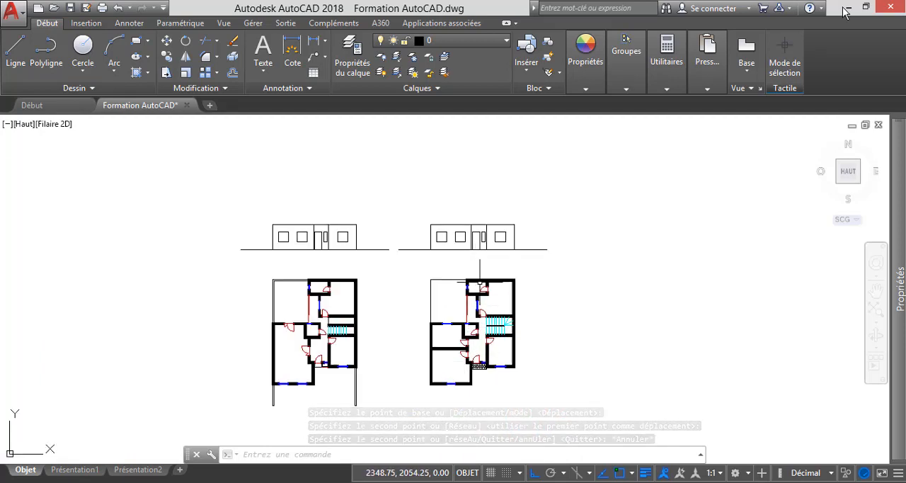
scroll(463, 201, up, 6)
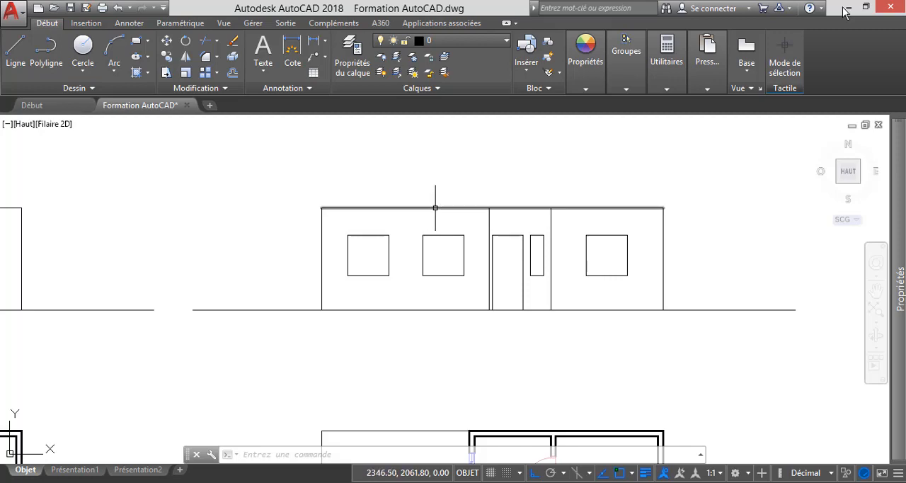
mouse_move(436, 207)
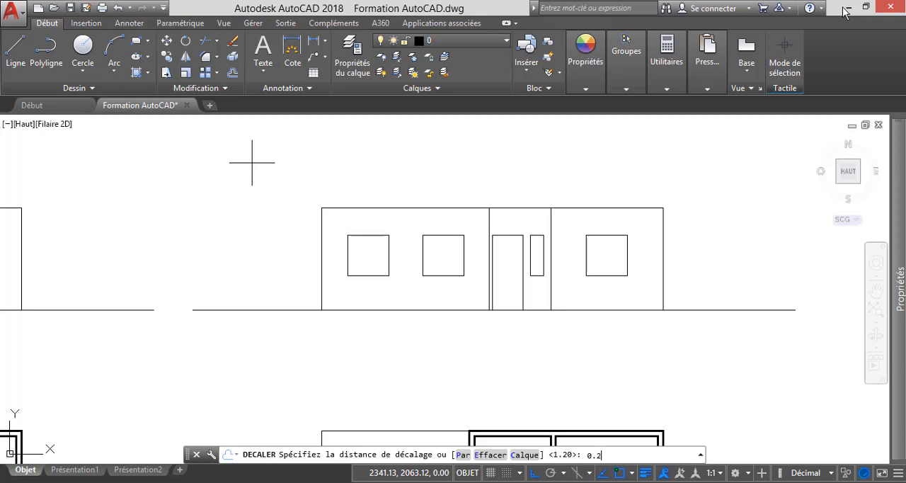
key(Return)
click(348, 208)
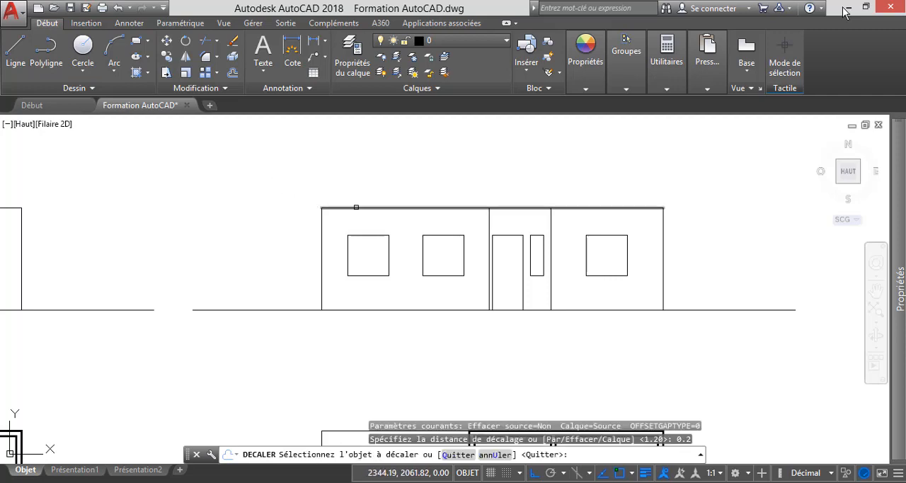
click(327, 167)
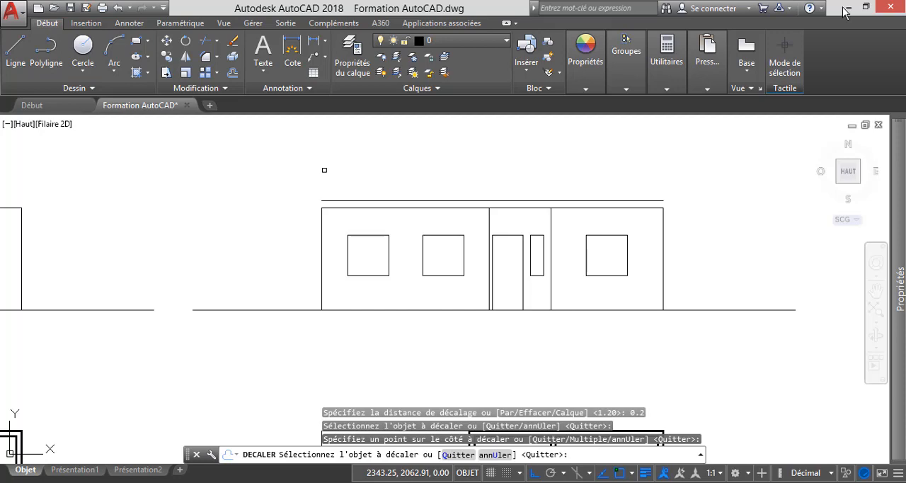
key(Escape)
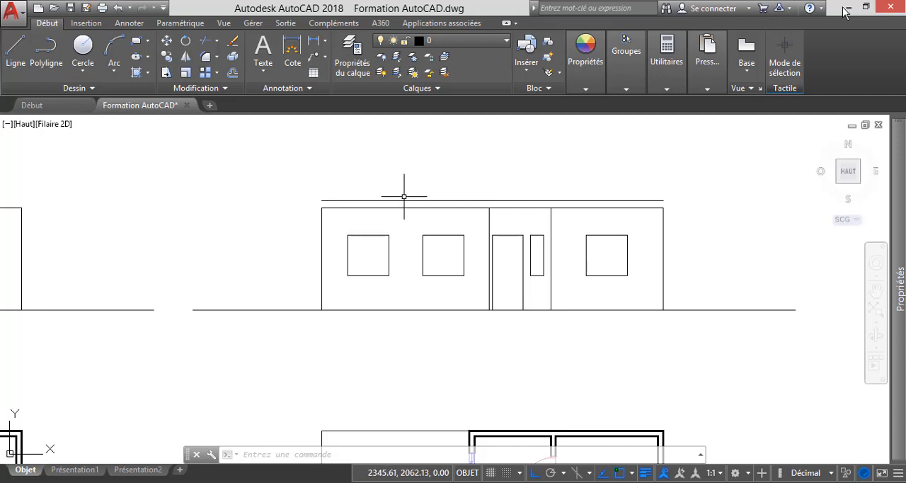
Draw a vertical construction line through the lower-left outer corner of the right-hand floor plan.
scroll(400, 196, down, 2)
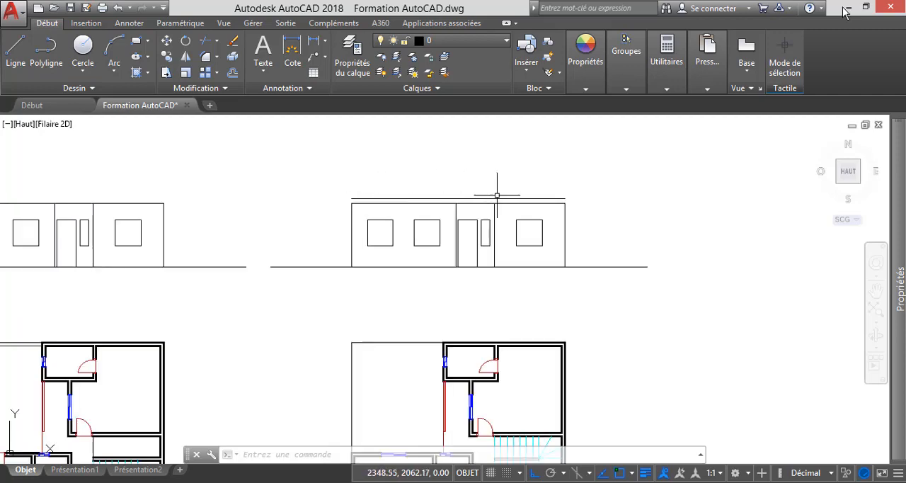
scroll(472, 206, down, 1)
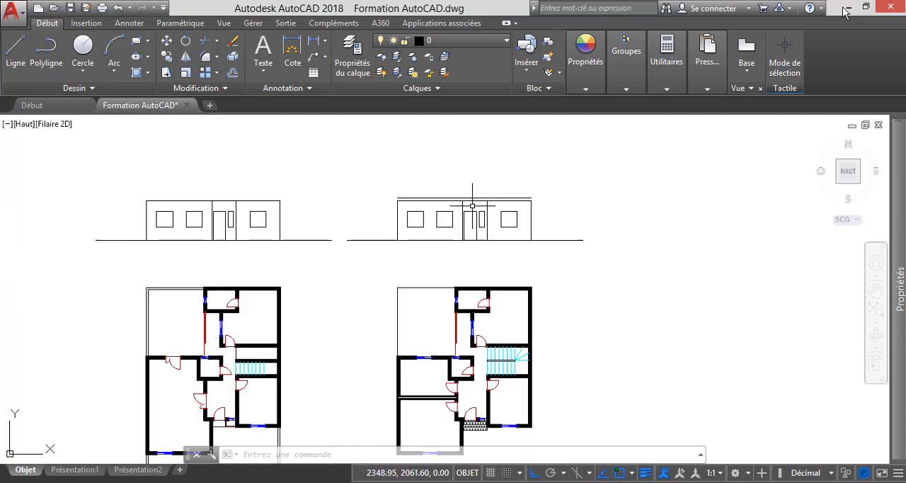
scroll(370, 257, down, 2)
scroll(364, 349, up, 2)
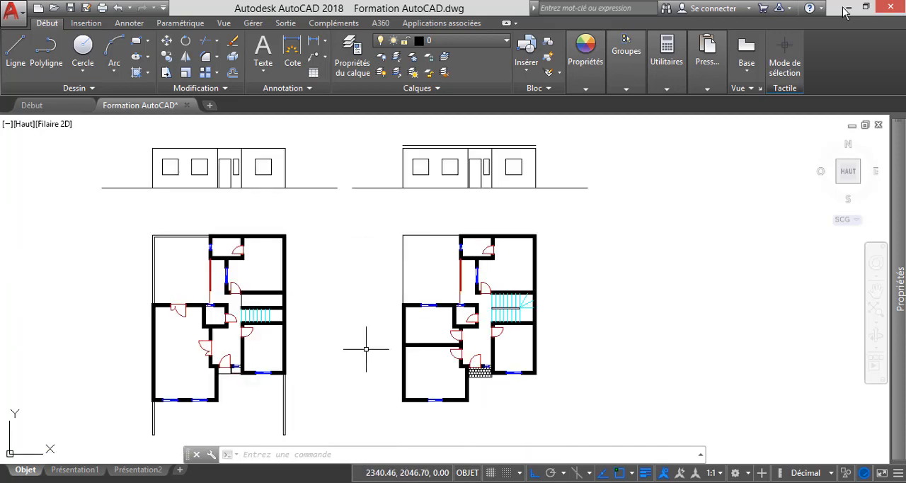
text(droite)
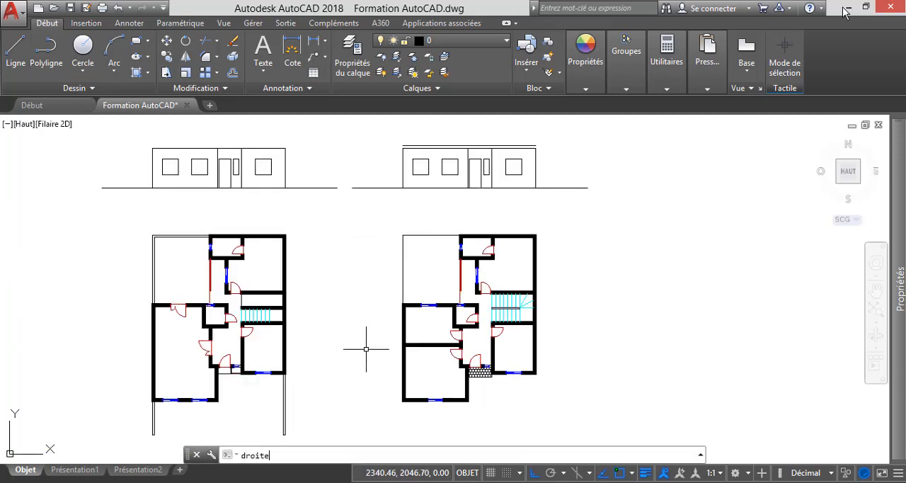
key(Return)
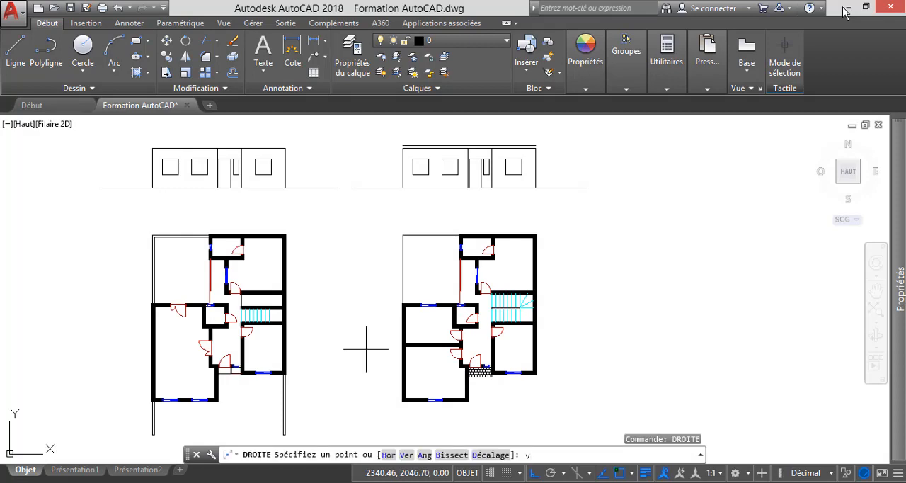
key(Return)
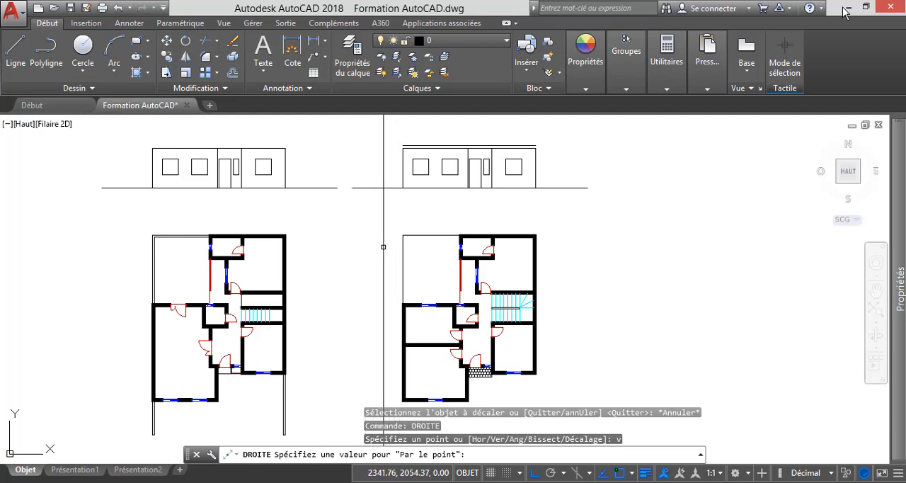
scroll(390, 258, down, 2)
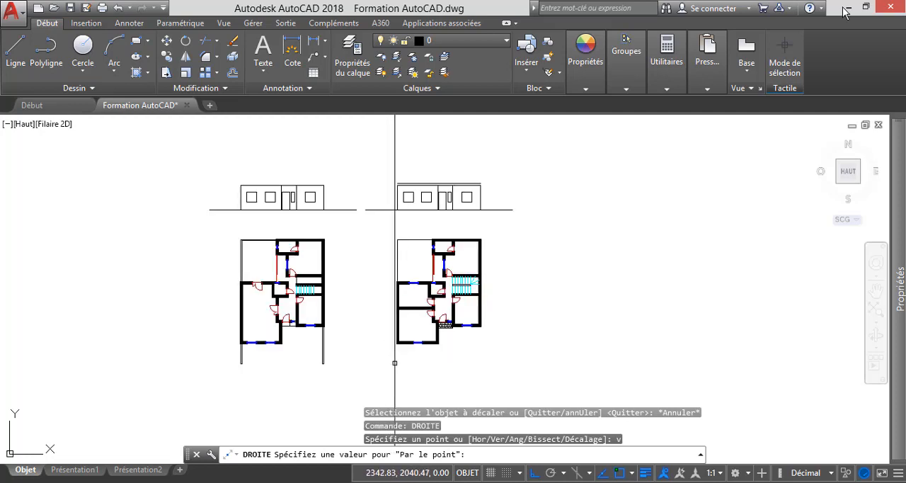
scroll(390, 258, up, 5)
scroll(400, 340, up, 2)
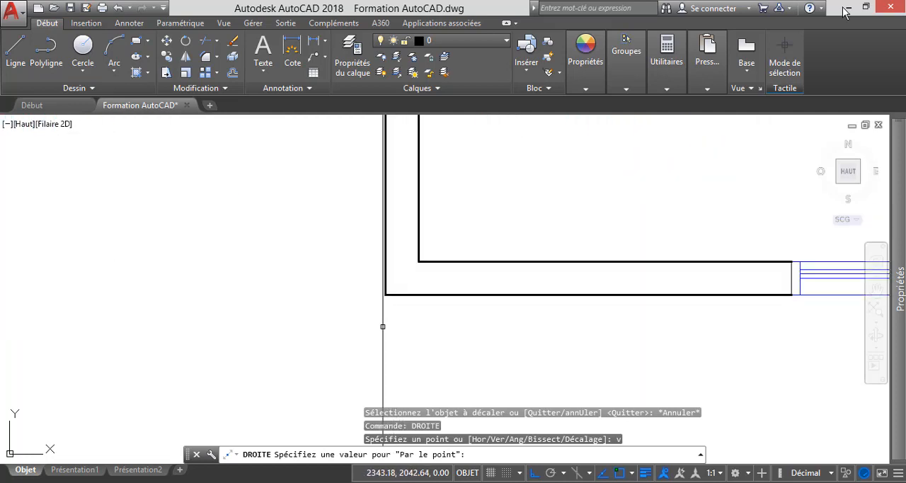
click(385, 295)
Add vertical construction lines through both edges of the window in the right-hand plan's projecting front room.
scroll(337, 301, down, 1)
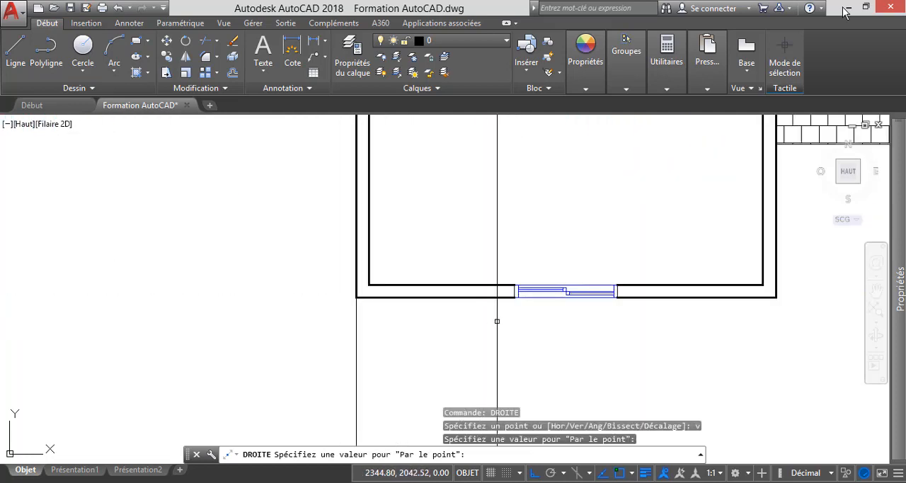
scroll(517, 310, up, 4)
click(507, 263)
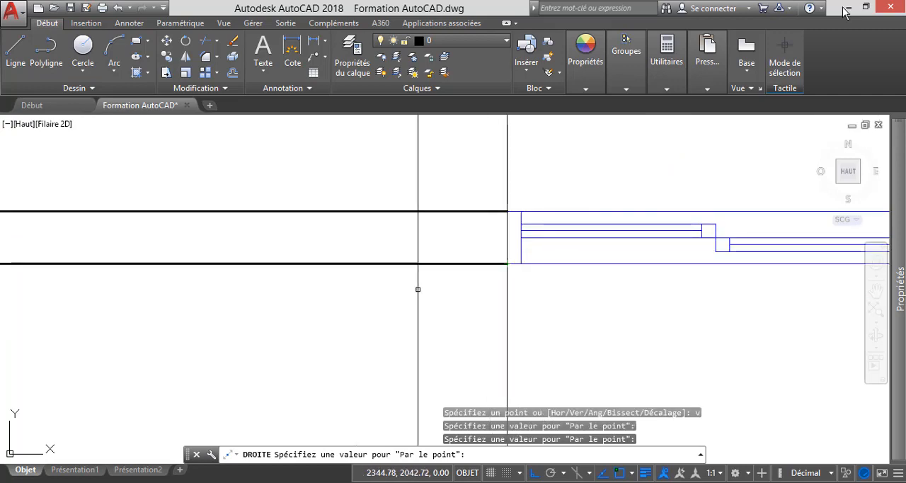
scroll(417, 289, down, 5)
scroll(549, 291, up, 3)
scroll(536, 283, up, 2)
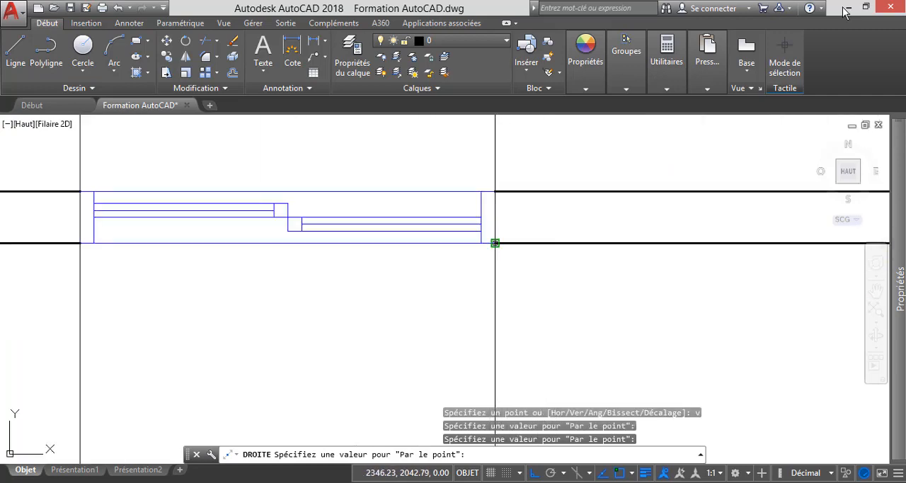
click(495, 244)
Add a vertical construction line through the lower-right outer corner of the projecting front room.
scroll(410, 283, down, 3)
scroll(545, 280, up, 1)
scroll(571, 280, up, 2)
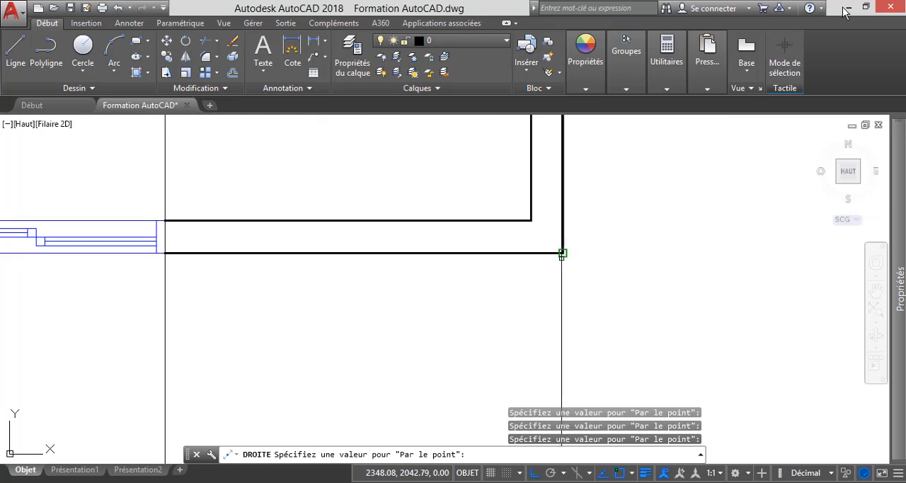
click(564, 252)
Add vertical construction lines through both edges of the entrance door opening in the right-hand plan.
scroll(451, 325, down, 6)
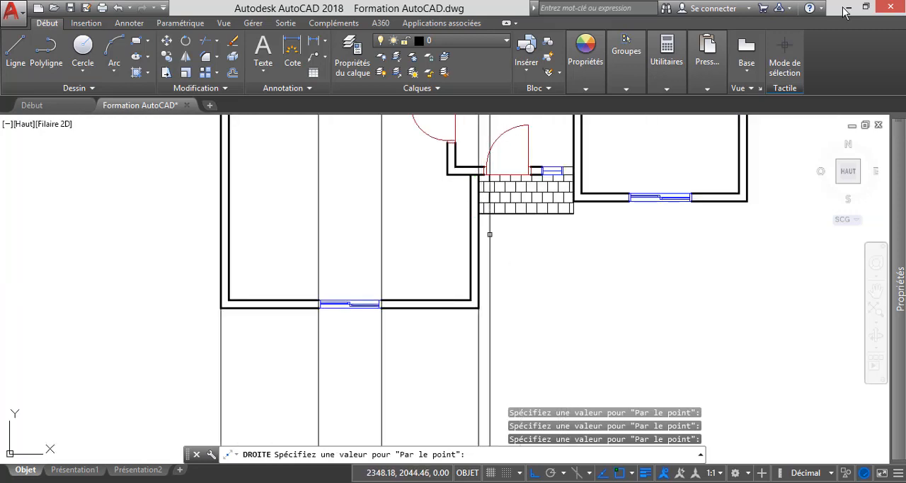
scroll(496, 251, down, 2)
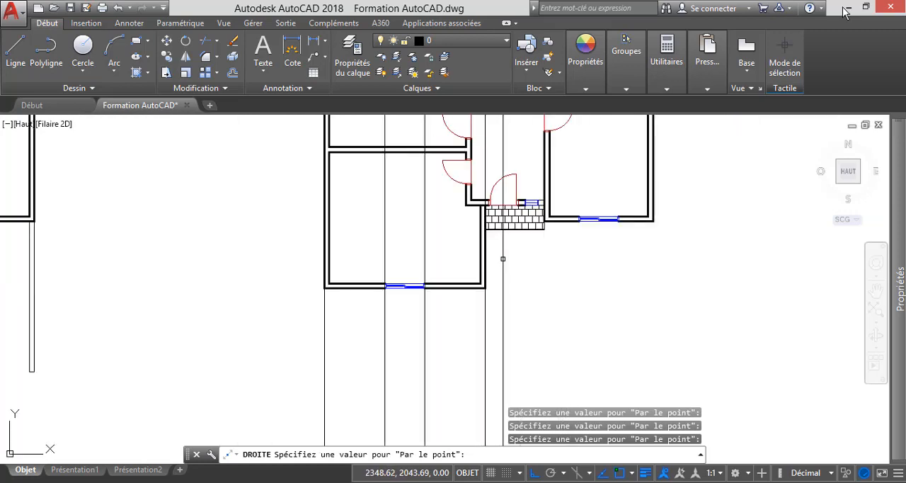
scroll(490, 203, up, 8)
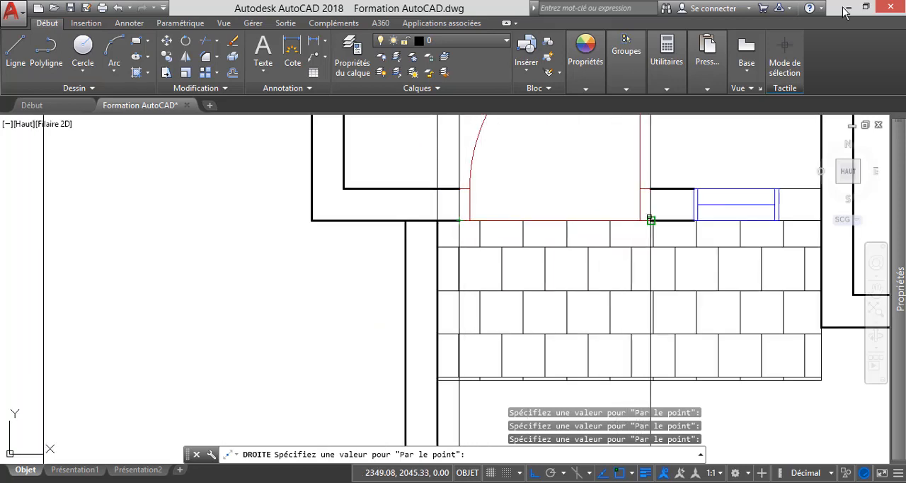
scroll(651, 220, down, 5)
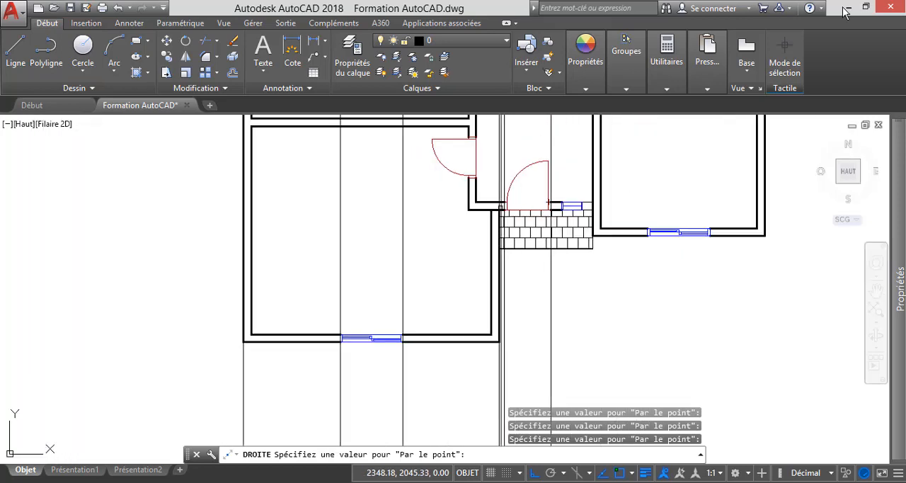
Add vertical construction lines through both edges of the small window beside the entrance door.
scroll(562, 206, up, 6)
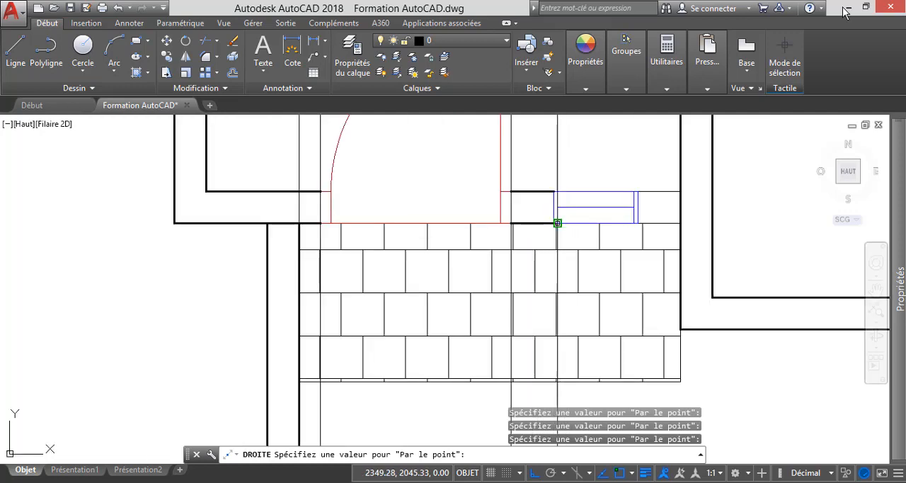
scroll(554, 228, down, 6)
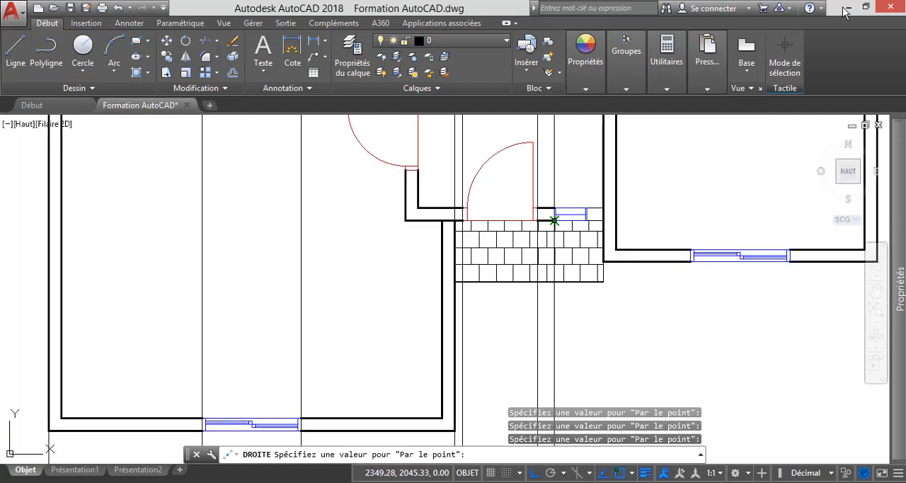
scroll(552, 223, up, 8)
scroll(550, 228, up, 2)
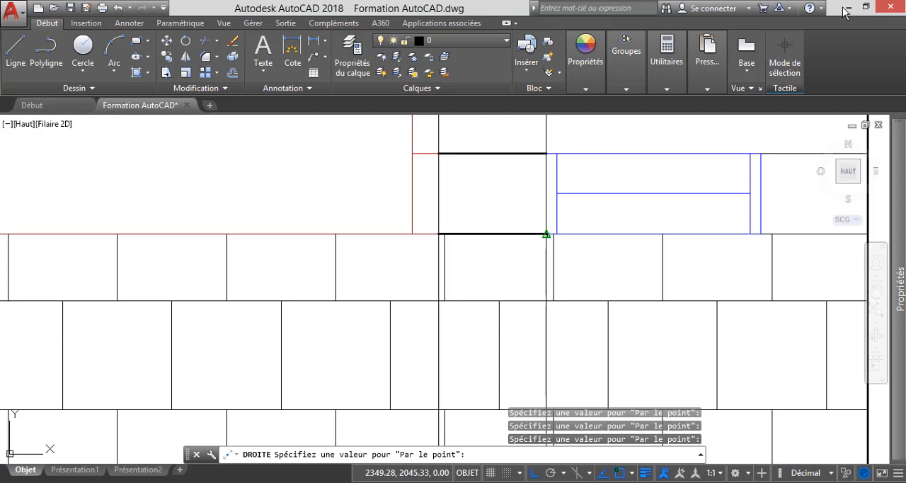
scroll(546, 234, down, 3)
scroll(609, 236, up, 3)
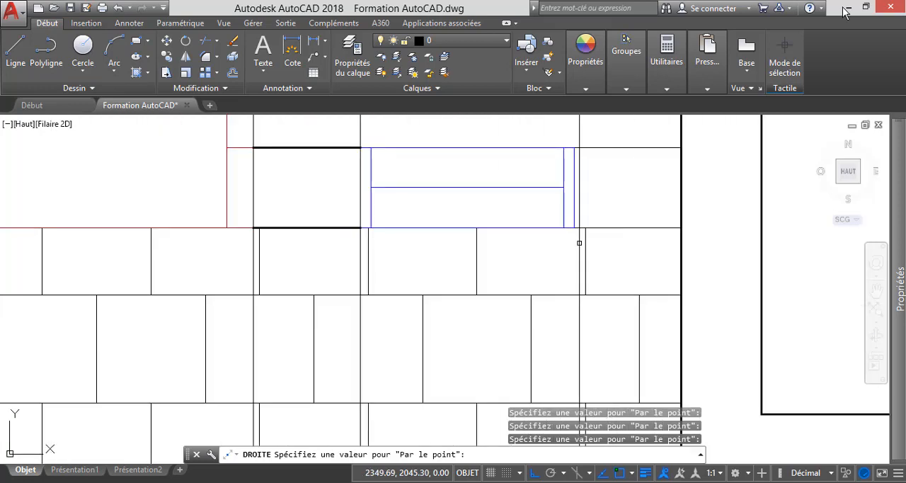
scroll(576, 228, down, 6)
Add vertical construction lines through the outer corners of the front room right of the entrance and both edges of its window.
scroll(543, 295, up, 4)
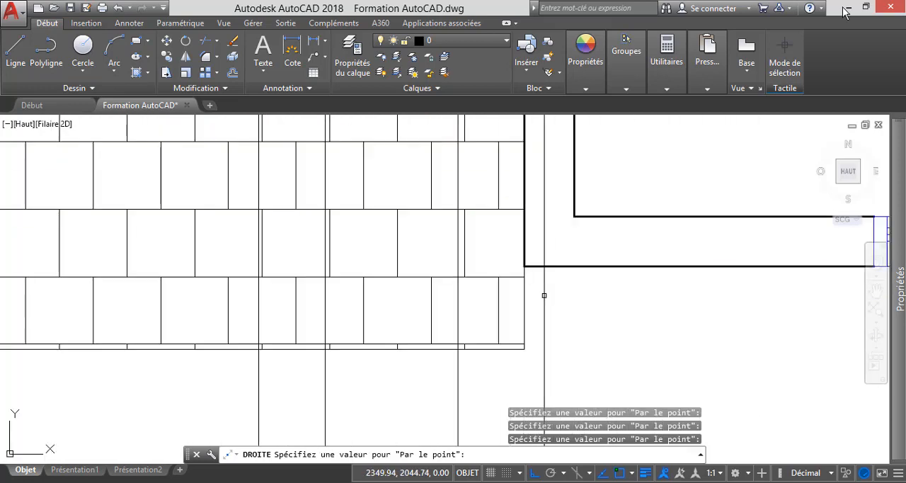
scroll(515, 264, down, 6)
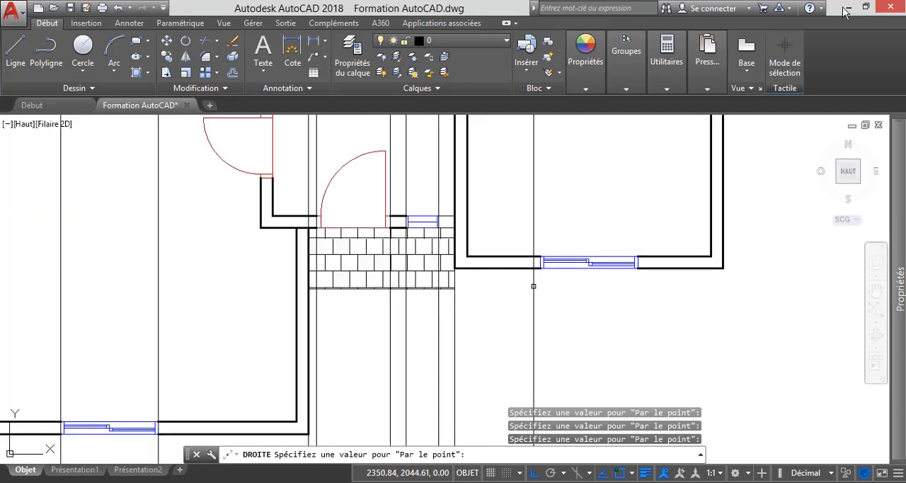
scroll(533, 286, up, 6)
scroll(510, 240, down, 4)
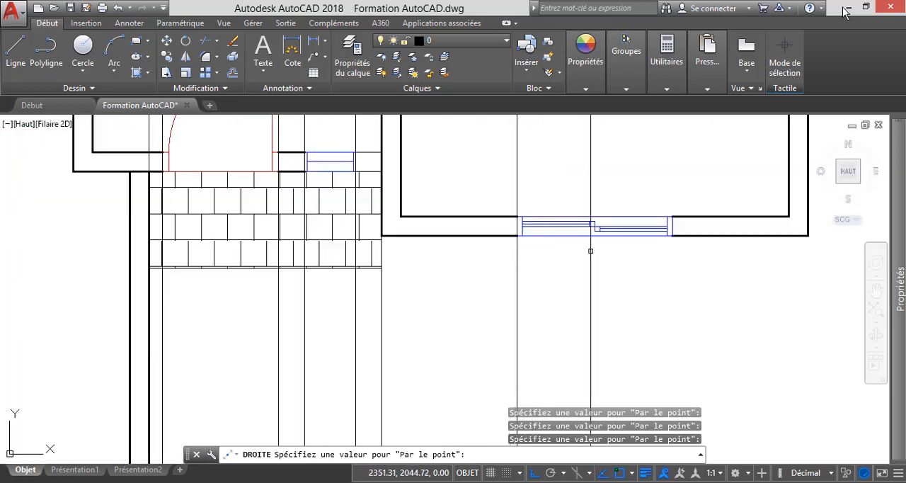
scroll(684, 235, up, 4)
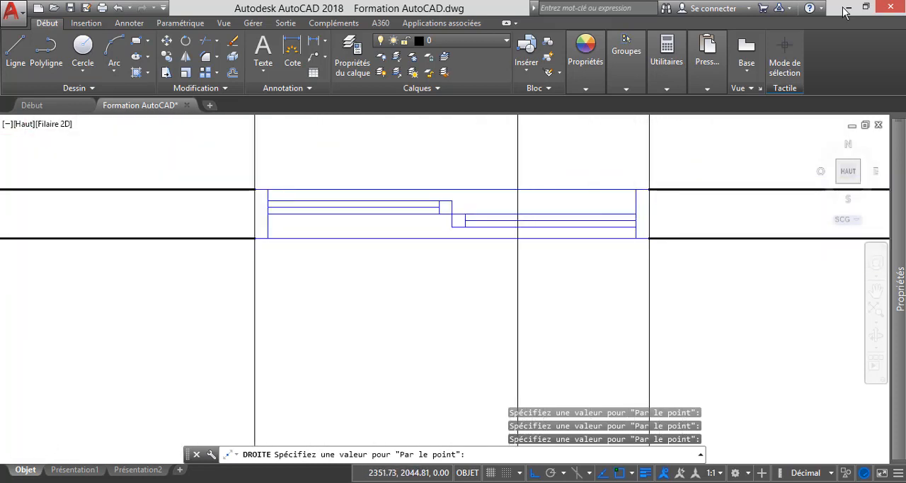
scroll(518, 248, down, 3)
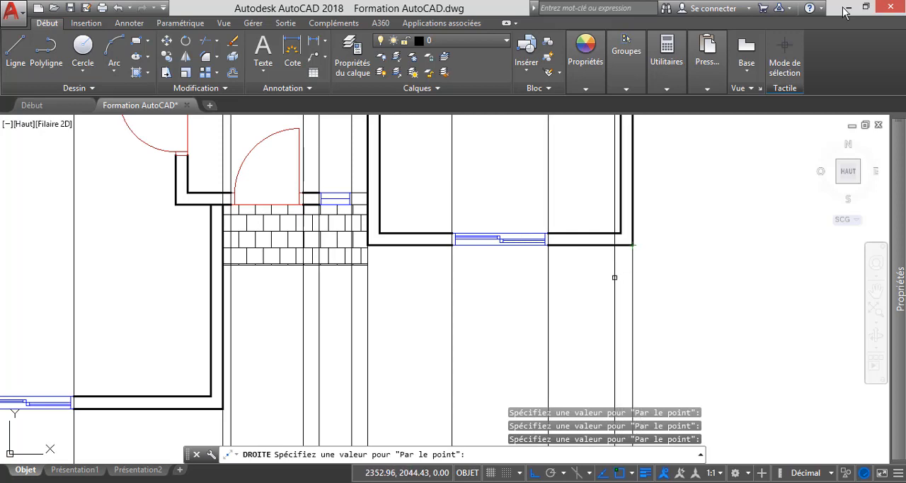
key(Escape)
Delete the entrance door from the front wall above the tiled porch in the right-hand plan.
scroll(575, 262, down, 4)
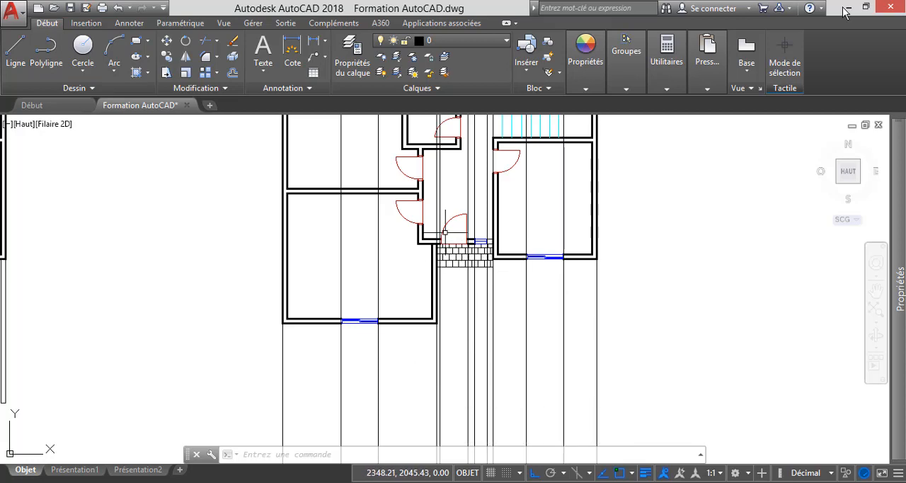
scroll(445, 232, up, 2)
scroll(454, 206, up, 4)
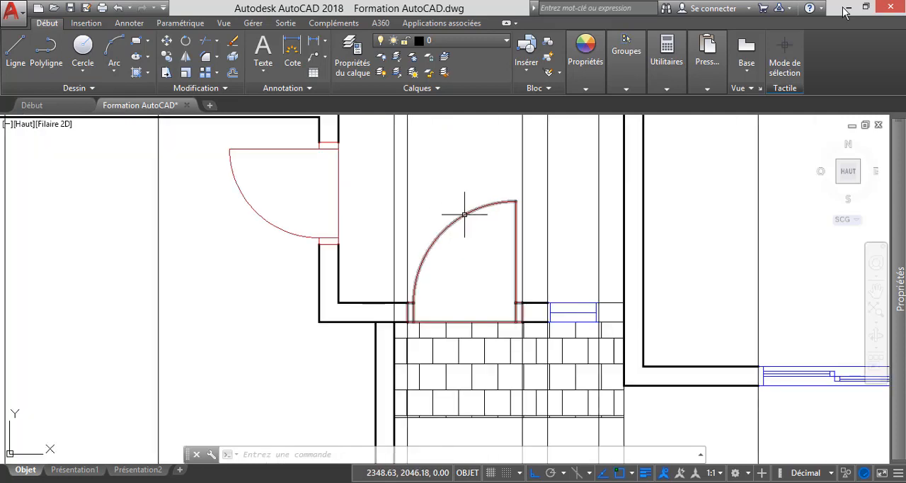
mouse_move(463, 213)
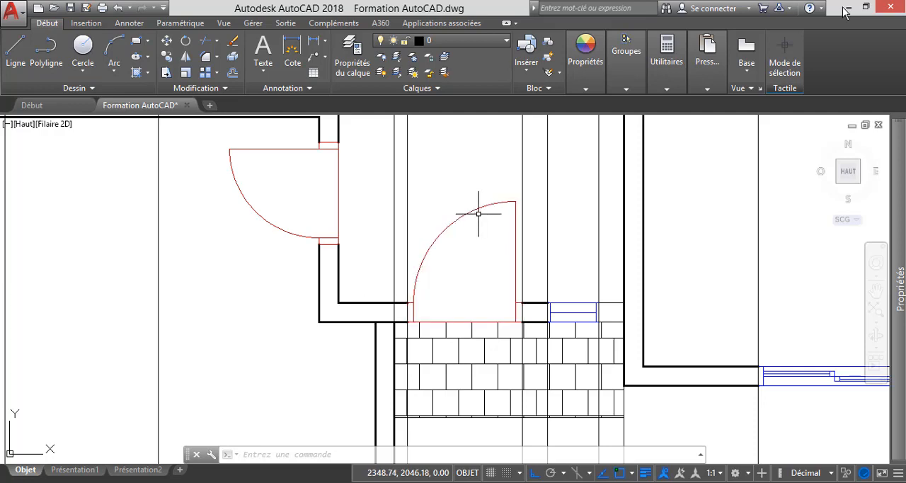
click(473, 208)
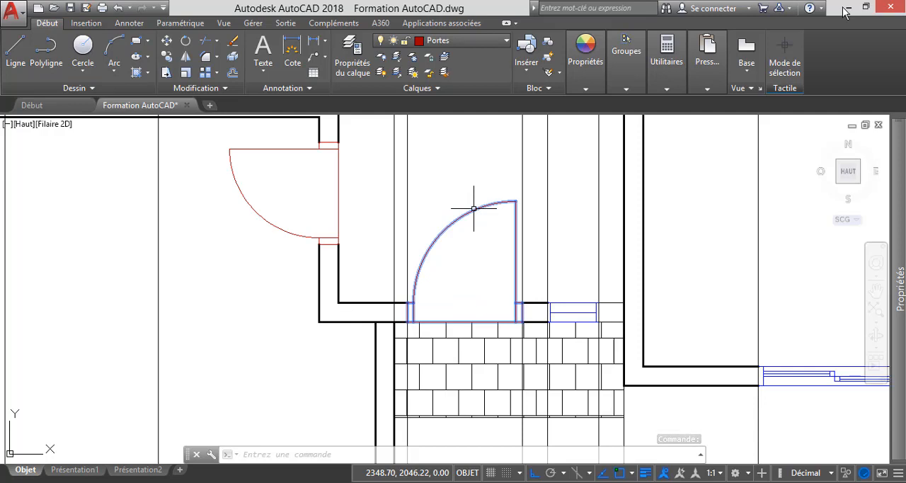
key(Delete)
scroll(552, 219, down, 2)
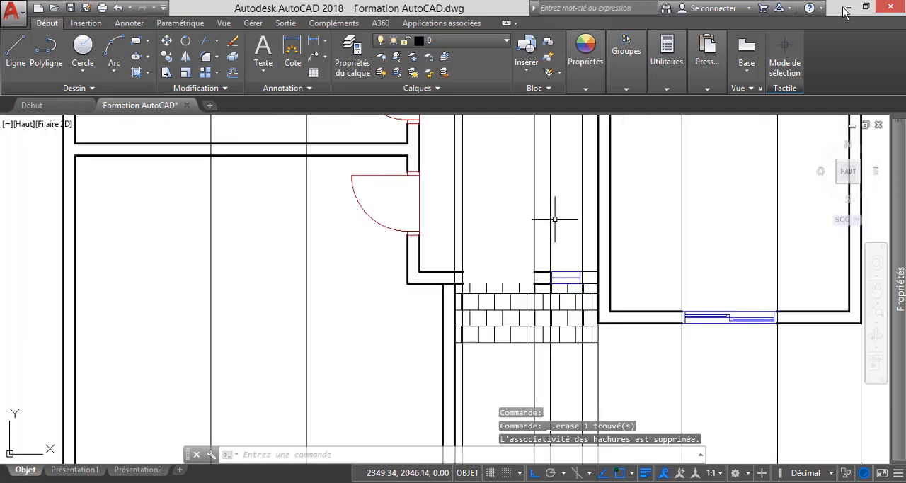
Delete the construction lines through both edges of the small window and the right edge of the entrance door opening.
scroll(557, 272, up, 2)
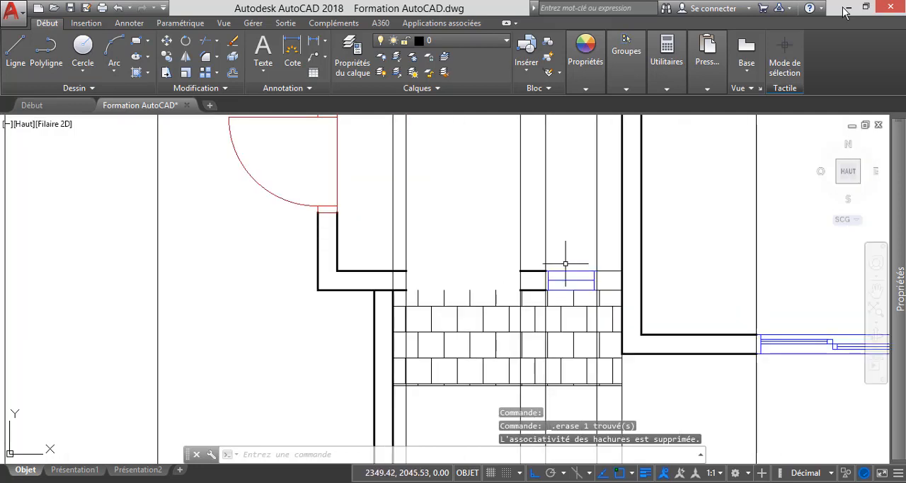
click(604, 249)
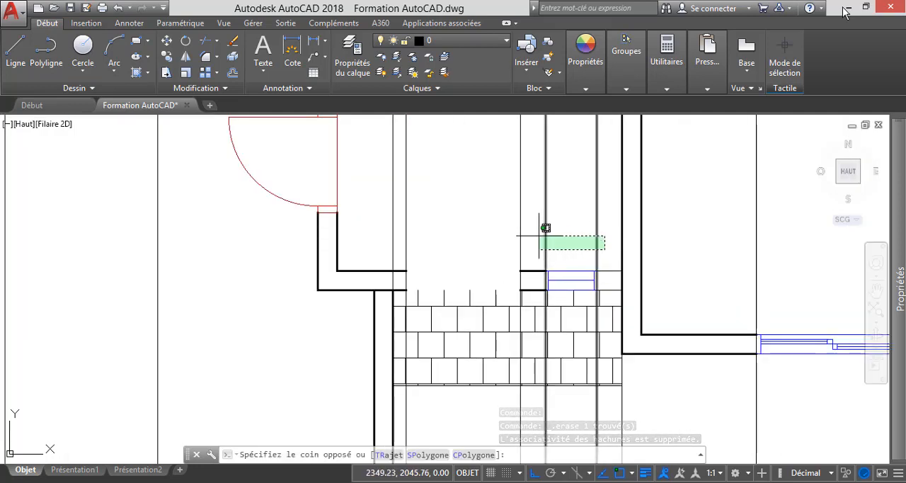
click(538, 235)
key(Delete)
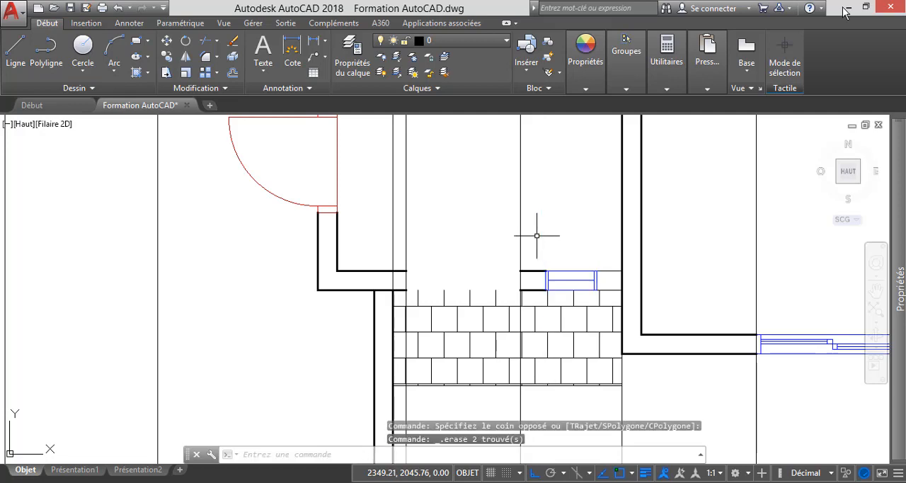
click(540, 234)
click(512, 217)
key(Delete)
Delete the small window from the wall above the tiled porch.
scroll(579, 285, up, 4)
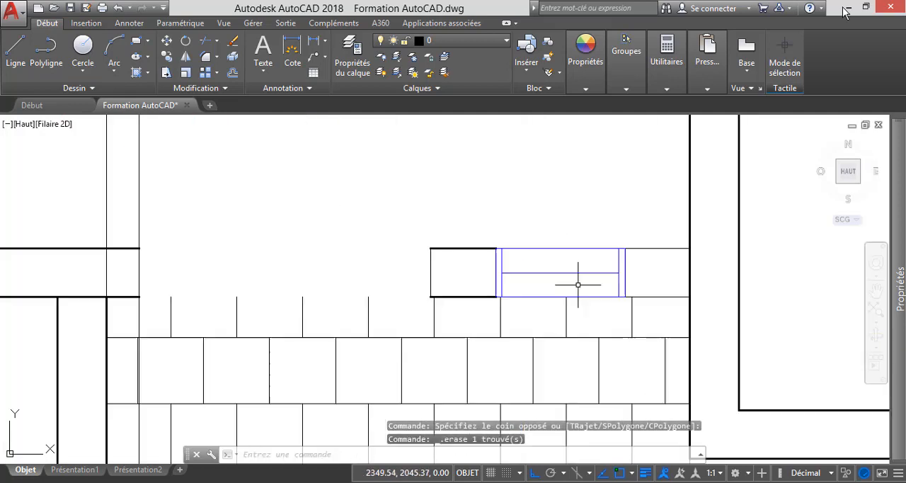
click(560, 249)
key(Delete)
scroll(549, 228, down, 4)
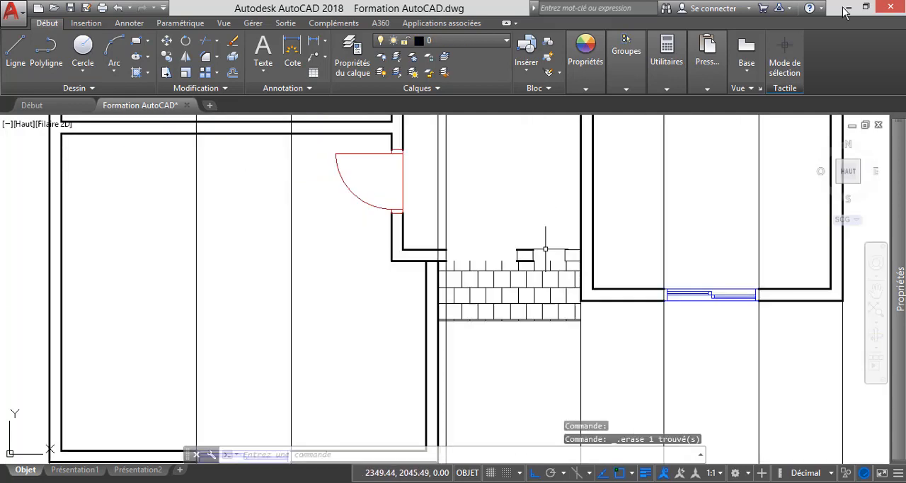
scroll(401, 370, up, 5)
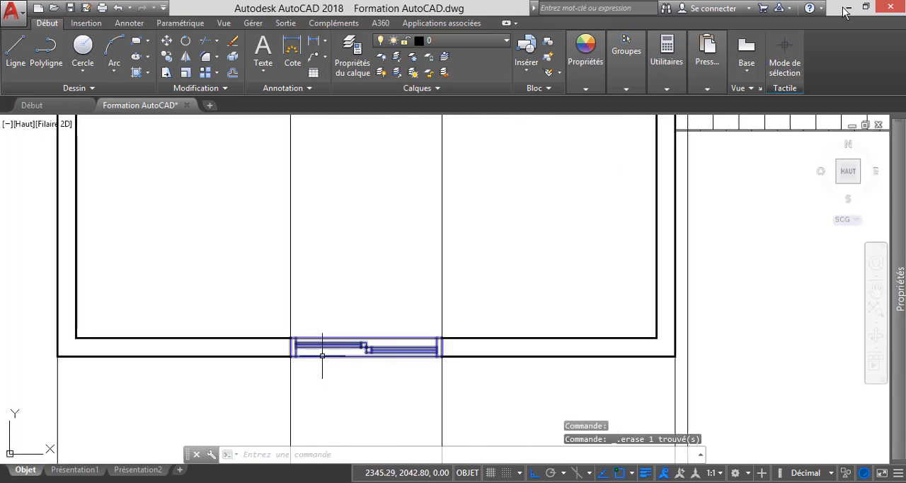
click(320, 347)
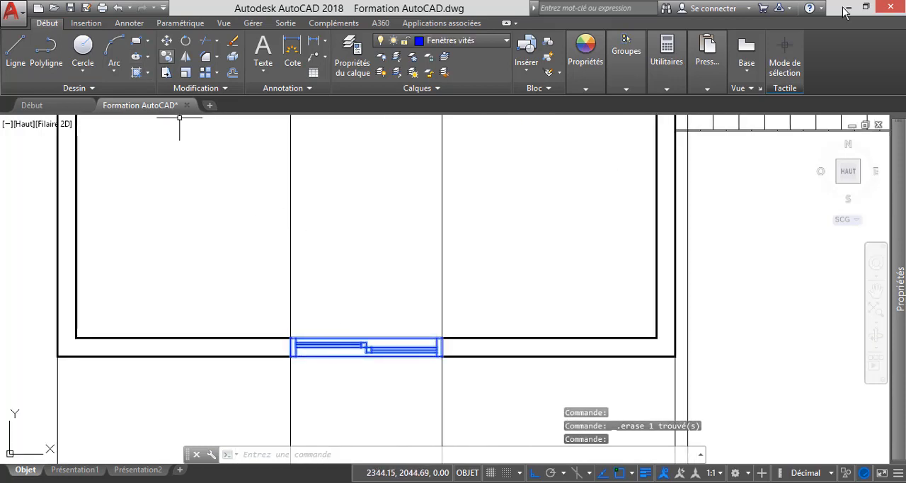
key(Escape)
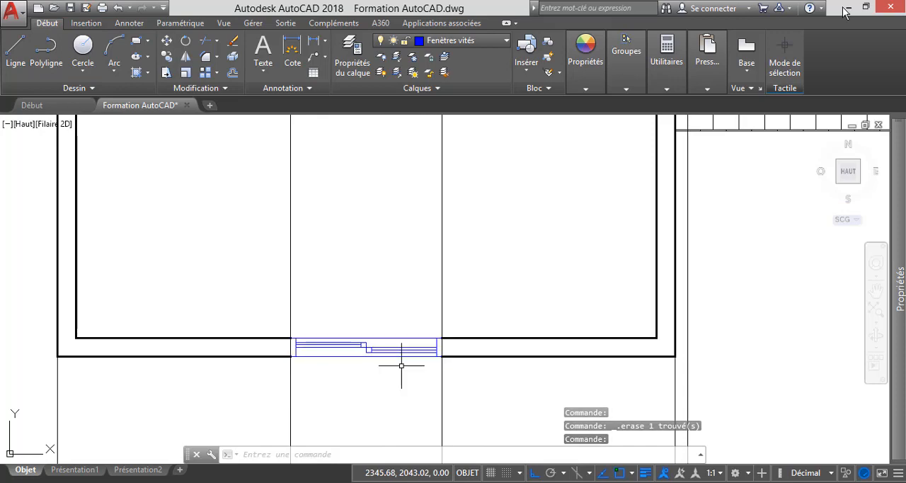
Join the two inner wall lines on either side of the former entrance door opening into one line.
scroll(386, 347, down, 3)
scroll(536, 245, up, 5)
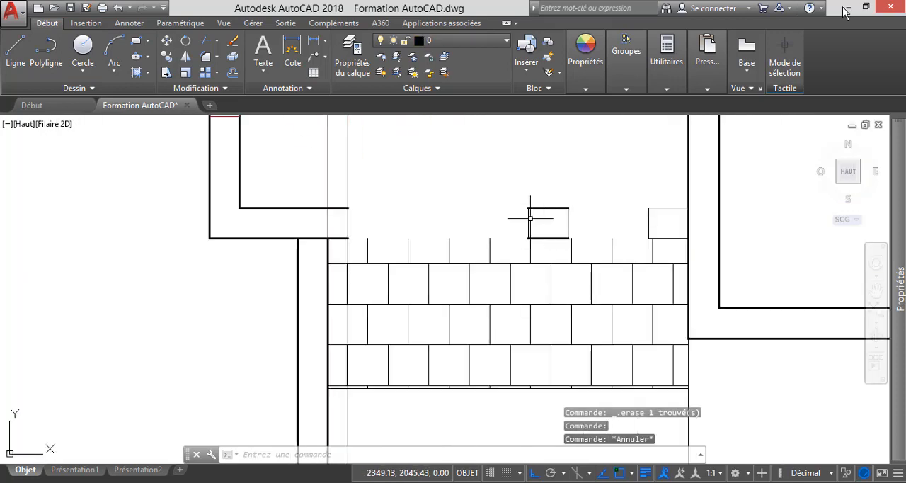
scroll(338, 212, up, 2)
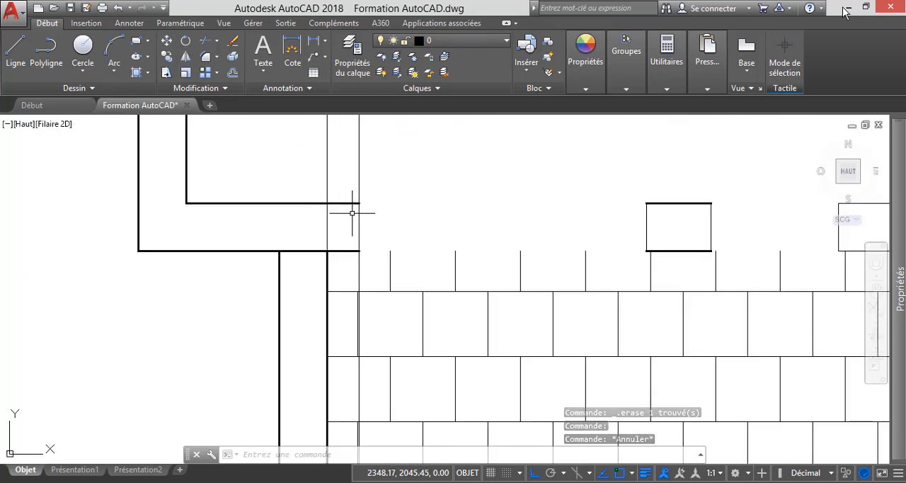
click(350, 203)
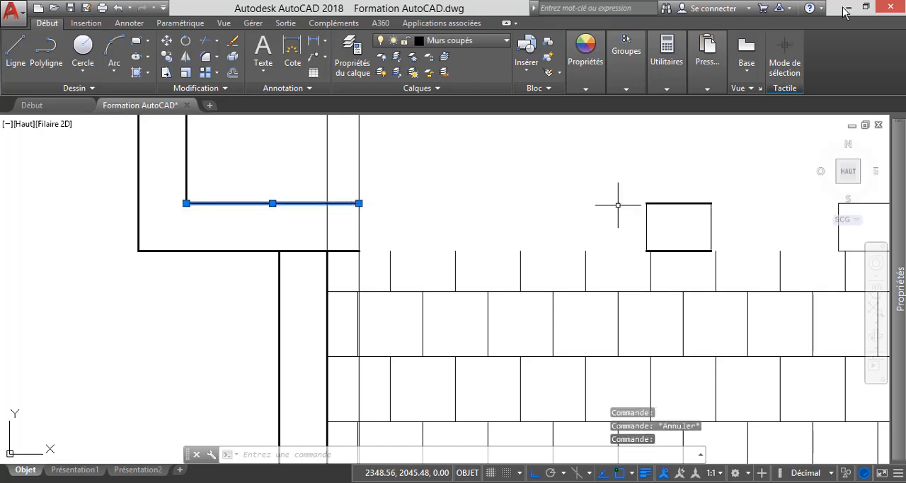
click(659, 203)
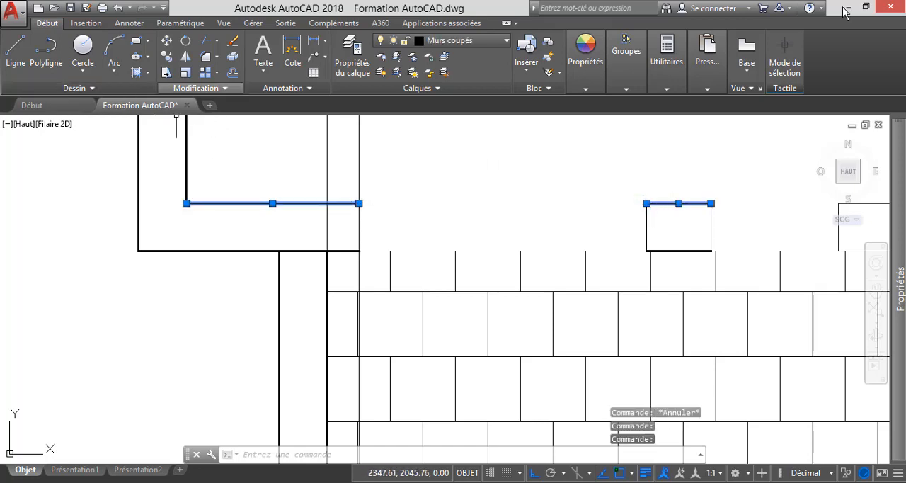
click(200, 88)
click(147, 120)
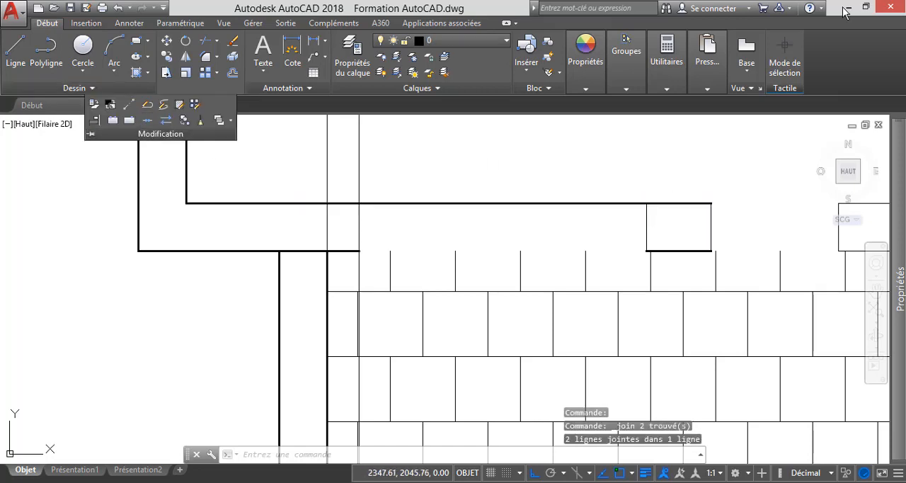
Delete the short thin inner wall line between the former small window and the right-hand front room.
scroll(431, 215, down, 4)
scroll(563, 217, up, 2)
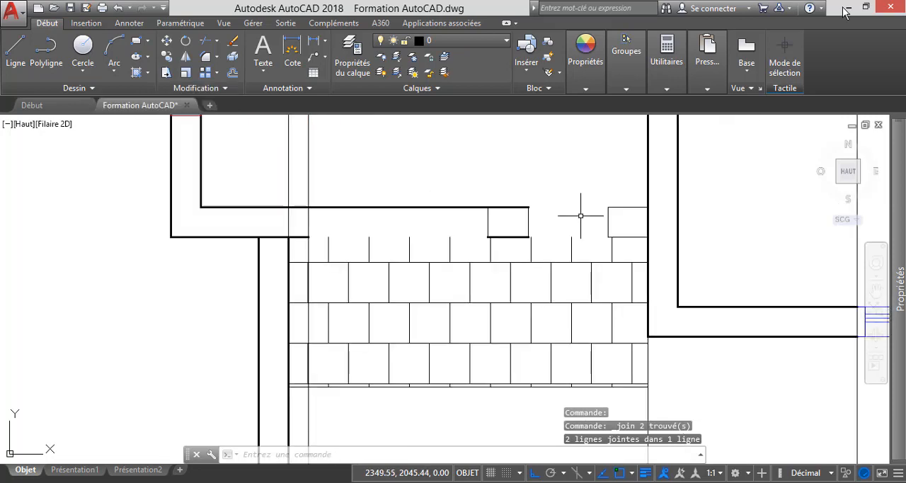
click(628, 208)
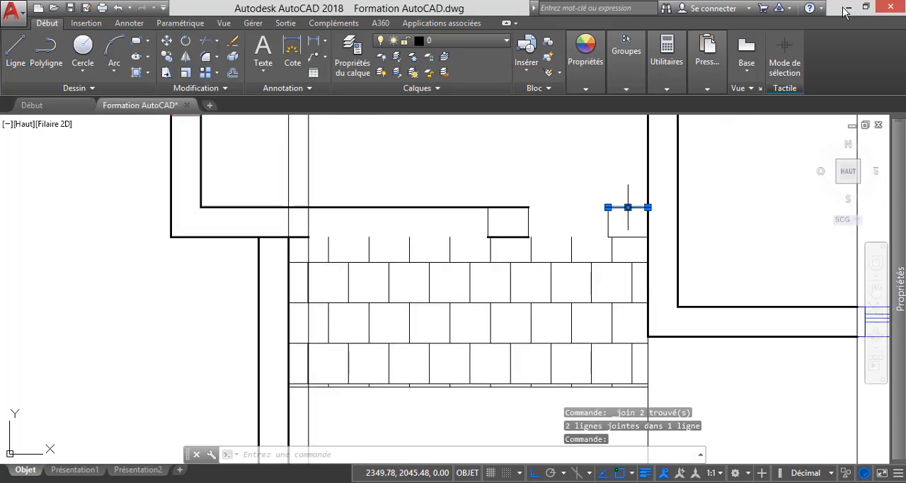
key(Delete)
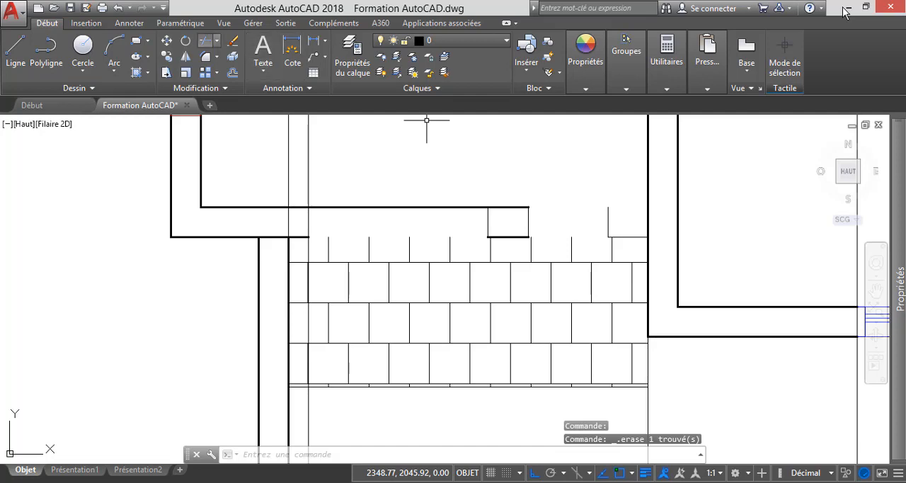
Extend the inner wall line above the tiled porch to the left wall of the right-hand front room.
click(217, 41)
click(198, 88)
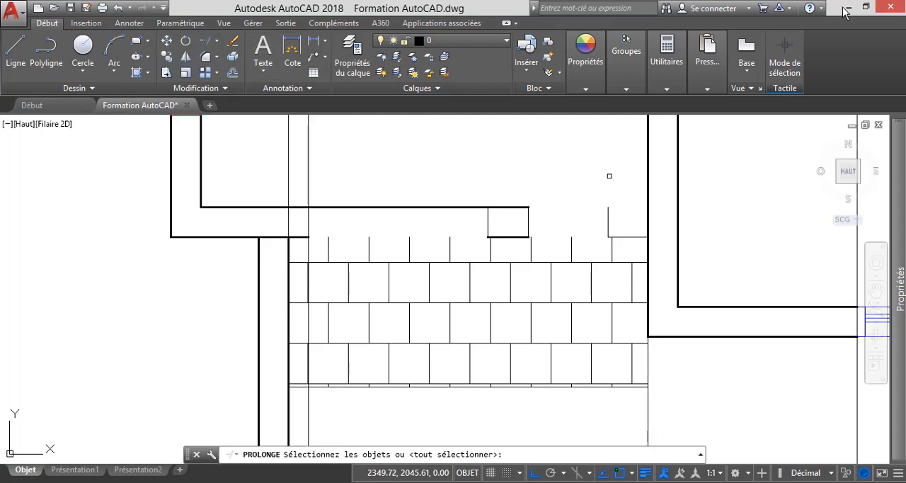
key(Return)
click(521, 206)
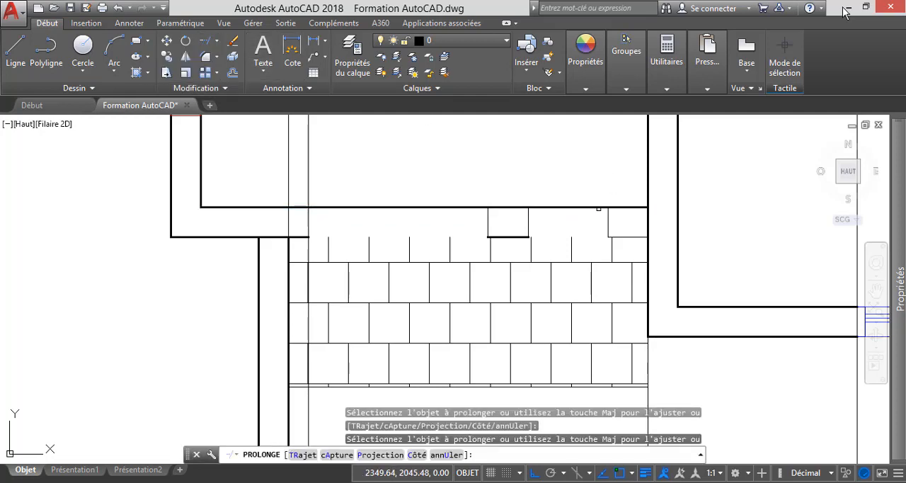
key(Escape)
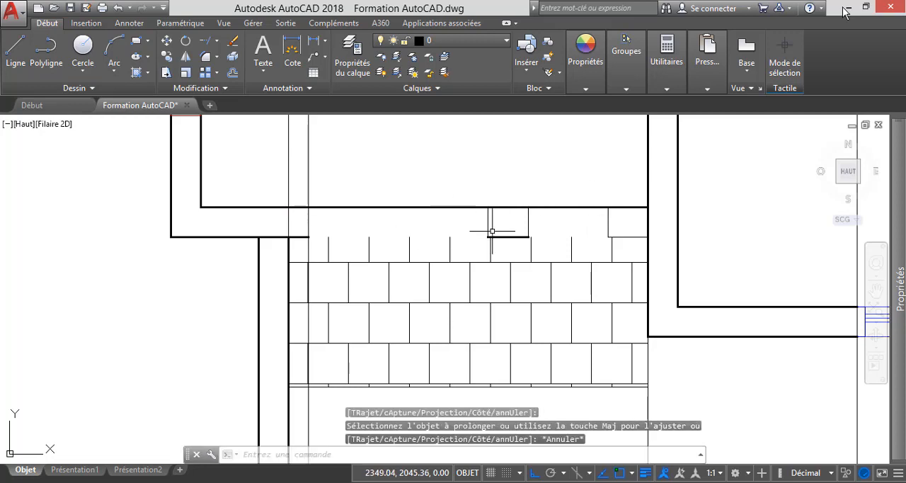
Delete the thin outer wall line beside the right-hand front room and extend the short thick outer wall line to that room's wall.
click(618, 236)
key(Delete)
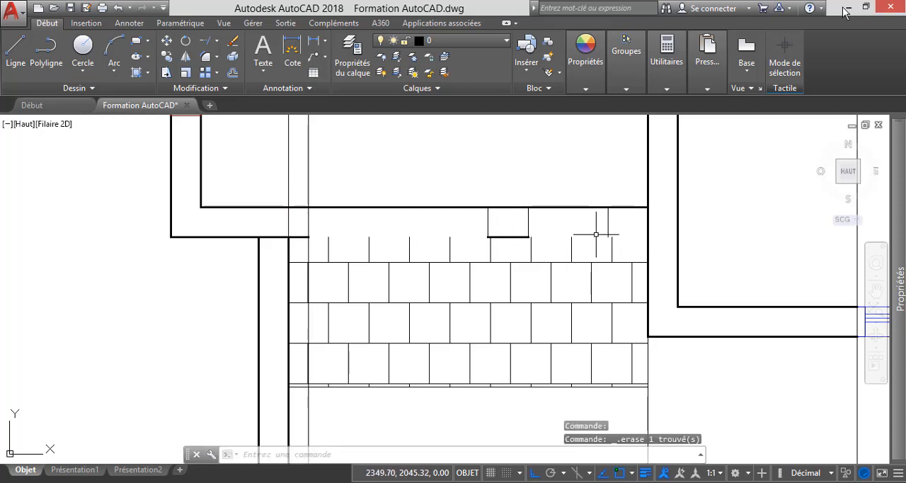
click(205, 41)
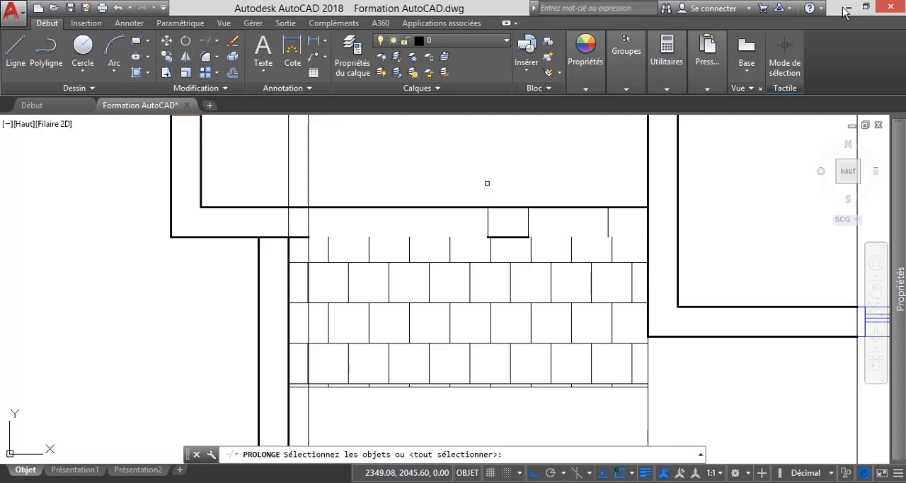
key(Return)
click(518, 237)
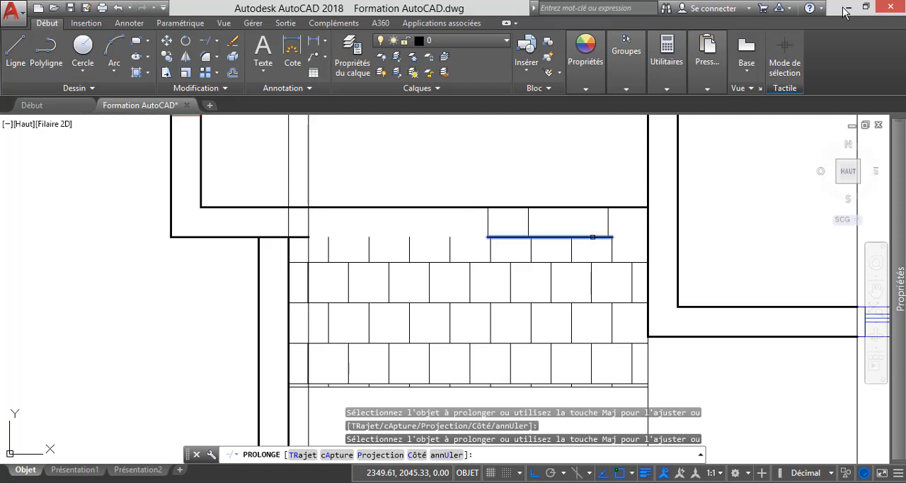
click(593, 236)
click(593, 237)
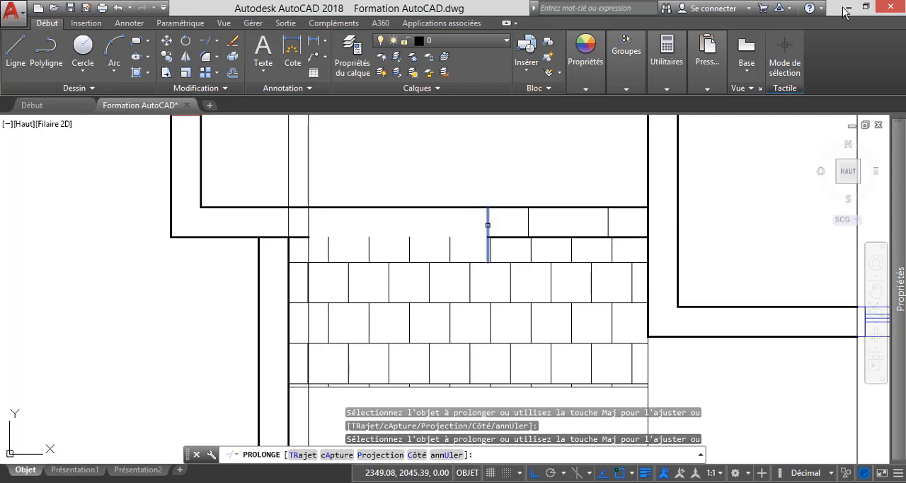
key(Escape)
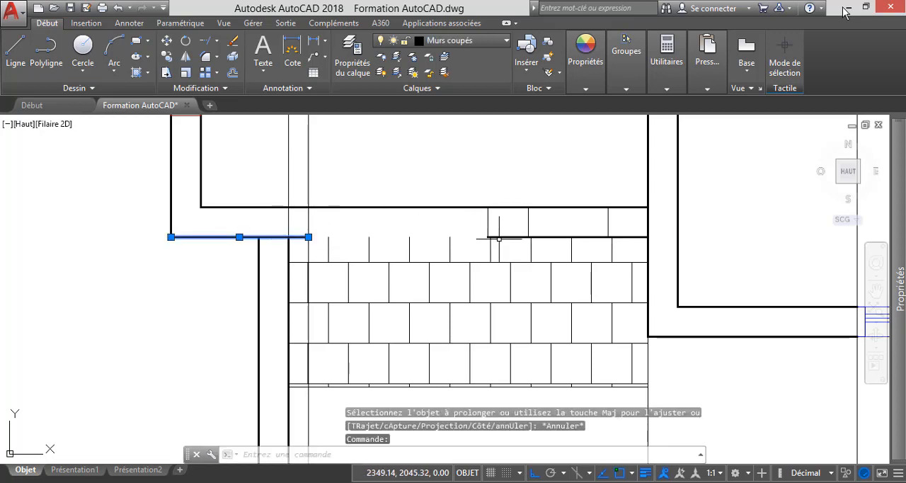
Join the two outer wall lines on either side of the gap above the tiled porch into one line.
click(504, 235)
key(Escape)
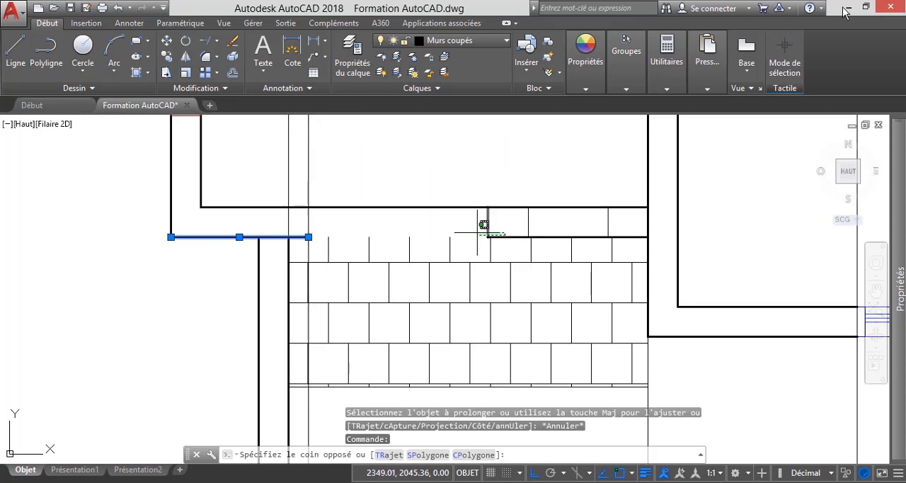
click(510, 235)
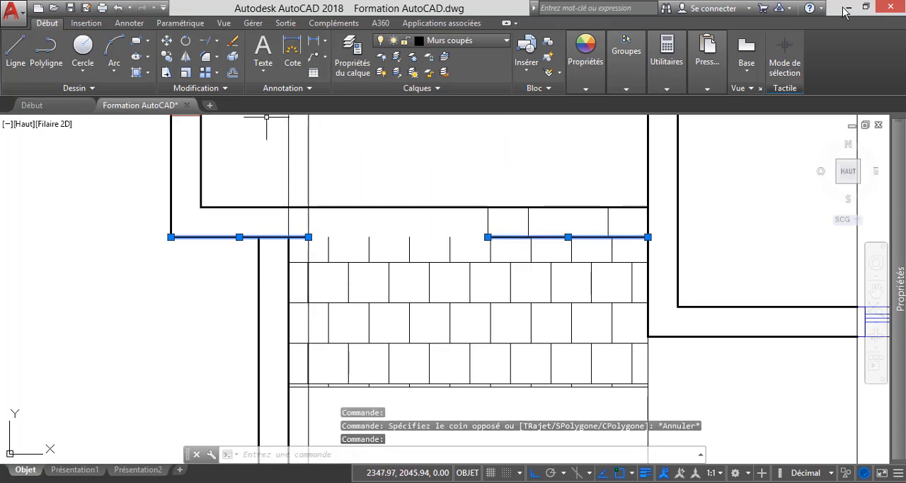
click(201, 88)
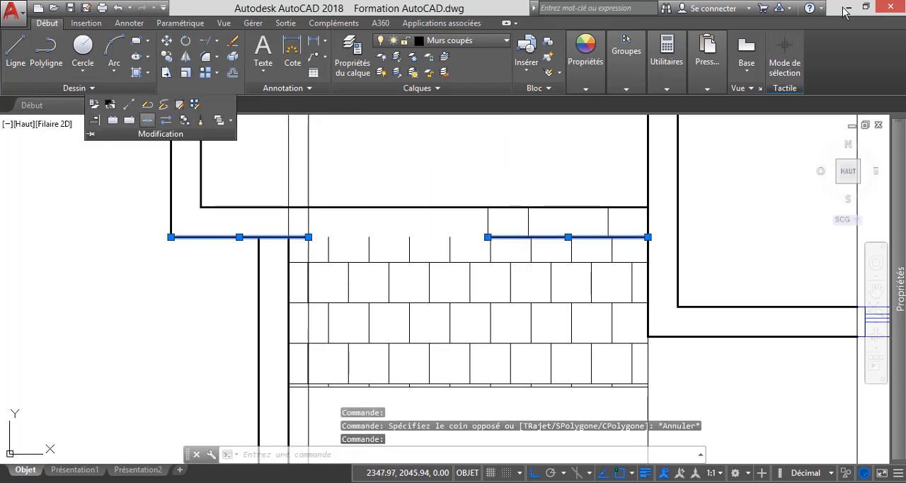
click(147, 120)
key(Escape)
Delete the three leftover short vertical lines inside the wall above the tiled porch.
click(610, 225)
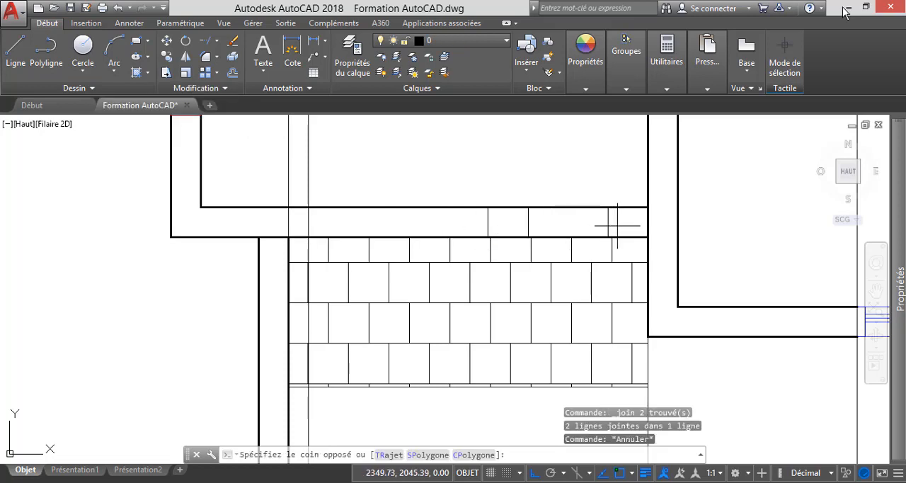
click(479, 218)
key(Delete)
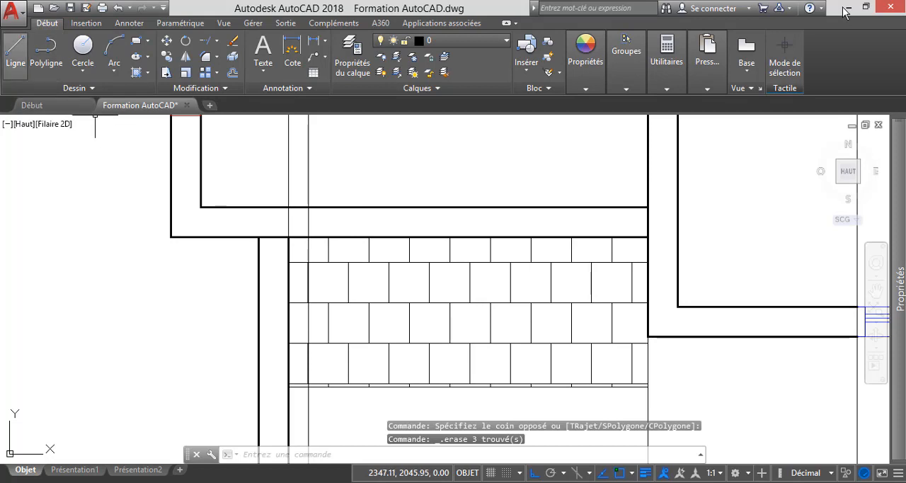
Draw a vertical line across the wall above the tiled porch, midway along the porch and crossing both wall faces.
click(16, 50)
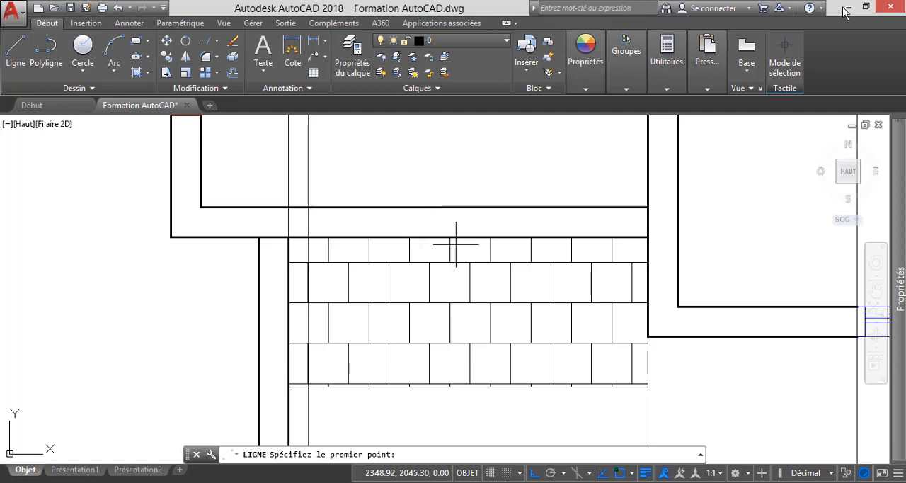
click(456, 243)
key(Escape)
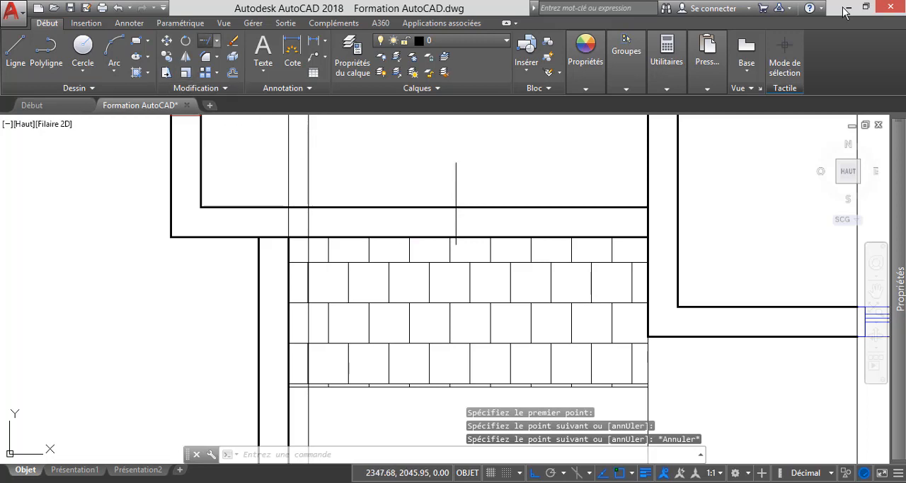
click(204, 40)
key(Return)
click(489, 180)
click(435, 172)
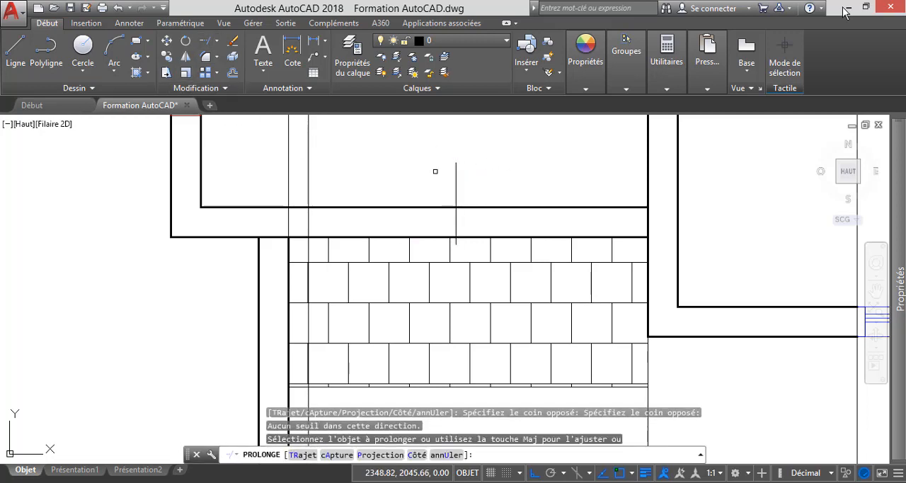
key(Escape)
Trim both ends of the vertical centre line to the inner and outer wall faces.
click(217, 41)
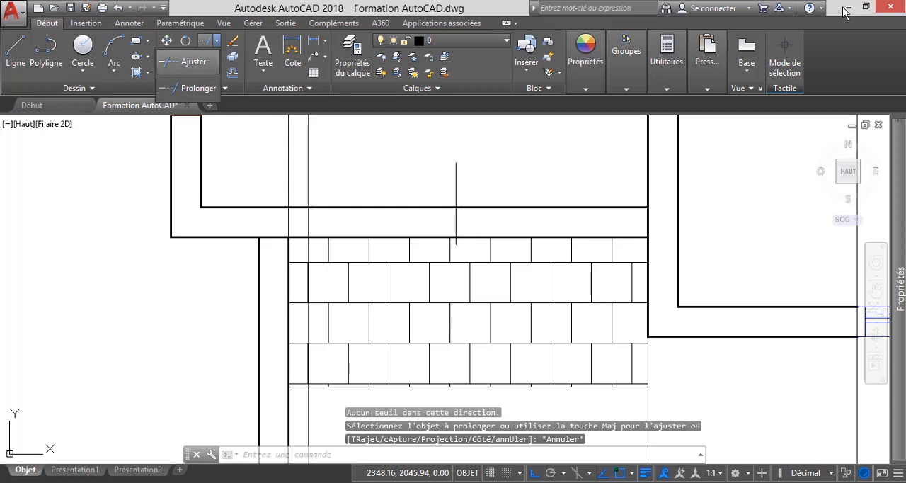
click(194, 61)
key(Return)
click(491, 180)
click(439, 163)
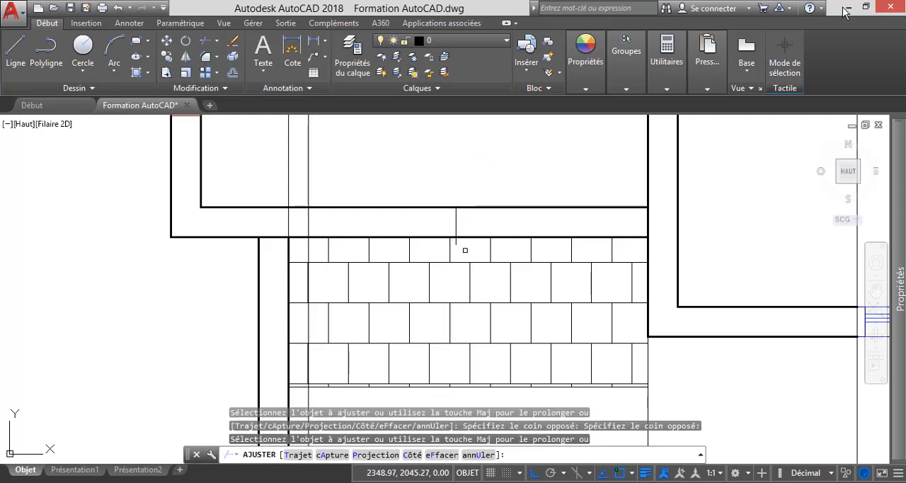
scroll(465, 251, up, 4)
key(Escape)
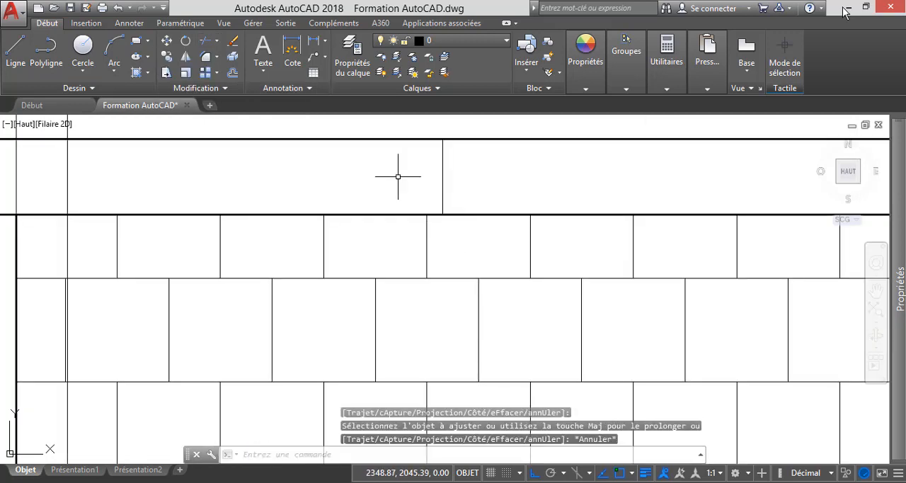
Offset the vertical centre line in the wall by 0.6 to both sides.
click(232, 72)
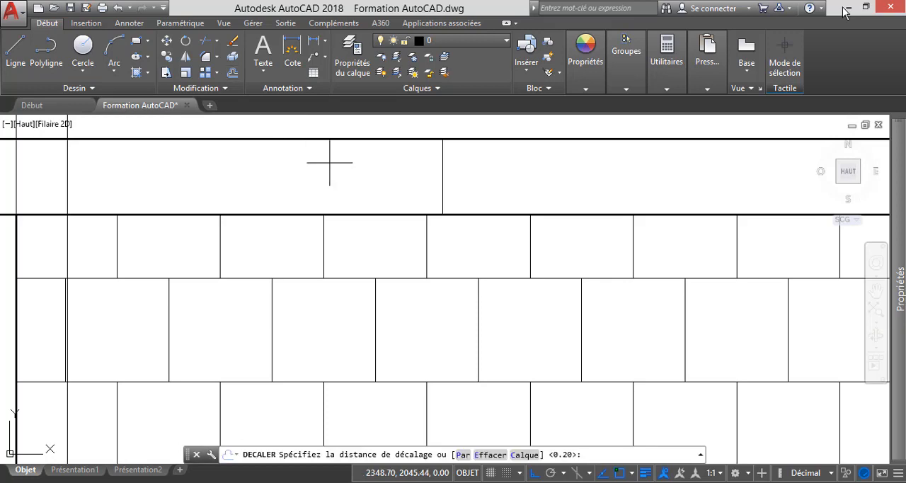
text(0.6)
key(Return)
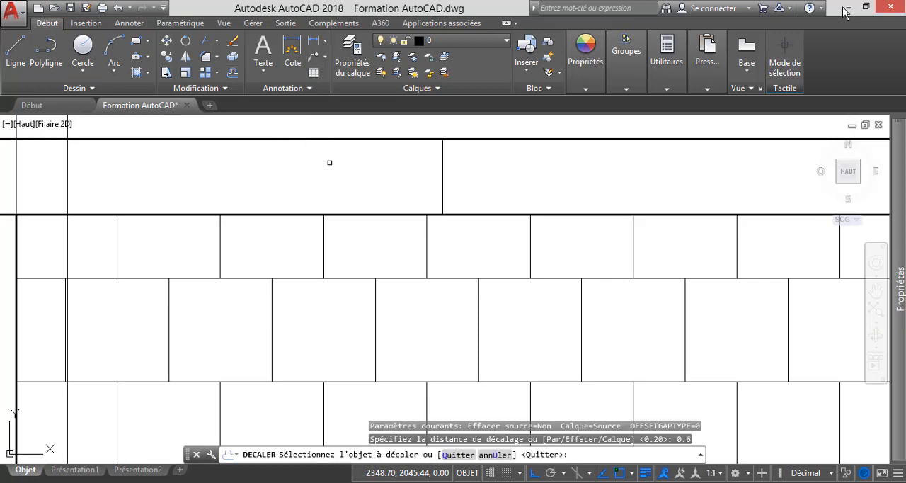
click(442, 178)
click(317, 161)
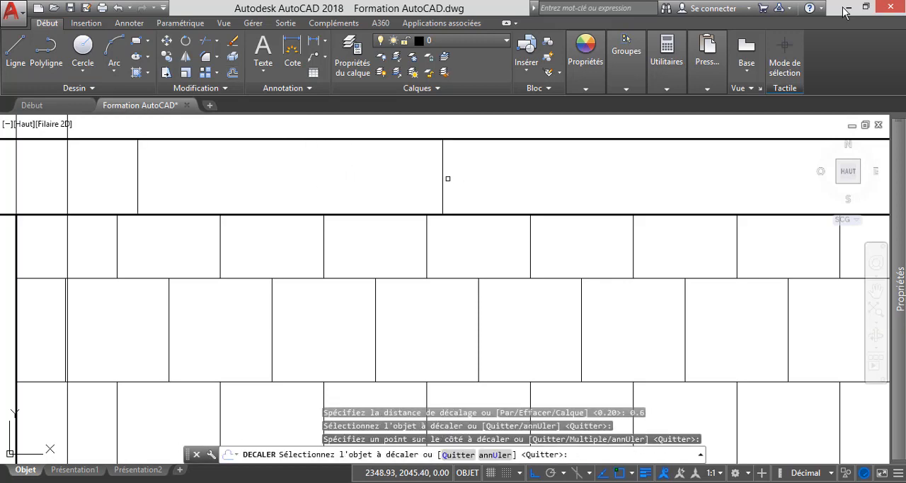
click(443, 179)
click(519, 177)
scroll(518, 178, down, 4)
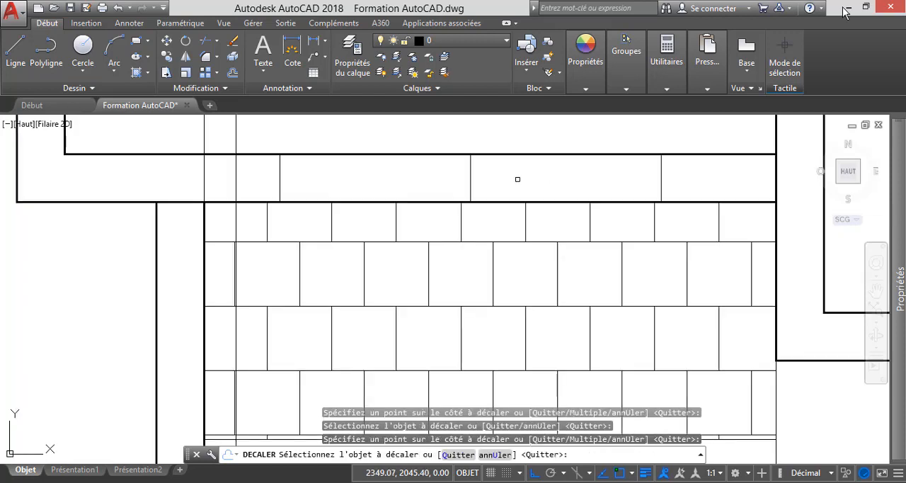
key(Escape)
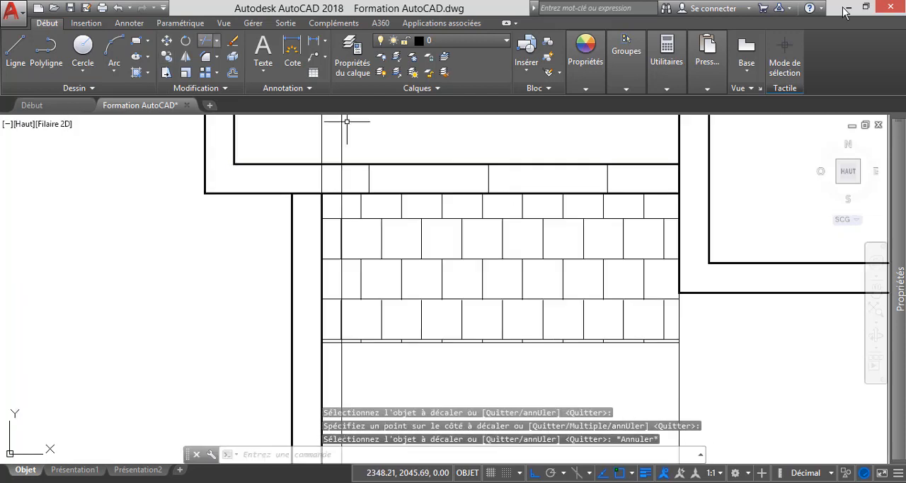
Trim the inner and outer wall lines between the two offset lines to cut an opening above the tiled porch.
click(216, 41)
click(188, 61)
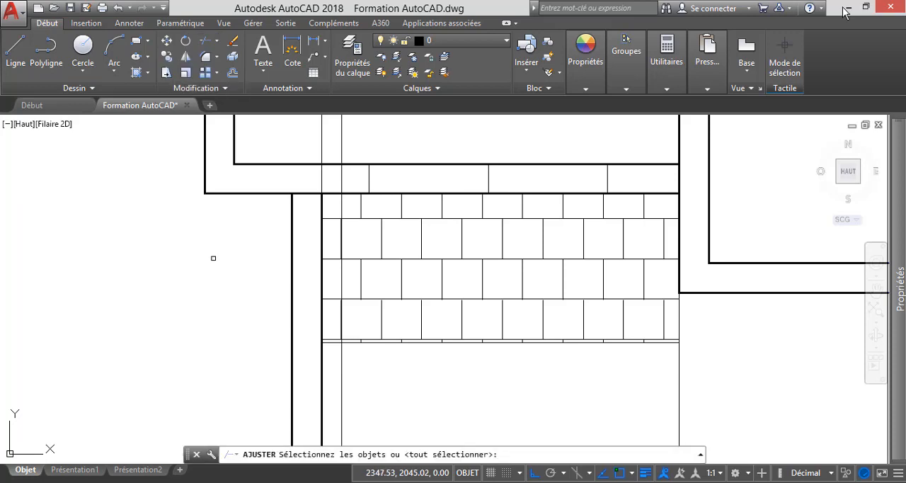
click(407, 165)
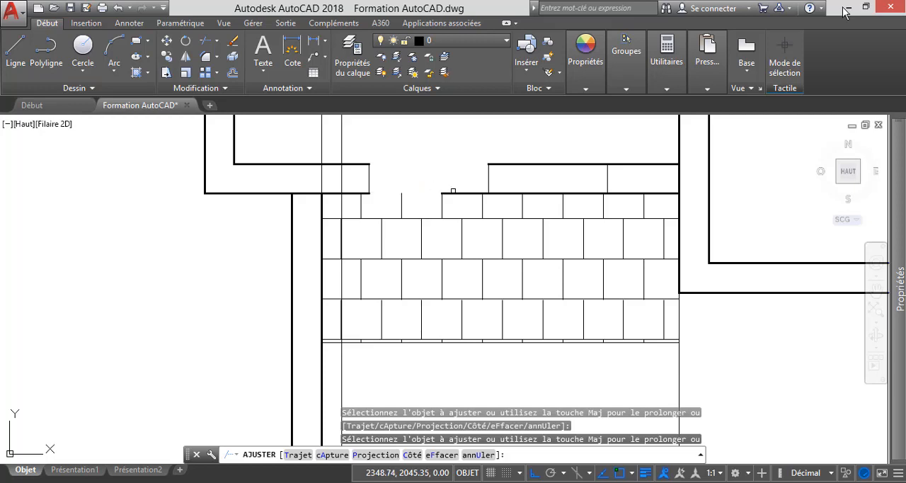
scroll(485, 192, up, 3)
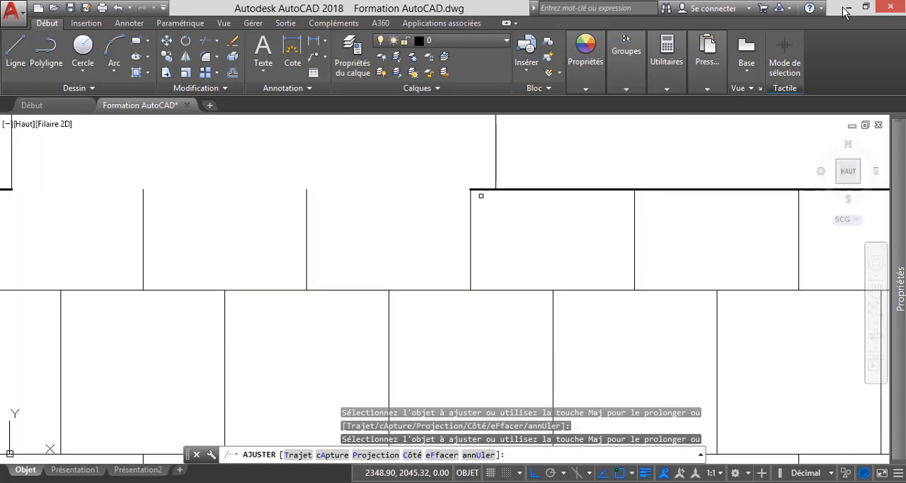
scroll(482, 196, down, 2)
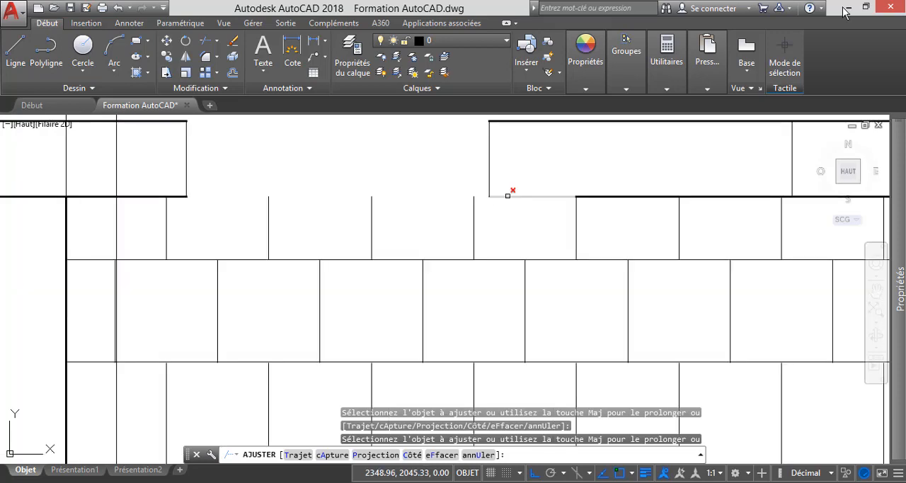
click(509, 196)
click(628, 195)
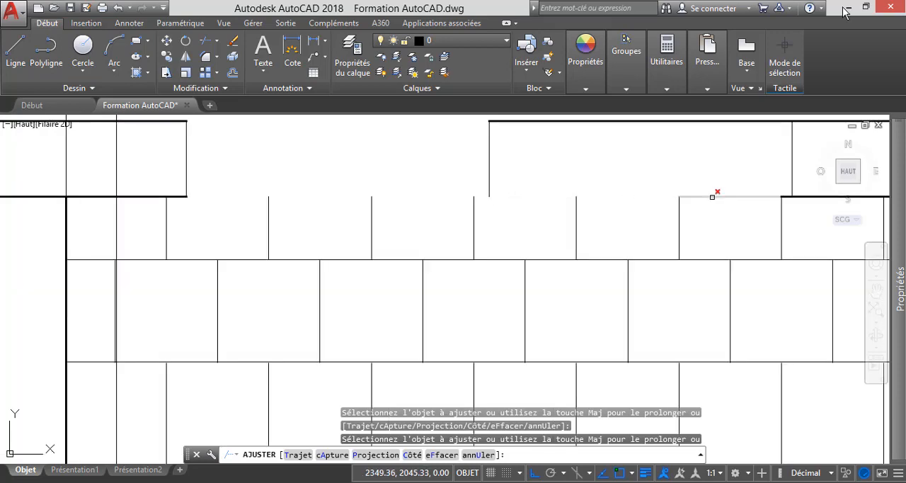
click(713, 197)
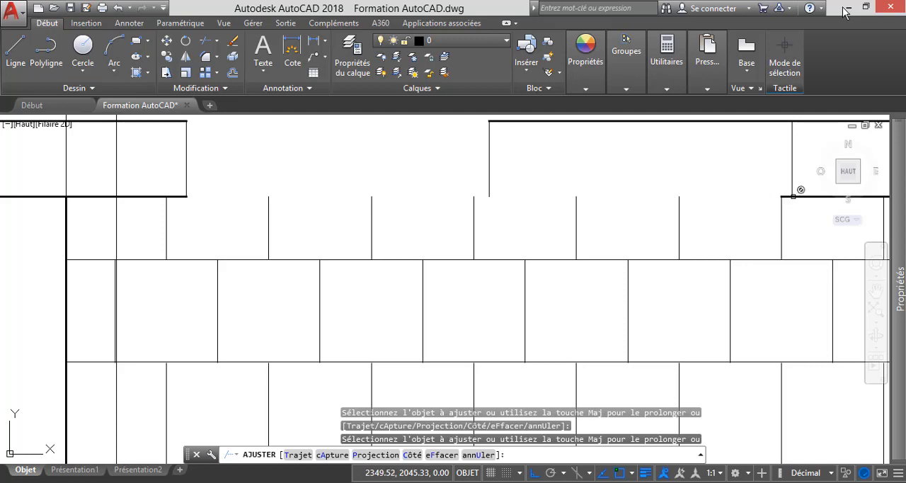
click(793, 196)
scroll(793, 196, up, 4)
click(765, 191)
scroll(673, 208, down, 5)
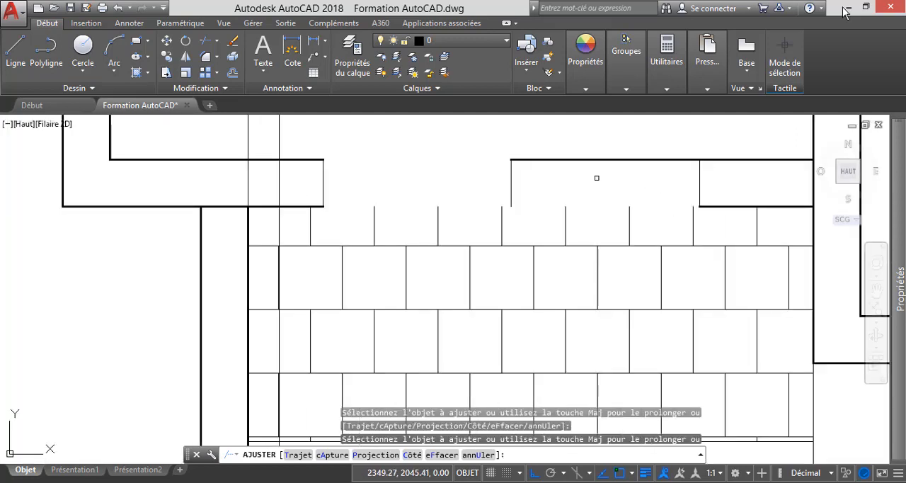
click(533, 163)
scroll(548, 172, down, 5)
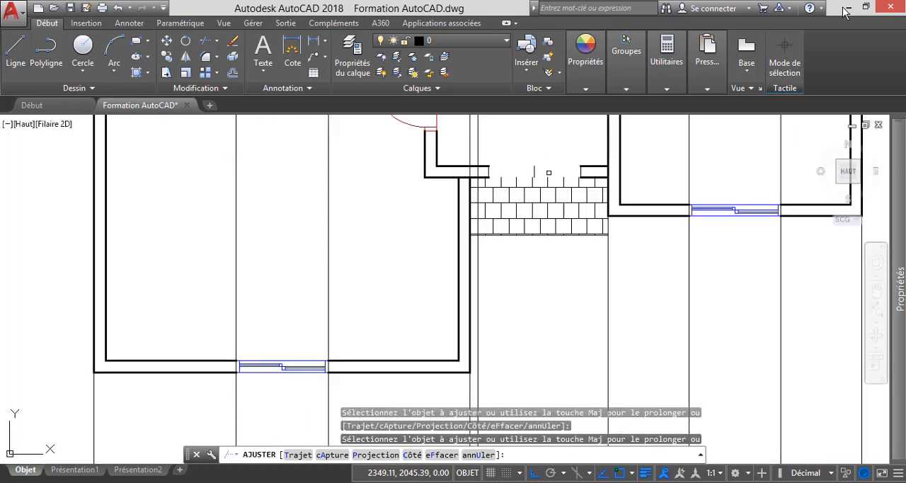
key(Escape)
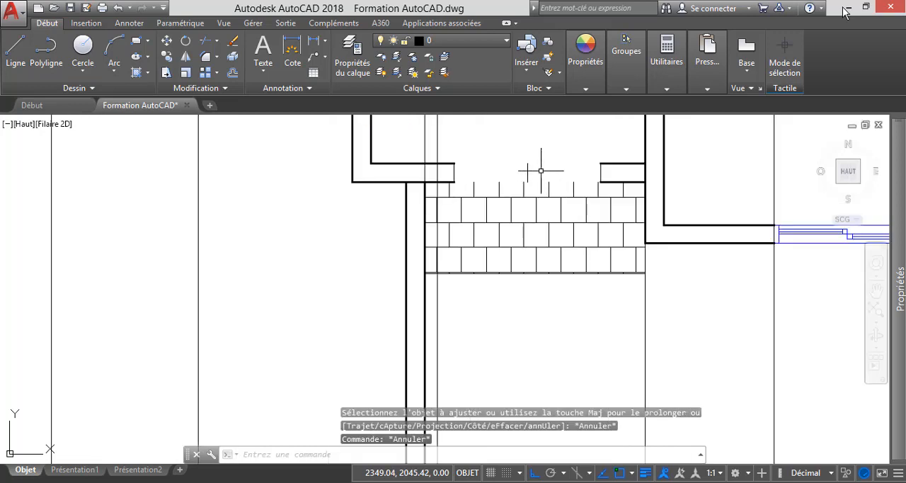
Delete the vertical centre line left in the middle of the new wall opening.
scroll(542, 169, up, 2)
click(539, 172)
click(511, 163)
key(Delete)
scroll(445, 228, down, 4)
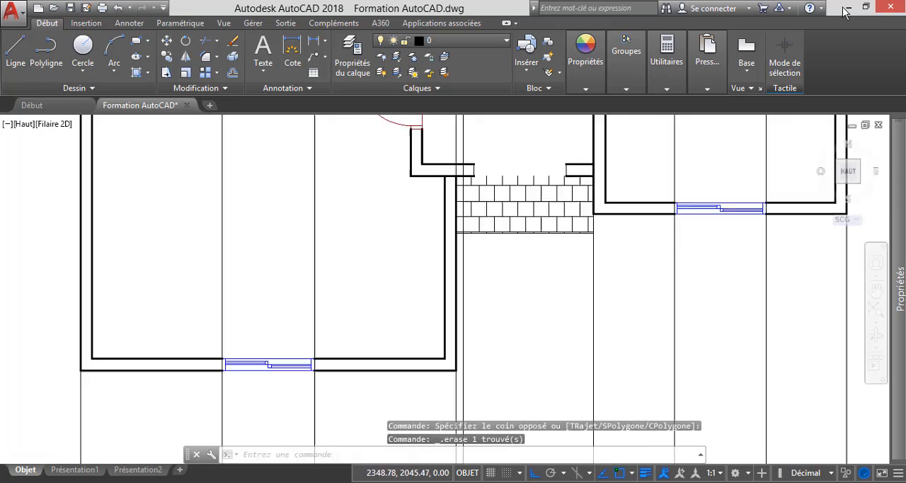
scroll(374, 197, up, 5)
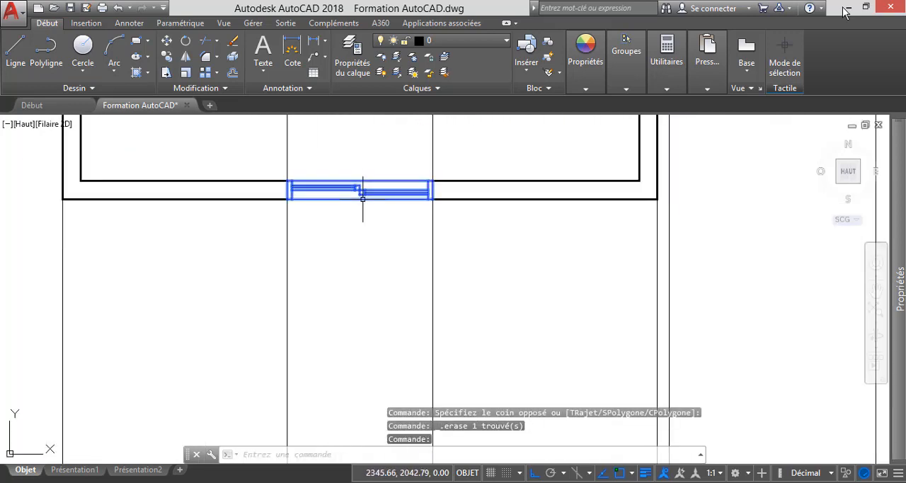
Copy the sliding window from the large front room's wall into the new wall opening above the tiled porch, with Ortho off.
click(360, 192)
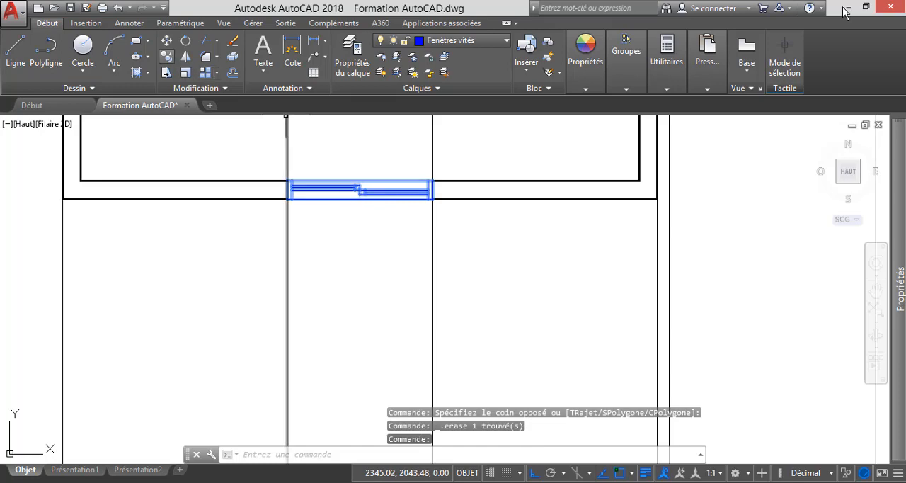
click(167, 57)
click(432, 179)
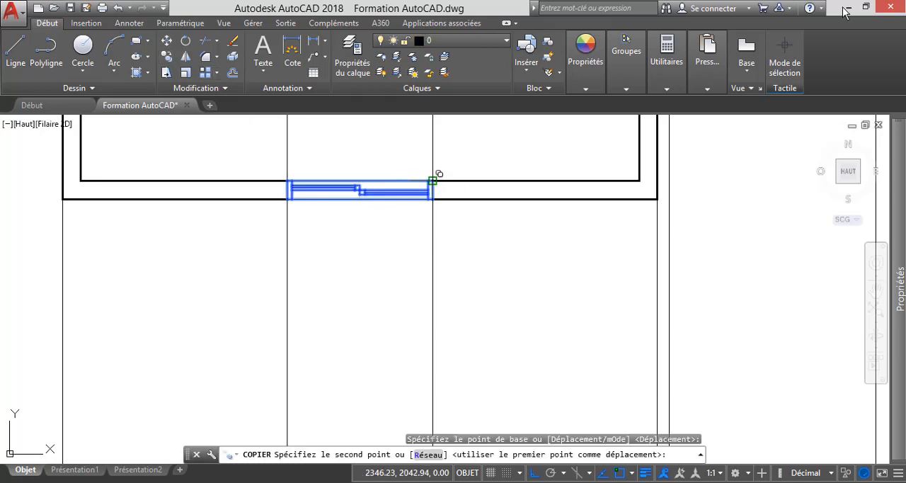
scroll(363, 259, down, 6)
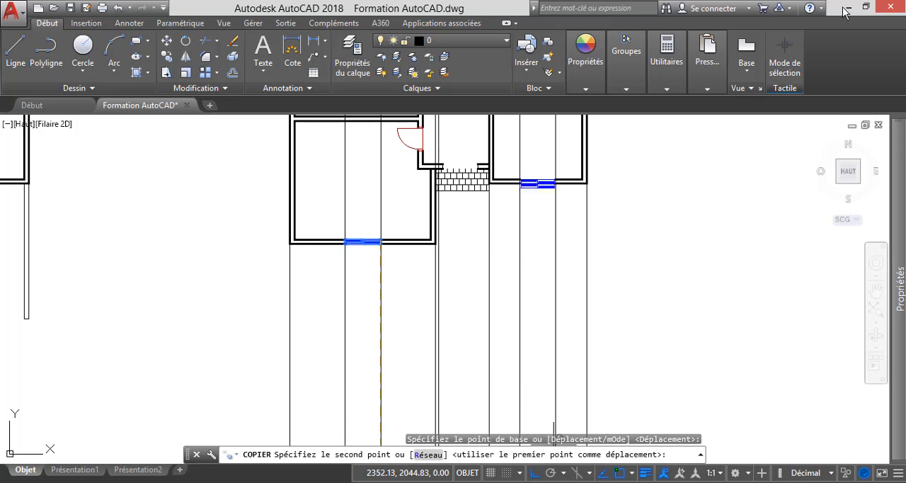
click(535, 473)
scroll(461, 166, up, 5)
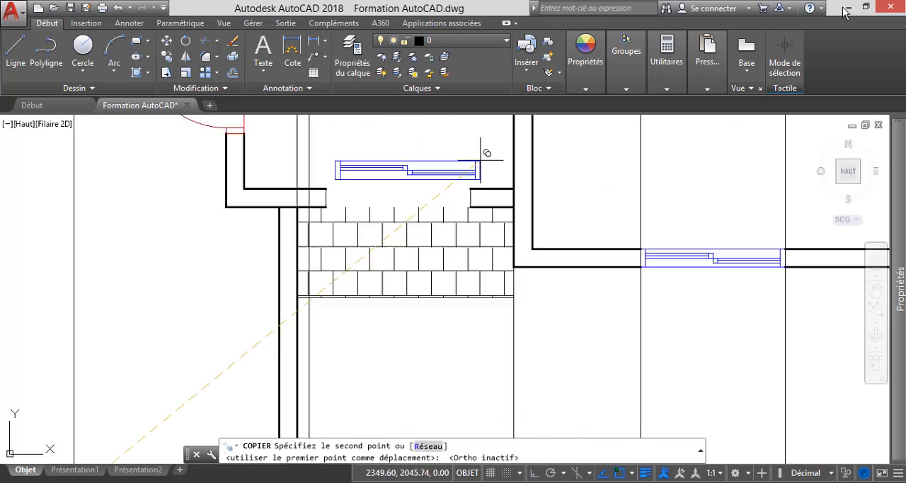
click(464, 205)
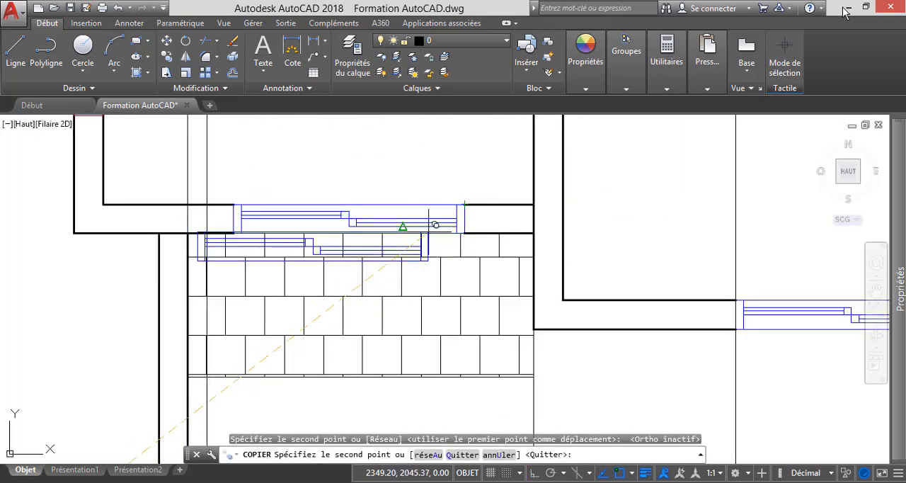
key(Escape)
Delete the leftover vertical construction line crossing the tiled porch just beside the large front room's wall.
scroll(460, 262, down, 5)
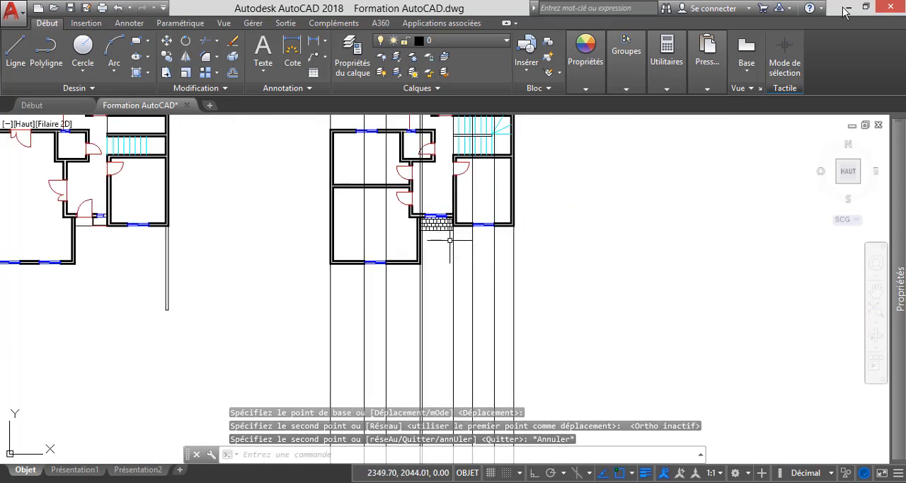
scroll(430, 224, up, 5)
scroll(428, 226, up, 5)
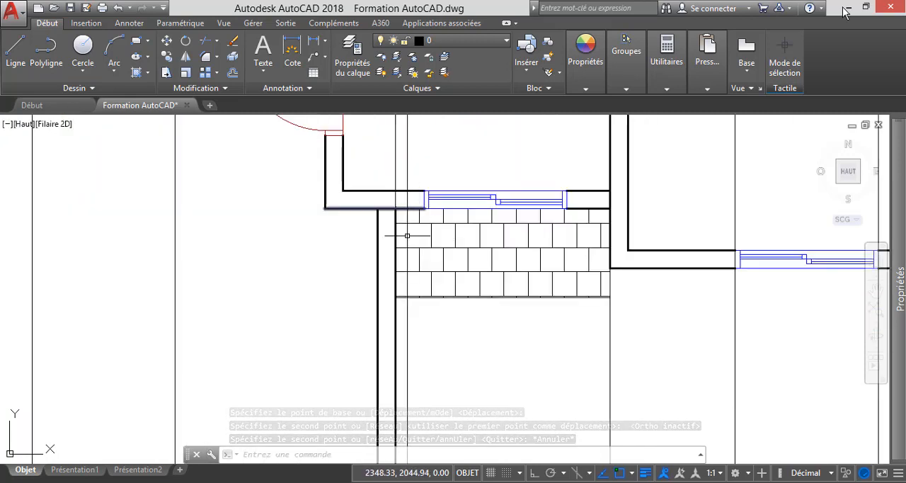
scroll(410, 234, down, 5)
scroll(404, 323, up, 5)
scroll(433, 304, down, 5)
scroll(441, 311, up, 5)
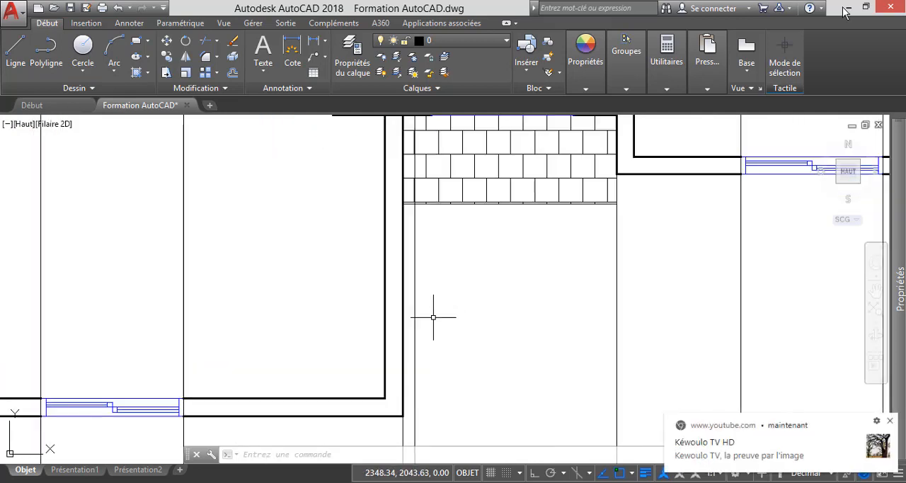
click(433, 317)
click(415, 293)
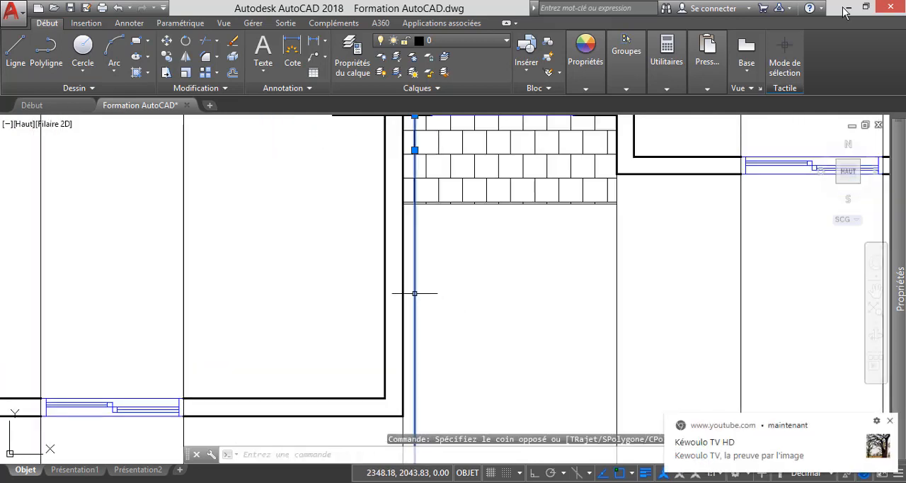
key(Delete)
Delete the short leftover vertical line inside the wall beside the copied porch window.
scroll(415, 297, down, 7)
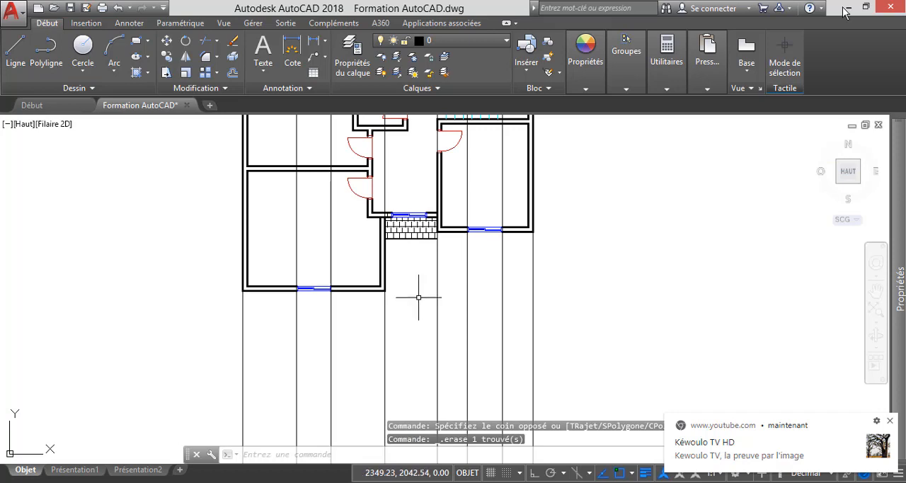
scroll(412, 219, up, 4)
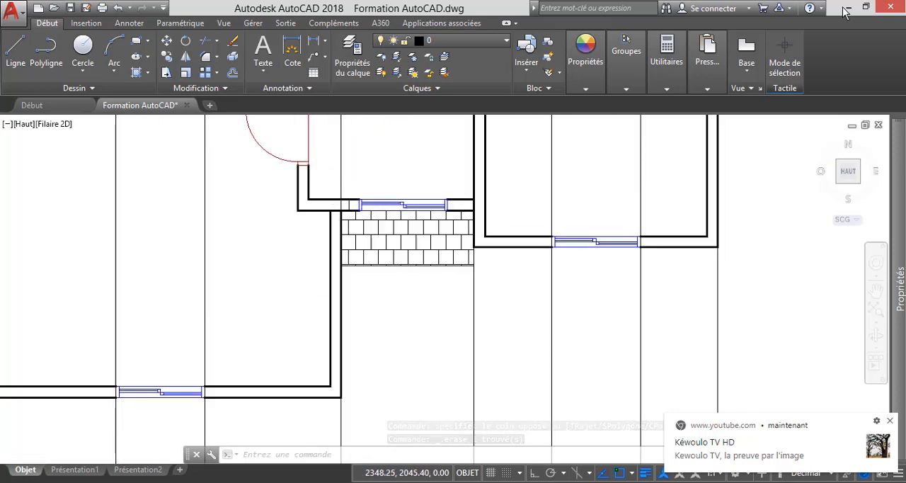
scroll(353, 204, up, 4)
click(345, 207)
click(344, 206)
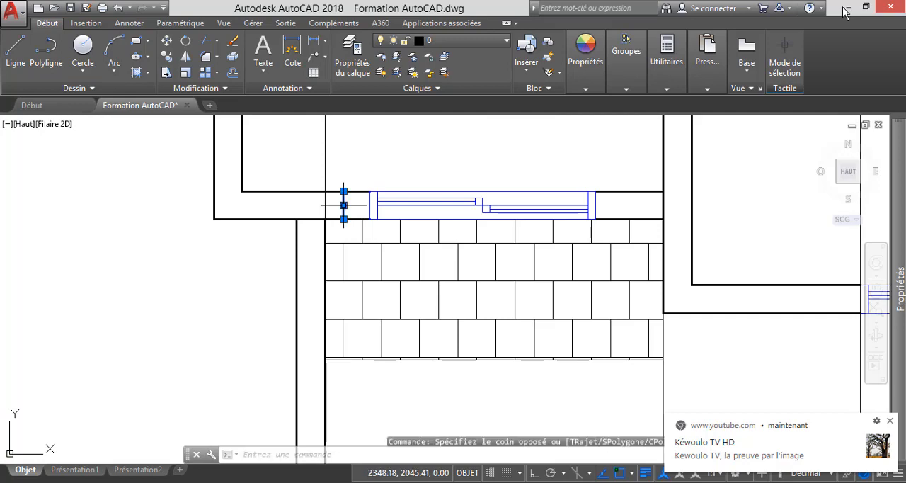
key(Delete)
Draw vertical construction lines (DROITE, Ver option) through both outer edges of the new window above the porch.
scroll(480, 203, down, 4)
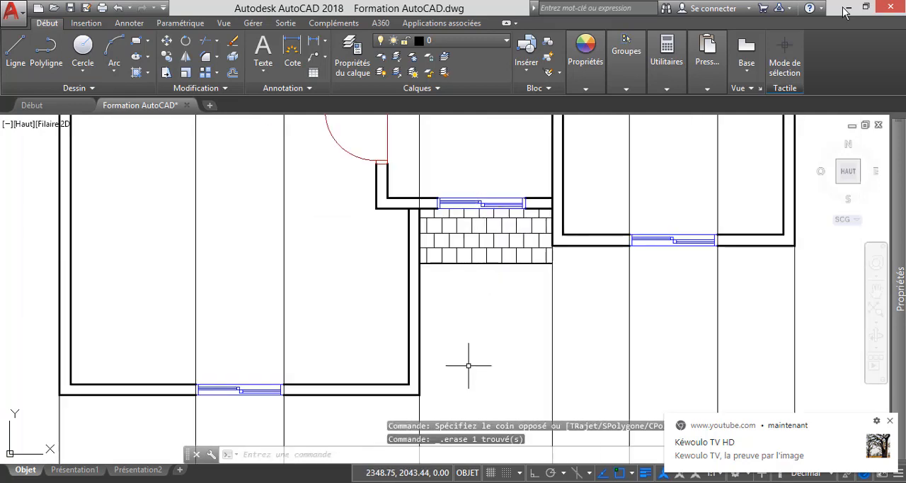
text(d)
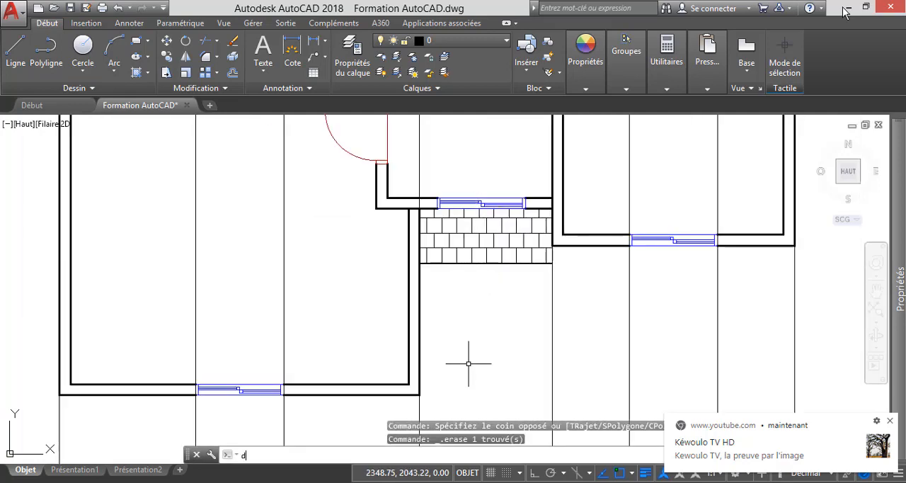
text(roit)
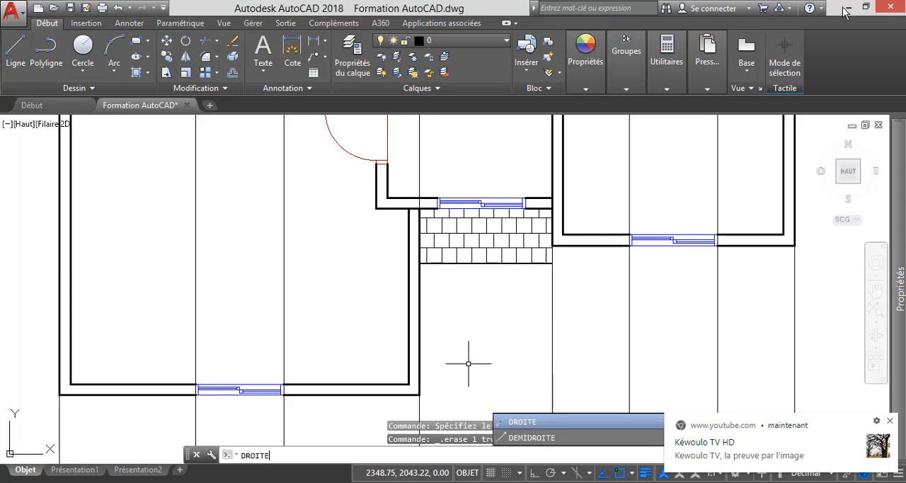
key(Return)
text(v)
key(Return)
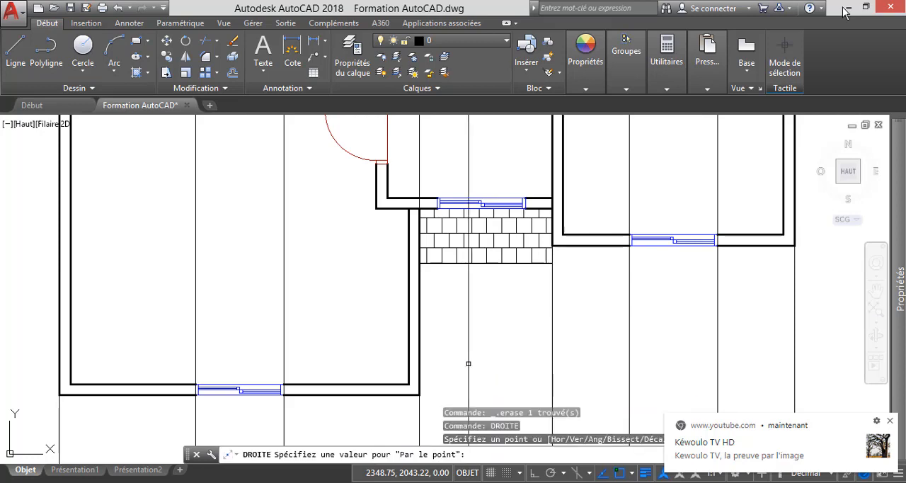
scroll(449, 169, up, 4)
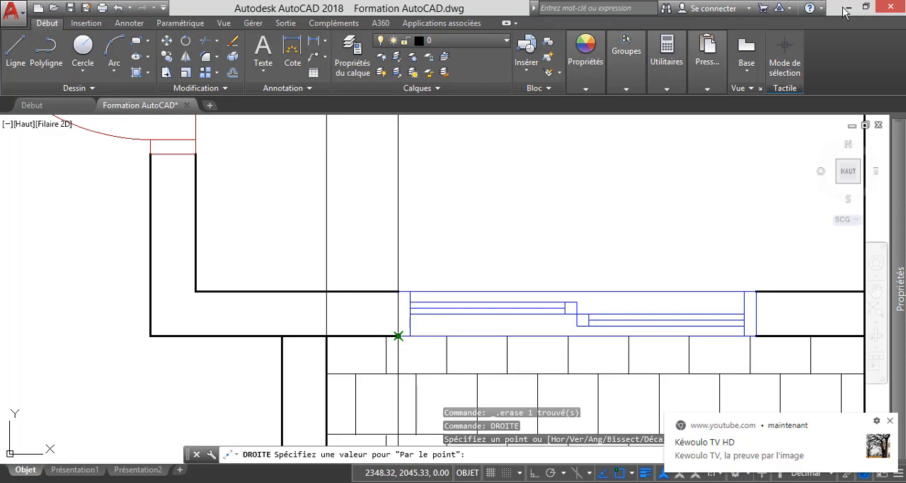
click(398, 336)
scroll(387, 287, down, 4)
scroll(540, 323, up, 6)
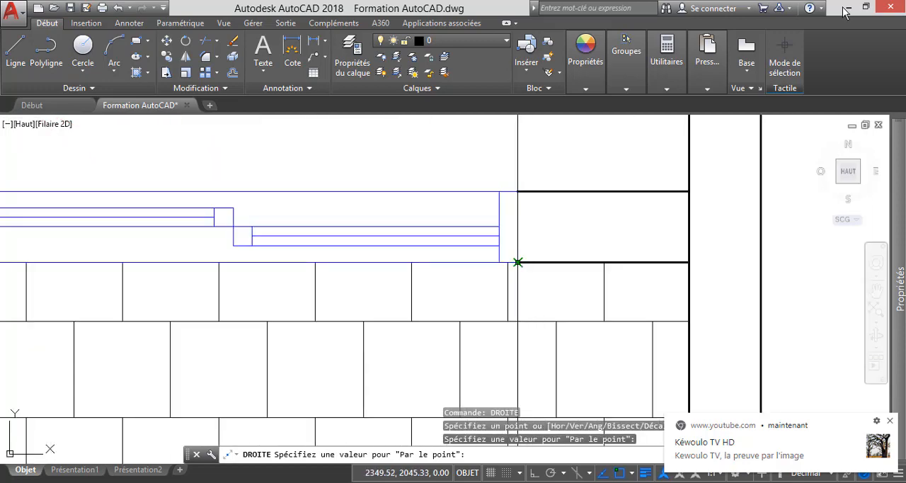
click(518, 261)
scroll(516, 264, down, 6)
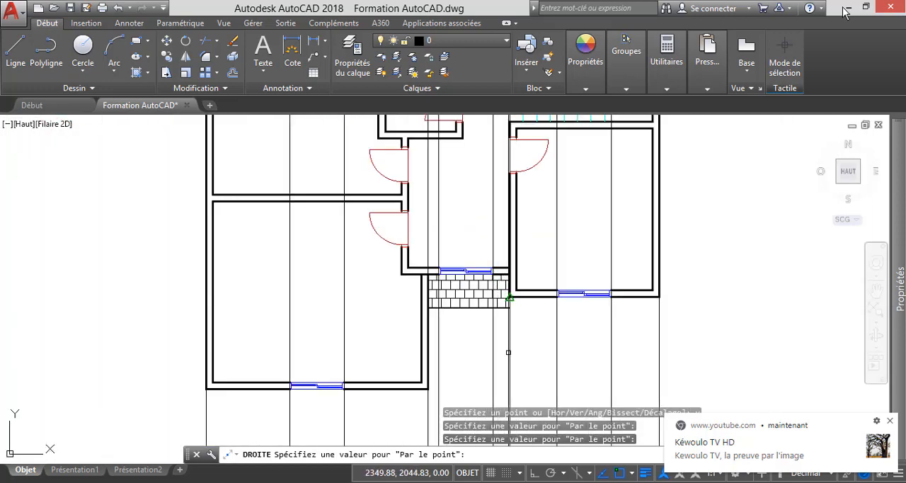
key(Escape)
Examine the vertical construction lines from the upper floor plan up to the front elevation above it.
scroll(480, 262, down, 3)
scroll(479, 263, down, 2)
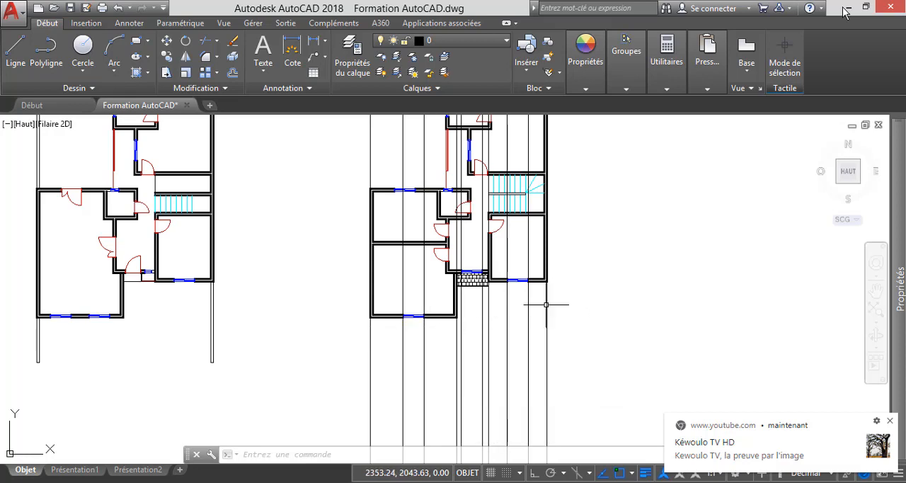
scroll(545, 288, up, 4)
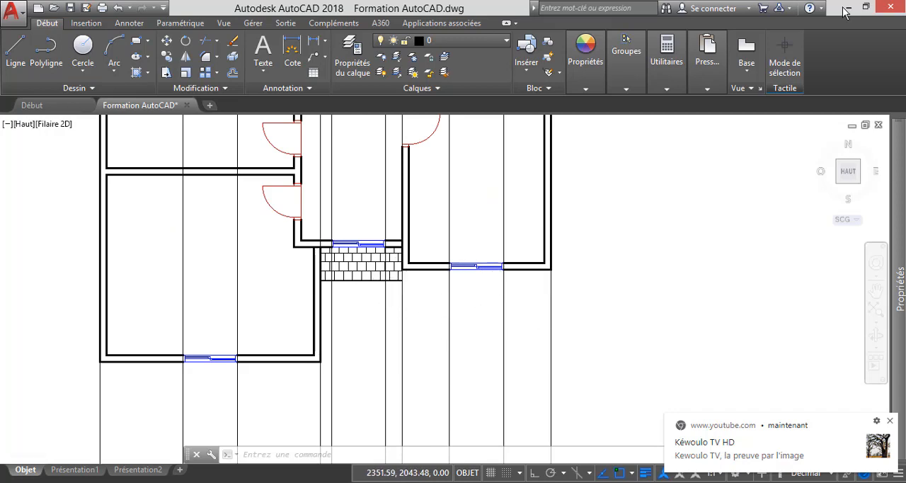
scroll(470, 340, down, 3)
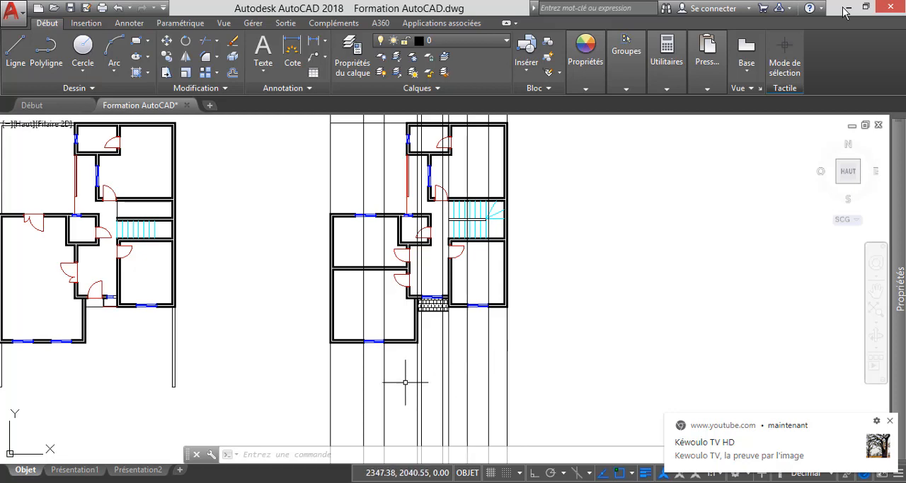
scroll(407, 382, down, 4)
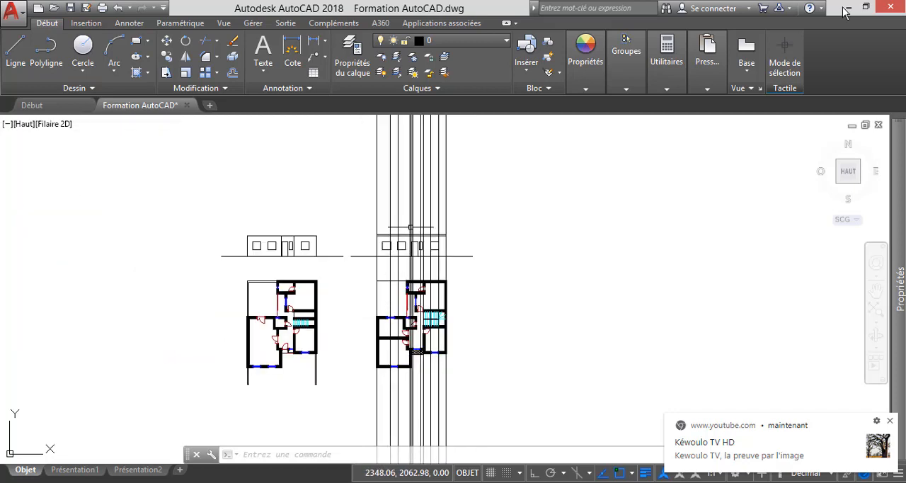
scroll(407, 212, up, 5)
scroll(422, 345, down, 2)
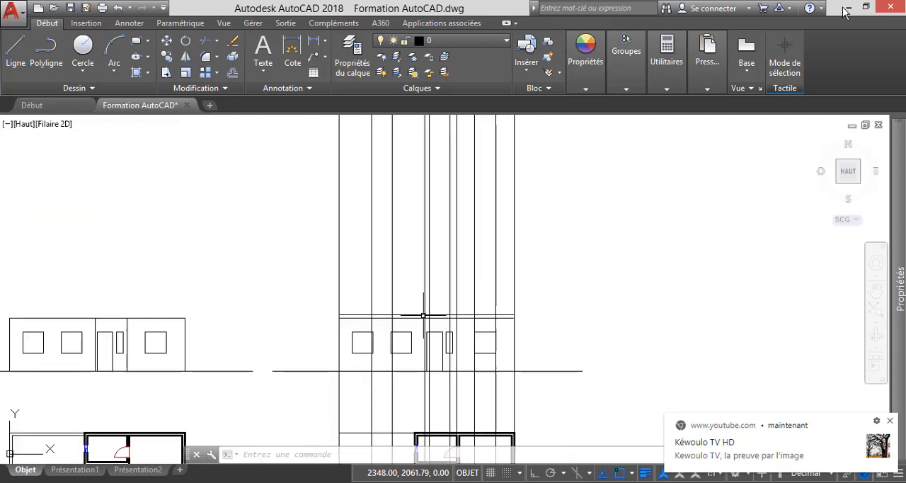
scroll(411, 307, up, 2)
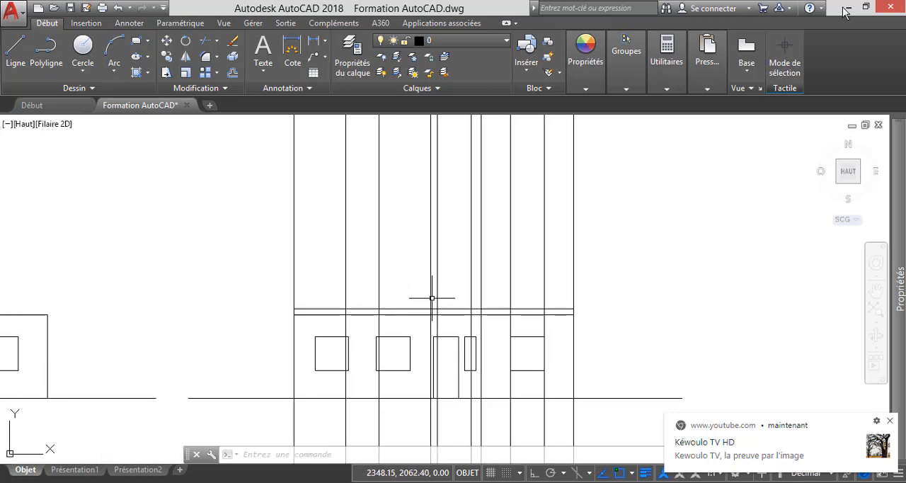
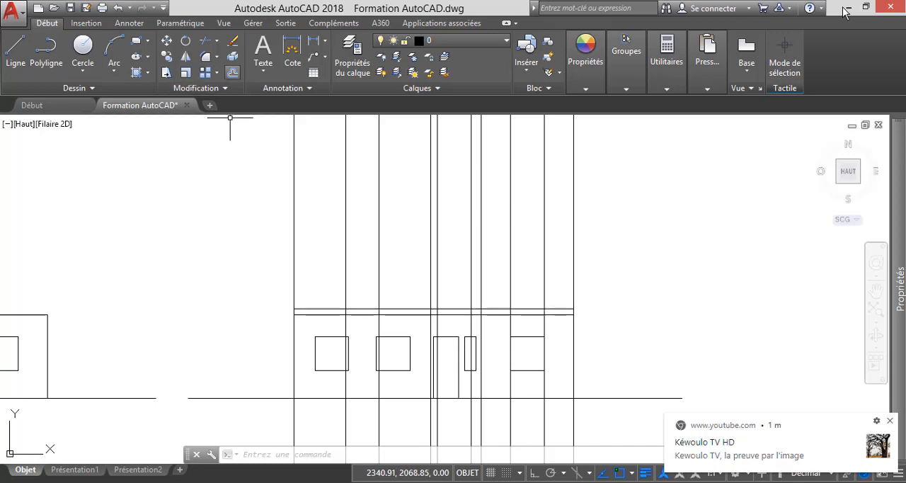
Offset the upper line of the slab above the ground floor 3 upward to mark the upper floor's ceiling.
click(232, 73)
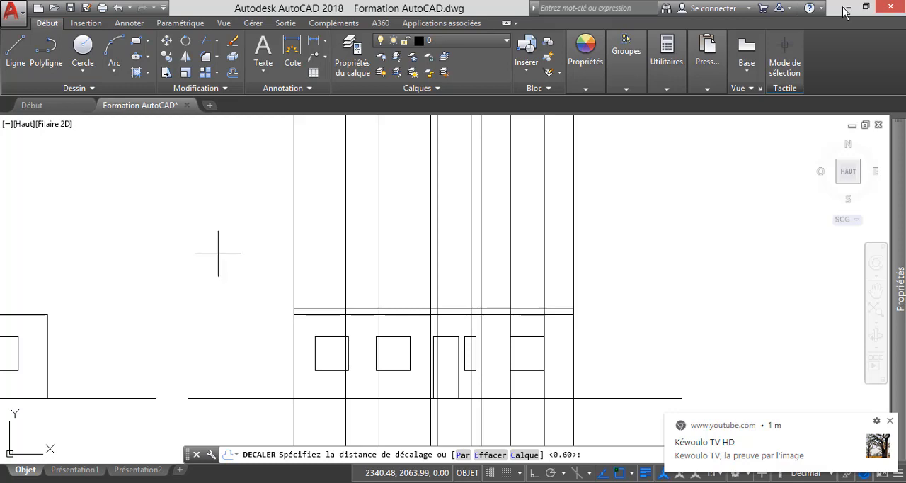
text(3)
key(Return)
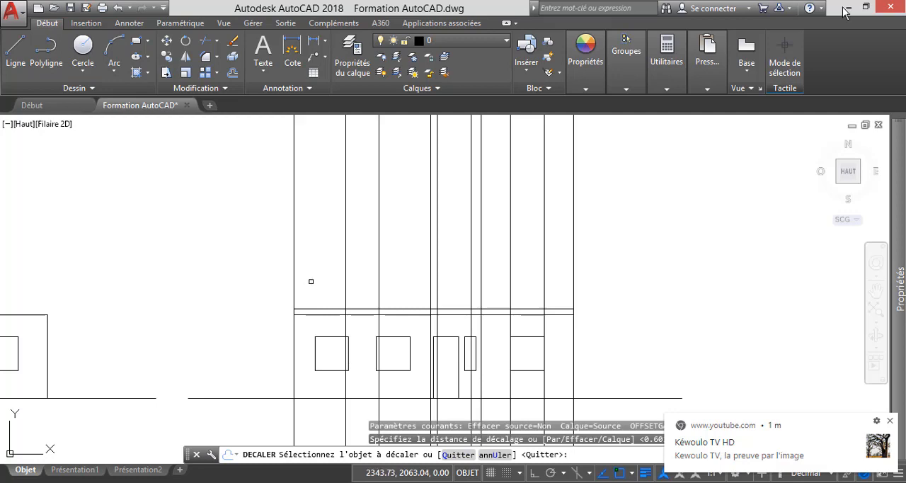
click(331, 309)
click(230, 214)
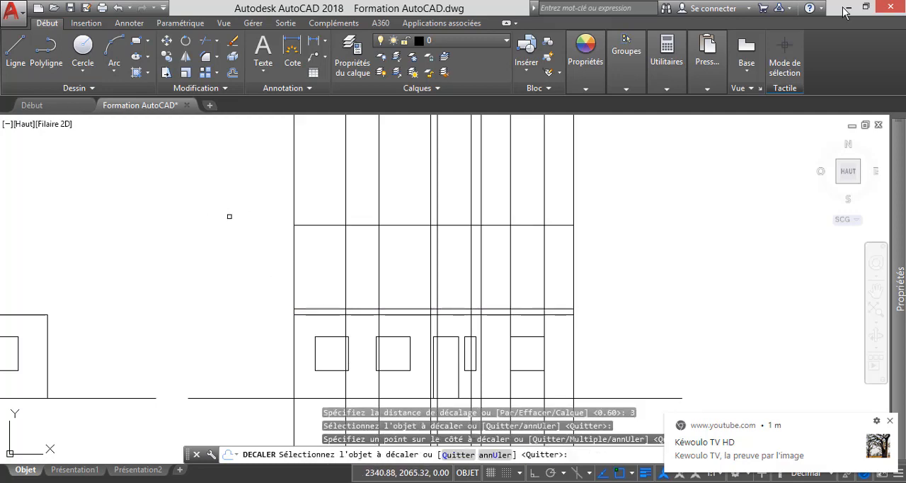
key(Escape)
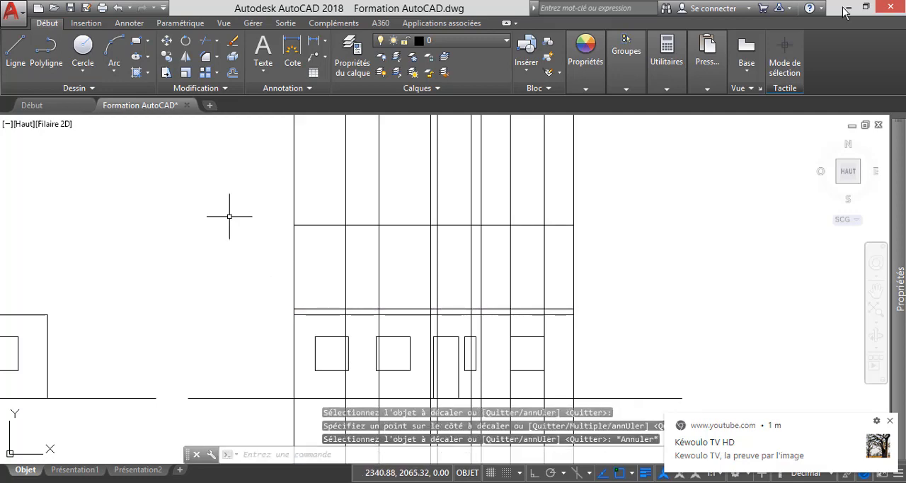
Offset the upper floor's ceiling line 0.2 upward to form the top slab of the front elevation.
click(233, 73)
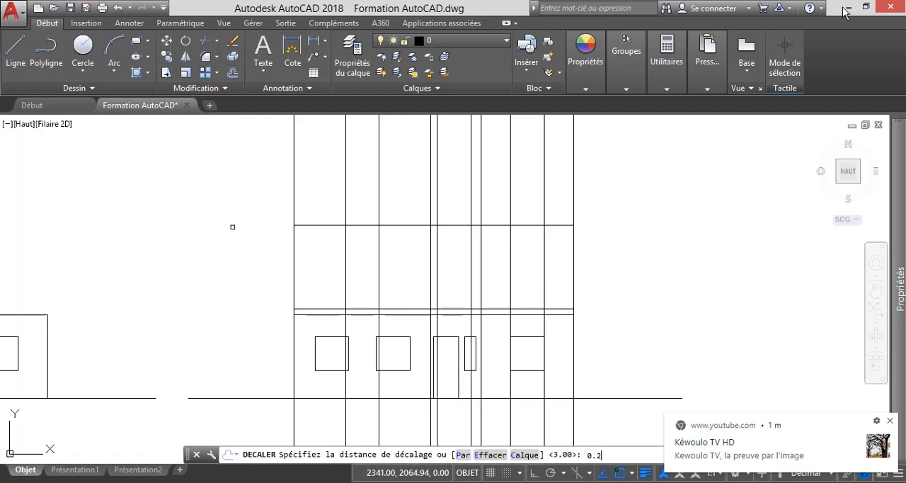
key(Return)
click(304, 225)
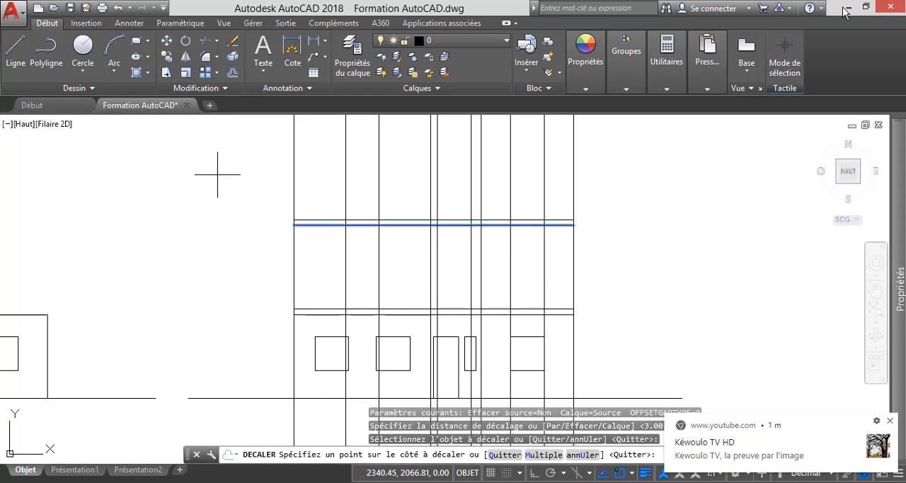
click(216, 175)
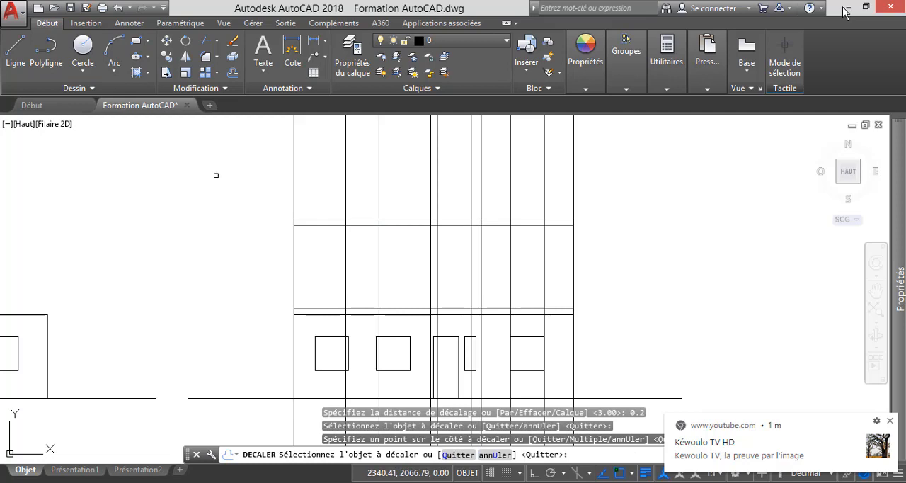
key(Escape)
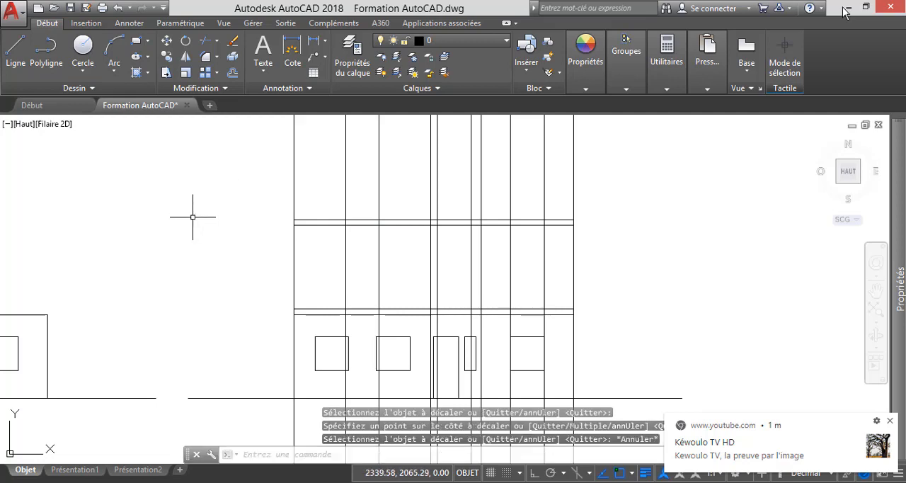
key(Escape)
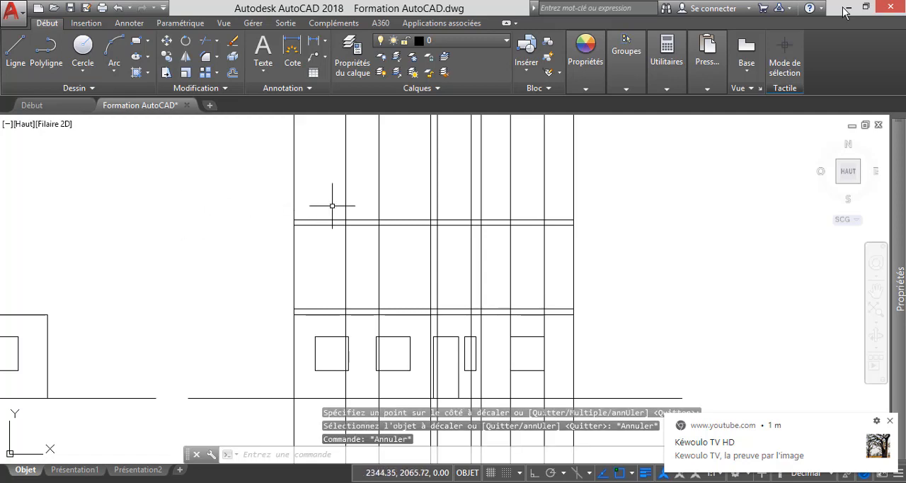
Examine the leftmost vertical construction line from the upper floor plan's outer wall up to the front elevation.
scroll(336, 207, down, 3)
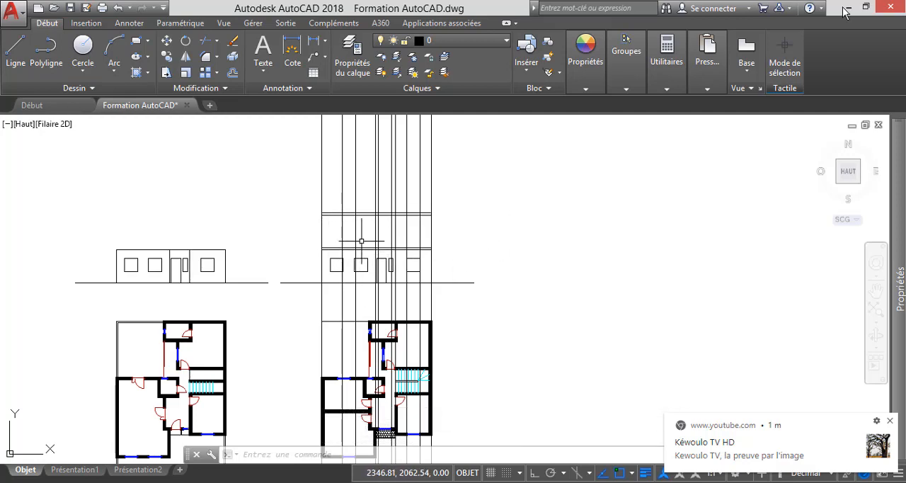
scroll(361, 241, down, 2)
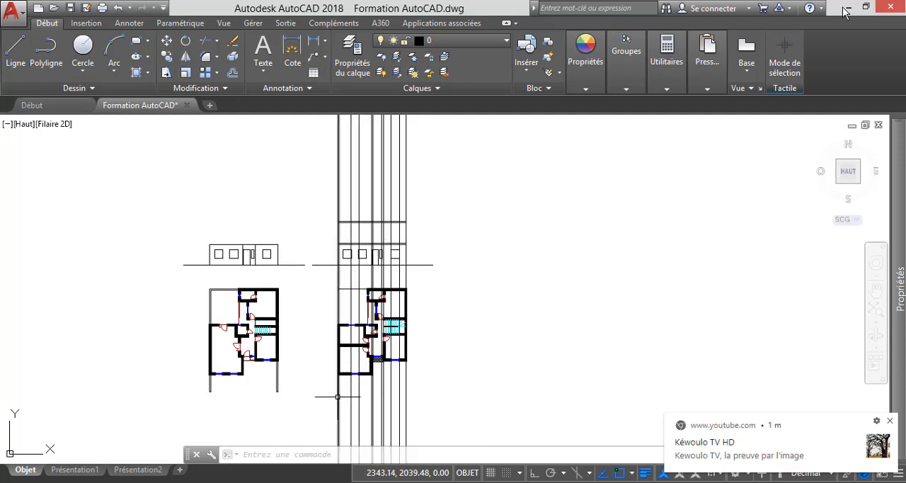
scroll(339, 394, up, 4)
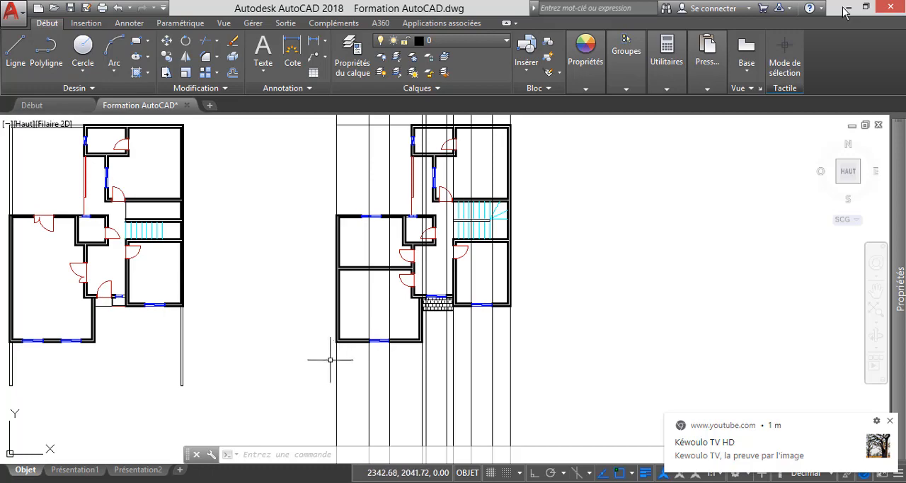
scroll(333, 356, up, 2)
click(359, 371)
click(302, 356)
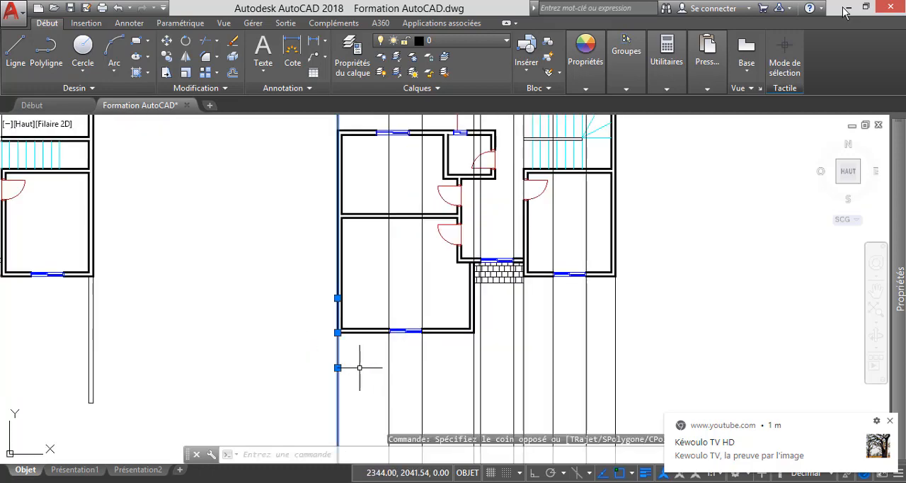
scroll(353, 364, down, 5)
scroll(354, 285, up, 3)
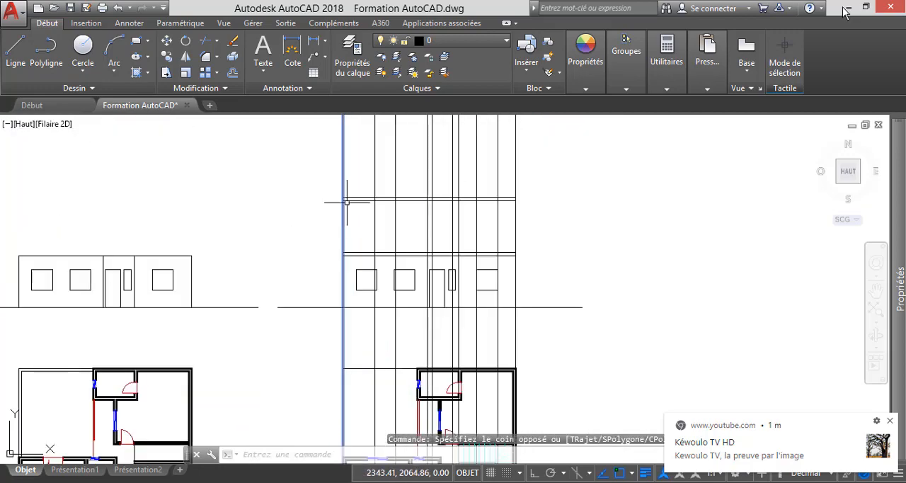
key(Escape)
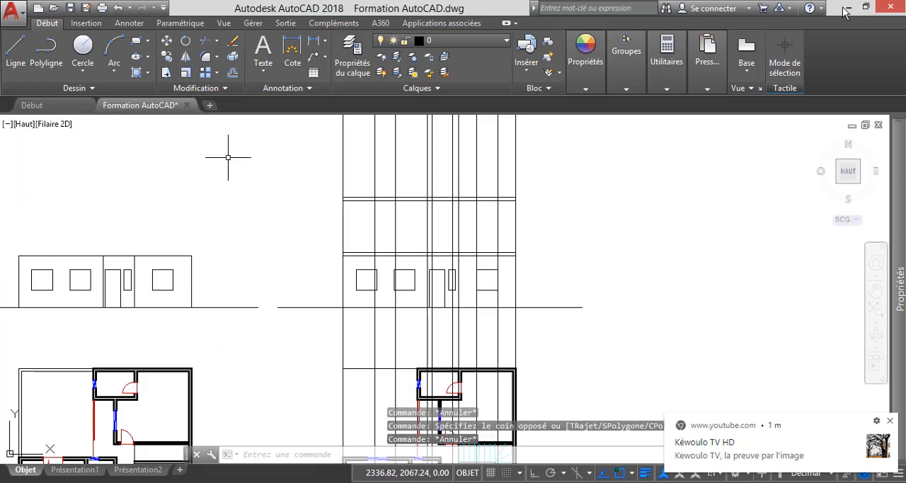
Trim the leftmost vertical construction line above the top slab and below the intermediate slab, using the slabs' outer lines as cutting edges.
click(205, 40)
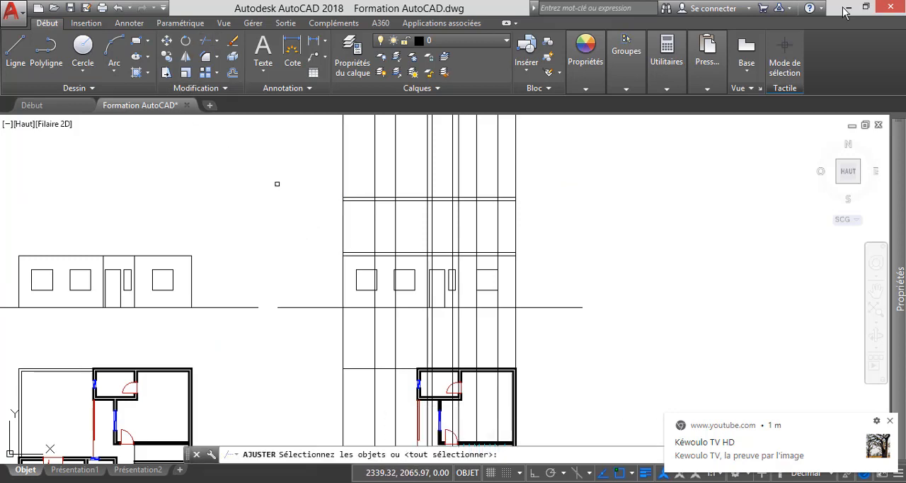
scroll(349, 205, up, 2)
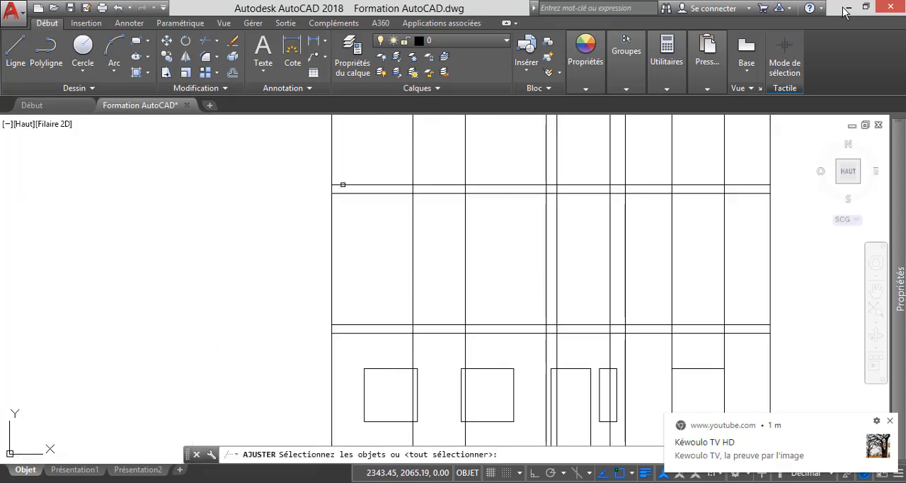
click(343, 185)
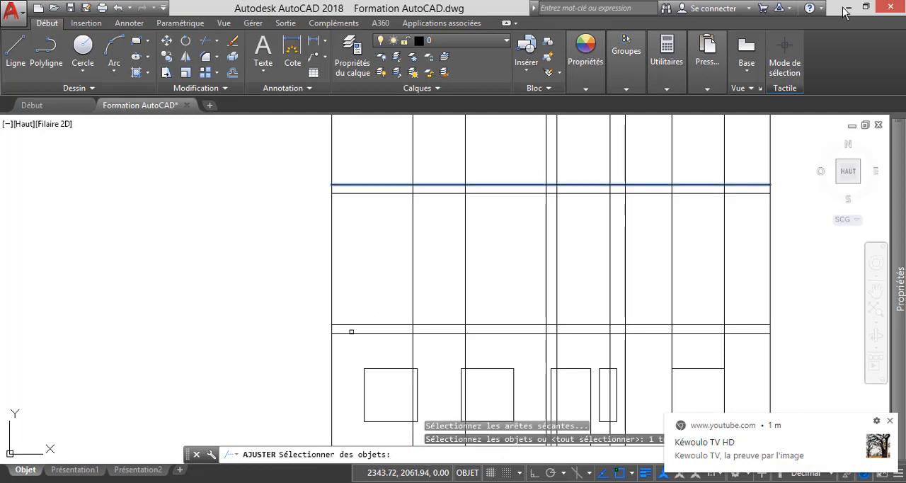
click(351, 331)
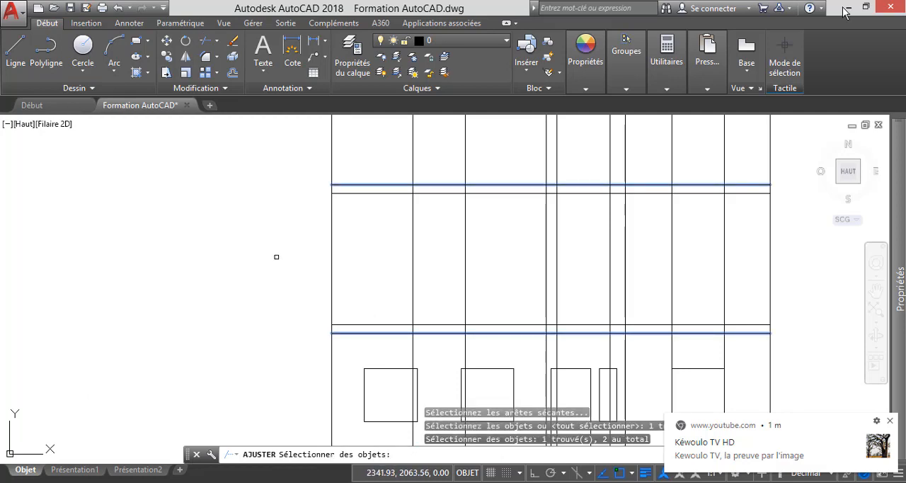
key(Return)
scroll(305, 261, down, 2)
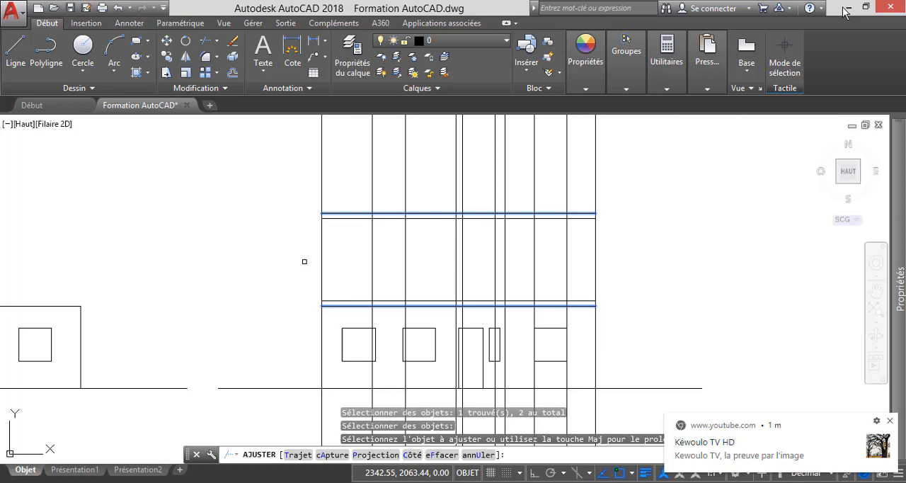
click(332, 188)
click(303, 166)
scroll(335, 206, down, 2)
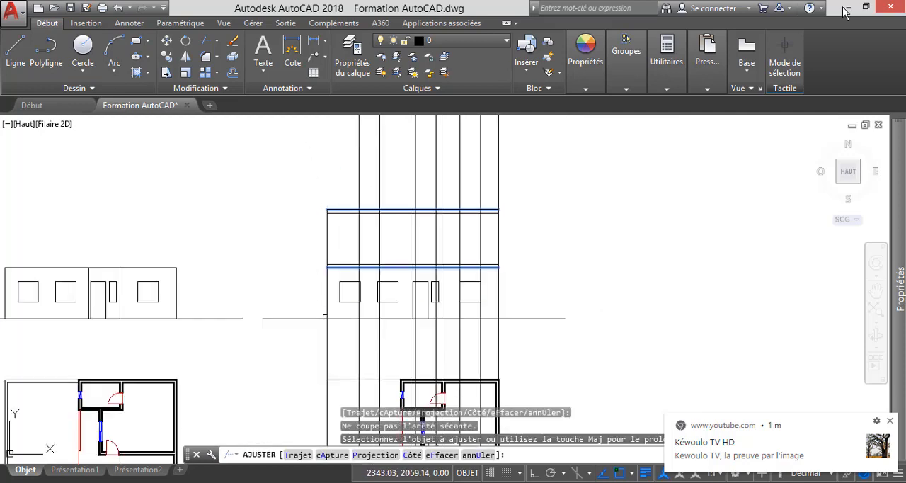
click(327, 293)
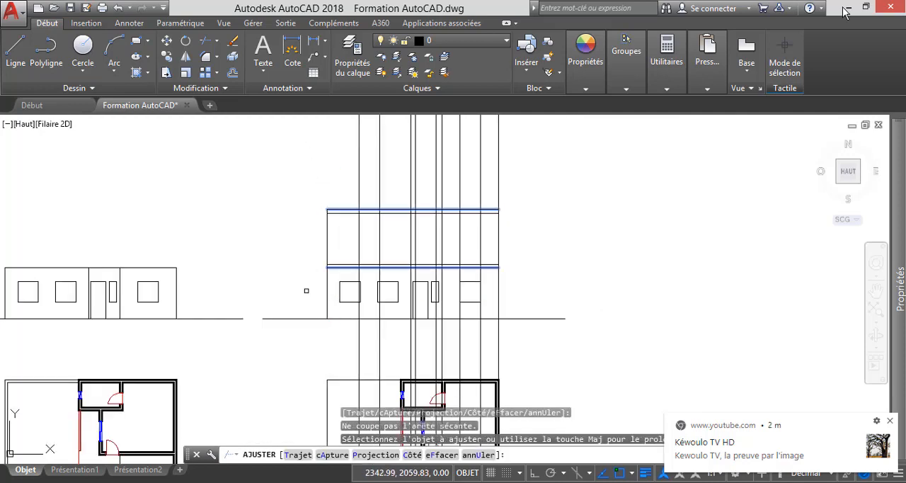
key(Escape)
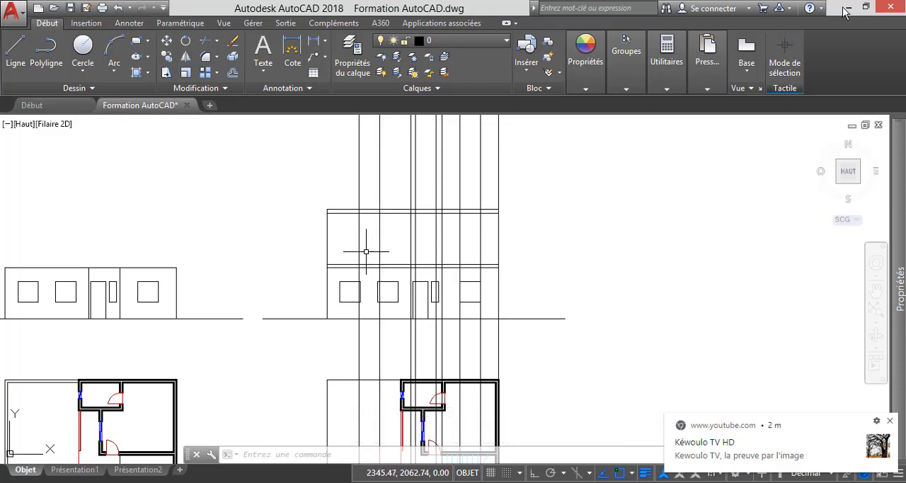
Examine the front bedroom window's vertical construction lines from the upper floor plan up to the elevation's upper storey.
scroll(376, 282, down, 4)
scroll(376, 286, up, 3)
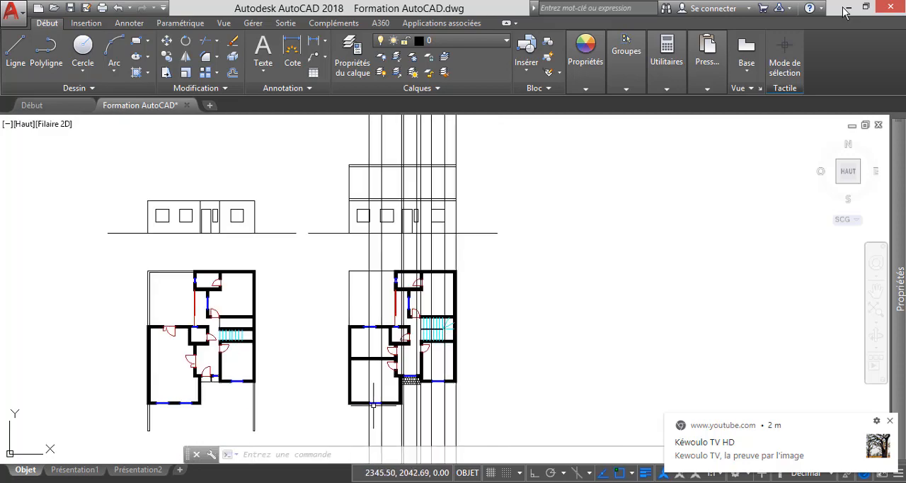
scroll(376, 294, down, 4)
scroll(381, 252, up, 2)
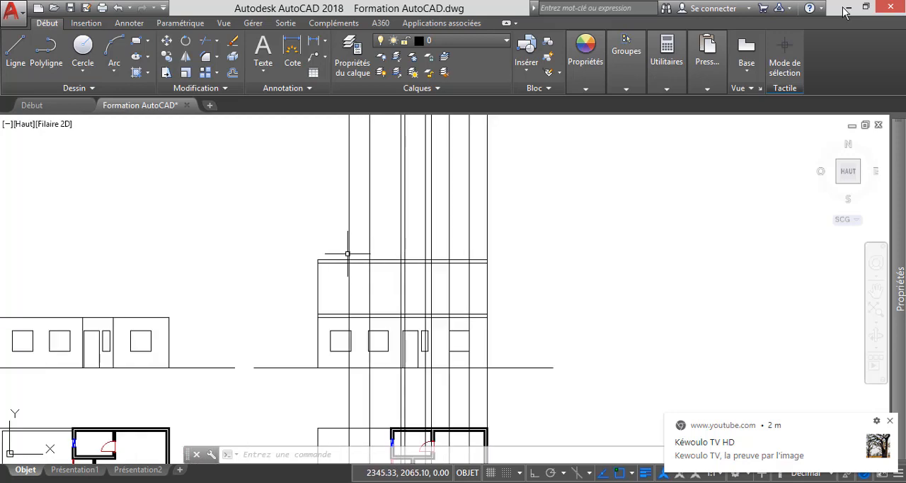
scroll(356, 297, up, 3)
scroll(382, 344, down, 2)
scroll(382, 343, up, 4)
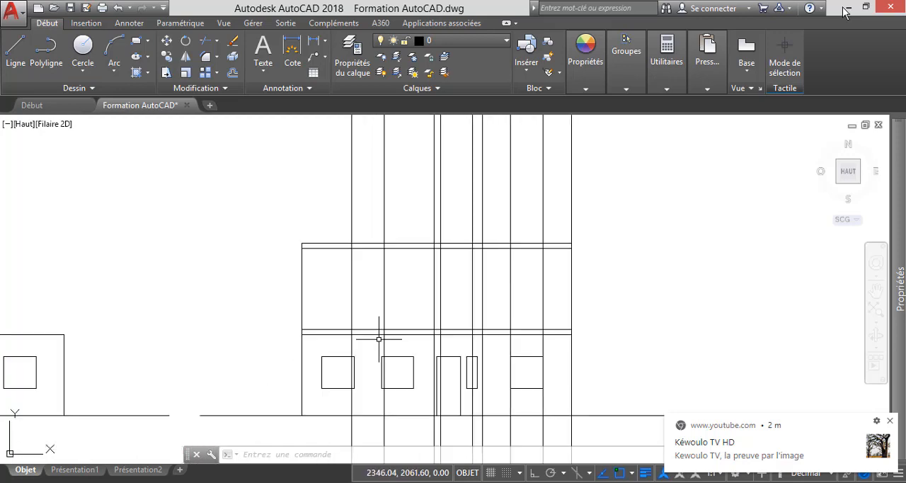
key(Escape)
key(Escape)
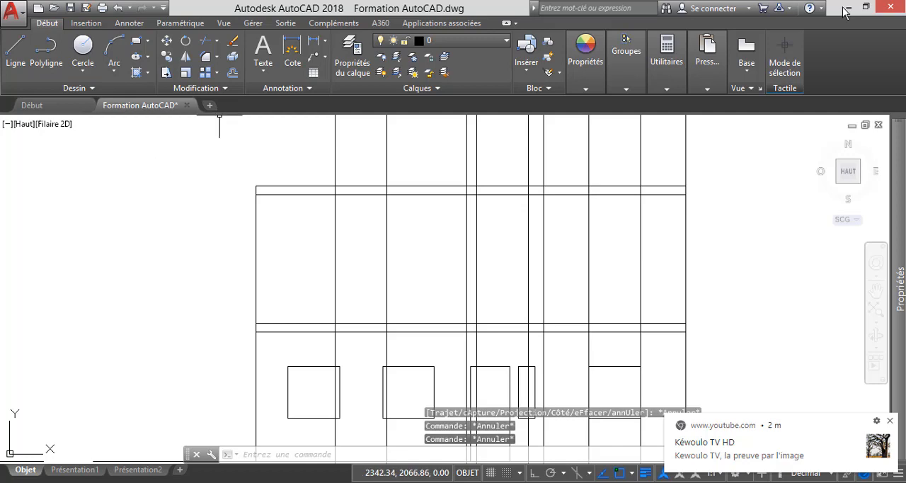
Offset the intermediate slab's upper line upward to mark the head level of the upper-floor windows.
click(232, 73)
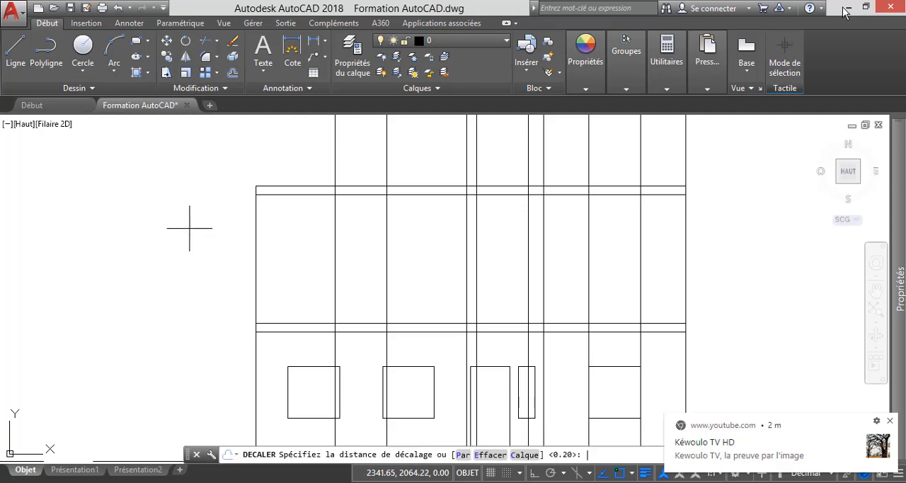
key(Return)
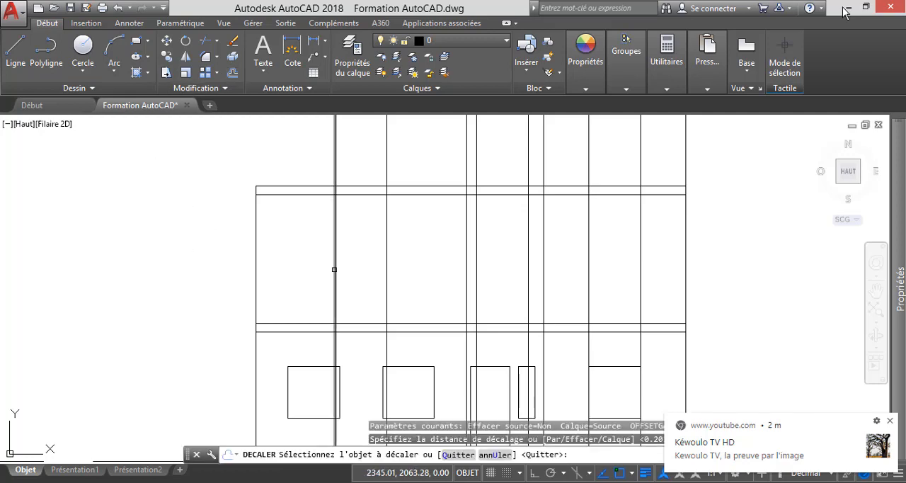
click(305, 323)
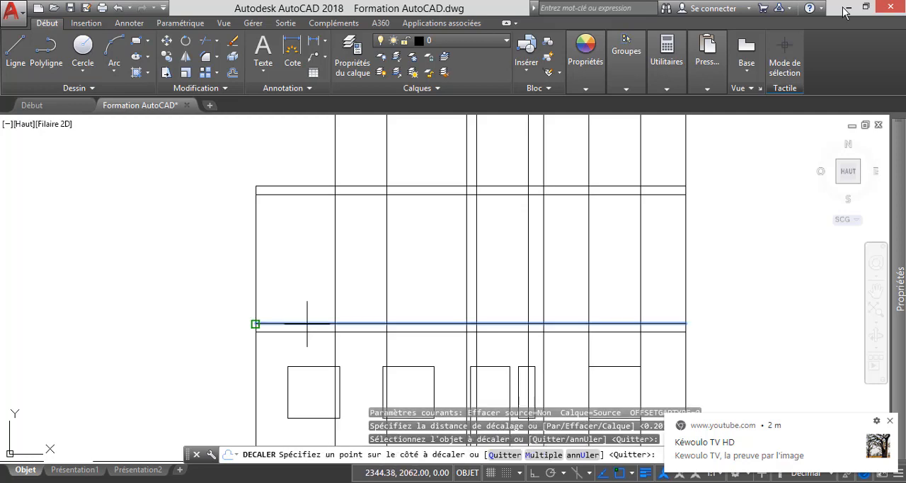
click(157, 233)
key(Escape)
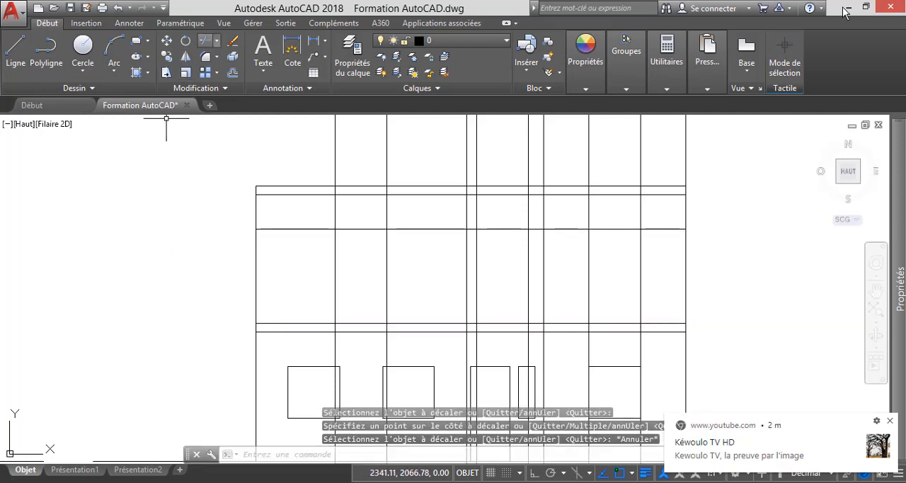
Trim the front bedroom window's two vertical construction lines above the head-level line and below the intermediate slab's upper line.
click(205, 41)
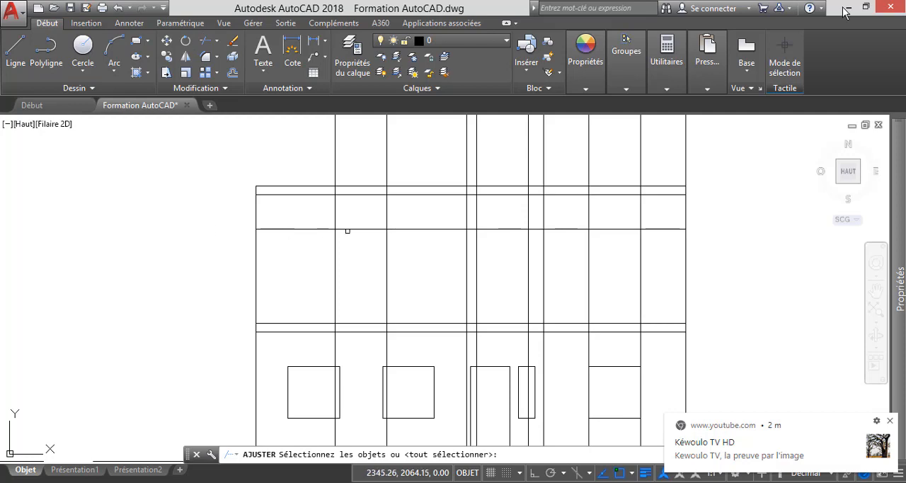
click(347, 230)
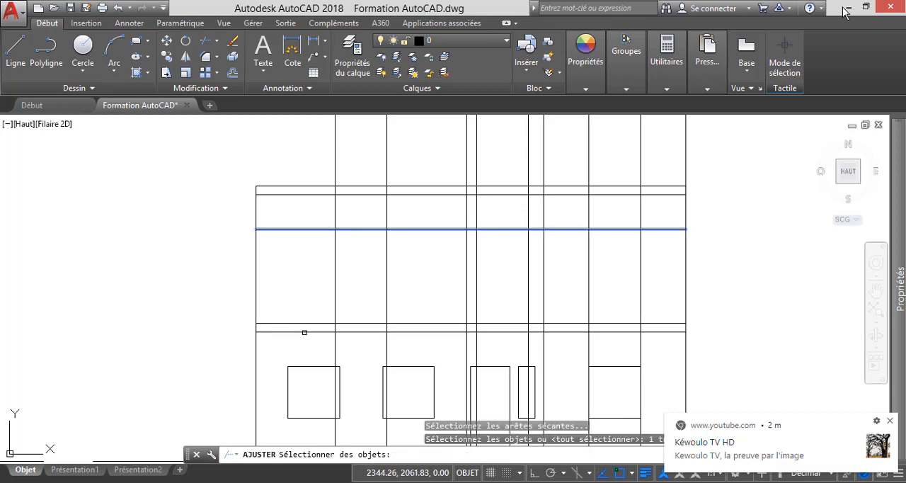
click(357, 325)
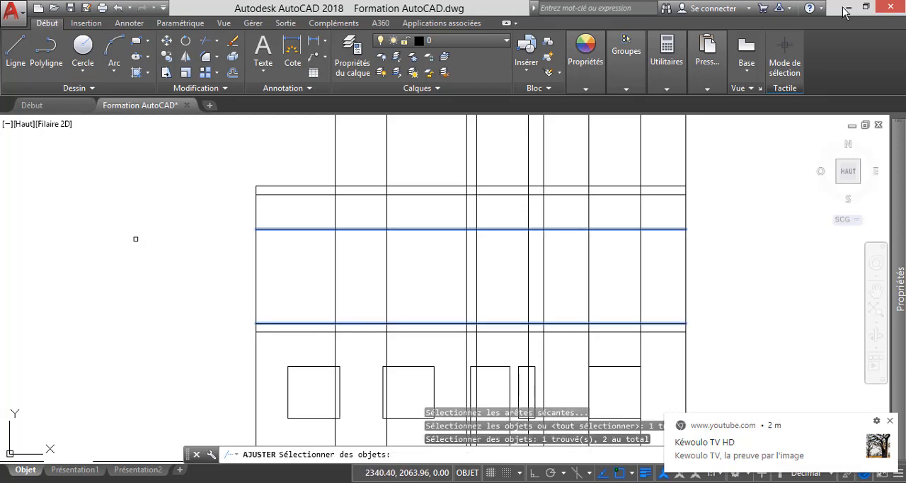
key(Return)
click(402, 215)
click(329, 215)
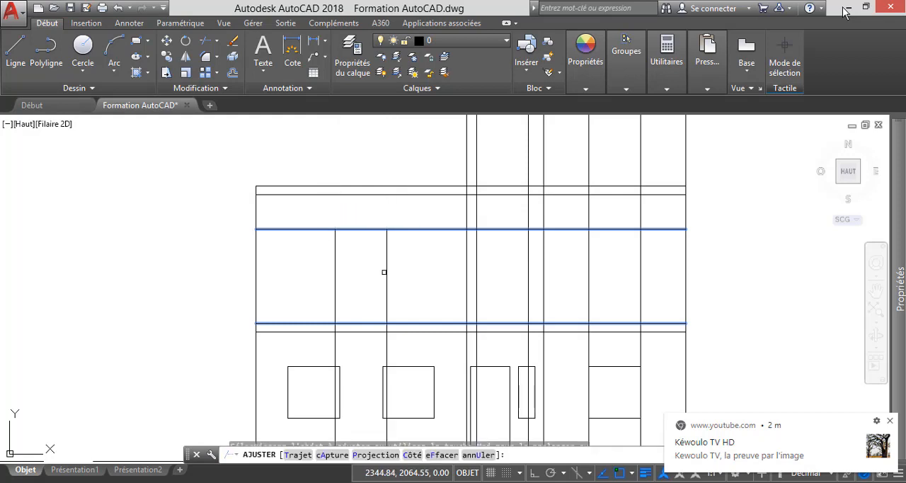
click(400, 350)
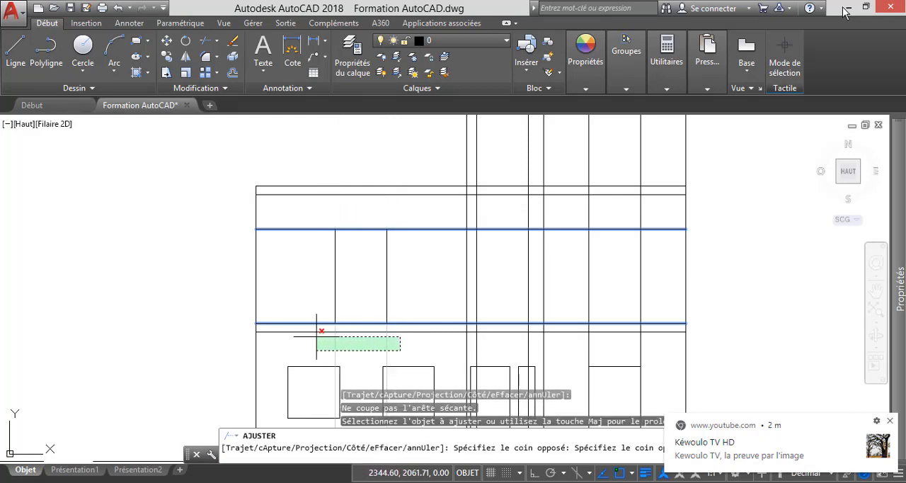
click(315, 335)
key(Escape)
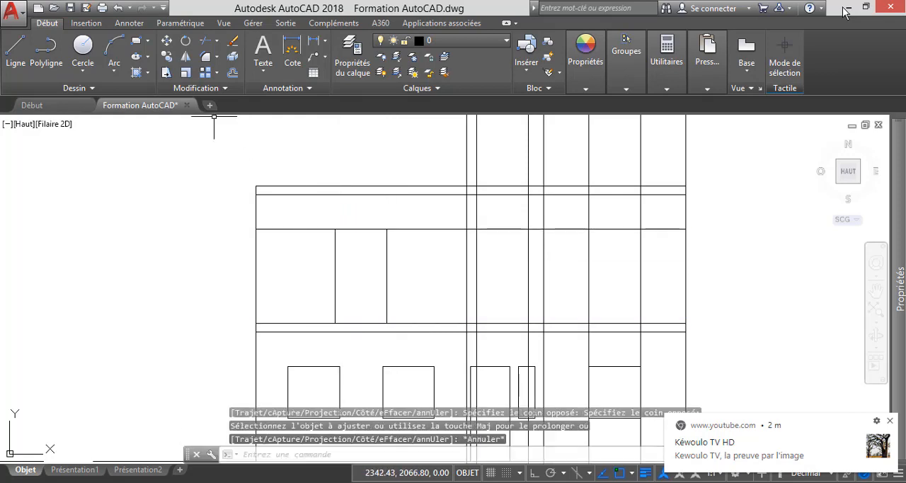
Trim the head-level line on both sides of the front bedroom window, up to the next vertical construction line.
click(205, 40)
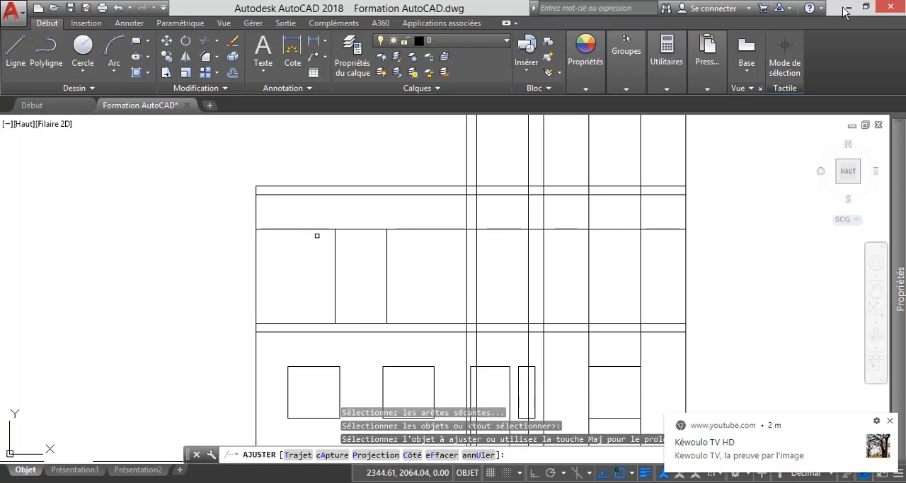
click(314, 229)
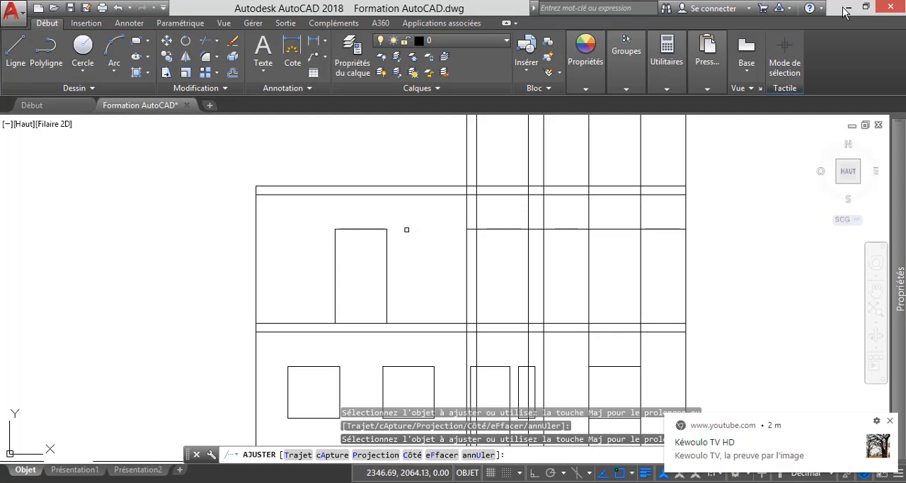
key(Escape)
Examine the vertical construction line from the front bedroom's right outer wall on the upper floor plan up to the elevation.
scroll(416, 214, down, 8)
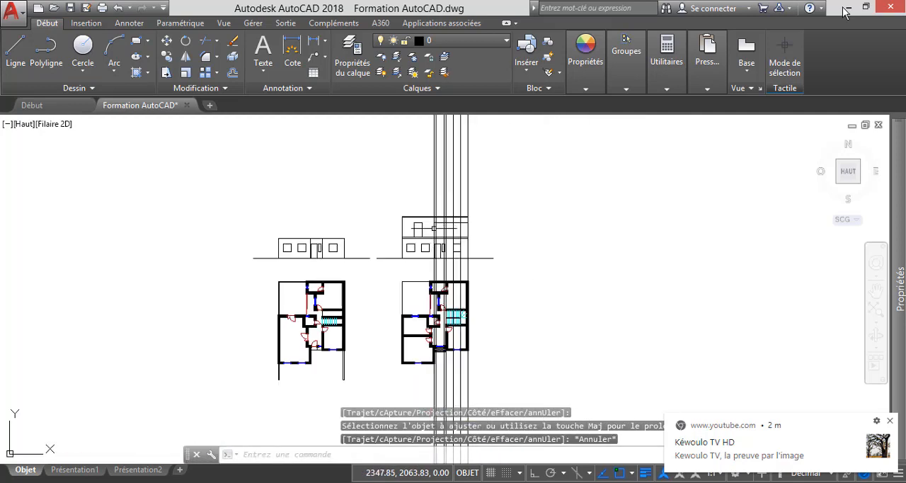
scroll(430, 365, up, 8)
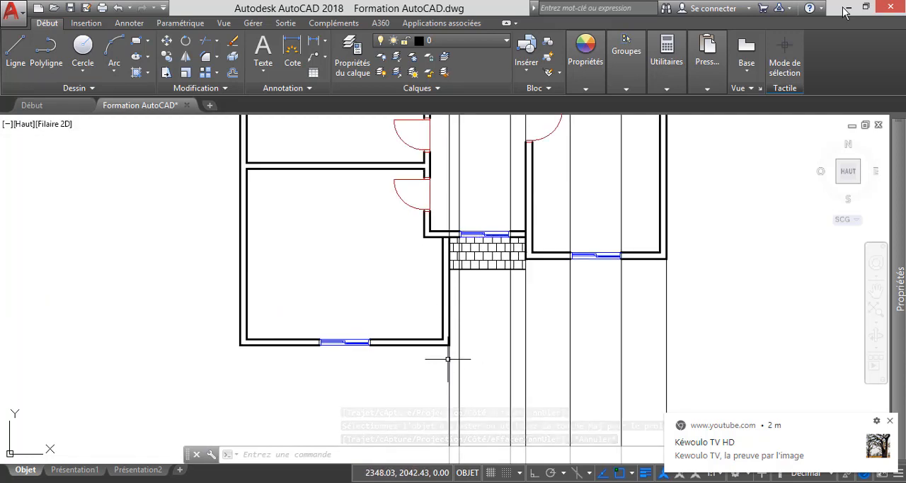
click(447, 358)
scroll(449, 368, down, 6)
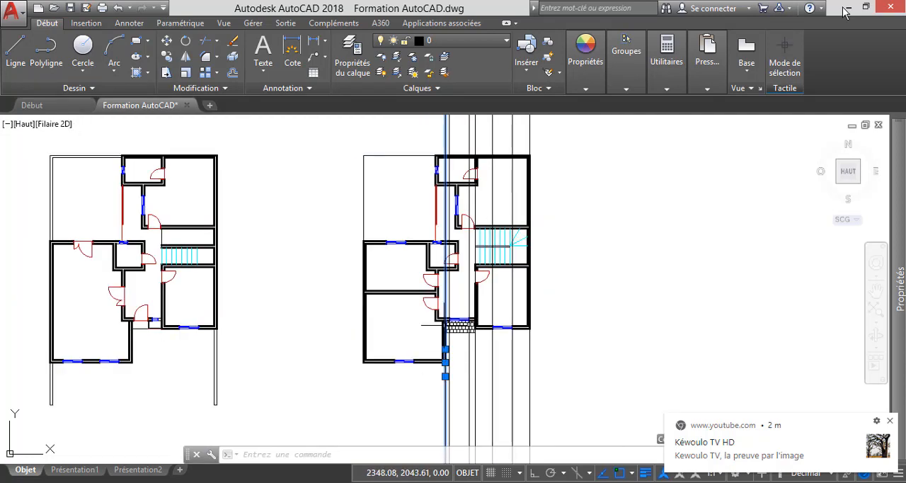
scroll(463, 177, down, 2)
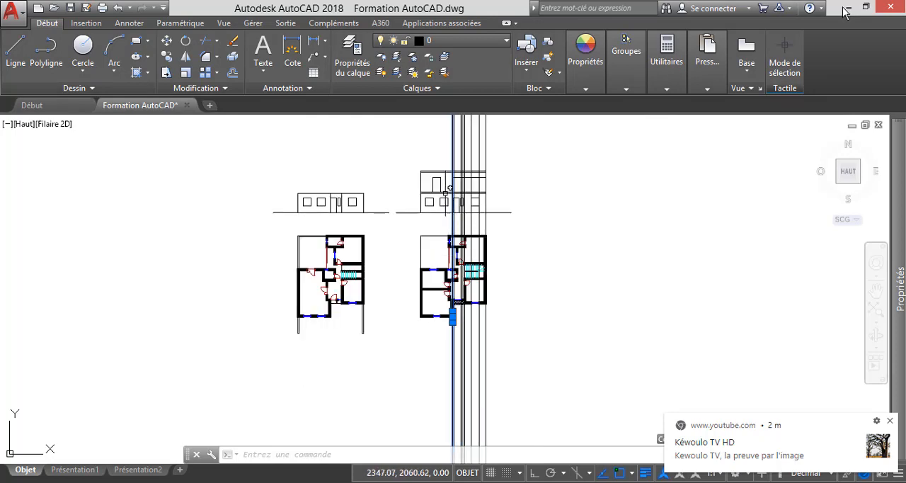
scroll(467, 138, up, 10)
key(Escape)
key(Escape)
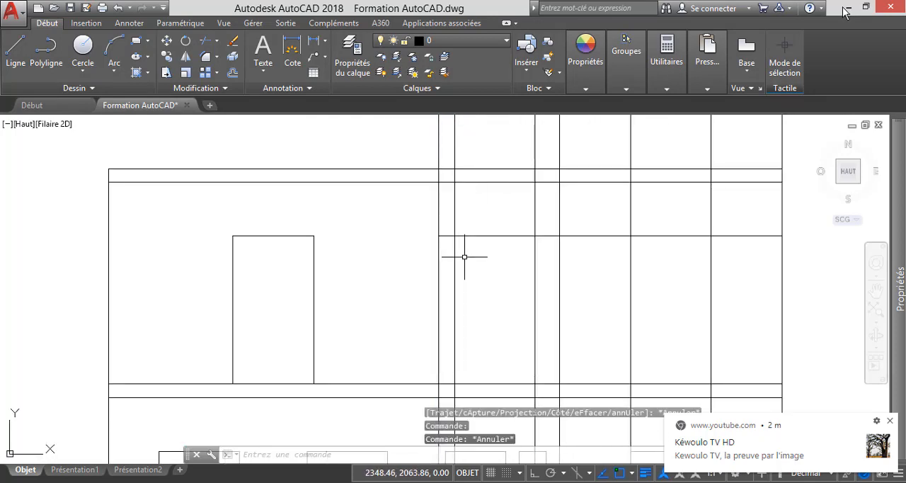
Trim the front bedroom's right wall construction line above the top slab's upper line.
click(205, 41)
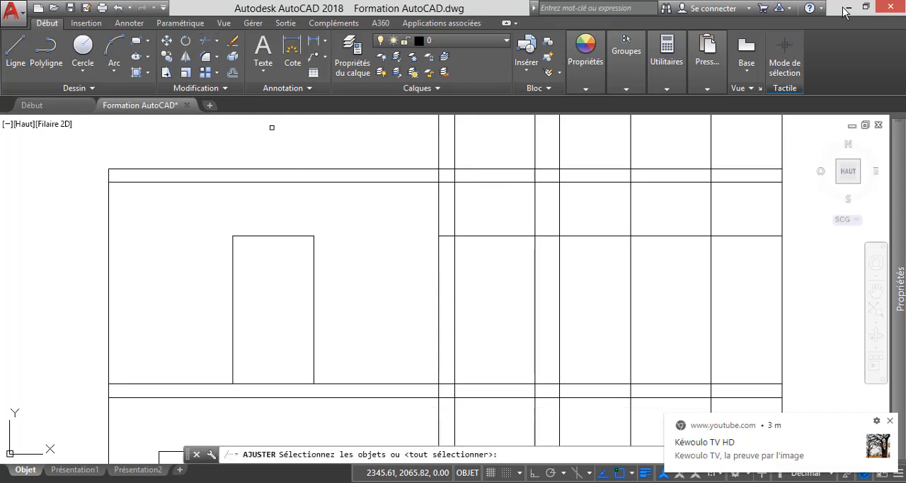
key(Return)
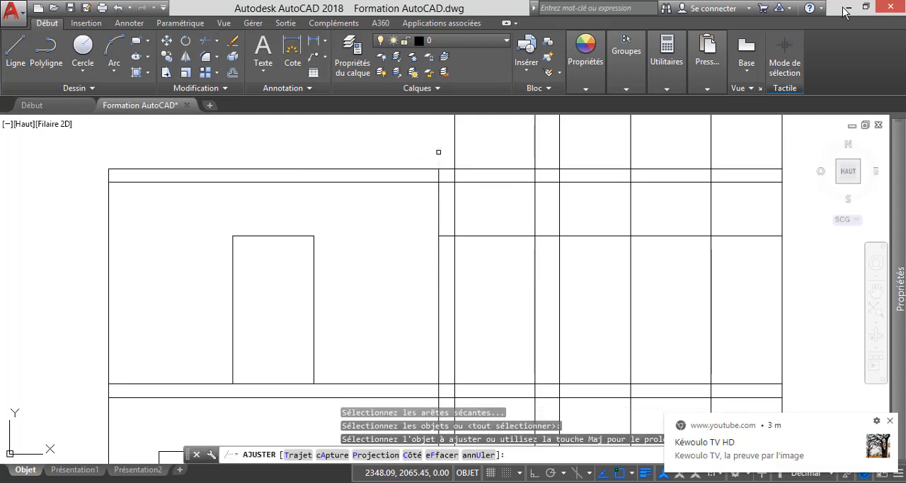
scroll(438, 152, down, 2)
click(443, 341)
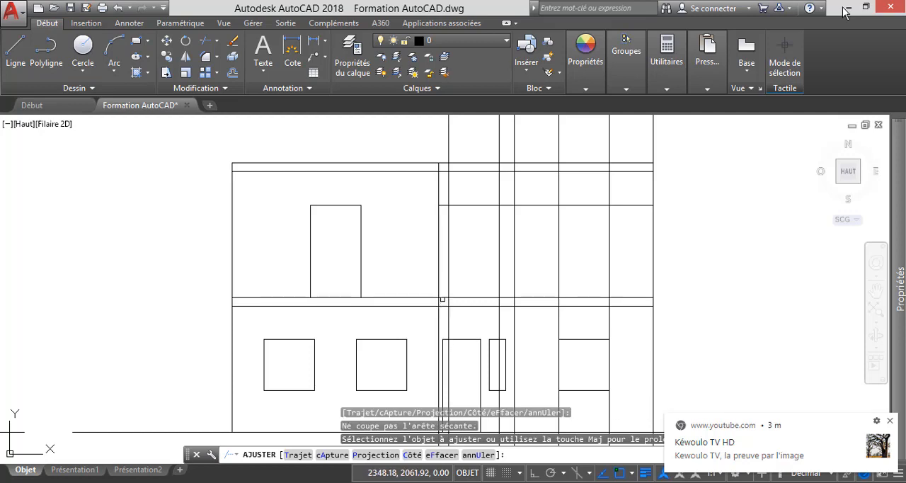
key(Escape)
Trim the same wall construction line below the intermediate slab, using the slab's upper line as cutting edge.
key(Return)
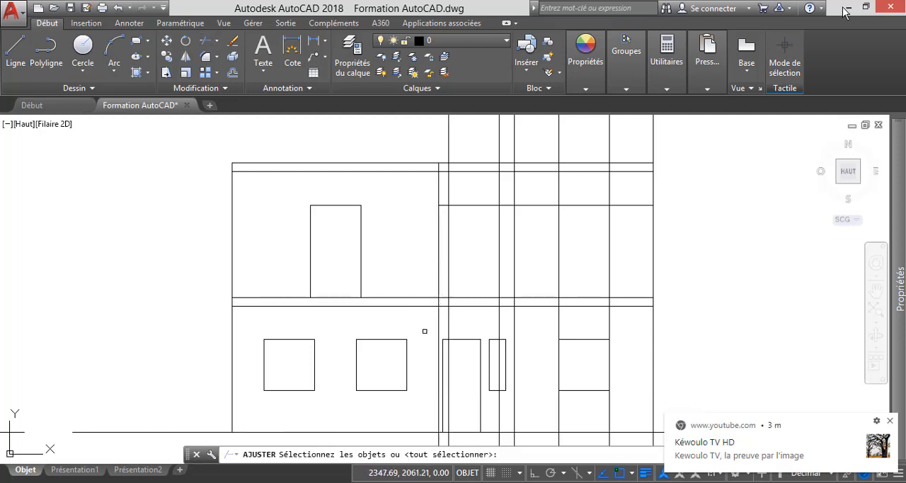
scroll(440, 308, up, 4)
click(415, 254)
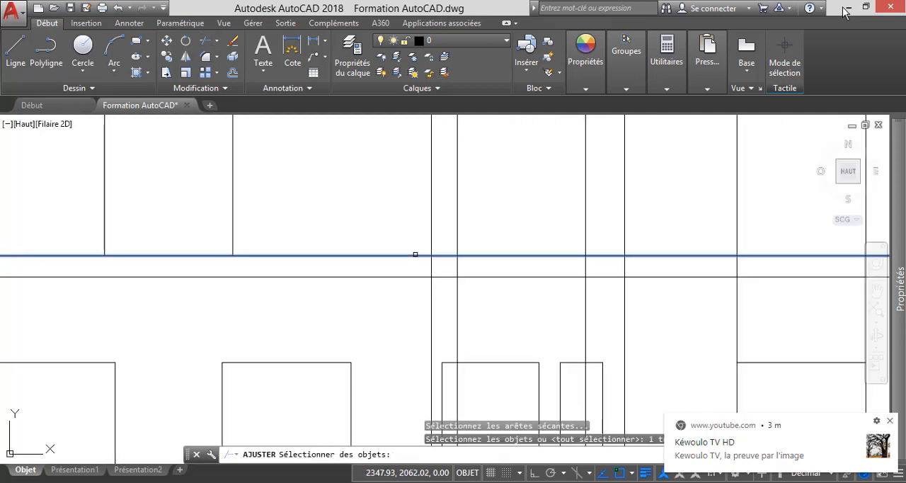
key(Return)
click(434, 303)
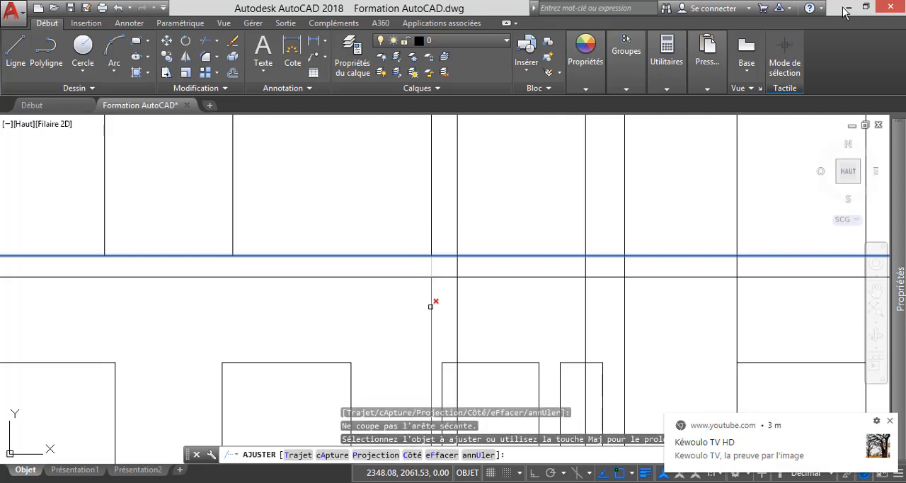
scroll(438, 295, down, 3)
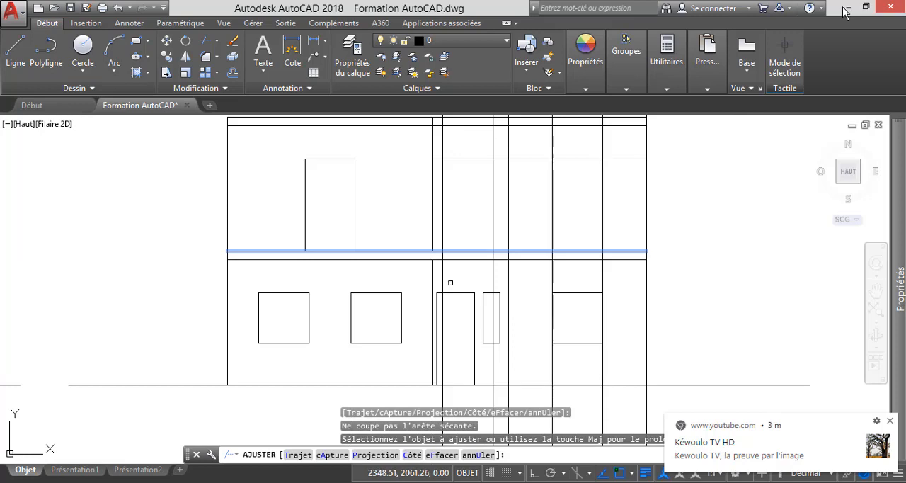
key(Escape)
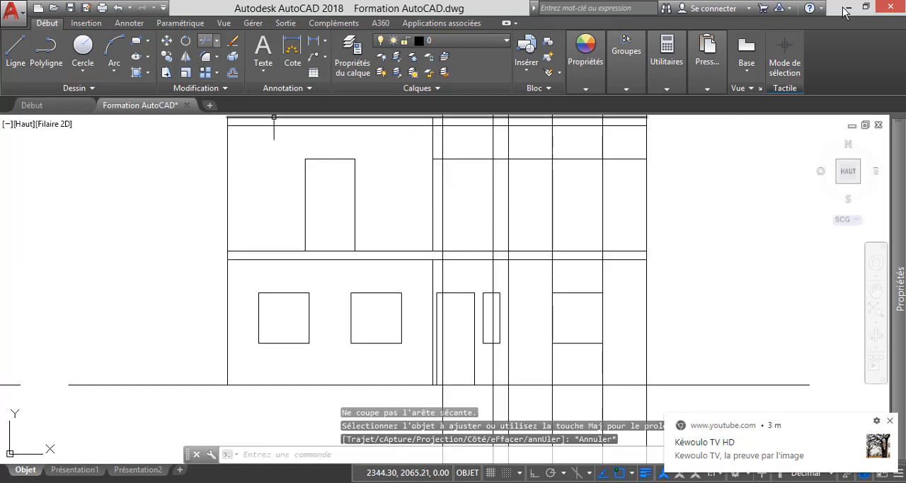
Trim the head-level line between the front bedroom's right wall line and the next vertical construction line.
click(206, 40)
key(Return)
scroll(439, 159, up, 4)
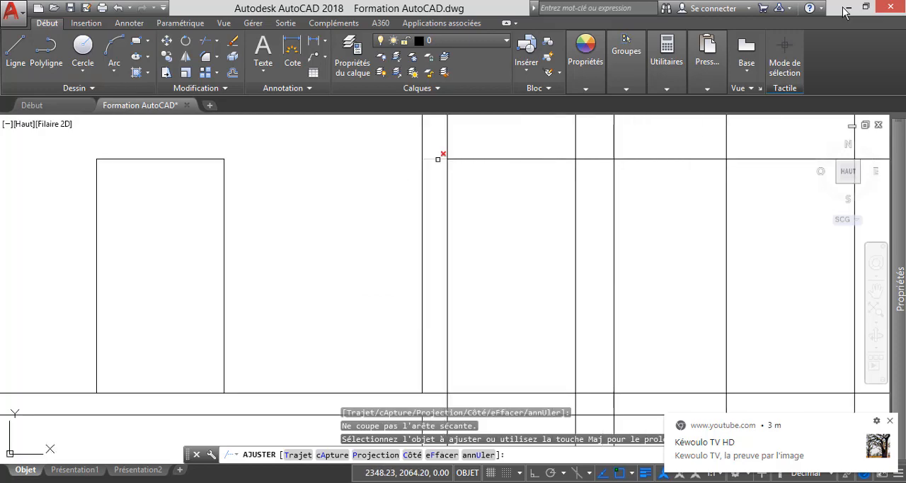
scroll(414, 204, down, 4)
key(Escape)
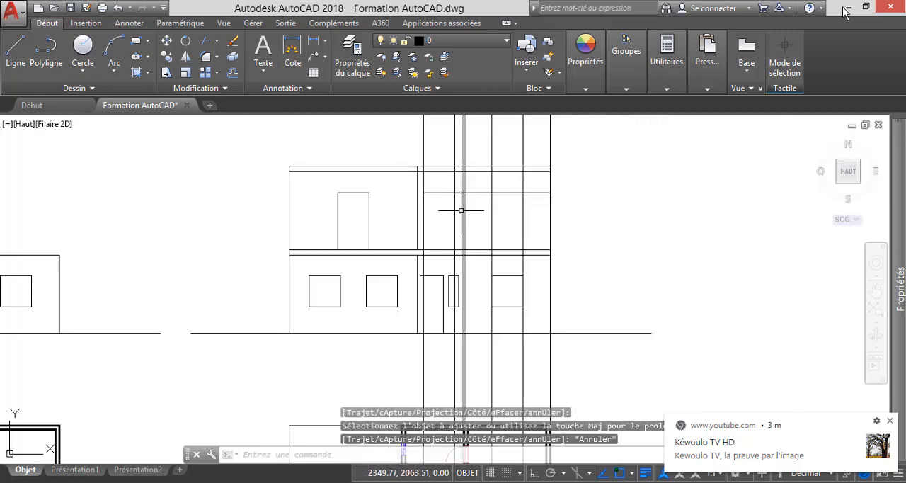
Examine the construction lines of the window behind the tiled strip, from the upper floor plan up to the elevation's upper storey.
scroll(446, 237, down, 3)
scroll(445, 342, up, 5)
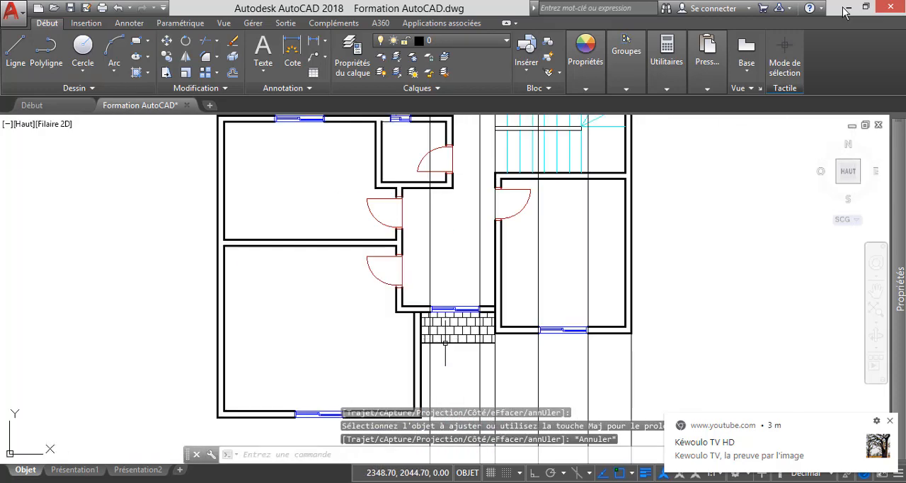
scroll(446, 342, down, 7)
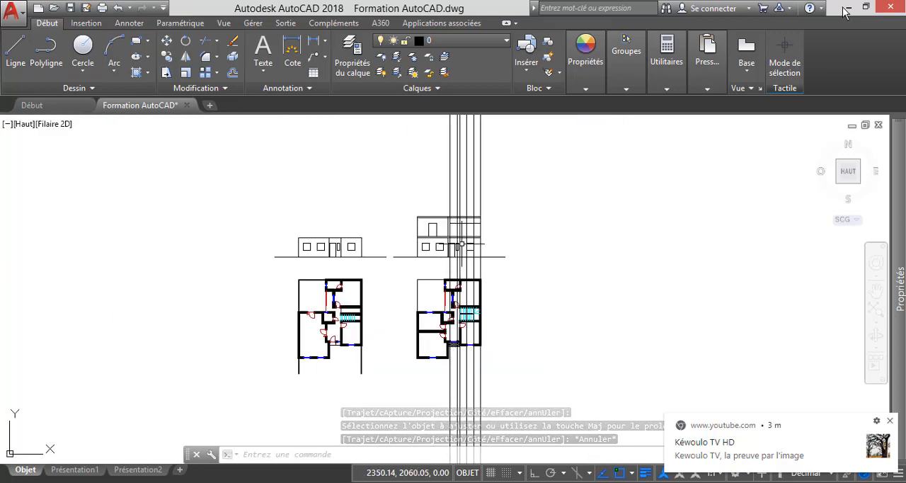
scroll(461, 245, up, 5)
scroll(462, 204, up, 5)
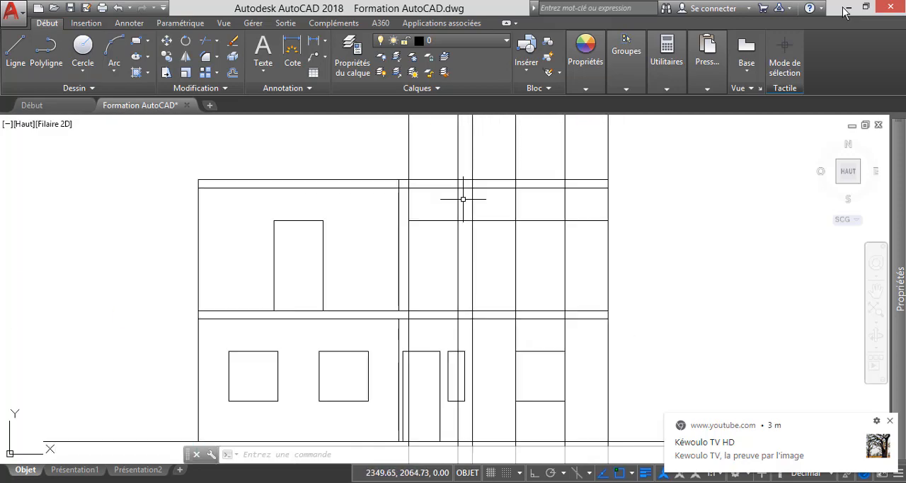
scroll(463, 199, up, 2)
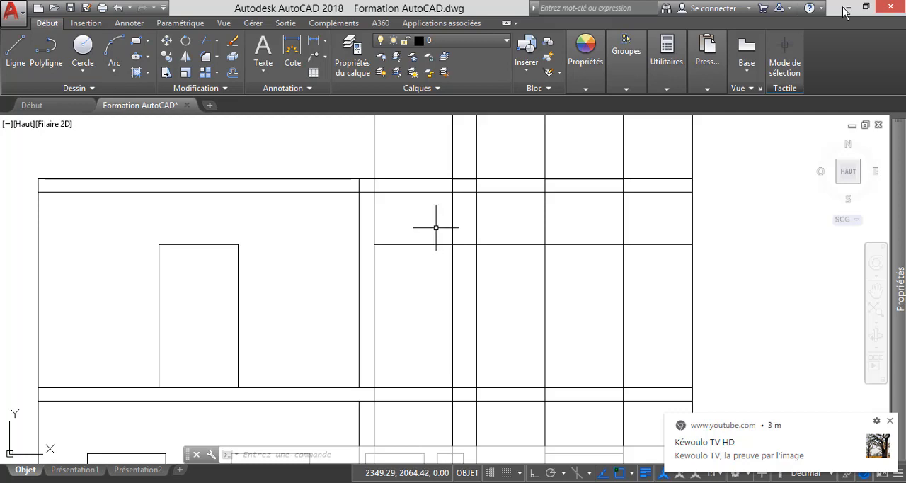
scroll(423, 211, down, 8)
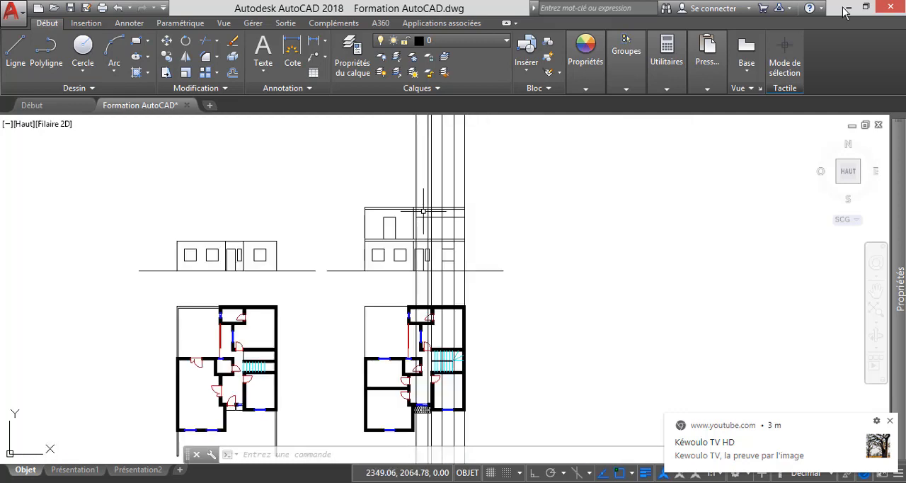
scroll(424, 406, up, 12)
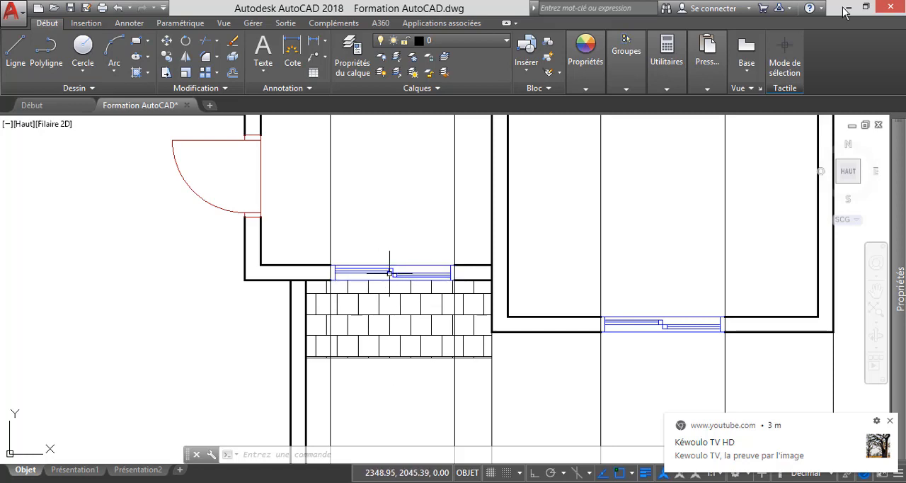
scroll(396, 368, down, 10)
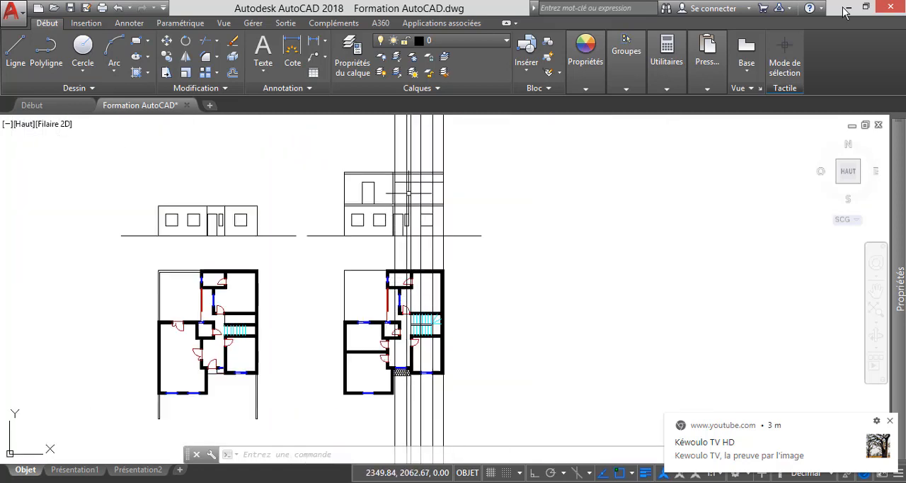
scroll(402, 178, up, 8)
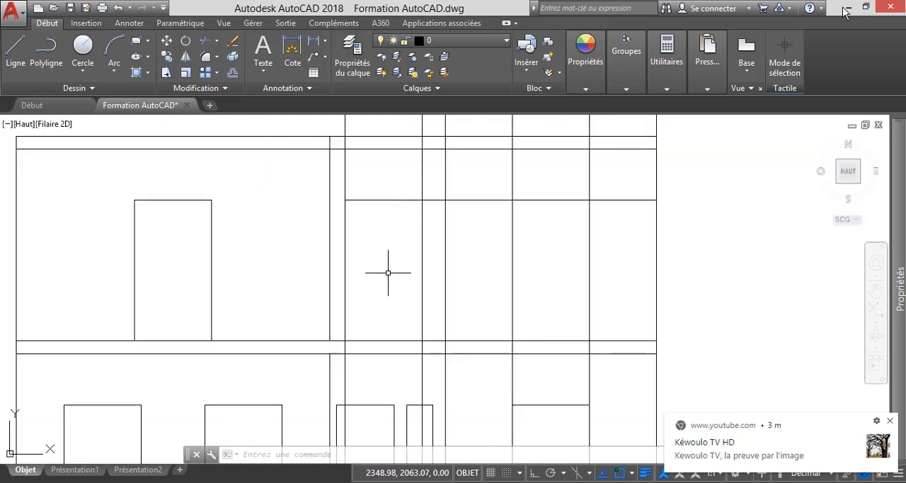
Offset the intermediate slab's upper line upward by 1 to mark the sill level of the remaining upper-floor windows.
key(Escape)
click(232, 72)
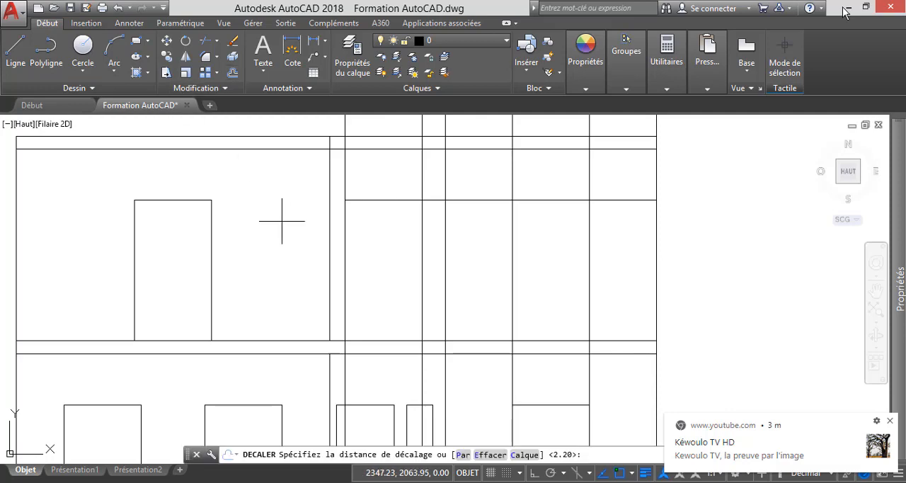
text(1)
key(Return)
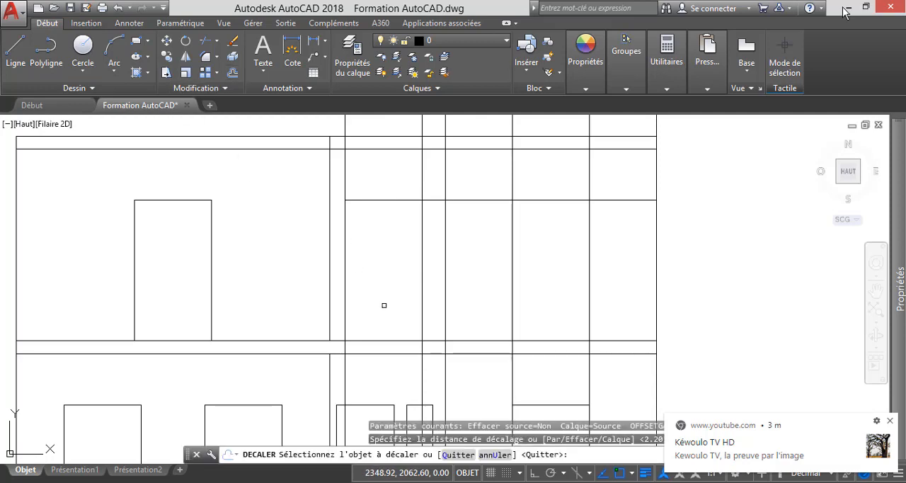
click(381, 340)
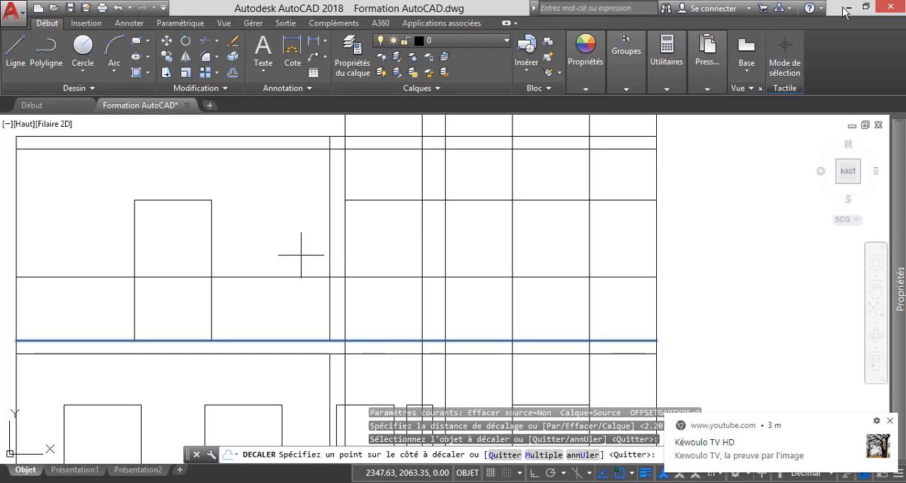
click(301, 254)
key(Escape)
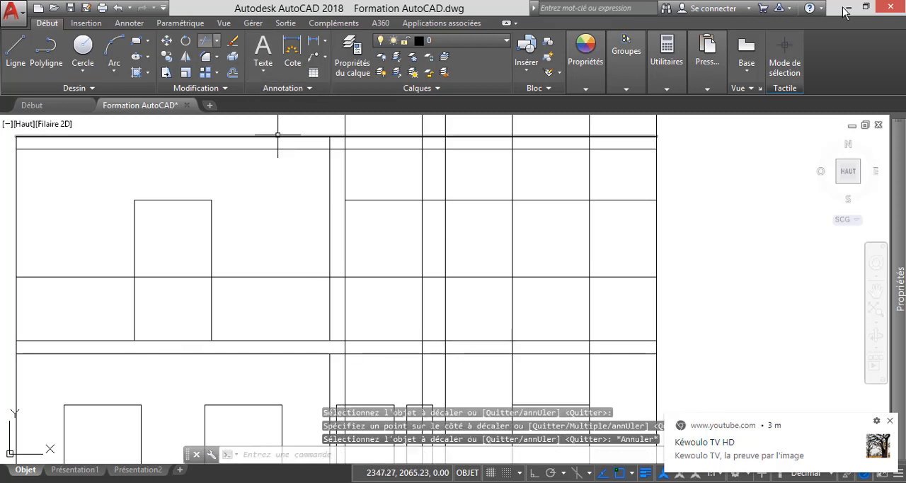
Trim the two side lines of the window behind the tiled strip above its head line, using the head and sill lines as cutting edges.
click(204, 41)
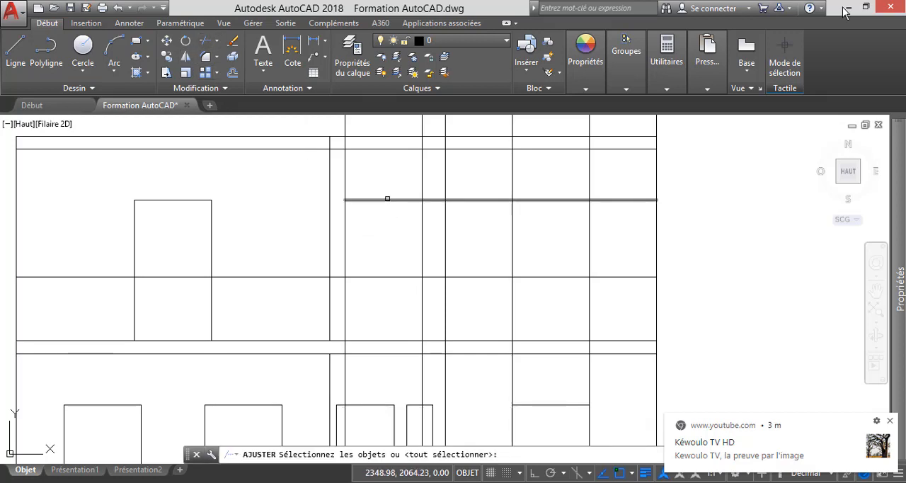
click(387, 198)
click(387, 276)
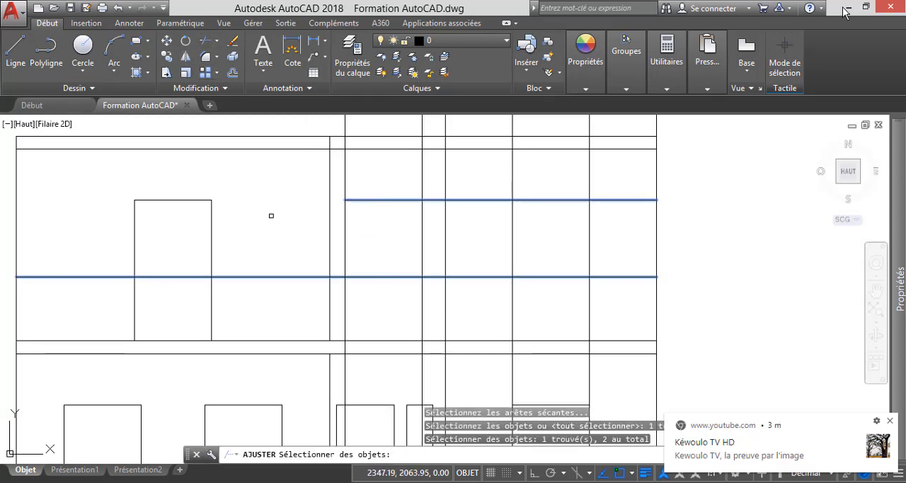
key(Return)
click(361, 198)
click(426, 185)
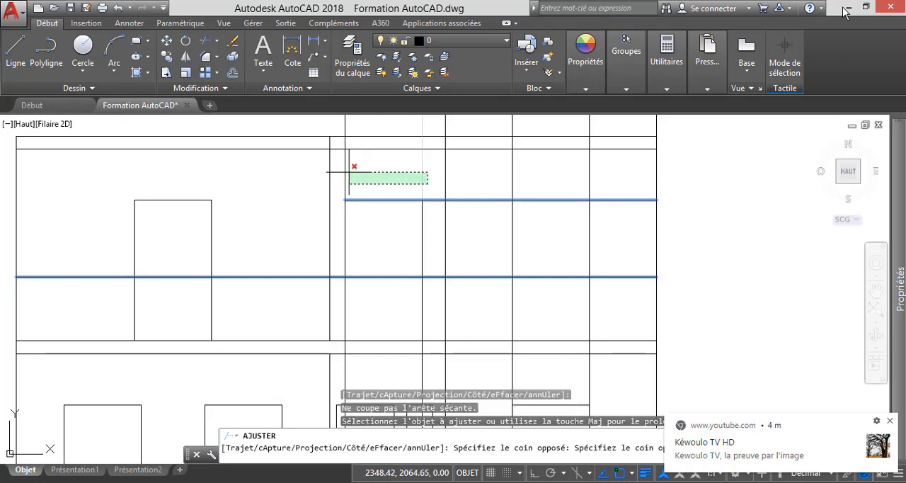
click(340, 169)
Trim the same window's two side lines below the sill line.
scroll(407, 181, down, 2)
scroll(410, 273, up, 2)
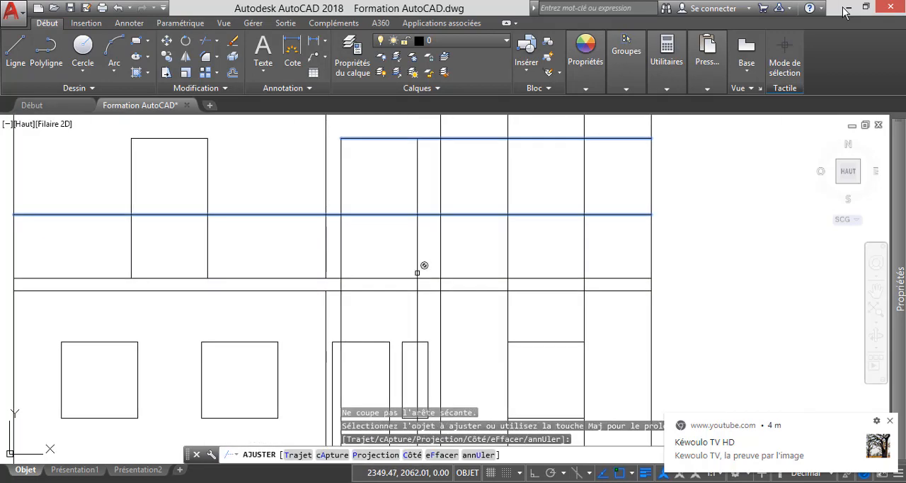
click(423, 263)
click(425, 253)
click(329, 238)
key(Escape)
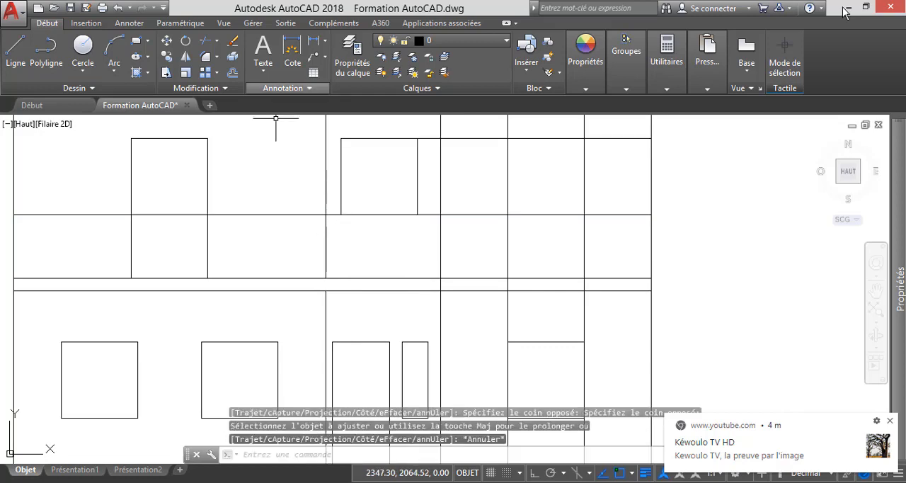
Trim the sill line between the front bedroom's right wall line and the window, and delete its leftover piece across the front bedroom.
key(Return)
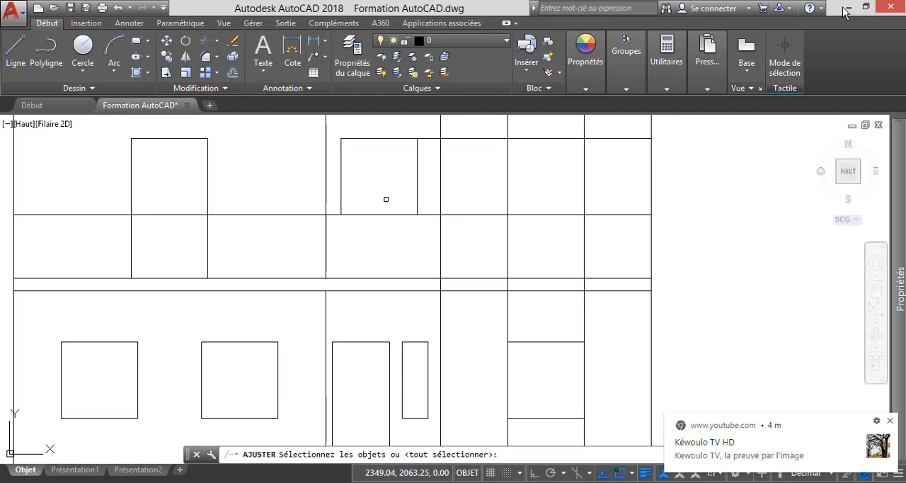
key(Return)
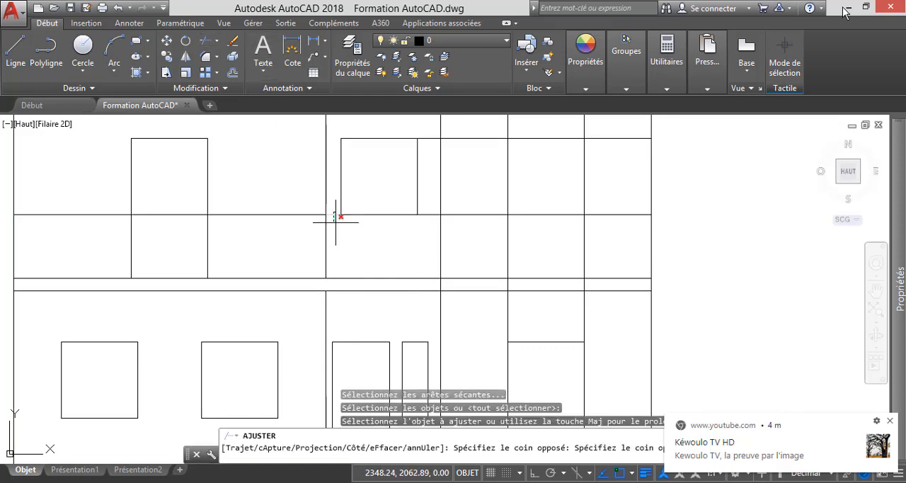
click(330, 213)
click(344, 253)
key(Escape)
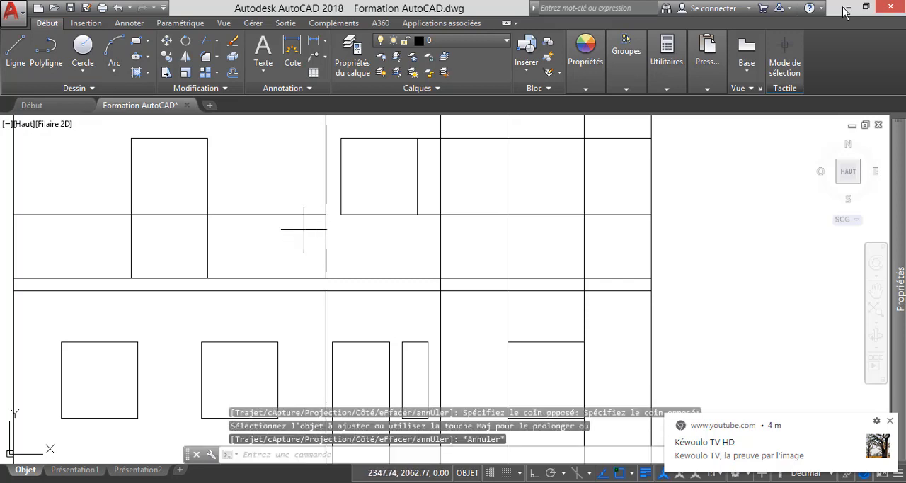
drag(299, 229, 289, 195)
key(Delete)
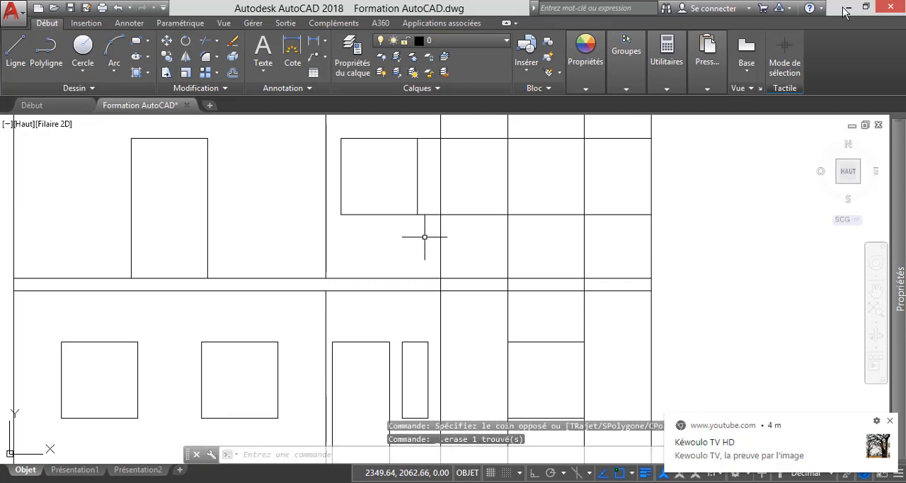
Trim the head and sill lines between the window's right side and the next vertical construction line.
scroll(426, 238, down, 2)
click(205, 41)
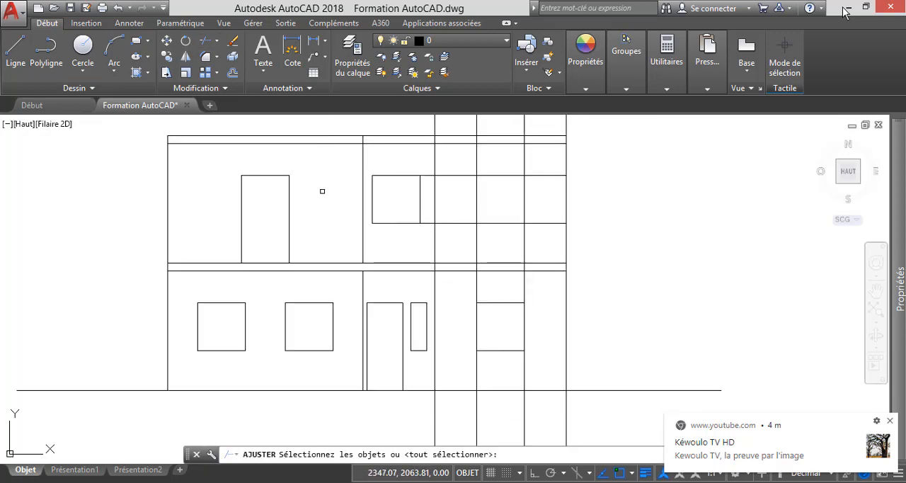
key(Return)
scroll(447, 218, up, 2)
click(416, 240)
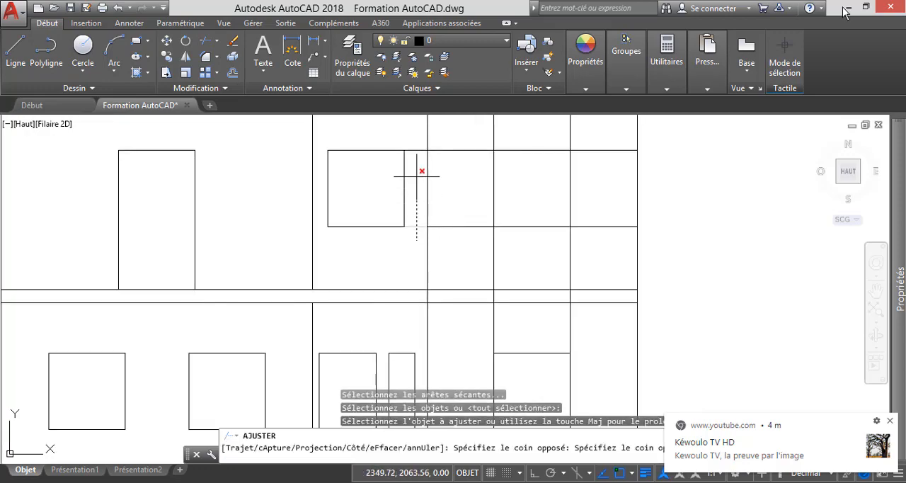
click(420, 137)
click(405, 164)
key(Escape)
Examine the wall construction line beside the tiled strip, from the upper floor plan up to the elevation.
scroll(472, 196, down, 5)
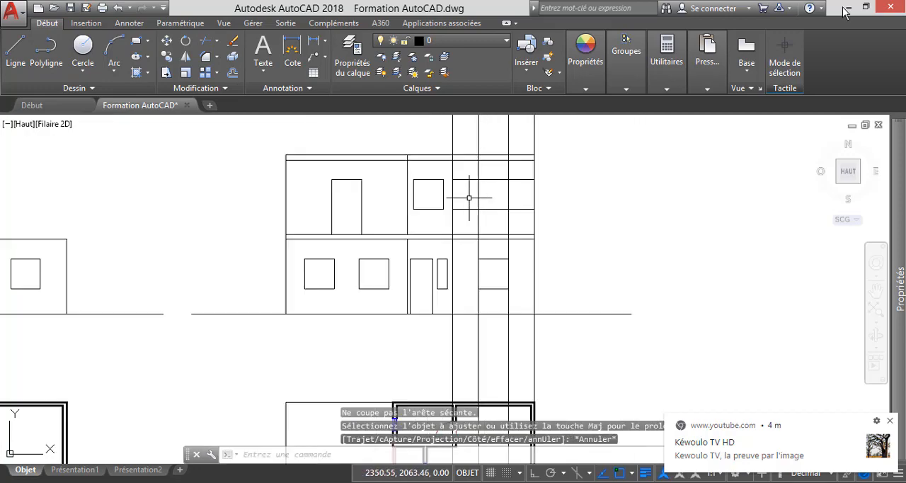
scroll(465, 344, up, 3)
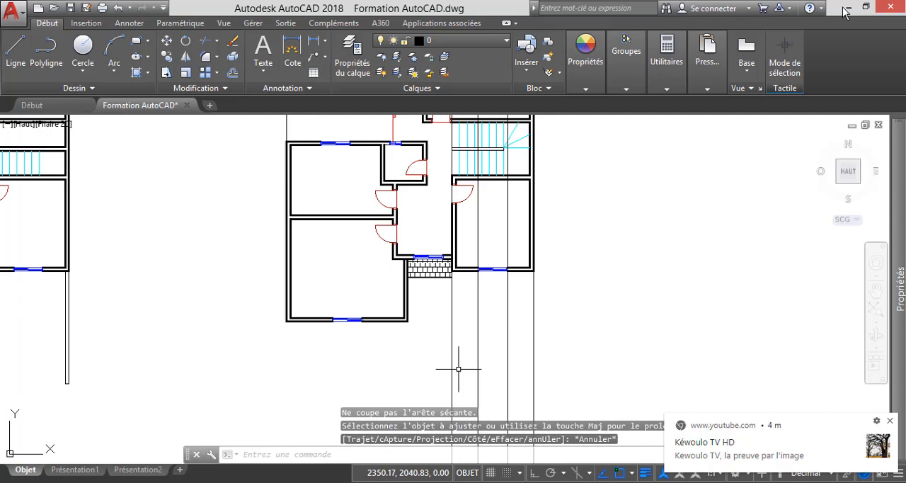
click(451, 296)
click(435, 302)
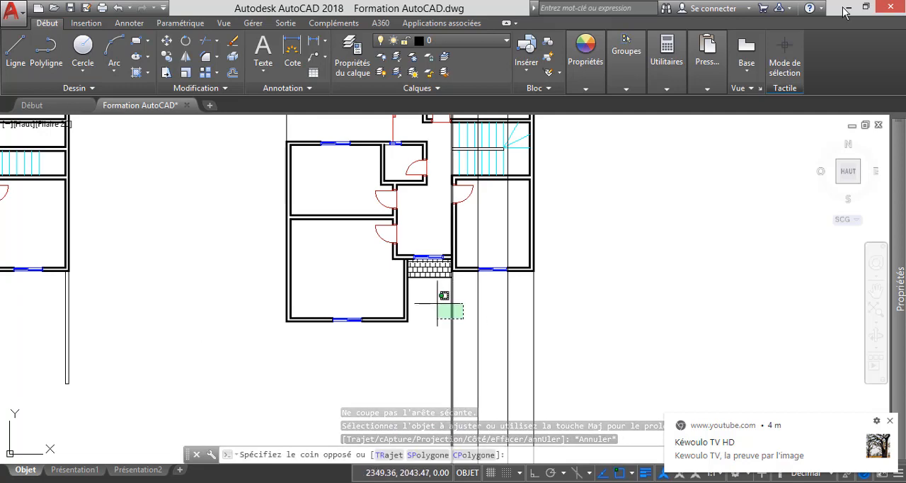
scroll(462, 358, down, 4)
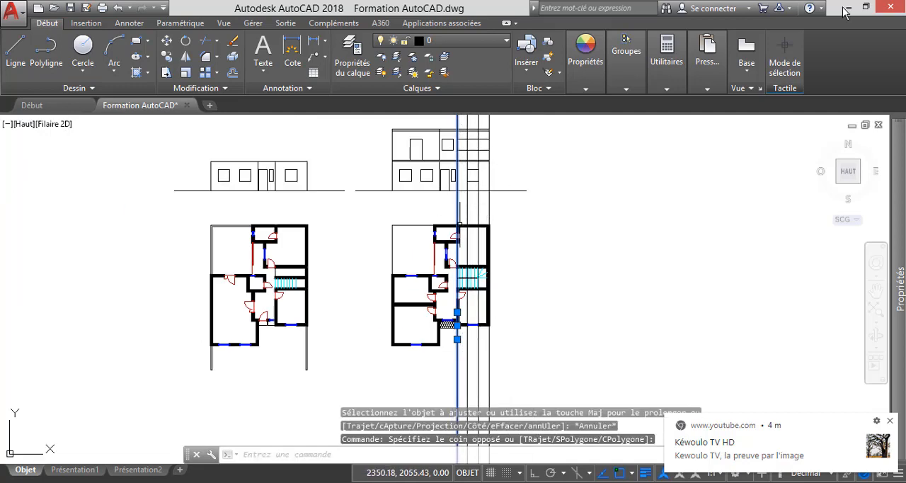
scroll(460, 205, down, 2)
scroll(462, 166, up, 5)
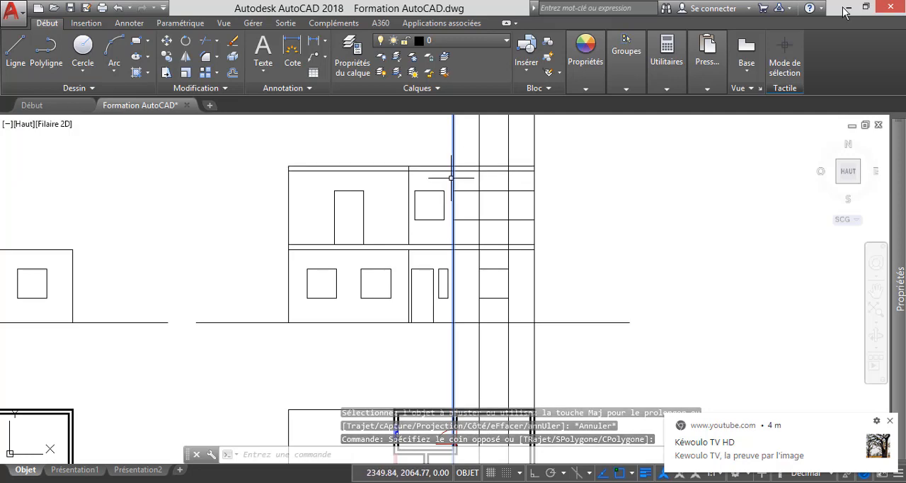
key(Escape)
key(Escape)
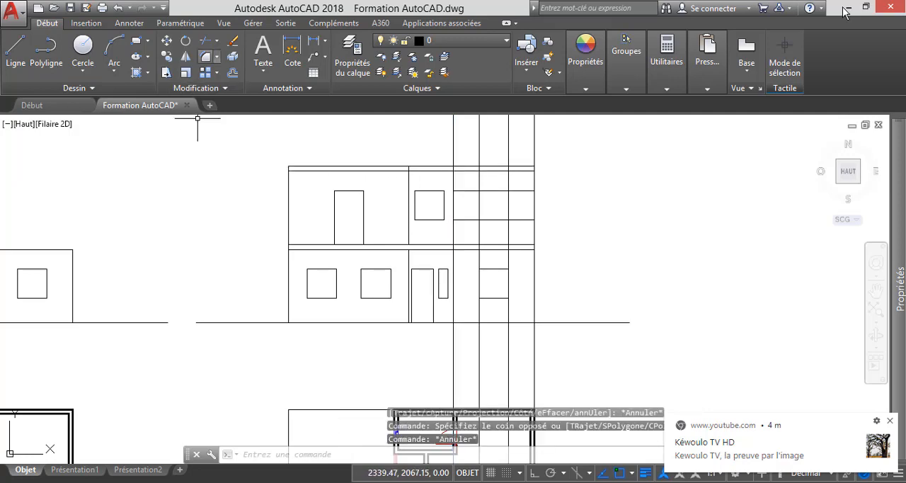
Trim that wall construction line above the roof, using the roof's top line and the intermediate slab's upper line as cutting edges.
click(205, 56)
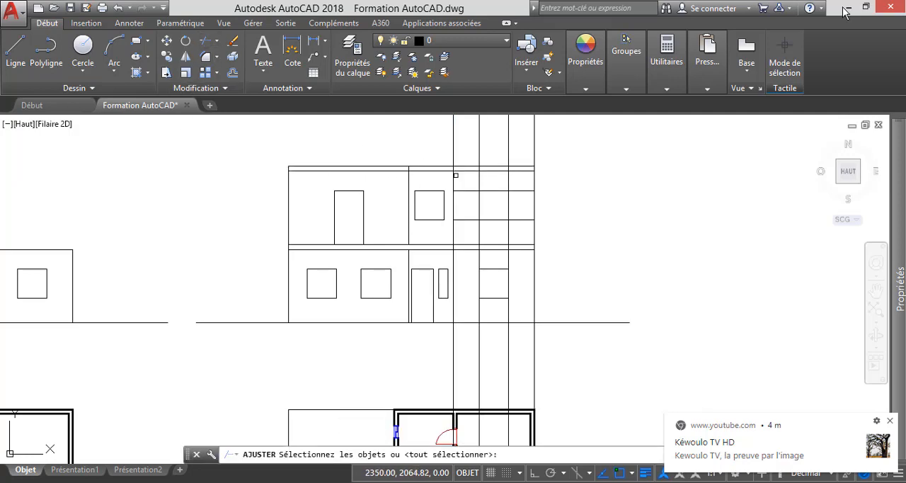
scroll(456, 175, up, 2)
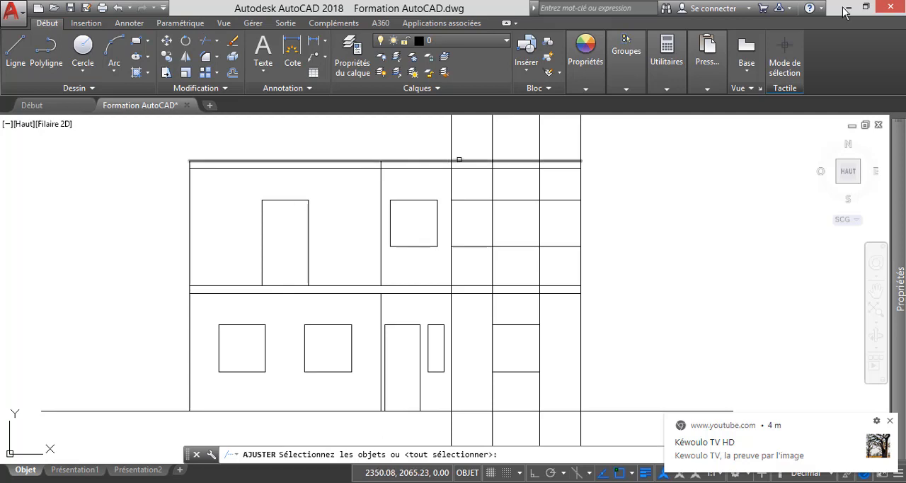
click(458, 160)
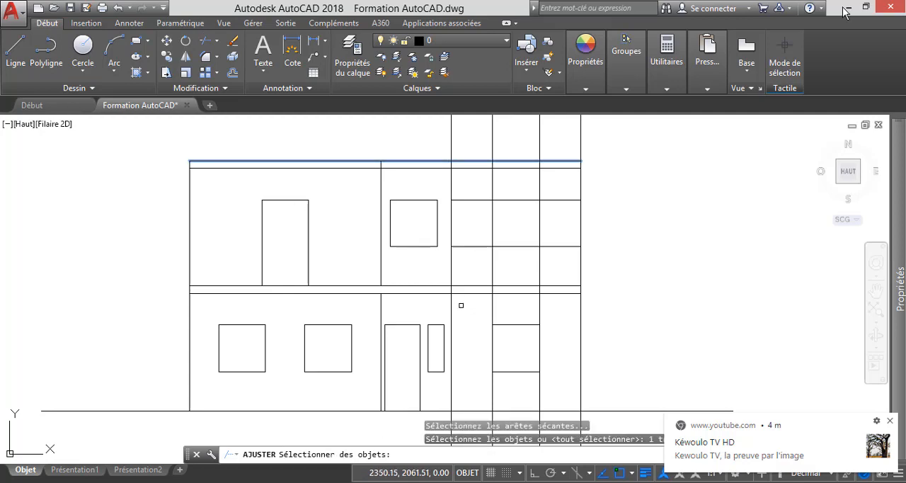
click(463, 285)
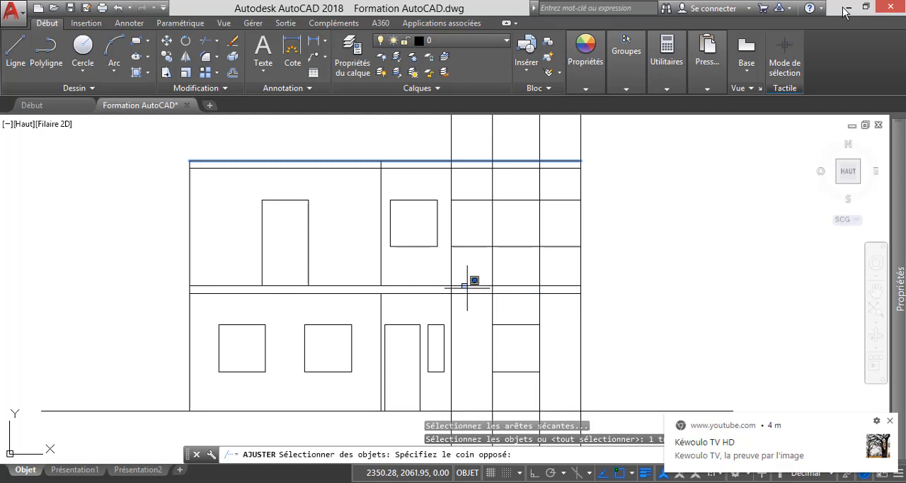
scroll(464, 290, up, 6)
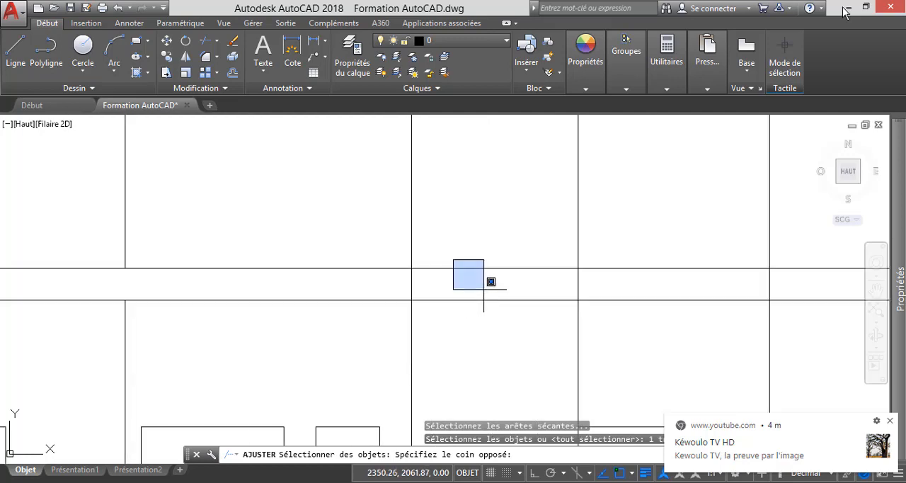
click(443, 268)
scroll(443, 269, down, 7)
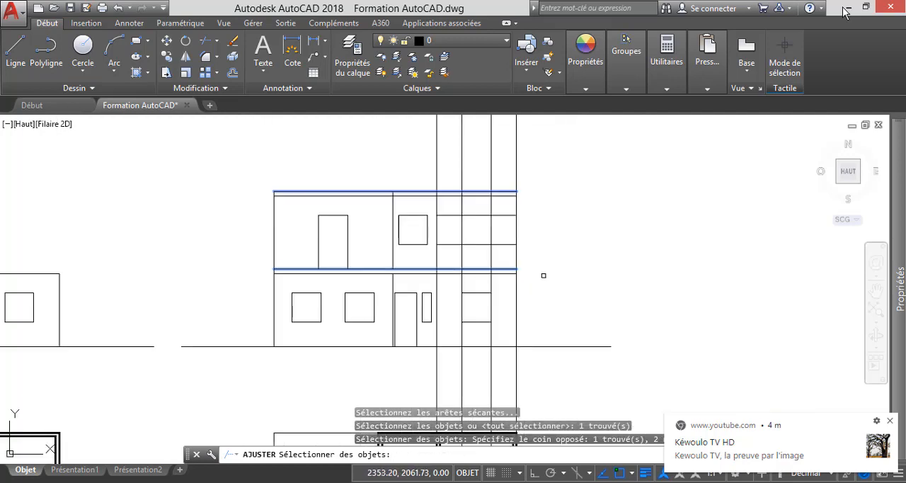
key(Return)
click(467, 189)
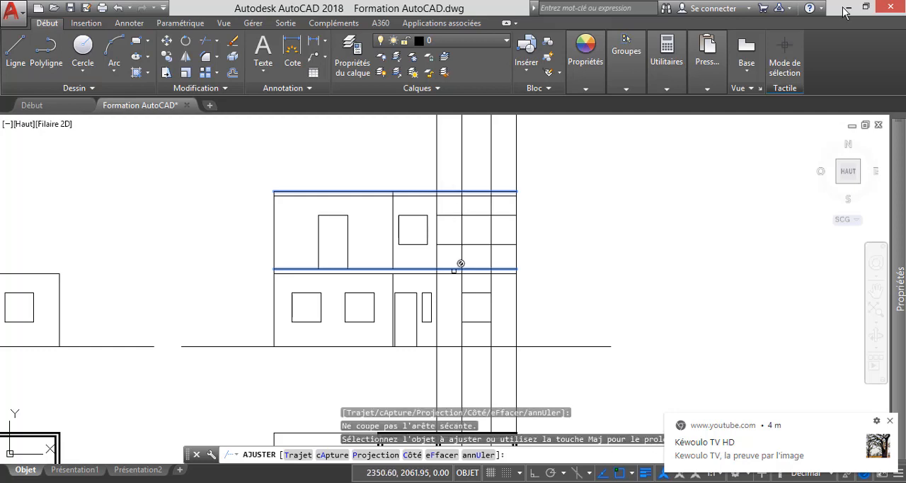
scroll(440, 182, up, 2)
click(448, 183)
click(387, 169)
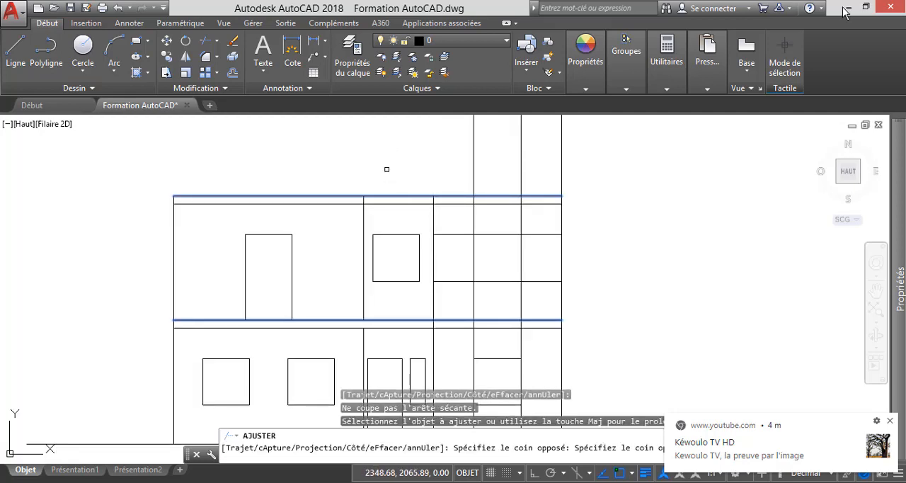
Trim the same wall construction line below the intermediate slab's upper line.
scroll(441, 361, up, 4)
click(450, 319)
click(390, 302)
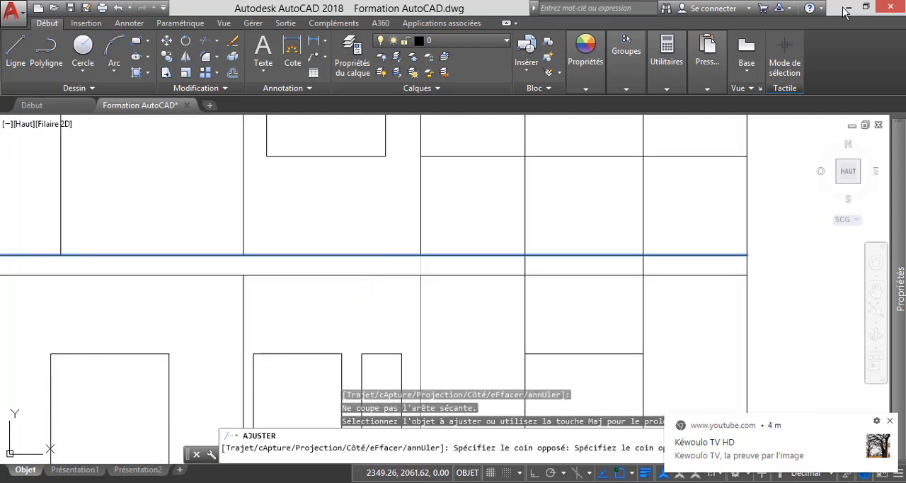
key(Escape)
scroll(435, 305, down, 3)
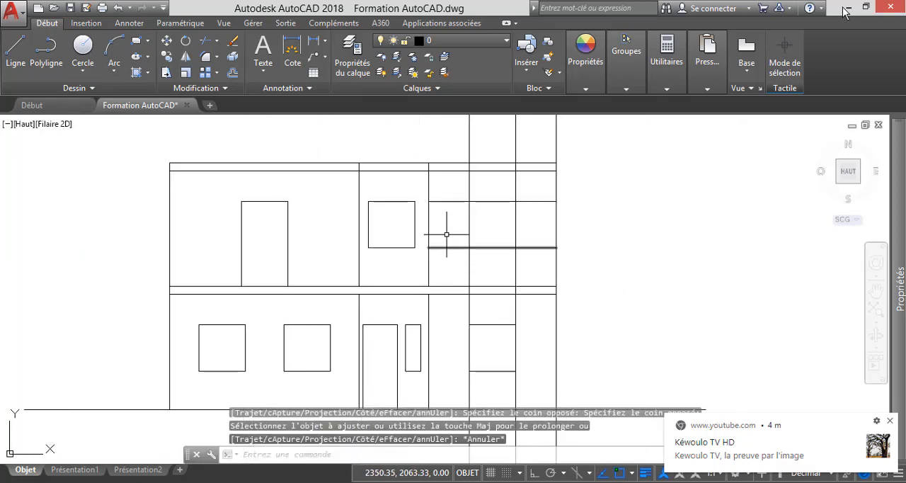
Trim the head and sill lines on both sides of the right-hand room's window, keeping only the parts between its two construction lines.
scroll(465, 203, down, 8)
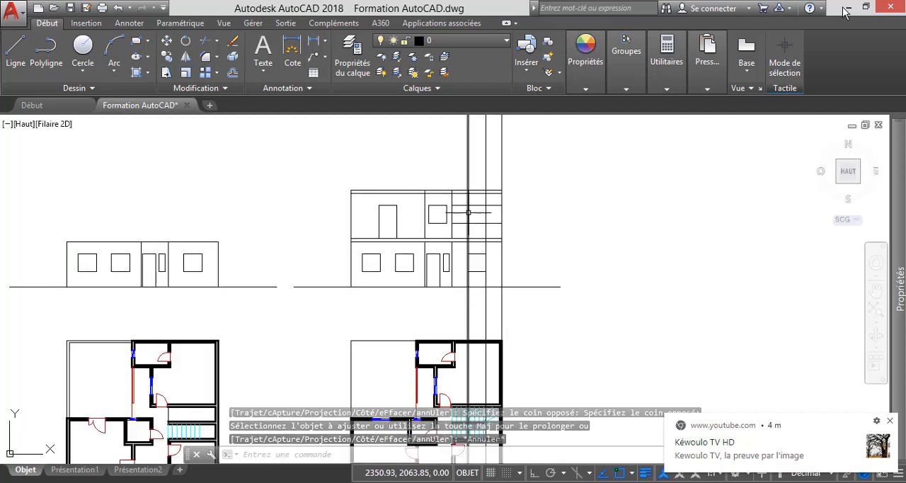
scroll(475, 330, up, 6)
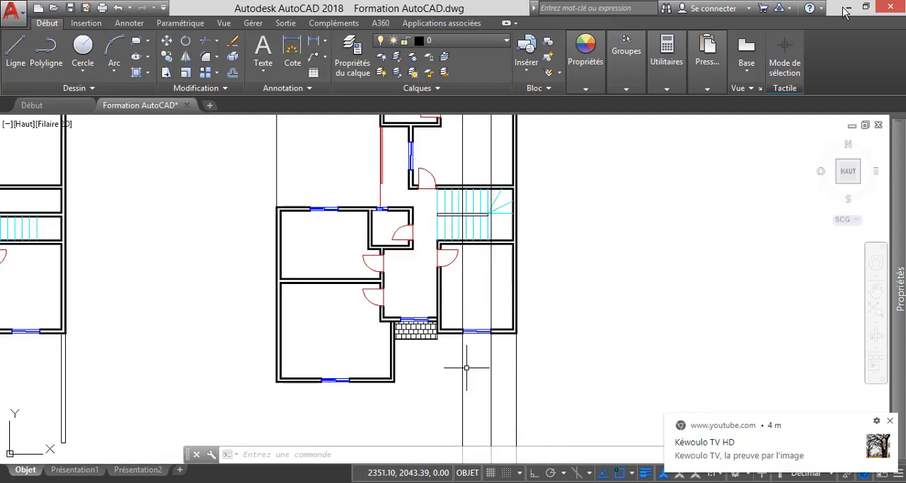
scroll(473, 372, down, 2)
scroll(474, 327, down, 2)
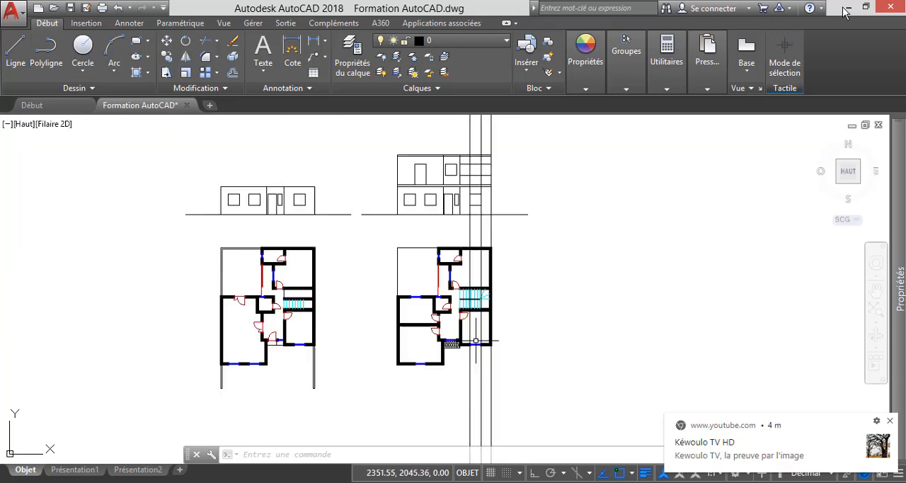
scroll(475, 145, up, 5)
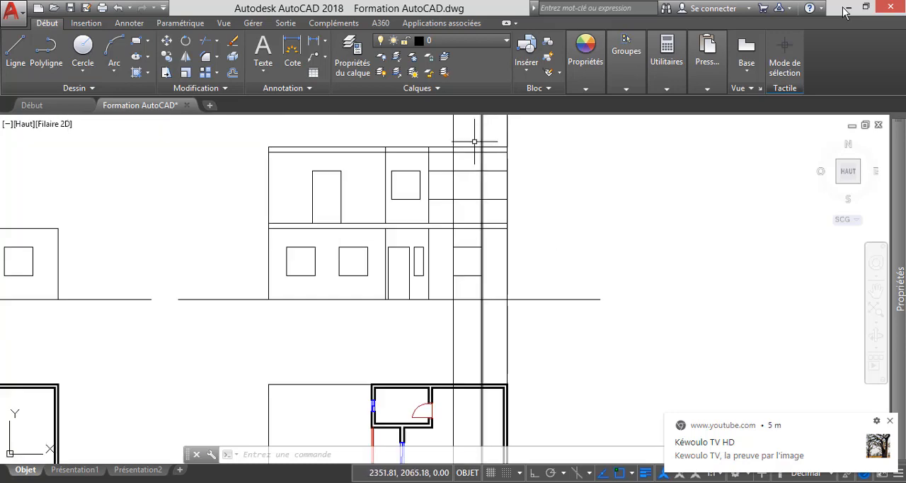
scroll(475, 145, up, 2)
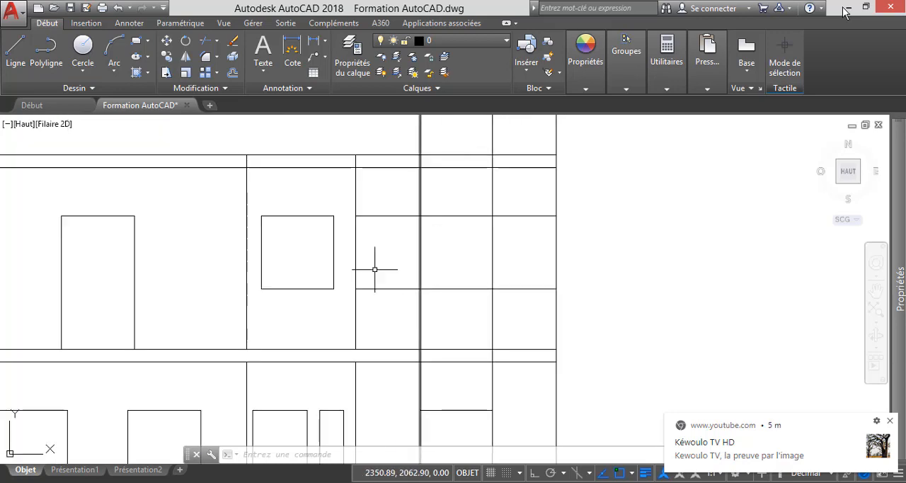
click(206, 40)
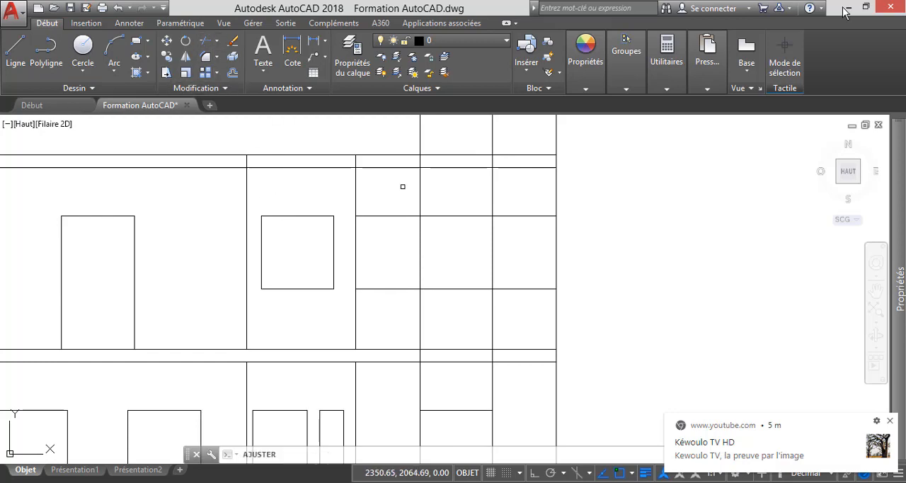
key(Return)
click(391, 315)
click(377, 199)
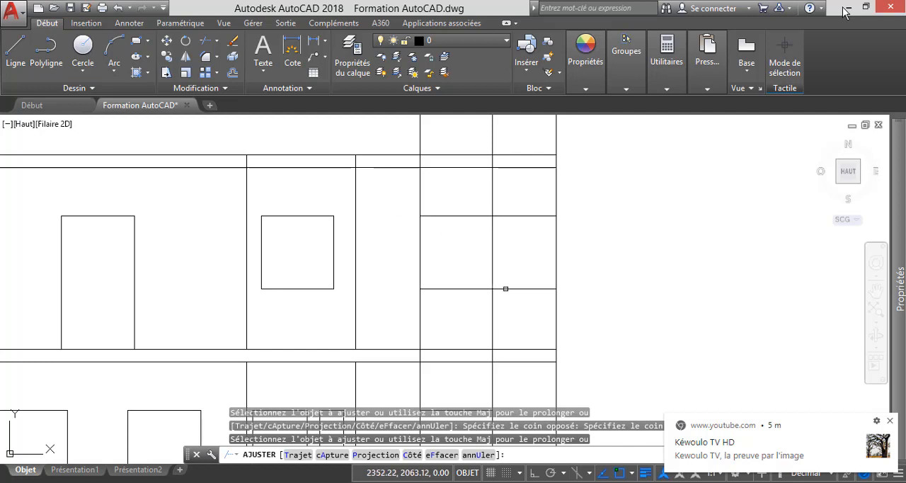
click(532, 318)
click(523, 198)
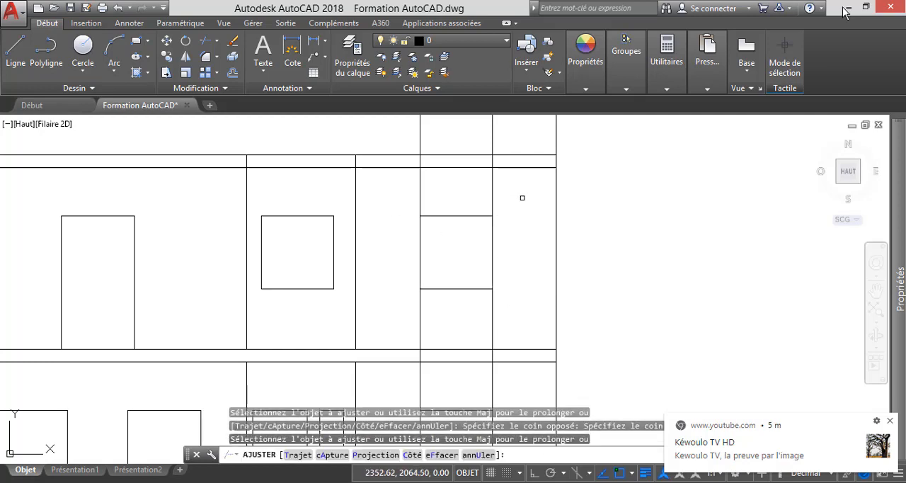
Trim the right-hand opening's two construction lines between its head and the roof slab, and erase its sill line to form a door.
click(524, 197)
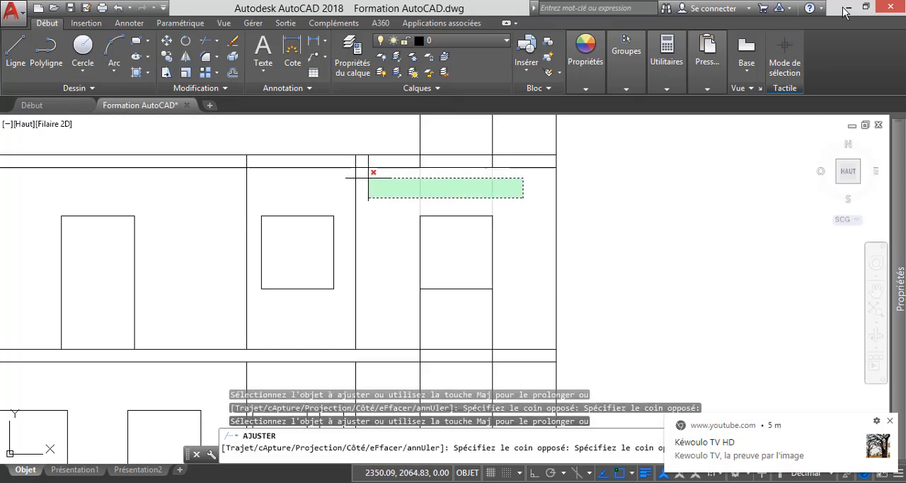
click(372, 178)
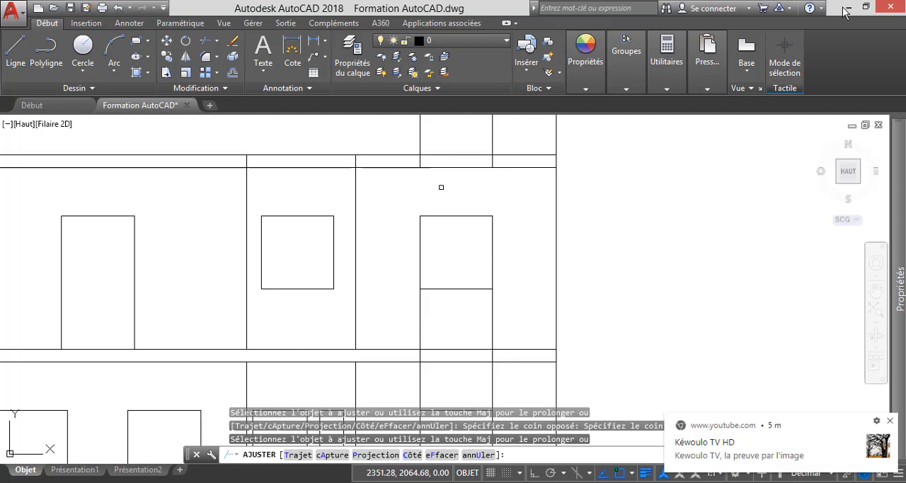
key(Escape)
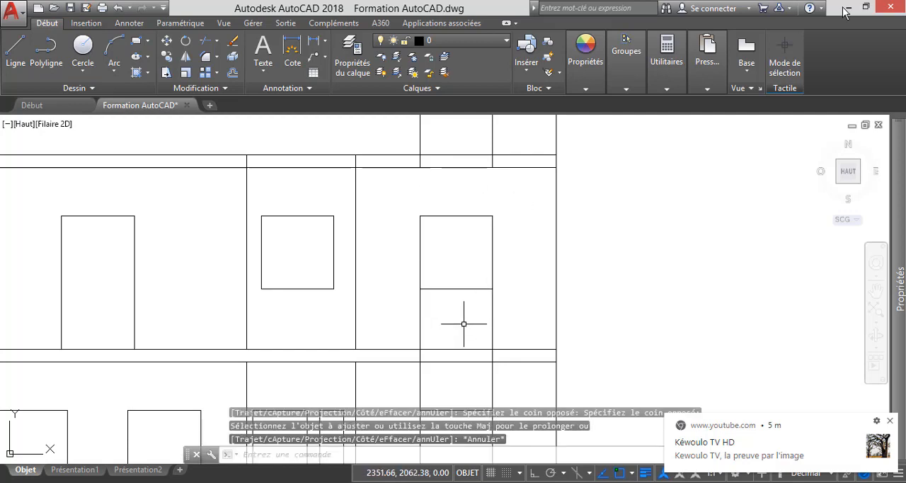
click(470, 320)
click(456, 270)
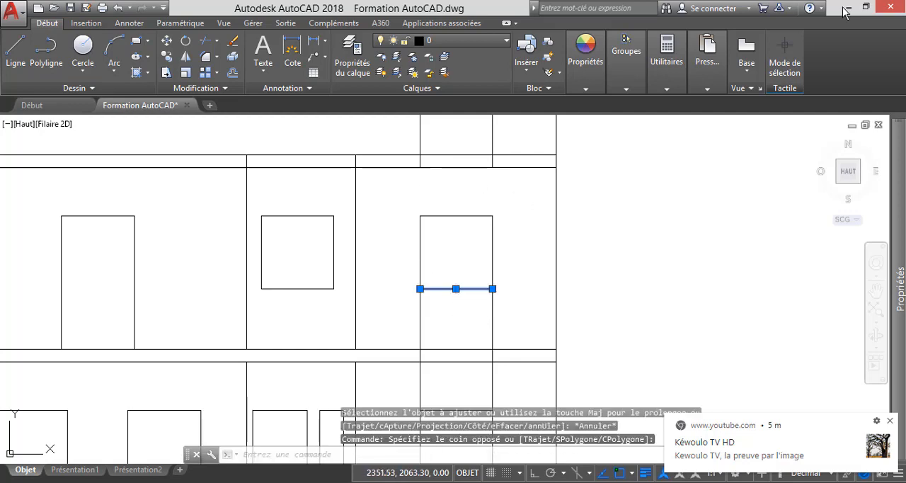
key(Delete)
Trim the right-hand door's two construction lines below the intermediate slab, using the slab's upper line as cutting edge.
scroll(461, 268, down, 2)
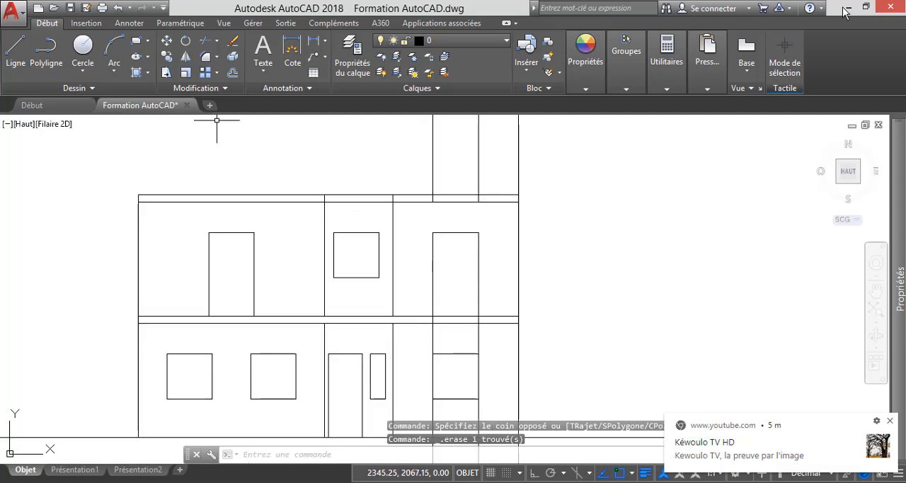
click(205, 41)
scroll(438, 318, up, 4)
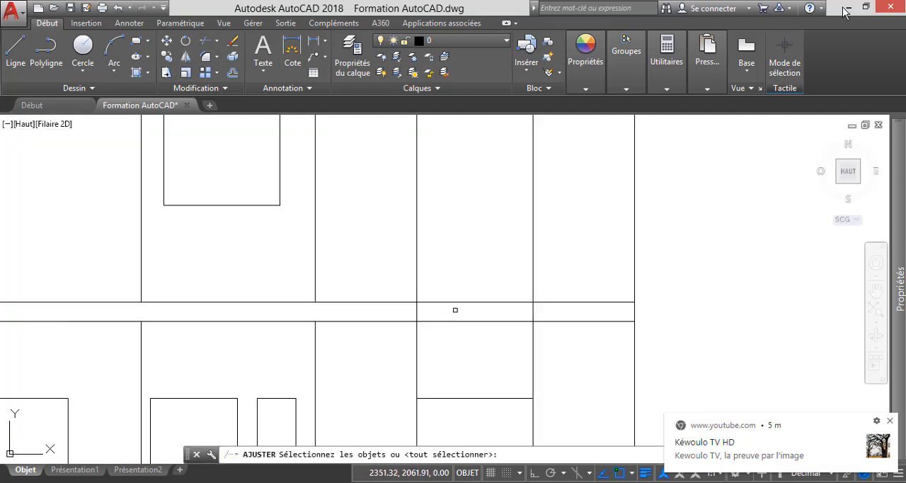
click(455, 303)
key(Return)
click(564, 365)
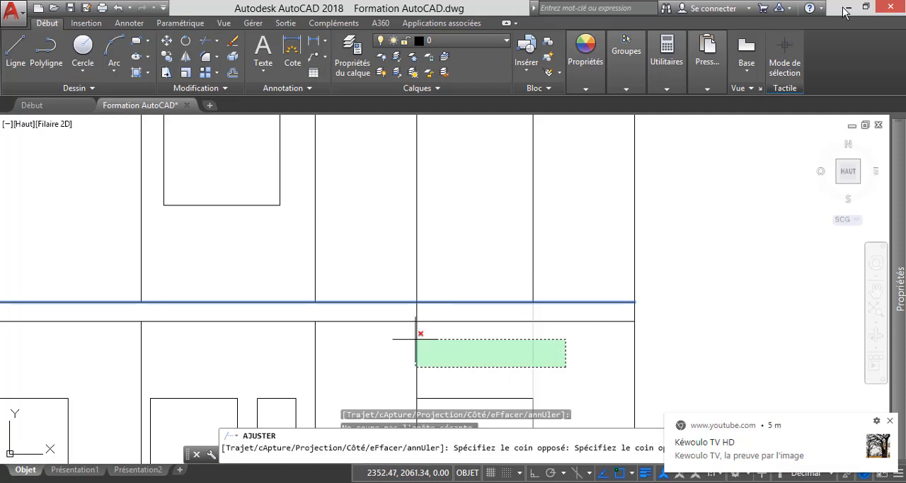
click(417, 337)
click(408, 322)
key(Escape)
Erase the two leftover construction lines of the right-hand door above the roof.
scroll(439, 273, down, 3)
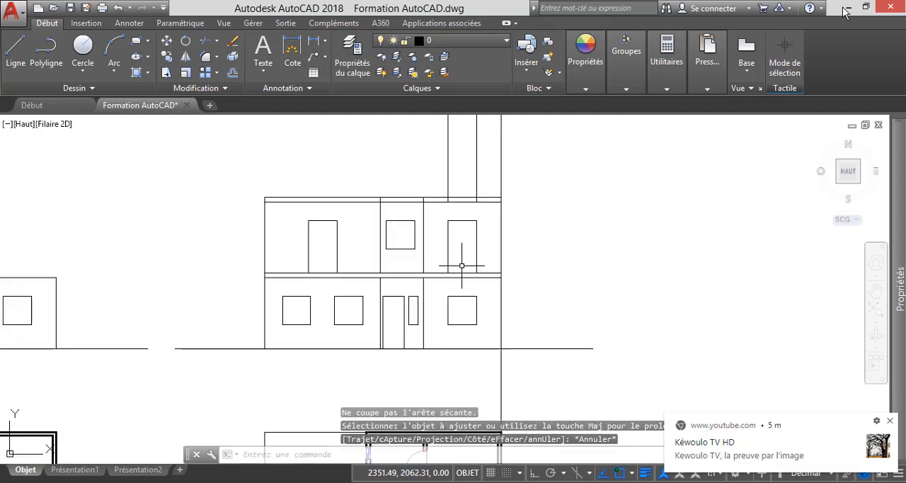
click(537, 170)
key(Escape)
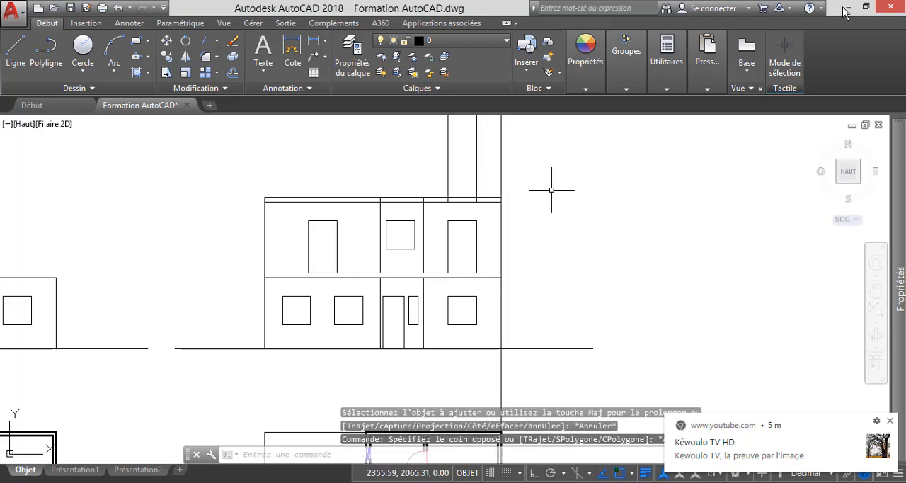
click(483, 162)
click(410, 148)
key(Delete)
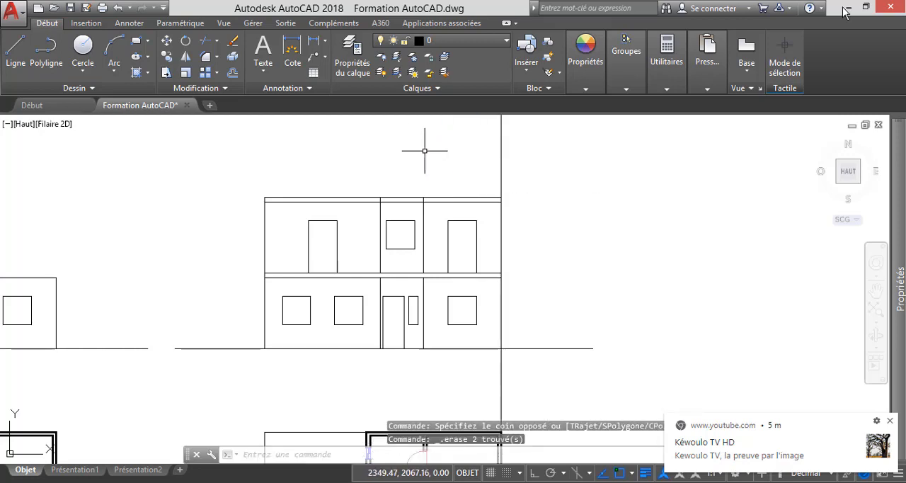
Trim the right outer wall's construction line above the roof, using the roof's top line as cutting edge.
scroll(488, 212, down, 4)
scroll(499, 304, up, 4)
scroll(500, 299, up, 3)
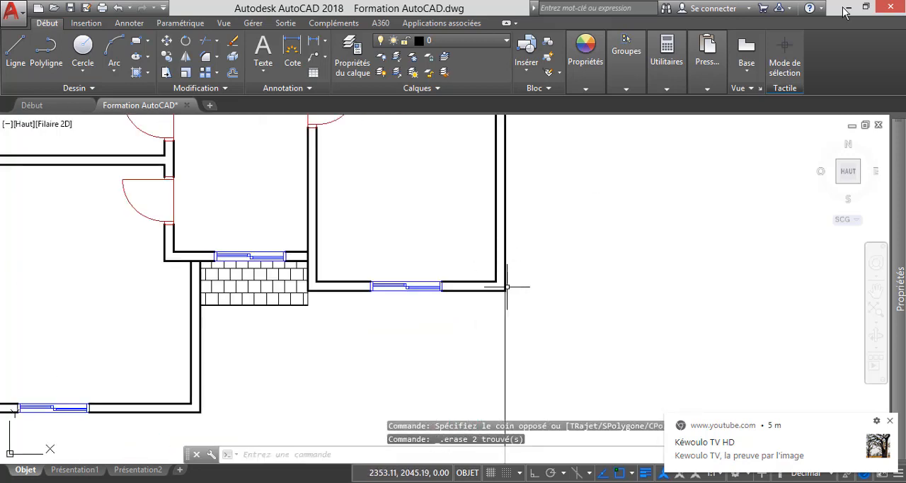
scroll(487, 330, down, 5)
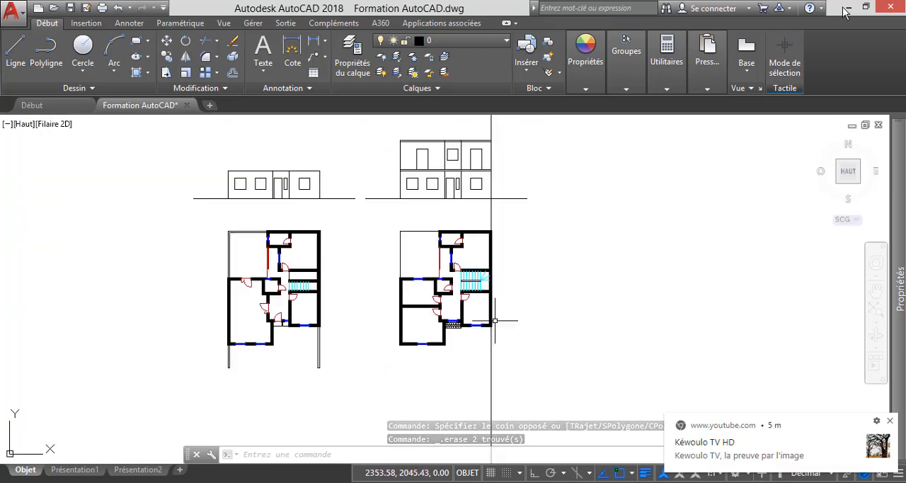
scroll(500, 269, down, 2)
scroll(491, 196, up, 6)
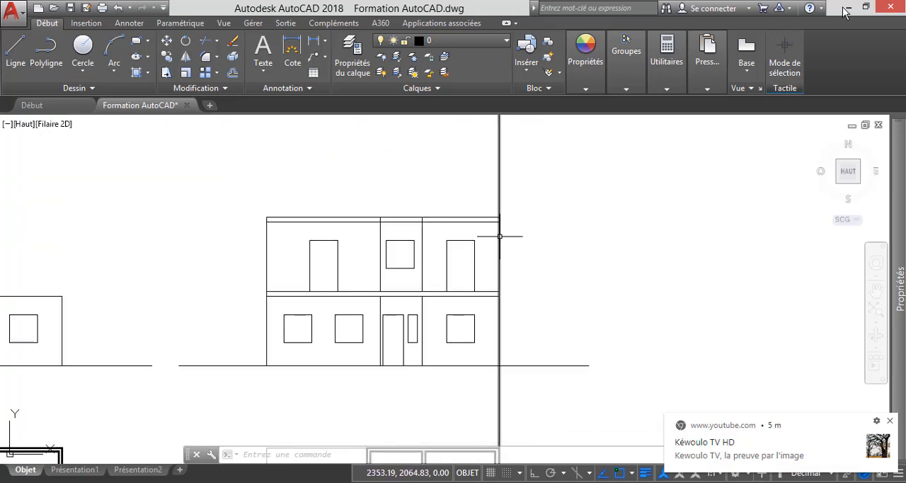
click(206, 40)
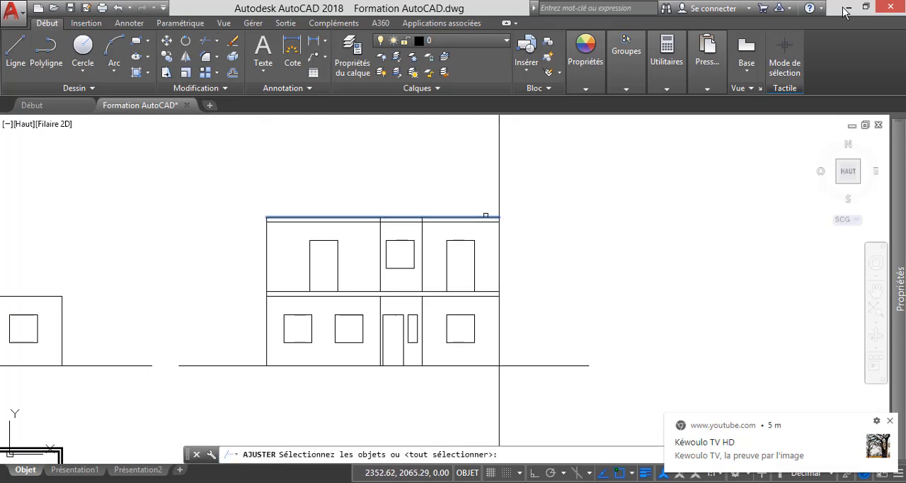
click(485, 217)
key(Return)
click(532, 194)
click(464, 174)
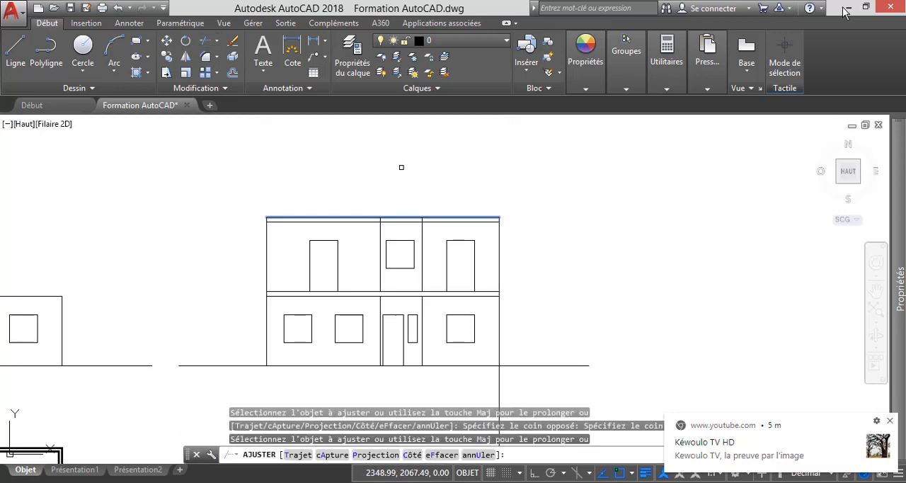
key(Escape)
Trim the right outer wall's construction line below the intermediate slab, using the slab's lower line as cutting edge.
key(Return)
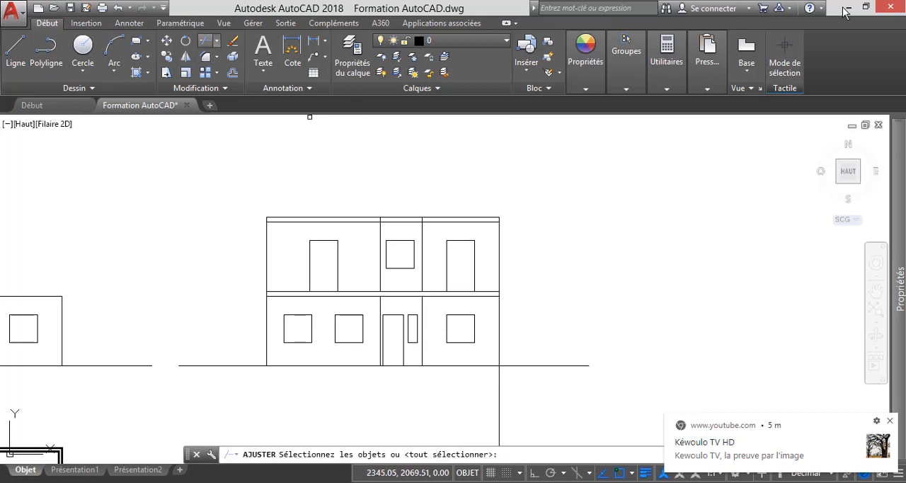
scroll(504, 293, up, 5)
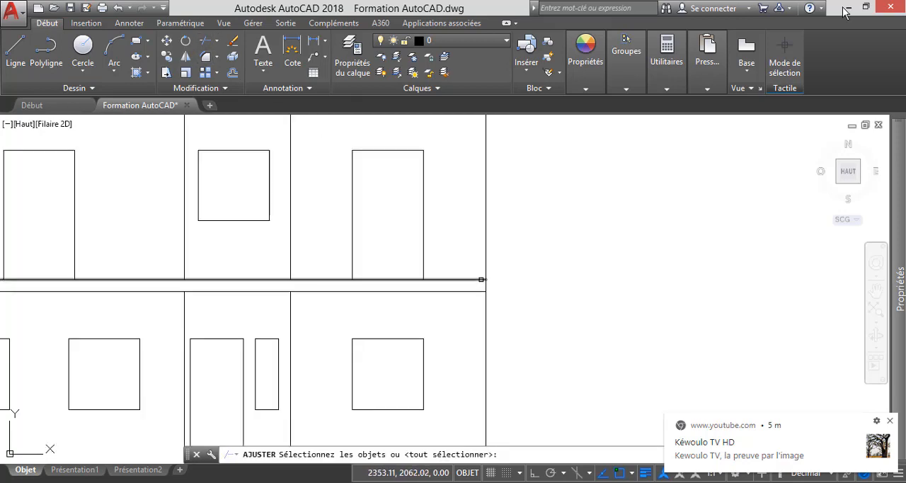
click(479, 291)
key(Return)
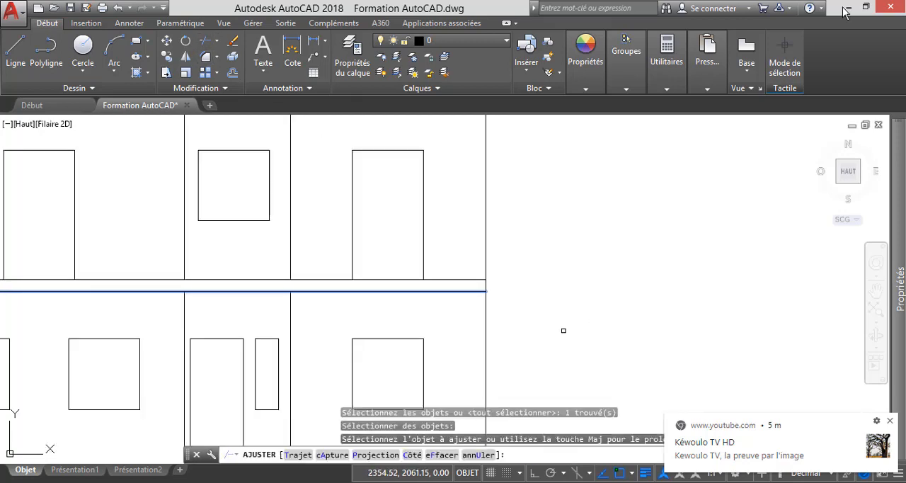
click(562, 329)
click(424, 307)
scroll(545, 240, down, 6)
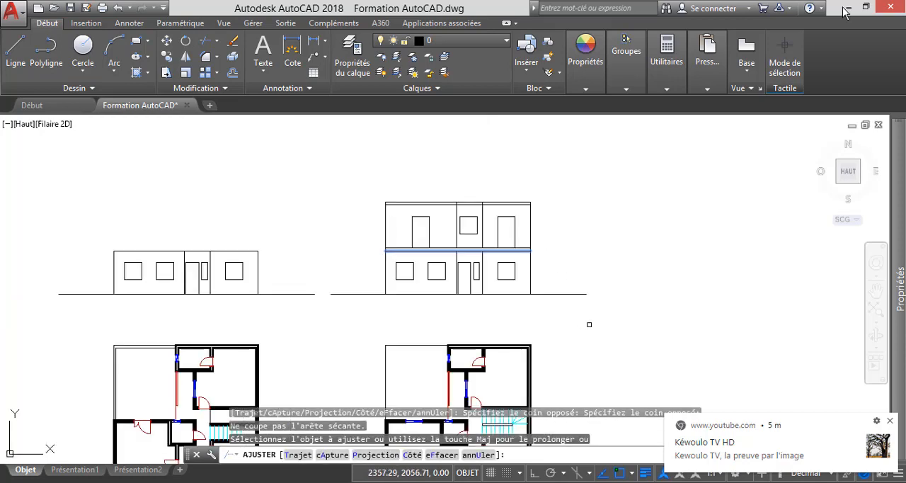
key(Escape)
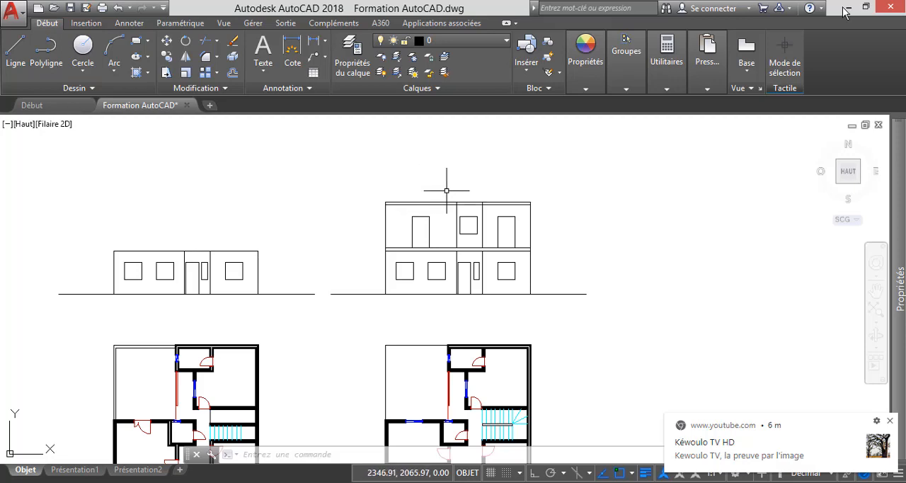
Offset the roof's top line upward by 1 to mark the top of the parapet.
scroll(484, 198, up, 4)
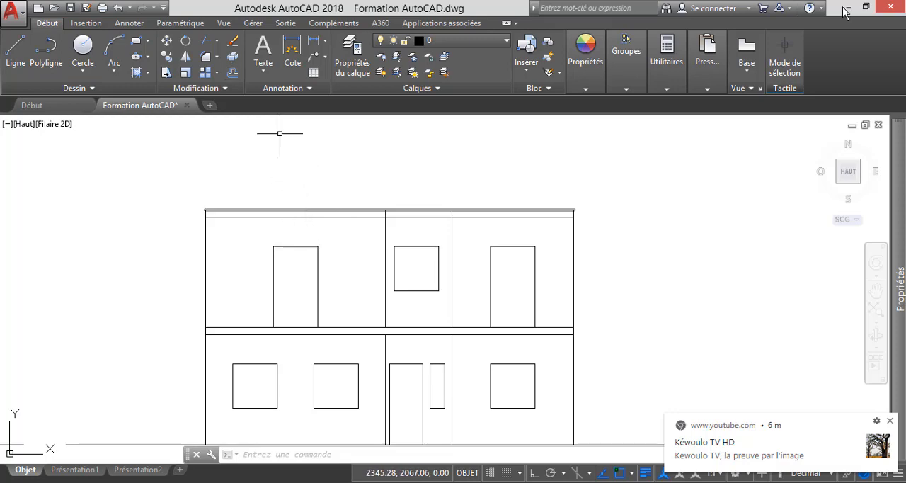
click(232, 72)
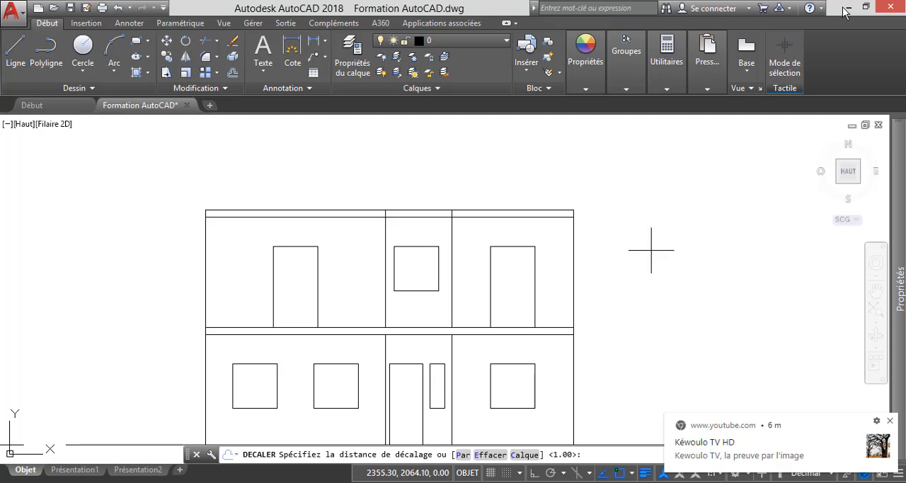
key(Return)
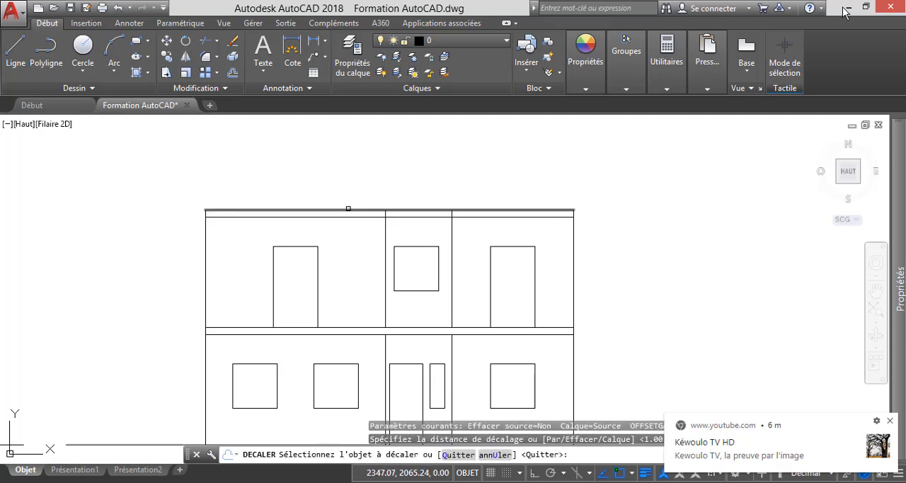
click(350, 209)
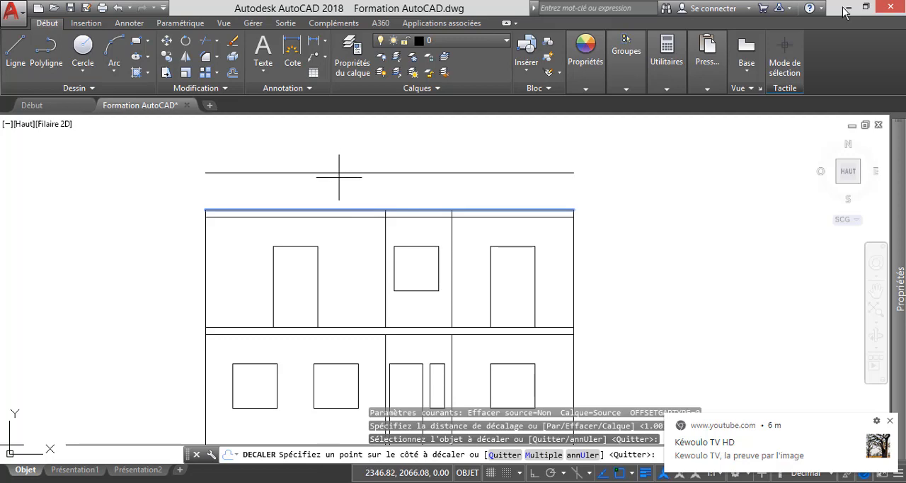
click(339, 177)
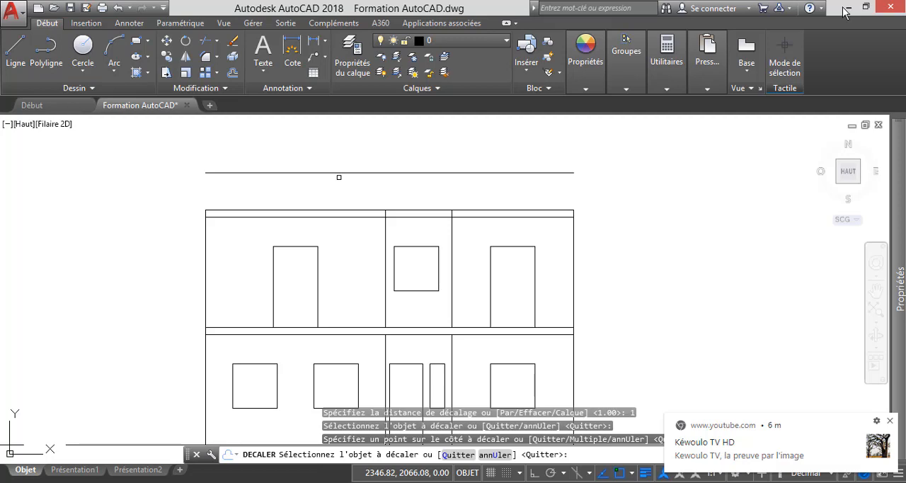
key(Escape)
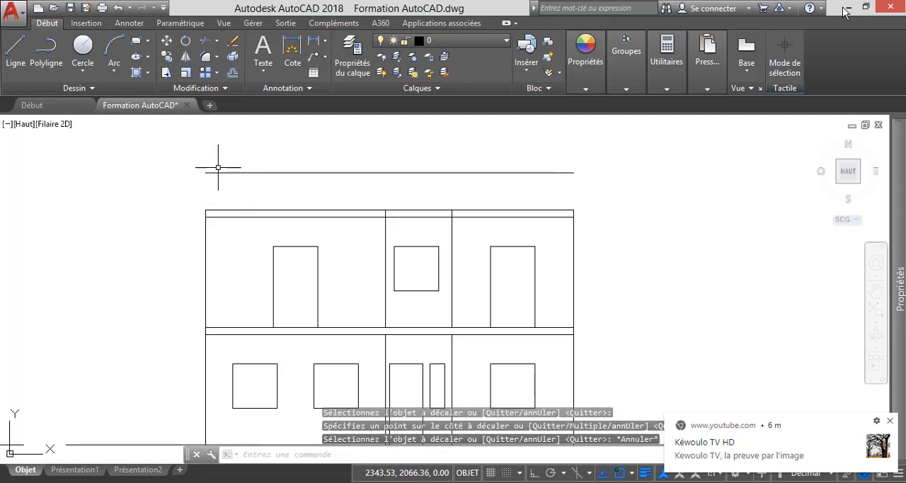
Draw a vertical line at each end of the roof, joining the roof's top line to the offset line above it.
click(16, 53)
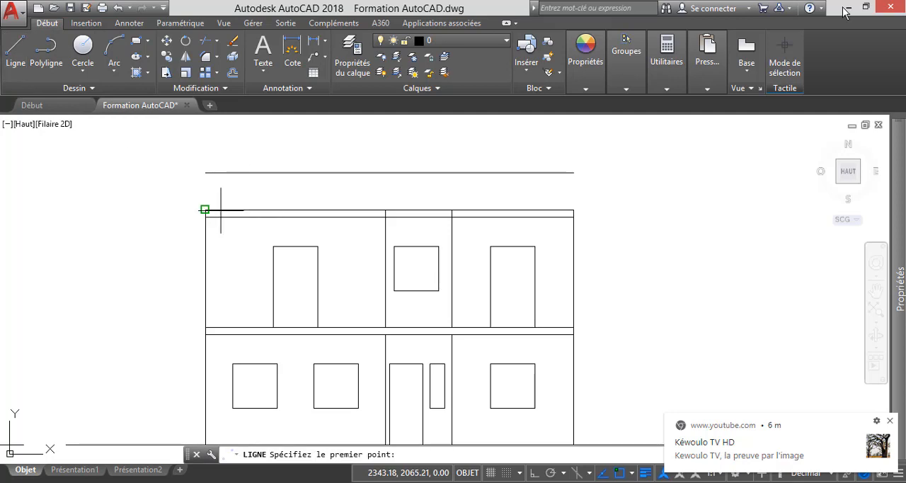
click(205, 209)
click(205, 172)
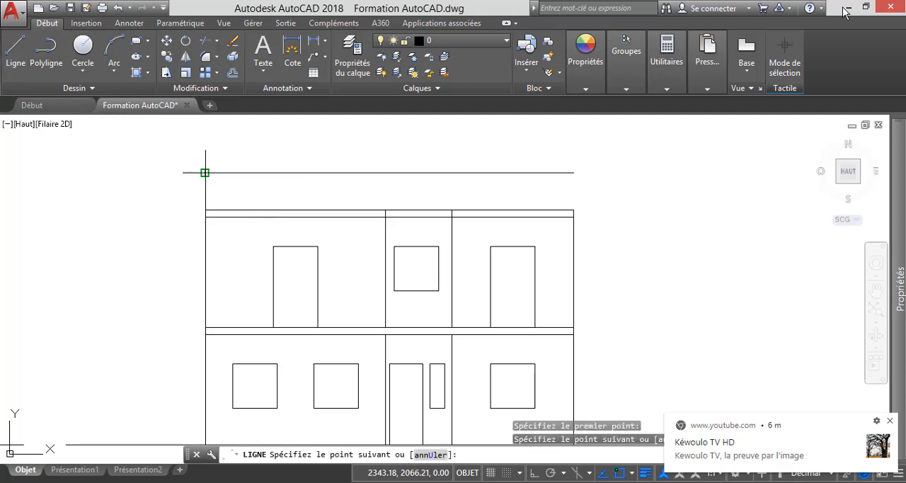
key(Escape)
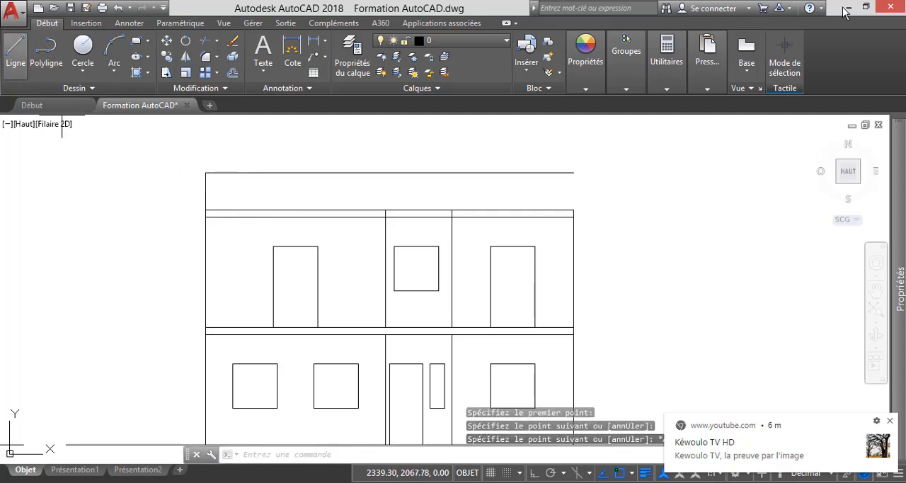
click(16, 53)
click(573, 209)
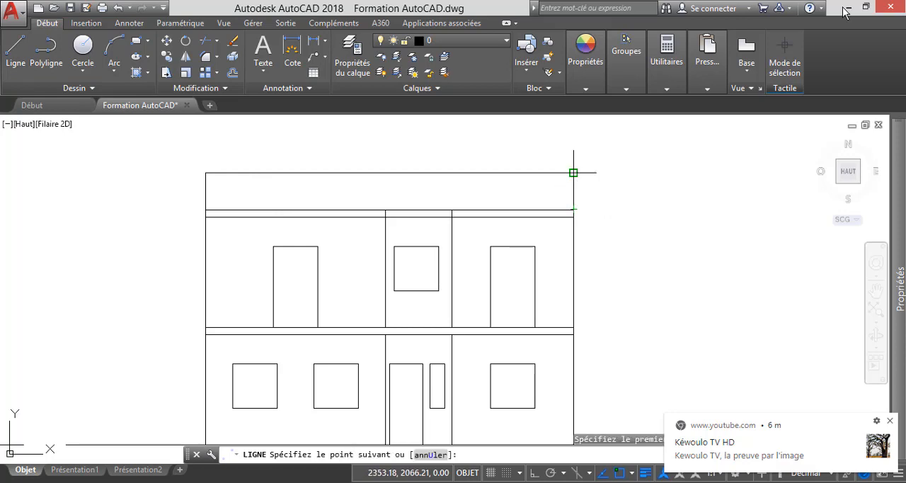
click(572, 172)
key(Escape)
scroll(416, 218, down, 4)
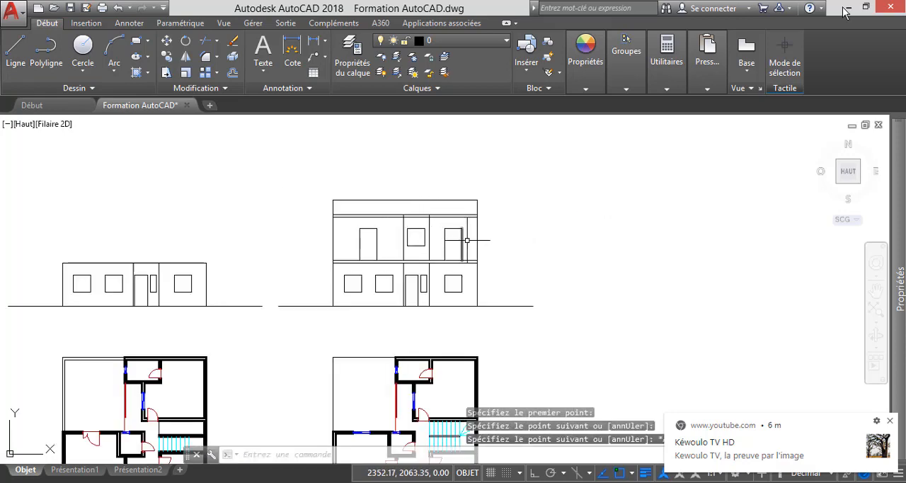
scroll(554, 253, down, 2)
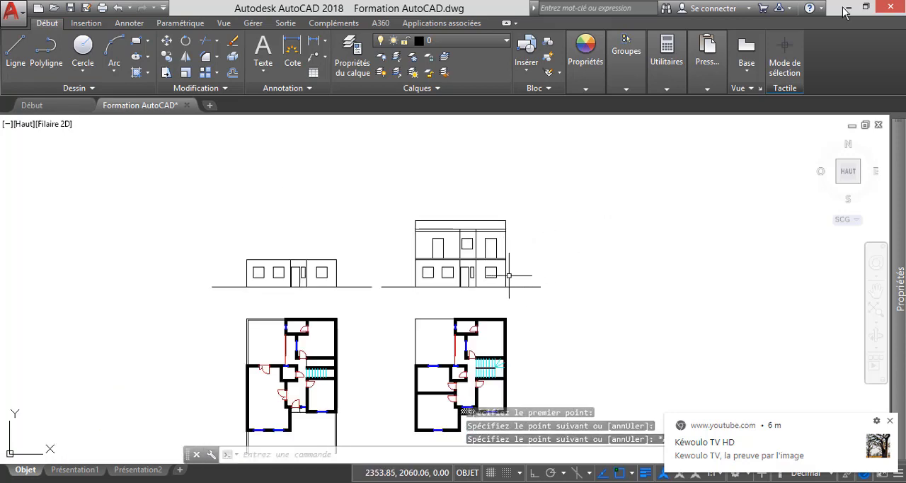
scroll(469, 286, up, 4)
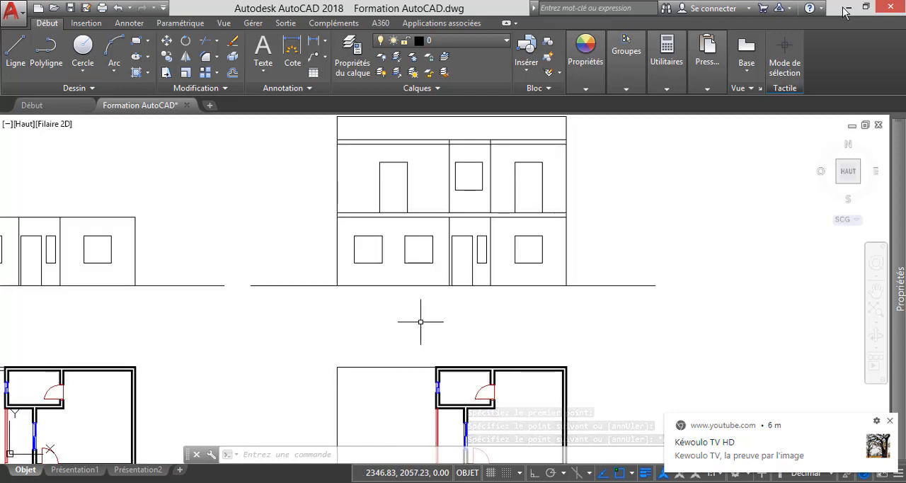
scroll(431, 311, down, 2)
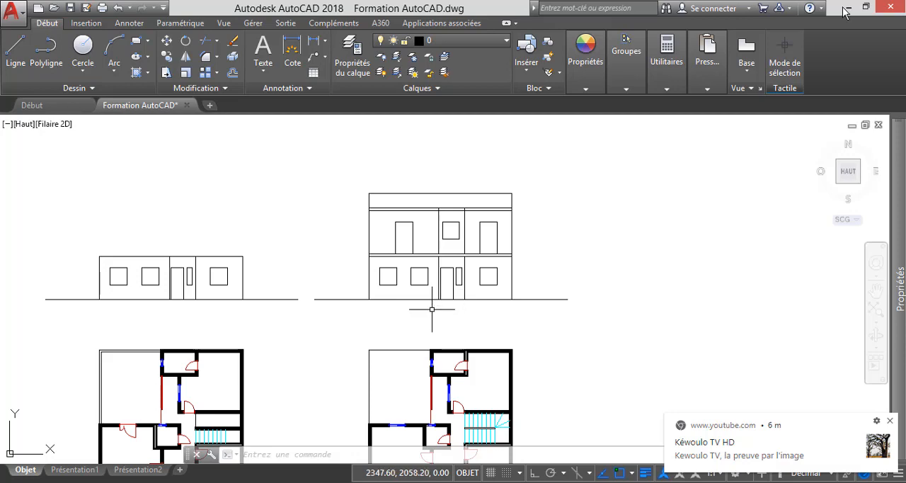
scroll(440, 278, down, 2)
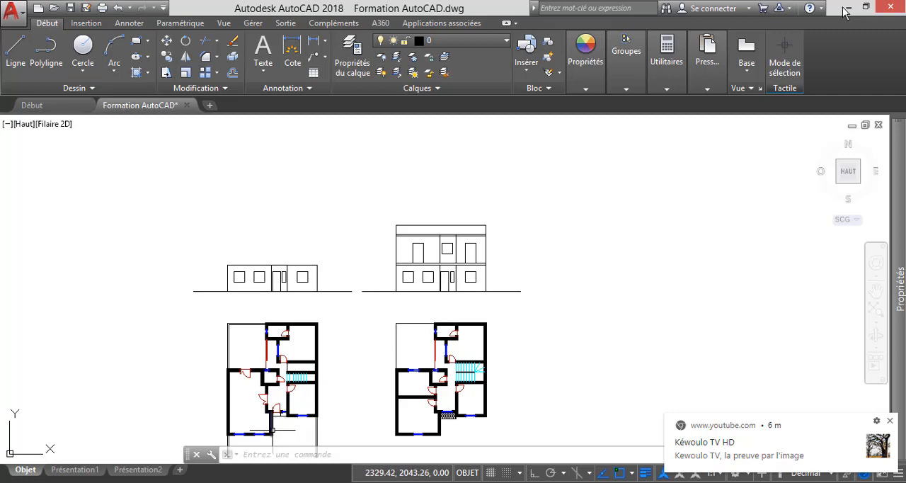
Offset the two-storey elevation's ground line downward by 0.2 to mark the bottom of the entrance step.
scroll(273, 430, up, 5)
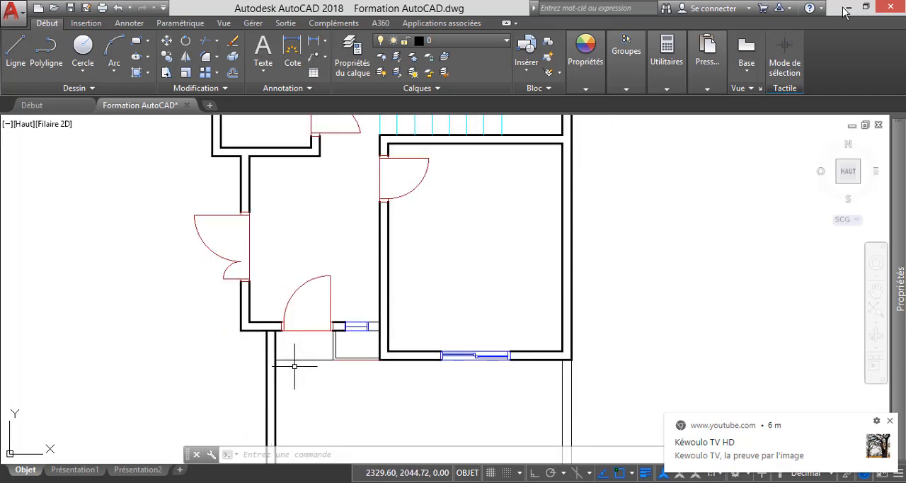
scroll(301, 347, down, 4)
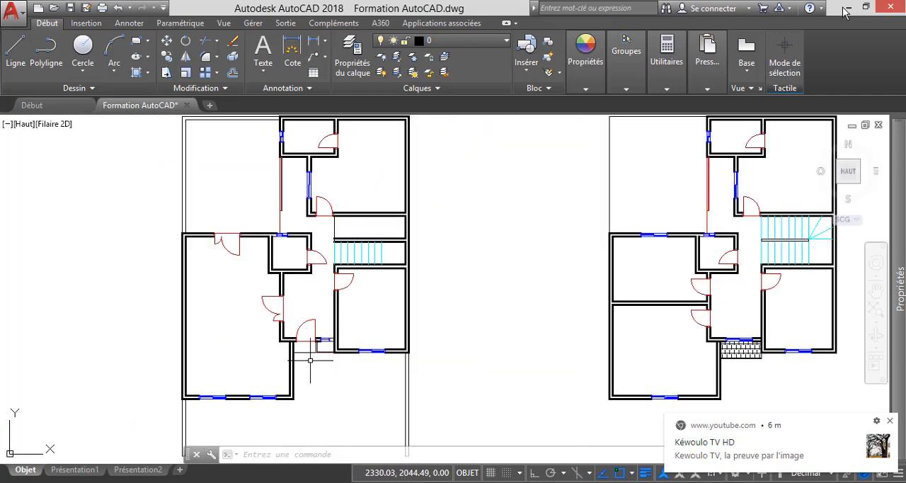
scroll(310, 360, down, 2)
scroll(318, 377, down, 2)
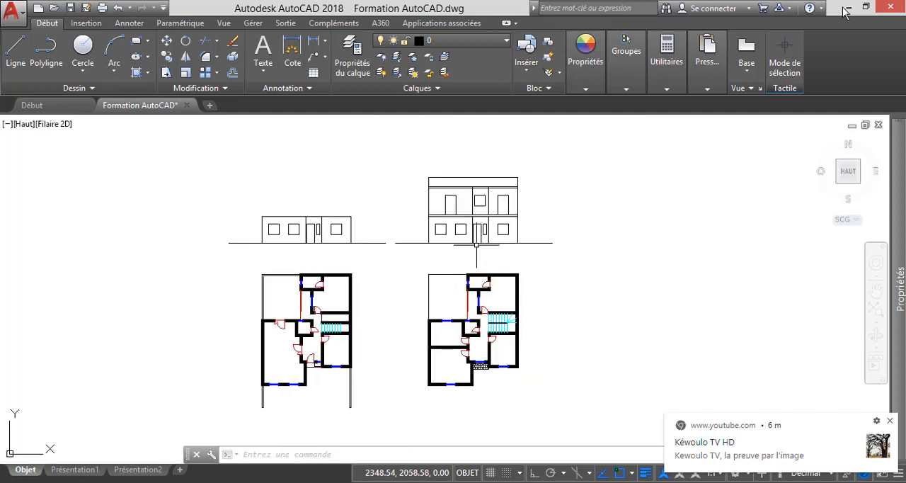
scroll(476, 244, up, 4)
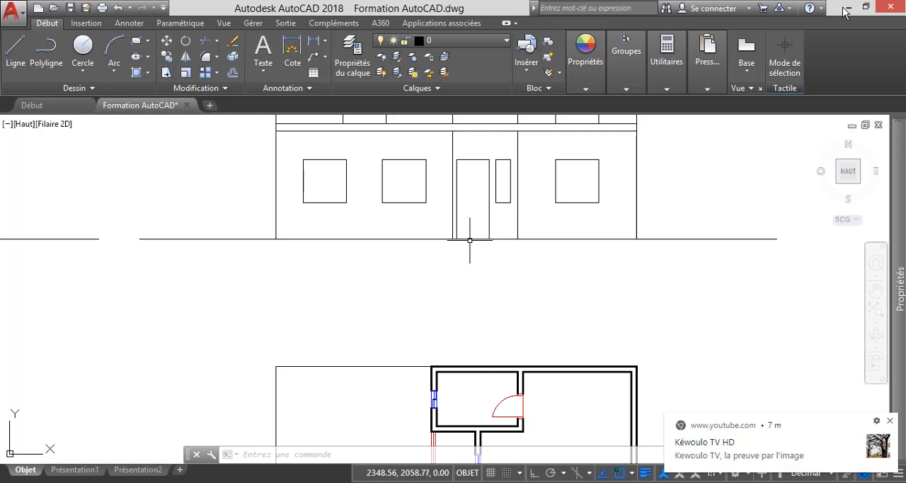
scroll(469, 241, up, 2)
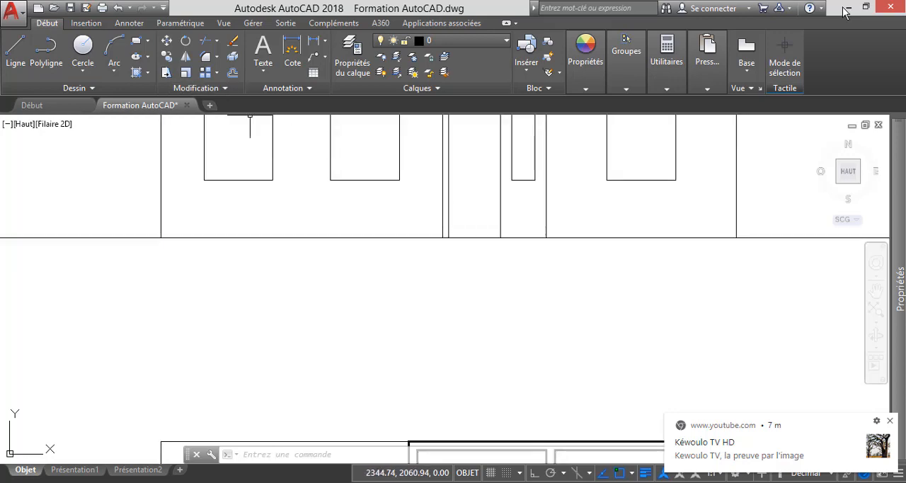
click(232, 72)
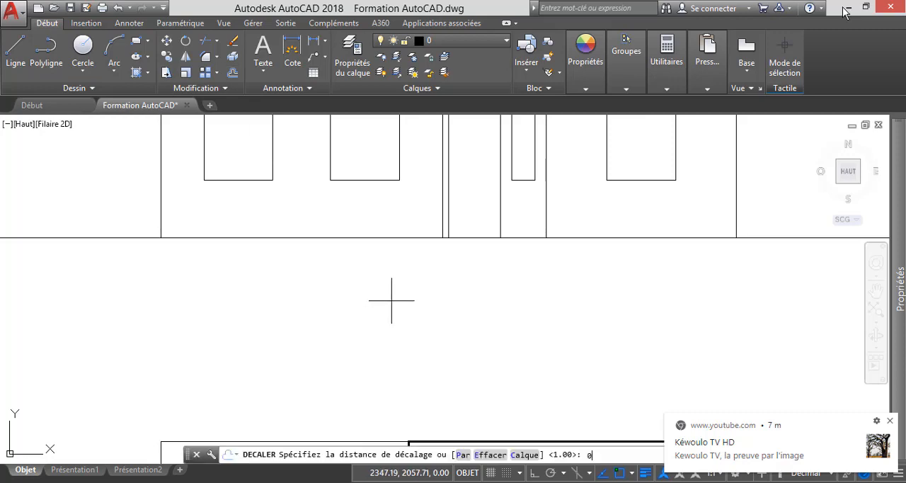
text(0.5)
key(Return)
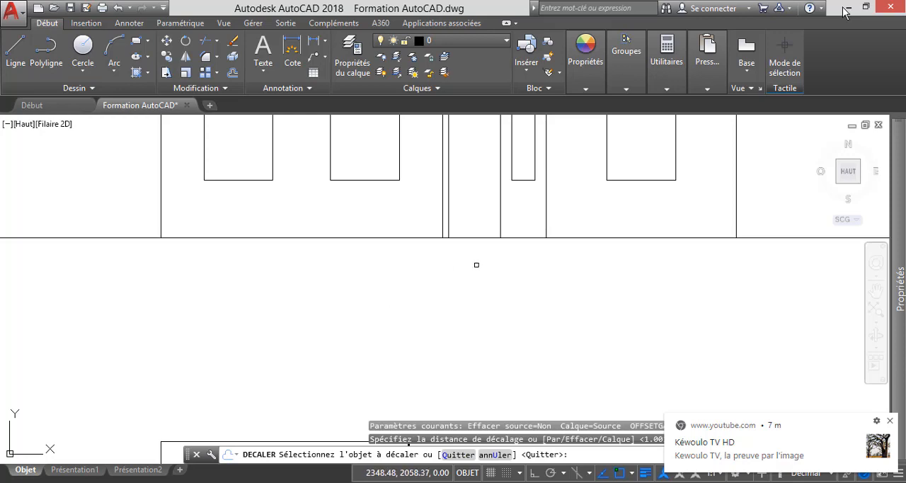
scroll(489, 261, down, 1)
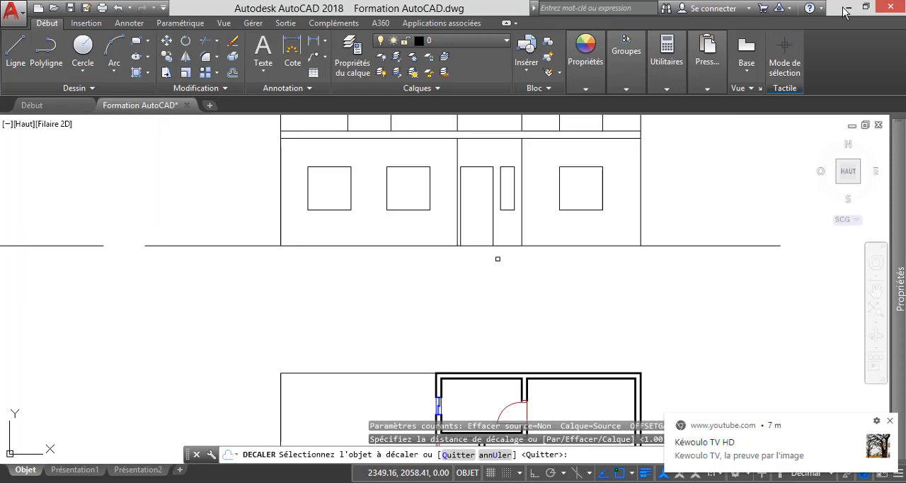
click(504, 246)
click(504, 266)
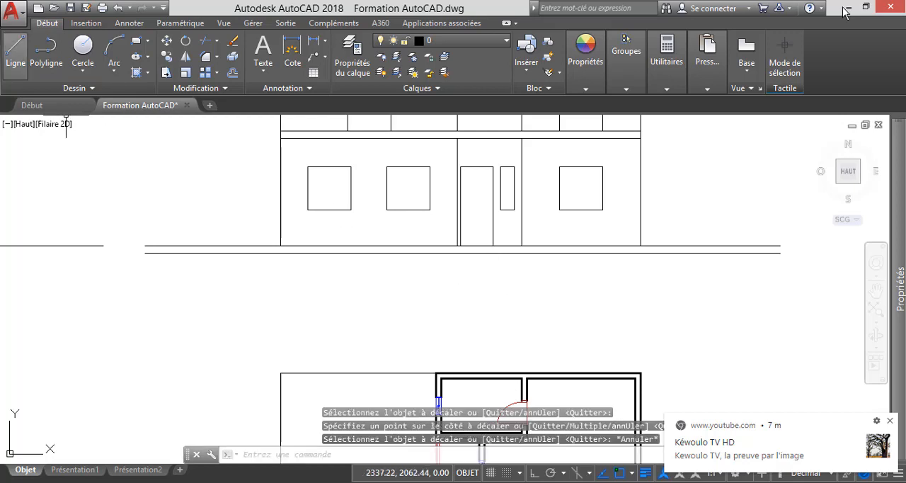
Draw a vertical line at each side of the entrance bay, joining the ground line to the offset line below it.
click(16, 50)
scroll(446, 262, up, 5)
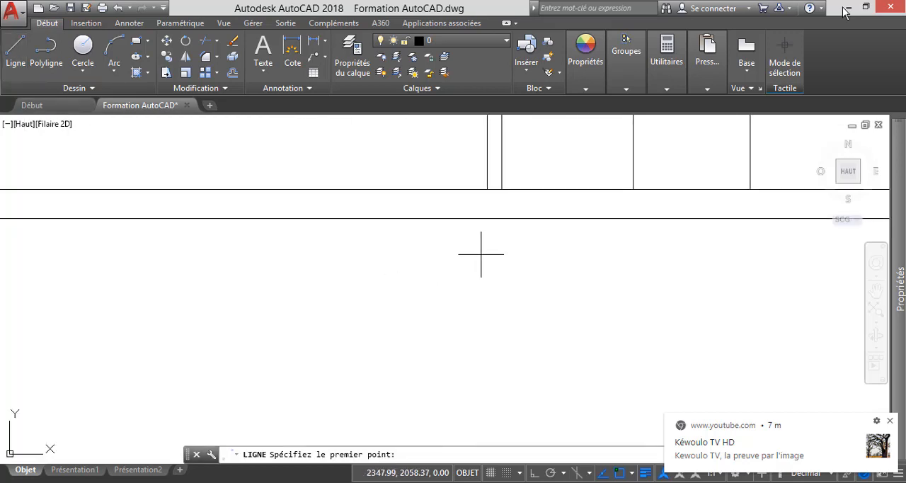
click(487, 189)
click(487, 218)
key(Escape)
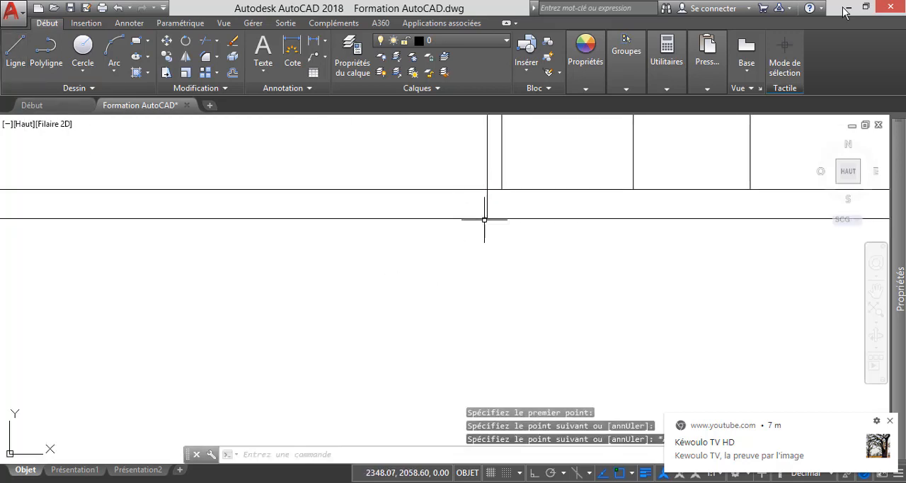
key(Return)
scroll(496, 237, down, 5)
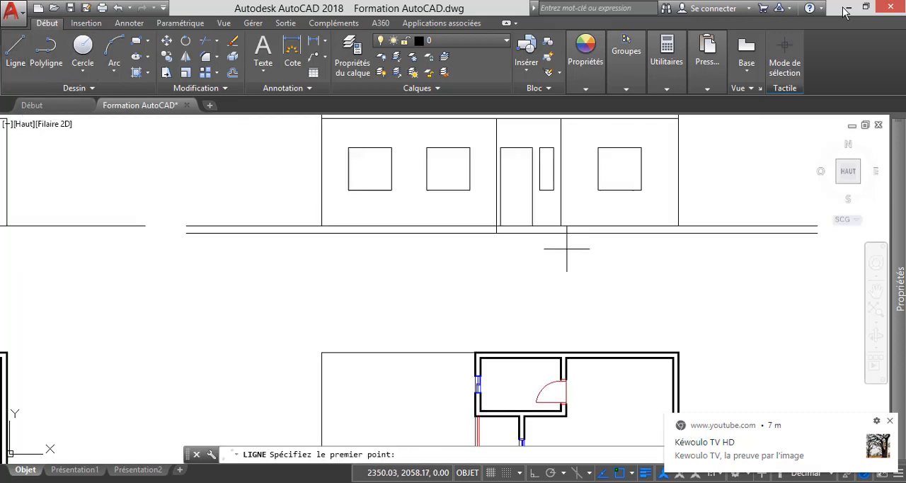
scroll(558, 245, up, 2)
click(562, 214)
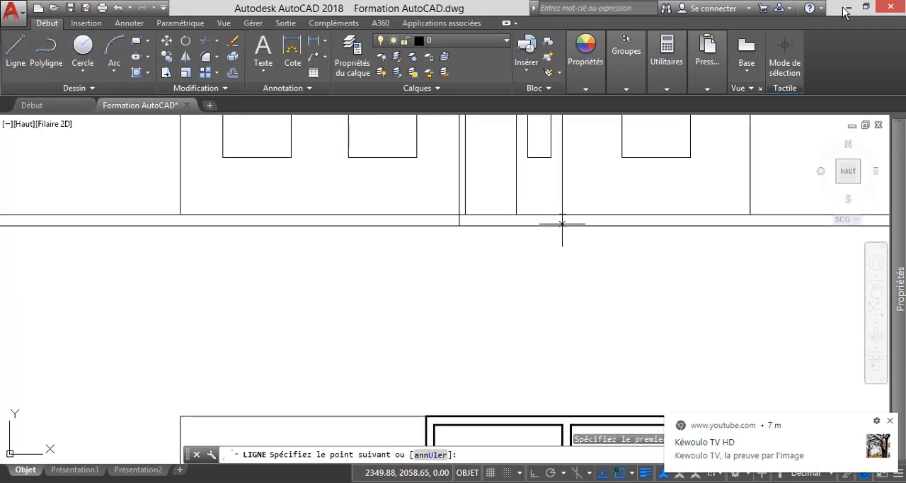
click(562, 226)
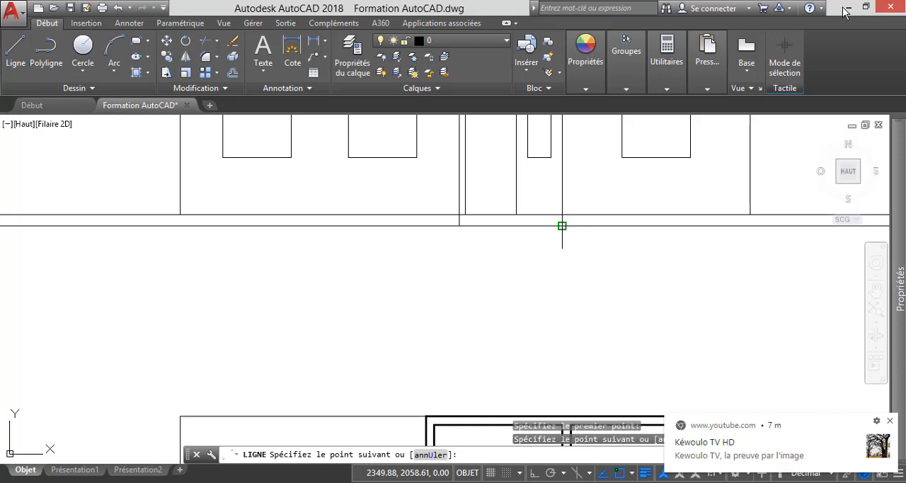
key(Escape)
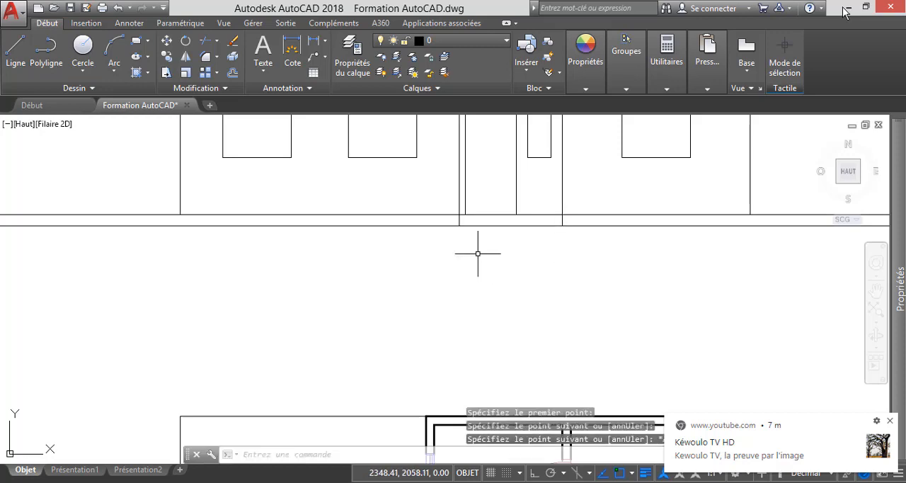
Trim the lower offset line on both sides of the entrance bay, keeping only the segment under the entrance.
scroll(527, 251, down, 2)
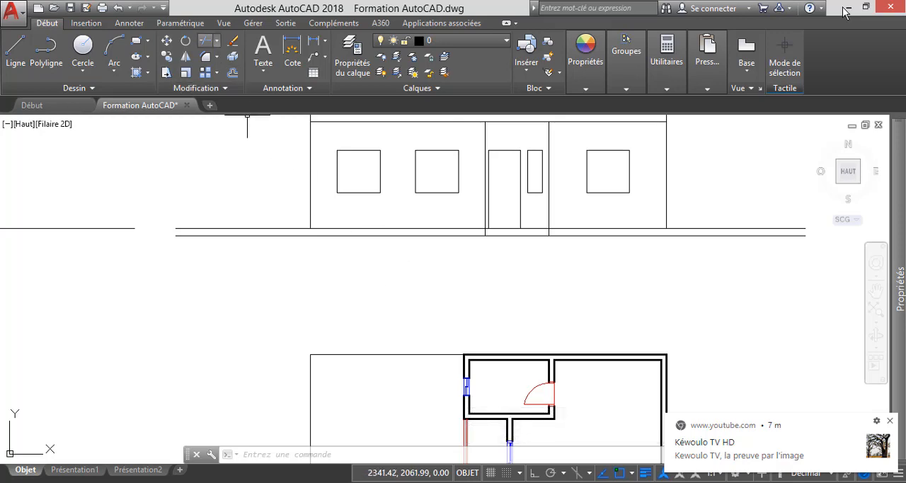
click(205, 40)
key(Return)
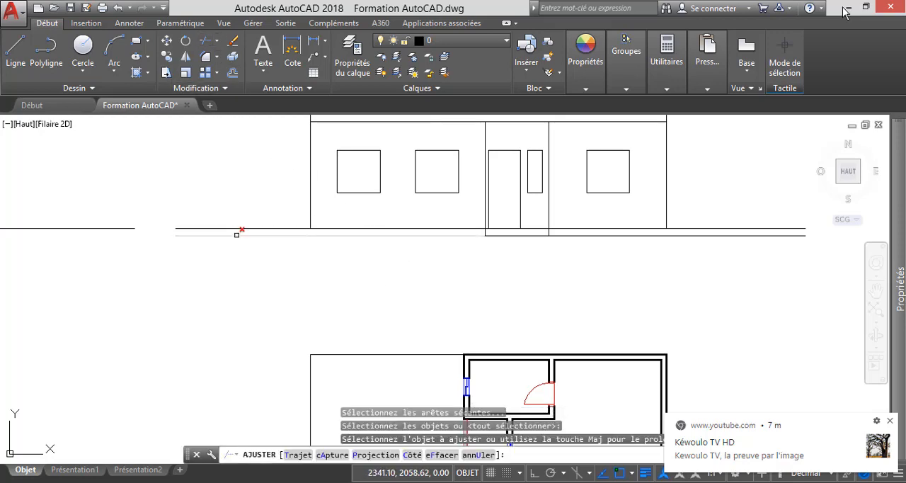
click(239, 235)
click(580, 234)
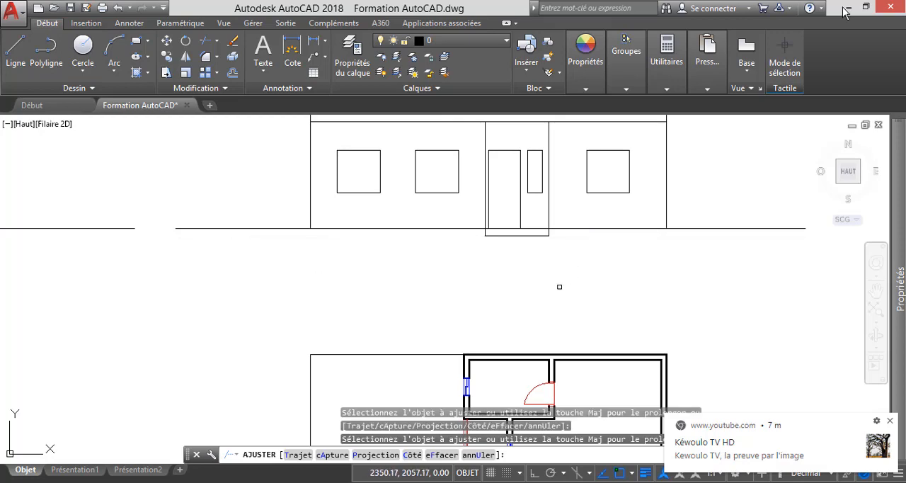
key(Escape)
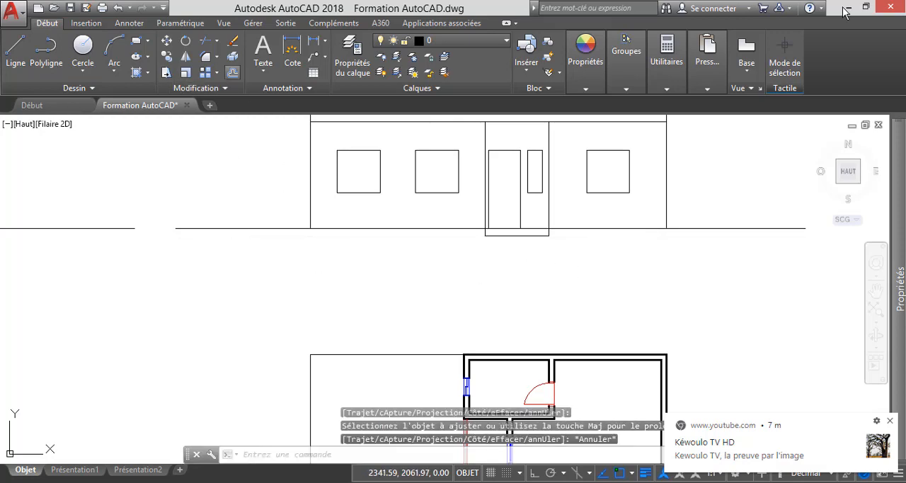
Offset the two-storey elevation's ground line downward by 0.3 to mark the bottom of the ground strip.
click(232, 72)
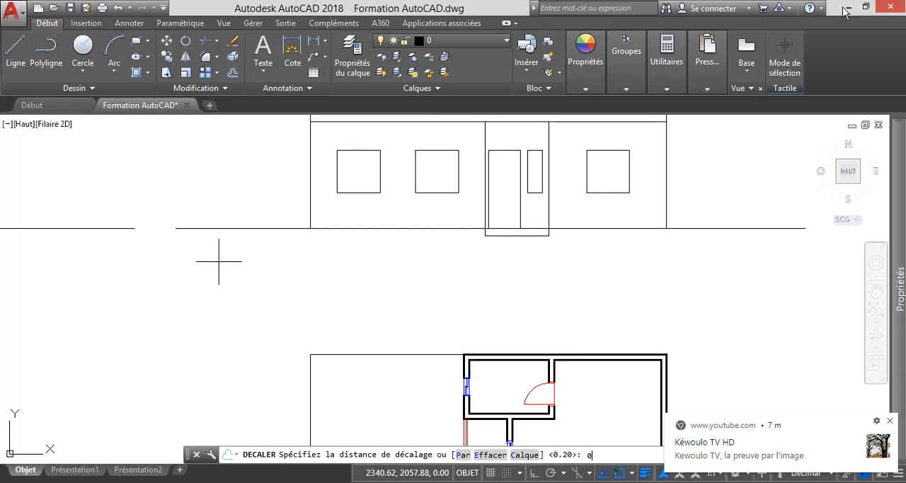
key(Return)
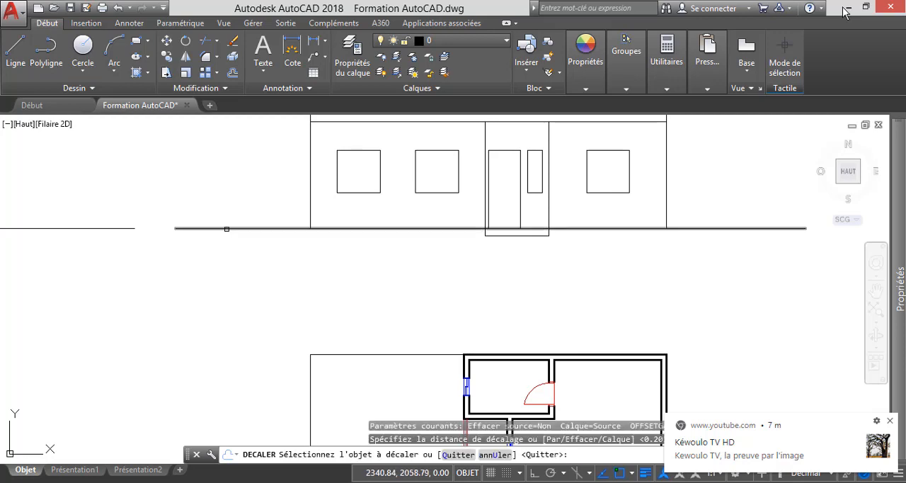
click(225, 228)
click(232, 289)
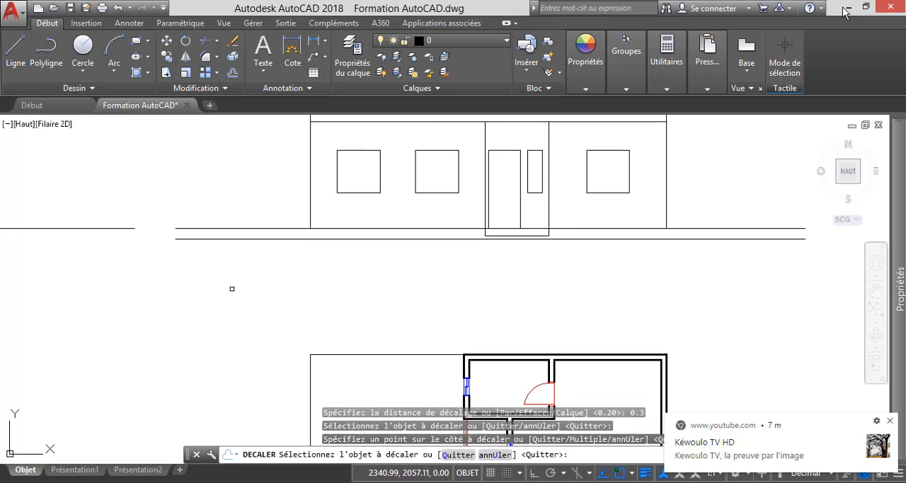
key(Escape)
Draw a roughly vertical line across both ground lines just outside each outer wall of the facade.
text(l)
key(Return)
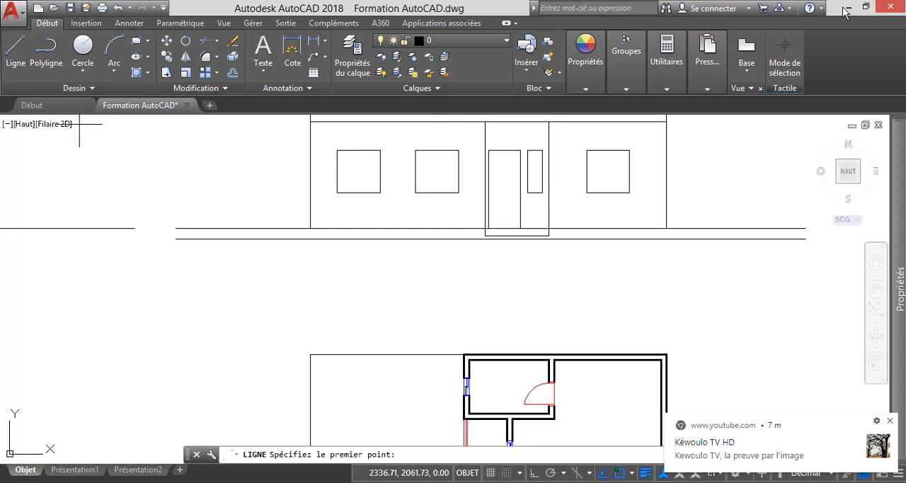
click(262, 212)
click(262, 289)
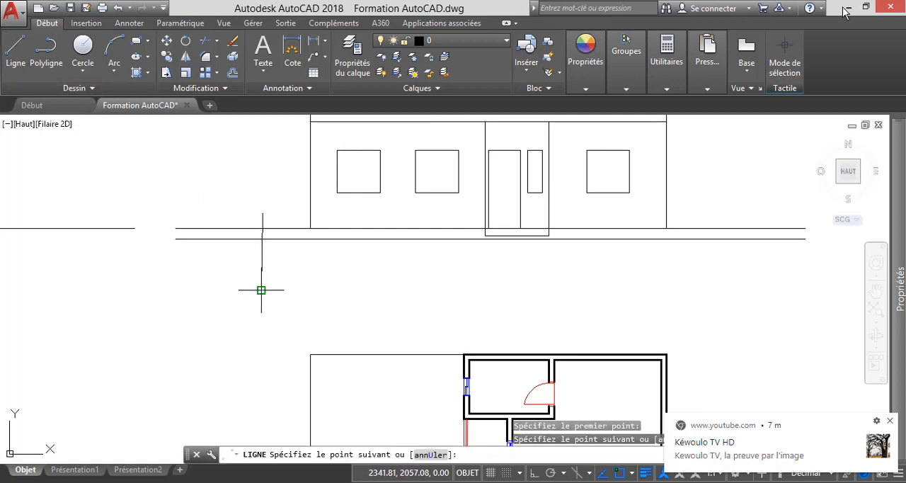
key(Return)
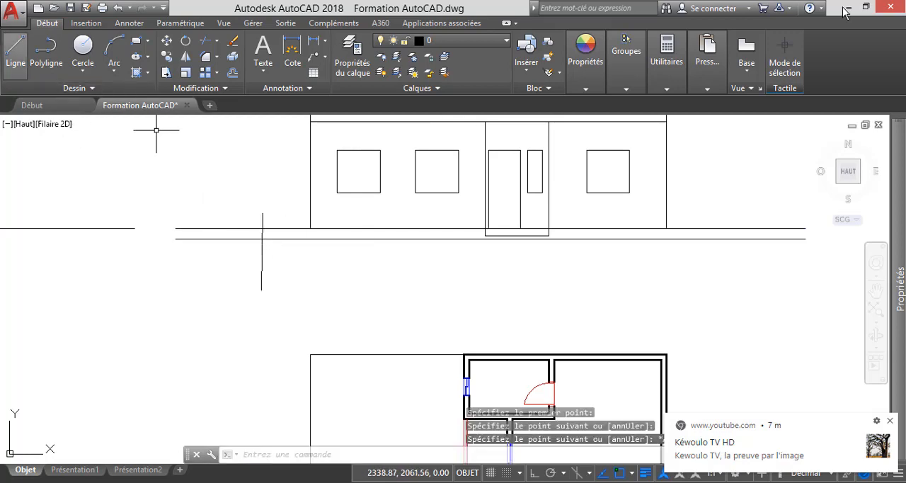
click(15, 54)
click(699, 216)
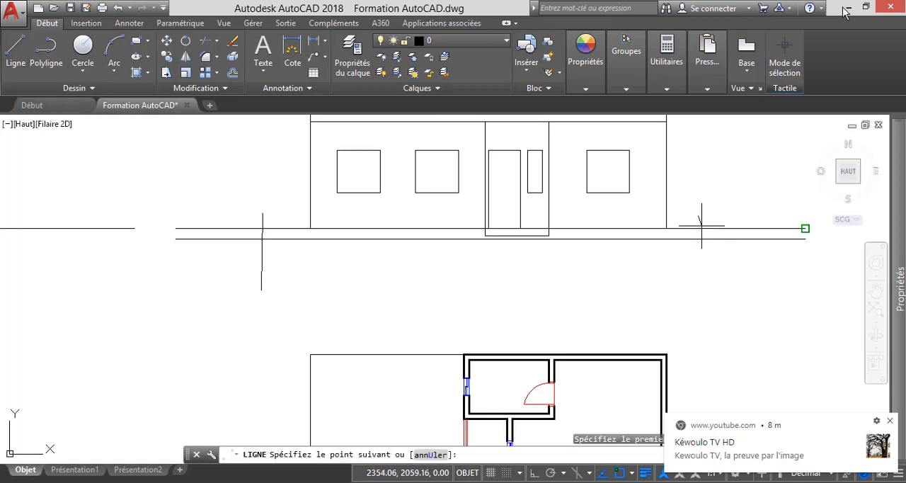
click(702, 280)
key(Escape)
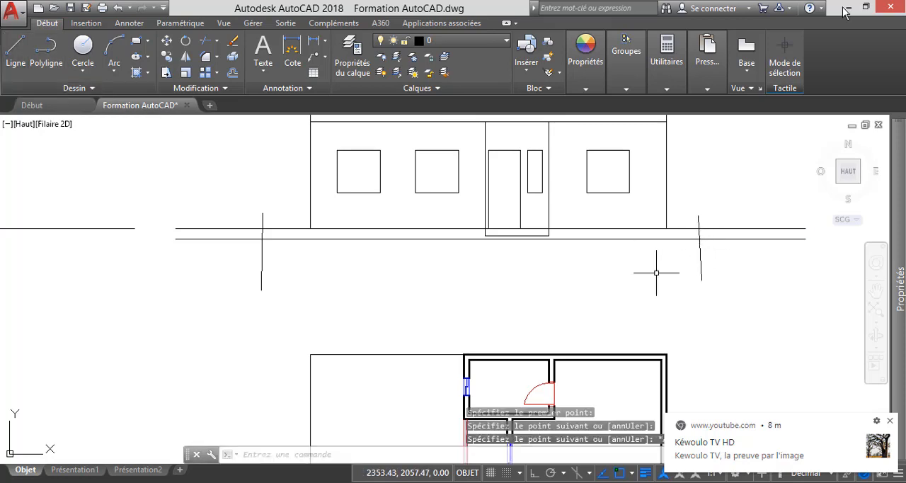
Trim the ground lines beyond the left boundary line, and that line's ends above and below the ground strip.
click(205, 41)
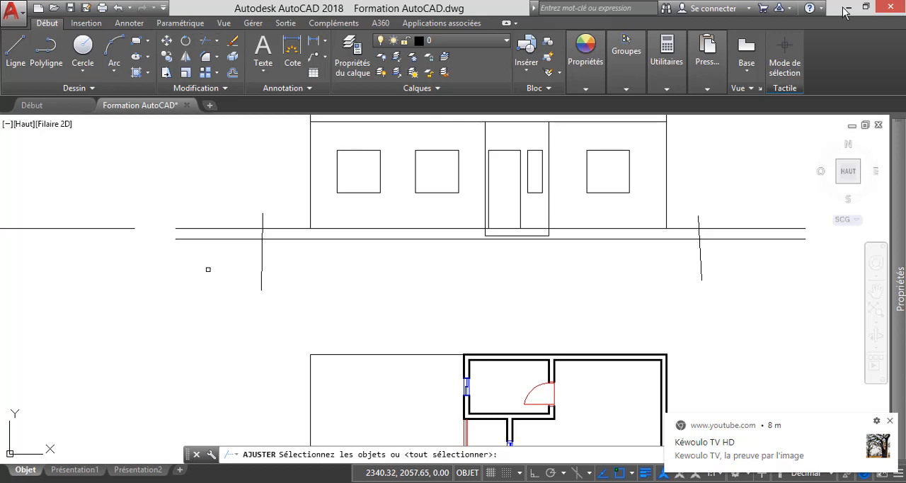
key(Return)
click(307, 297)
click(229, 266)
click(218, 246)
click(187, 176)
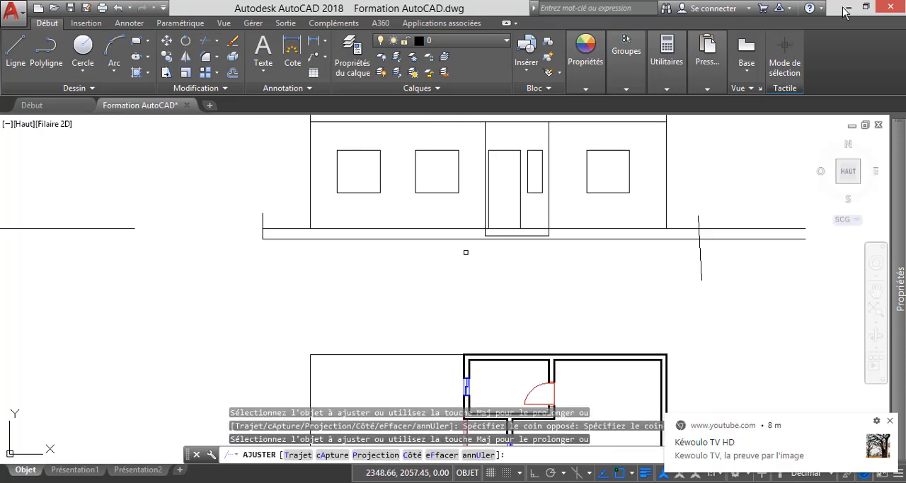
click(260, 215)
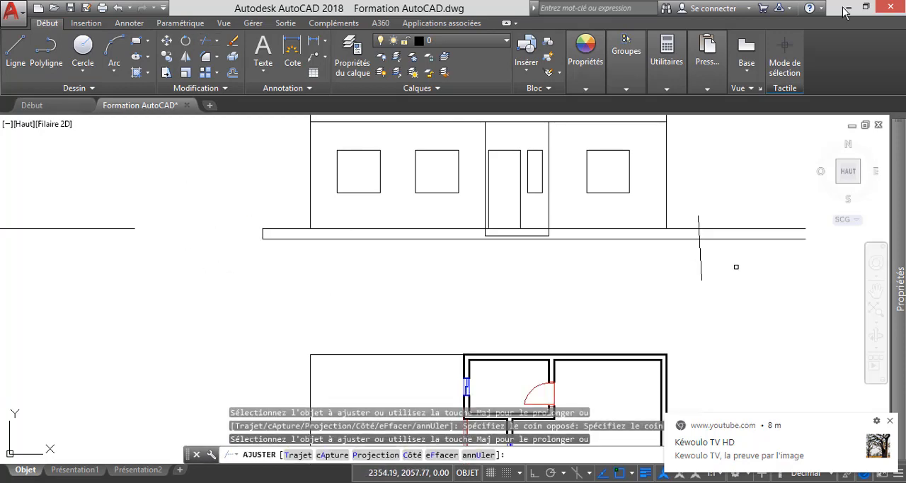
Trim the ground lines beyond the right boundary line, and that line's ends above and below the ground strip.
click(741, 266)
click(648, 242)
click(760, 259)
click(741, 196)
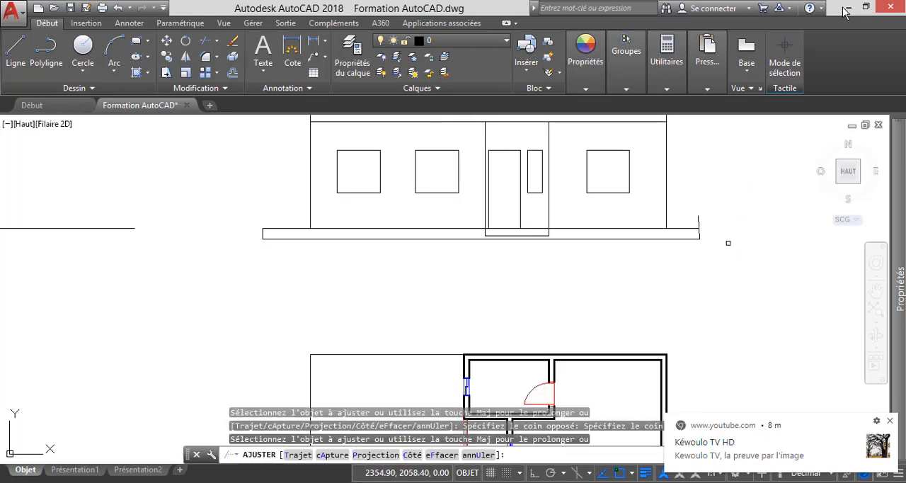
click(699, 224)
scroll(690, 219, up, 3)
click(743, 223)
click(683, 202)
scroll(677, 211, down, 4)
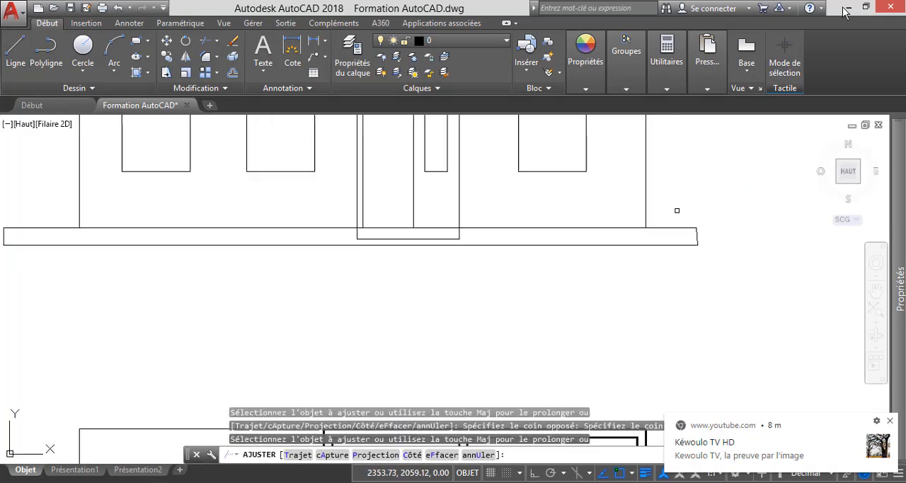
key(Escape)
scroll(602, 283, down, 2)
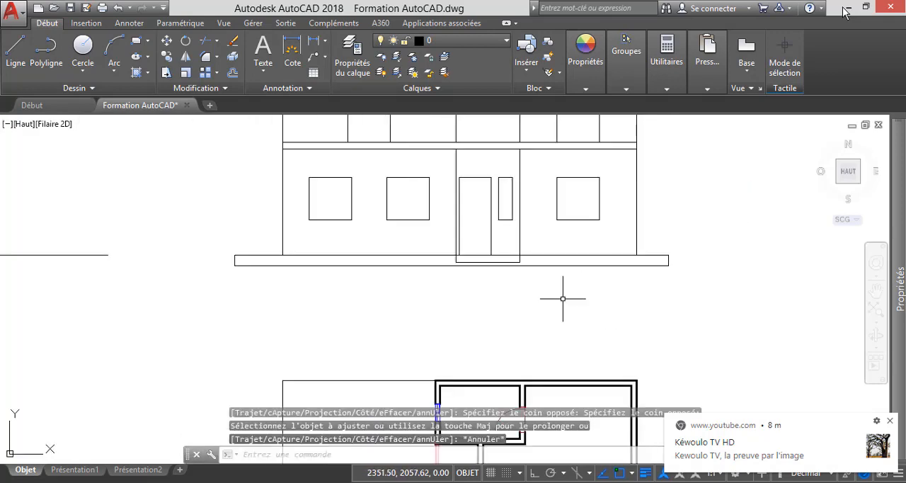
scroll(423, 322, down, 2)
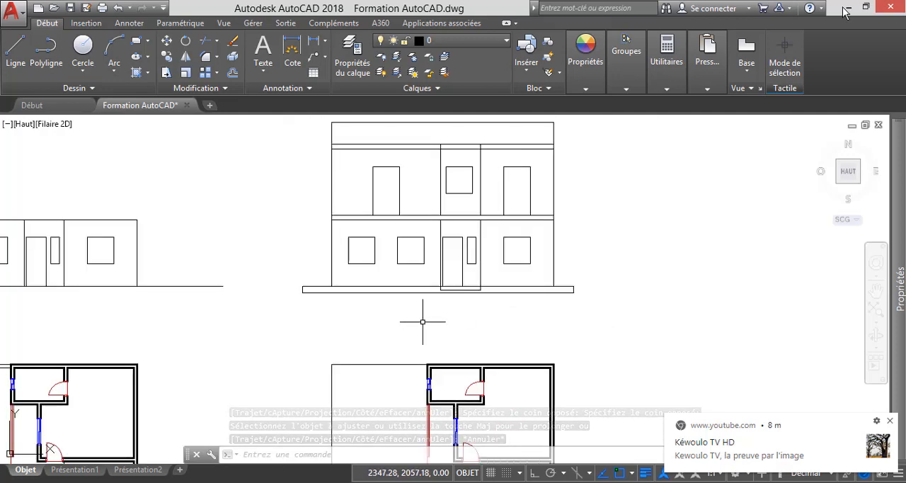
scroll(423, 321, down, 2)
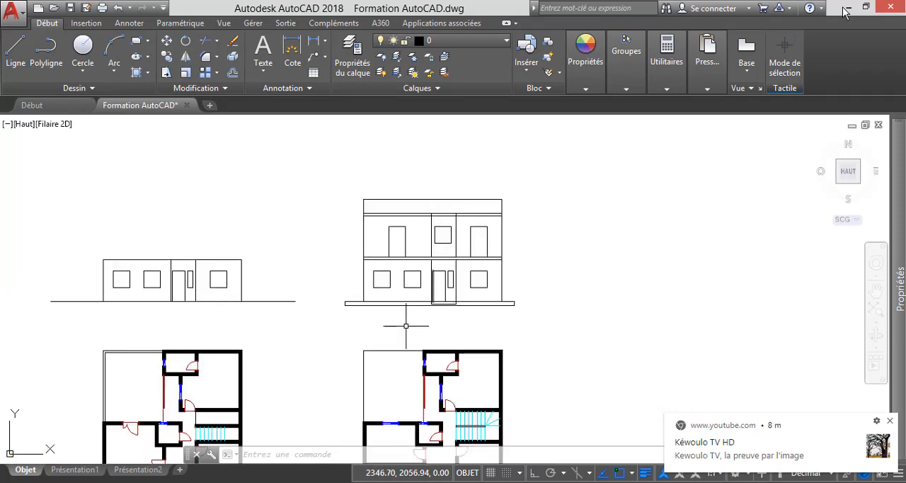
Delete the lower of the two horizontal slab lines between the ground floor and upper floor of the two-storey elevation.
scroll(380, 268, up, 4)
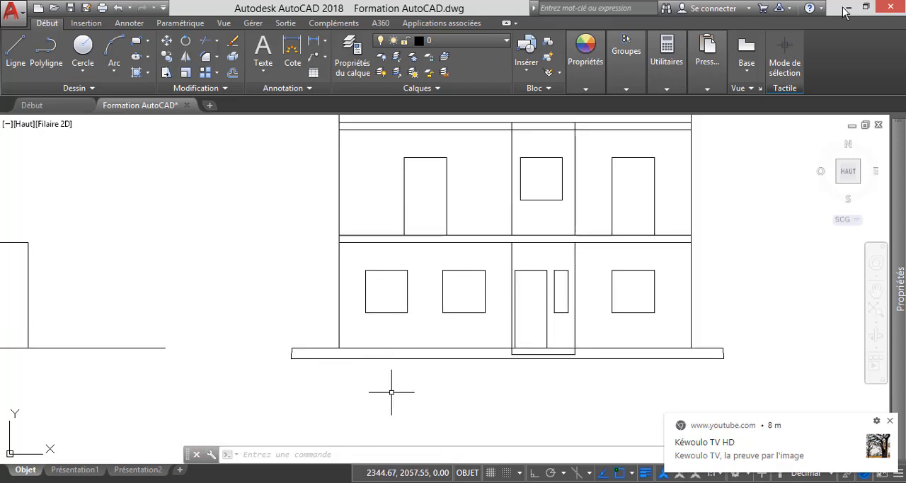
scroll(391, 392, down, 2)
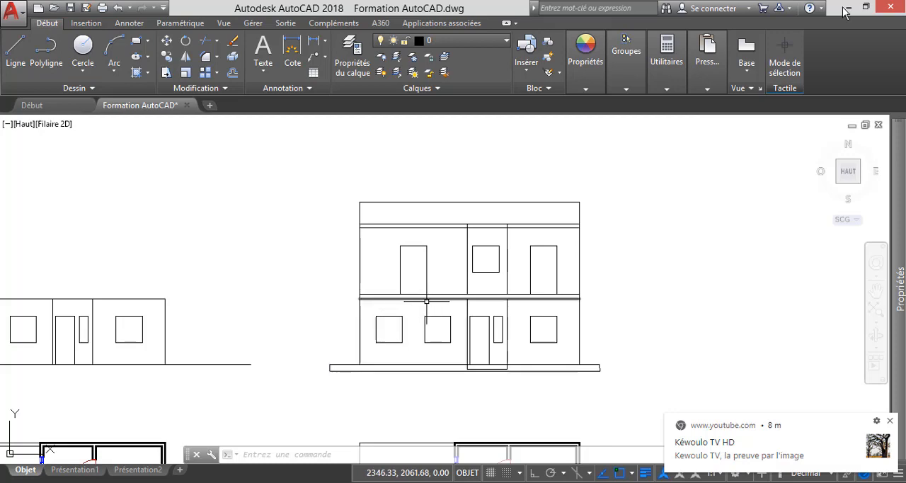
scroll(426, 301, up, 2)
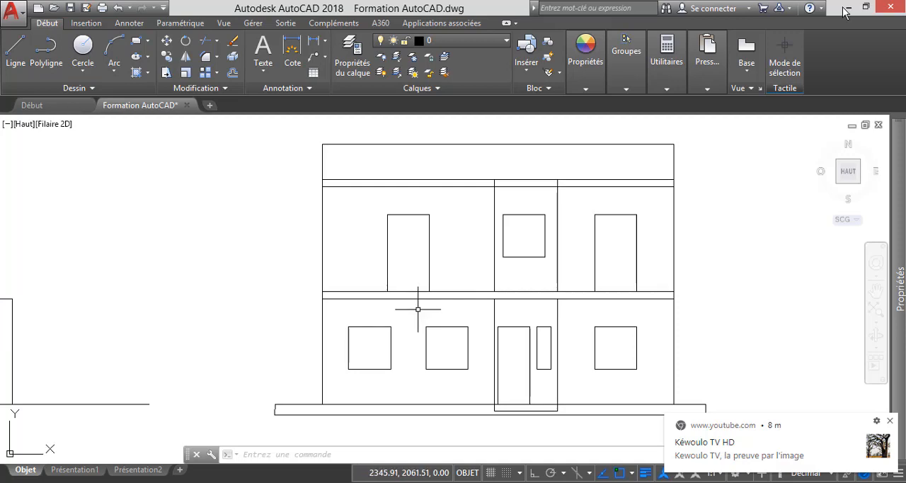
scroll(423, 312, up, 2)
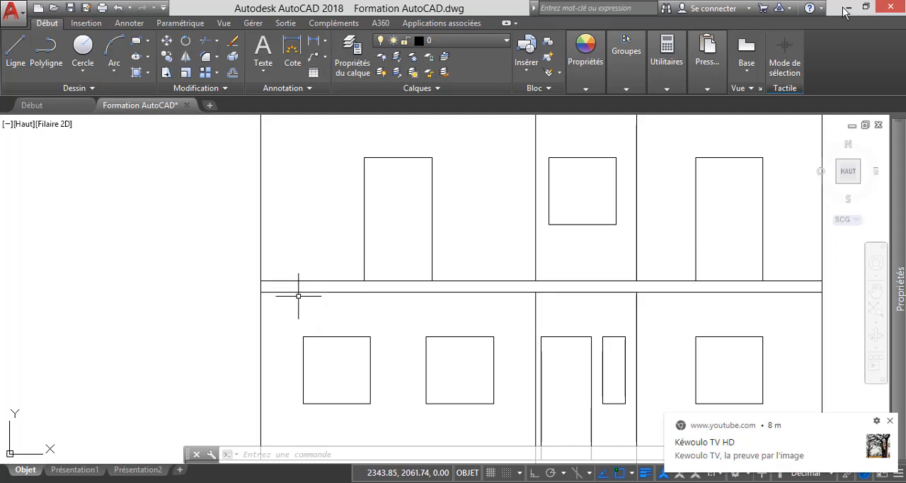
click(334, 291)
mouse_move(335, 291)
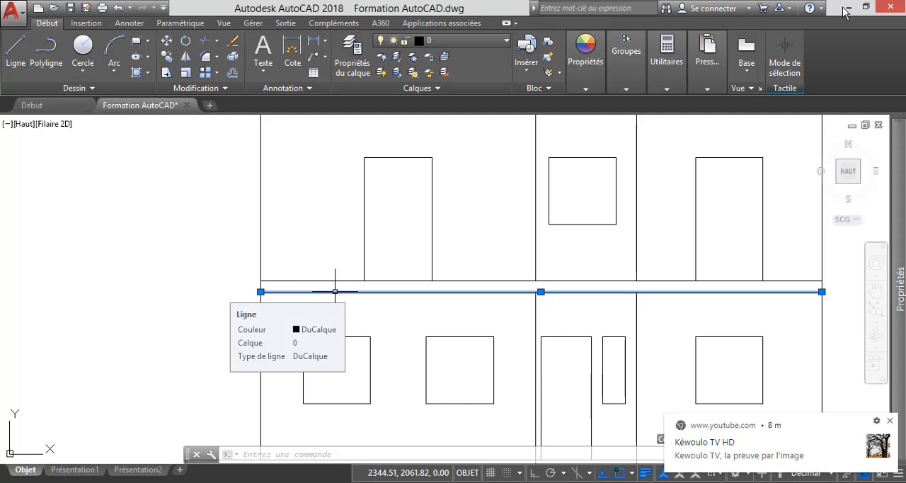
key(Delete)
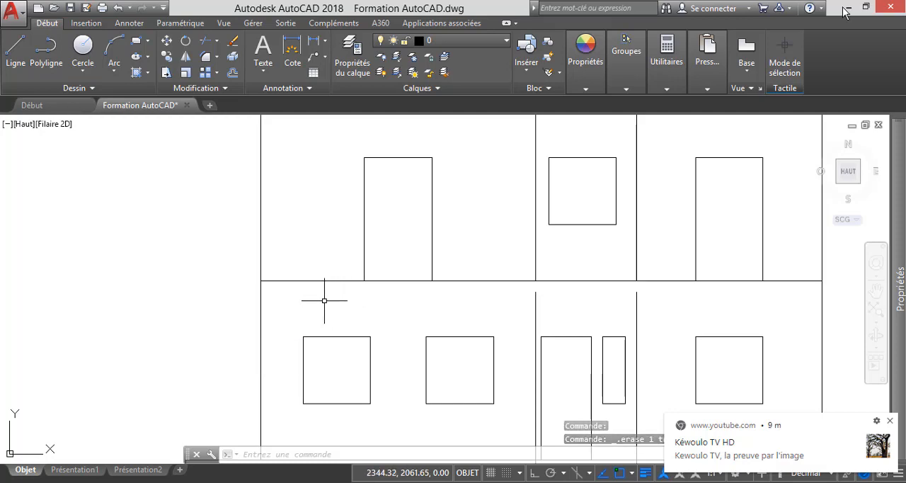
Extend the two ground-floor vertical lines flanking the entrance bay up to the remaining floor line.
scroll(425, 304, down, 4)
scroll(524, 306, up, 1)
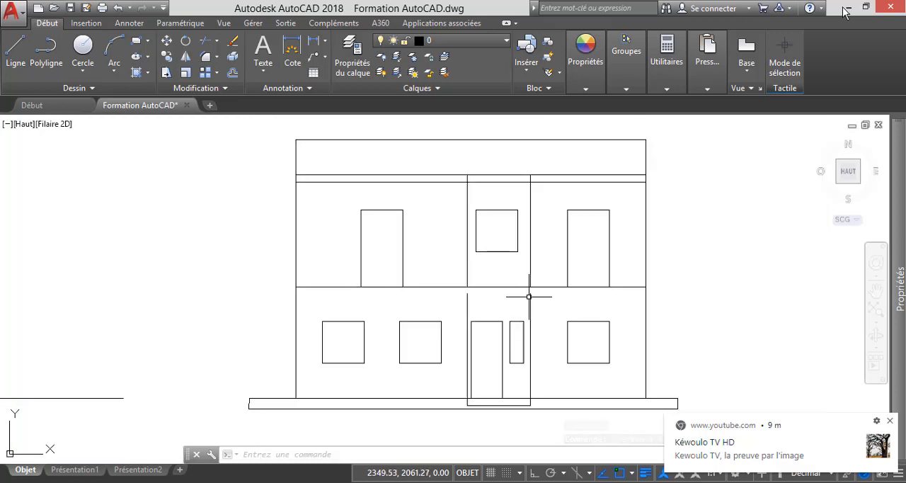
scroll(528, 297, up, 2)
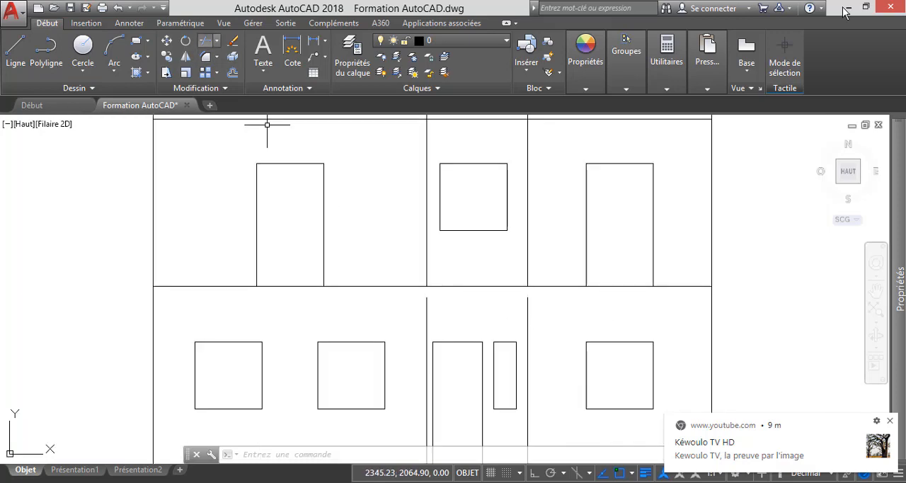
click(216, 40)
click(196, 90)
key(Return)
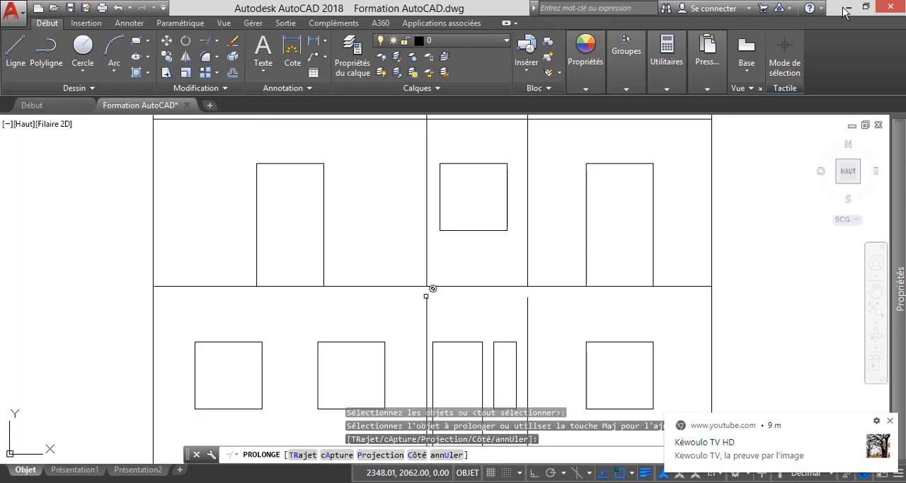
click(527, 304)
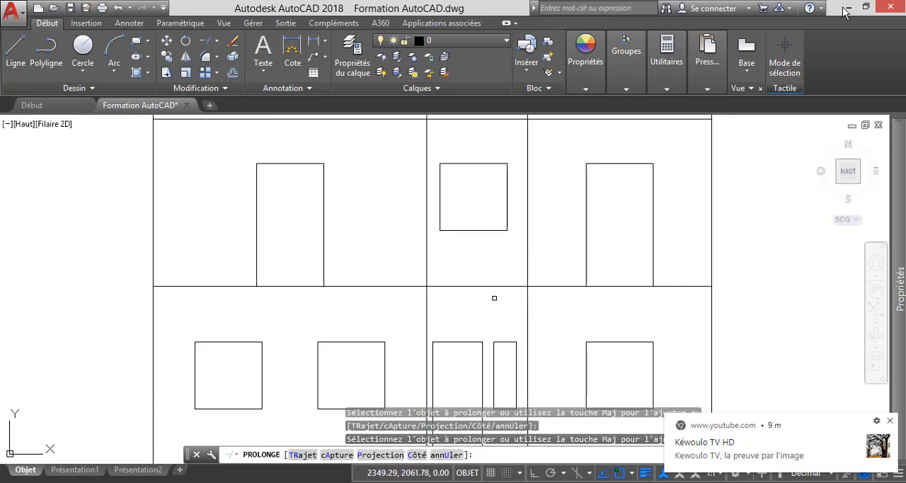
scroll(494, 298, down, 2)
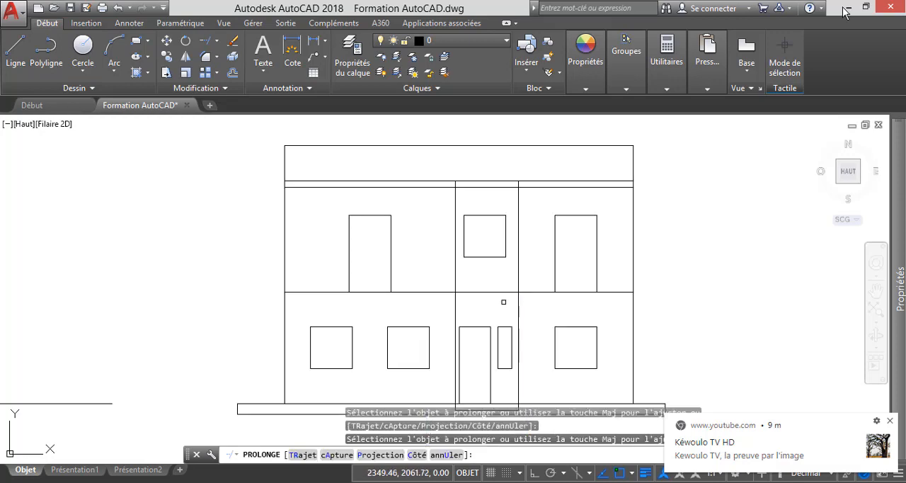
click(328, 291)
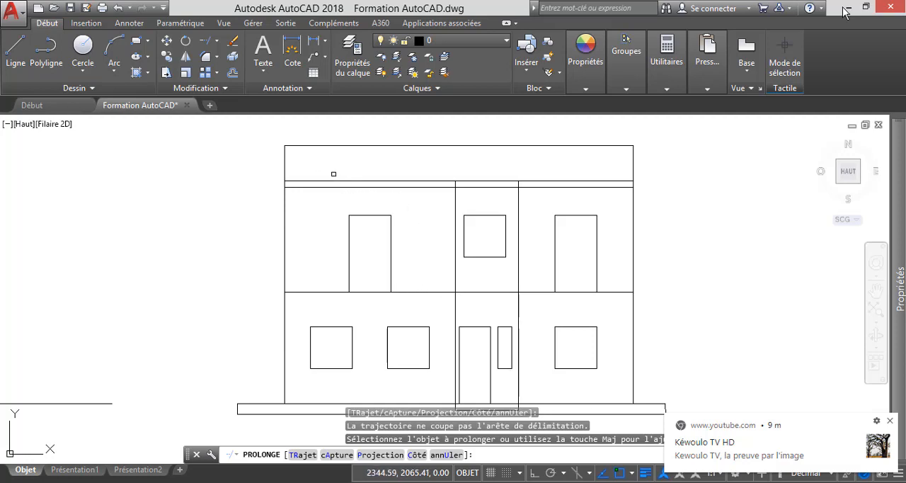
key(Escape)
Delete the lower of the two horizontal slab lines beneath the roof parapet.
click(348, 189)
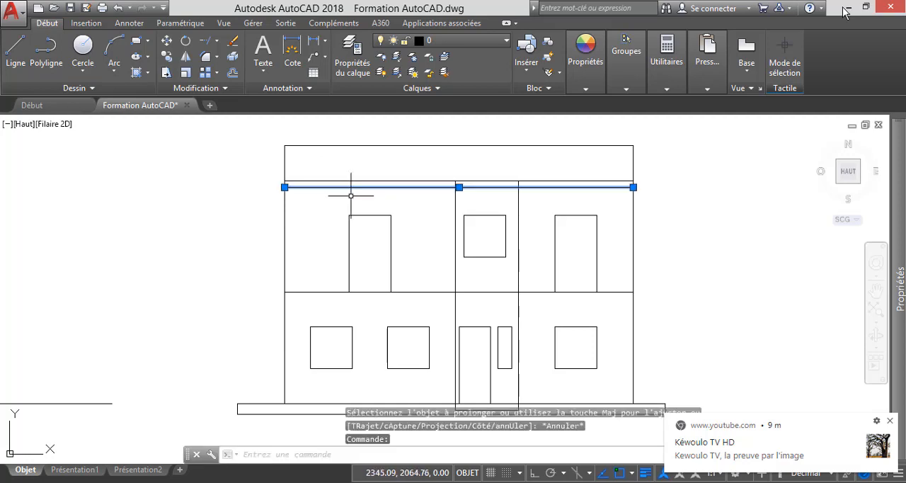
key(Delete)
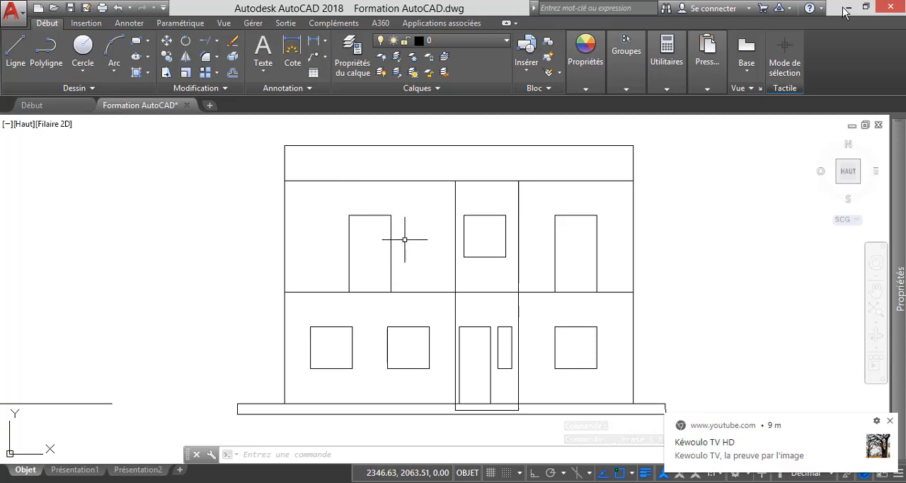
Draw a vertical line from the entrance step's lower-left corner down to the bottom line of the ground strip.
scroll(465, 420, up, 4)
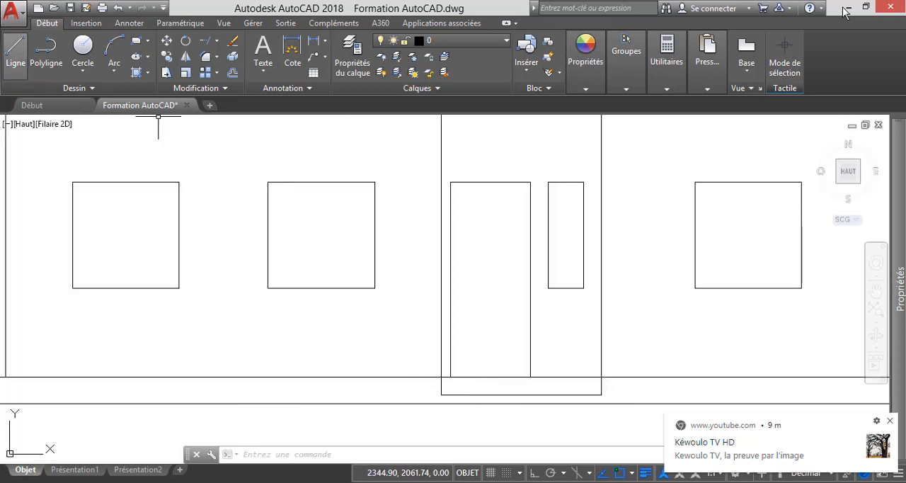
click(16, 48)
scroll(421, 421, up, 4)
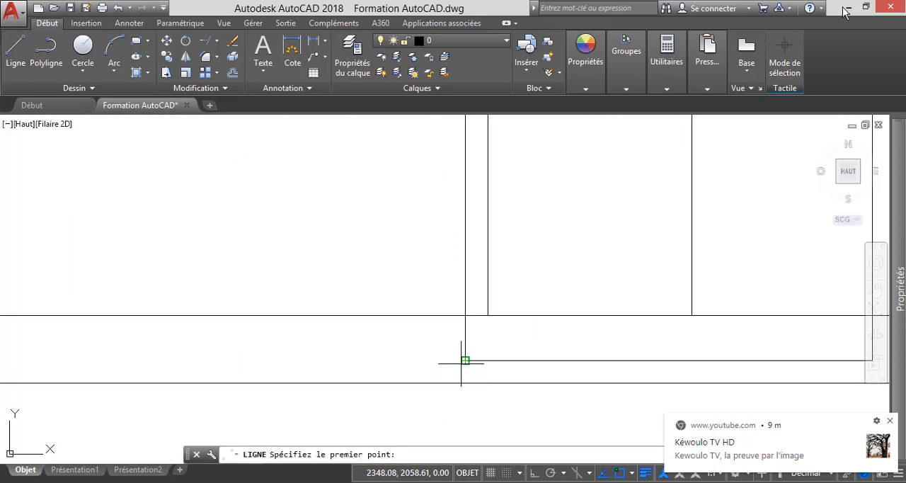
click(465, 383)
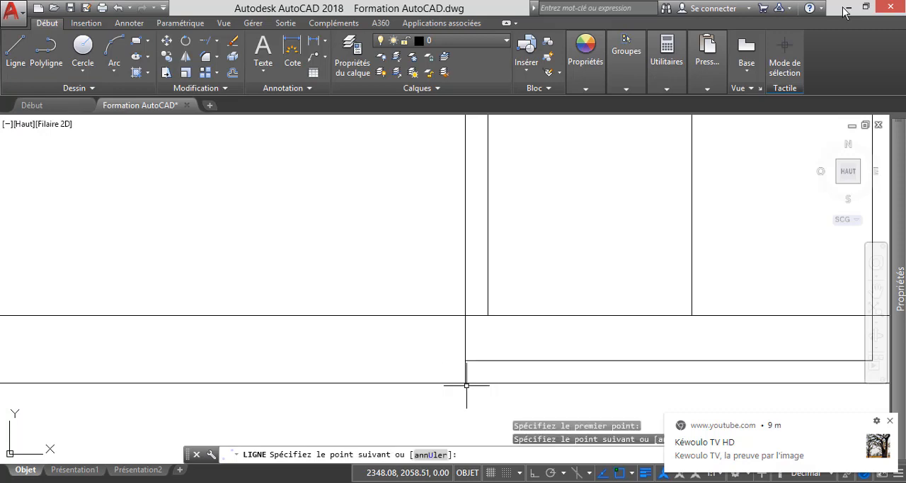
key(Escape)
Draw a vertical line from the entrance step's lower-right corner down to the bottom line of the ground strip.
click(16, 52)
scroll(107, 149, down, 4)
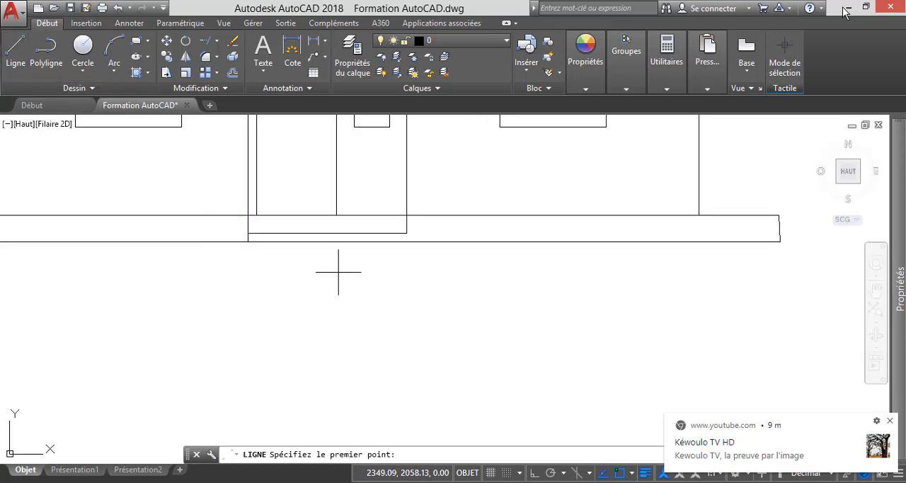
scroll(389, 237, up, 3)
click(440, 229)
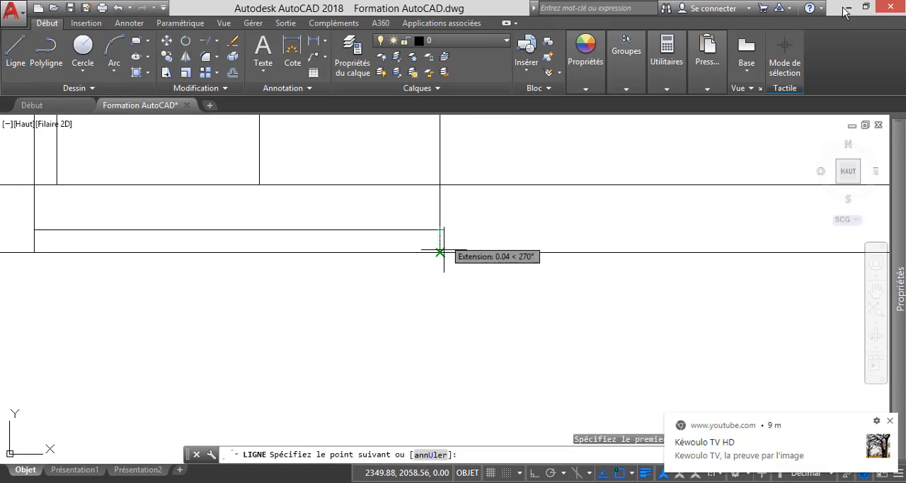
click(440, 252)
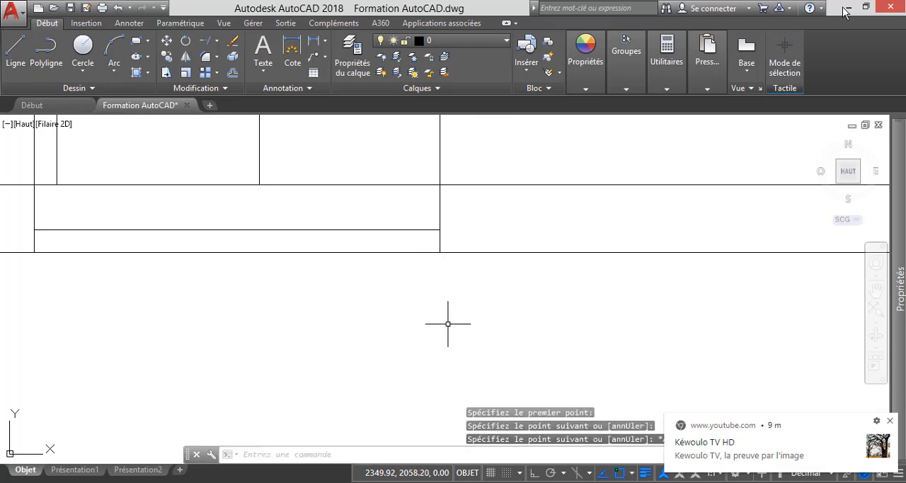
scroll(447, 332, down, 4)
key(Escape)
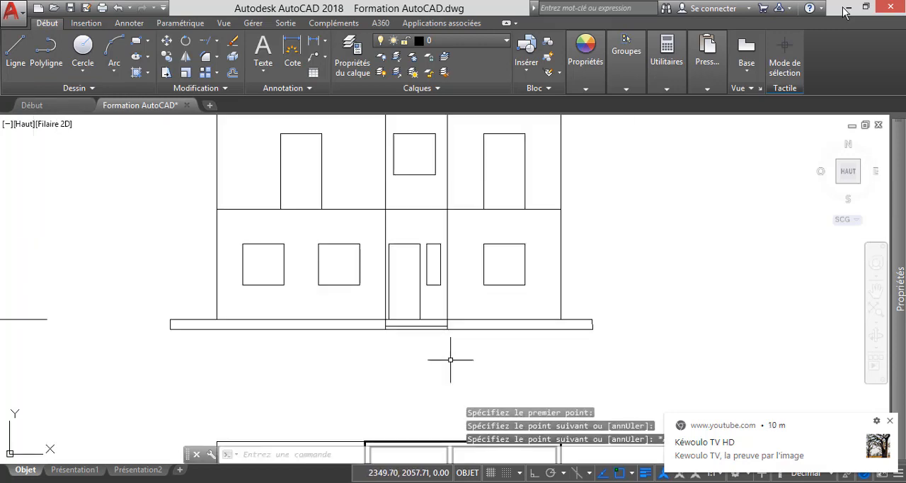
Offset all four edges of the leftmost ground-floor window inward by 0.02 to form its frame.
scroll(493, 355, down, 2)
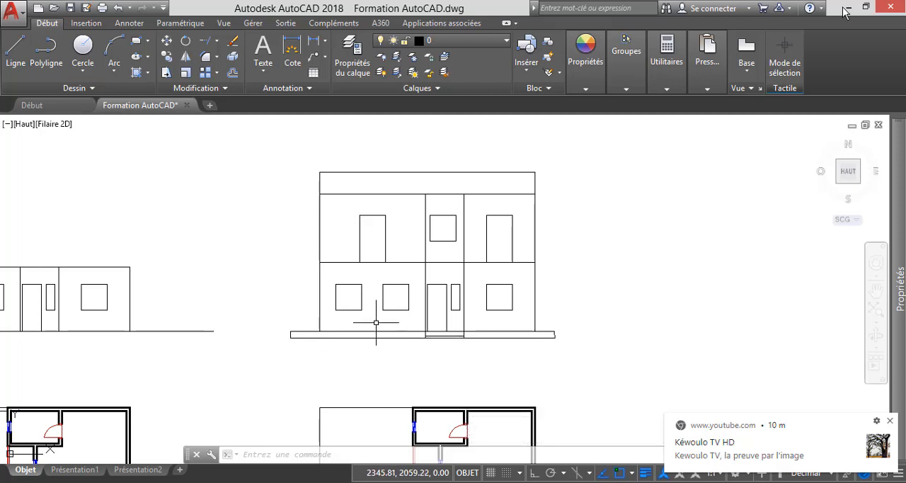
scroll(349, 317, up, 4)
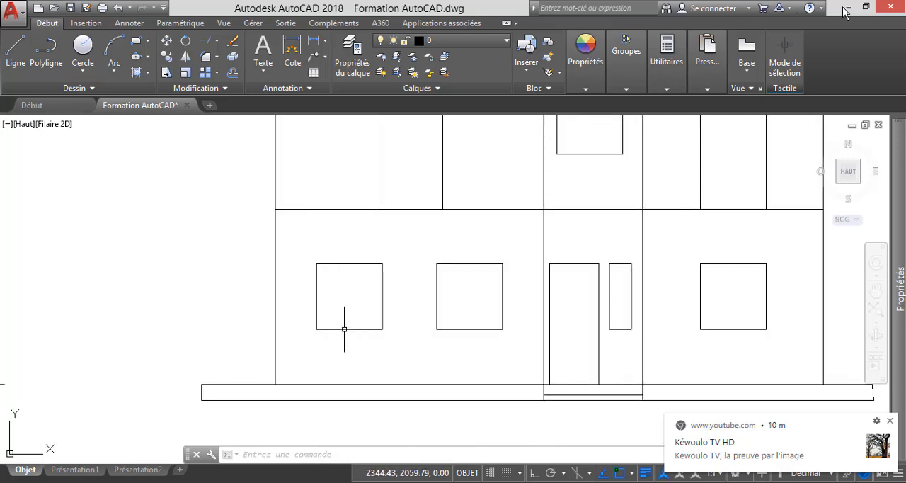
scroll(345, 328, up, 2)
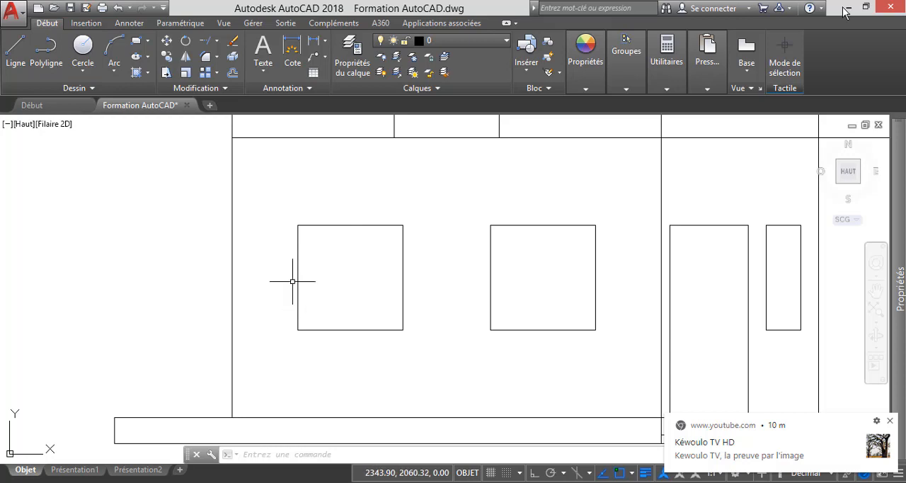
click(232, 72)
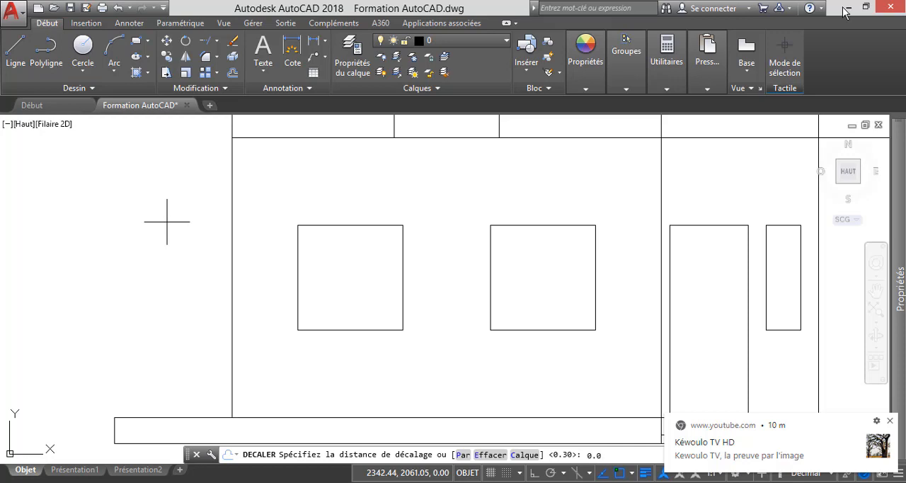
key(Return)
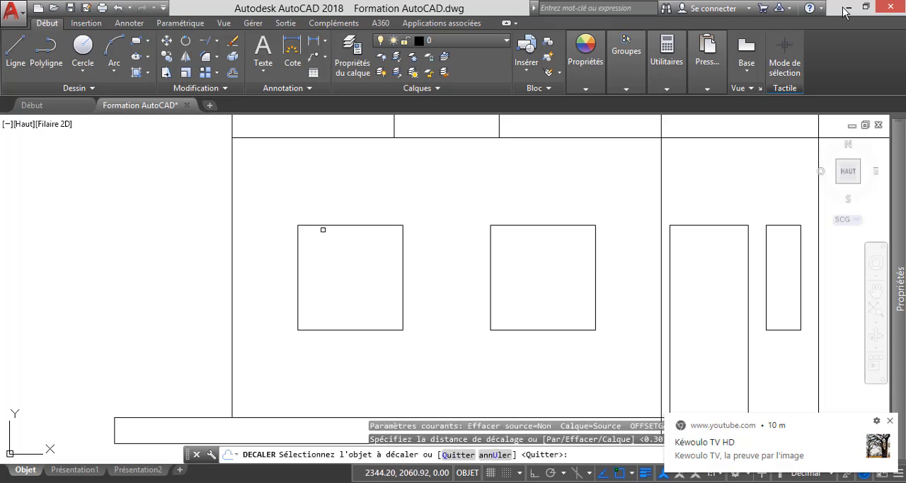
click(326, 226)
click(328, 262)
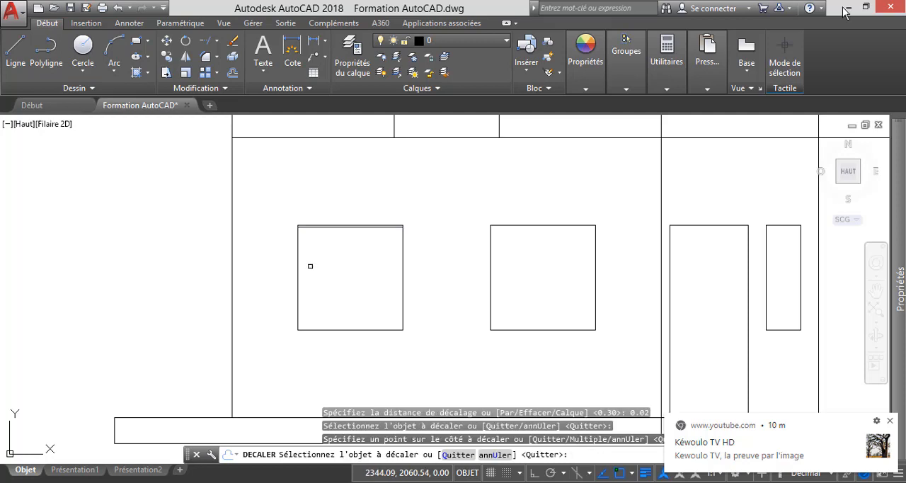
click(299, 269)
click(348, 270)
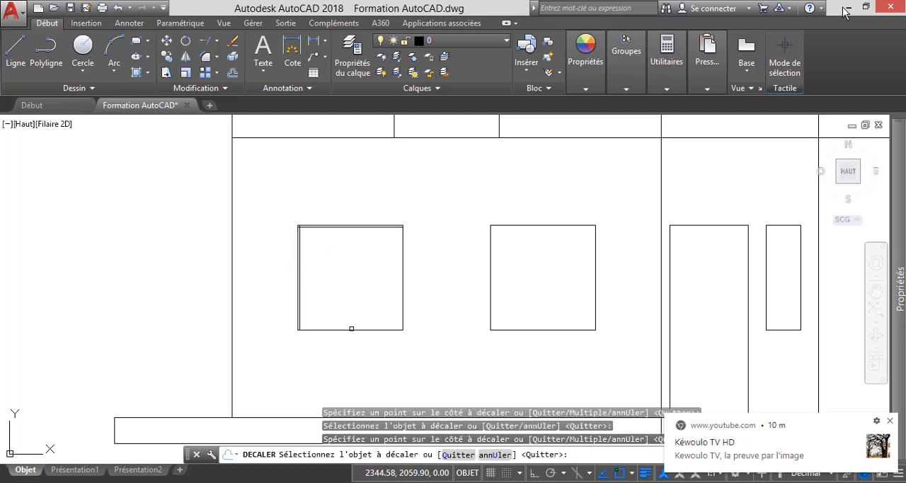
click(350, 330)
click(379, 295)
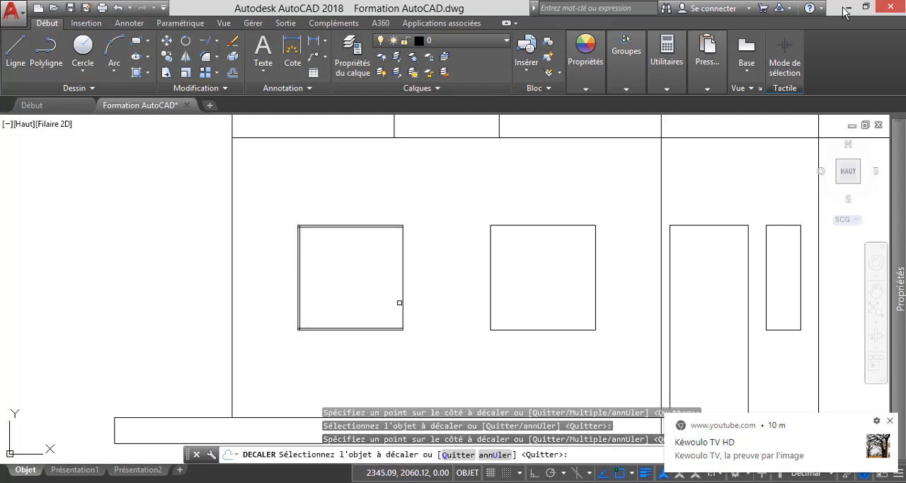
click(402, 303)
click(352, 268)
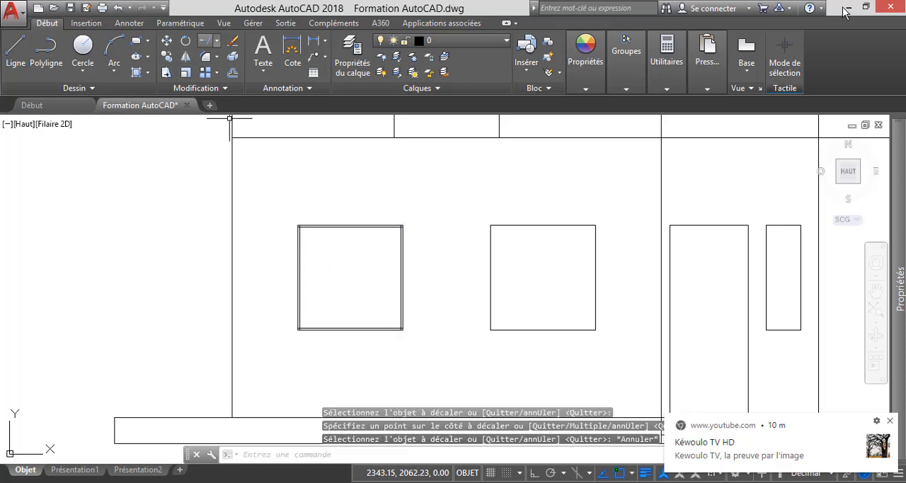
click(205, 40)
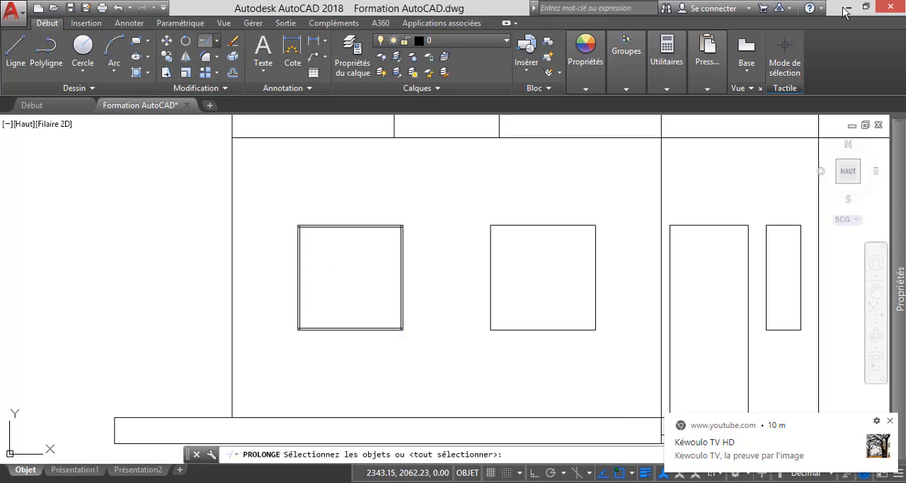
click(216, 41)
click(194, 62)
scroll(283, 234, up, 5)
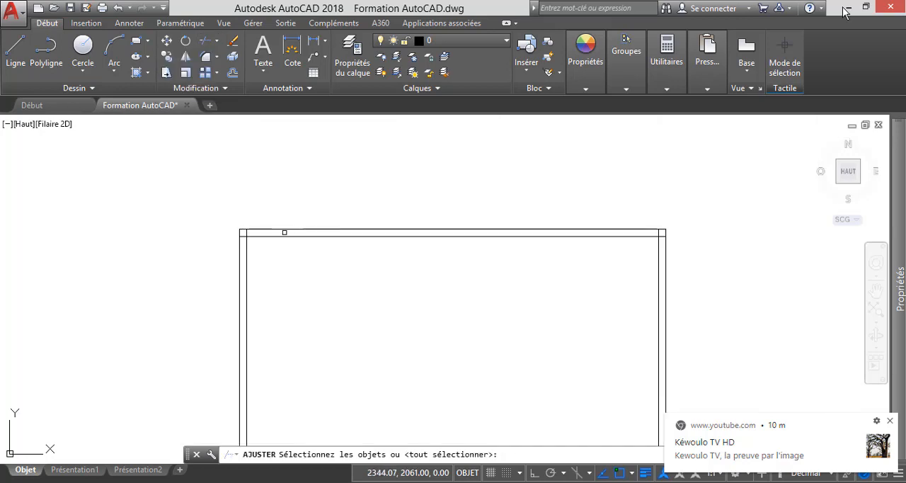
click(228, 223)
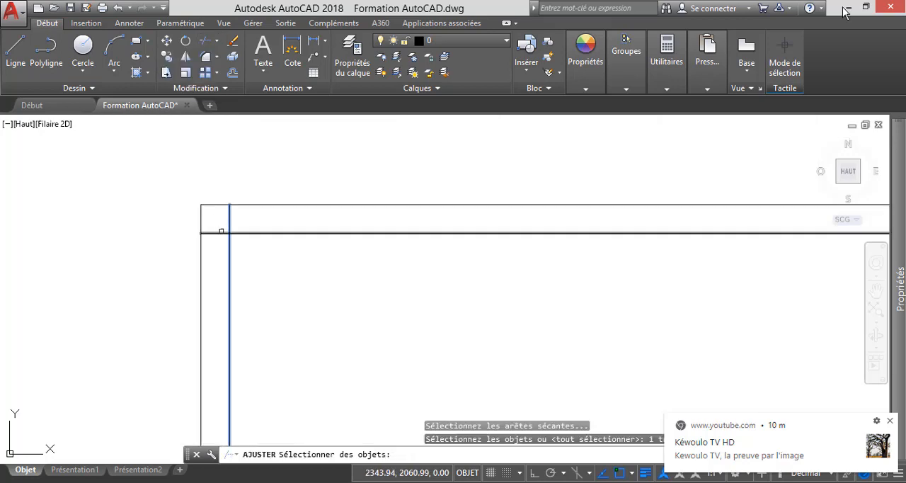
key(Escape)
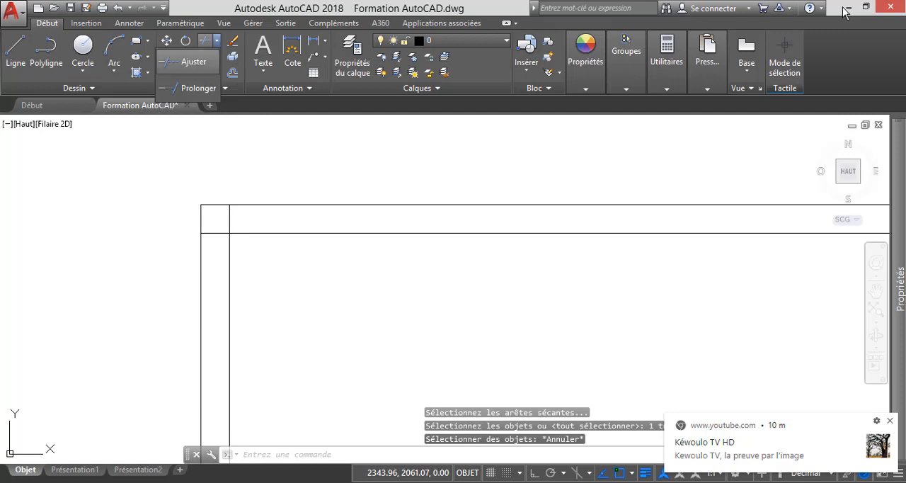
Trim the overlapping frame line ends at the upper-left and upper-right corners of the leftmost ground-floor window.
key(Return)
key(Return)
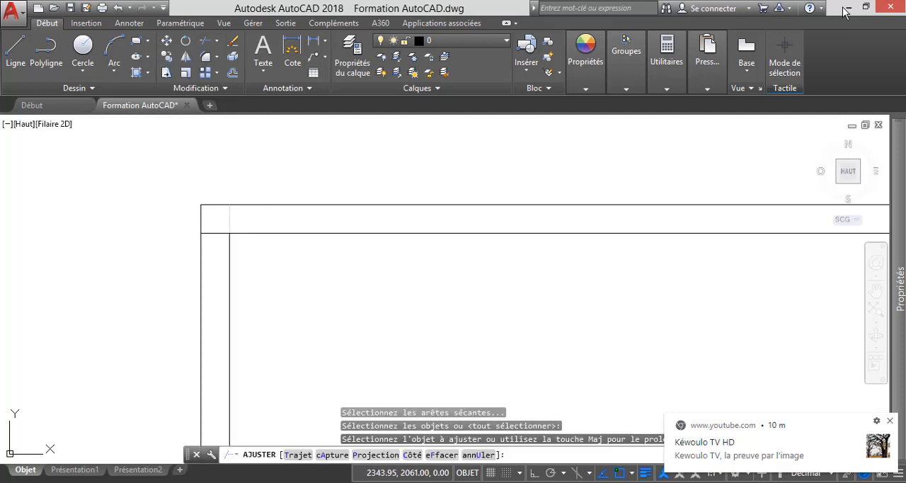
scroll(345, 228, down, 5)
scroll(513, 215, up, 5)
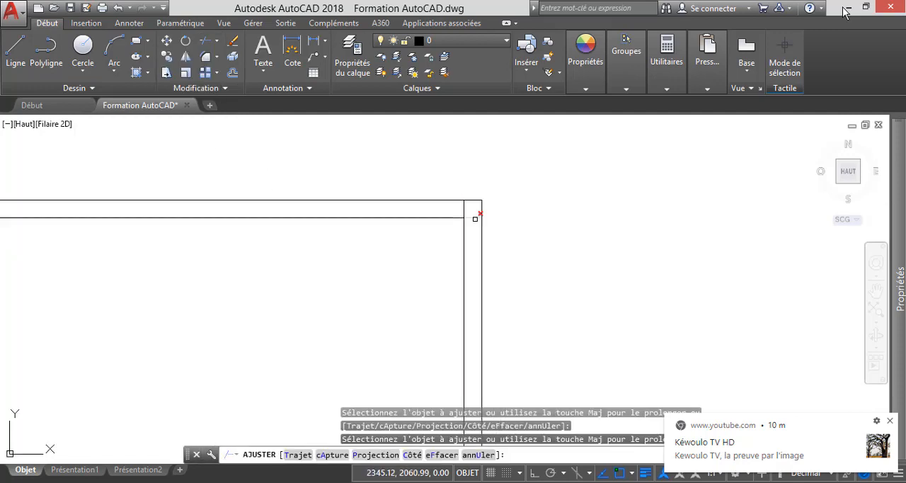
scroll(475, 221, up, 4)
click(475, 223)
click(472, 201)
click(453, 193)
click(421, 187)
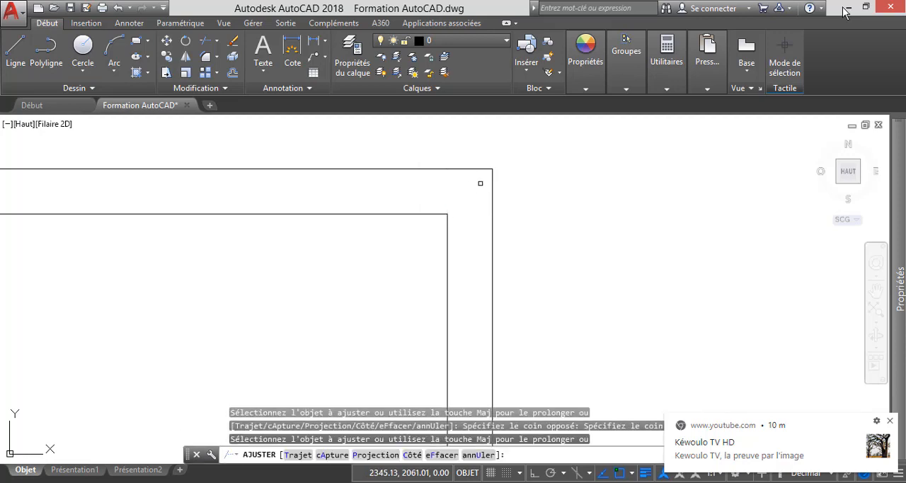
Trim the overlapping inner frame line ends at the lower-right corner of the leftmost ground-floor window.
scroll(471, 312, down, 6)
scroll(479, 327, up, 6)
scroll(530, 346, up, 6)
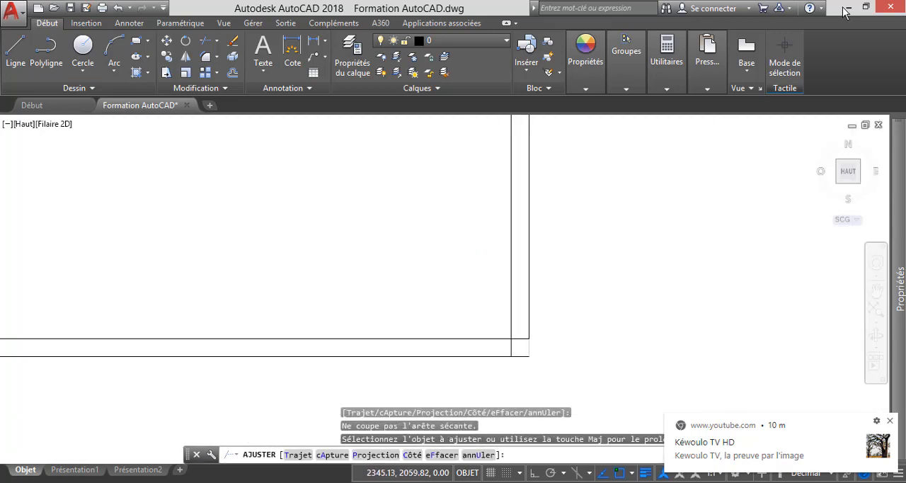
click(512, 342)
click(502, 301)
click(497, 347)
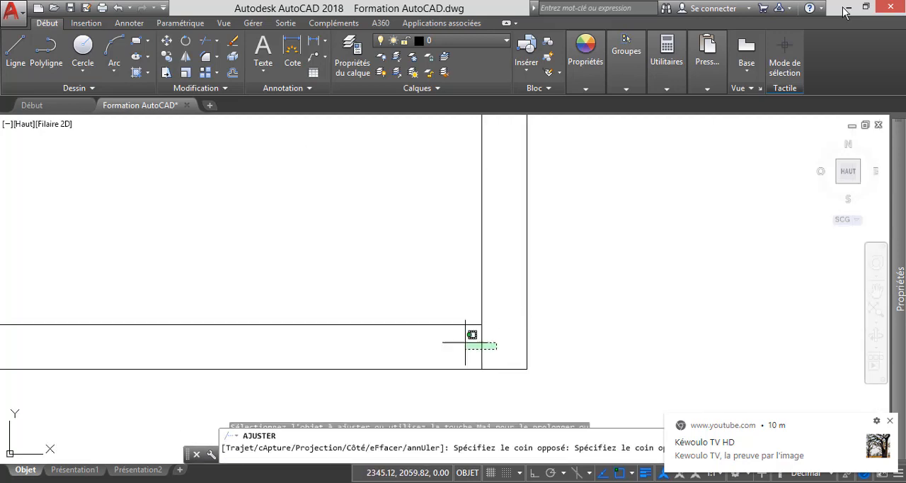
click(470, 332)
Trim the overlapping inner frame line ends at the window's lower-left corner to finish the frame.
scroll(459, 324, down, 5)
scroll(360, 321, down, 2)
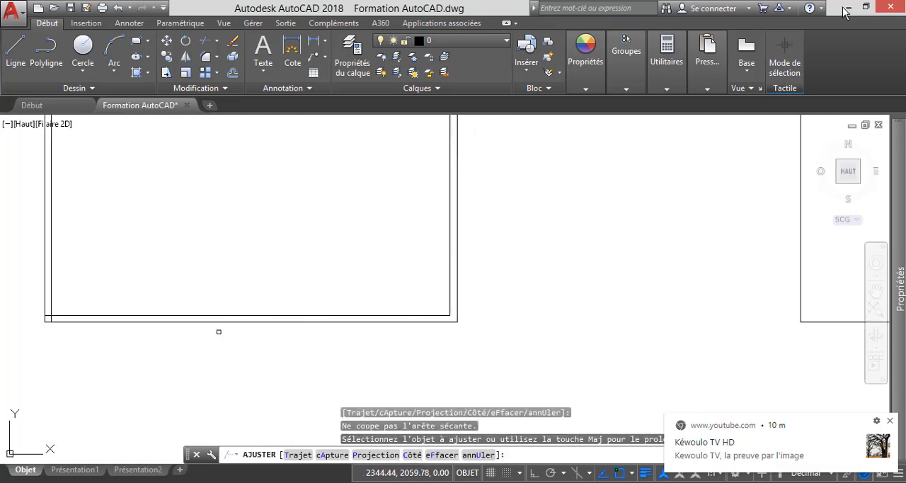
scroll(40, 320, up, 7)
scroll(79, 321, up, 5)
click(340, 369)
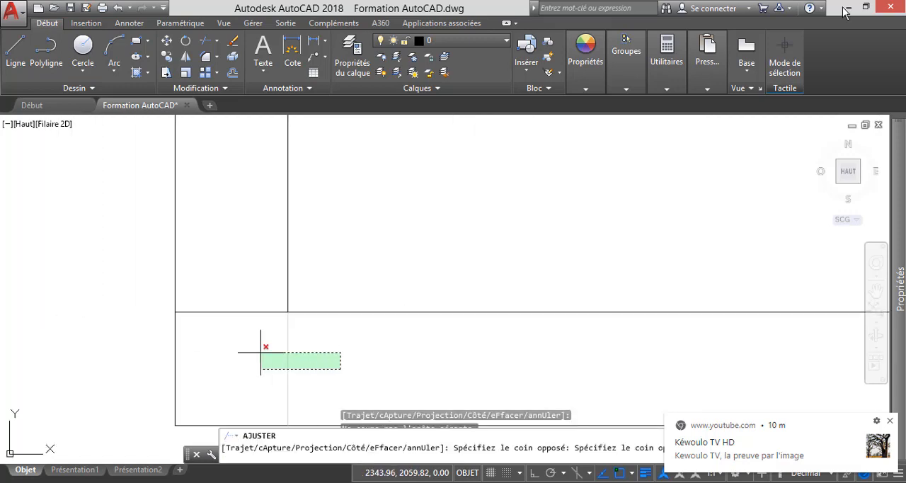
click(253, 350)
click(254, 350)
click(229, 285)
scroll(305, 339, down, 8)
click(307, 340)
scroll(310, 340, down, 8)
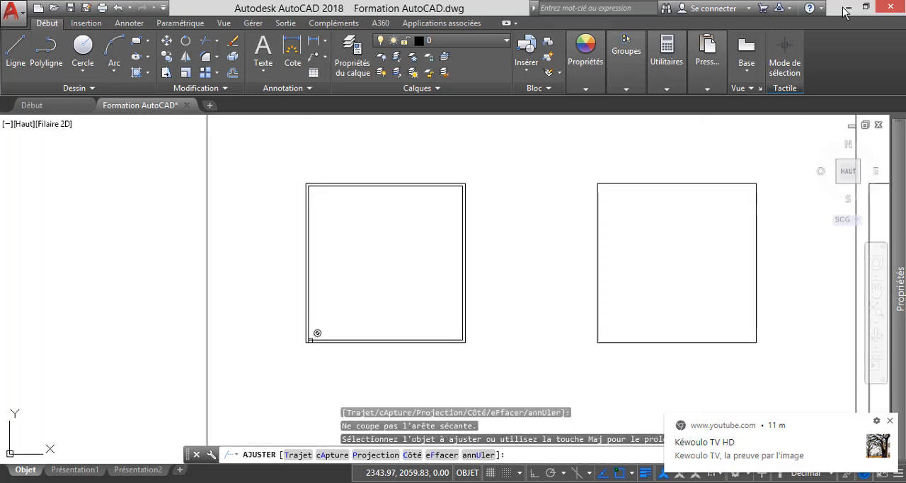
scroll(339, 296, up, 5)
scroll(552, 277, down, 3)
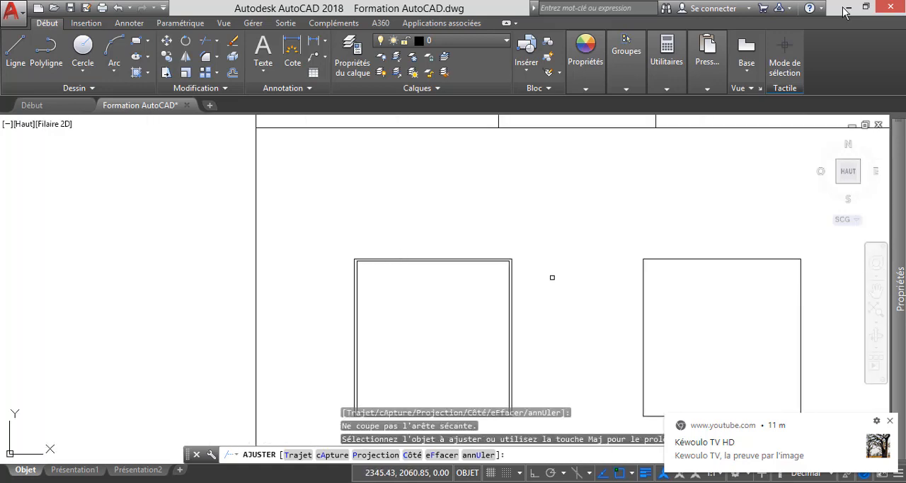
scroll(510, 262, up, 3)
scroll(506, 251, down, 5)
key(Escape)
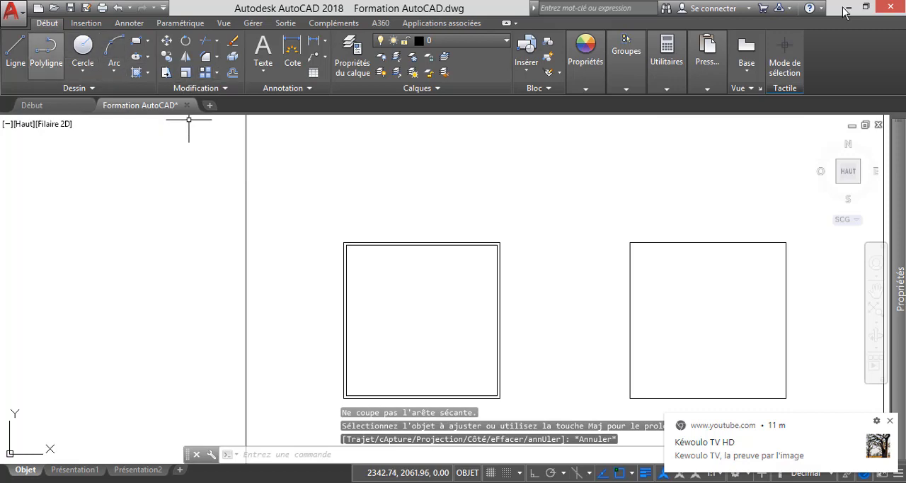
Draw a vertical centre line from the midpoint of the window's inner top edge down to its inner bottom edge.
click(15, 50)
scroll(417, 233, up, 5)
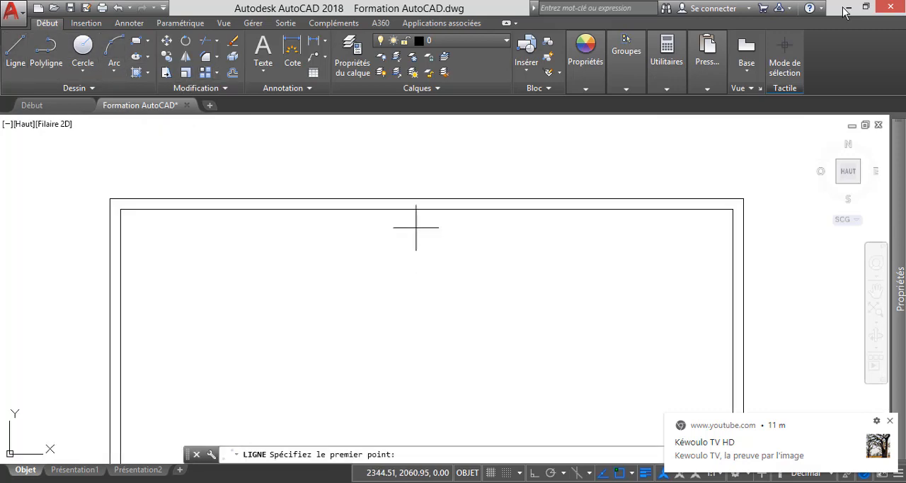
click(426, 209)
scroll(425, 209, down, 5)
scroll(424, 372, up, 5)
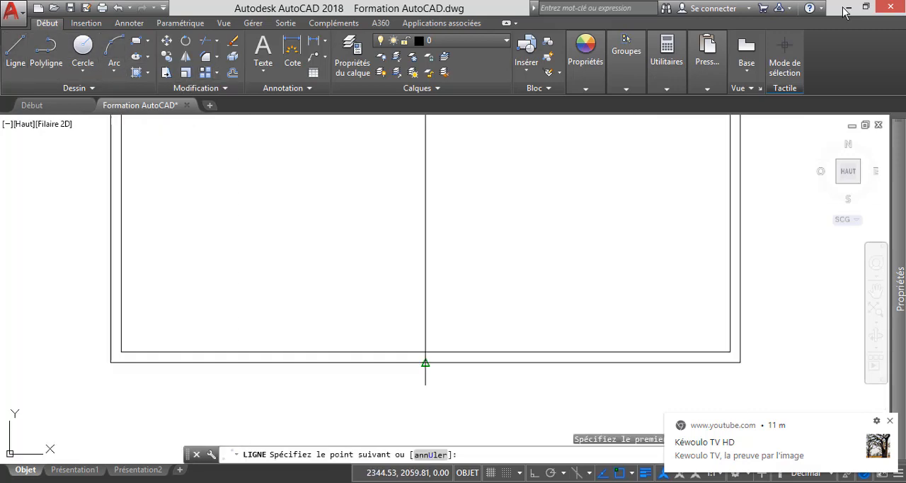
click(424, 353)
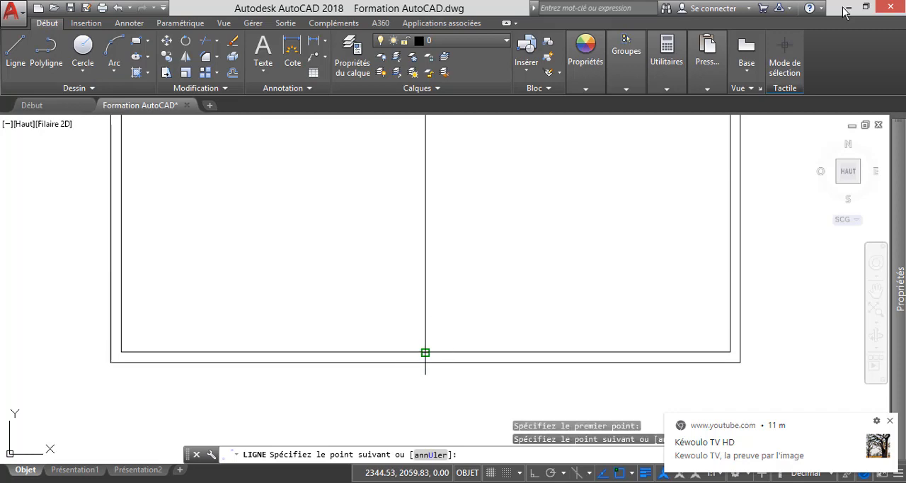
key(Escape)
scroll(429, 360, down, 5)
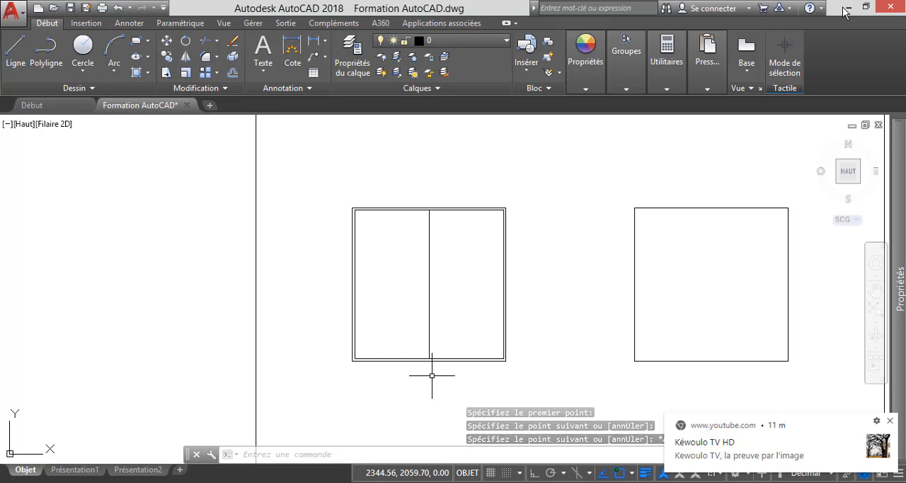
key(Escape)
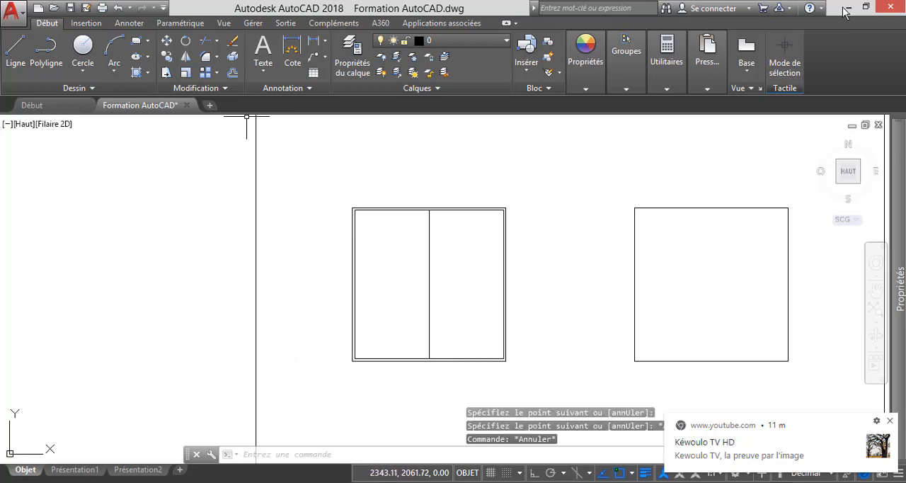
Offset the window's vertical centre line by 0.01 to both sides.
click(232, 73)
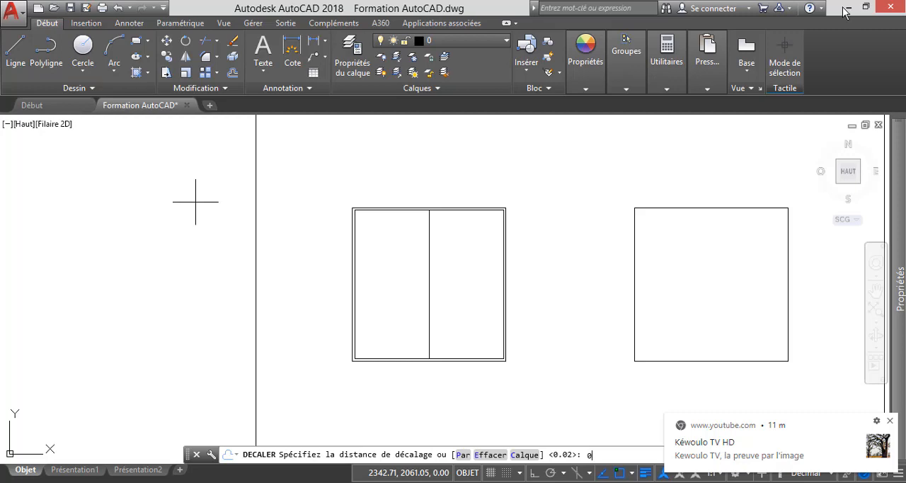
text(0.01)
key(Return)
scroll(410, 278, up, 2)
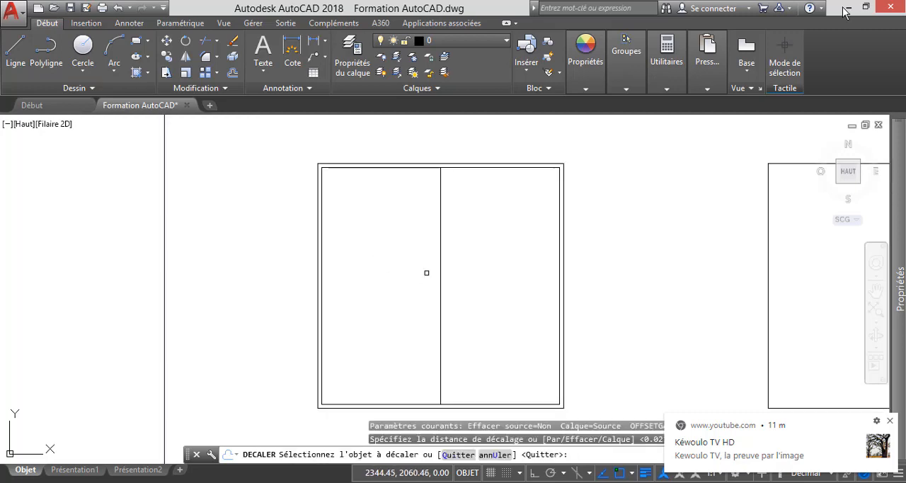
click(439, 271)
click(352, 266)
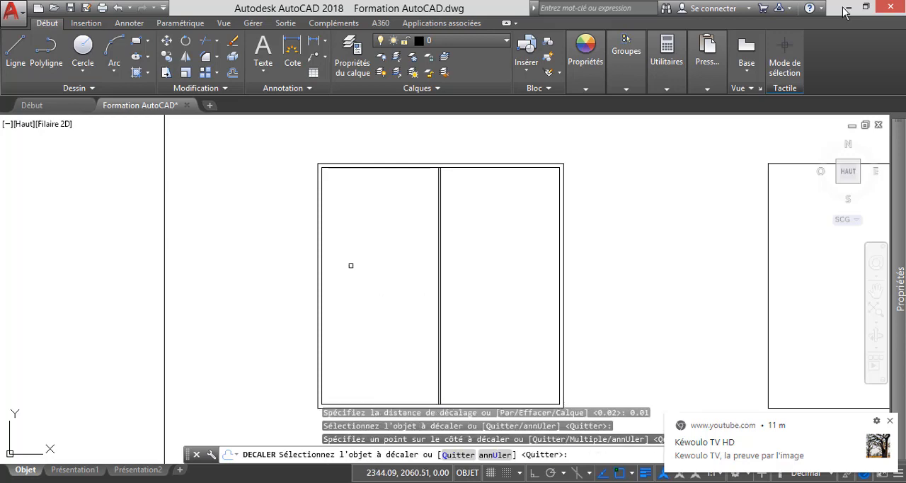
scroll(441, 292, up, 4)
click(426, 283)
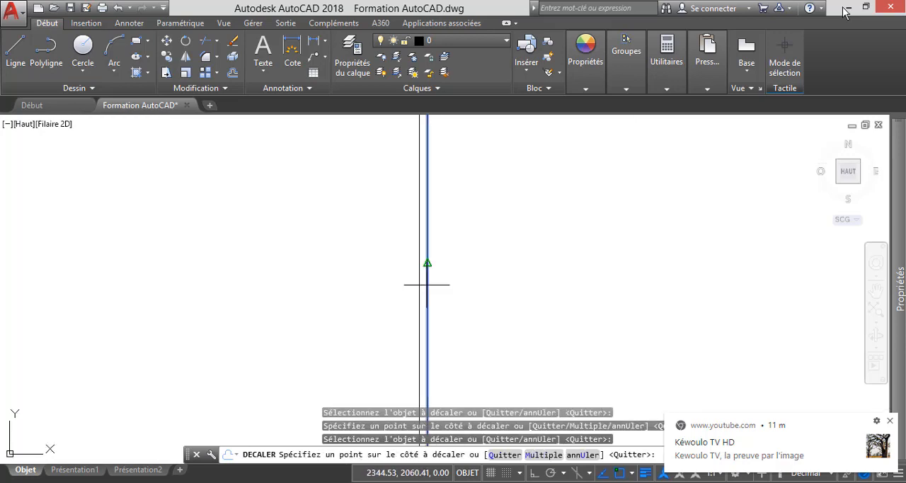
click(463, 258)
scroll(464, 258, down, 5)
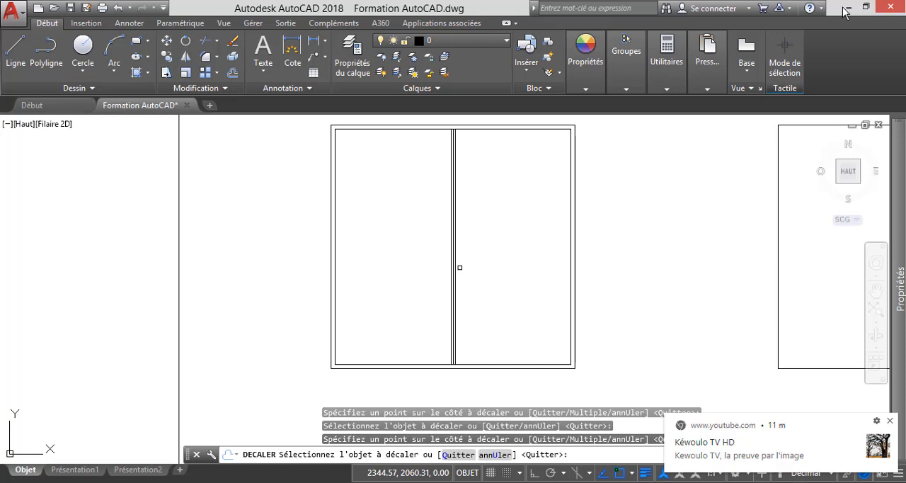
key(Escape)
Examine the three central vertical lines where they meet the window frame's top and bottom edges.
scroll(451, 124, up, 2)
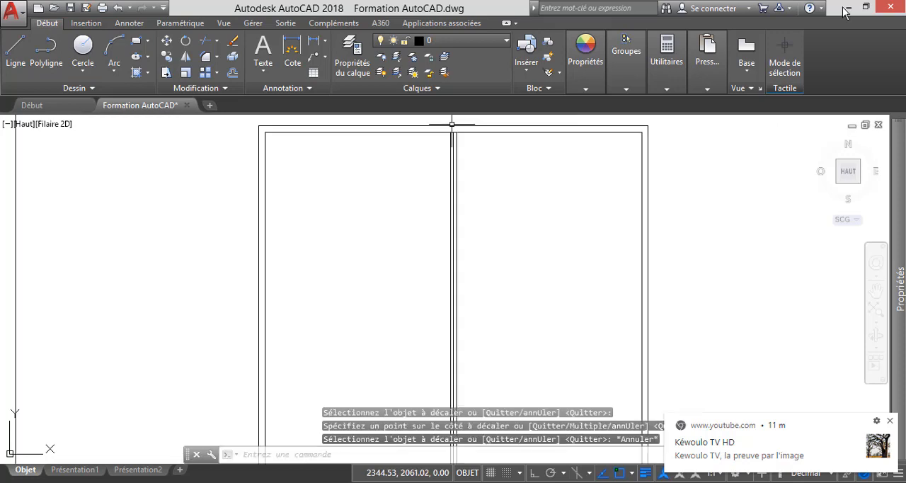
scroll(452, 124, up, 2)
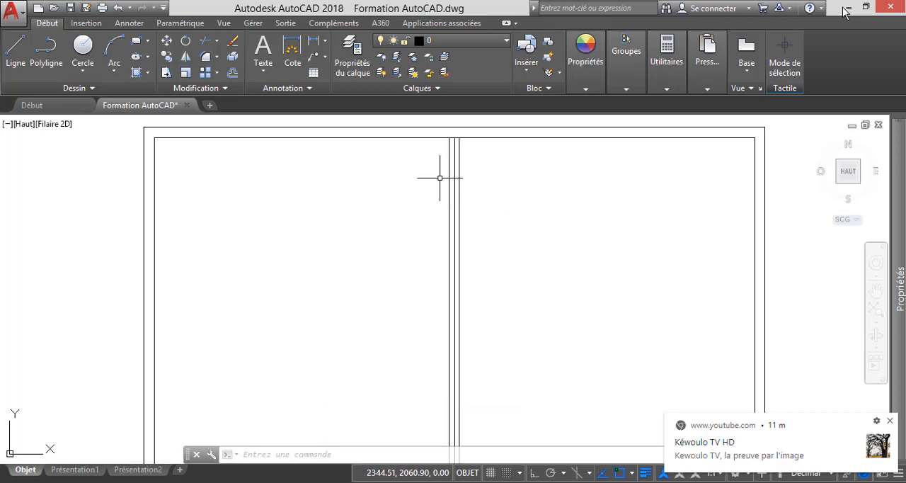
scroll(458, 157, up, 5)
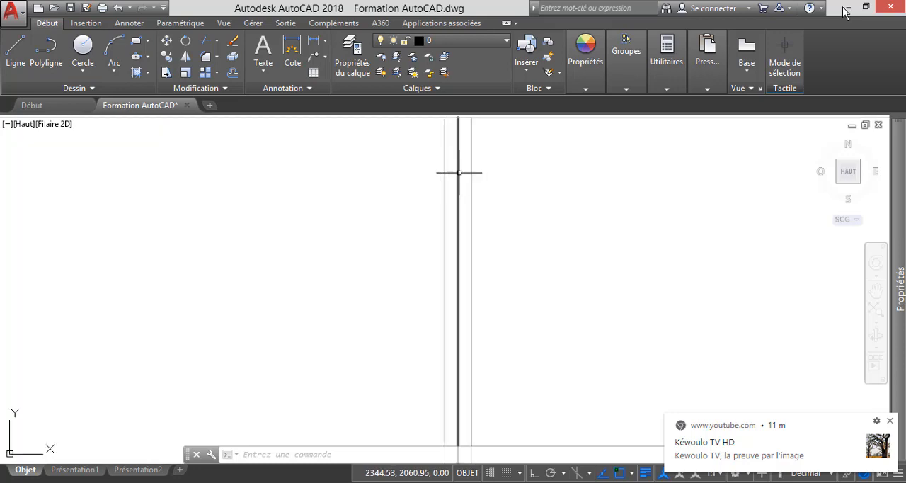
scroll(461, 190, down, 5)
scroll(461, 166, up, 5)
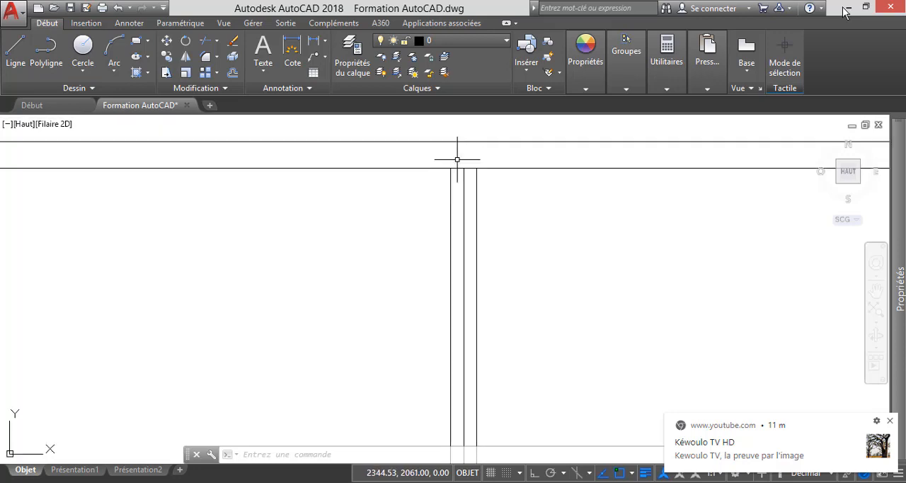
scroll(464, 177, down, 3)
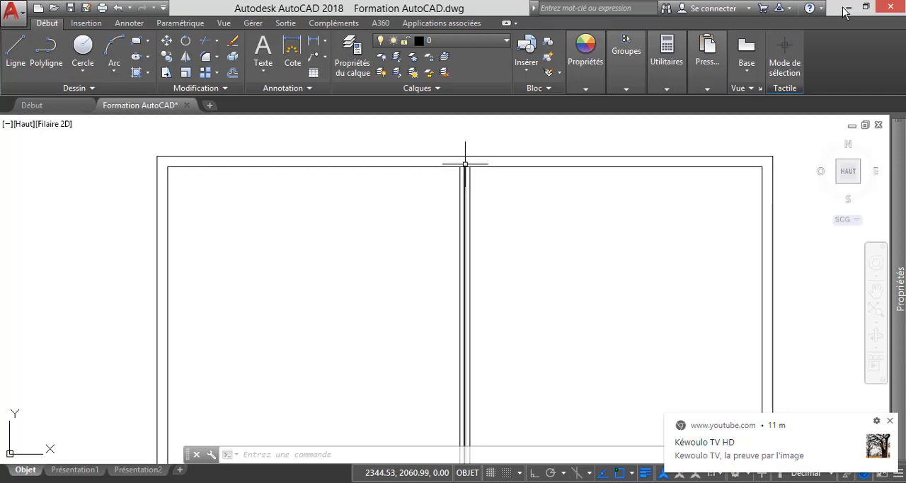
scroll(469, 157, down, 6)
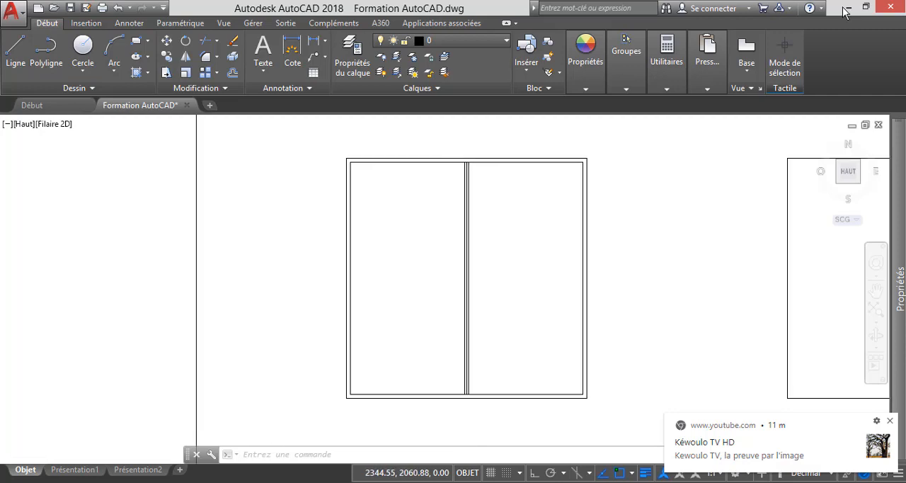
scroll(459, 281, up, 6)
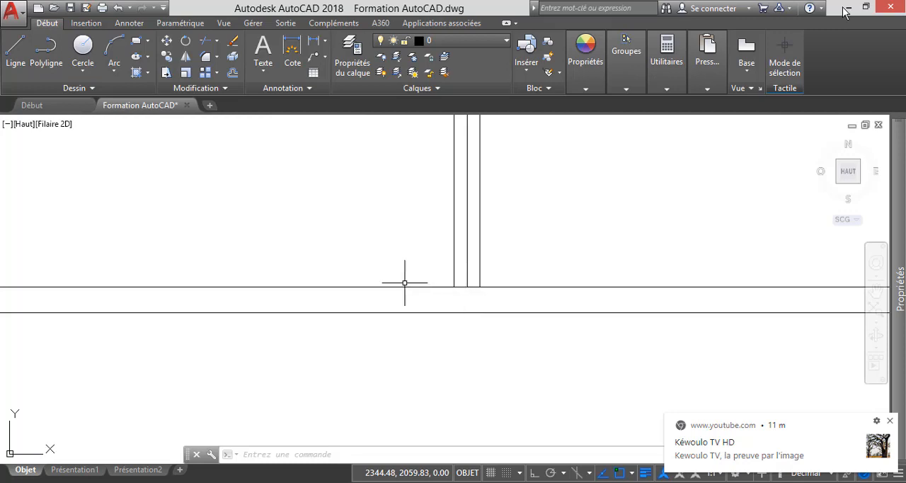
scroll(404, 283, down, 5)
scroll(423, 284, down, 2)
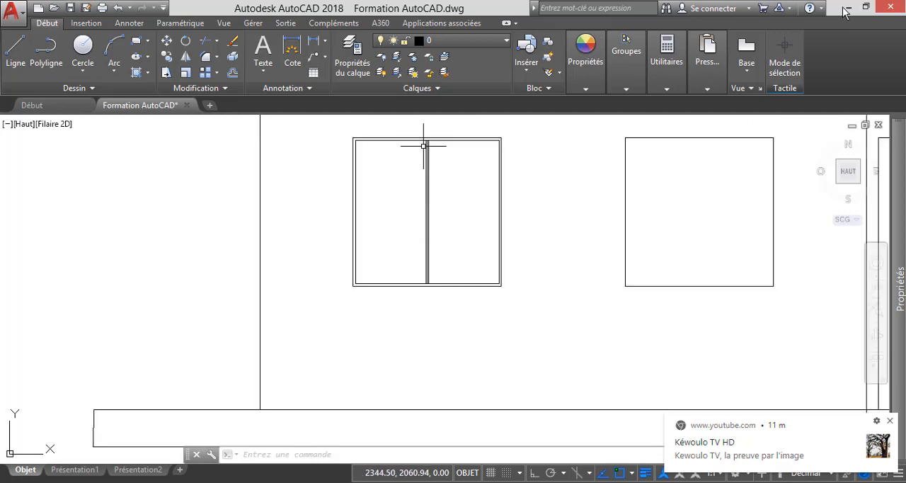
Offset the window's vertical centre line by 0.02 to both sides.
scroll(427, 131, up, 5)
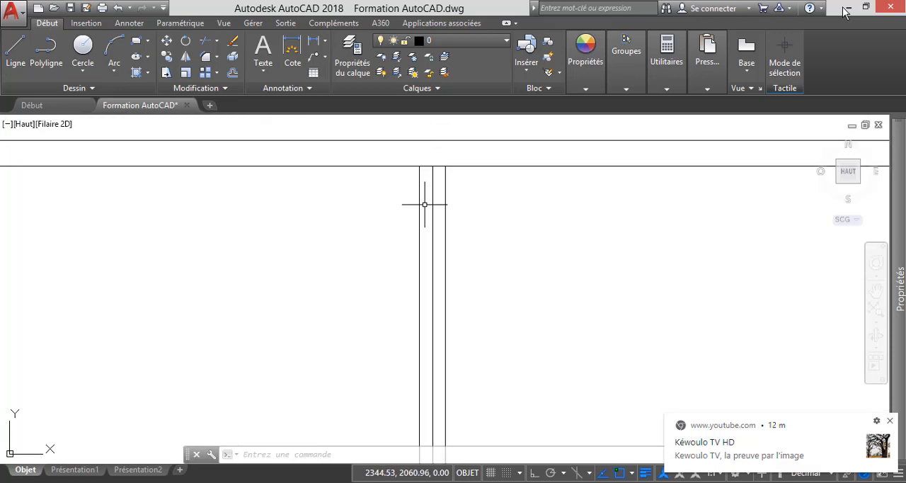
click(232, 72)
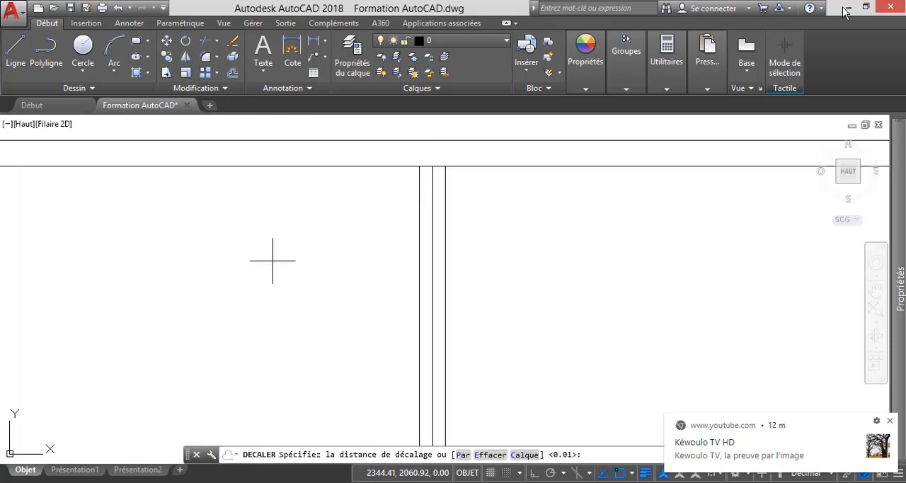
text(0.05)
key(Return)
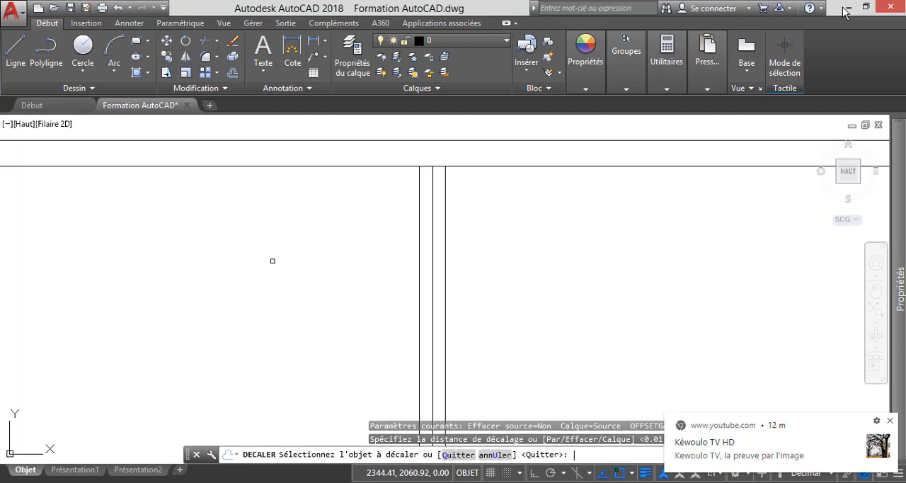
click(421, 237)
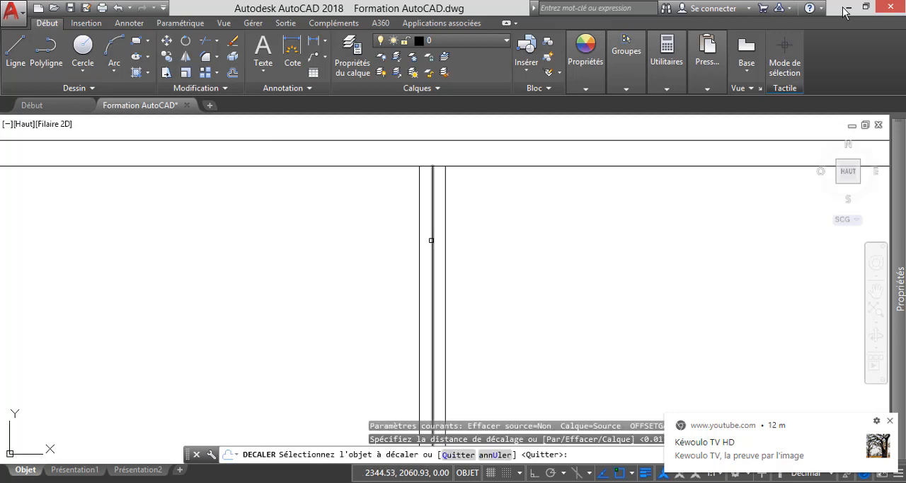
click(344, 243)
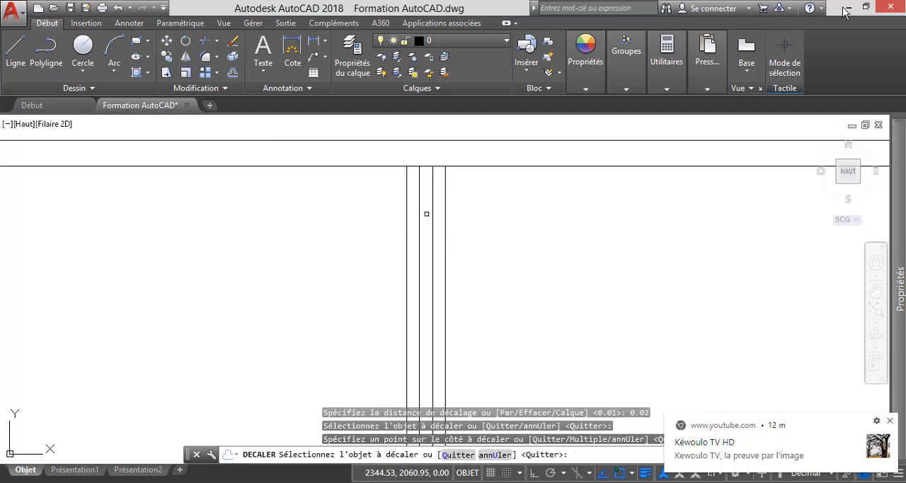
click(432, 208)
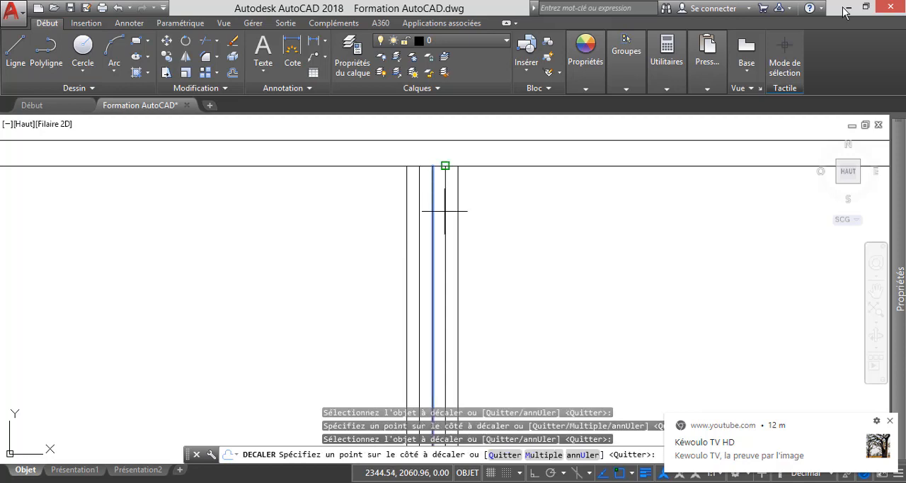
click(505, 221)
key(Escape)
Erase the two lines closest to the window's centre line, keeping the centre line and its outer offsets.
click(419, 208)
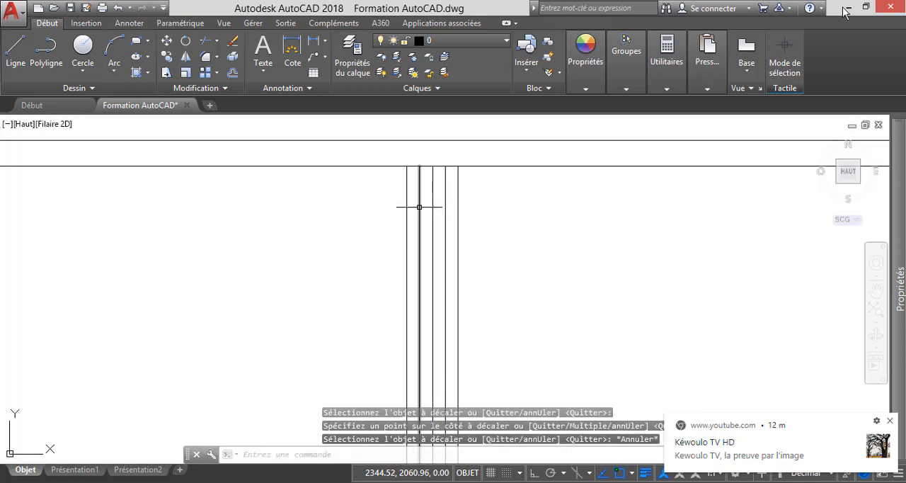
key(Delete)
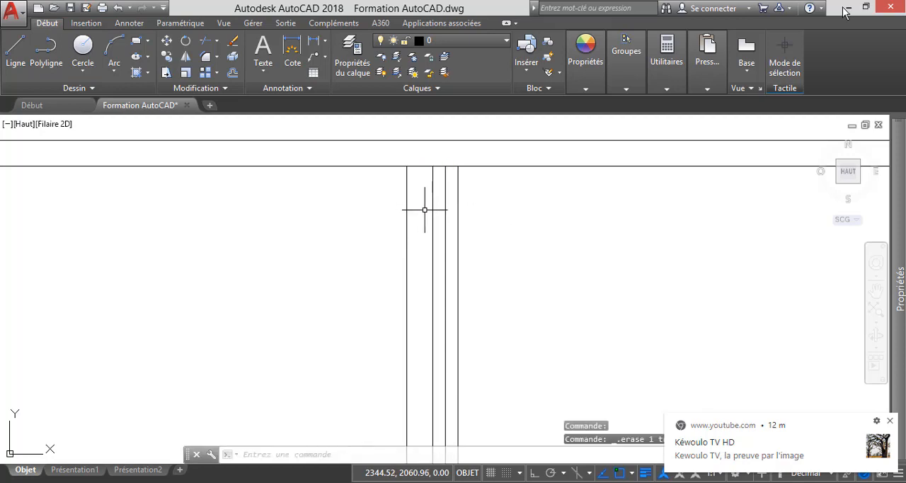
click(445, 220)
key(Delete)
Trim the window frame's inner bottom edge between the left sash line and the centre line.
scroll(440, 217, down, 5)
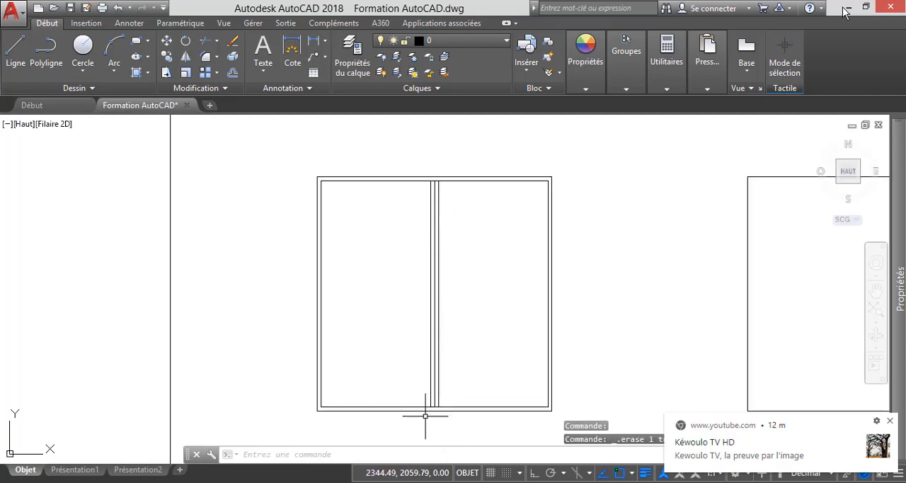
scroll(427, 414, up, 7)
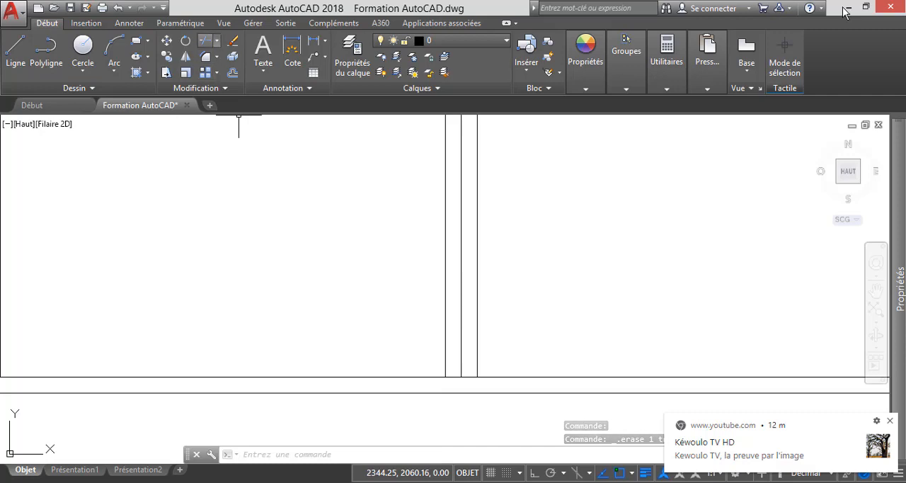
click(205, 40)
key(Return)
scroll(451, 391, up, 4)
click(450, 393)
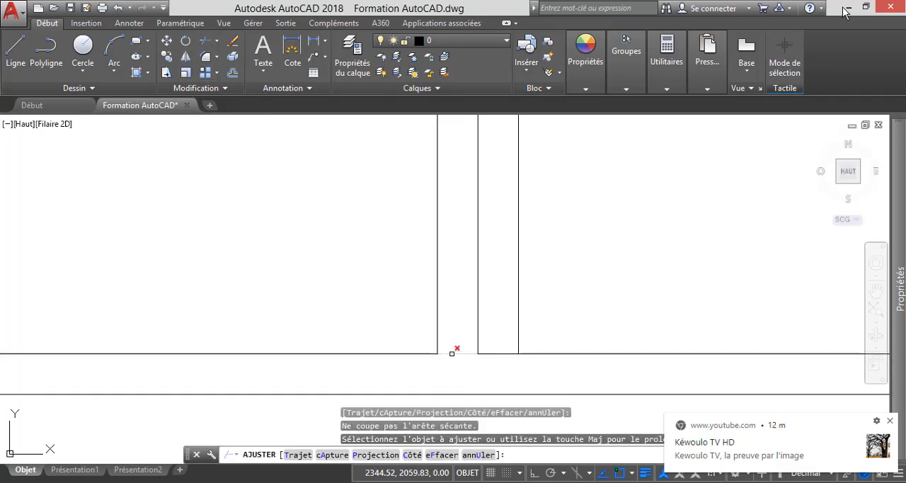
scroll(451, 352, down, 10)
Trim the window frame's inner top edge between the two outer sash lines.
scroll(462, 226, up, 6)
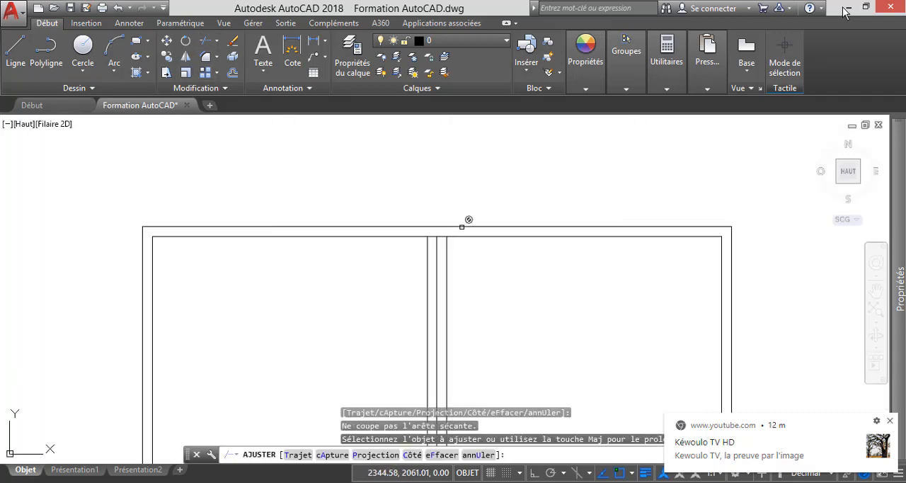
scroll(462, 226, up, 5)
click(408, 261)
click(398, 253)
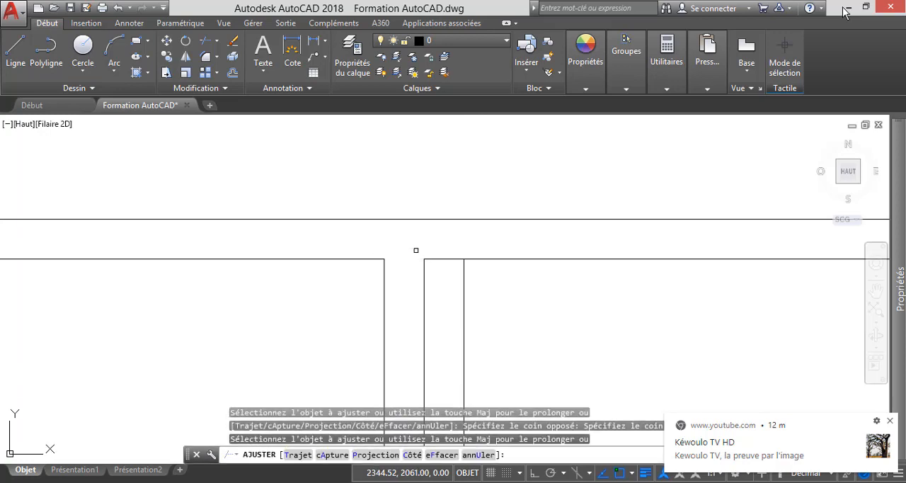
click(456, 257)
scroll(455, 241, down, 4)
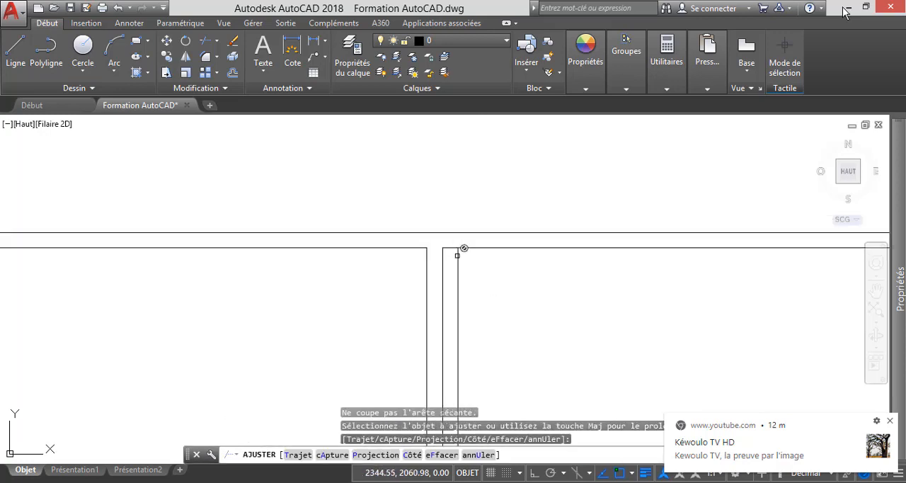
scroll(454, 246, down, 3)
Trim the remaining piece of the inner bottom edge between the centre line and the right sash line.
scroll(456, 276, down, 3)
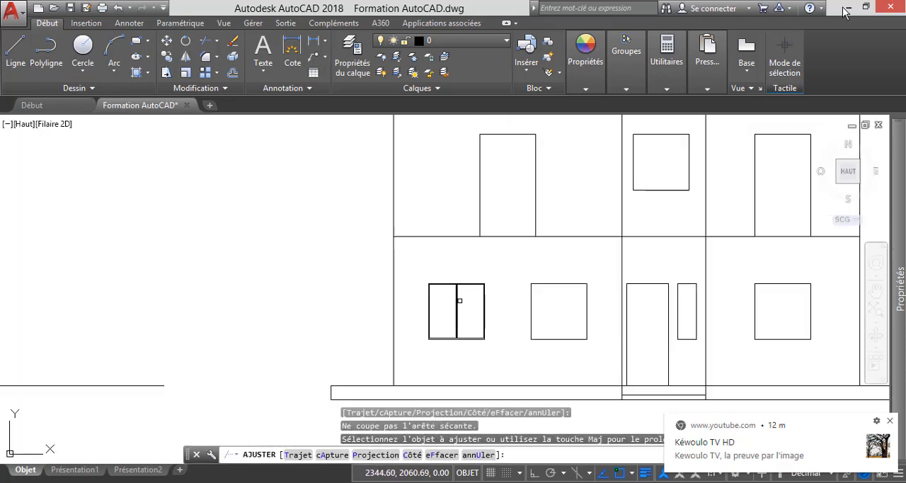
scroll(456, 332, up, 9)
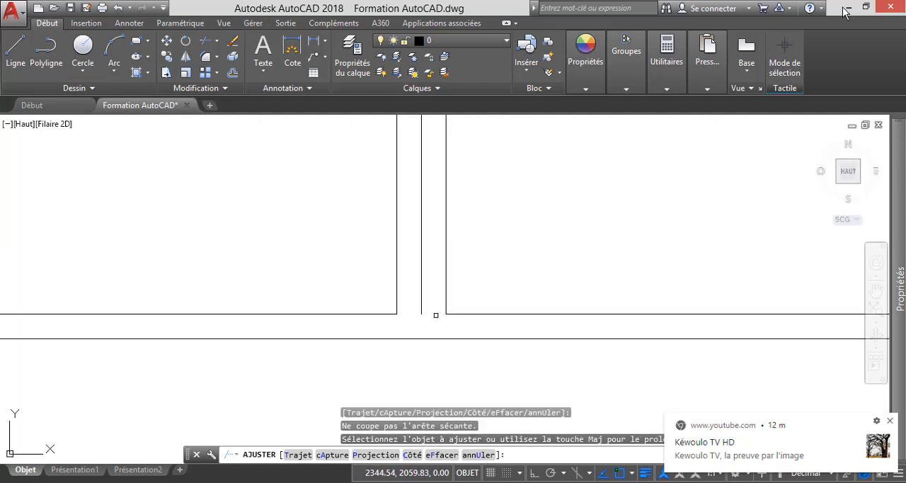
key(Escape)
Extend the window's vertical centre line to the outer top and bottom edges of the frame.
scroll(431, 359, down, 6)
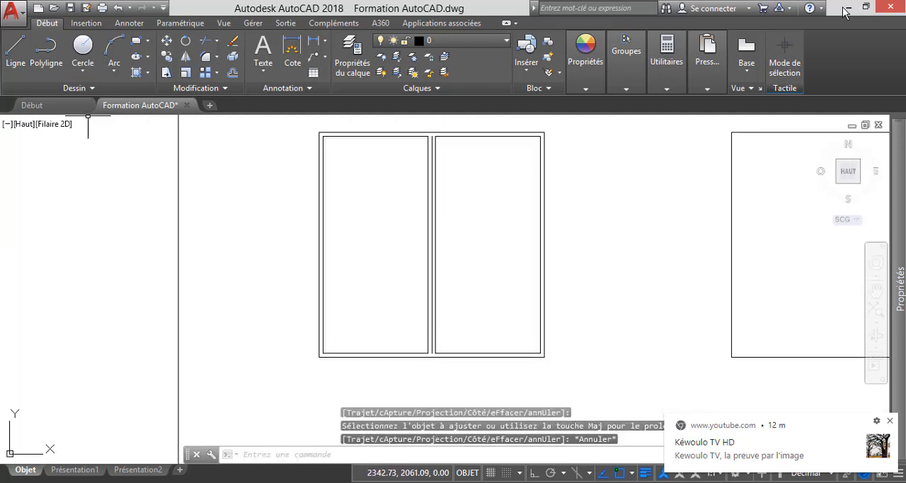
click(217, 40)
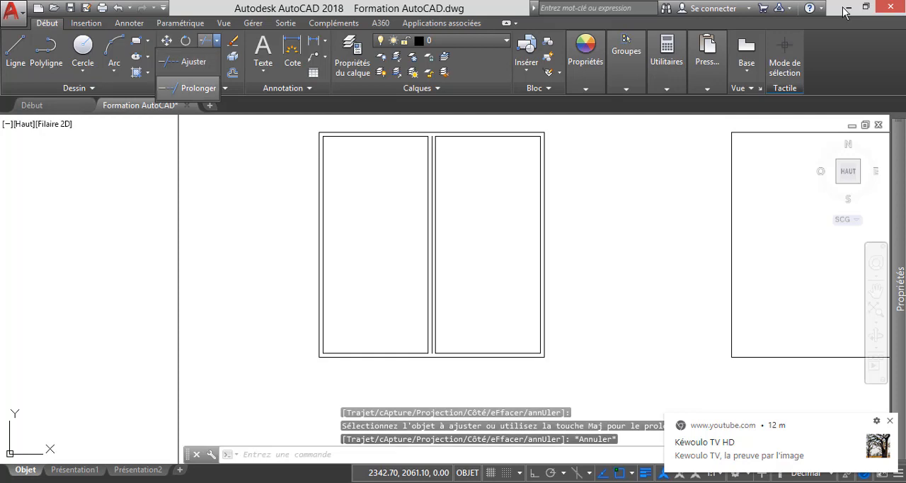
click(187, 84)
scroll(439, 131, up, 6)
click(410, 162)
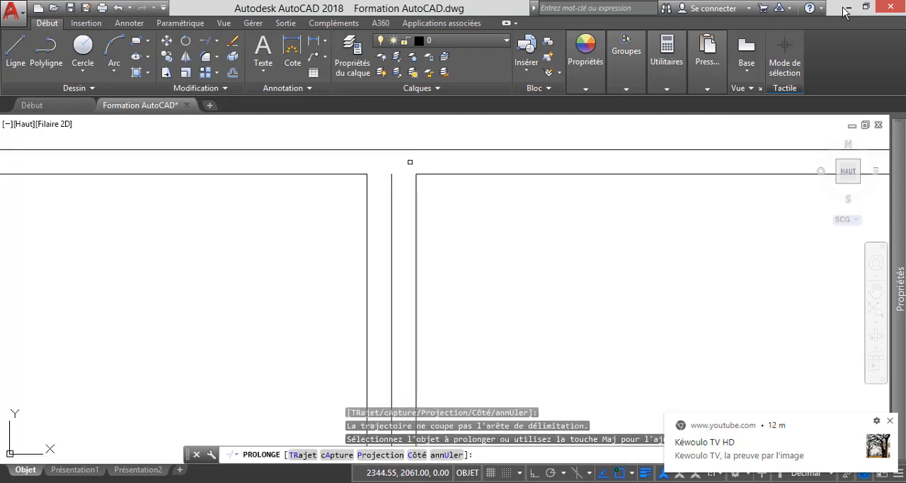
click(392, 182)
click(392, 181)
scroll(396, 153, down, 5)
scroll(390, 297, up, 4)
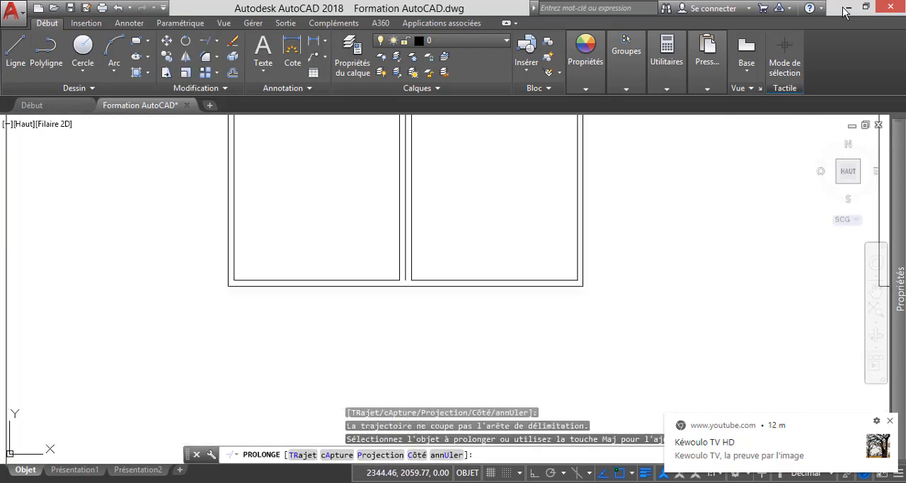
click(424, 250)
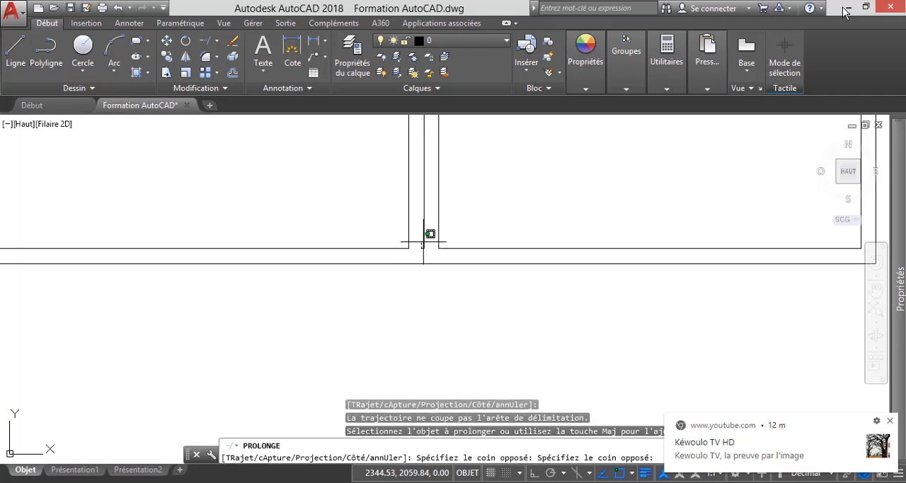
key(Escape)
scroll(425, 255, down, 3)
scroll(387, 315, down, 3)
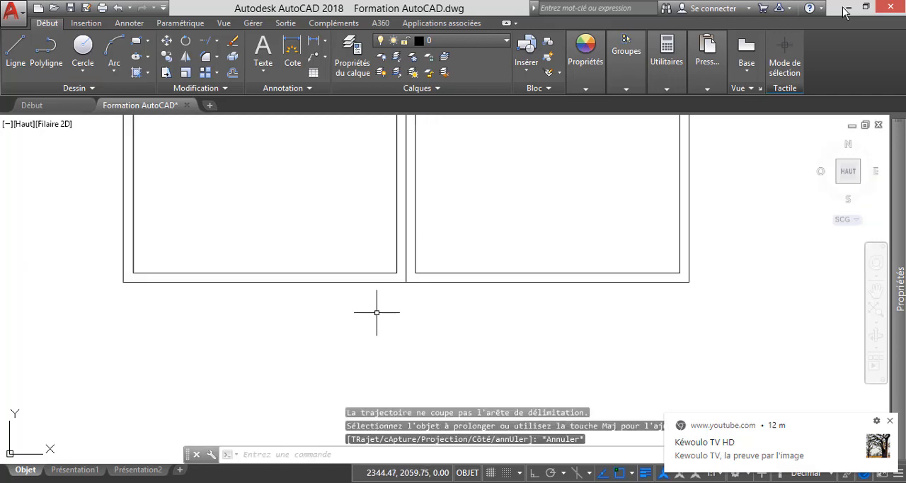
key(Escape)
key(Escape)
Select the window's three central vertical lines together with the inner top and bottom frame edges.
scroll(376, 312, down, 6)
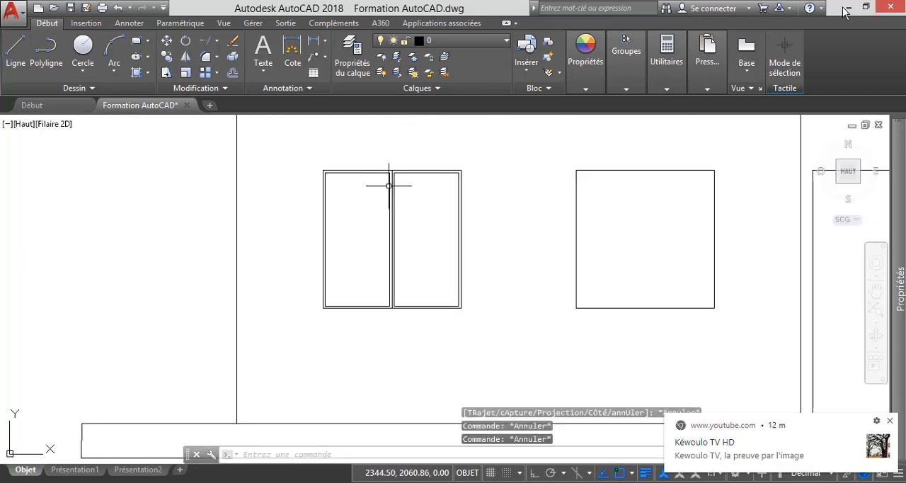
scroll(398, 170, up, 4)
scroll(396, 170, up, 2)
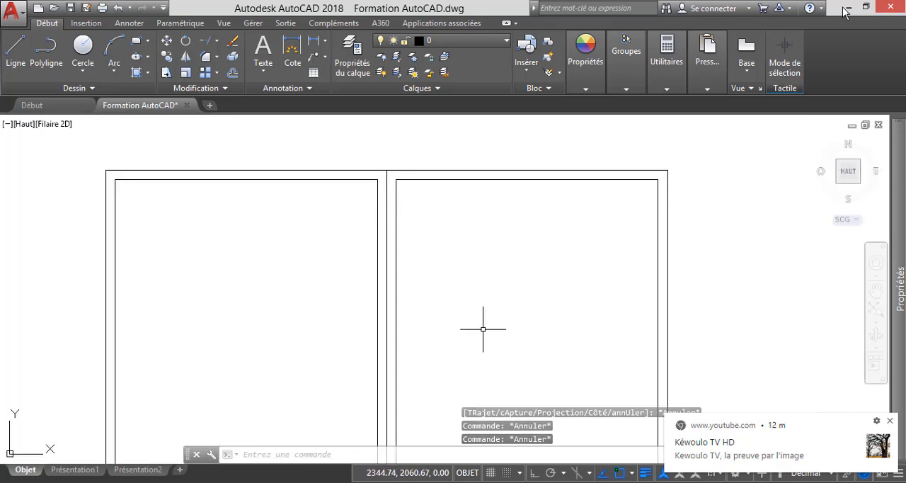
click(491, 350)
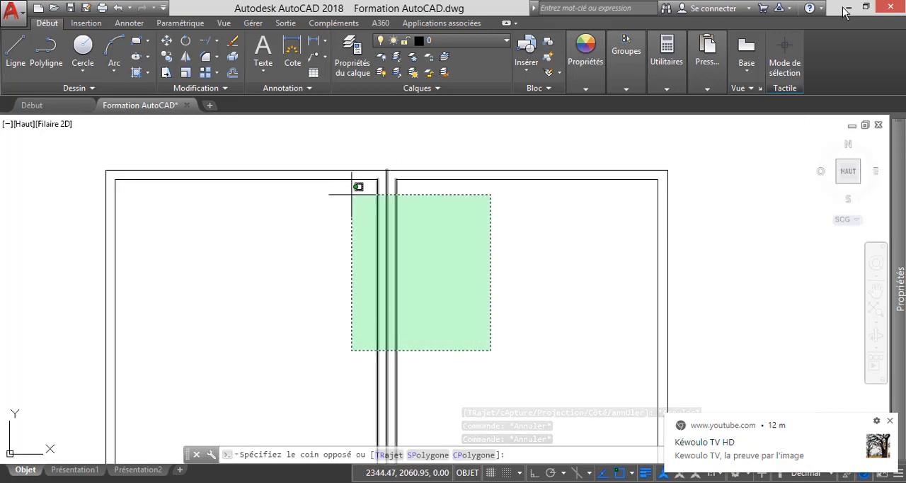
click(337, 173)
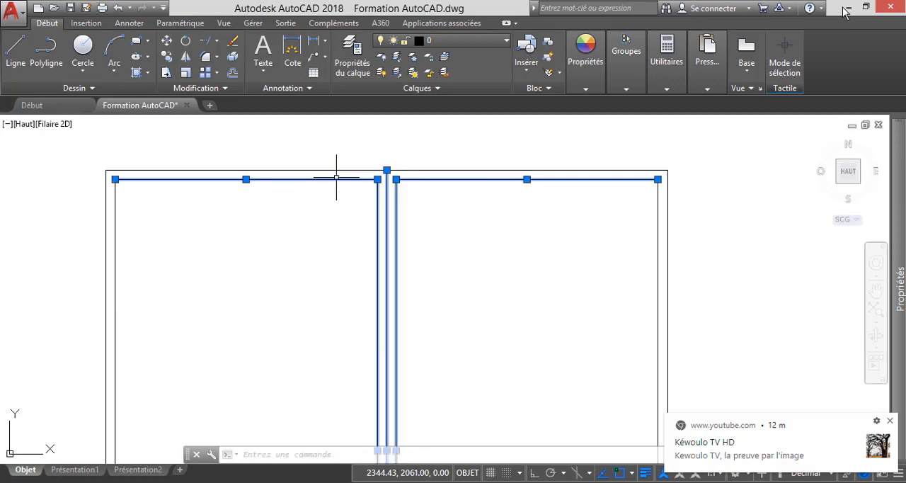
scroll(340, 176, down, 3)
scroll(372, 322, up, 5)
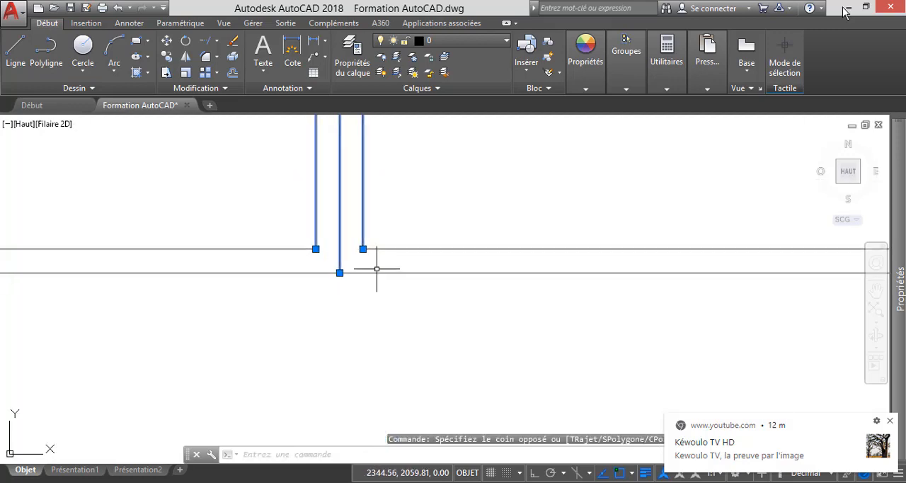
click(377, 267)
click(245, 233)
Add the frame's inner left and right vertical edges to the selection.
scroll(303, 277, down, 5)
scroll(329, 293, up, 4)
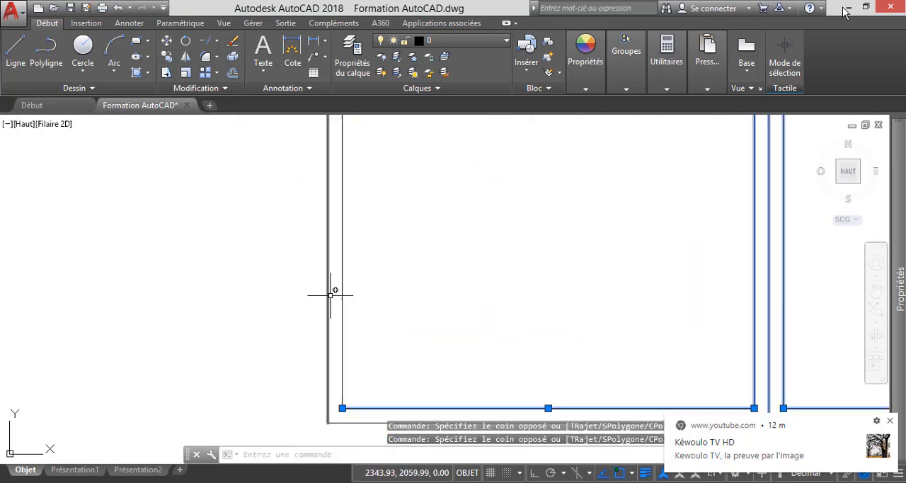
click(375, 340)
click(327, 290)
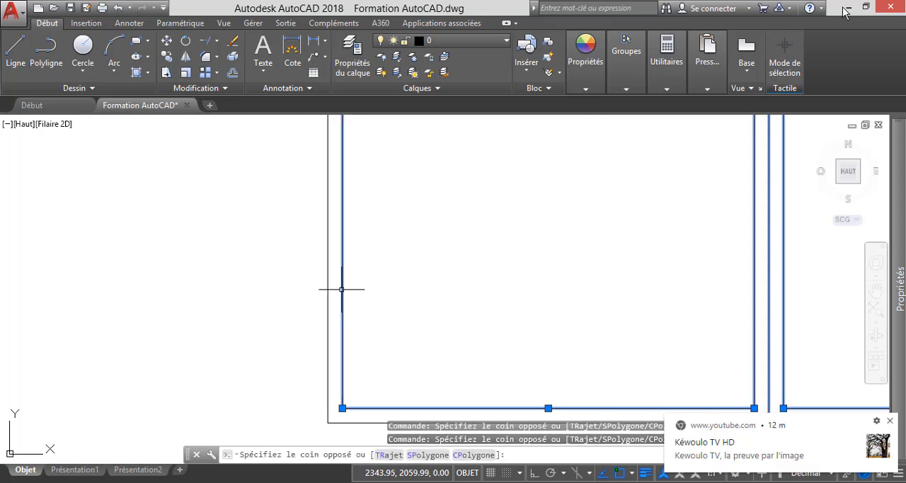
scroll(322, 297, down, 5)
scroll(432, 205, up, 5)
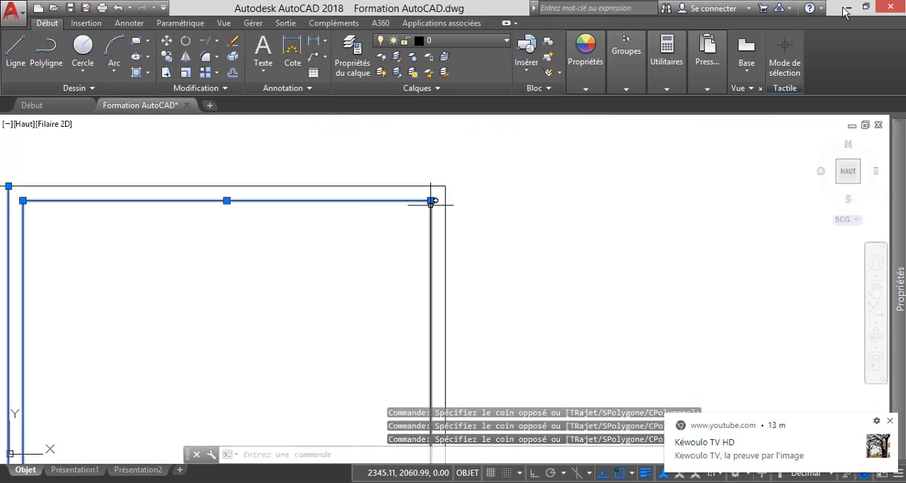
click(439, 253)
click(388, 191)
scroll(370, 297, down, 5)
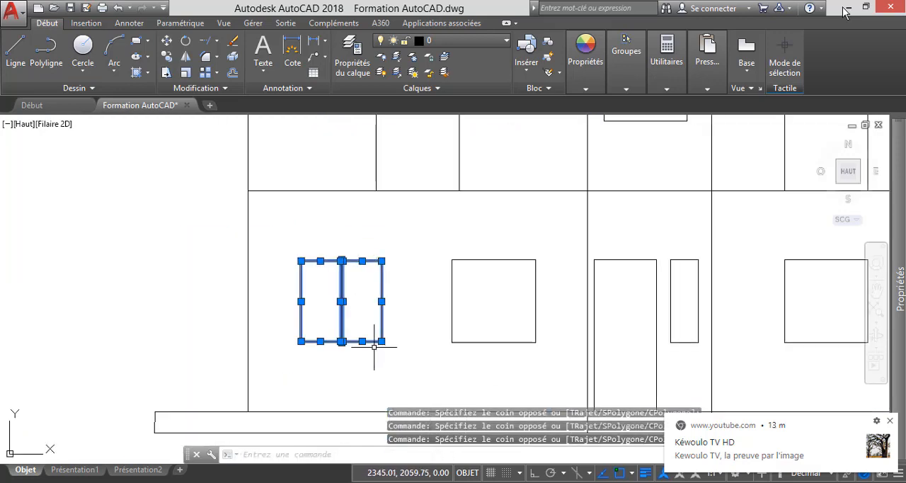
scroll(393, 333, up, 4)
scroll(481, 355, down, 6)
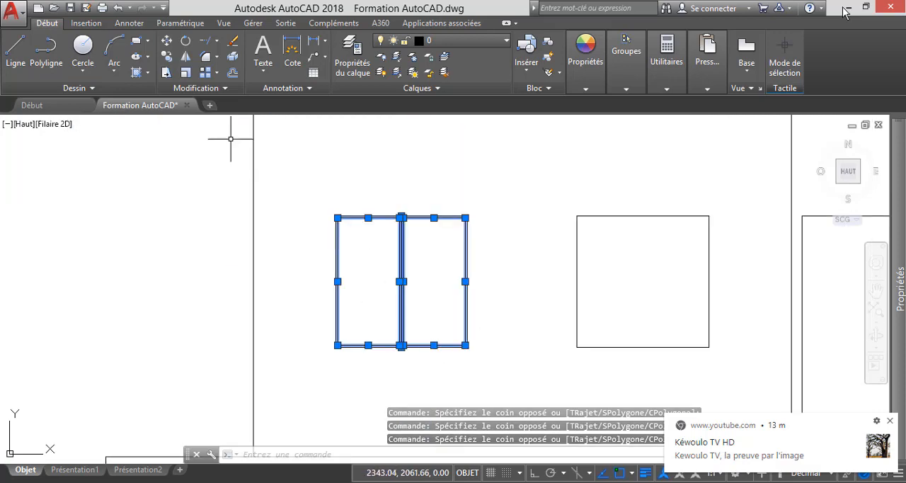
Copy the selected window details from the frame's outer top-left corner into the second ground-floor window.
click(166, 56)
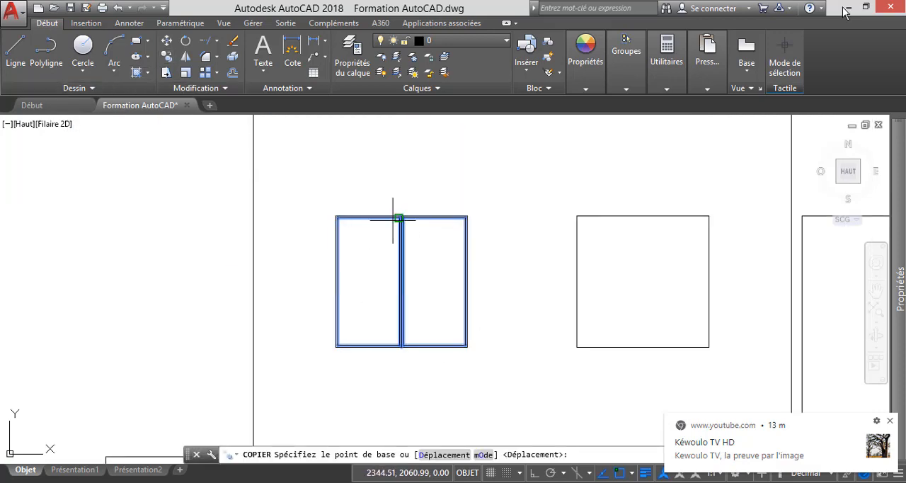
scroll(344, 216, up, 8)
scroll(342, 207, up, 6)
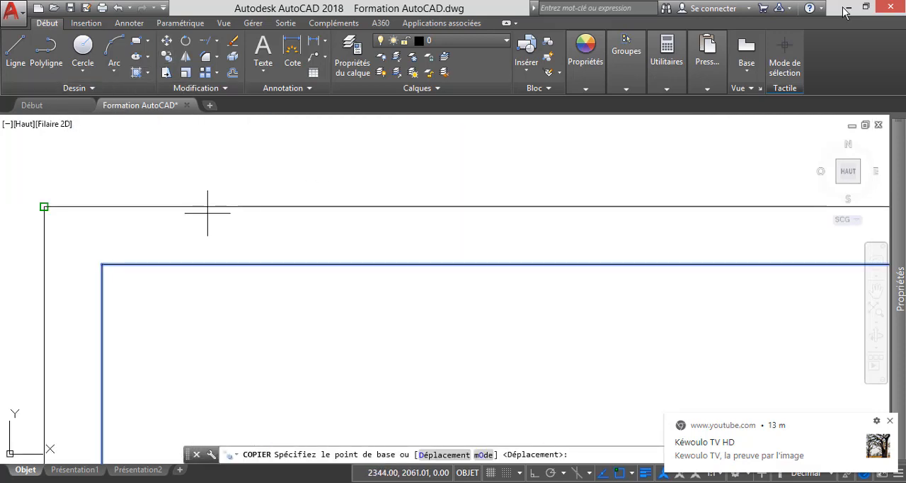
click(44, 206)
scroll(43, 206, down, 8)
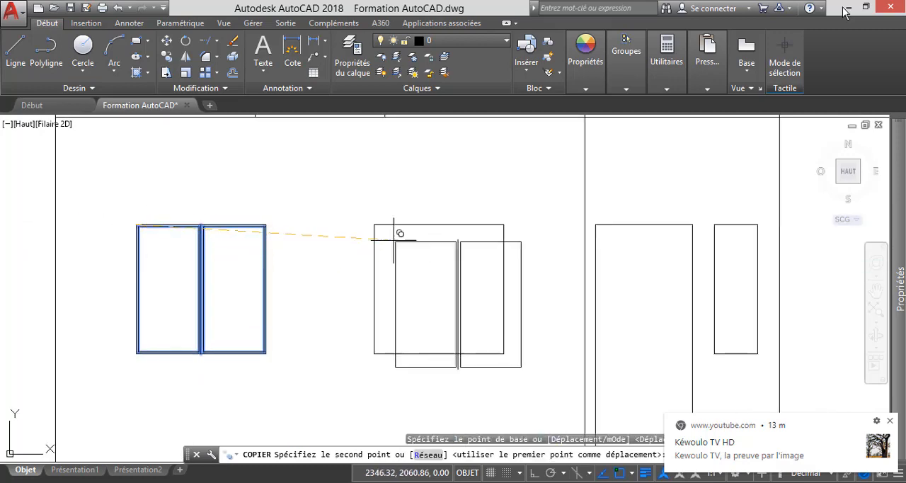
scroll(394, 239, up, 3)
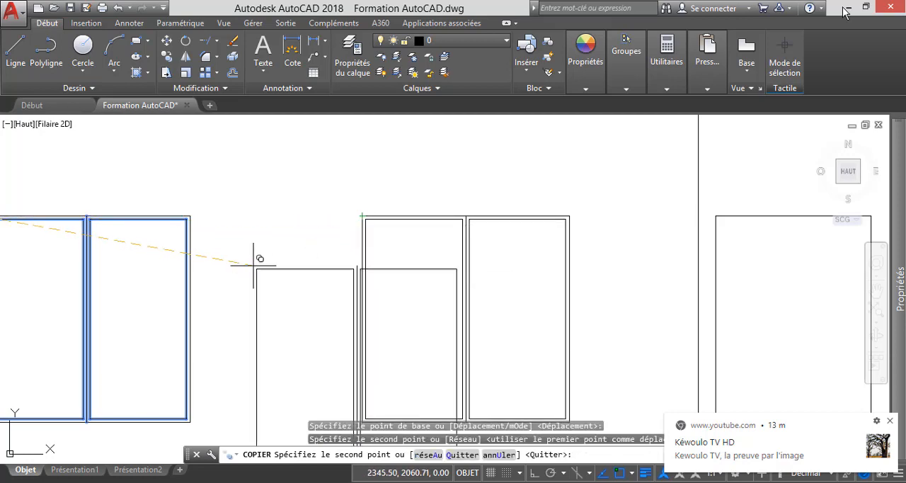
Place another copy of the window details at the top-left corner of the rightmost ground-floor window.
scroll(311, 272, down, 2)
scroll(354, 241, down, 2)
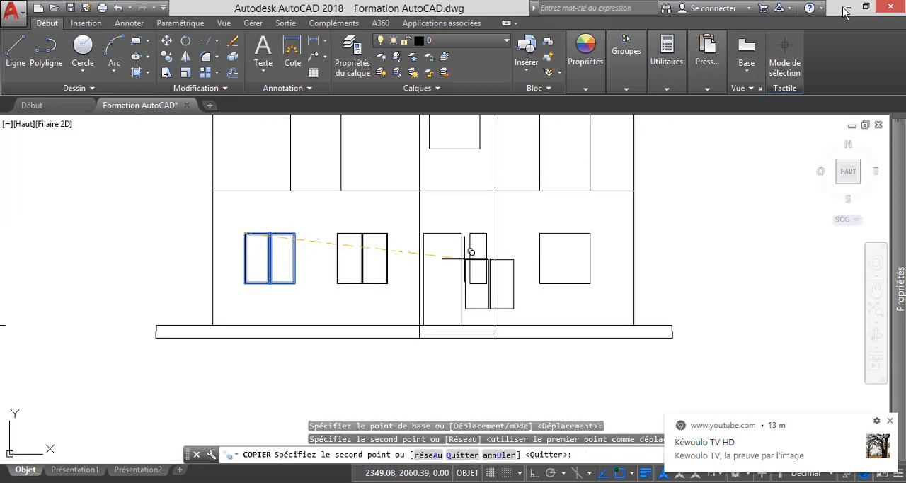
scroll(556, 222, up, 5)
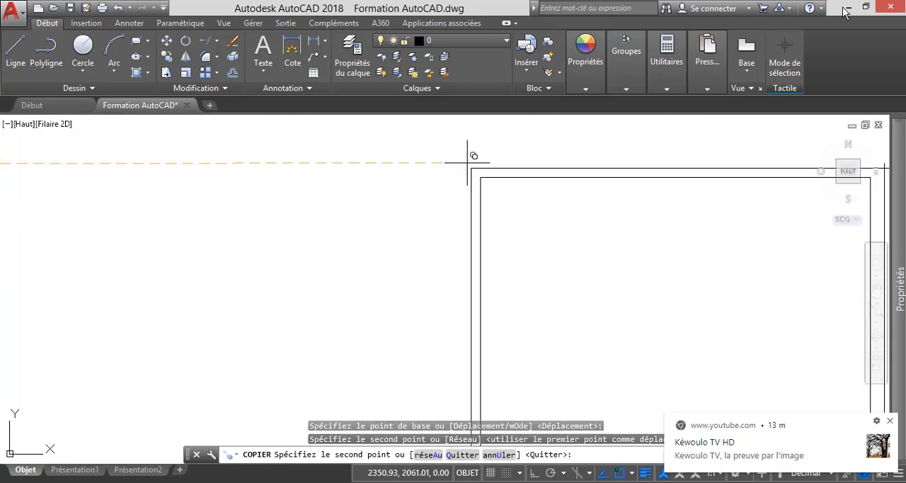
click(472, 167)
scroll(398, 200, down, 2)
scroll(479, 239, down, 2)
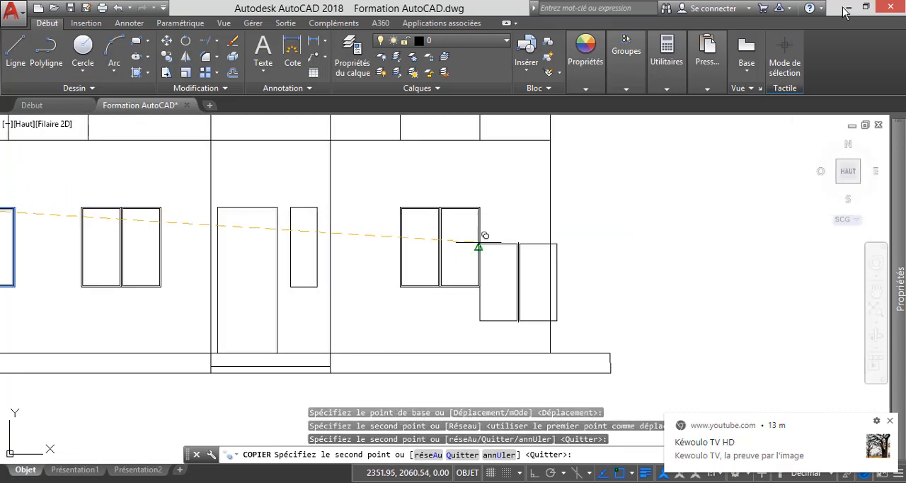
Place a copy of the window details at the top-left corner of the upper floor's central window and finish copying.
scroll(521, 252, down, 2)
scroll(375, 184, up, 5)
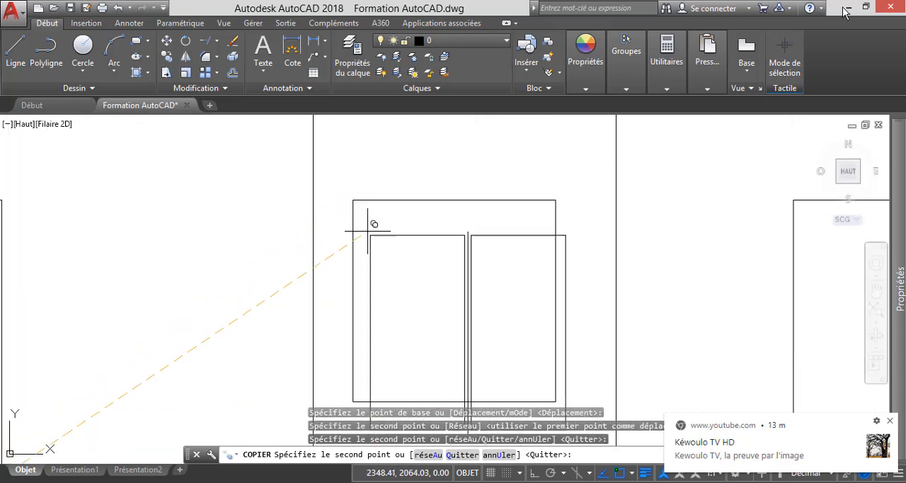
scroll(358, 202, up, 5)
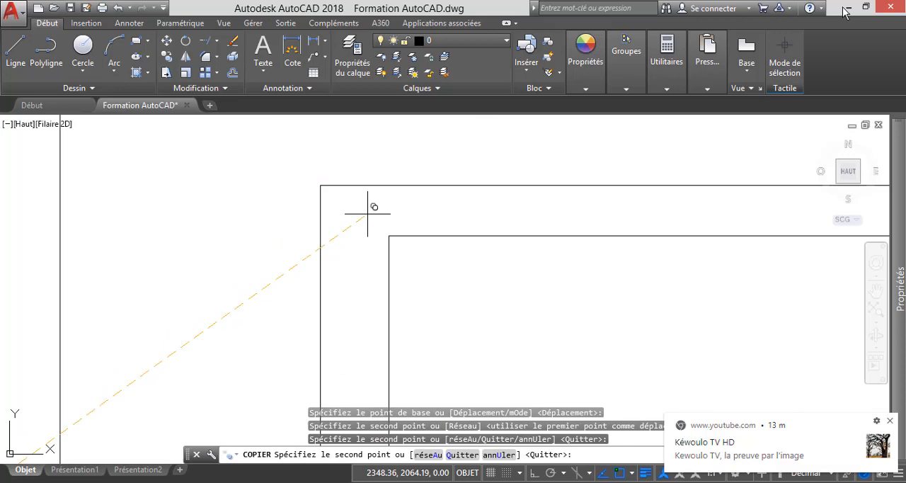
click(320, 186)
scroll(303, 188, down, 8)
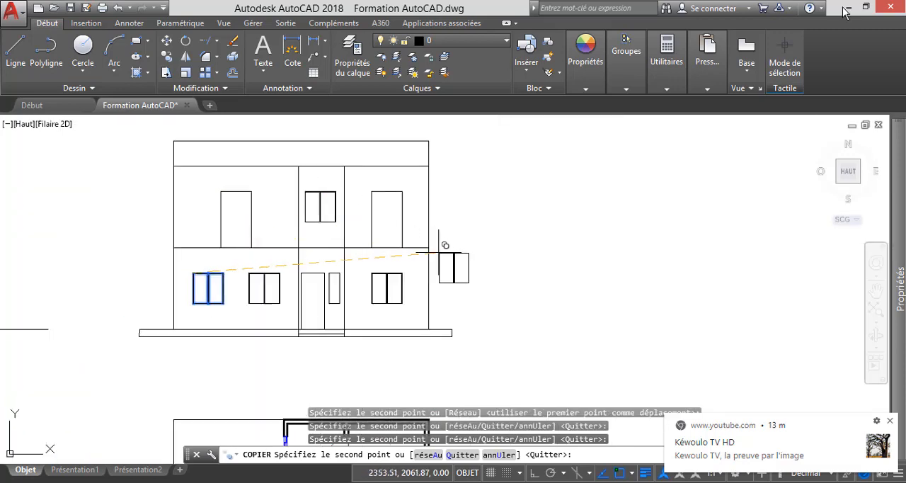
key(Escape)
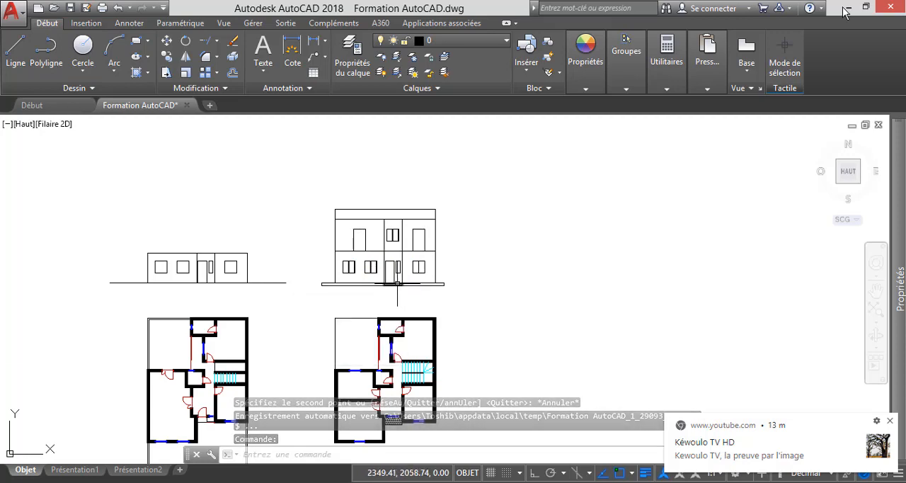
Offset the top edge of the ground-floor entrance door inward by 0.04.
scroll(367, 237, up, 2)
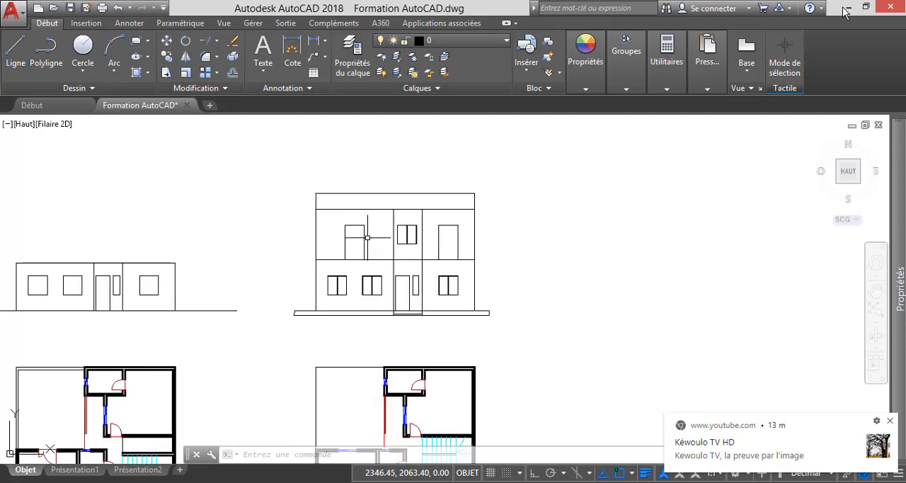
scroll(413, 298, up, 2)
scroll(408, 310, up, 4)
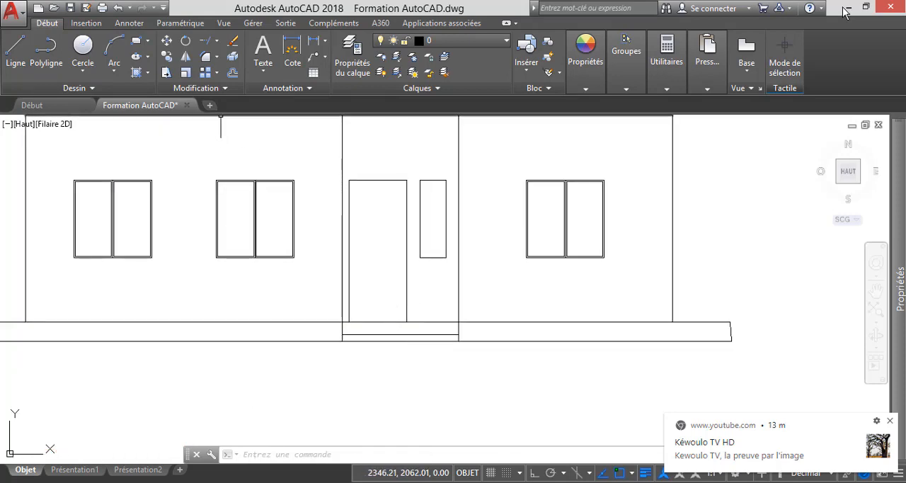
click(232, 72)
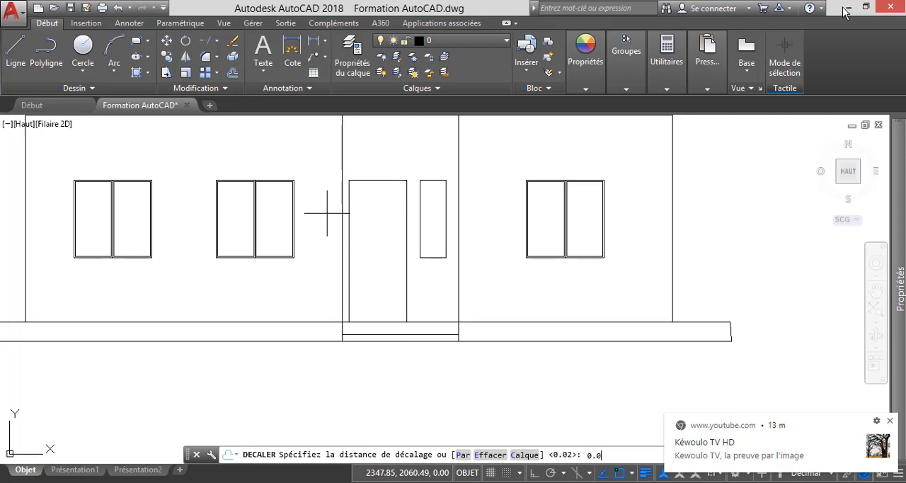
key(Return)
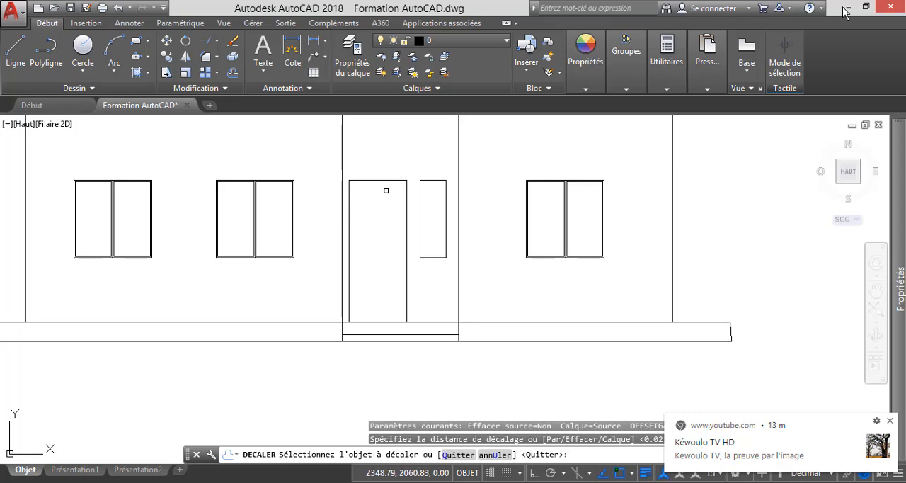
click(377, 180)
click(377, 222)
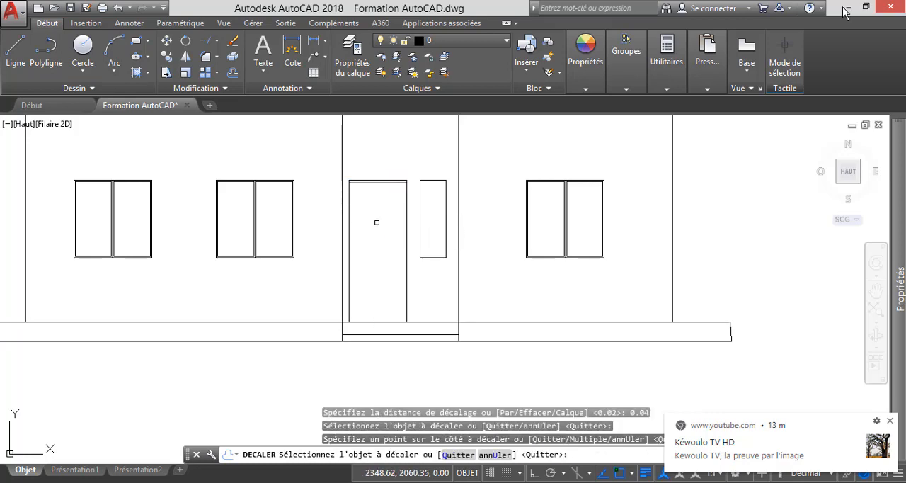
Offset the entrance door's left and right vertical edges inward by the same 0.04 distance.
click(351, 221)
click(348, 220)
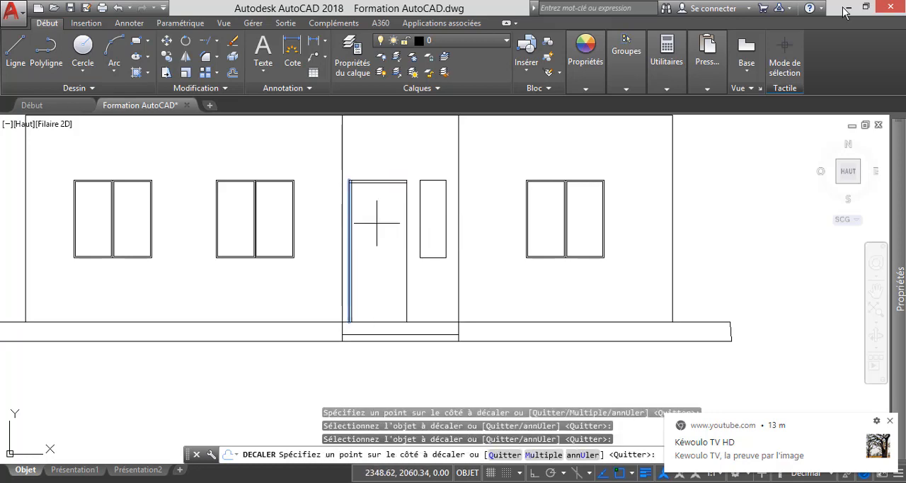
click(375, 206)
click(406, 240)
click(372, 238)
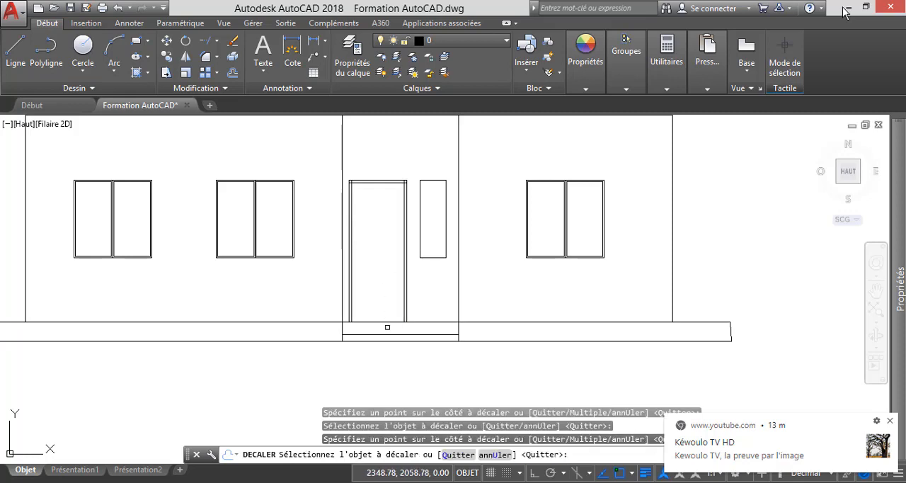
Offset the ground line under the entrance door upward by 0.04 to form the frame's lower edge.
scroll(374, 319, up, 4)
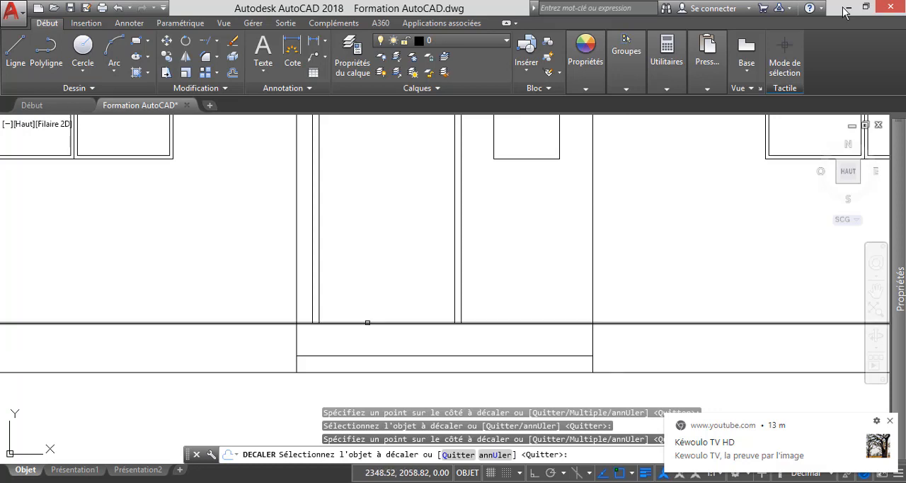
click(367, 323)
click(373, 281)
key(Escape)
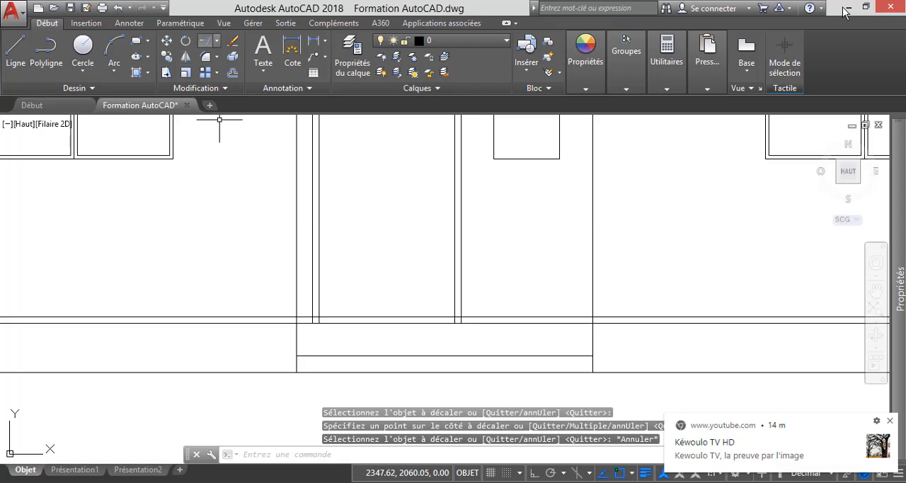
Trim the offset ground line between the wall line and the door's left edge, and across the right jamb.
click(206, 41)
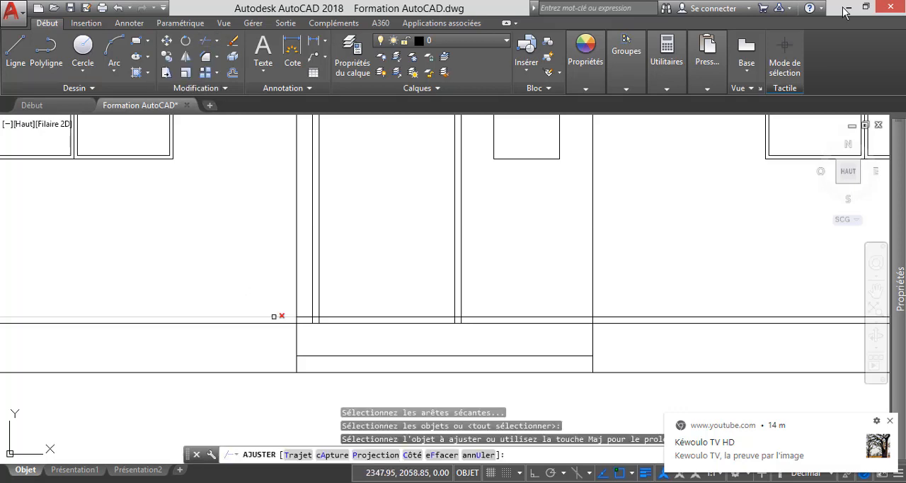
click(274, 316)
scroll(276, 320, up, 4)
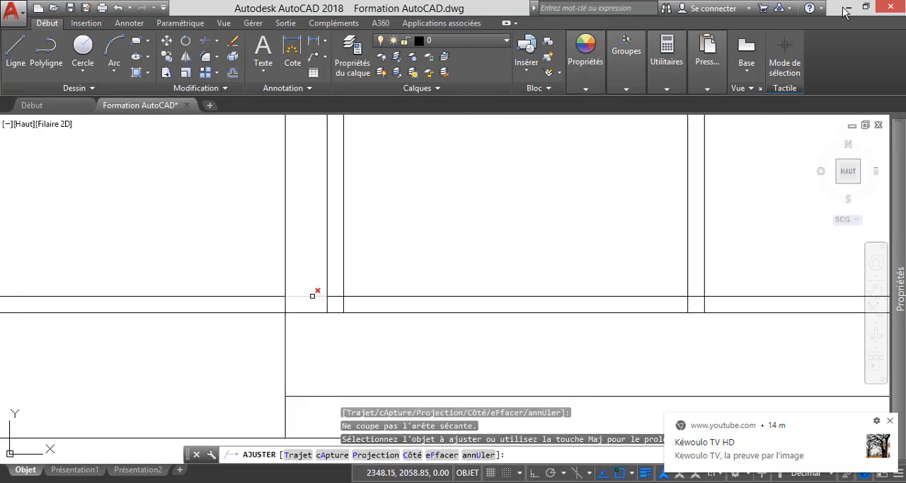
click(312, 295)
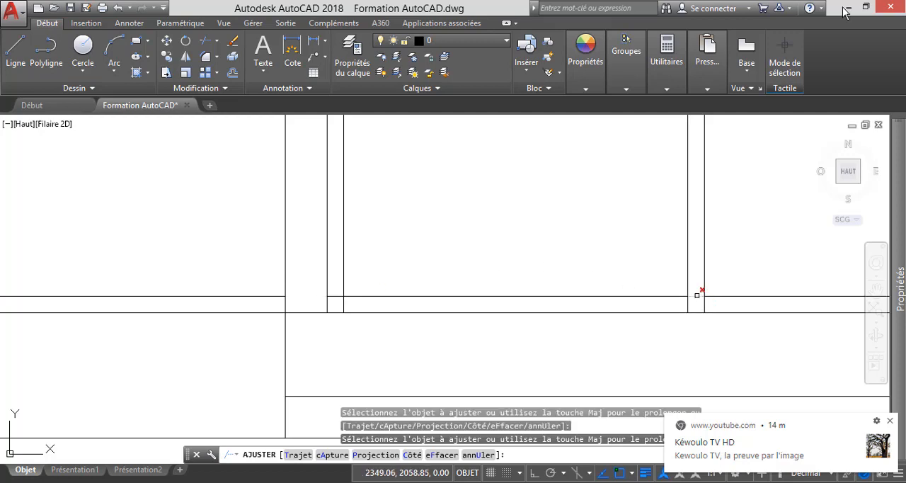
scroll(387, 319, down, 5)
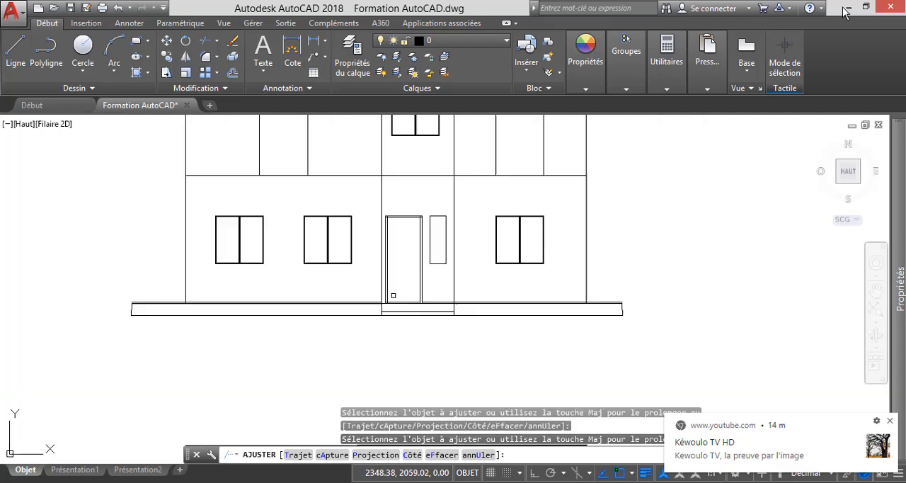
Trim the overlapping inner frame lines at the upper corners of the entrance door.
scroll(363, 275, up, 8)
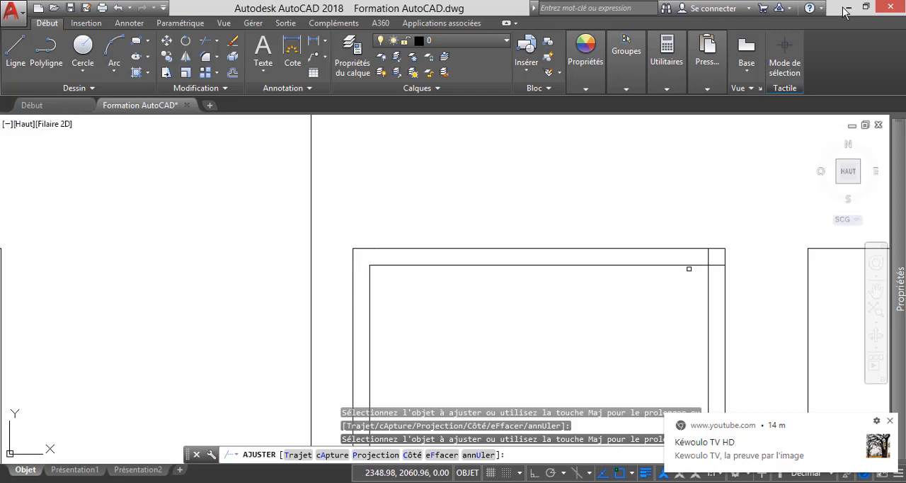
scroll(689, 268, up, 3)
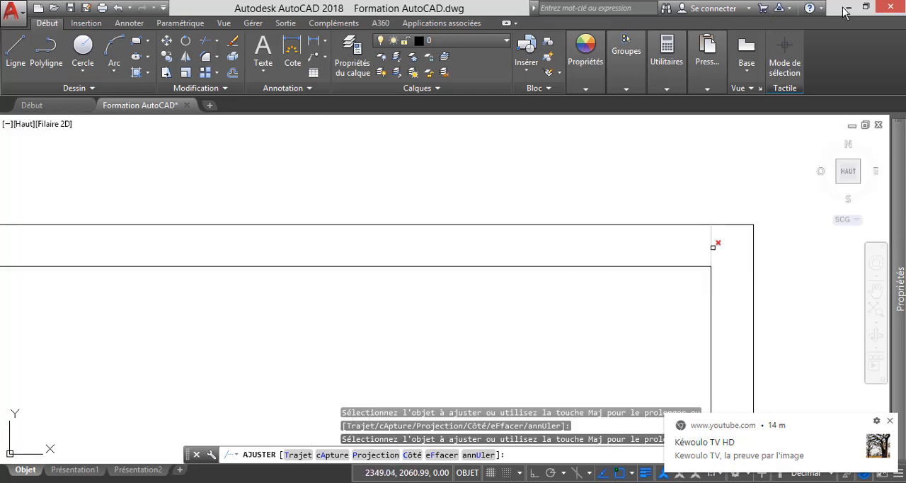
scroll(432, 196, down, 10)
click(433, 198)
scroll(451, 235, down, 4)
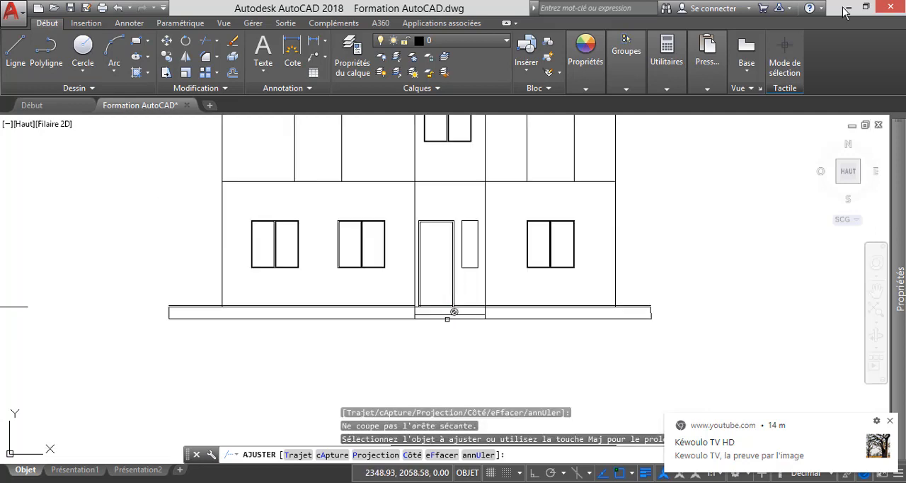
Trim the inner frame lines that extend past the lower corners of the entrance door.
scroll(453, 312, up, 4)
scroll(464, 314, up, 6)
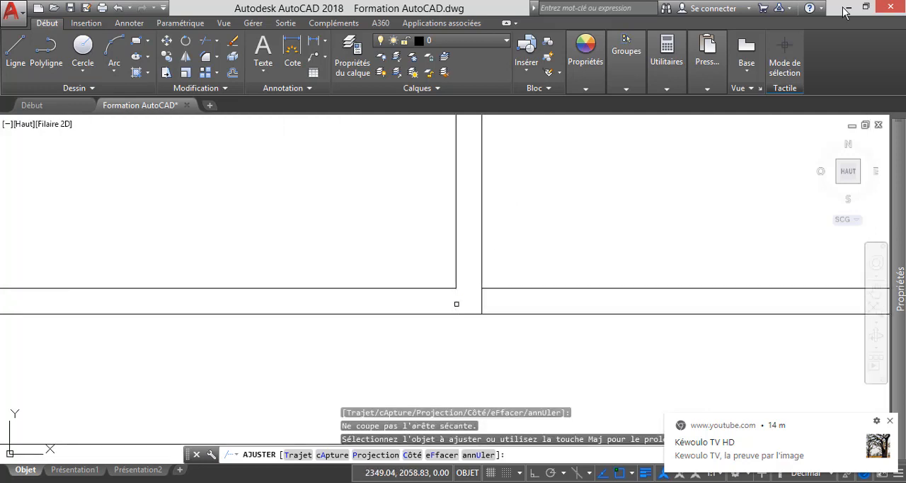
click(460, 302)
scroll(487, 294, down, 2)
scroll(344, 301, up, 5)
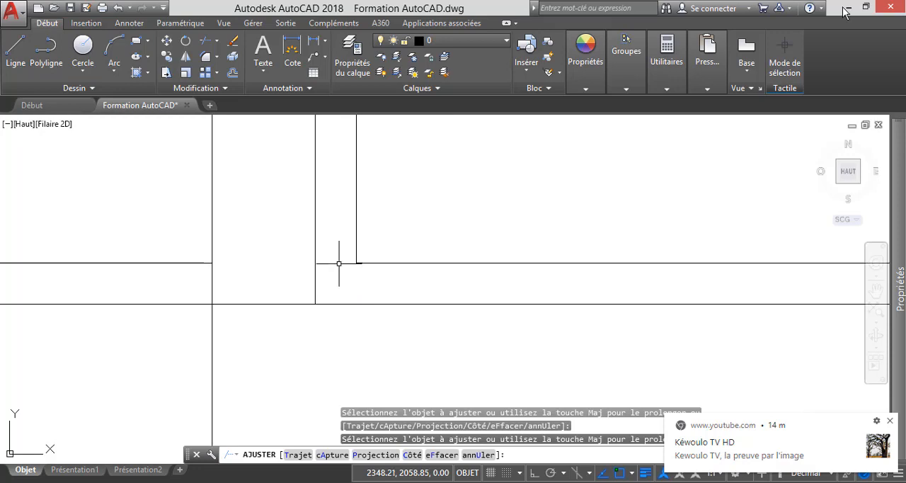
click(339, 264)
key(Escape)
Delete the leftover segments of the offset ground line on both sides of the entrance door.
click(190, 263)
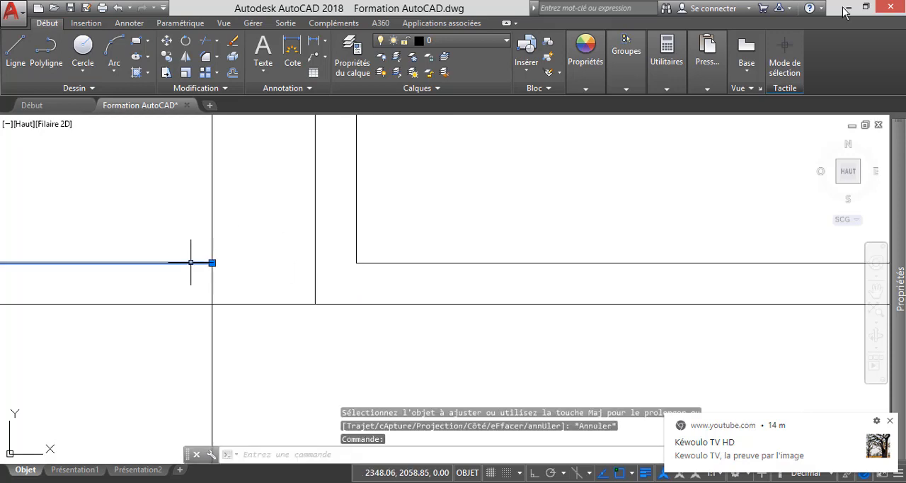
key(Delete)
scroll(203, 256, down, 2)
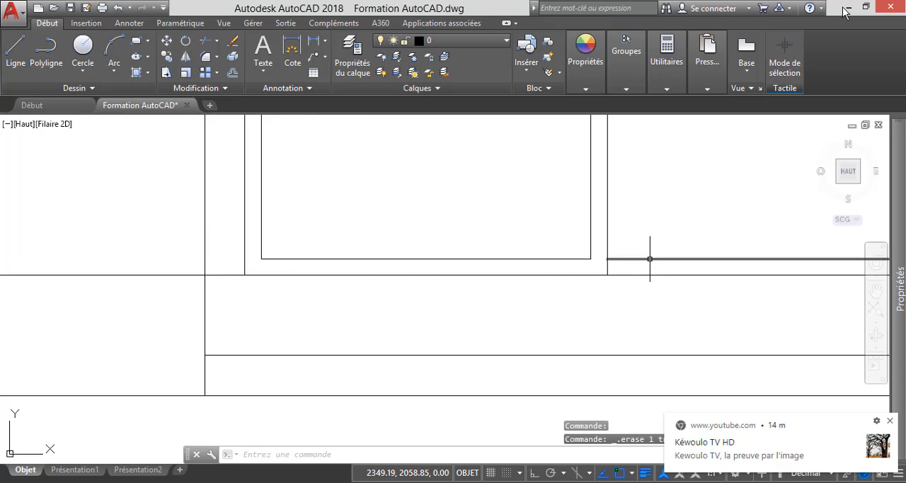
scroll(348, 295, down, 2)
scroll(357, 292, down, 4)
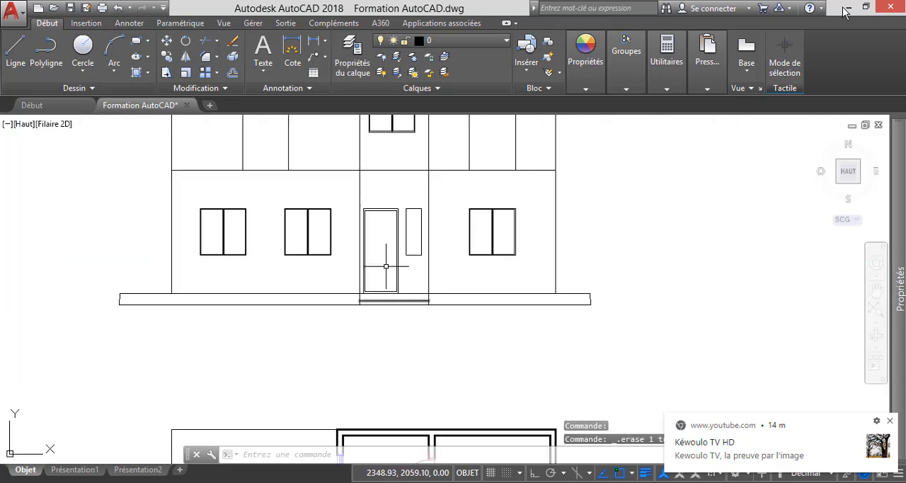
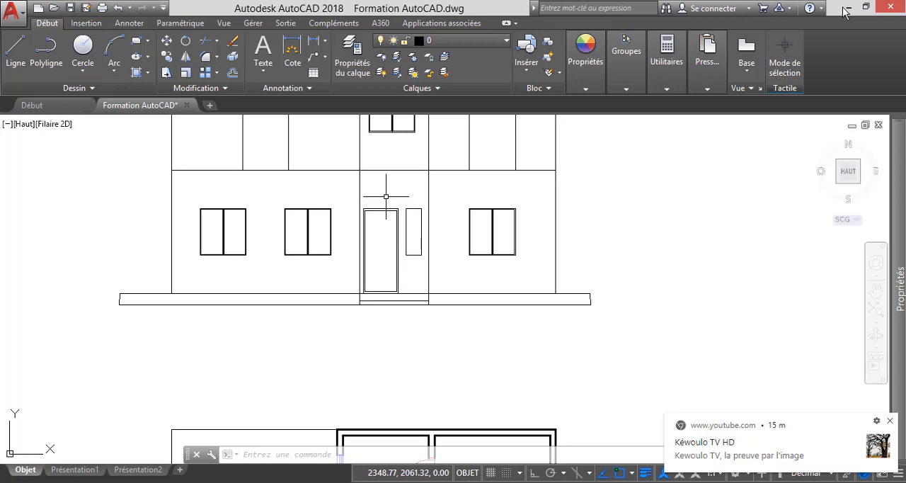
Draw a horizontal line across the ground-floor door between the midpoints of the inner frame's two vertical sides.
scroll(378, 205, up, 4)
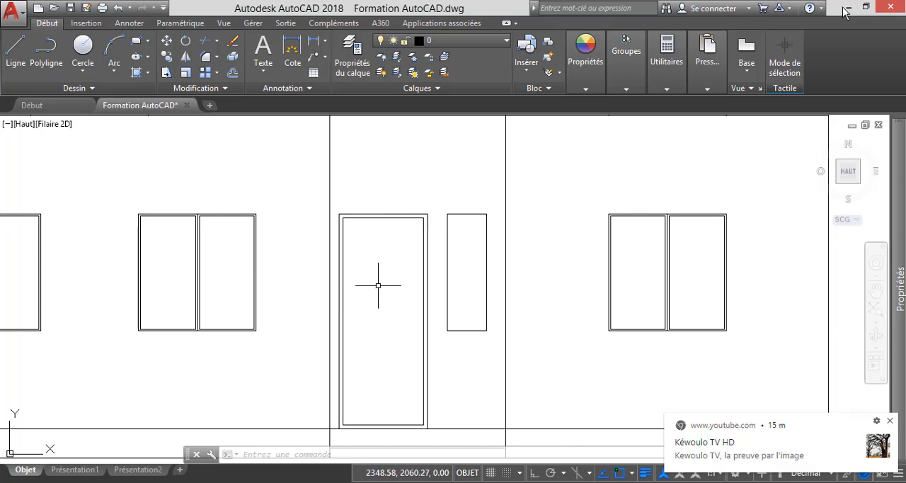
scroll(378, 286, down, 4)
scroll(380, 305, down, 2)
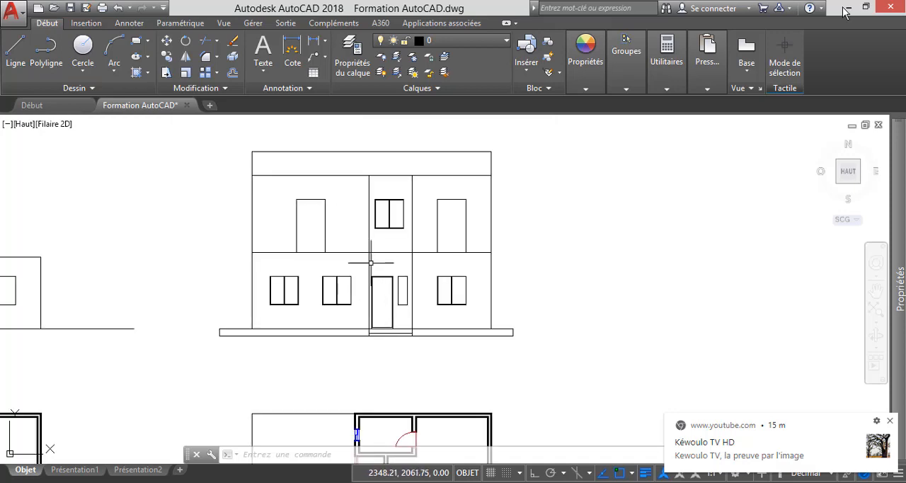
scroll(382, 279, up, 5)
scroll(376, 251, up, 2)
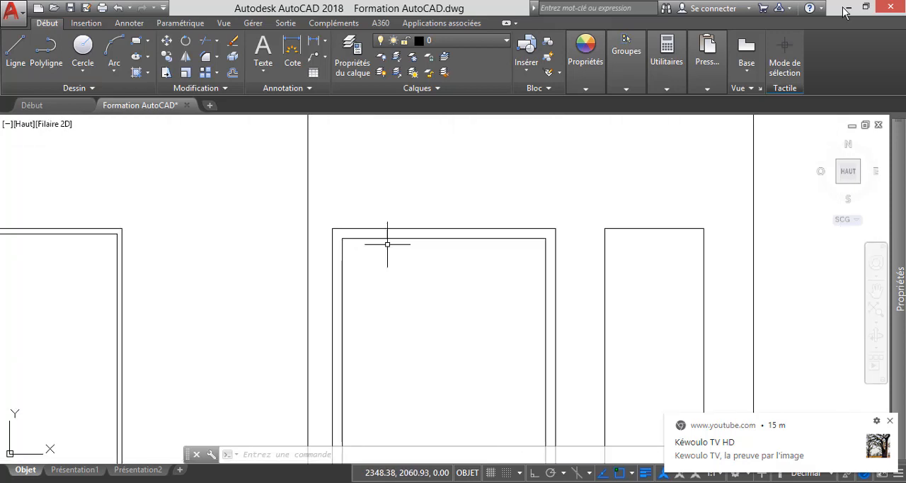
scroll(404, 246, down, 4)
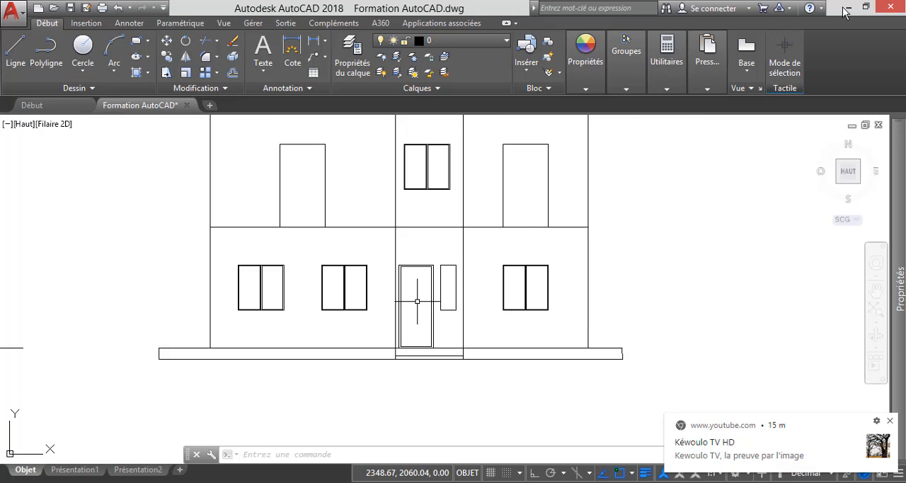
scroll(416, 301, up, 3)
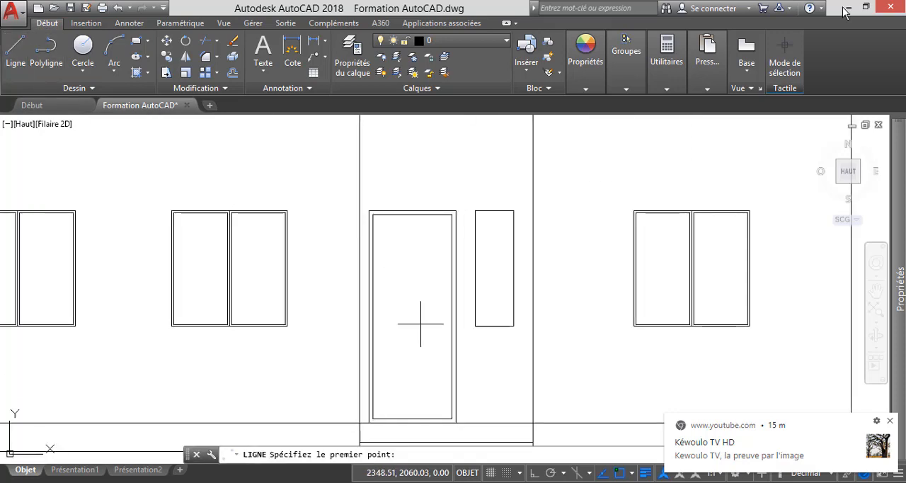
scroll(373, 316, up, 3)
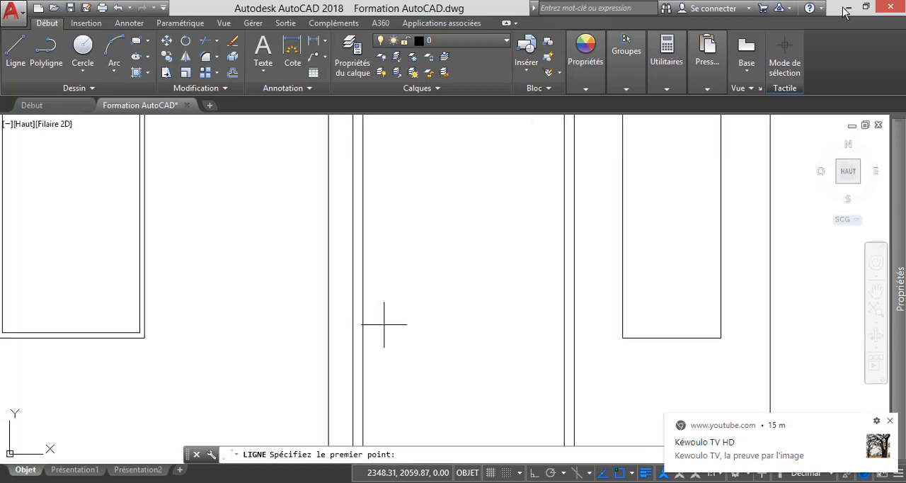
click(363, 313)
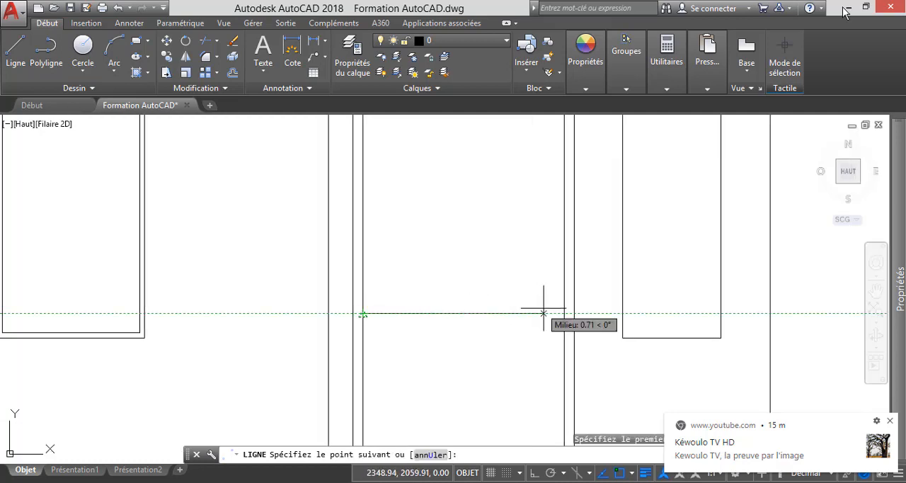
click(564, 313)
key(Escape)
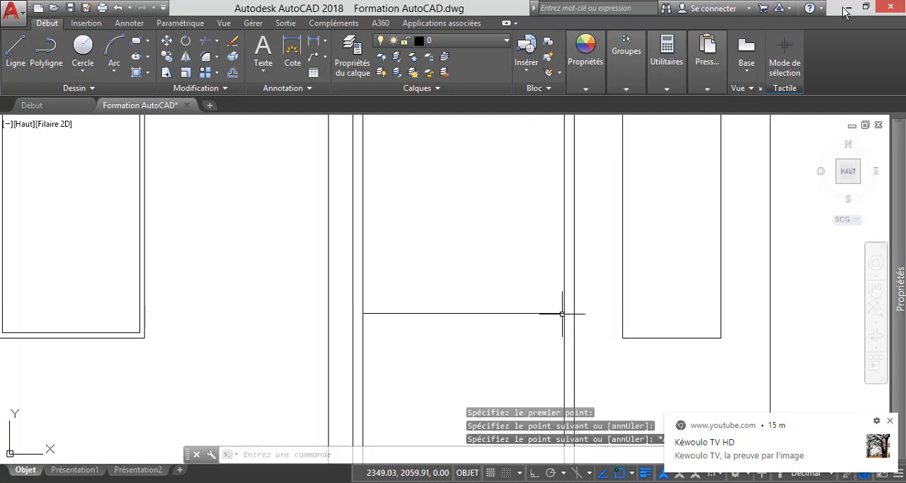
Draw a vertical line from the midpoint of the door's horizontal line up to the inner frame's top edge.
scroll(497, 290, down, 5)
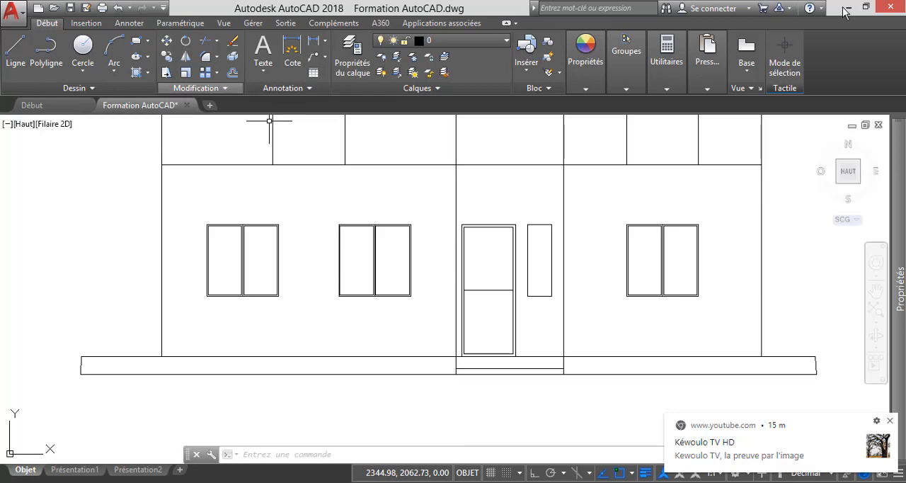
click(233, 72)
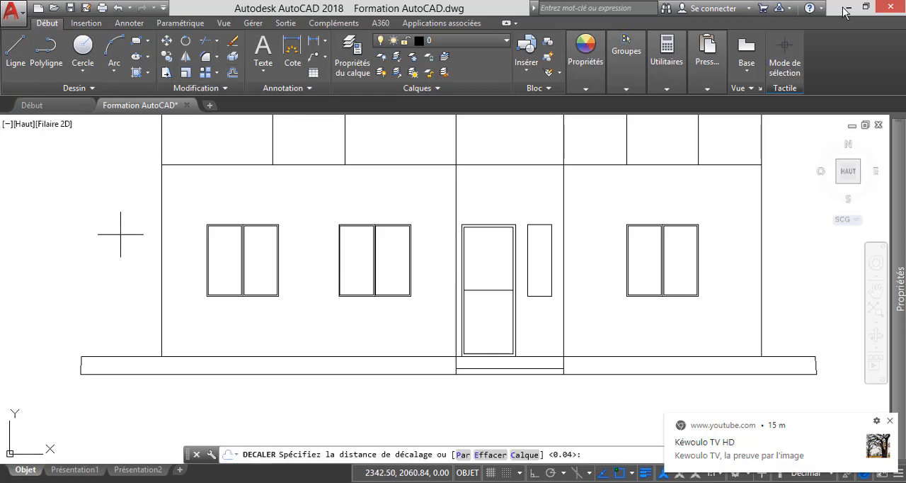
key(Escape)
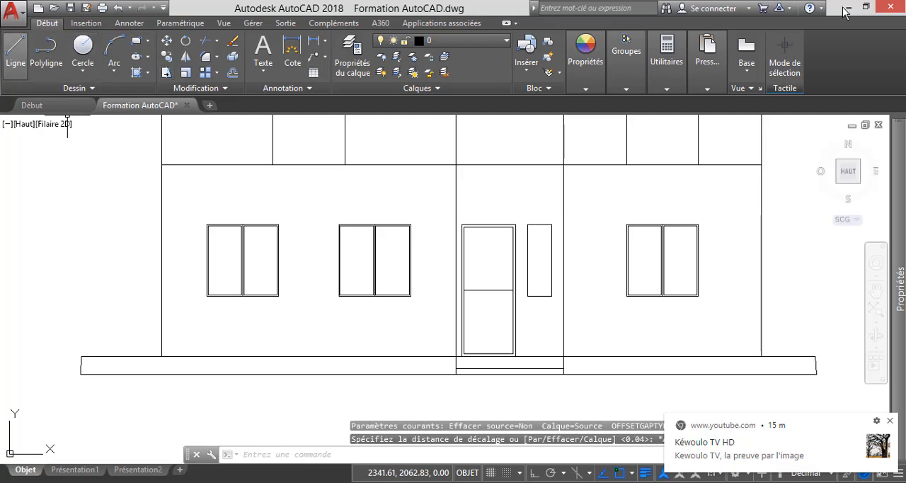
click(15, 50)
click(488, 290)
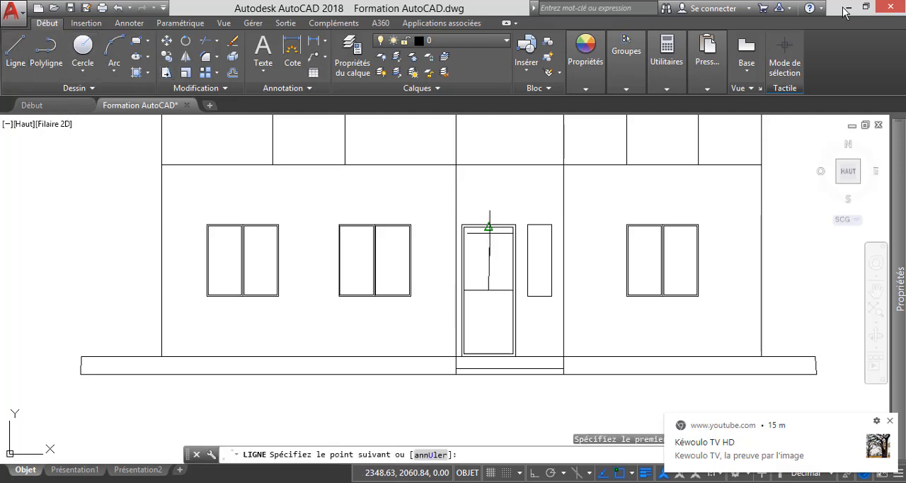
scroll(487, 228, up, 4)
click(487, 219)
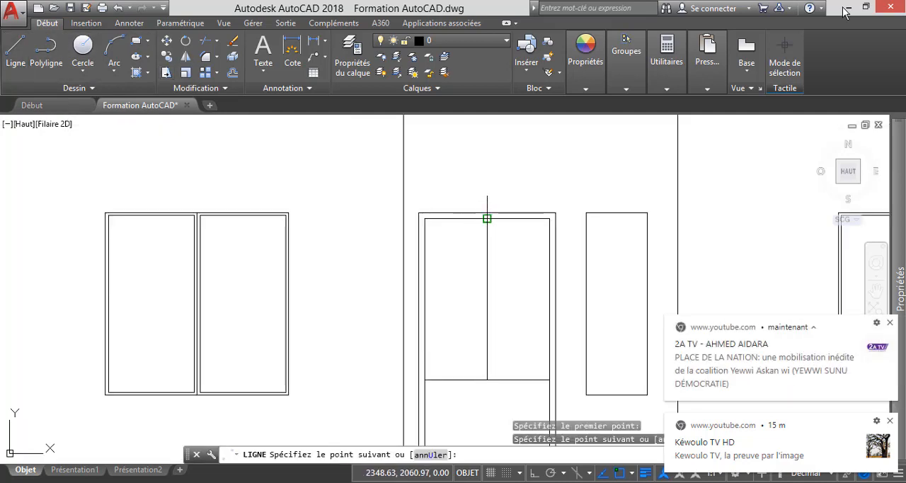
key(Escape)
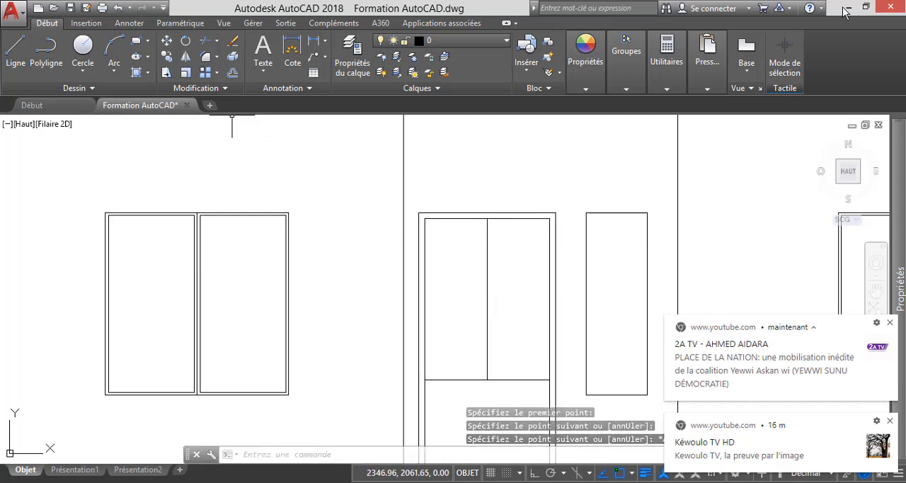
Offset the vertical line in the door's upper half by 0.02 to both sides.
click(232, 73)
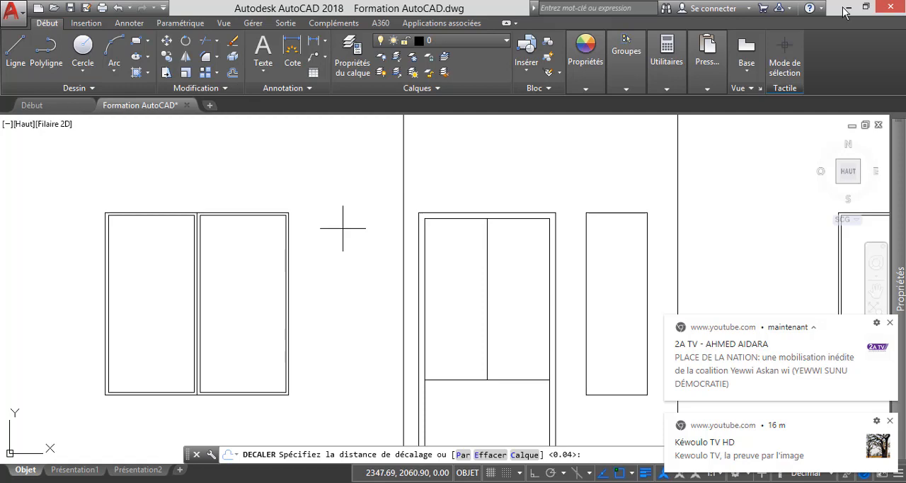
key(Return)
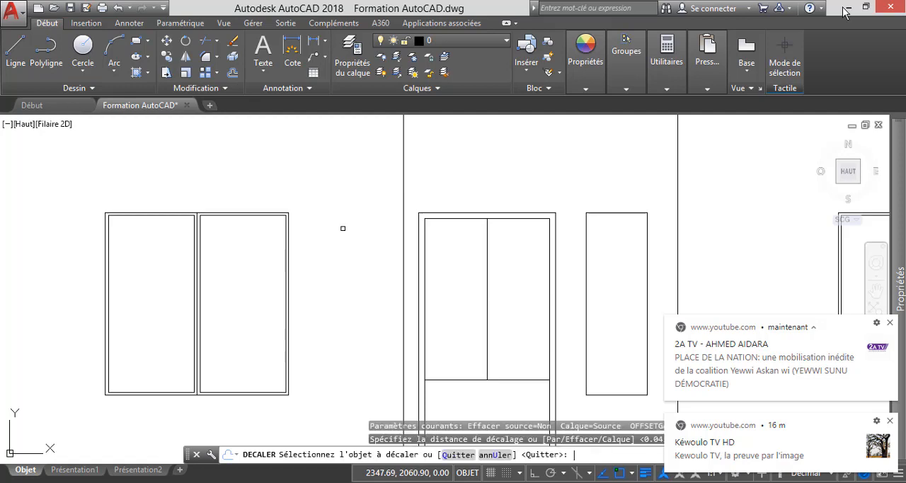
click(485, 296)
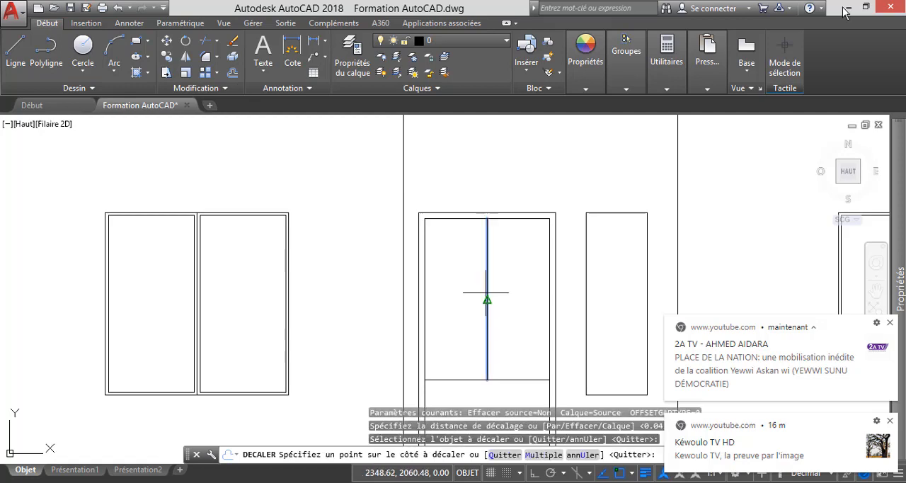
click(450, 286)
click(488, 306)
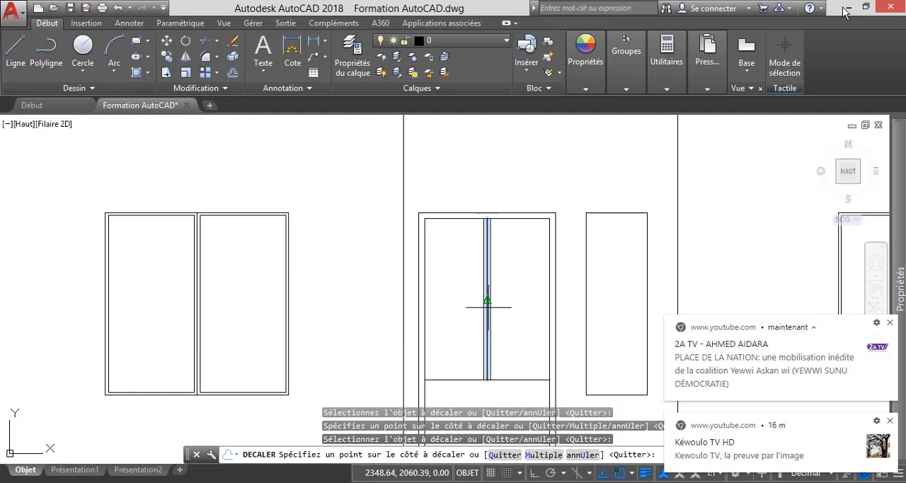
click(517, 315)
scroll(507, 267, down, 2)
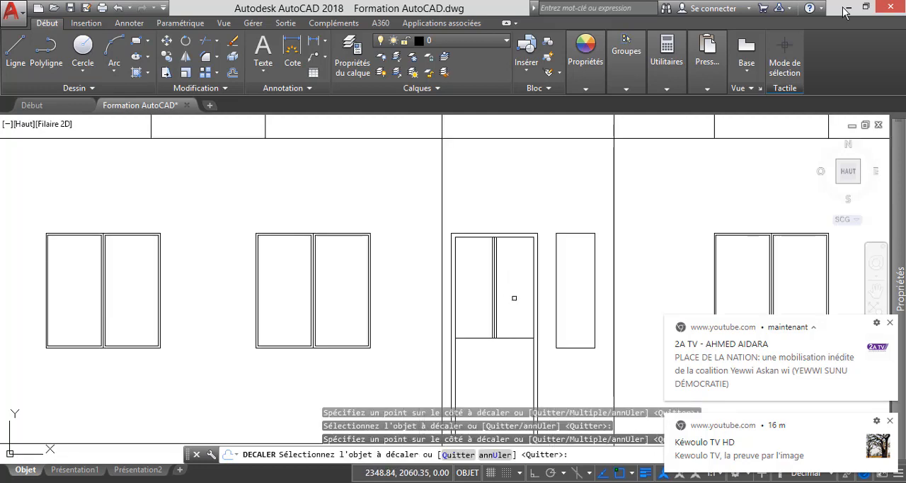
key(Escape)
Delete the original vertical centre line between the two offset lines in the door.
scroll(495, 259, up, 3)
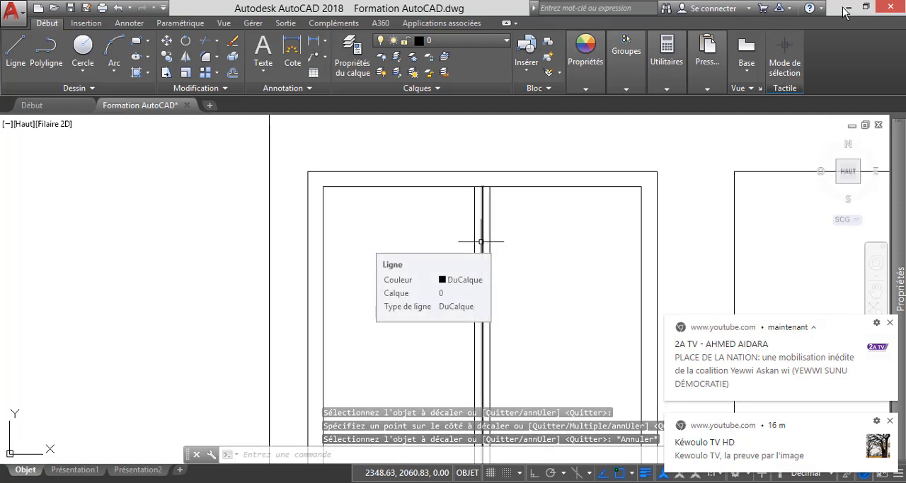
click(480, 241)
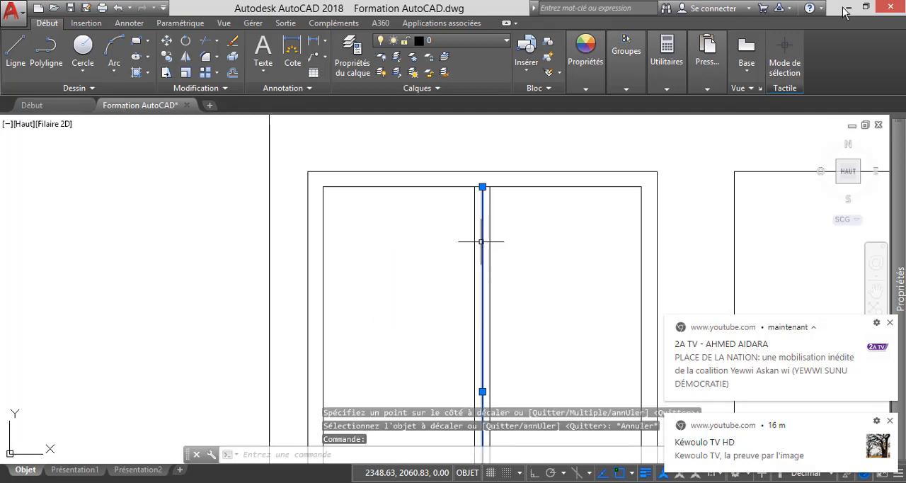
key(Delete)
scroll(480, 242, down, 2)
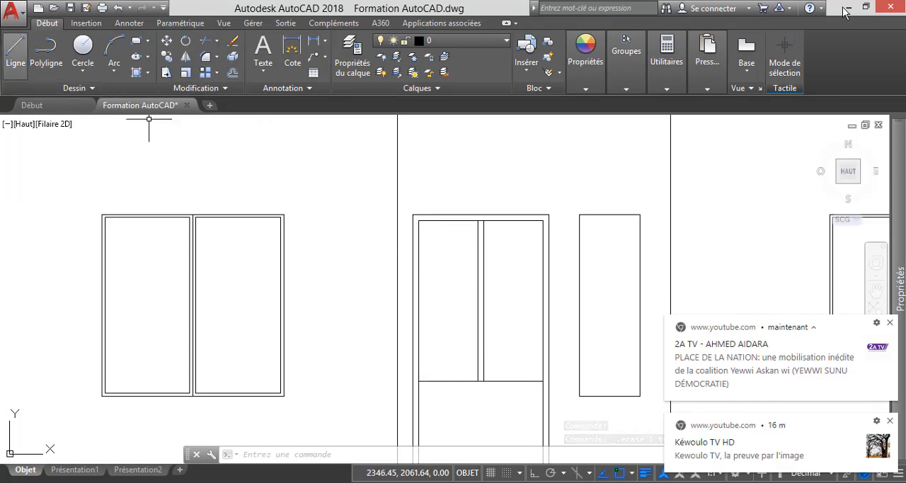
Draw a horizontal line across the door's upper-left panel, from the vertical bar's midpoint to the inner frame.
click(15, 56)
scroll(477, 298, up, 2)
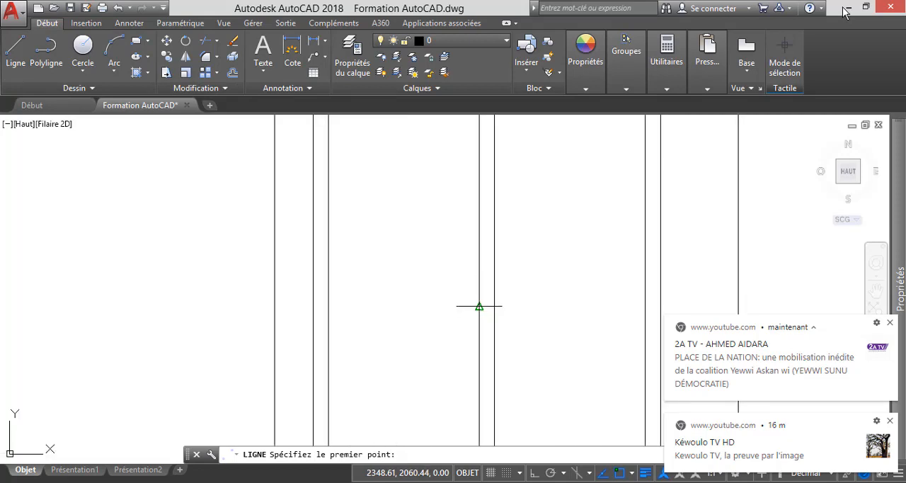
click(479, 306)
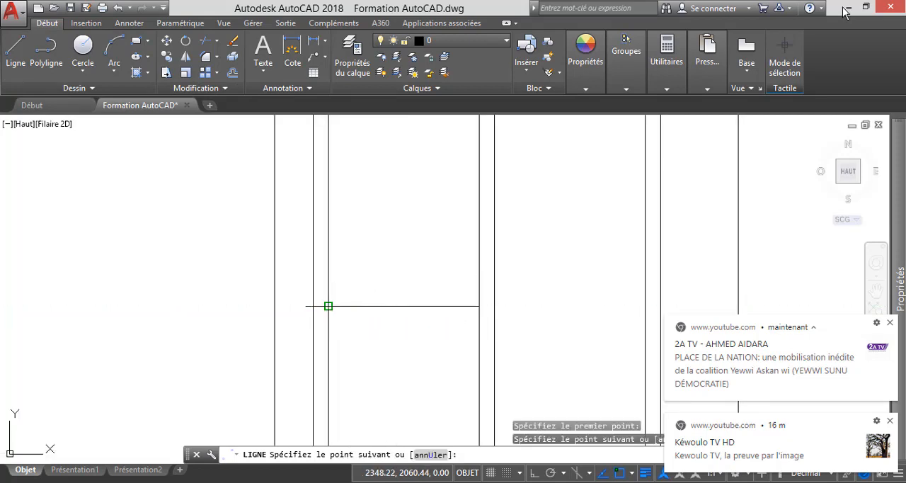
click(328, 306)
key(Escape)
scroll(460, 297, down, 3)
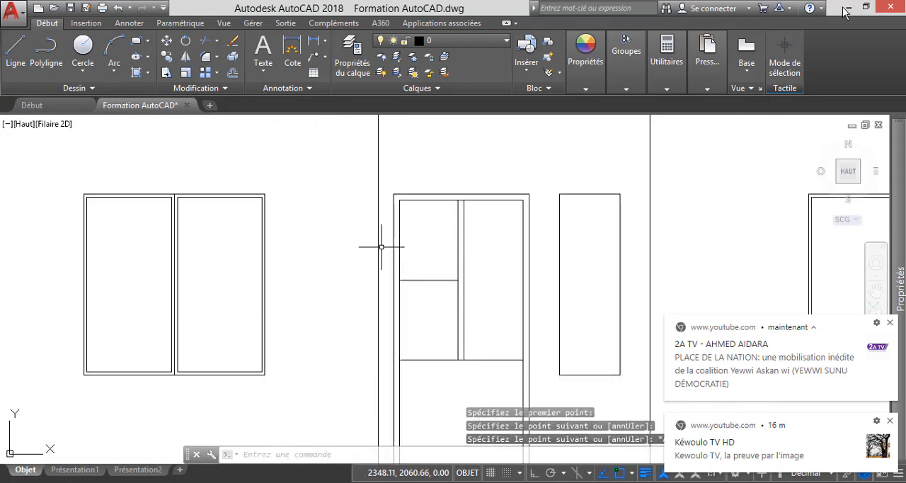
Draw a matching horizontal line across the door's upper-right panel, from the vertical bar's midpoint to the inner frame.
click(15, 53)
scroll(469, 282, up, 4)
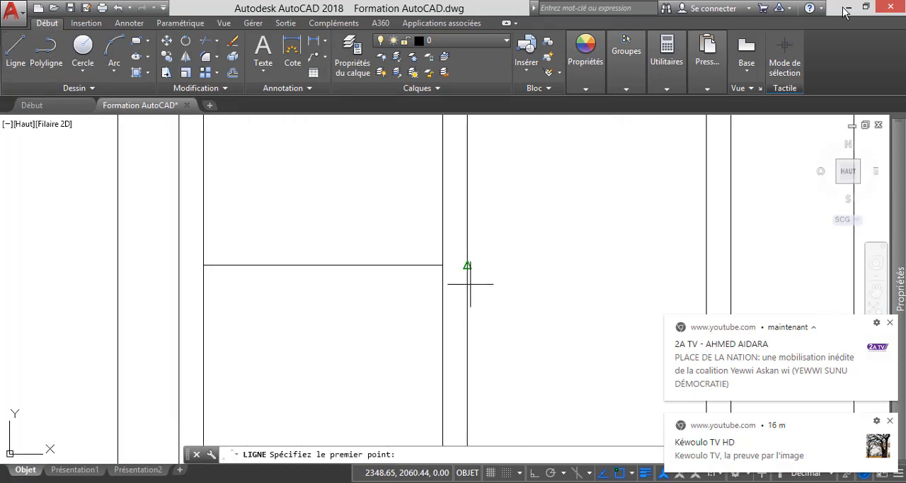
click(467, 265)
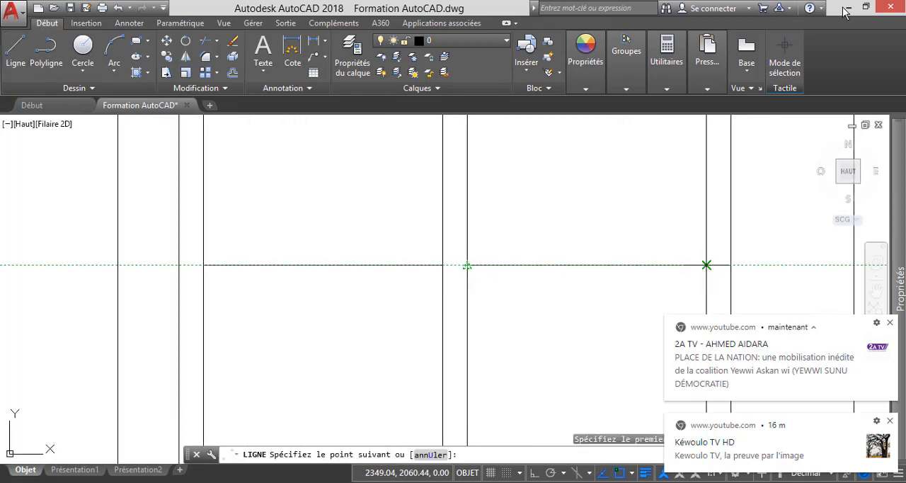
click(701, 265)
key(Escape)
scroll(576, 269, down, 3)
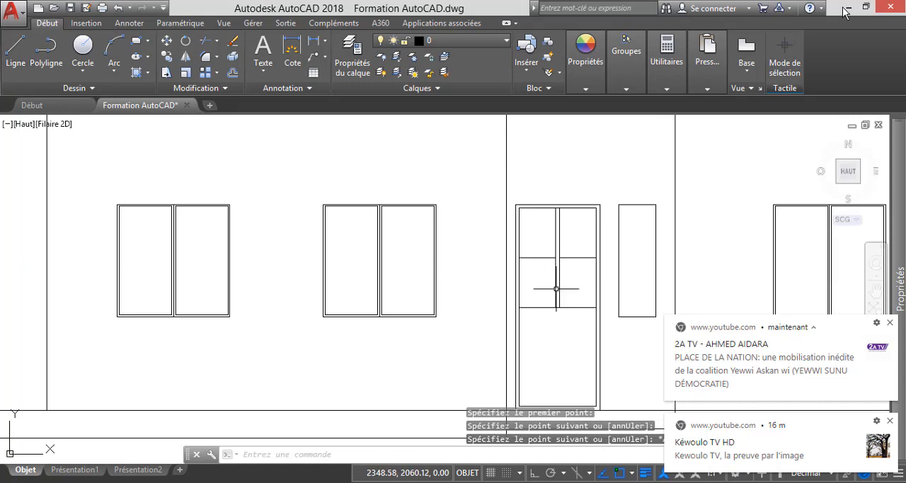
Offset the horizontal line in the door's upper-left panel by 0.02 above and below.
scroll(573, 284, up, 4)
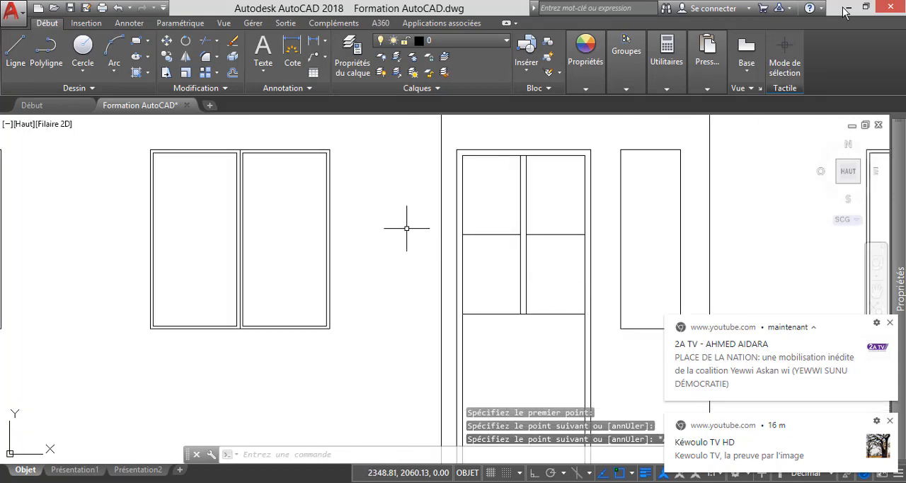
click(233, 72)
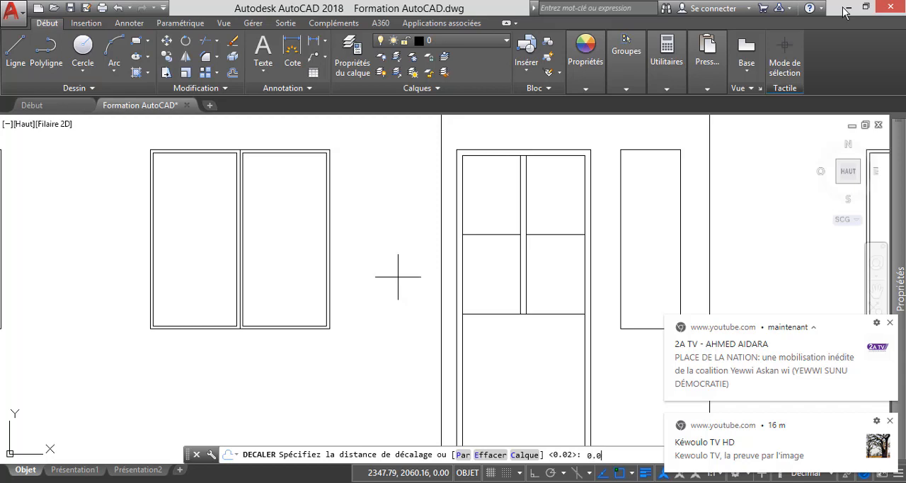
key(Return)
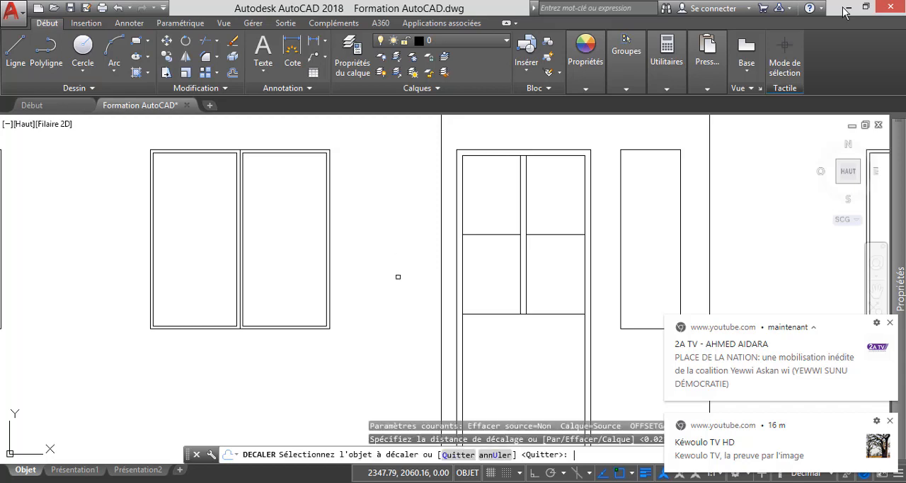
click(487, 234)
click(487, 216)
scroll(489, 237, up, 4)
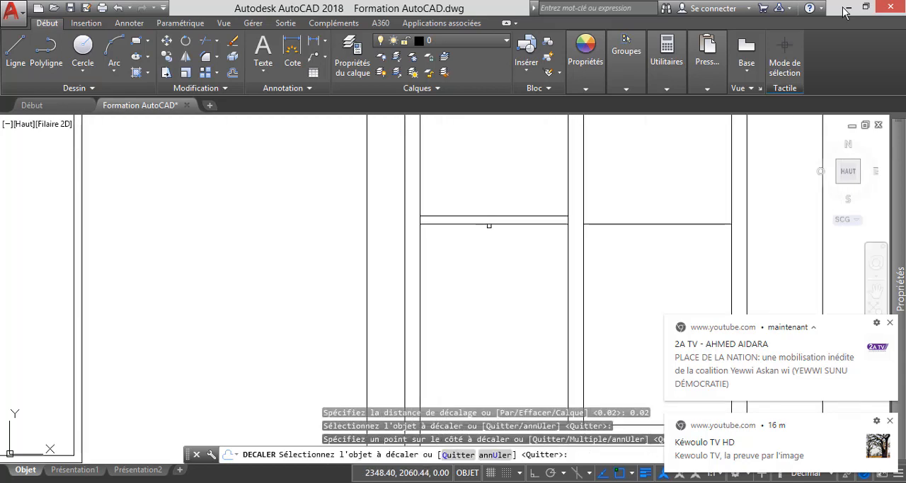
click(488, 224)
click(492, 263)
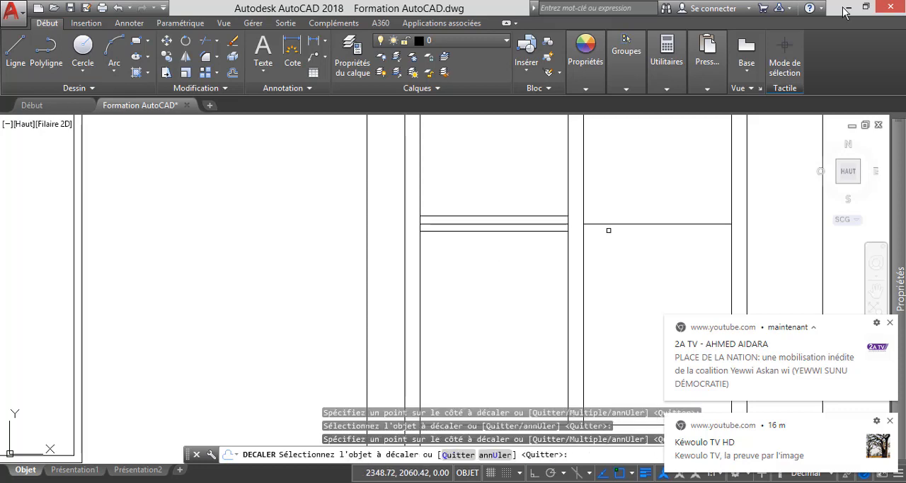
Offset the horizontal line in the door's upper-right panel above and below by the same 0.02 distance.
click(607, 224)
click(609, 185)
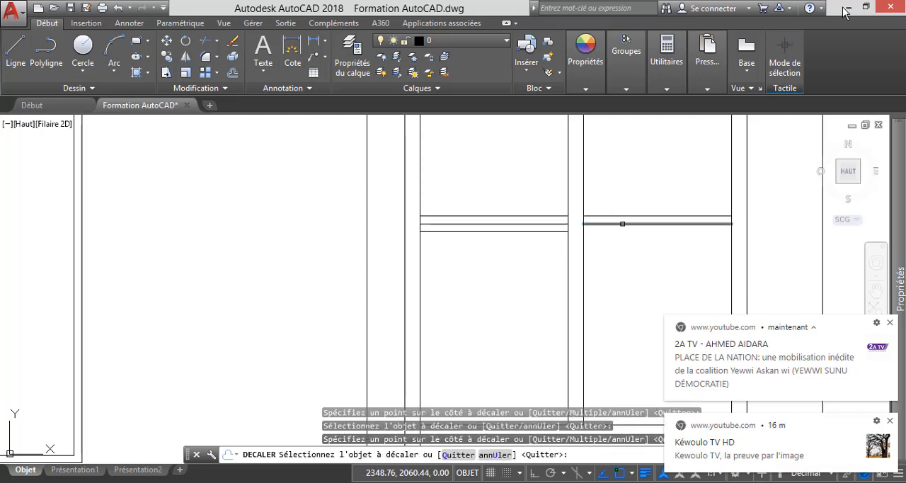
click(622, 224)
click(629, 259)
key(Escape)
Delete the original middle lines from the horizontal bars in the door's upper-left and upper-right panels.
click(521, 224)
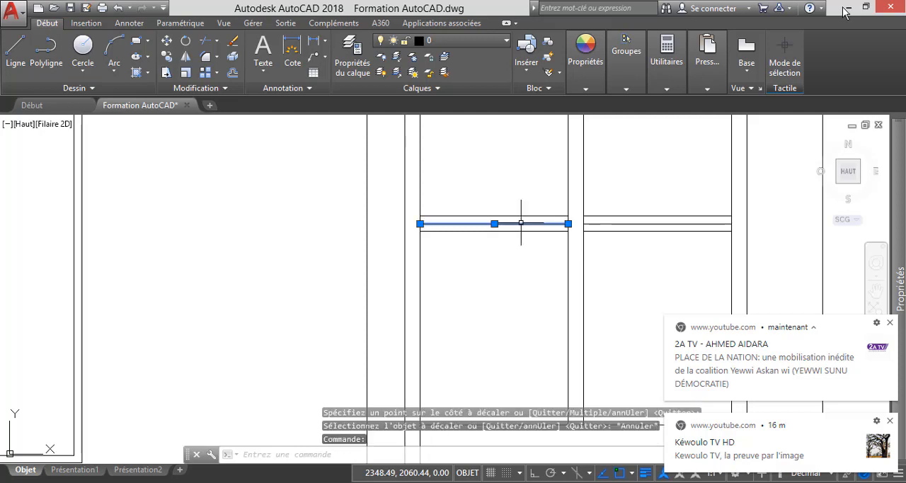
key(Delete)
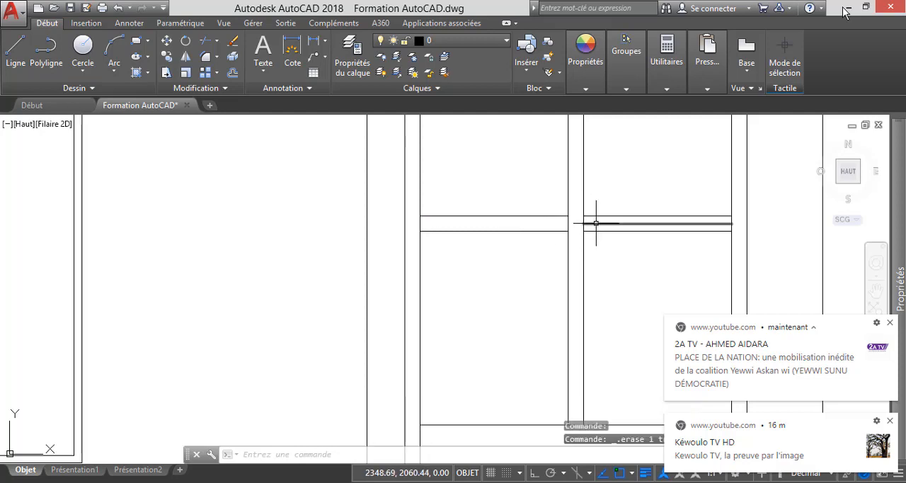
scroll(594, 223, down, 4)
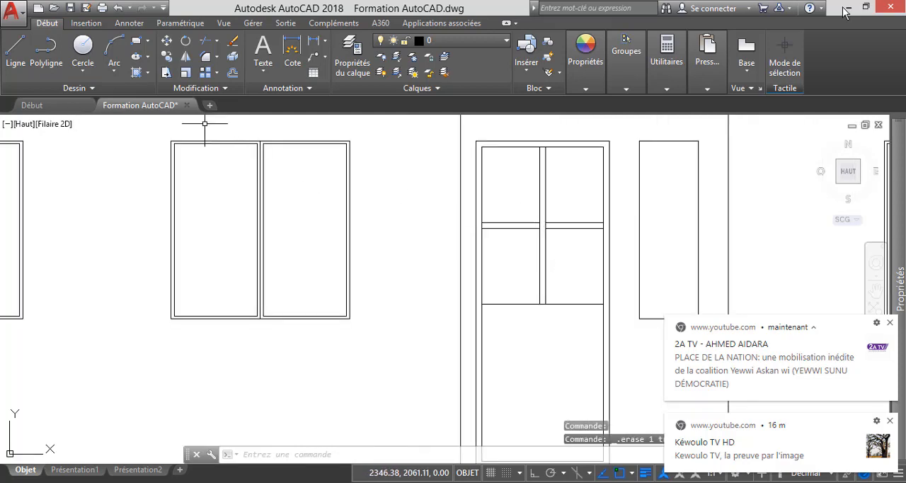
Trim the vertical bar's left line and the inner frame's left line where the door's left horizontal bar meets them.
click(204, 41)
key(Return)
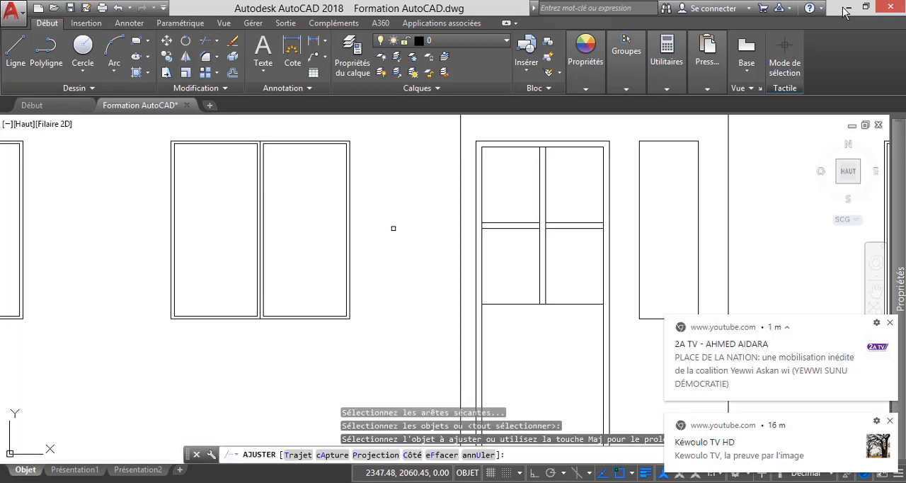
click(525, 229)
scroll(524, 229, up, 2)
scroll(524, 228, up, 2)
click(565, 222)
click(566, 220)
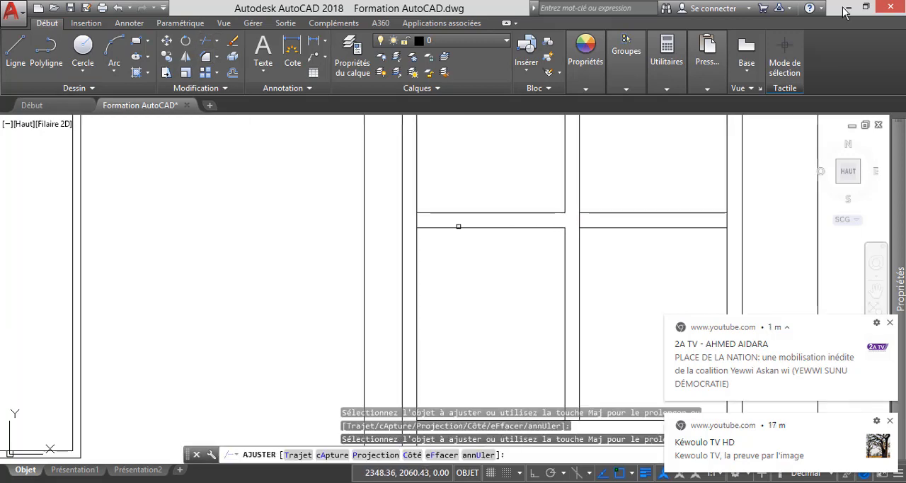
click(417, 220)
click(418, 220)
click(418, 220)
scroll(418, 220, down, 2)
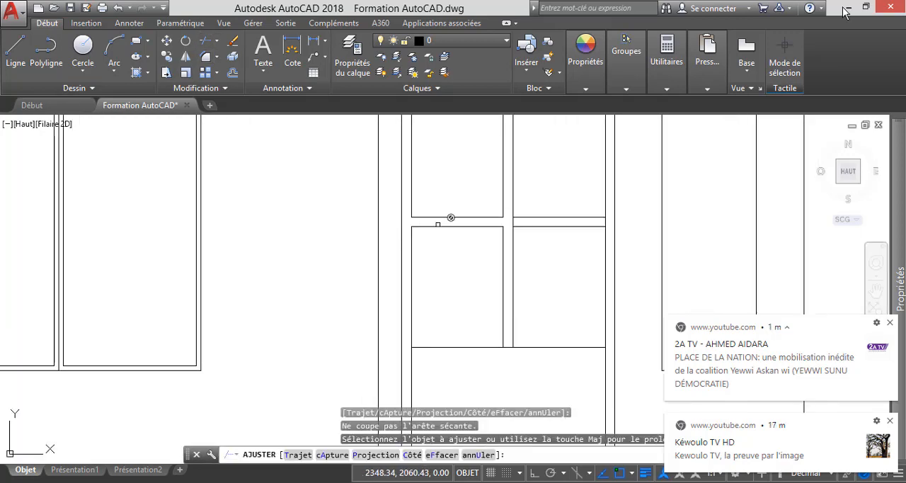
Trim the vertical bar's right line and the inner frame's right line where the door's right horizontal bar meets them.
scroll(514, 222, up, 4)
click(511, 223)
scroll(467, 222, down, 3)
click(467, 222)
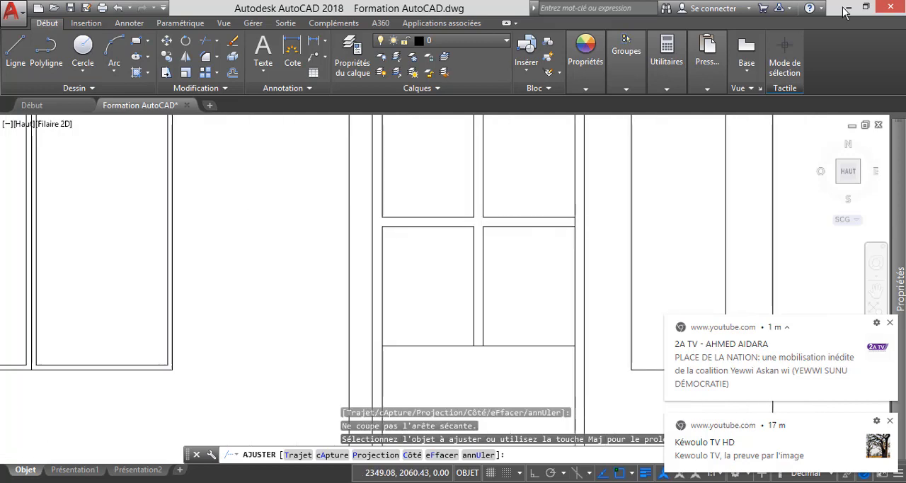
scroll(585, 223, up, 3)
scroll(558, 220, down, 5)
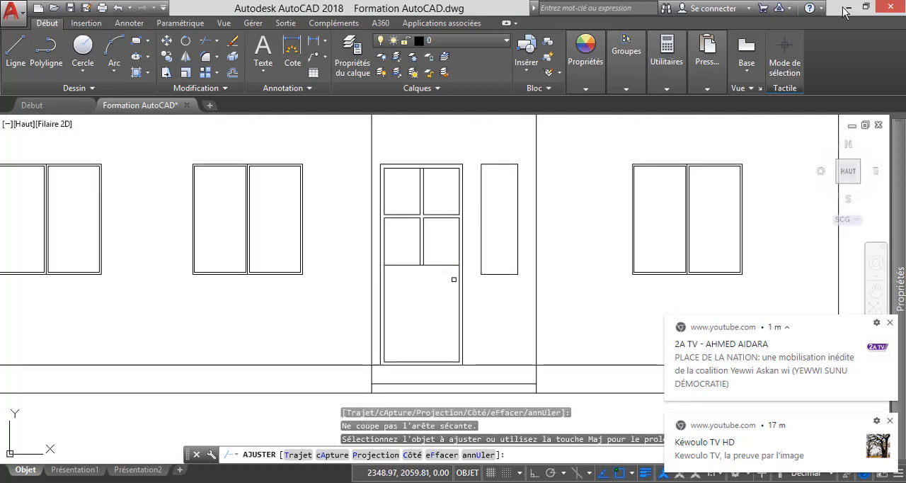
key(Escape)
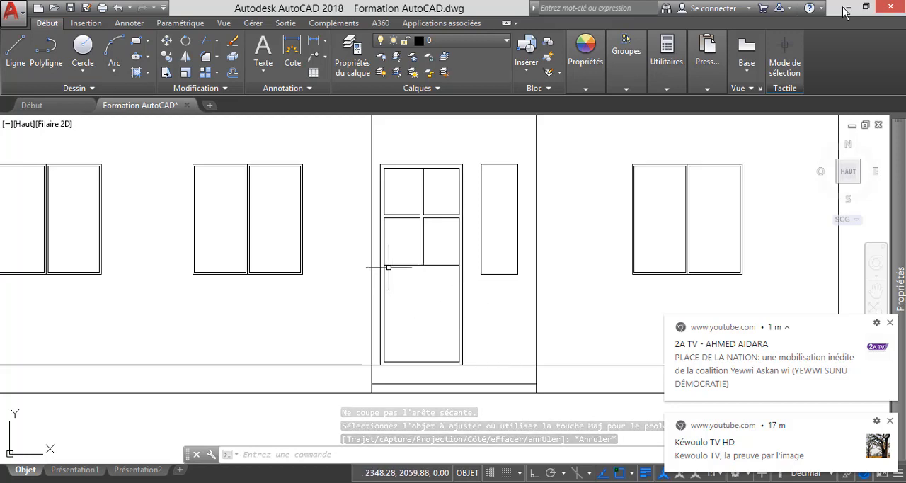
Draw a vertical centre line in the narrow window beside the door, from its bottom edge's midpoint to its top edge.
scroll(388, 268, up, 4)
scroll(378, 255, up, 2)
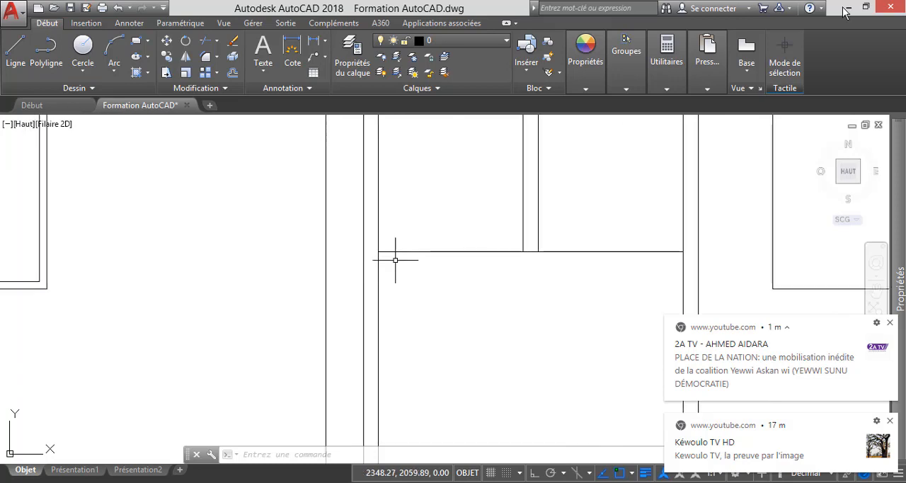
scroll(395, 260, down, 5)
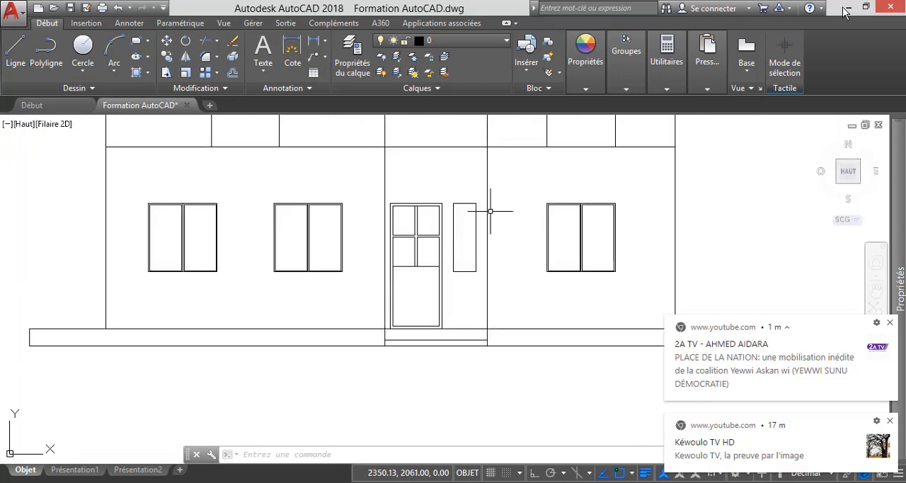
scroll(476, 221, up, 4)
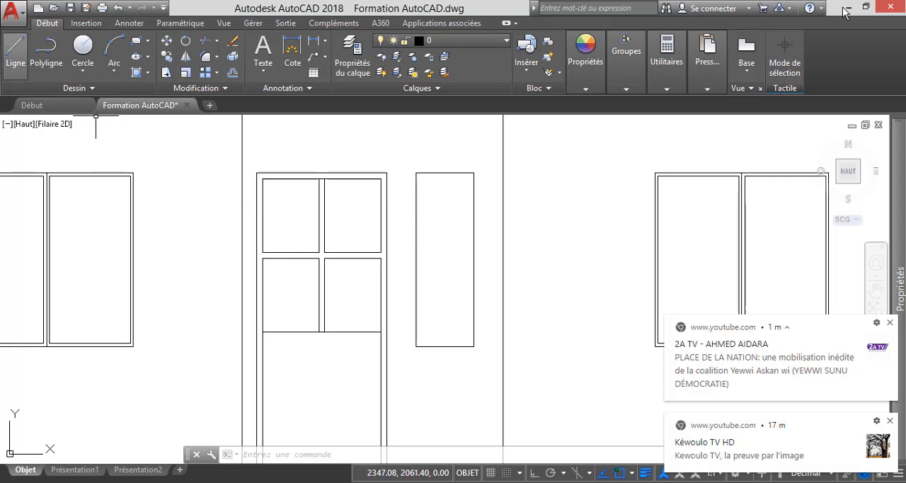
click(16, 50)
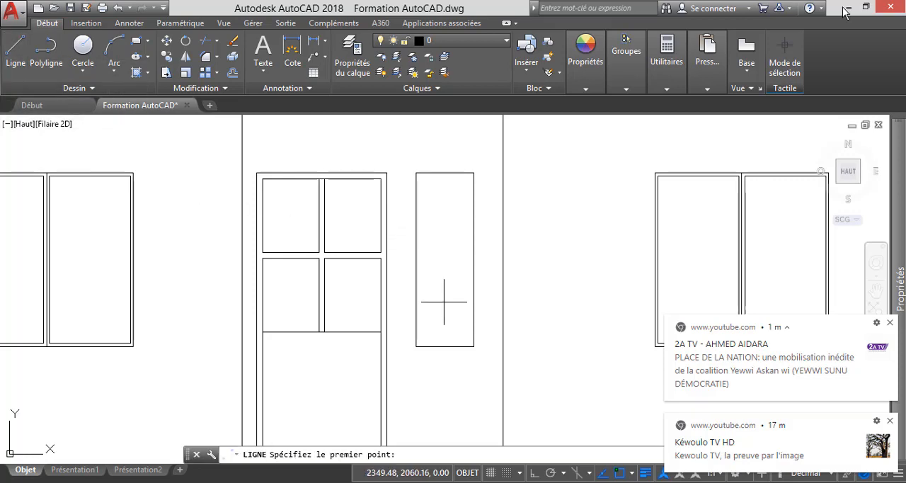
scroll(445, 345, up, 3)
click(444, 352)
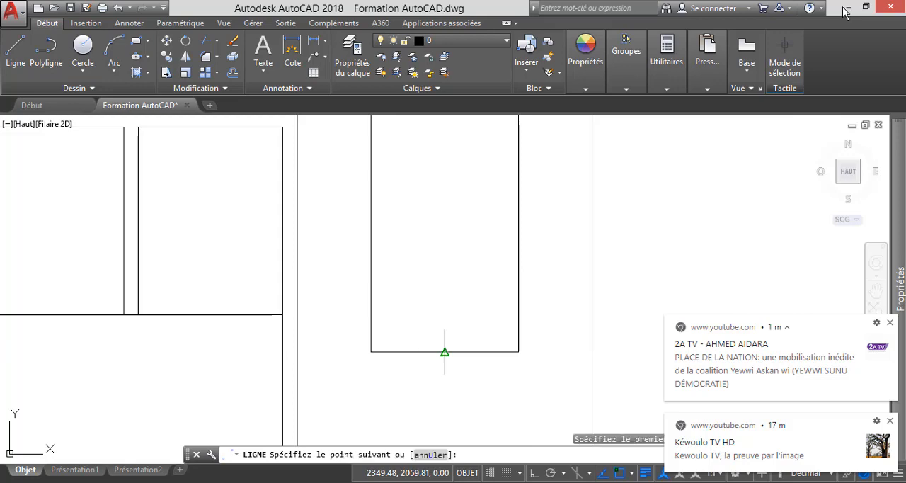
scroll(444, 340, down, 3)
click(446, 169)
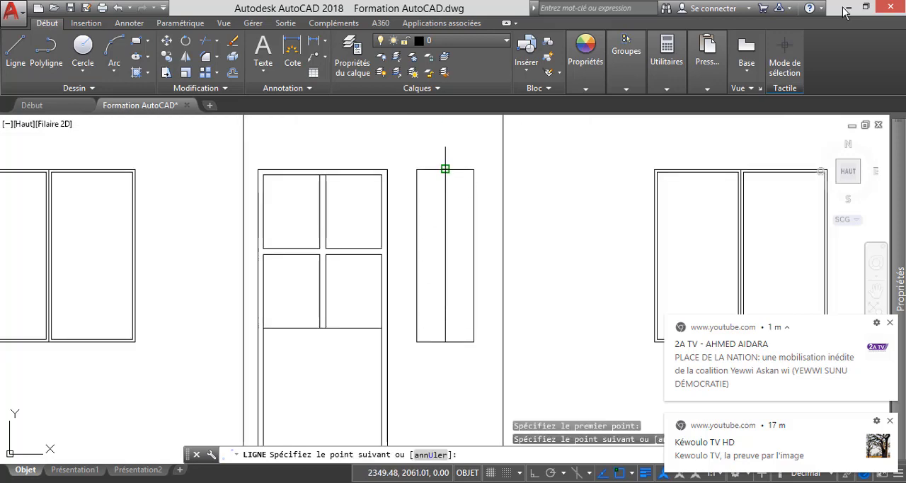
key(Escape)
Offset the top and bottom edges of the narrow window beside the door inward by 0.02.
click(232, 72)
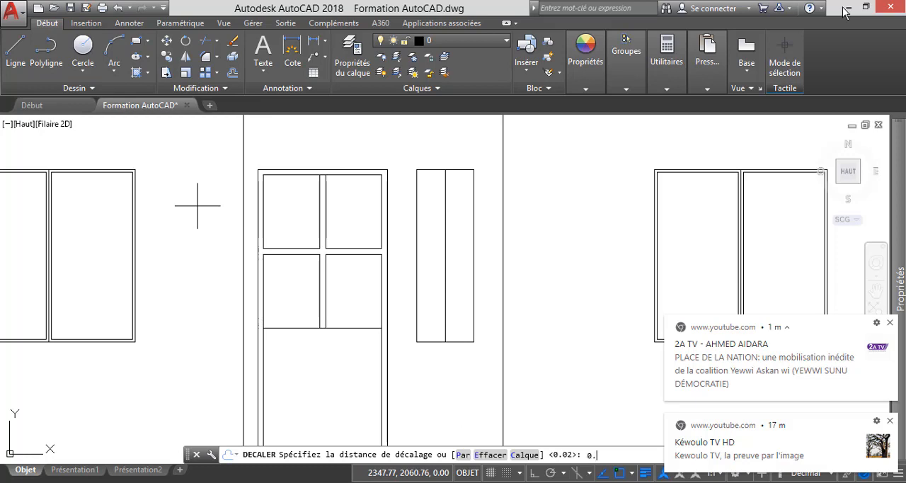
key(Return)
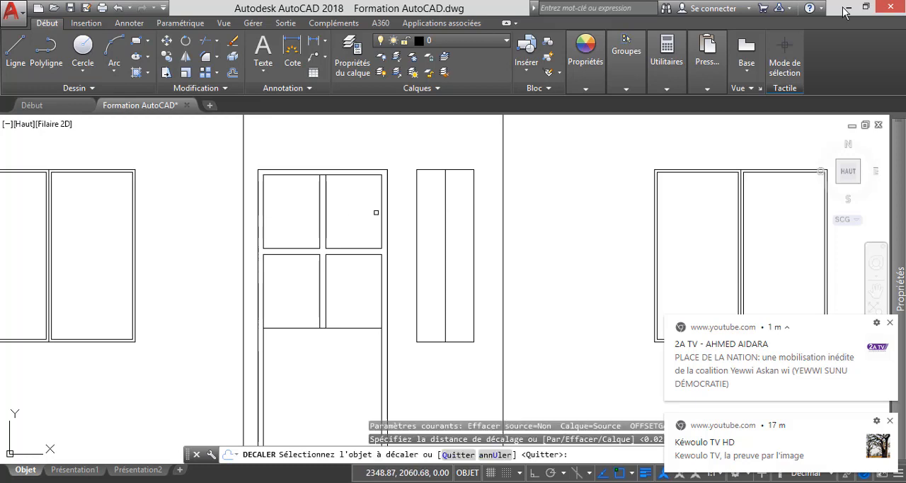
click(431, 170)
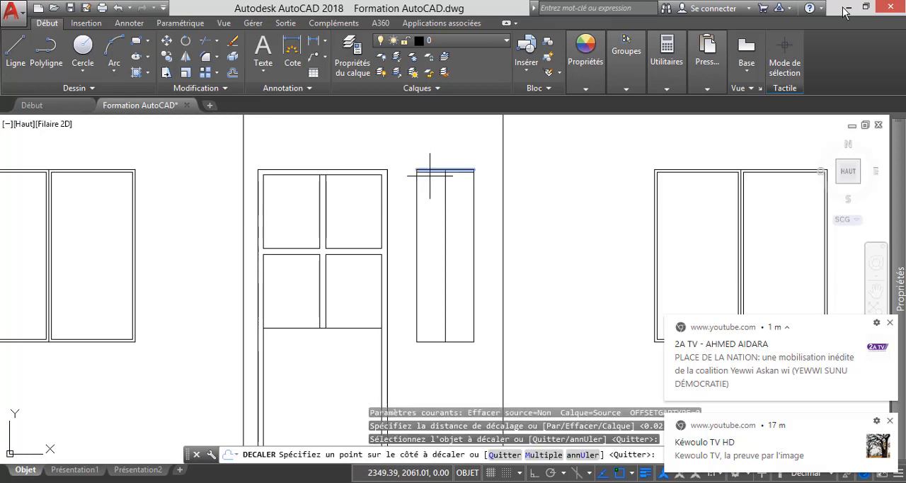
click(449, 286)
click(431, 342)
click(424, 281)
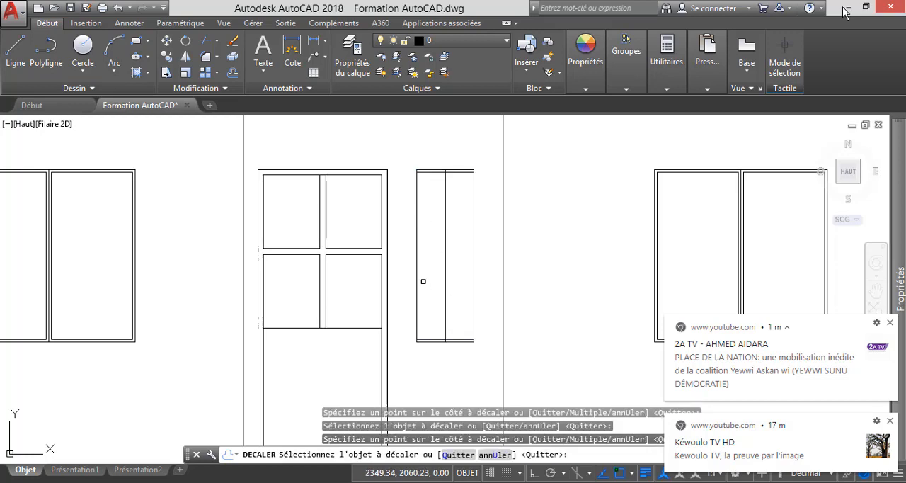
Offset the left and right edges of the narrow window inward by the same 0.02 distance.
click(419, 277)
click(451, 282)
click(471, 286)
click(459, 288)
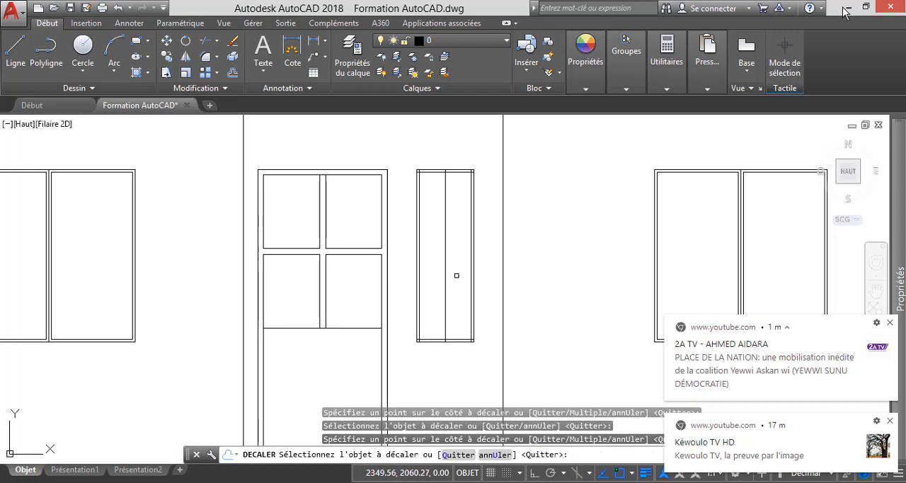
key(Return)
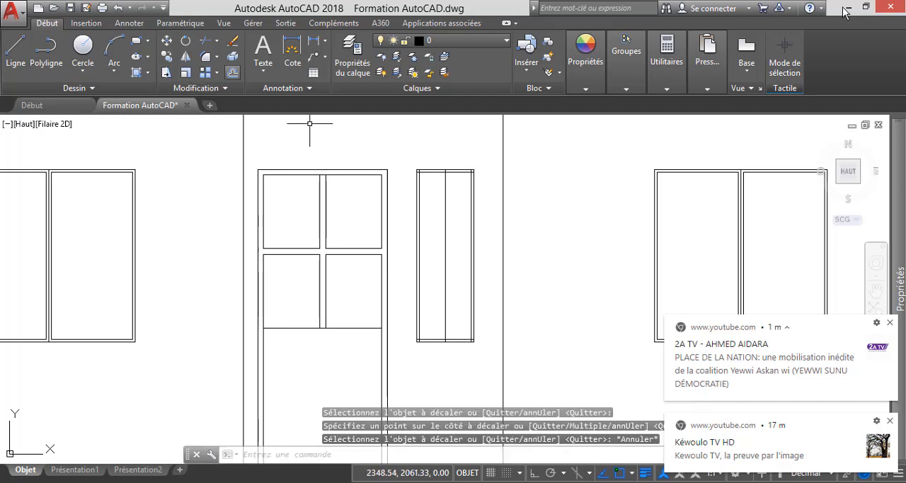
key(Return)
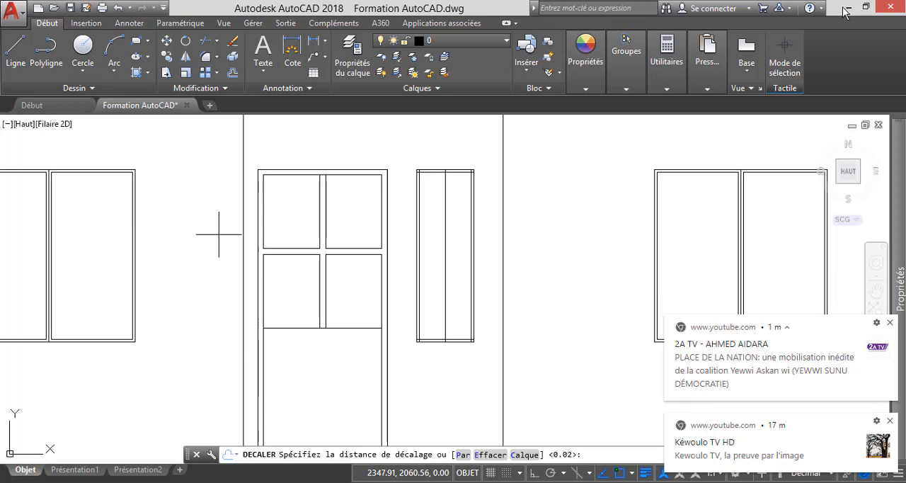
key(Escape)
Trim the overlapping inner frame lines at the narrow window's top-left corner.
click(217, 41)
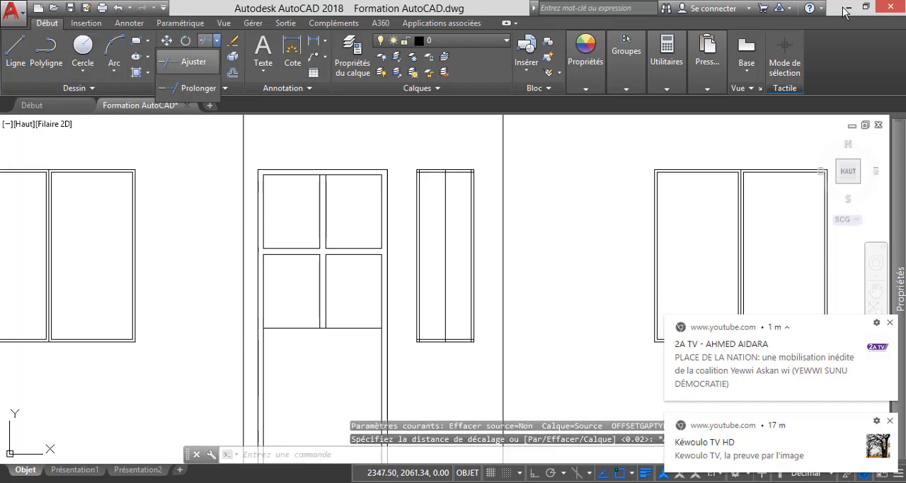
click(195, 62)
key(Return)
click(503, 194)
scroll(452, 178, up, 7)
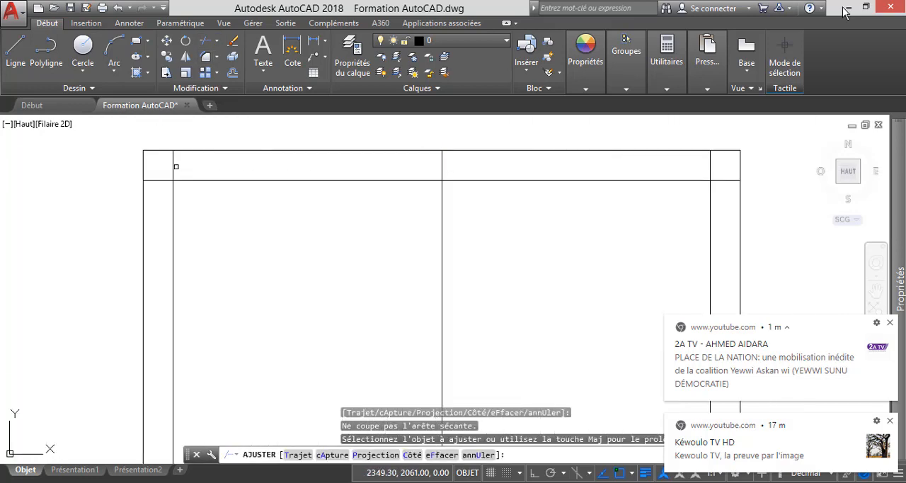
click(174, 165)
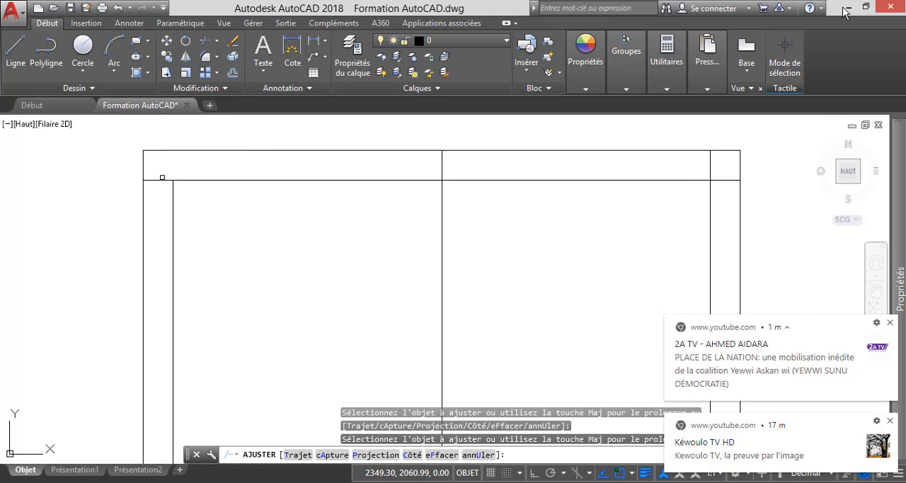
click(162, 176)
click(163, 187)
scroll(232, 172, down, 6)
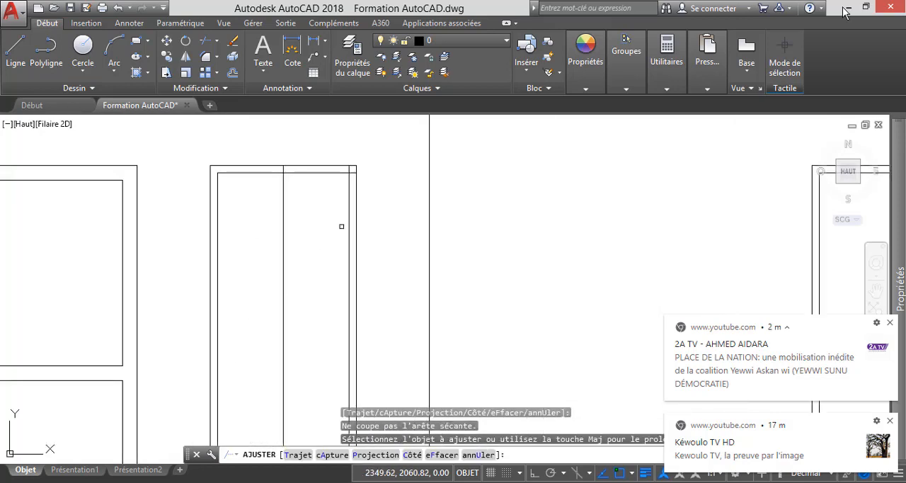
Trim the overlapping inner frame lines at the narrow window's top-right corner.
scroll(341, 226, up, 5)
click(352, 175)
click(356, 203)
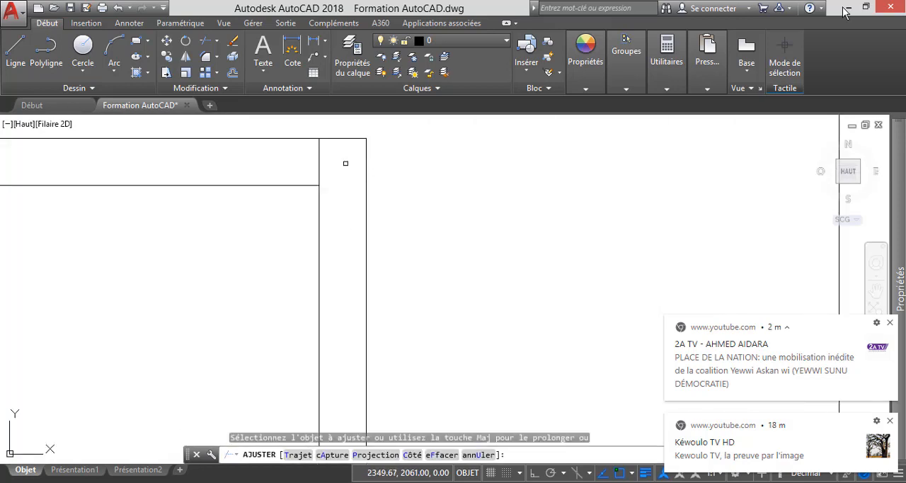
click(285, 154)
click(329, 169)
scroll(344, 164, down, 5)
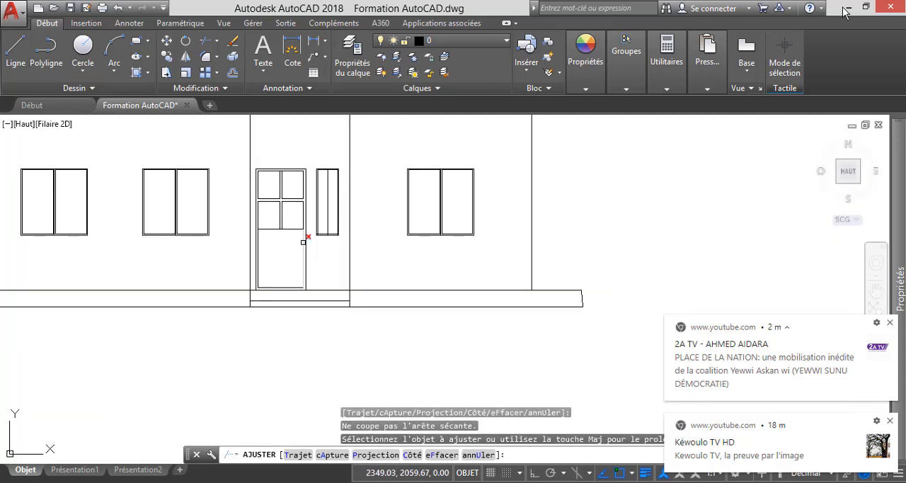
Trim the overlapping inner frame lines at both bottom corners of the narrow window.
scroll(303, 242, up, 5)
click(291, 156)
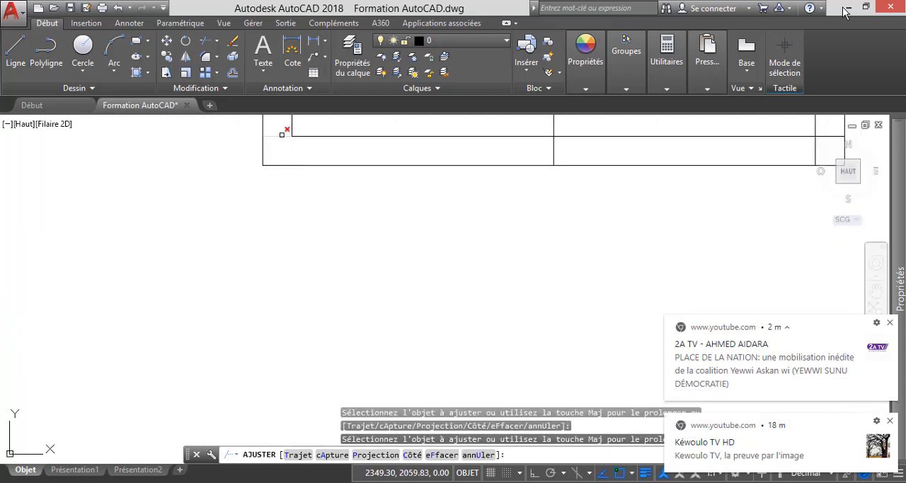
scroll(445, 187, down, 2)
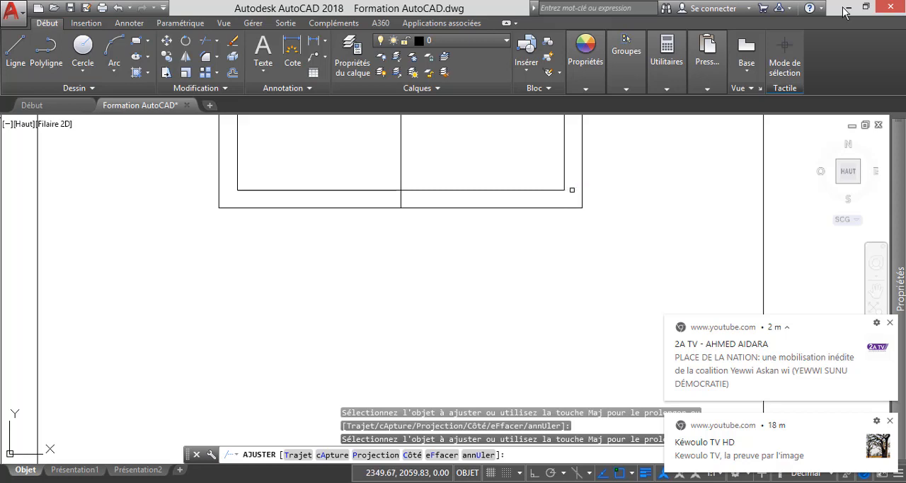
scroll(477, 273, down, 4)
key(Escape)
scroll(453, 310, down, 1)
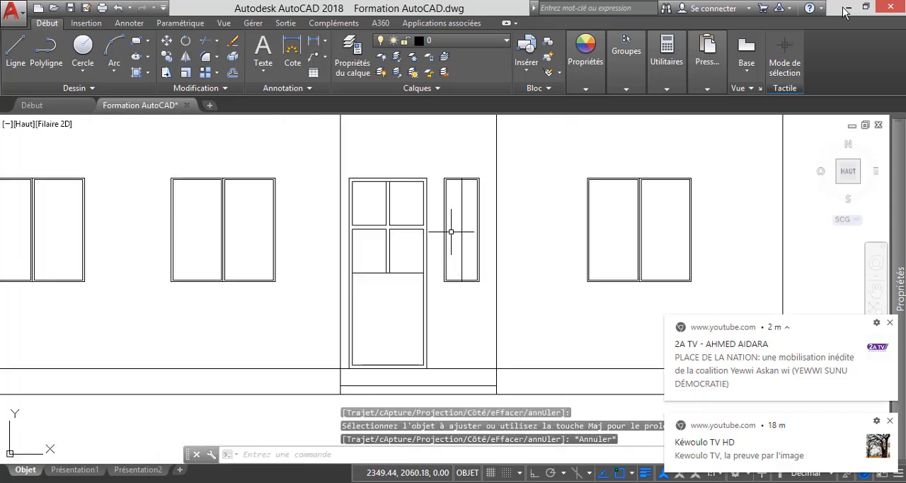
Offset the narrow window's vertical centre line by 0.01 to both its left and right sides.
click(233, 72)
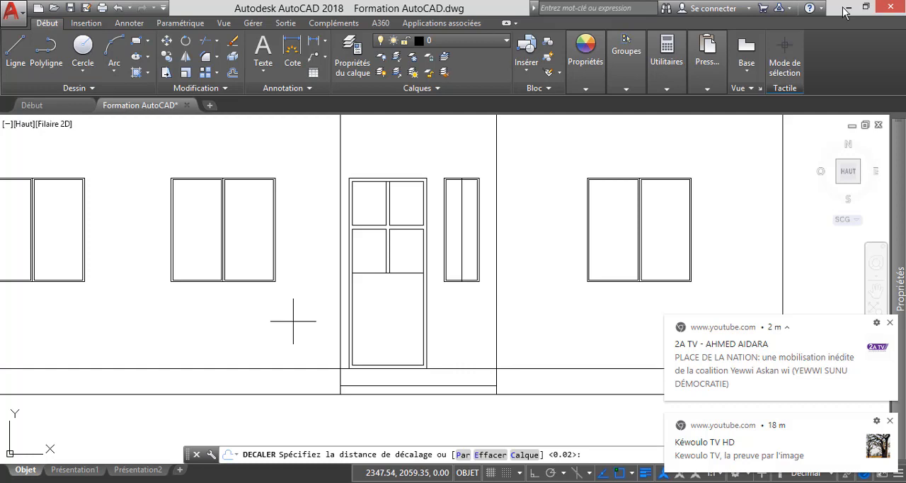
text(0.0)
key(Return)
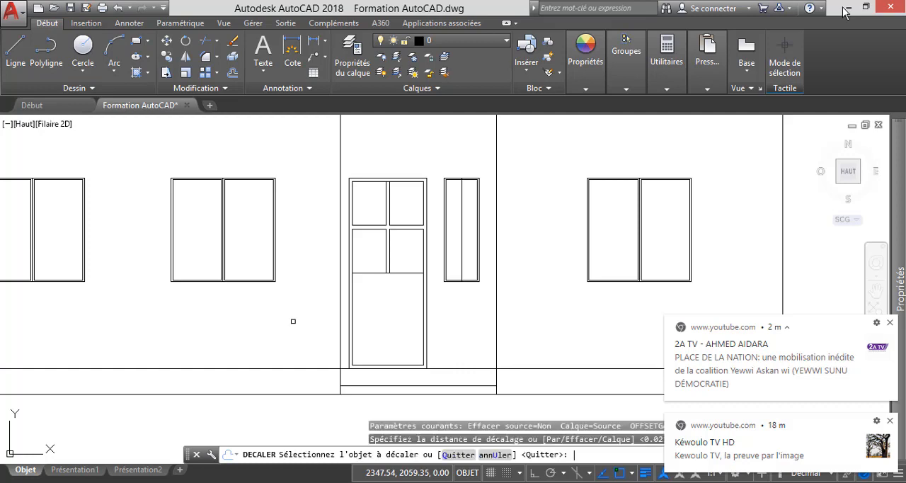
scroll(463, 257, up, 6)
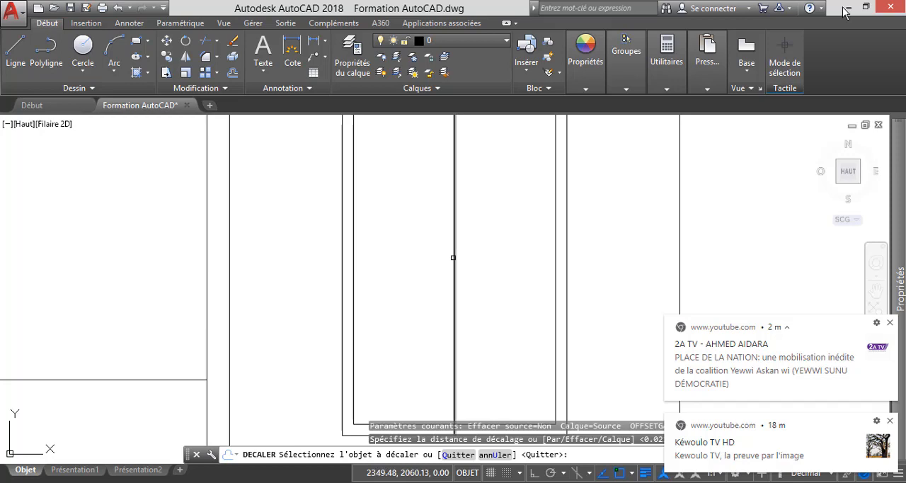
click(455, 260)
click(422, 262)
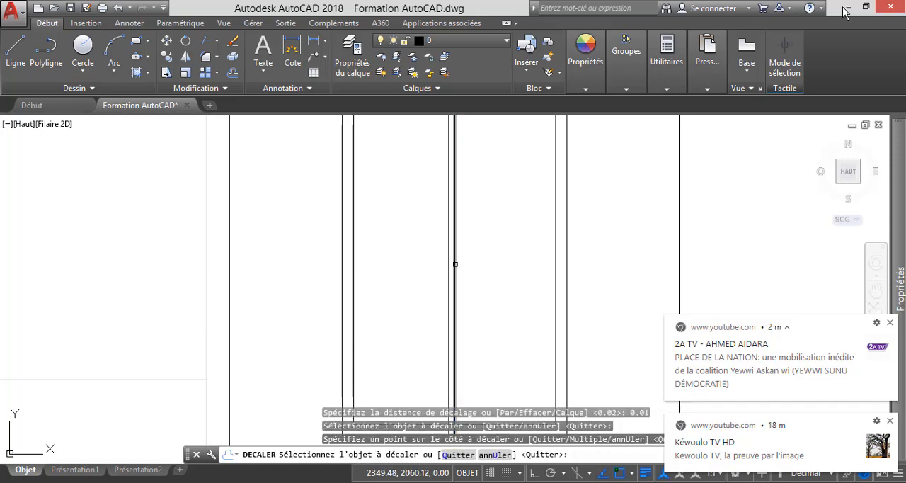
click(455, 264)
click(507, 269)
key(Escape)
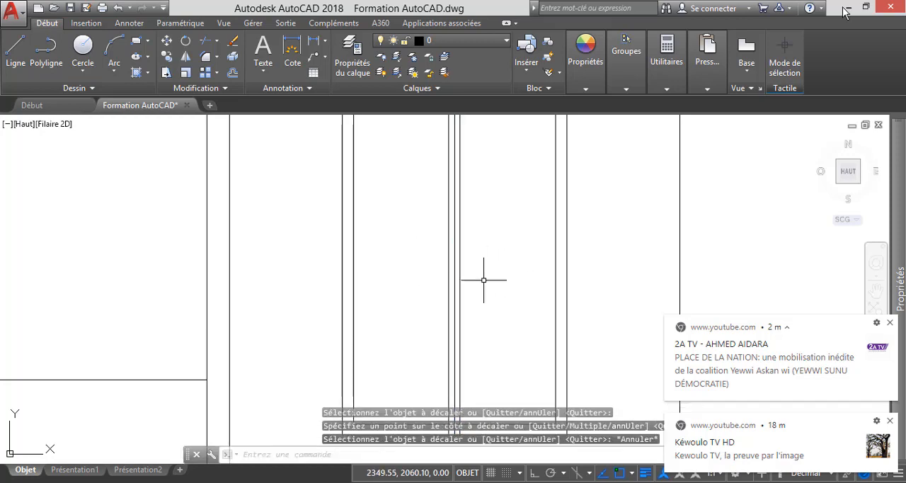
Delete the original centre line between the two offset mullion lines of the narrow window.
scroll(457, 288, down, 4)
scroll(443, 162, up, 8)
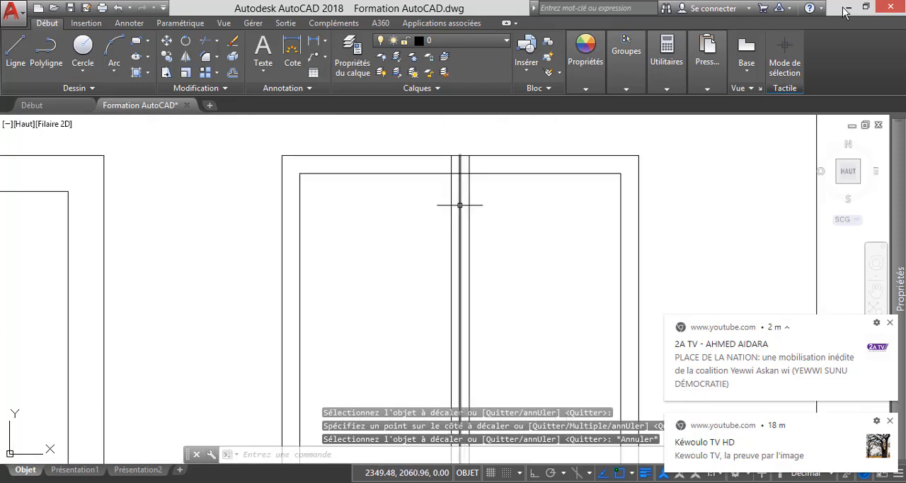
click(460, 206)
key(Delete)
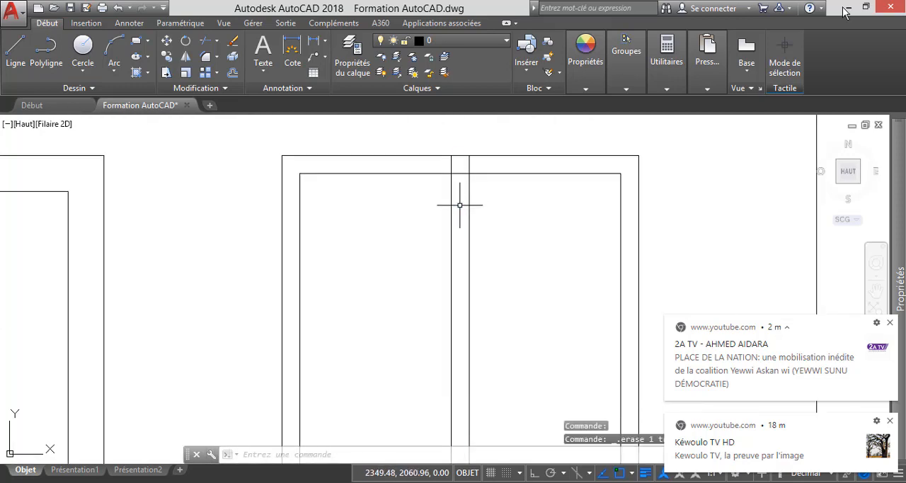
Trim the two mullion lines where they extend above the inner frame at the narrow window's top.
scroll(460, 184, down, 4)
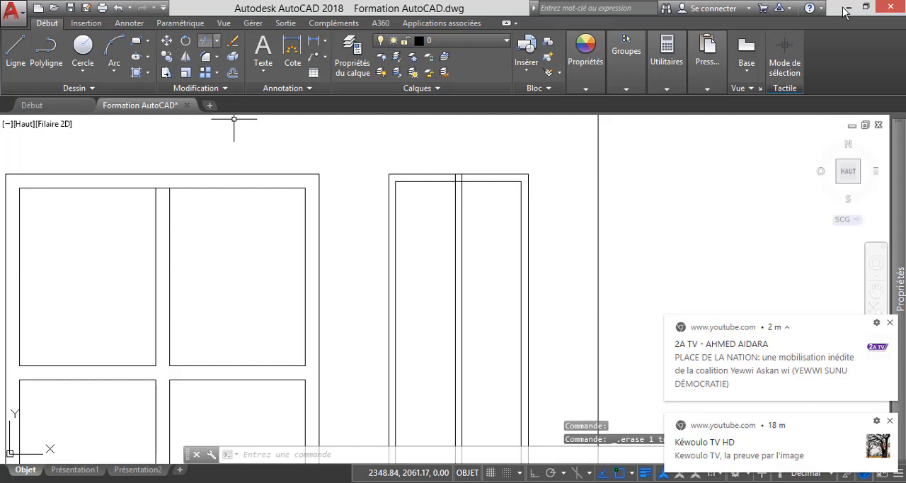
click(205, 40)
key(Return)
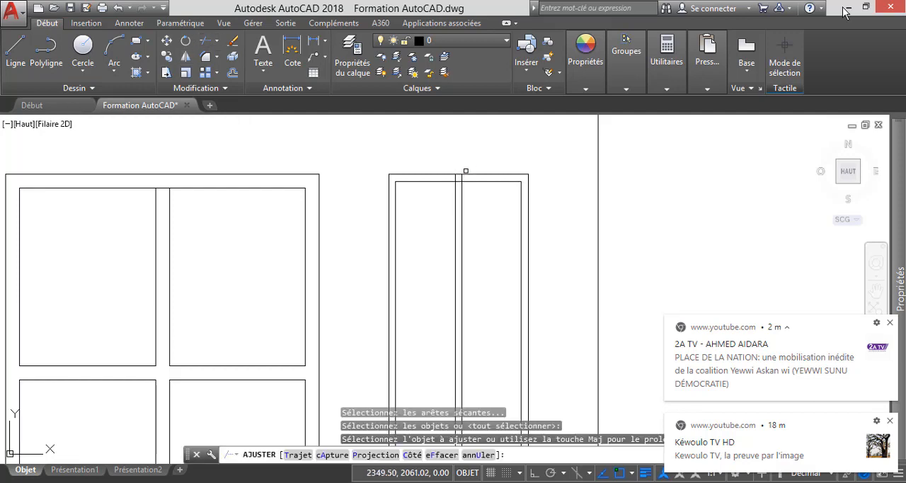
scroll(465, 171, up, 5)
click(472, 189)
click(427, 189)
scroll(488, 185, down, 4)
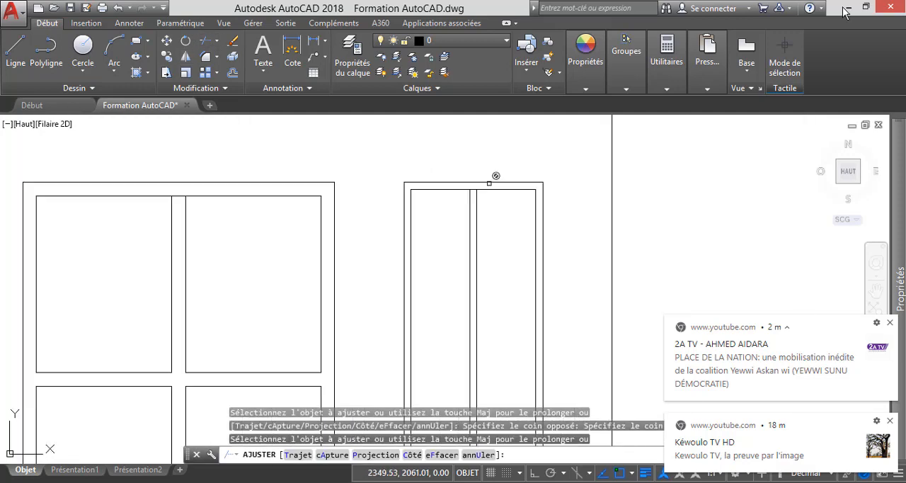
click(489, 184)
Trim the mullion line ends below the narrow window's inner frame and the bottom frame segment between them.
scroll(482, 261, down, 4)
scroll(482, 262, down, 1)
scroll(481, 344, up, 5)
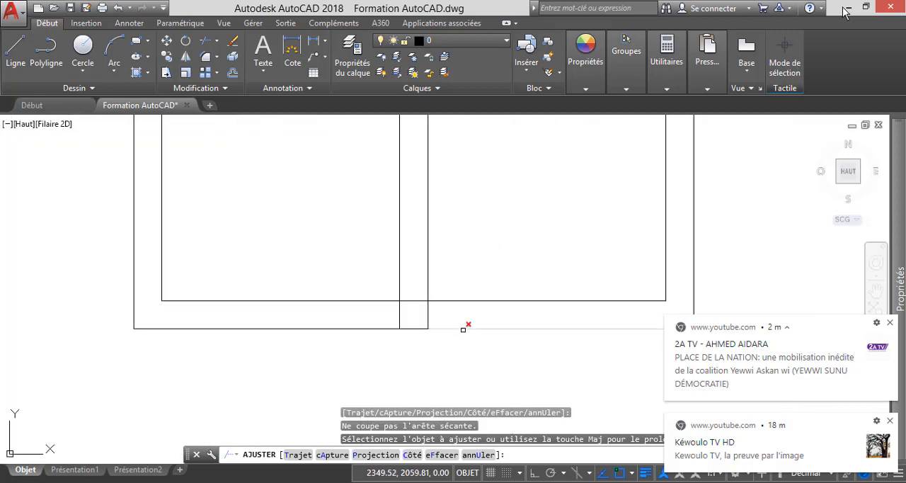
click(444, 320)
click(386, 314)
click(418, 303)
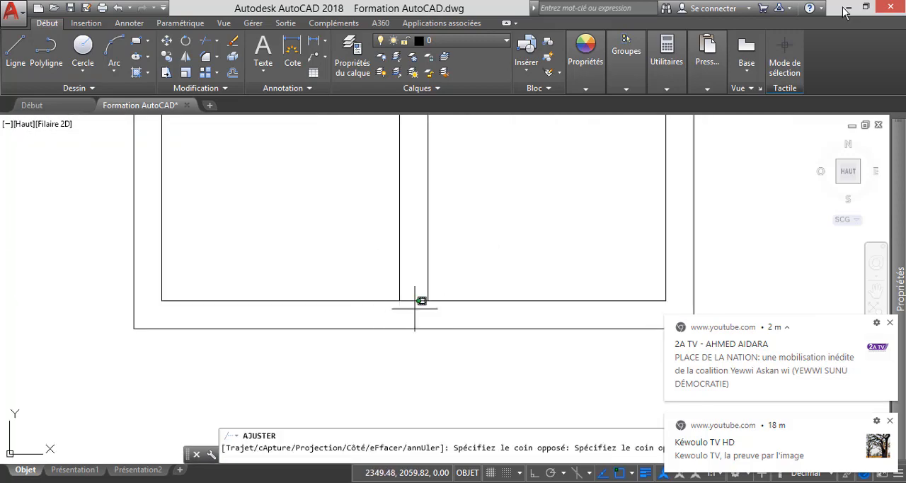
click(407, 271)
Trim the top inner frame segment between the narrow window's two mullion lines.
scroll(424, 298, down, 5)
scroll(439, 177, up, 4)
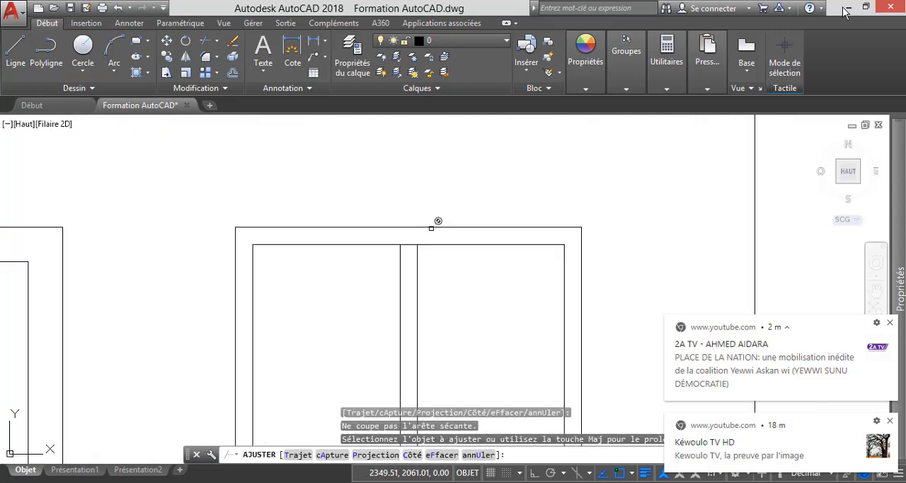
click(396, 265)
click(392, 241)
key(Escape)
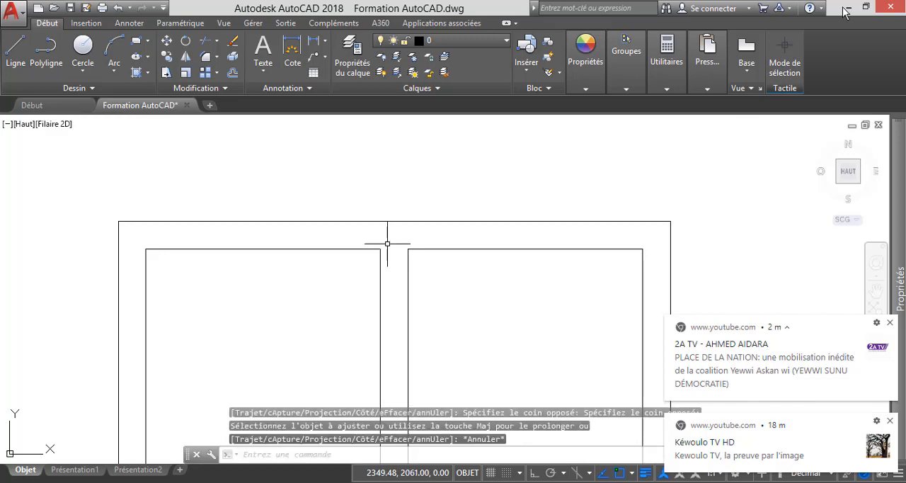
Draw a horizontal line across the narrow window between the midpoints of its left and right inner frame edges.
scroll(389, 202, down, 6)
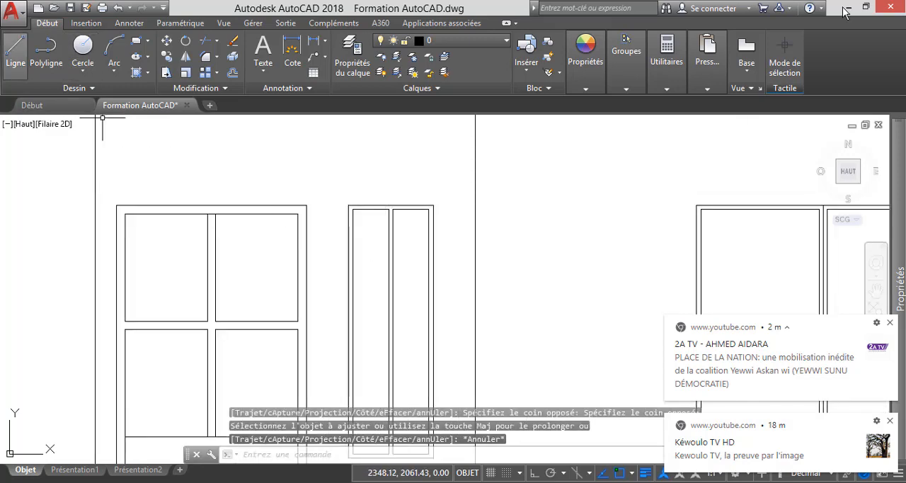
click(15, 51)
scroll(379, 255, down, 2)
scroll(368, 248, up, 2)
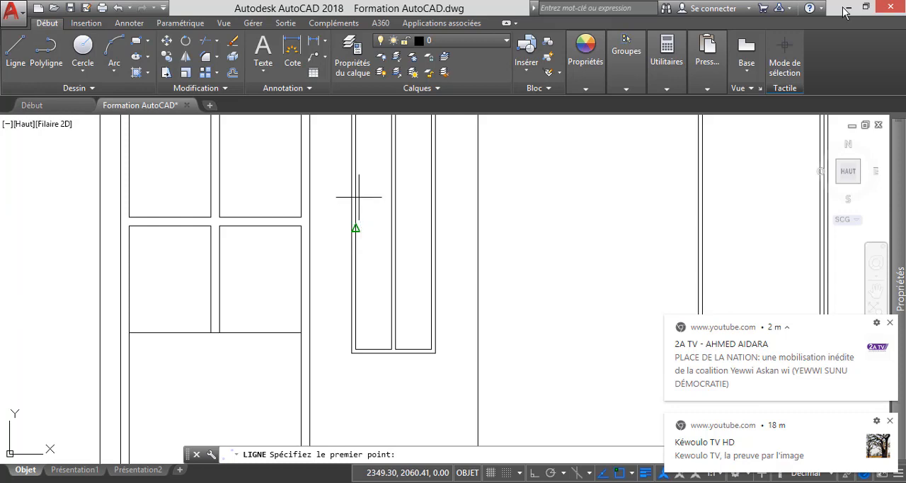
click(355, 228)
scroll(390, 228, up, 3)
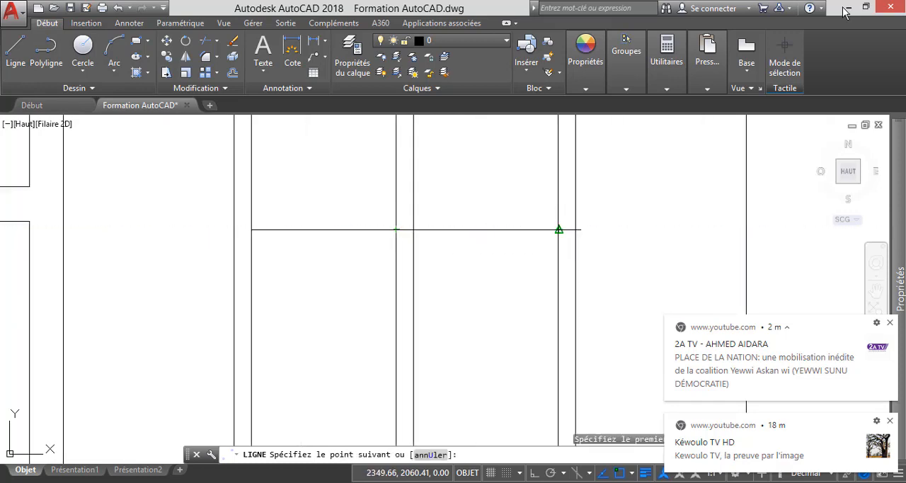
click(559, 229)
key(Escape)
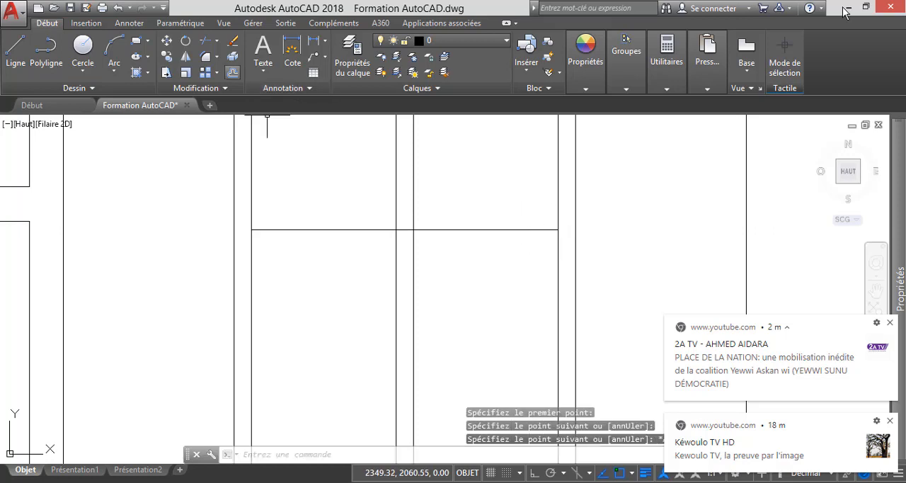
Offset the narrow window's horizontal middle line by 0.01 above and below, and delete the original line.
click(233, 72)
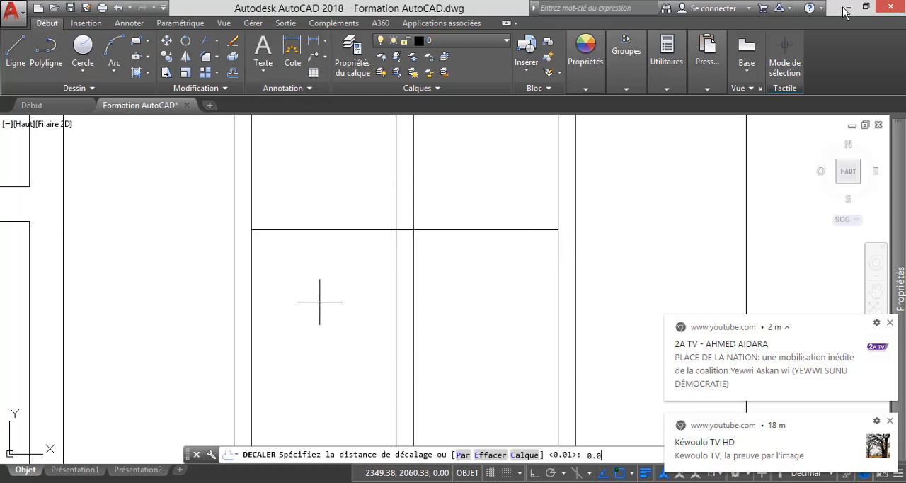
key(Return)
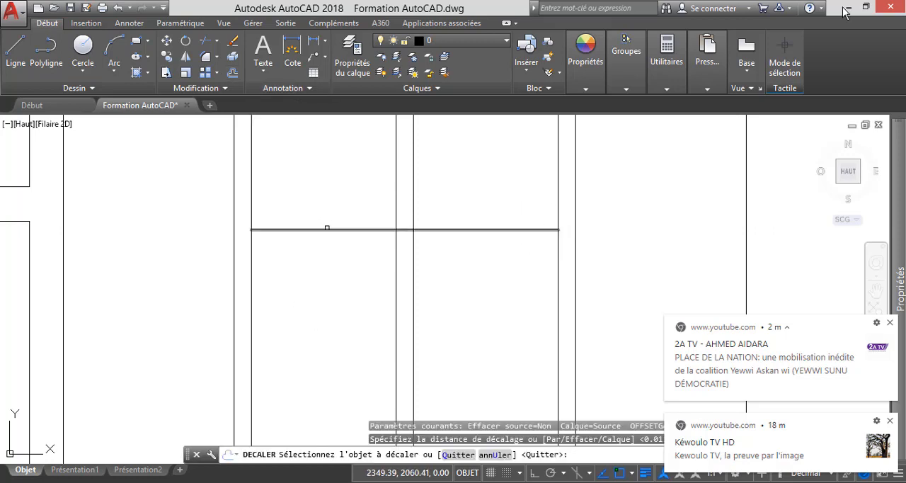
click(325, 229)
click(325, 192)
click(332, 228)
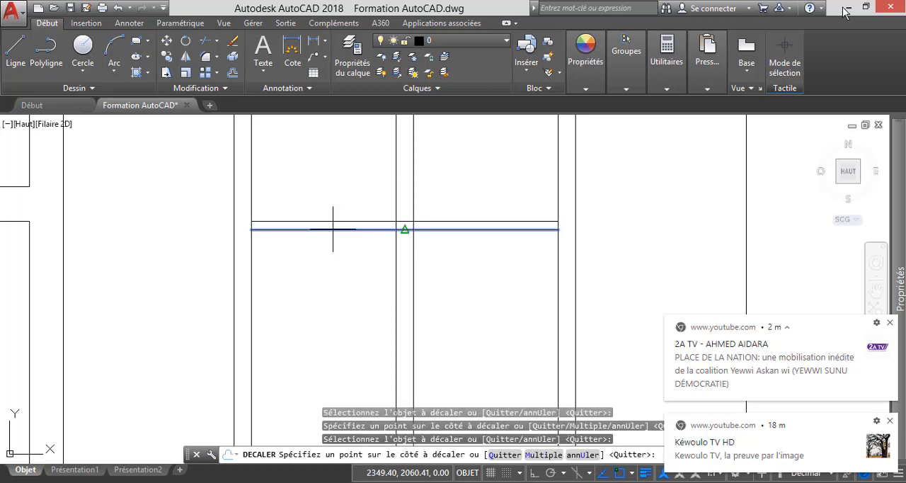
click(332, 276)
key(Escape)
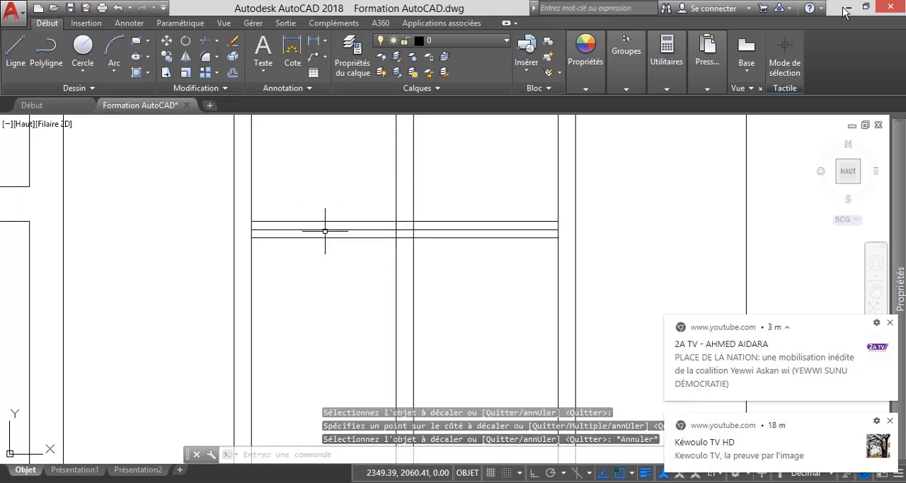
click(325, 228)
key(Delete)
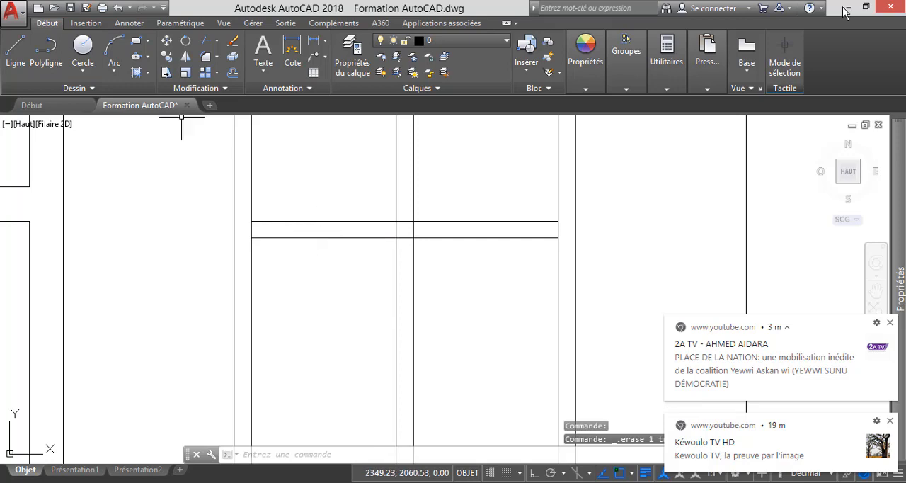
Trim the crossing lines inside the narrow window's horizontal bar and its junction with the mullion, leaving four separate panes.
click(204, 40)
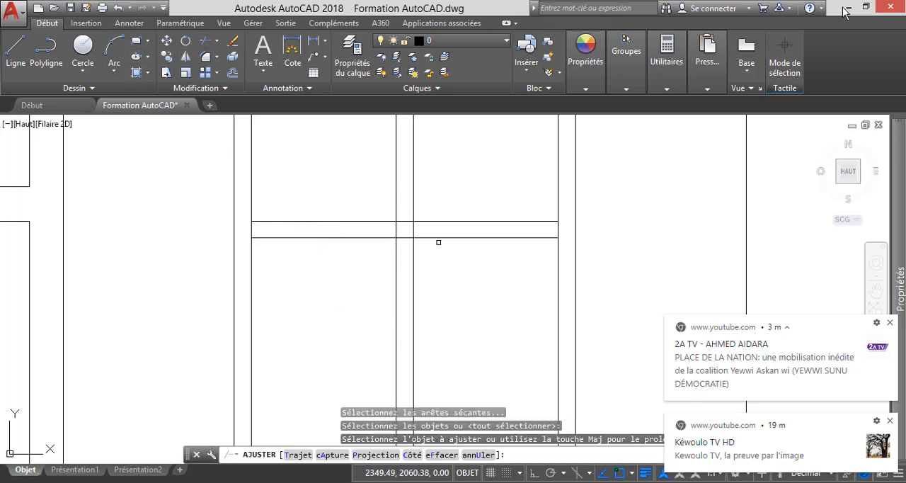
click(564, 231)
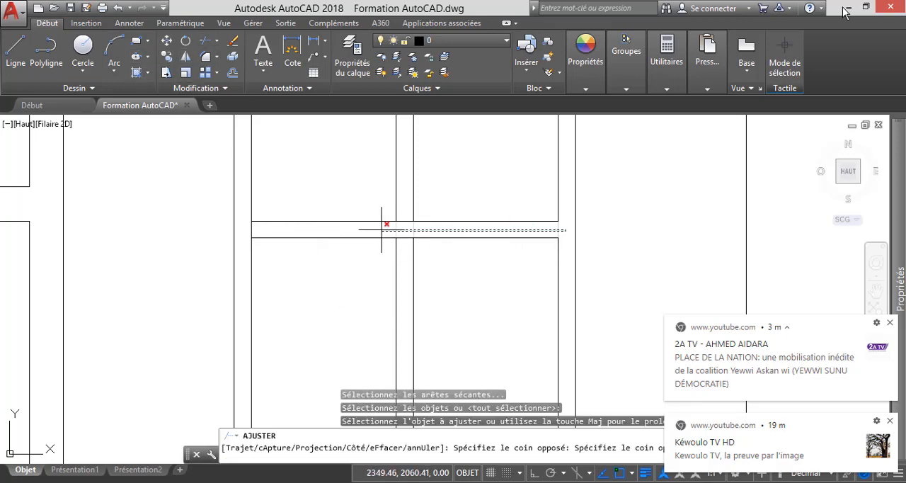
click(247, 228)
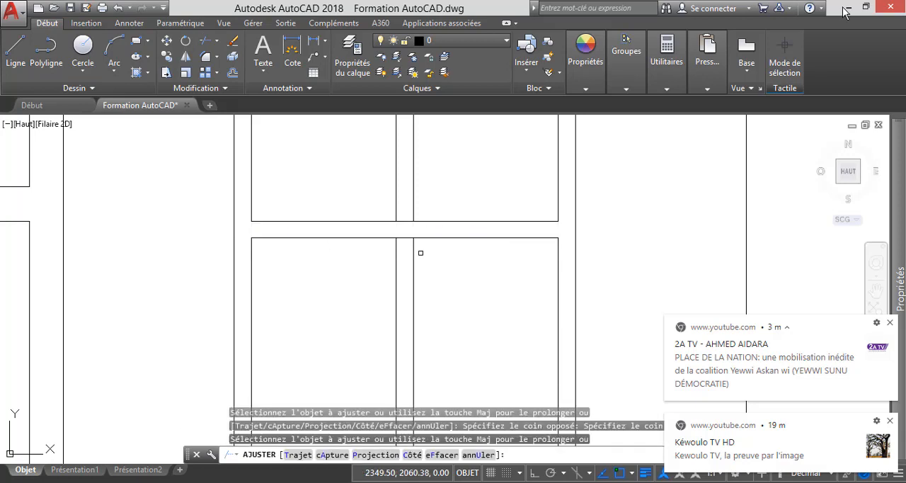
click(405, 248)
click(405, 212)
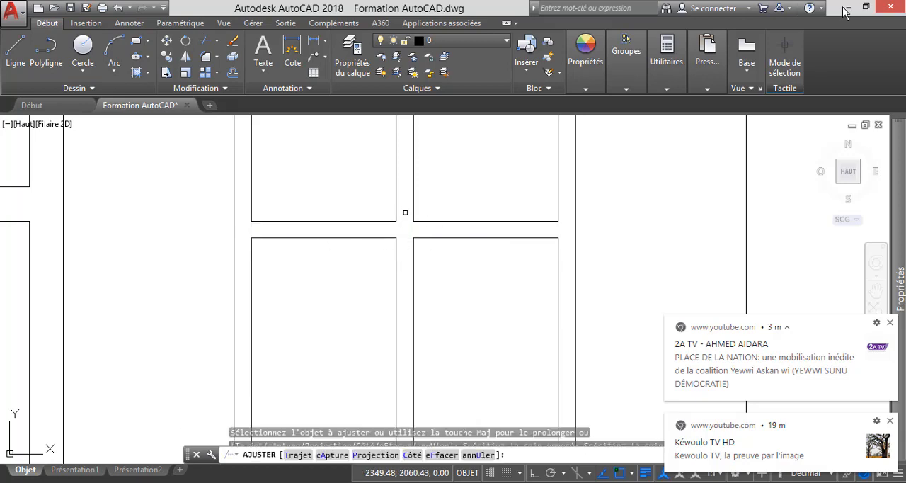
key(Escape)
Examine the two-storey facade's openings and compare them with the entrance area of the ground-floor plan.
scroll(405, 231, down, 3)
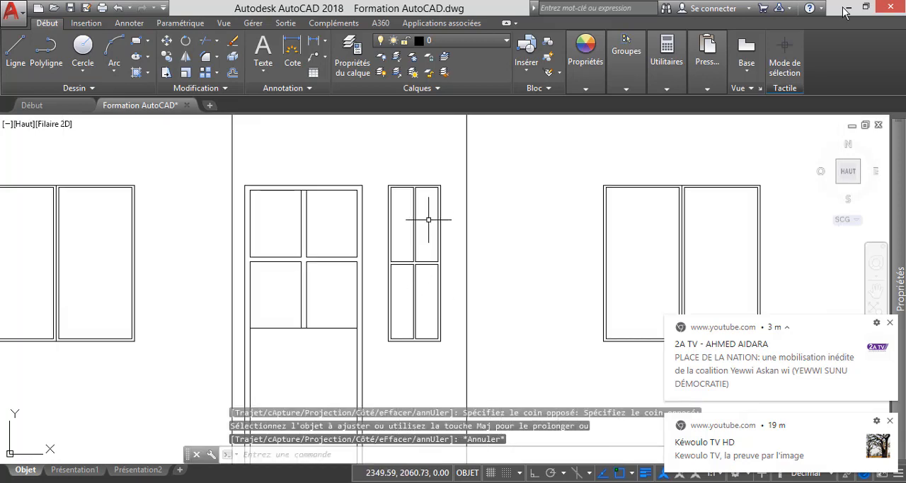
scroll(421, 212, up, 1)
scroll(411, 220, down, 3)
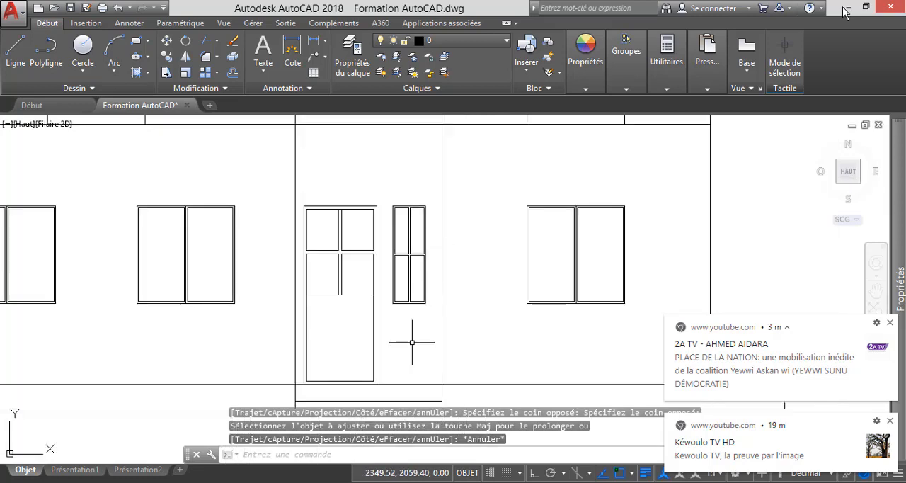
scroll(407, 309, down, 2)
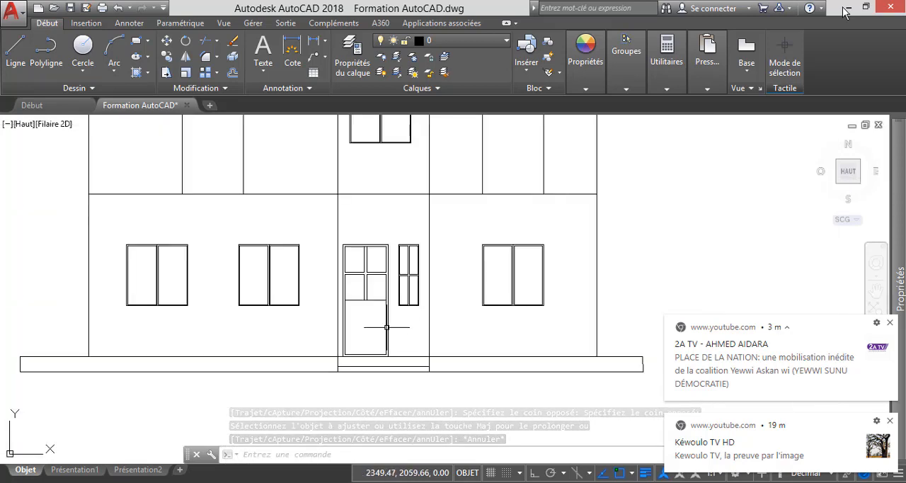
scroll(391, 331, down, 4)
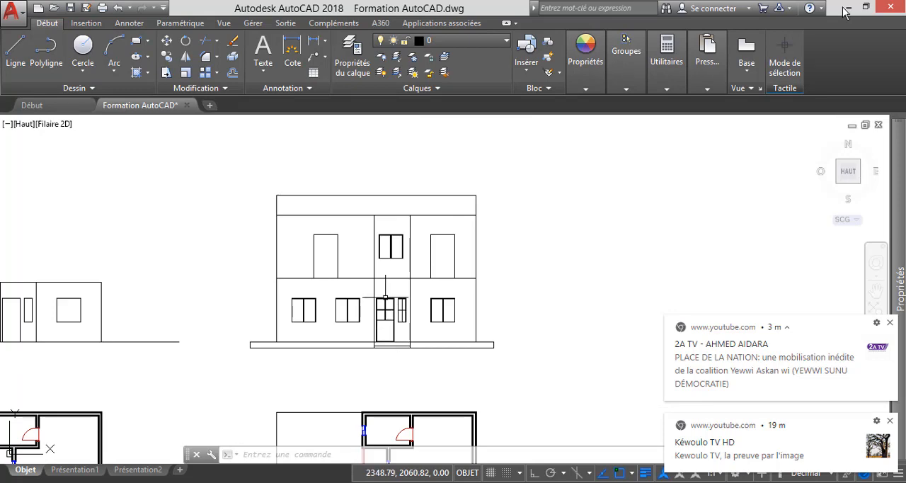
scroll(389, 329, up, 4)
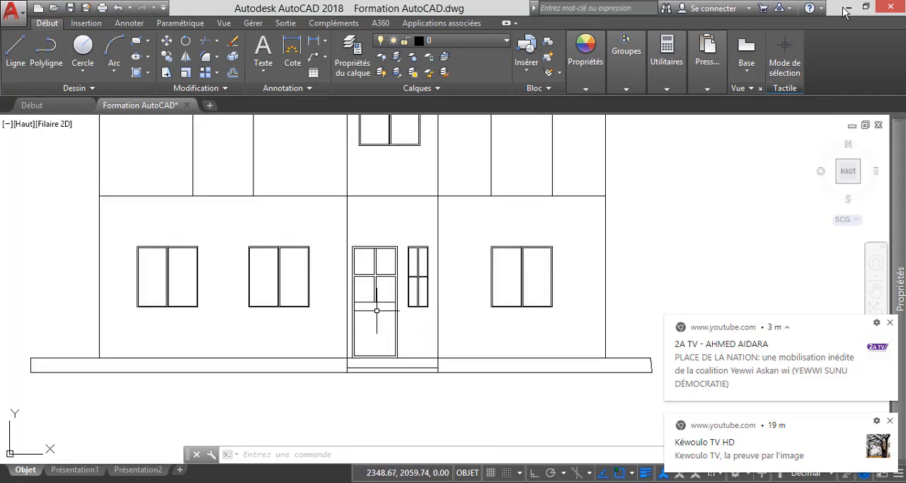
scroll(414, 277, down, 6)
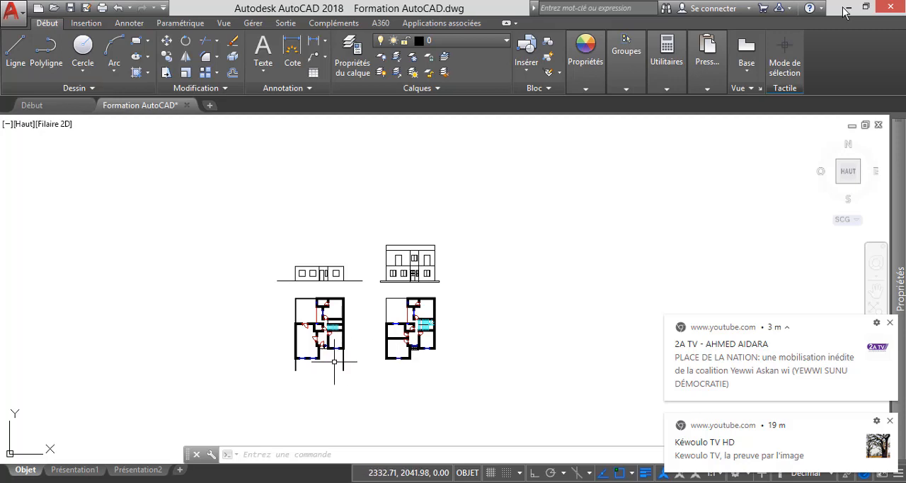
scroll(336, 354, up, 8)
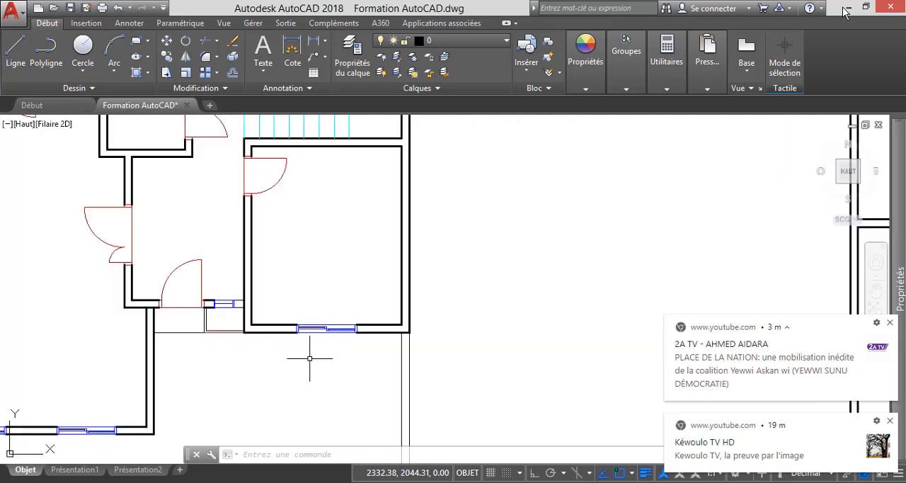
scroll(230, 340, down, 7)
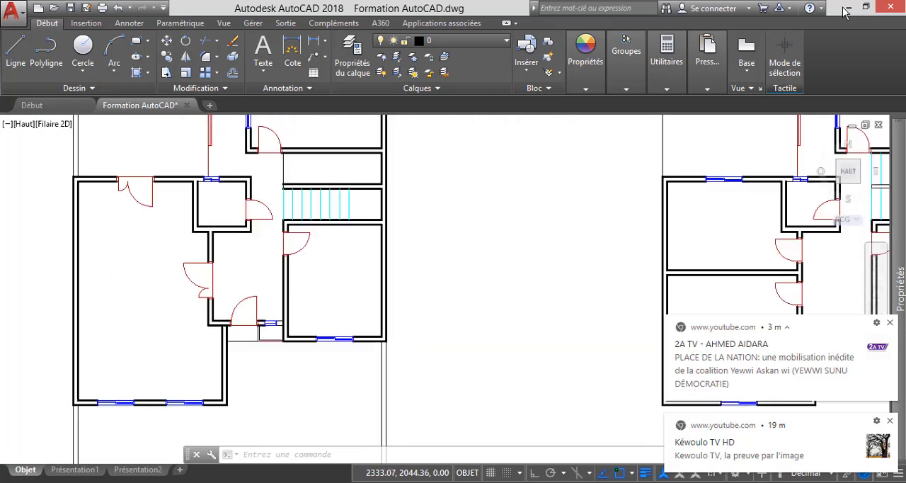
Offset the top edge and both side edges of the upper floor's left door opening inward by 0.04.
scroll(485, 207, up, 4)
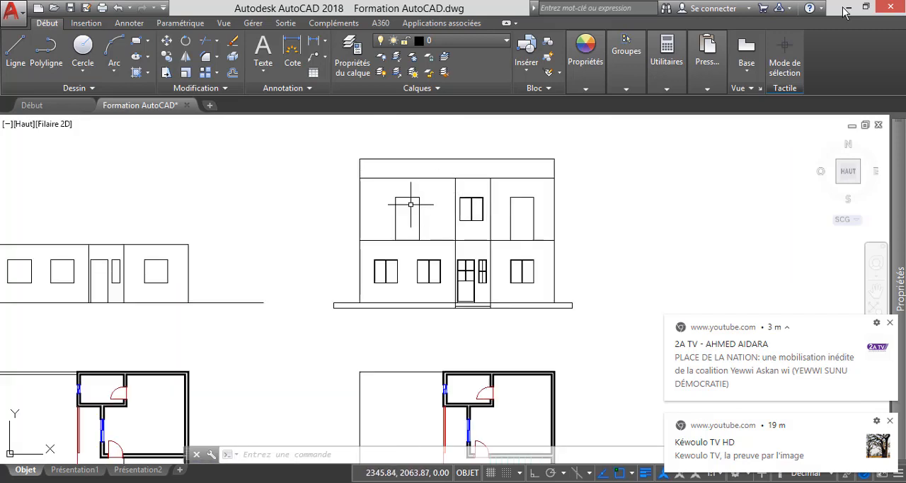
scroll(416, 205, down, 4)
scroll(415, 204, up, 4)
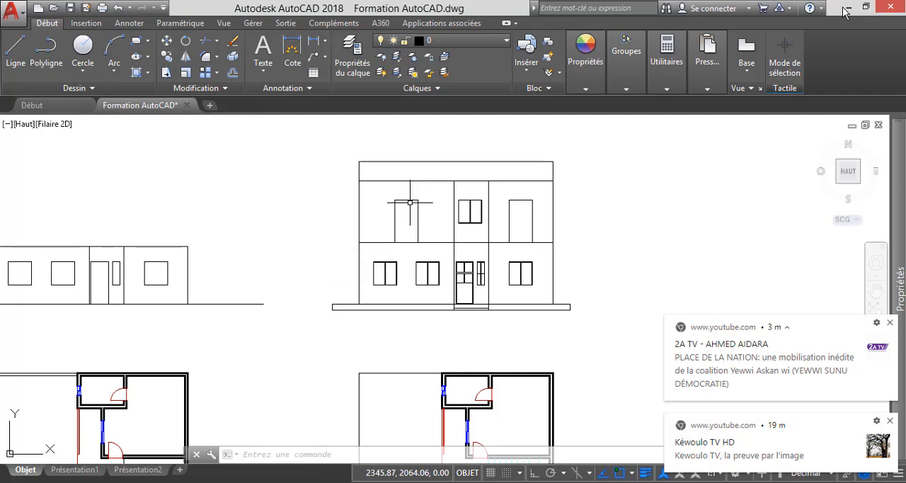
scroll(402, 200, up, 4)
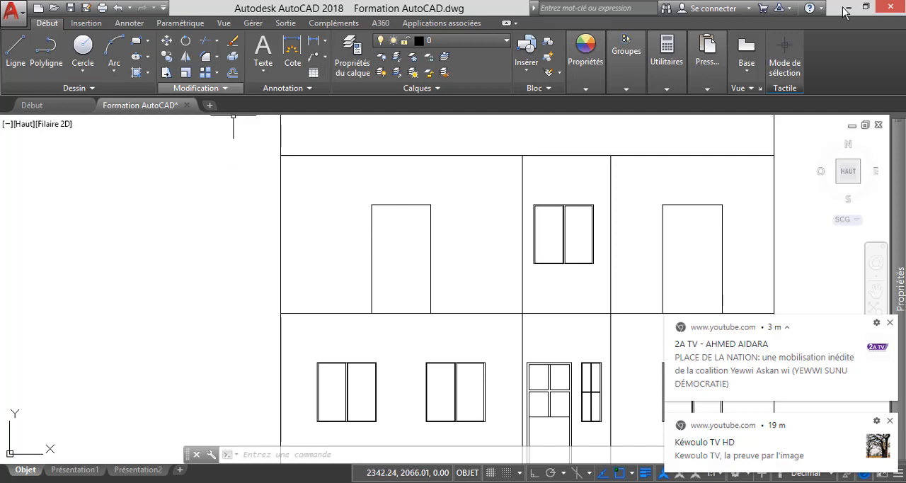
click(232, 72)
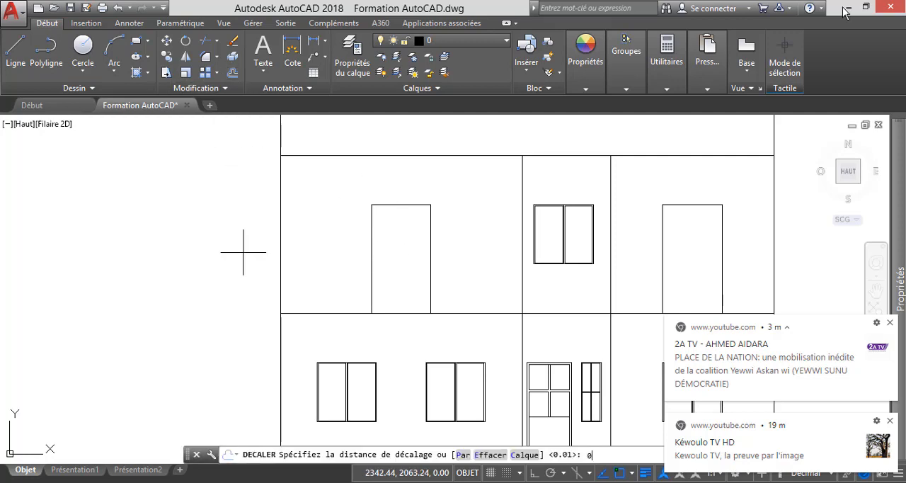
text(0.05)
key(Return)
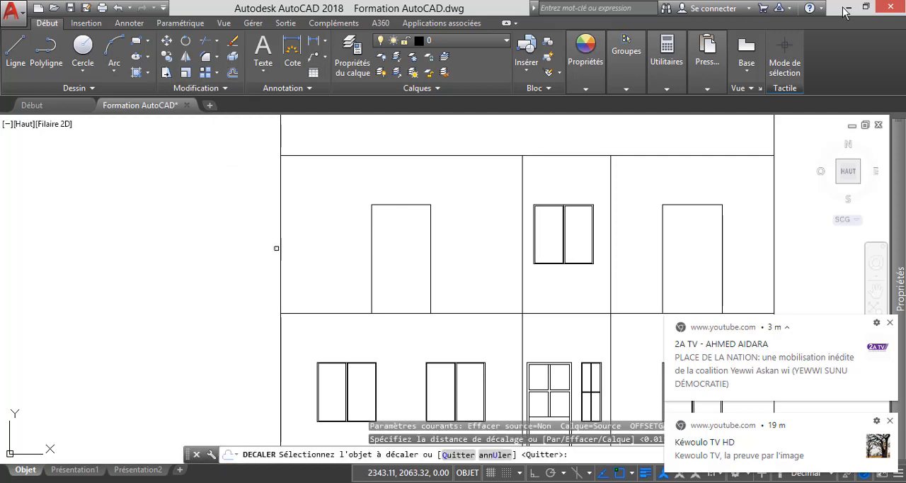
click(410, 206)
click(409, 239)
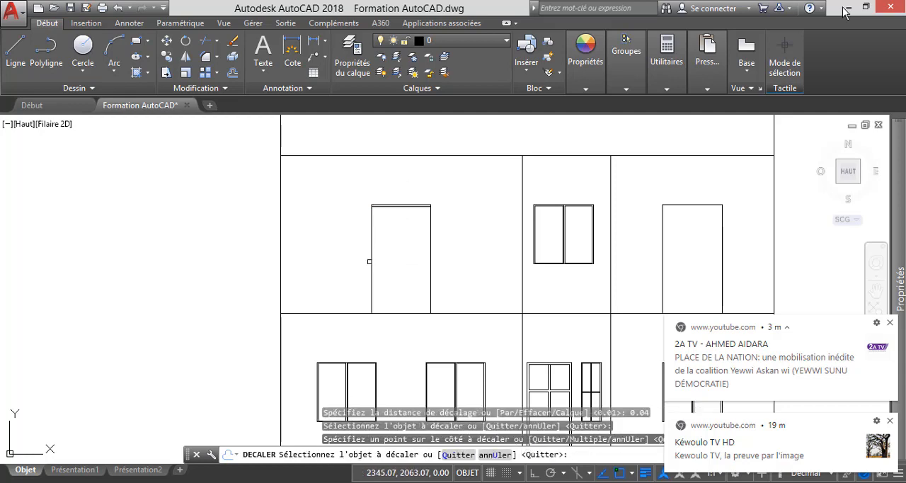
click(372, 261)
click(411, 262)
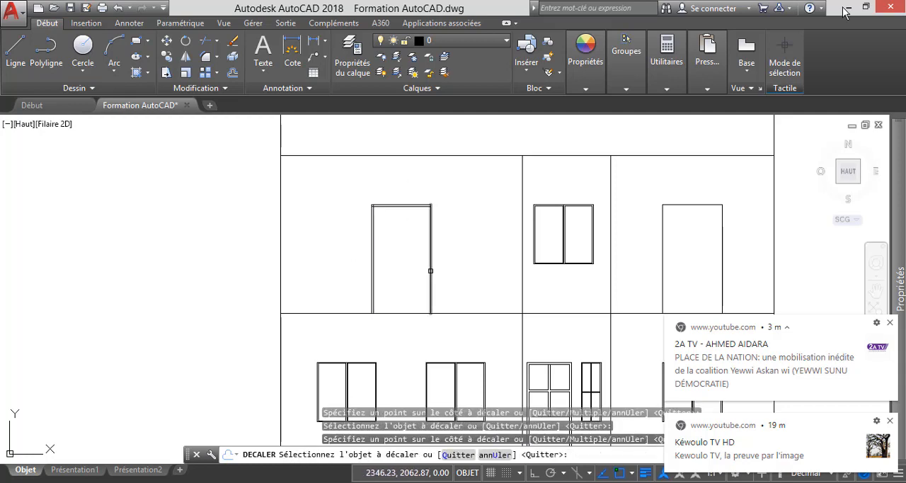
click(430, 287)
click(385, 247)
Offset the floor line beneath the upper-left door opening upward by 0.04.
scroll(405, 311, up, 2)
click(399, 314)
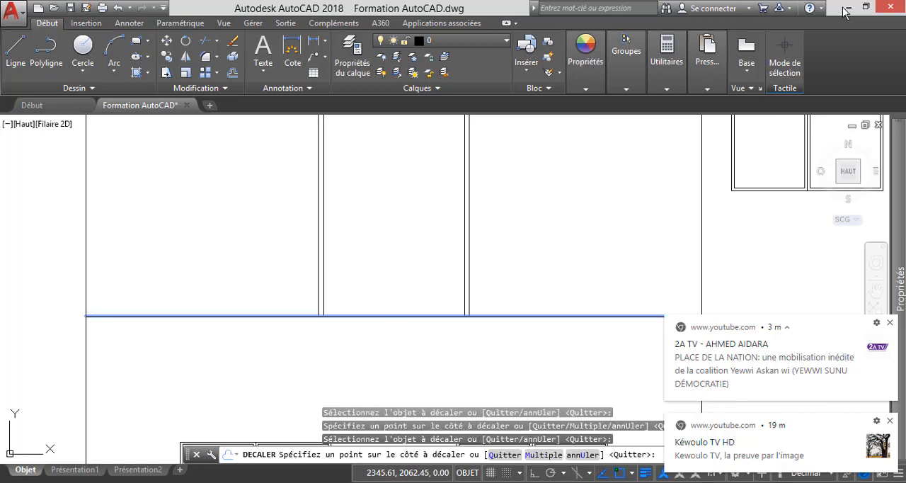
click(388, 263)
scroll(357, 312, down, 3)
key(Escape)
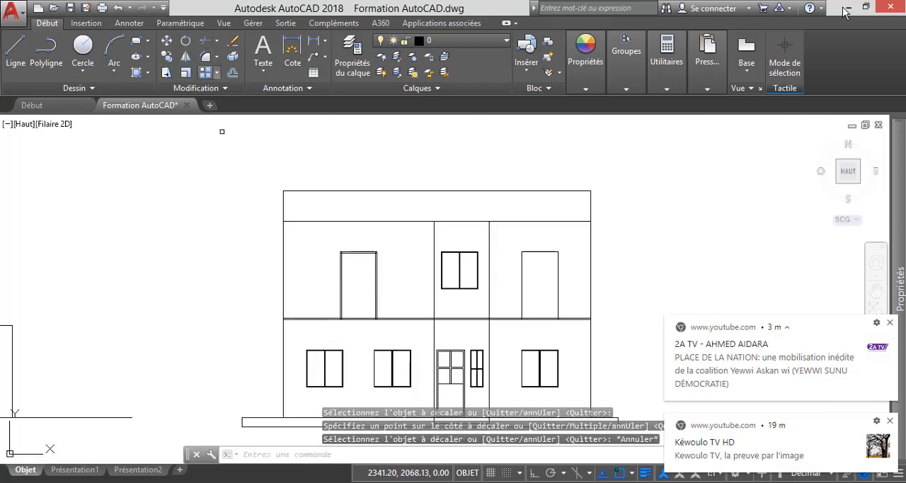
Trim the offset floor line outside the upper-left door's left side and the overlapping lines at its lower-left inner corner.
click(205, 40)
scroll(329, 313, up, 5)
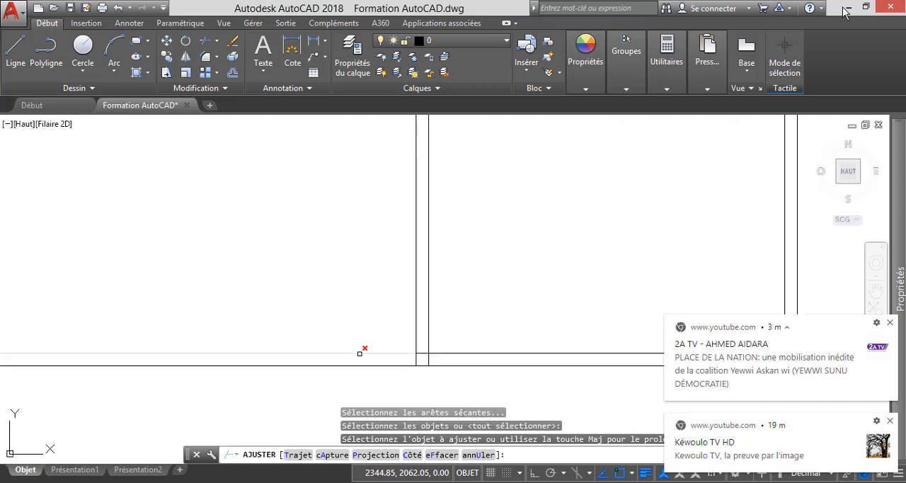
scroll(360, 349, down, 2)
click(371, 347)
scroll(413, 358, up, 7)
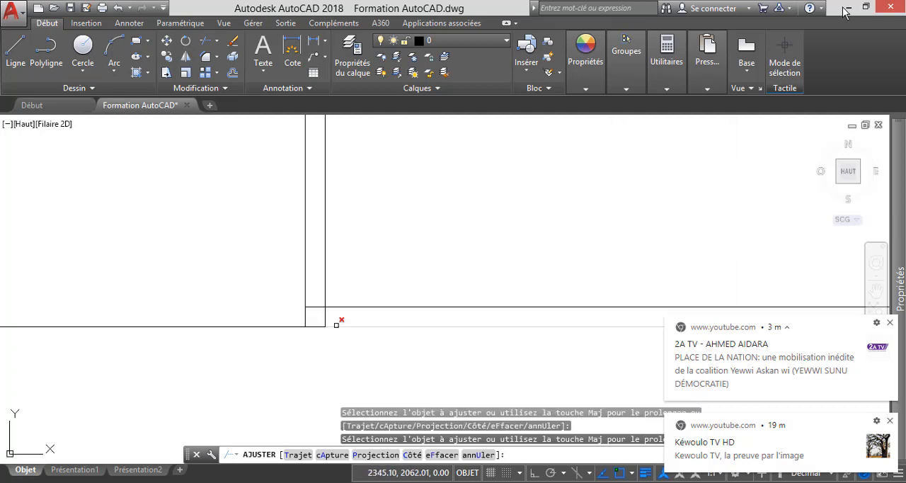
click(320, 306)
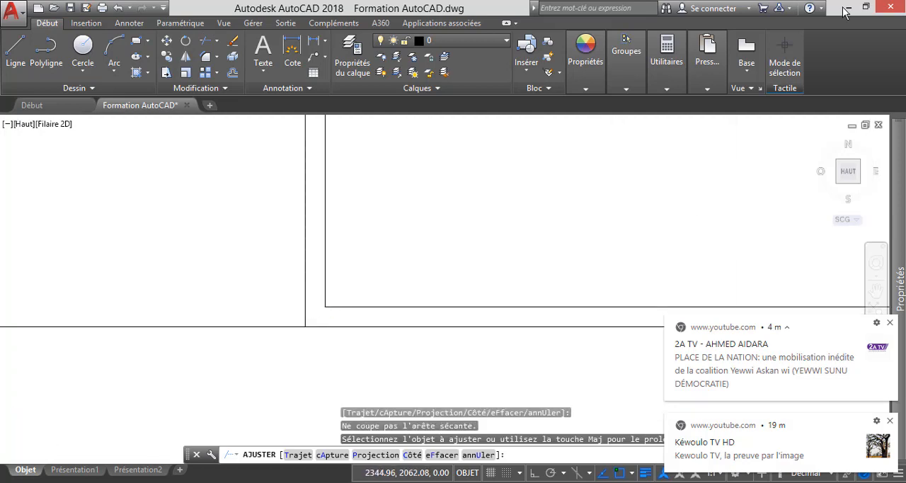
Trim the side lines below the offset floor line and the overlap at the upper-left door's lower-right corner.
scroll(415, 298, down, 3)
scroll(423, 298, up, 3)
click(433, 294)
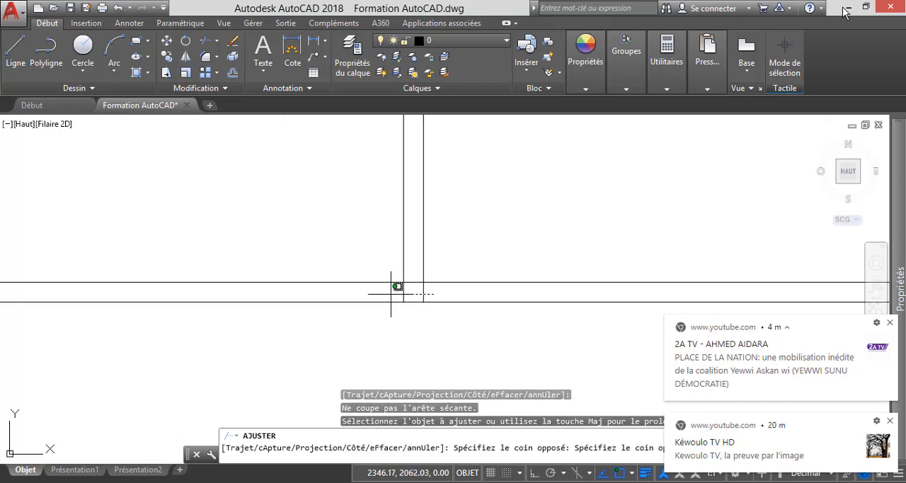
click(398, 287)
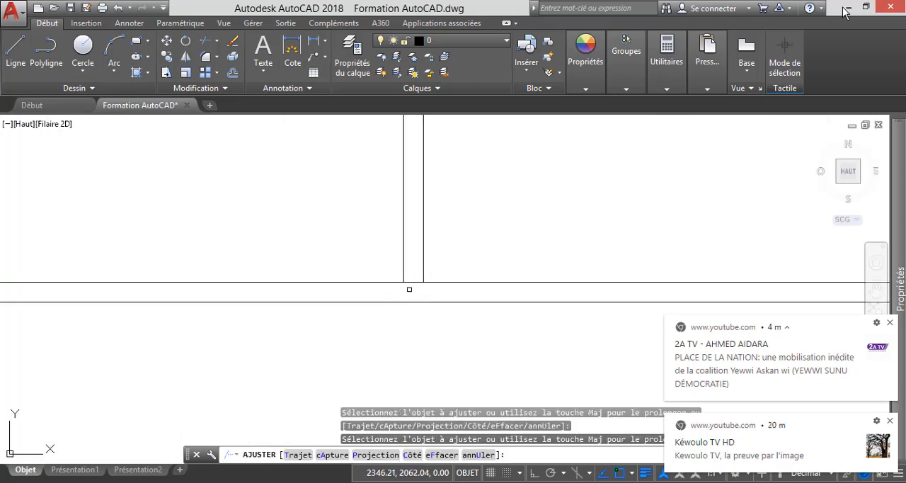
scroll(410, 289, down, 7)
click(363, 290)
scroll(363, 287, up, 8)
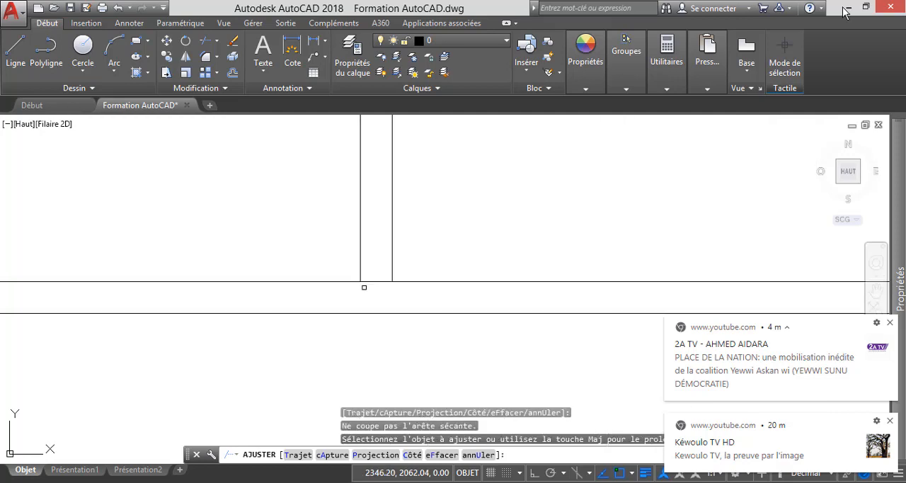
scroll(415, 318, down, 6)
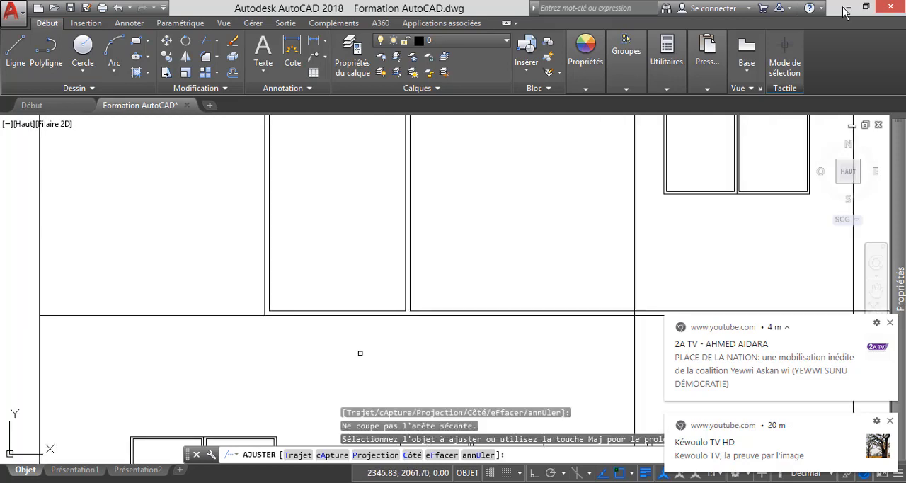
Trim the overlapping inner frame lines at the upper-right and upper-left corners of the upper floor's left door.
scroll(415, 277, down, 4)
scroll(415, 238, up, 10)
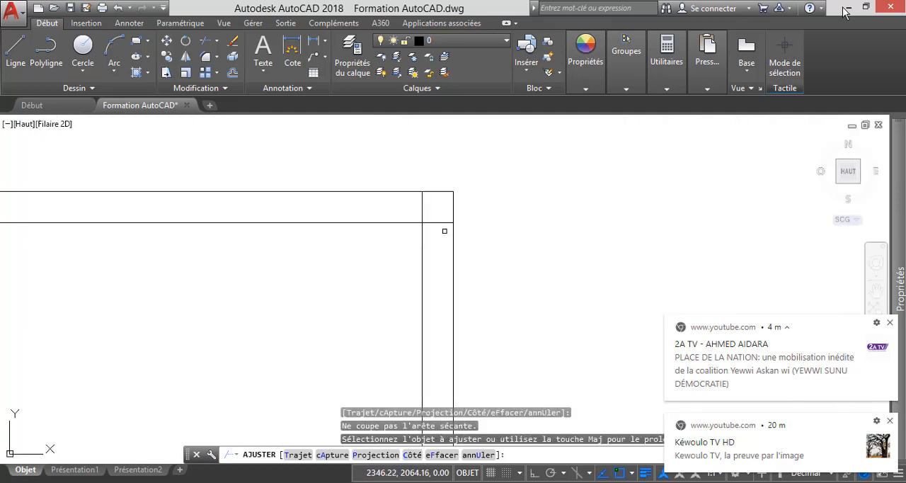
click(421, 205)
scroll(422, 204, down, 2)
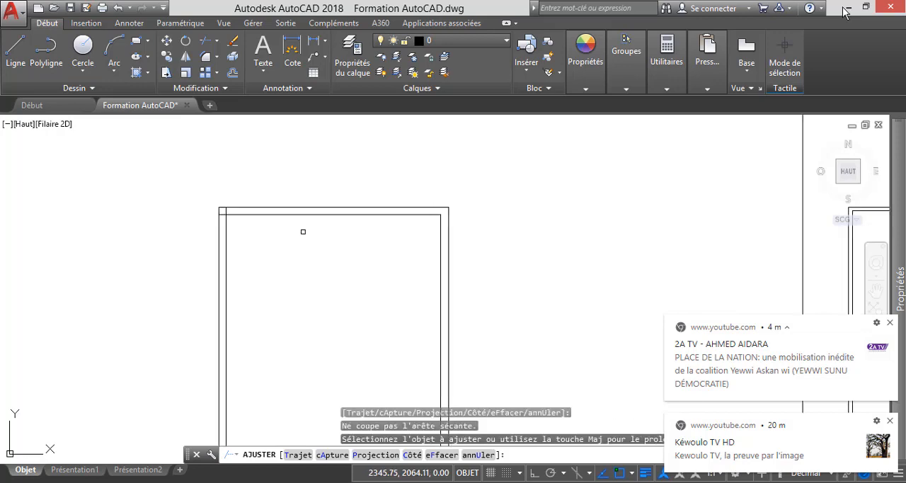
scroll(210, 208, up, 5)
click(192, 248)
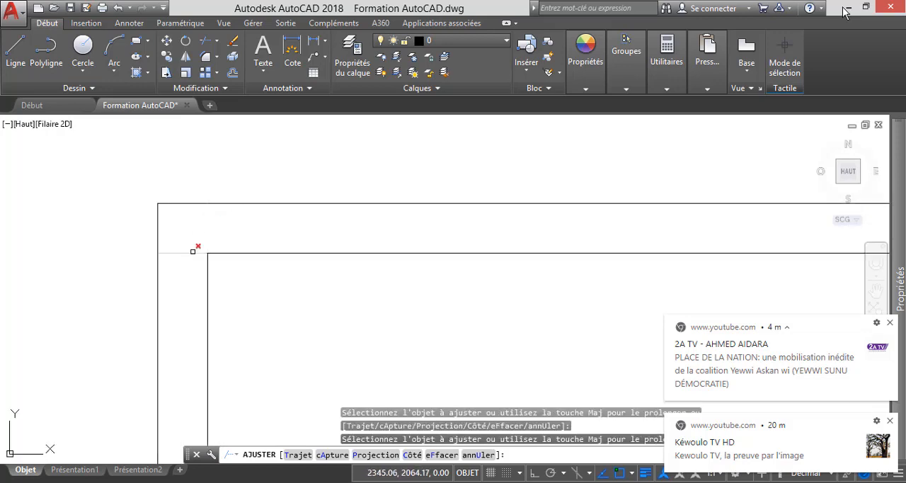
scroll(212, 252, down, 4)
key(Escape)
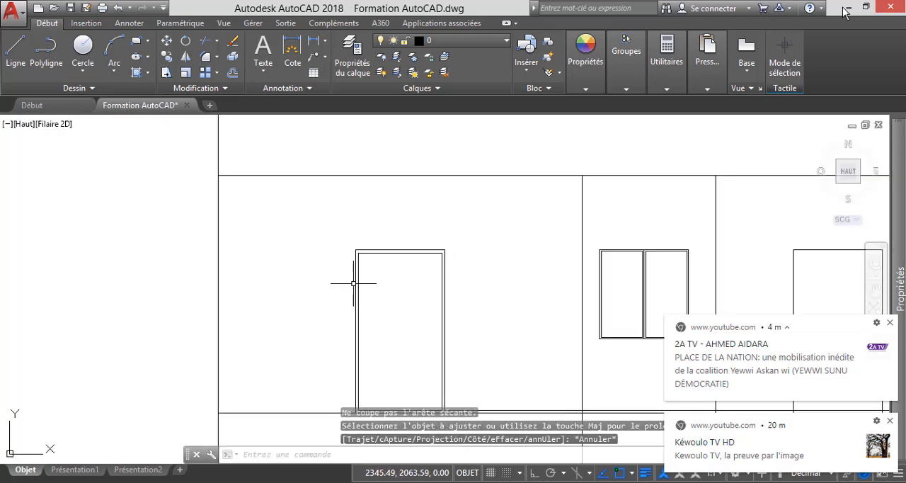
Draw a vertical line through the upper-left door between the midpoints of its bottom and top inner frame edges.
click(16, 50)
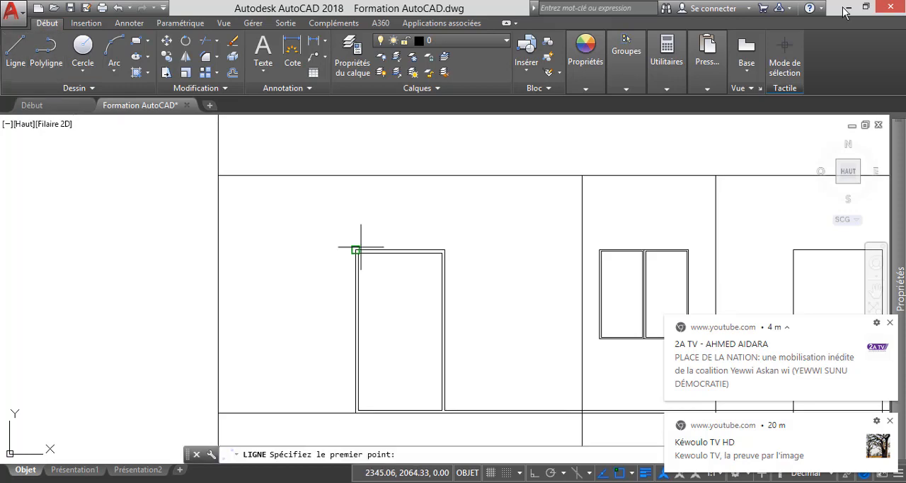
scroll(420, 397, up, 4)
click(431, 398)
scroll(431, 399, down, 5)
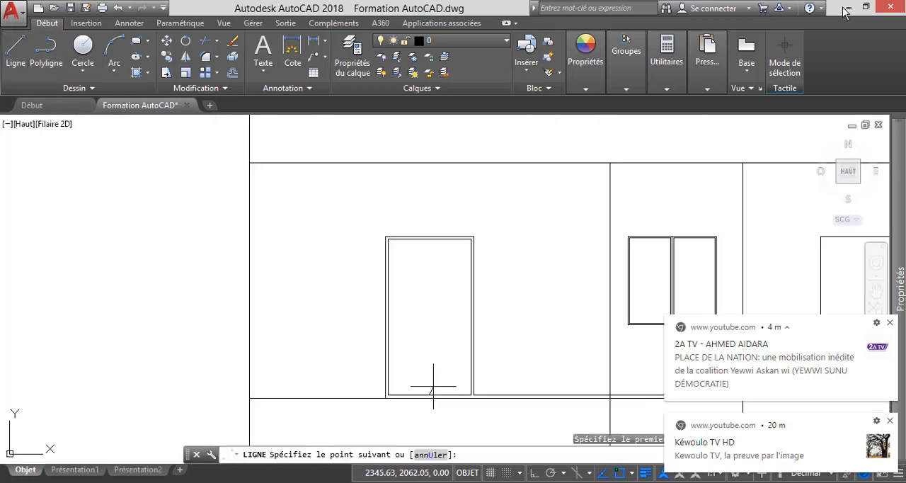
click(429, 239)
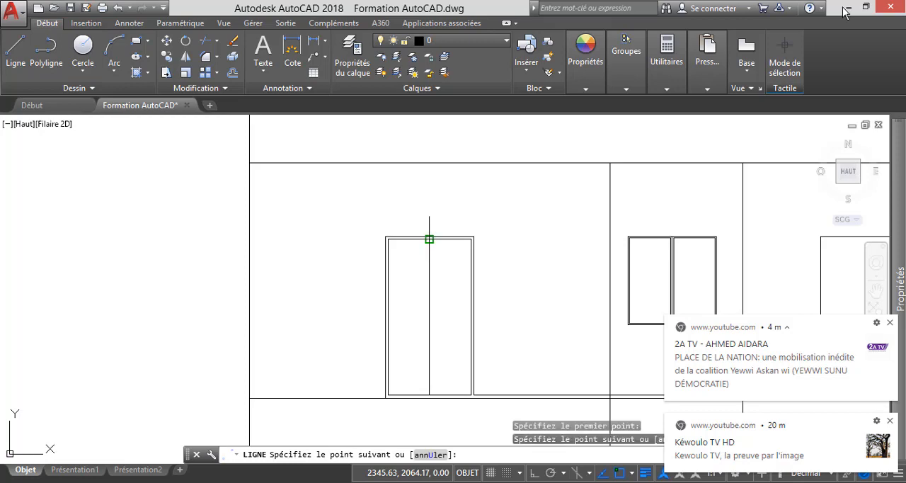
key(Escape)
Offset the upper-left door's vertical centre line by 0.02 to the left and to the right.
click(233, 72)
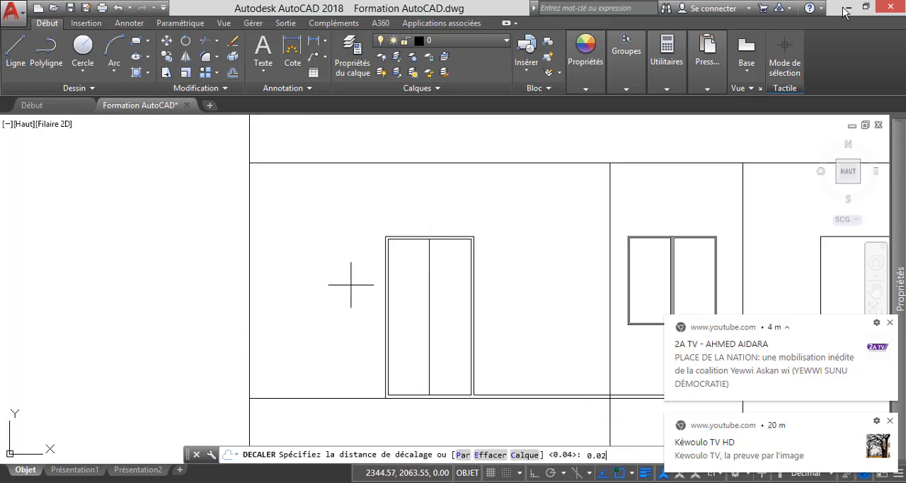
key(Return)
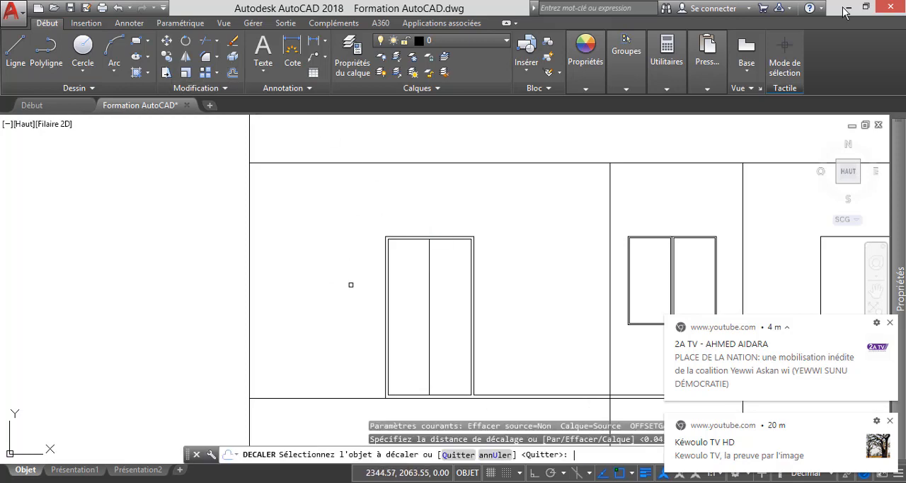
click(429, 309)
click(413, 305)
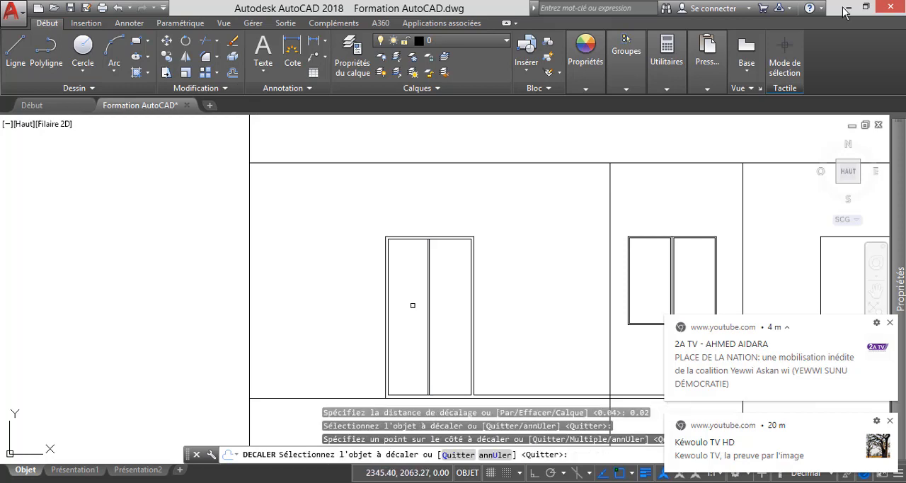
key(Escape)
scroll(427, 368, up, 4)
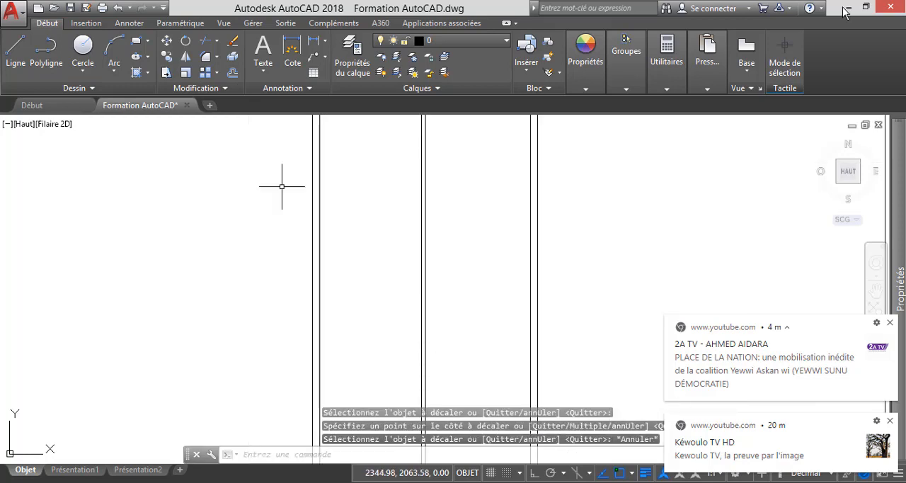
key(Return)
key(Return)
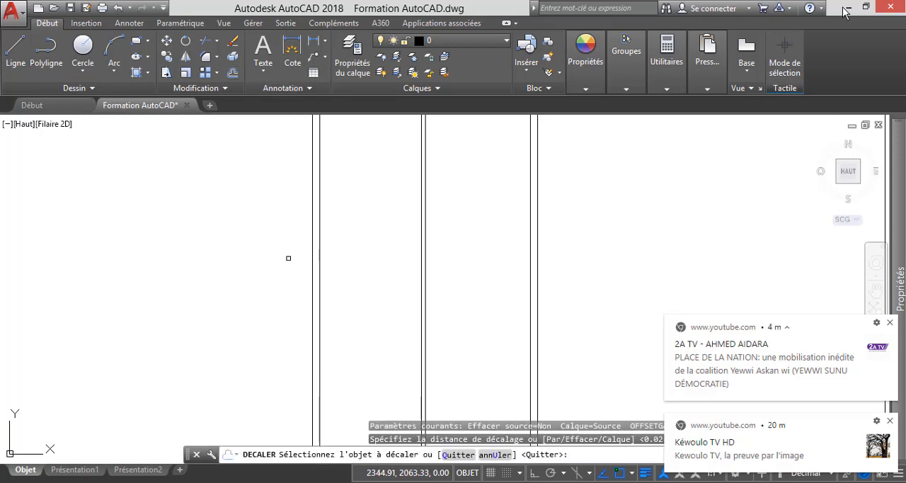
click(425, 317)
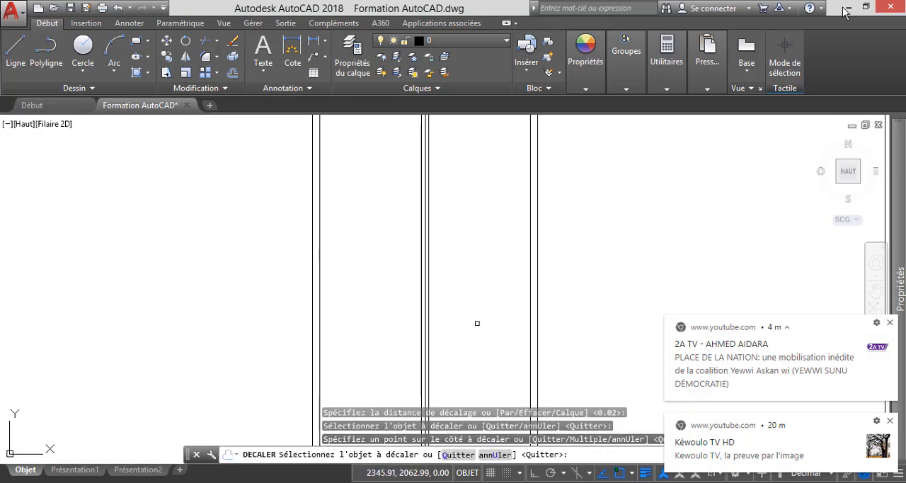
key(Escape)
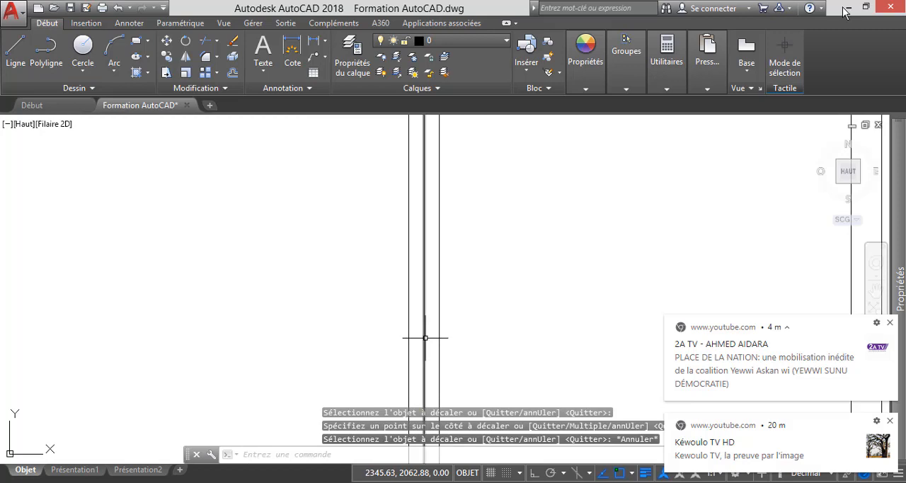
Delete the original centre line between the two offset lines of the upper-left door.
scroll(427, 327, down, 4)
scroll(425, 298, up, 6)
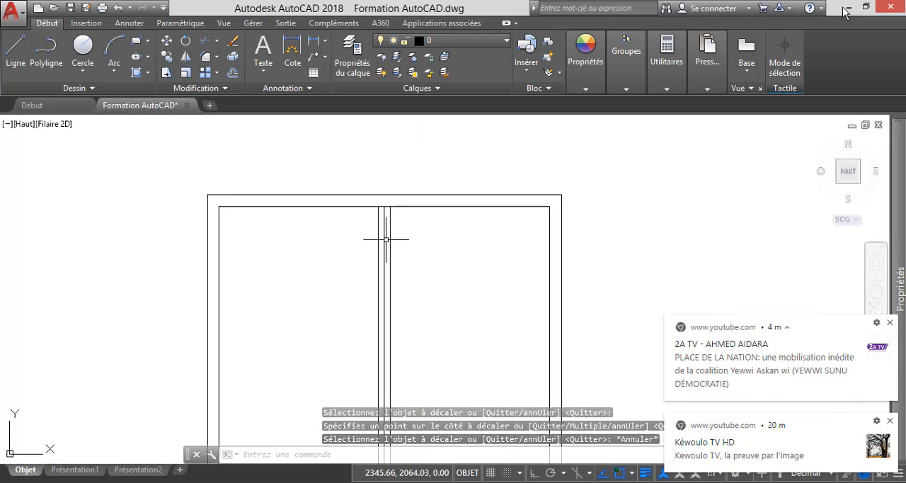
click(384, 235)
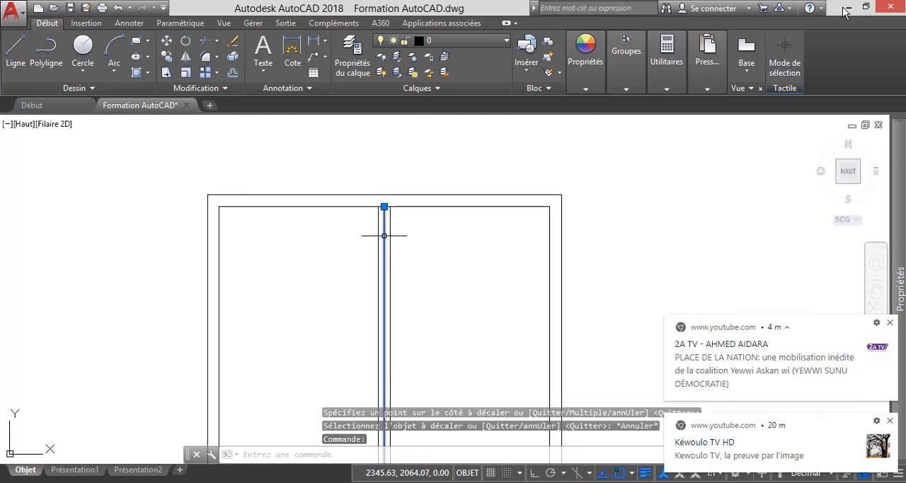
key(Delete)
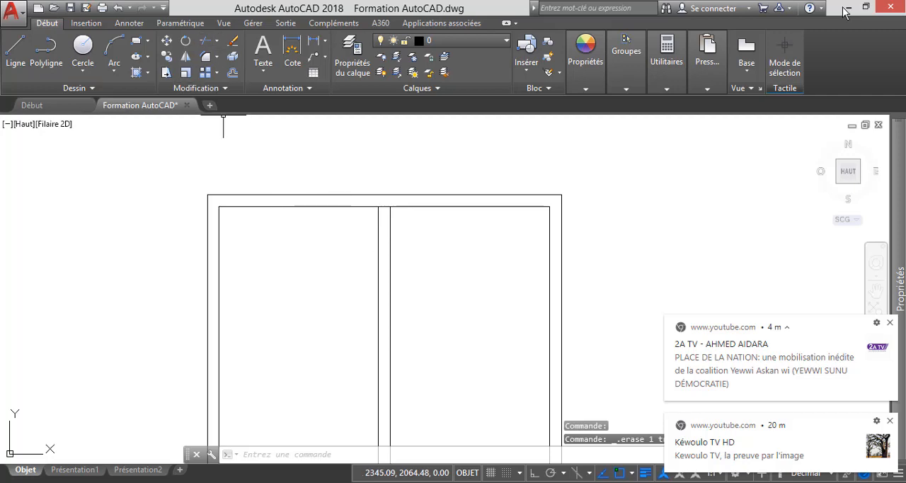
Try to trim the upper-left door's double central lines at the top inner frame edge.
click(205, 40)
key(Return)
click(380, 205)
scroll(379, 205, up, 2)
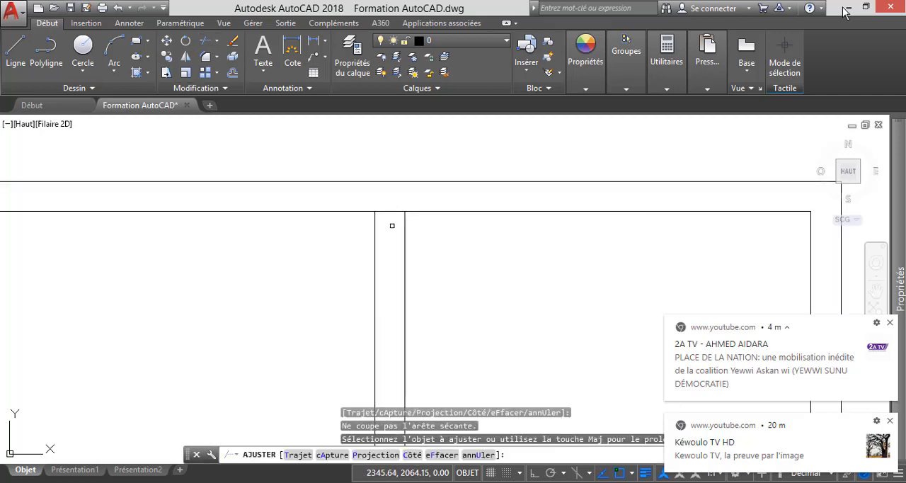
scroll(399, 204, down, 3)
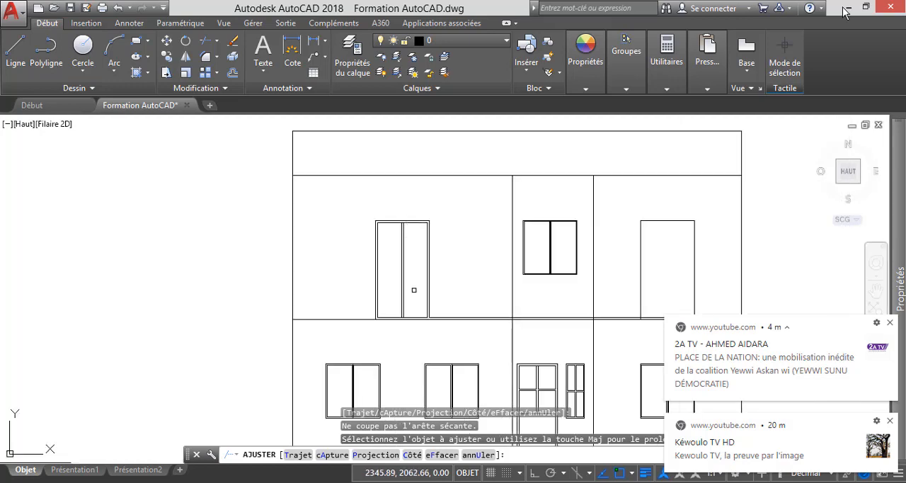
key(Escape)
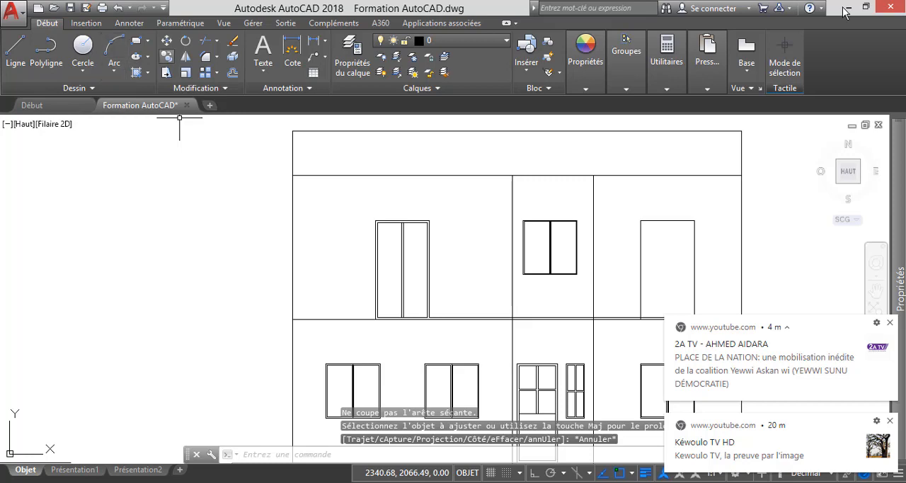
Draw a centre line through the upper-left door from the bottom inner edge's midpoint to the top outer edge's midpoint.
click(16, 51)
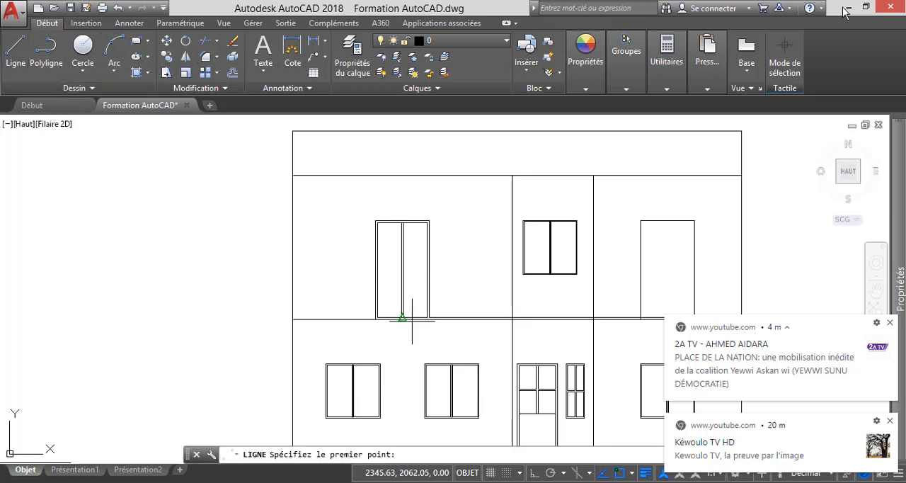
scroll(404, 314, up, 5)
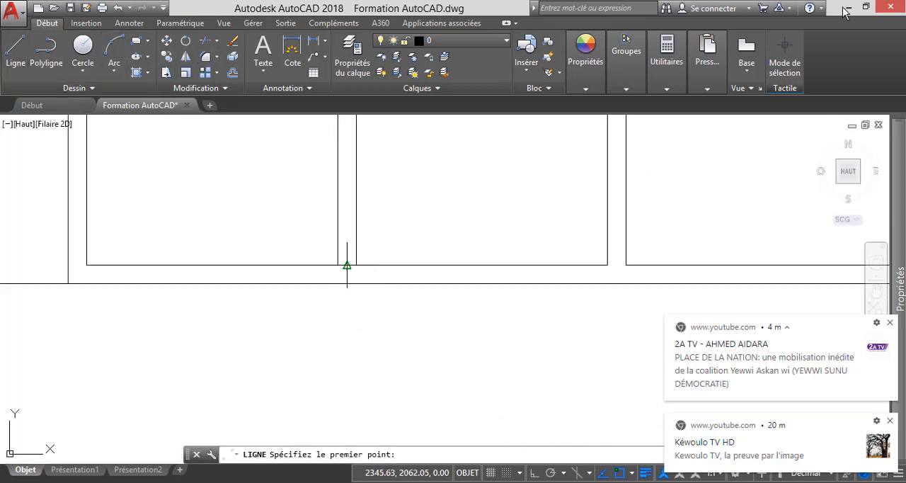
click(347, 265)
scroll(348, 307, up, 5)
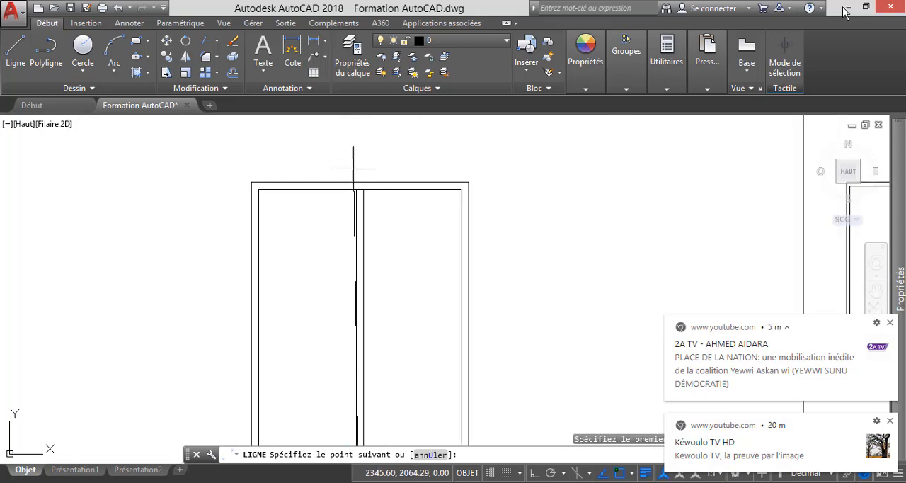
scroll(353, 169, up, 2)
scroll(359, 188, up, 4)
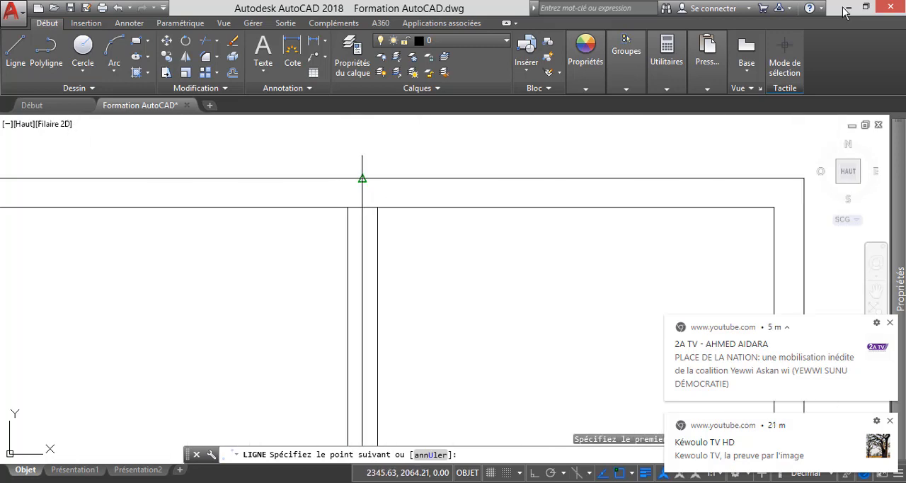
click(362, 178)
key(Escape)
scroll(368, 370, down, 5)
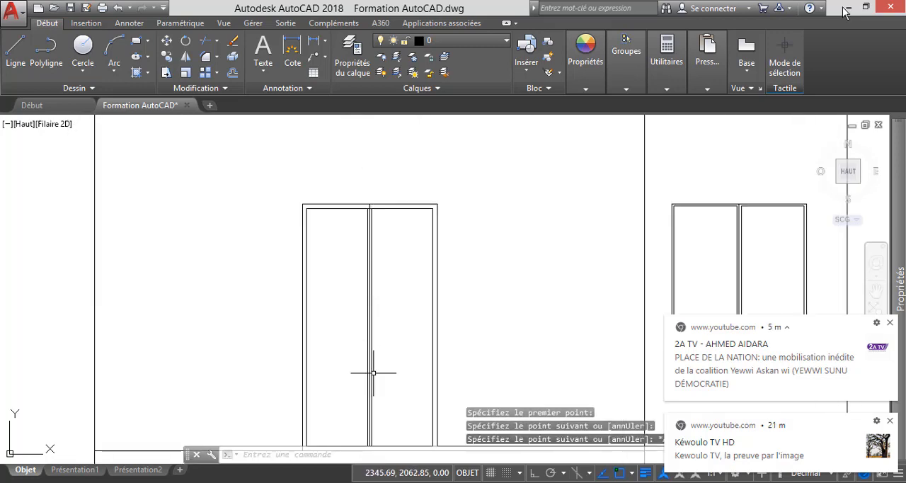
Extend the upper-left door's centre line down to the floor line below the inner frame.
scroll(367, 286, down, 1)
scroll(366, 332, down, 2)
scroll(382, 216, up, 6)
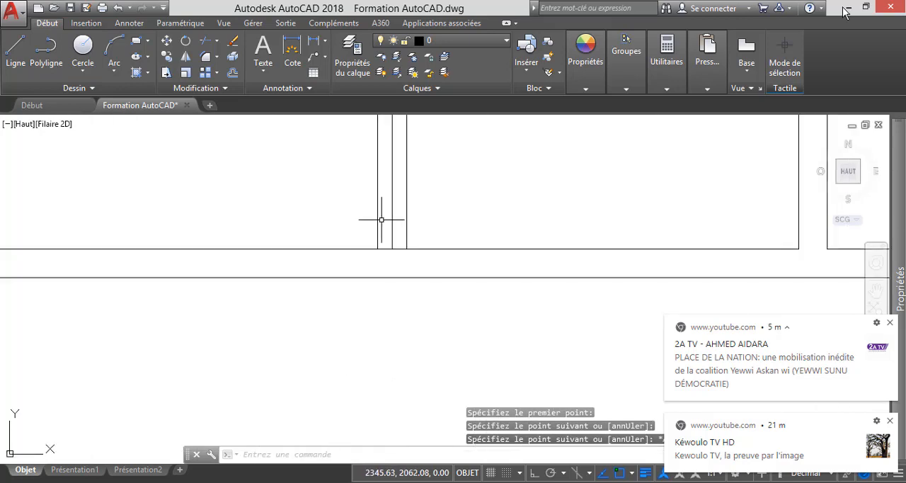
click(217, 40)
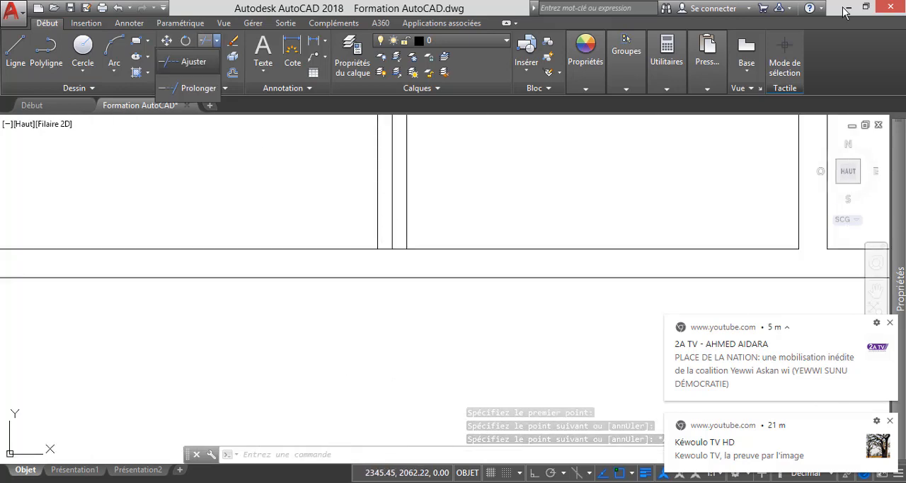
click(191, 88)
key(Return)
scroll(386, 249, up, 2)
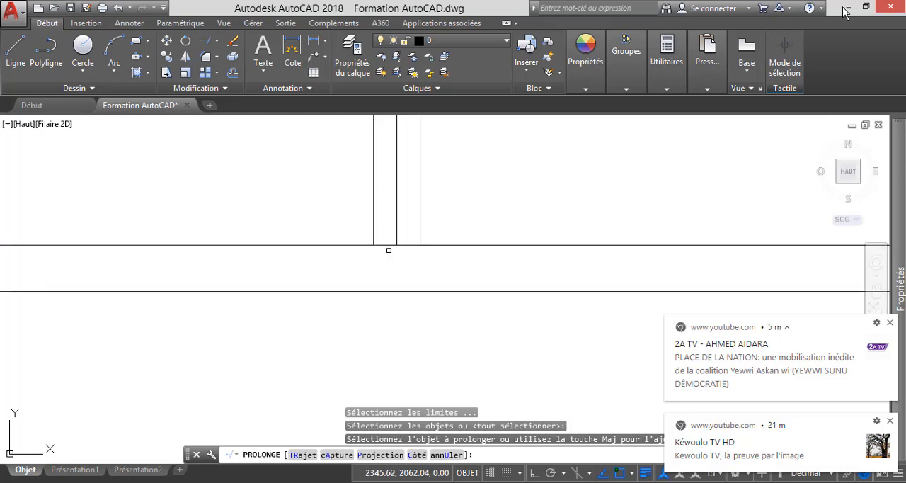
click(397, 235)
key(Escape)
scroll(373, 299, down, 3)
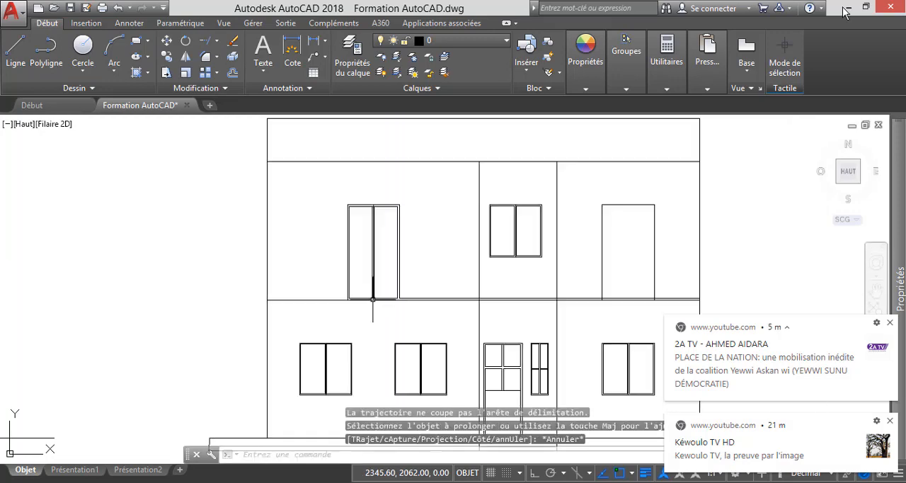
Copy the upper-left door's inner frame and three central lines into the upper-right opening, matching the outer frames' upper-left corners.
scroll(375, 215, up, 3)
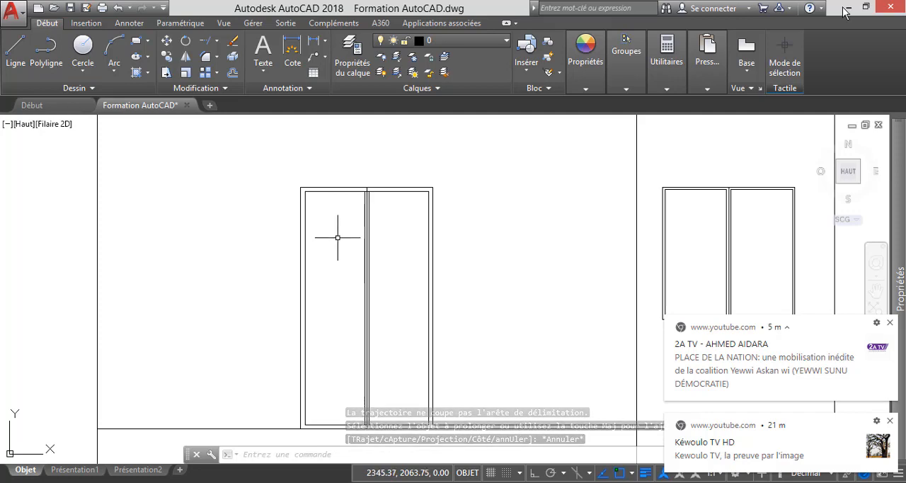
scroll(351, 238, down, 3)
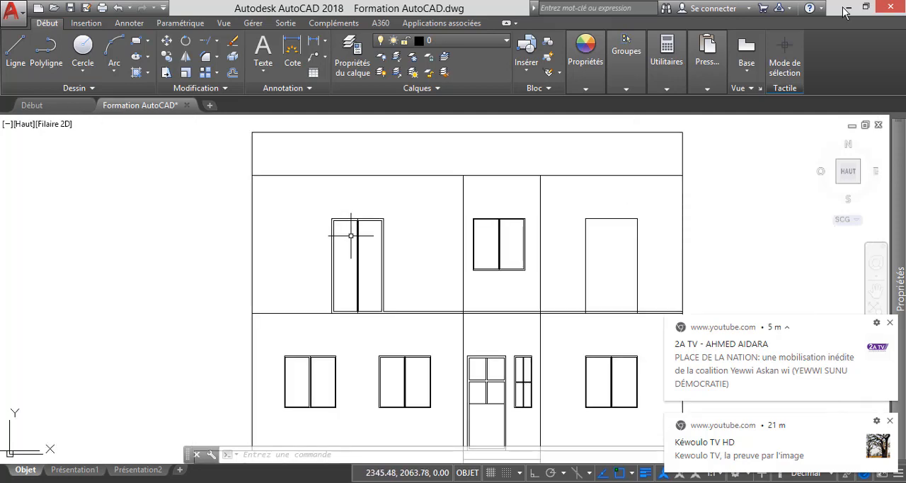
scroll(351, 235, up, 7)
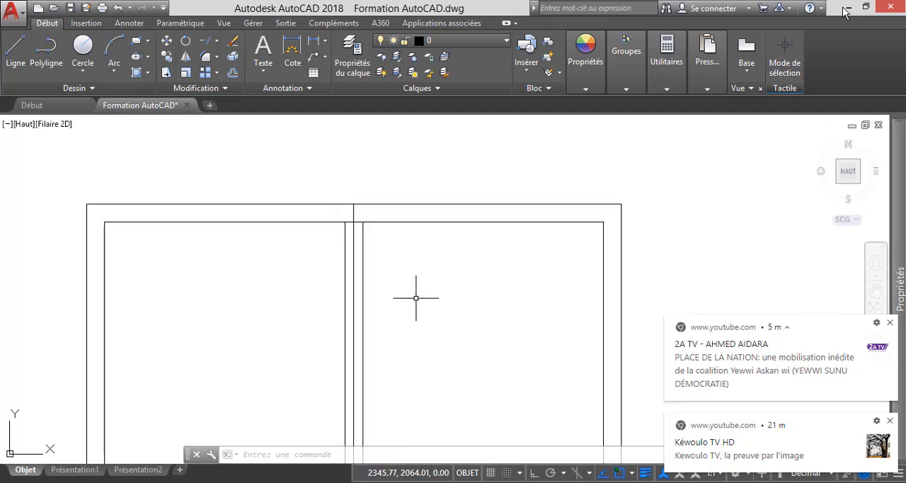
click(421, 300)
click(310, 208)
scroll(380, 224, down, 3)
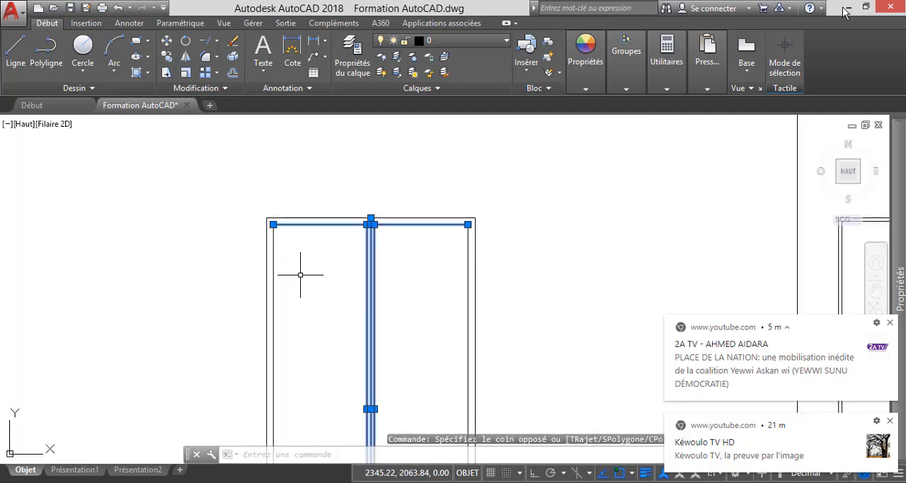
scroll(273, 238, up, 3)
click(340, 300)
click(278, 187)
scroll(372, 228, down, 3)
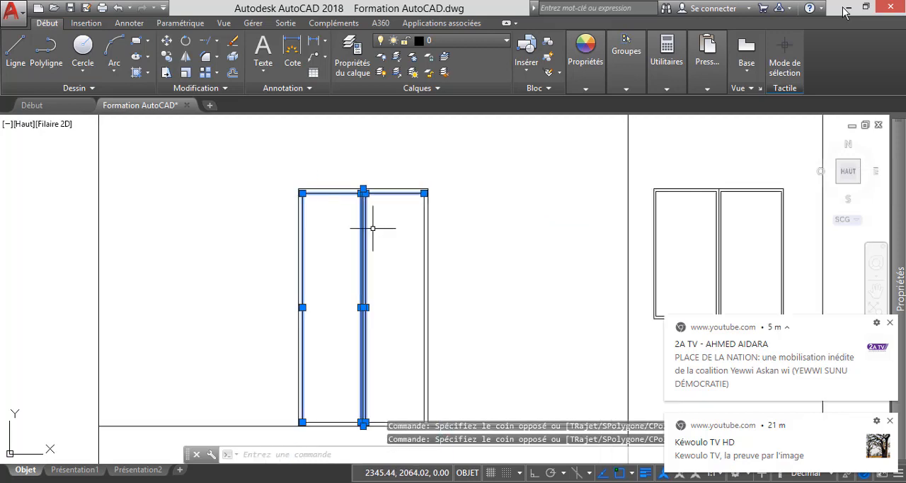
scroll(441, 269, up, 4)
click(408, 279)
click(347, 206)
scroll(360, 222, down, 6)
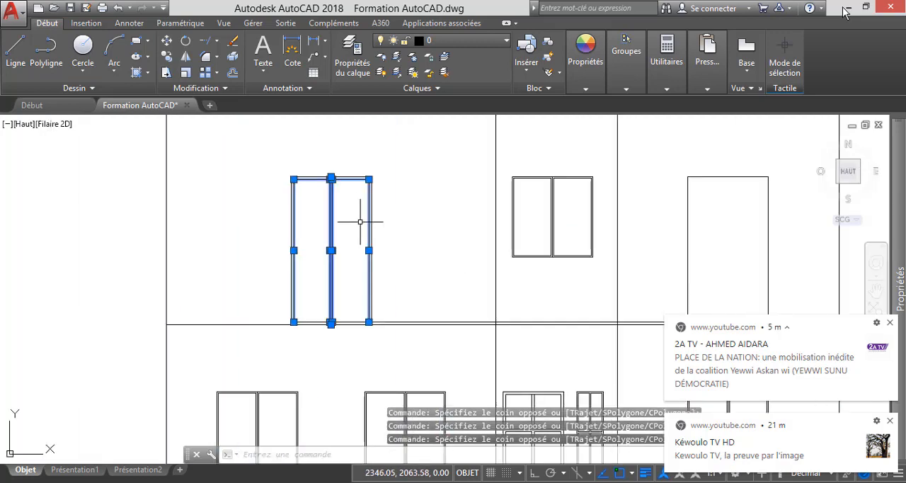
scroll(331, 322, up, 5)
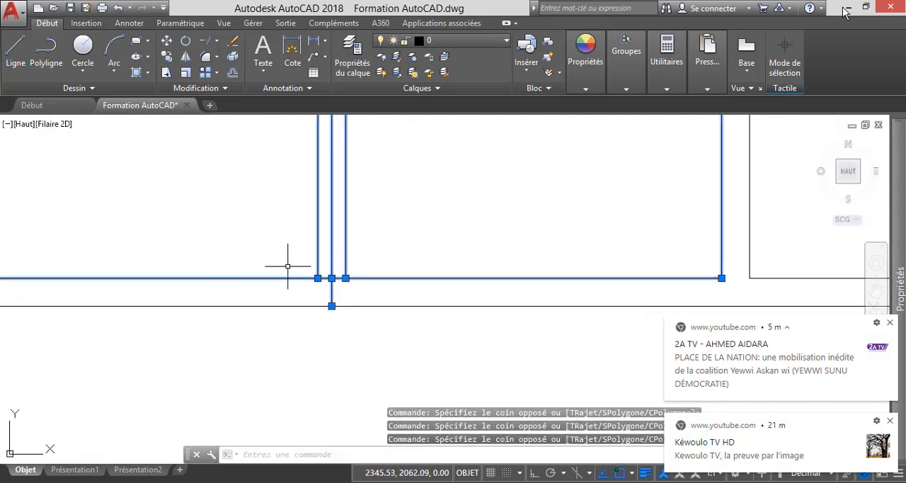
scroll(387, 315, down, 2)
scroll(362, 303, down, 5)
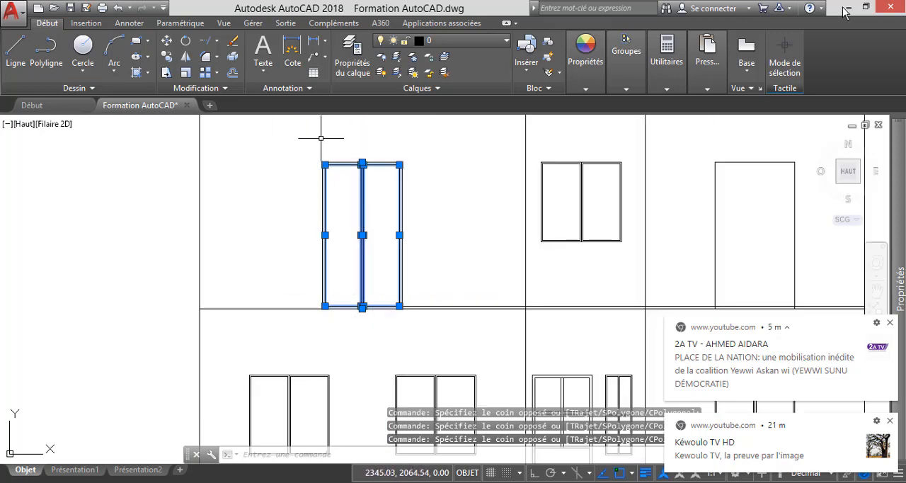
scroll(325, 141, up, 2)
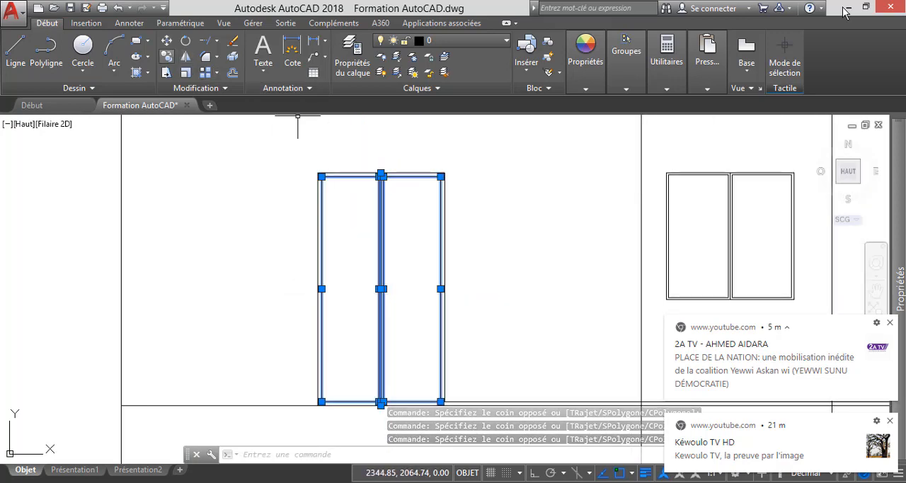
click(167, 57)
scroll(309, 163, up, 5)
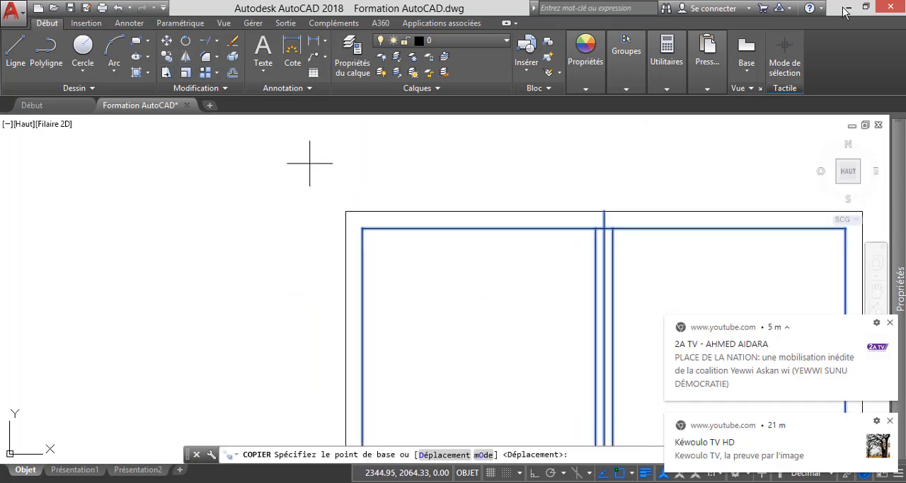
click(345, 211)
scroll(255, 216, down, 6)
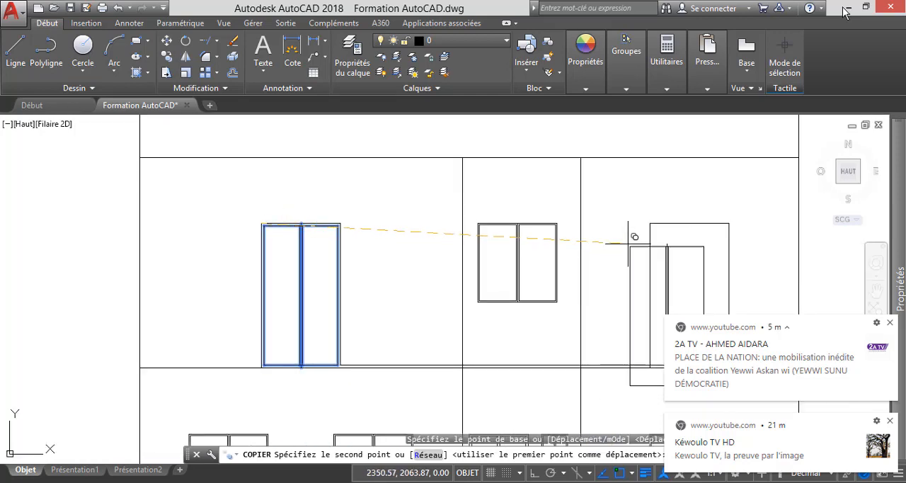
scroll(628, 243, up, 6)
click(705, 167)
scroll(706, 168, down, 5)
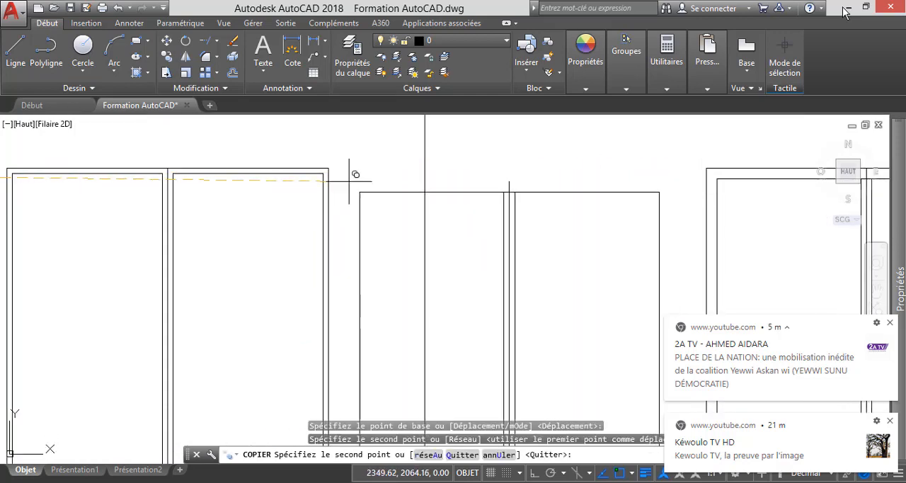
key(Escape)
Examine the two-storey facade's openings and compare them with the floor plans below.
scroll(456, 246, down, 4)
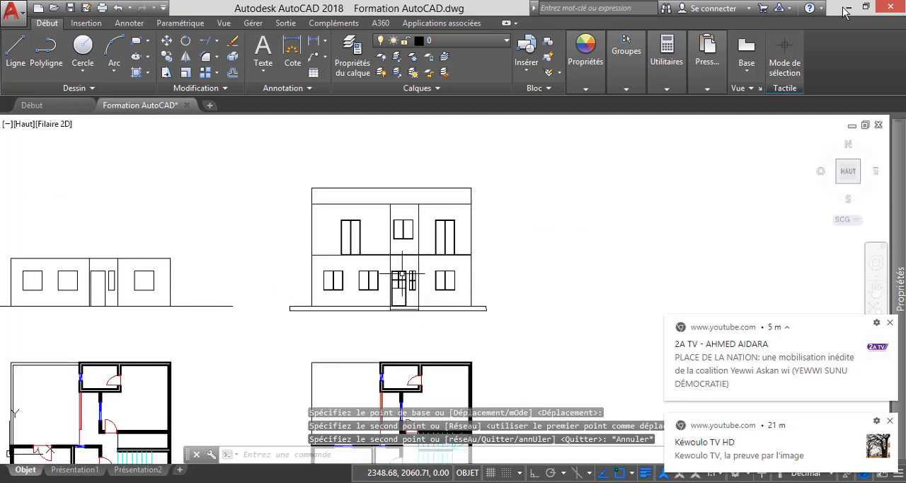
scroll(402, 273, up, 6)
scroll(382, 283, down, 4)
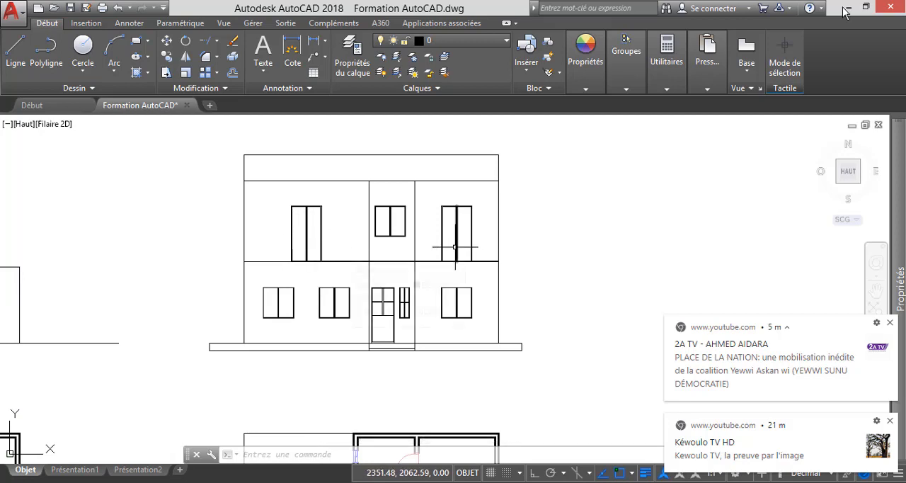
scroll(271, 259, up, 4)
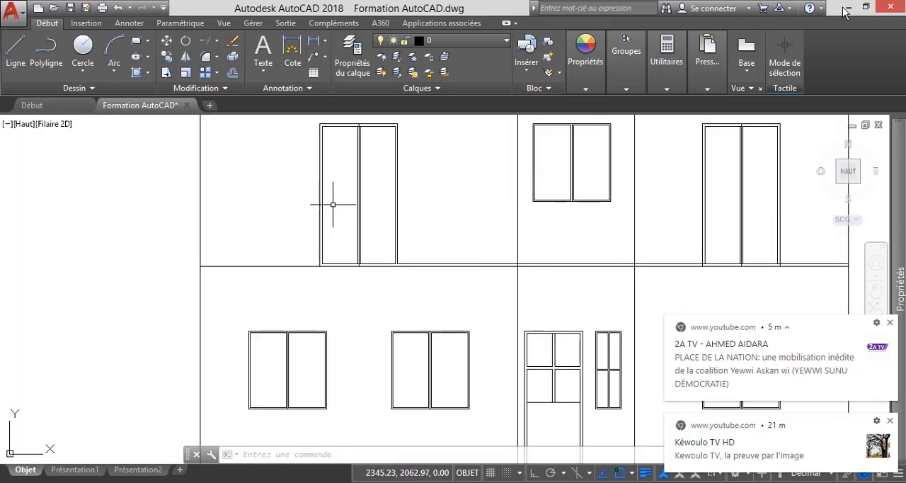
scroll(332, 204, down, 4)
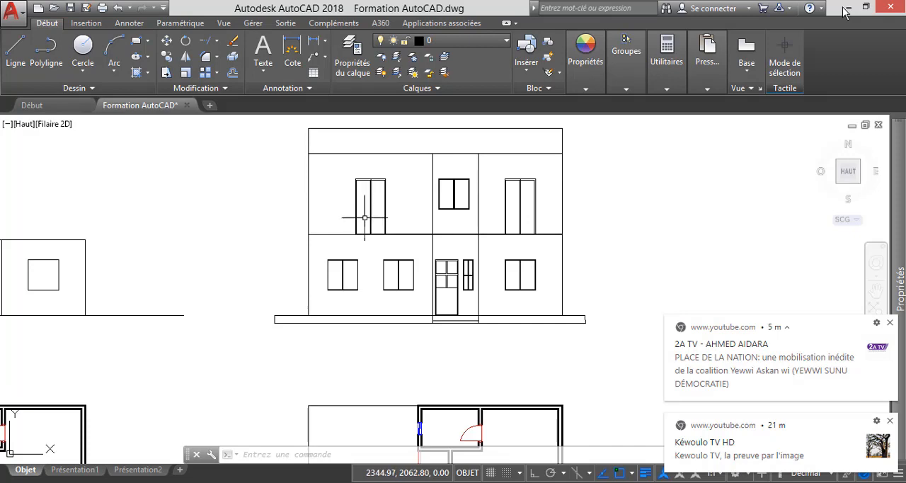
scroll(370, 213, down, 4)
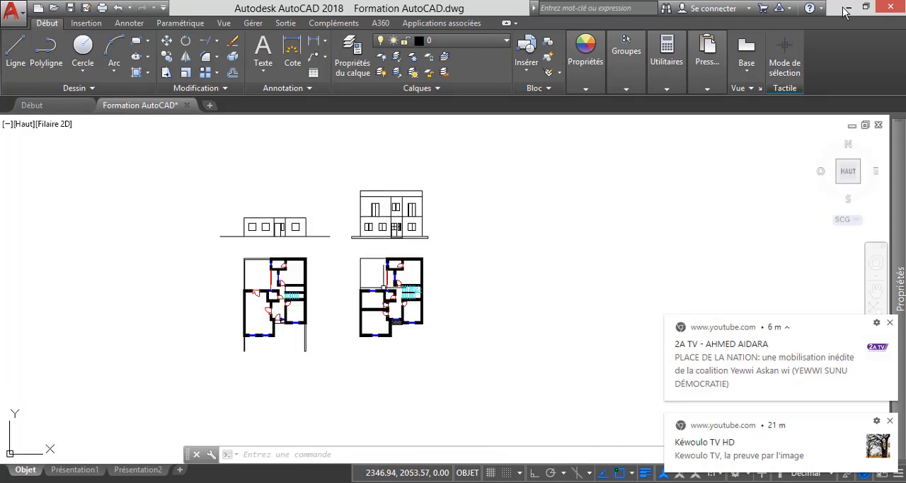
scroll(374, 317, up, 4)
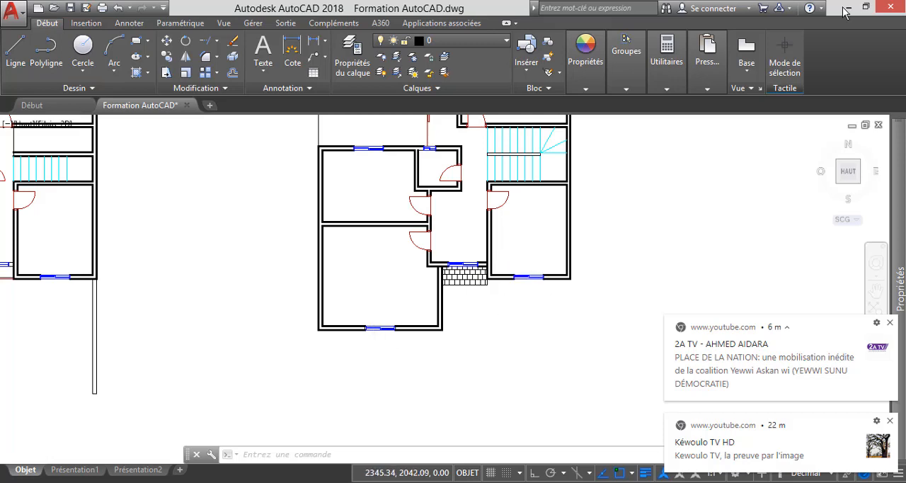
scroll(369, 267, down, 3)
Offset the floor line between the two storeys upward by 1.
scroll(370, 213, up, 3)
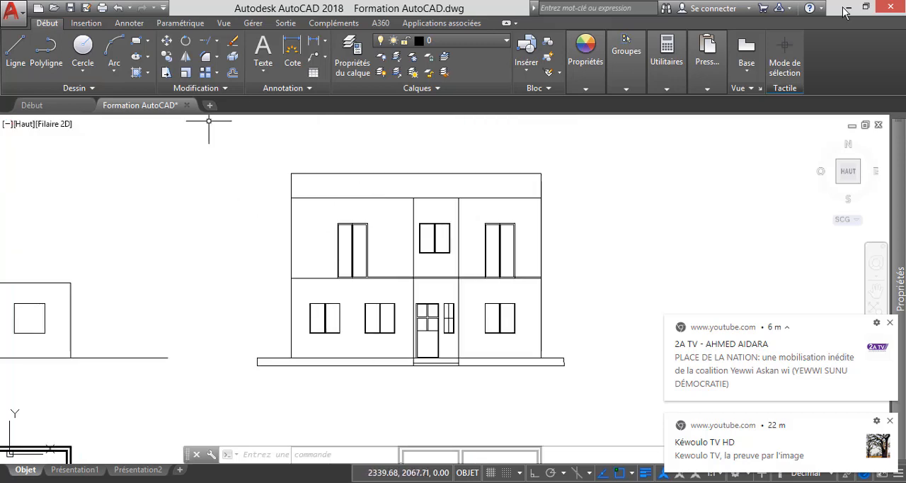
click(232, 72)
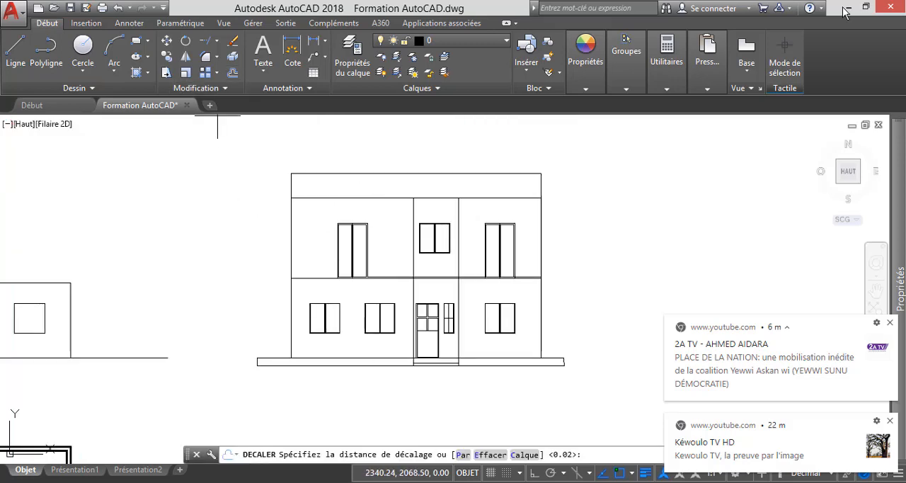
key(Return)
scroll(334, 293, up, 4)
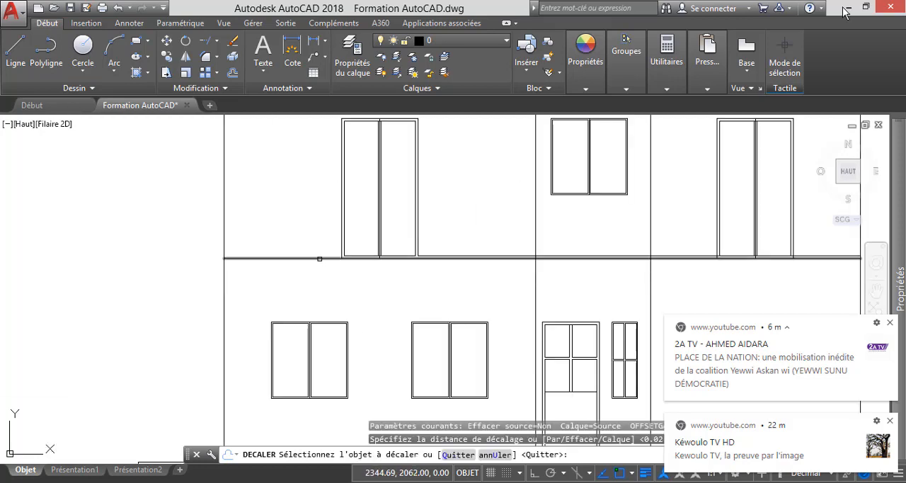
click(319, 259)
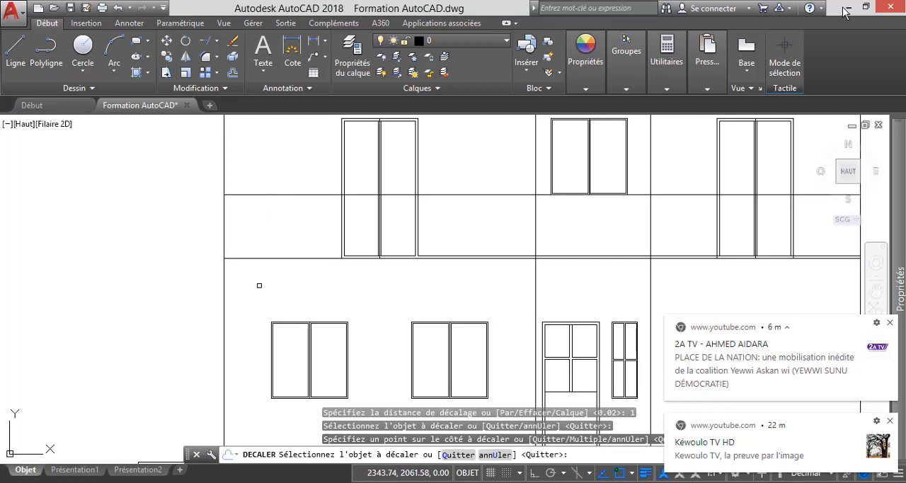
key(Escape)
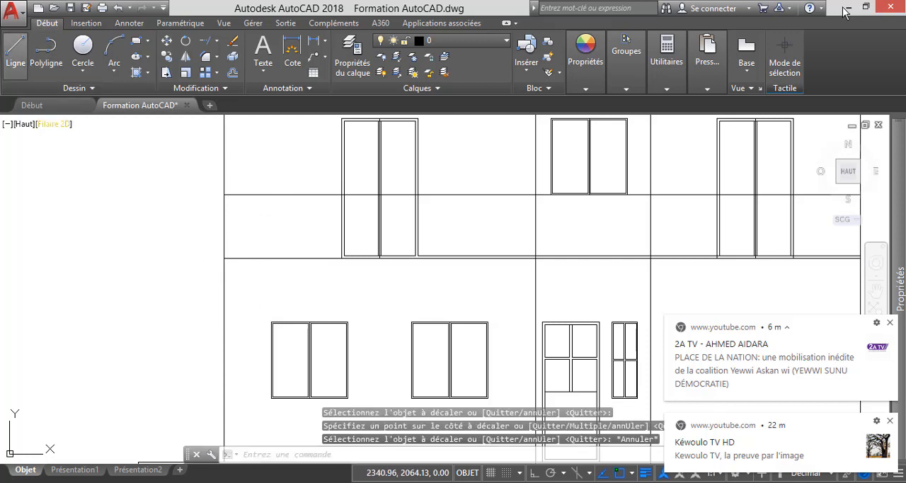
Offset both outer jamb lines of the upper-left door outward by 1, one to each side.
click(16, 48)
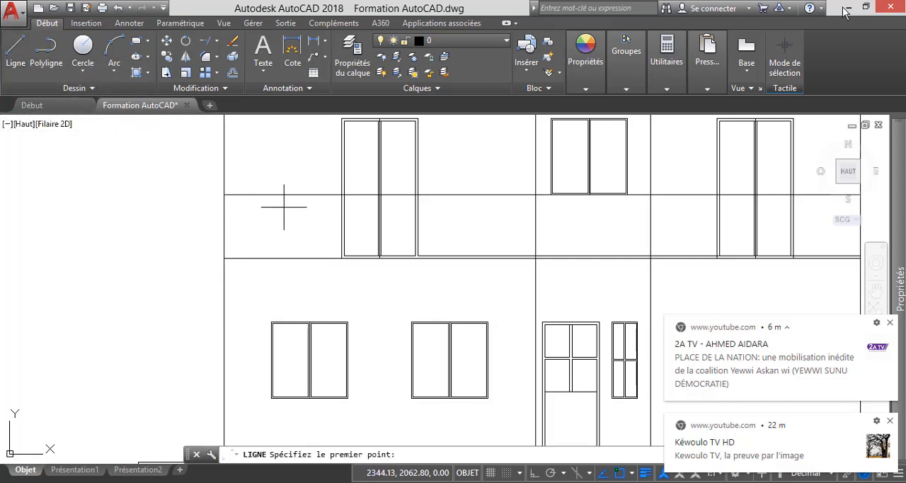
key(Escape)
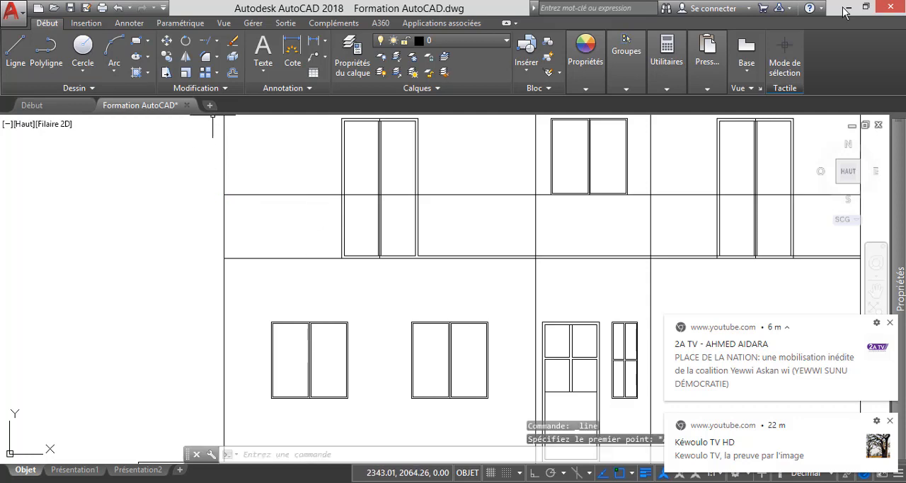
click(231, 72)
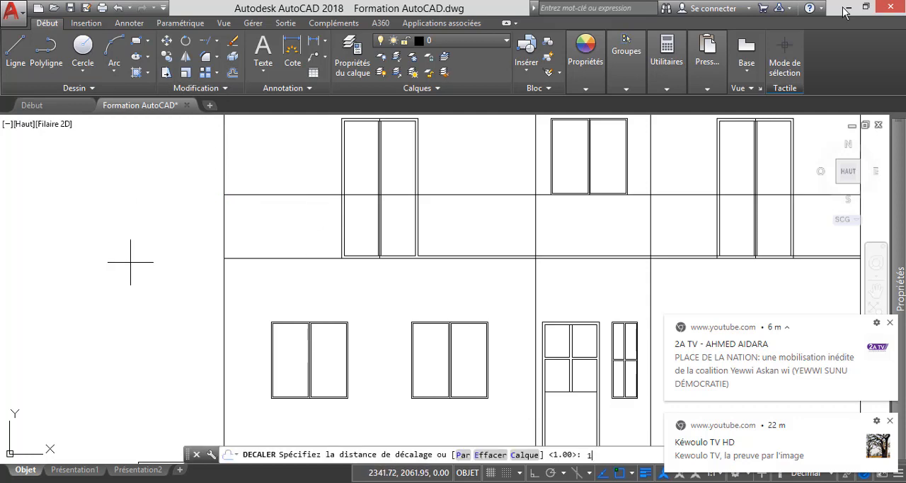
text(1)
key(Return)
scroll(338, 216, up, 4)
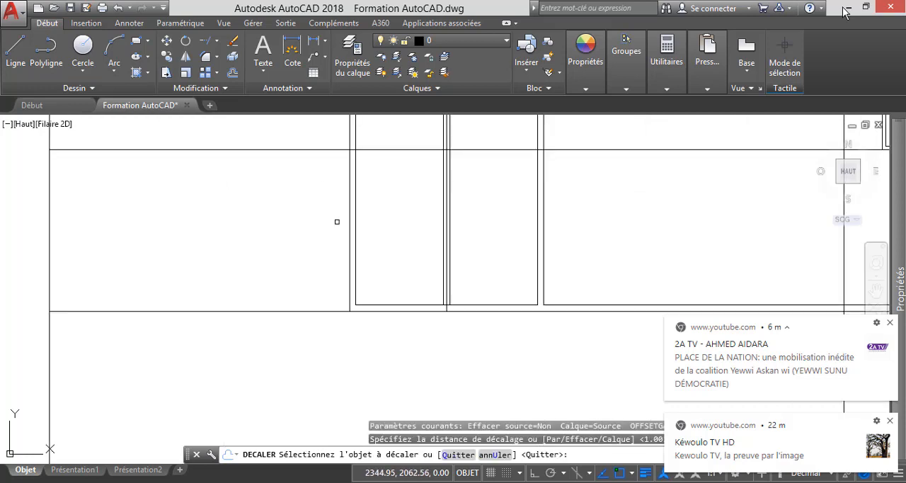
click(347, 220)
click(241, 221)
scroll(324, 223, down, 2)
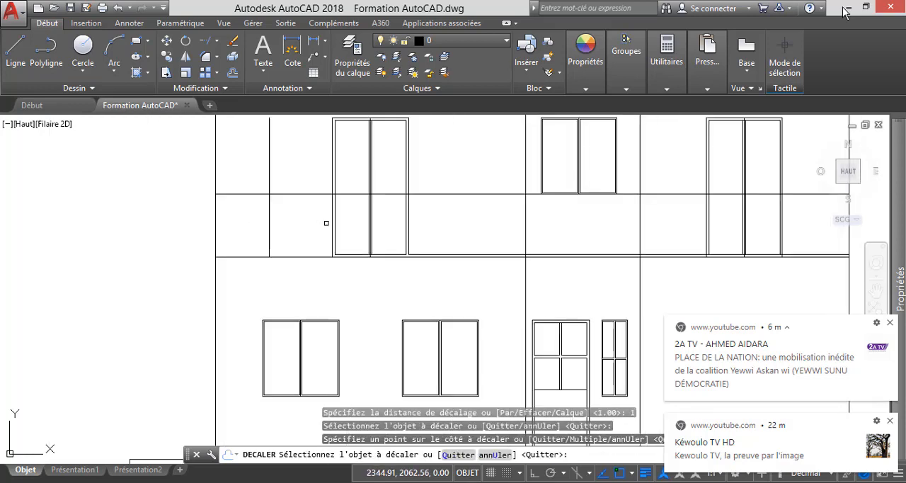
scroll(409, 240, up, 4)
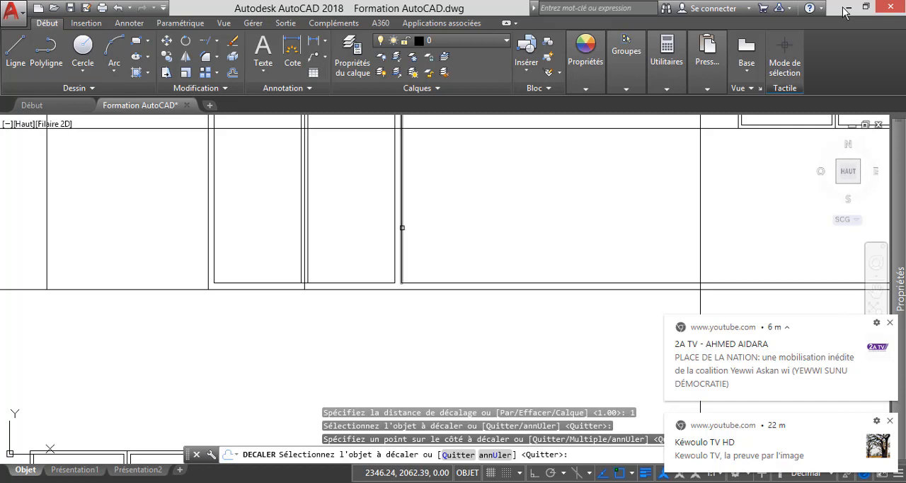
click(401, 231)
click(457, 228)
scroll(457, 227, down, 4)
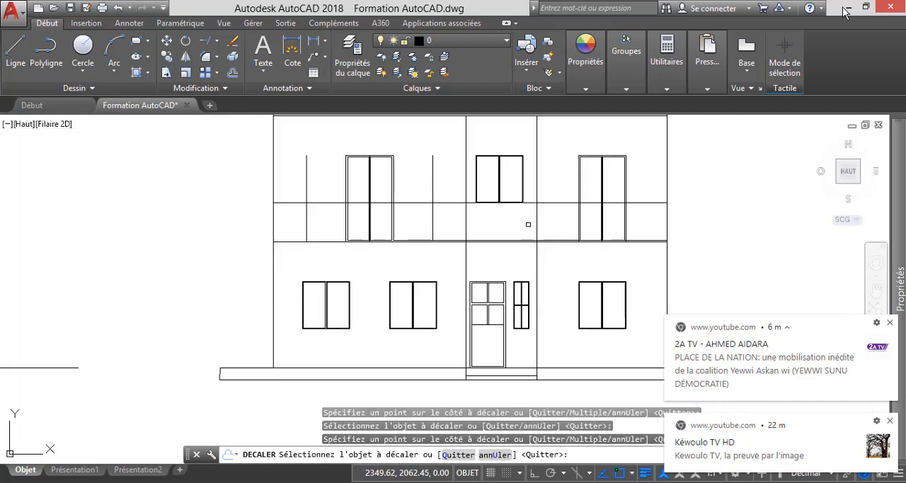
scroll(574, 224, up, 4)
scroll(557, 224, up, 2)
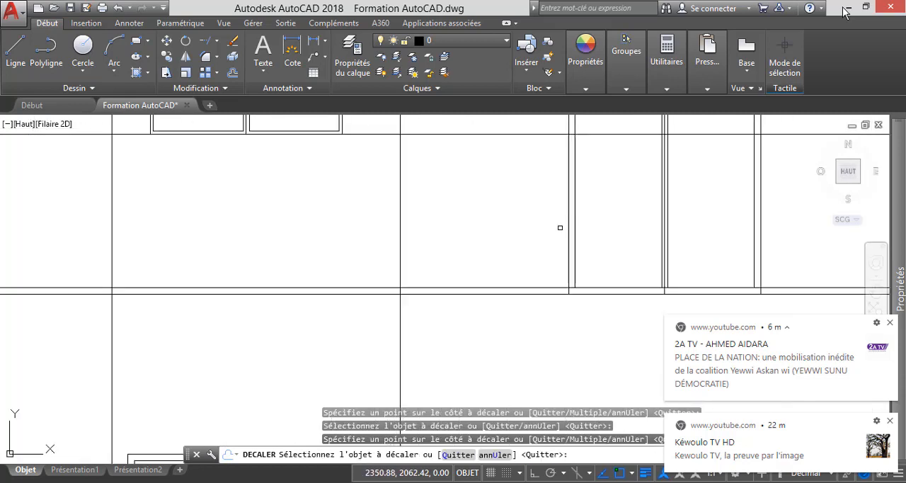
scroll(560, 227, up, 2)
click(570, 227)
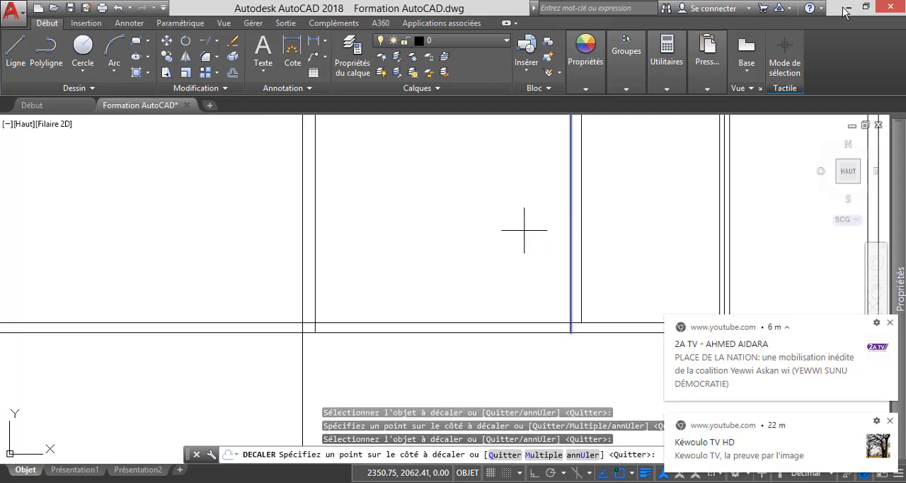
scroll(501, 232, down, 3)
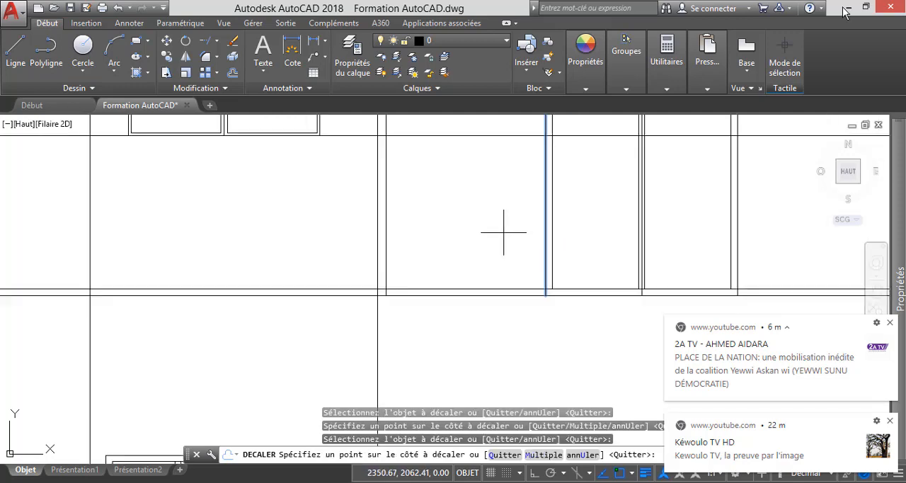
key(Escape)
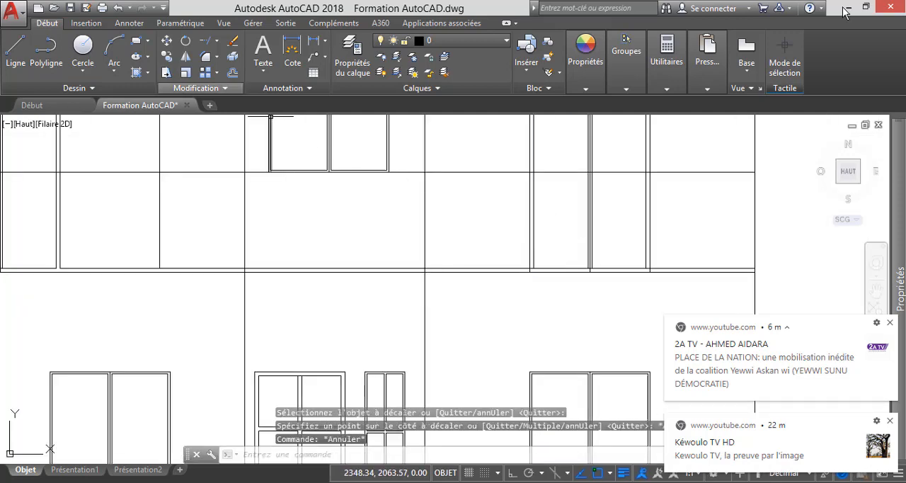
Offset both outer jamb lines of the upper-right door outward by 0.5, one to each side.
click(232, 72)
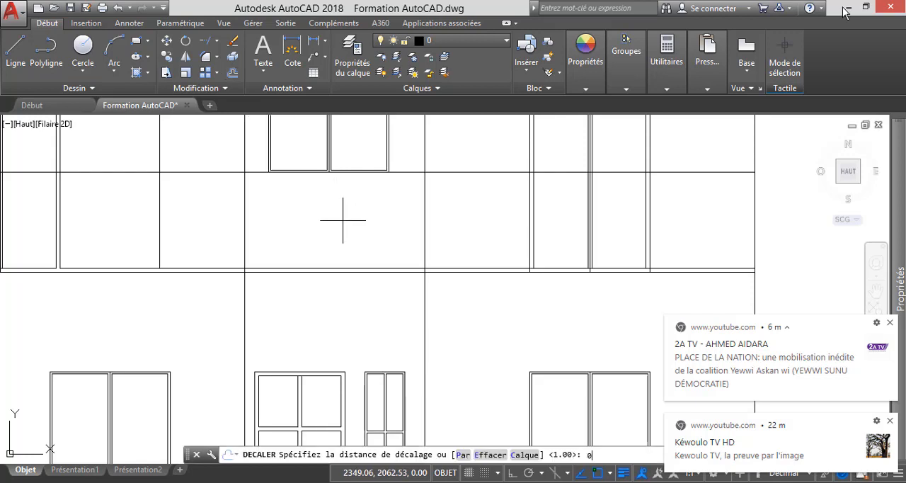
text(0.5)
key(Return)
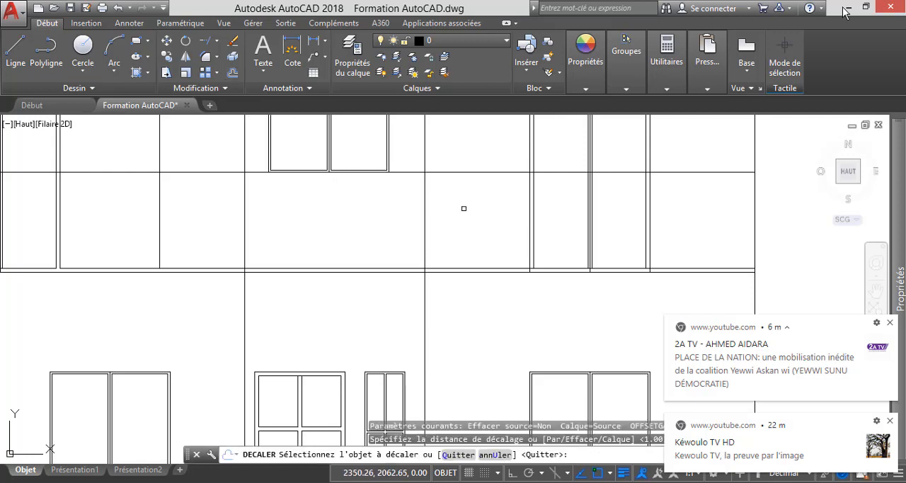
click(529, 237)
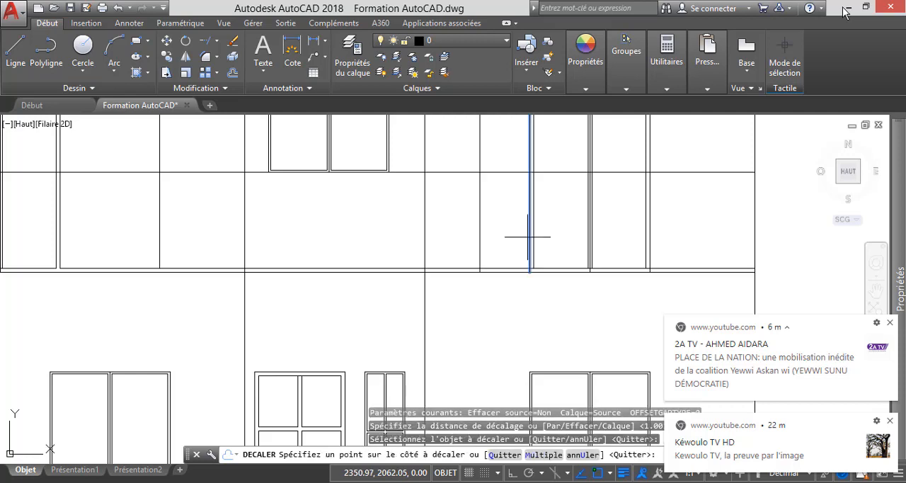
click(461, 228)
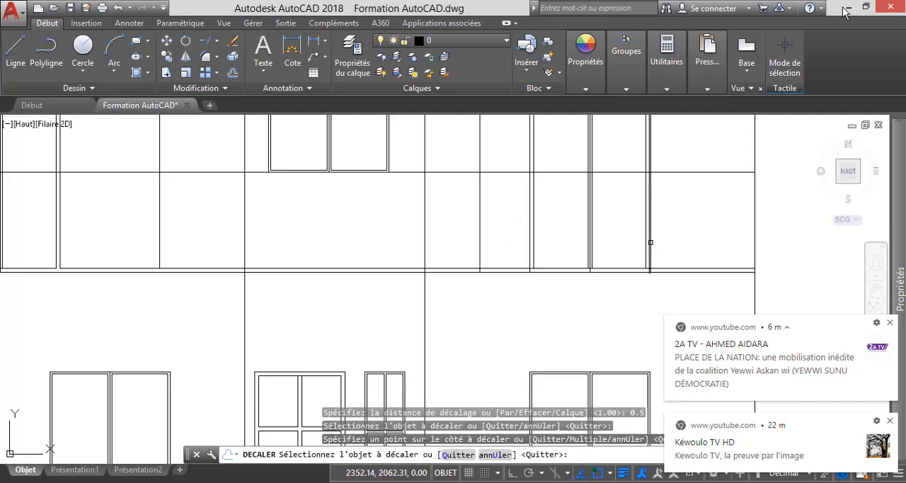
click(649, 249)
click(679, 249)
scroll(570, 250, down, 5)
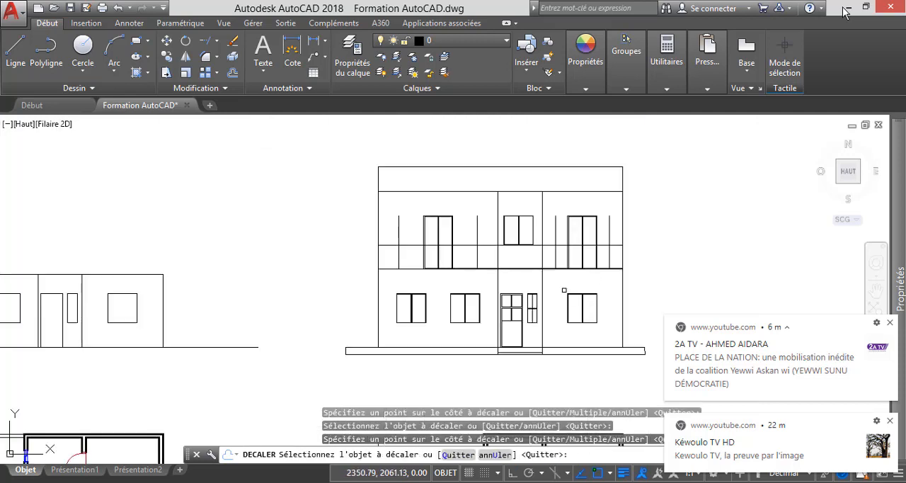
key(Escape)
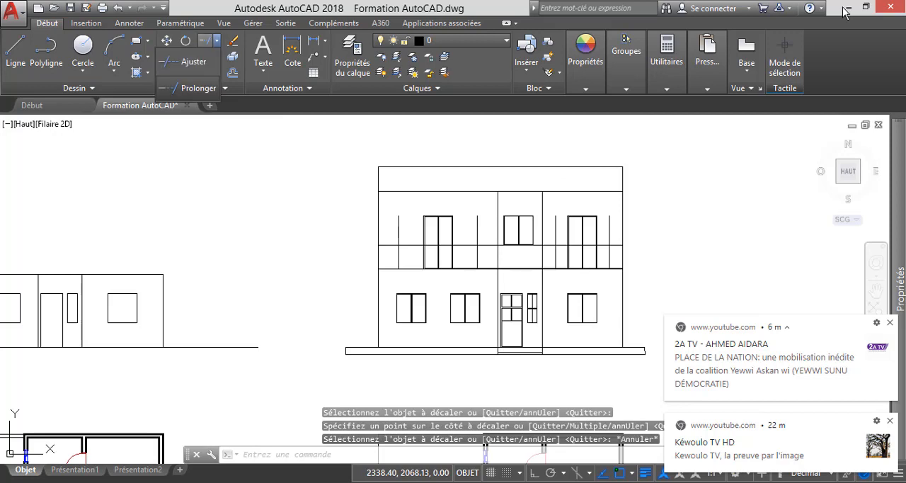
Trim the window-sill-level line and the offset verticals so they form a rectangular balcony outline around each upper-floor door.
click(217, 40)
click(190, 61)
key(Return)
scroll(398, 248, up, 4)
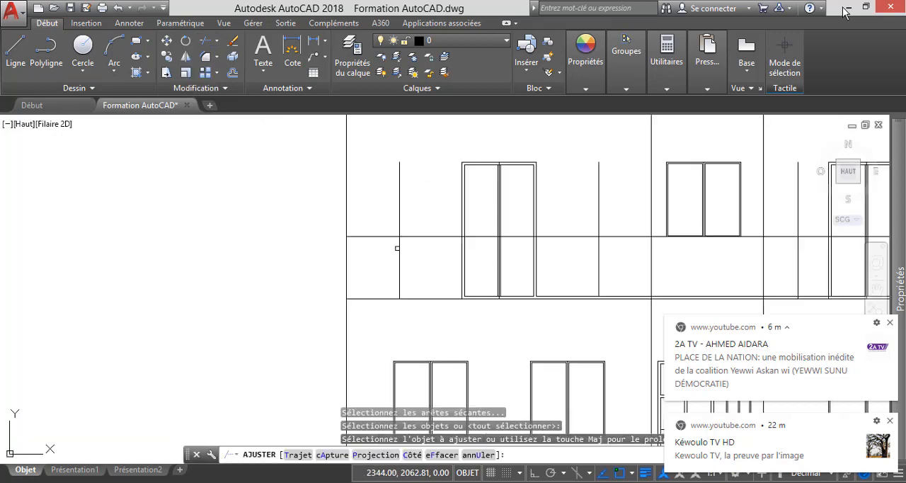
click(383, 236)
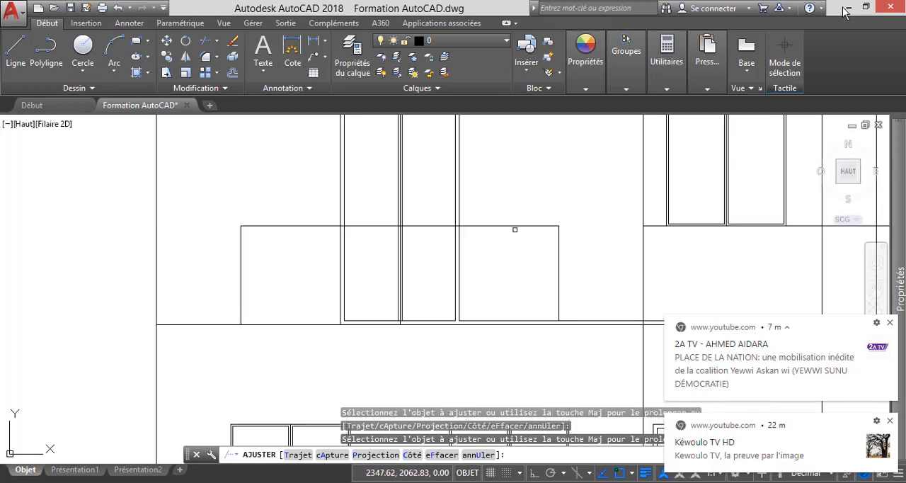
scroll(515, 229, down, 5)
scroll(546, 226, up, 7)
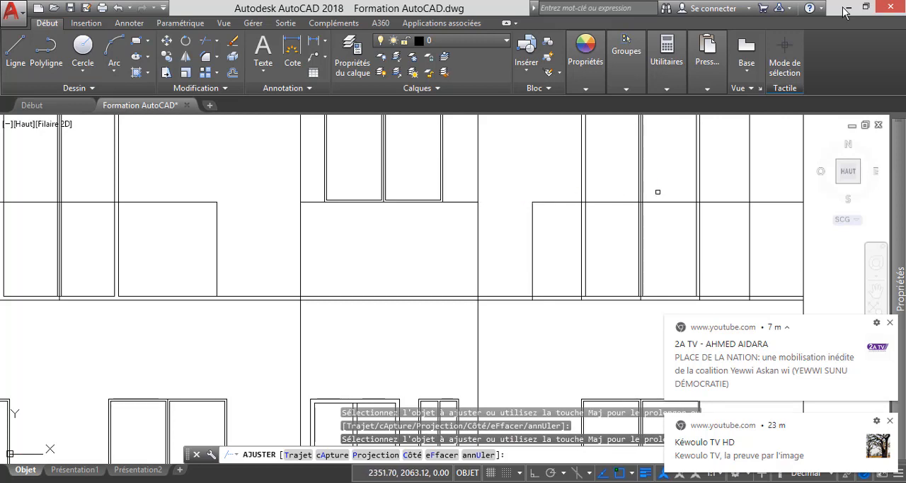
scroll(633, 230, down, 2)
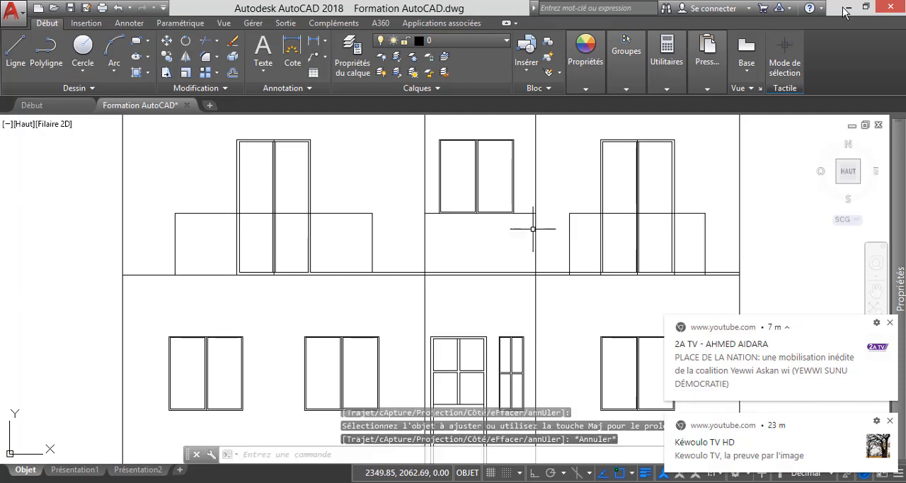
key(Escape)
Delete the remaining horizontal segment directly below the upper-floor central window.
click(536, 199)
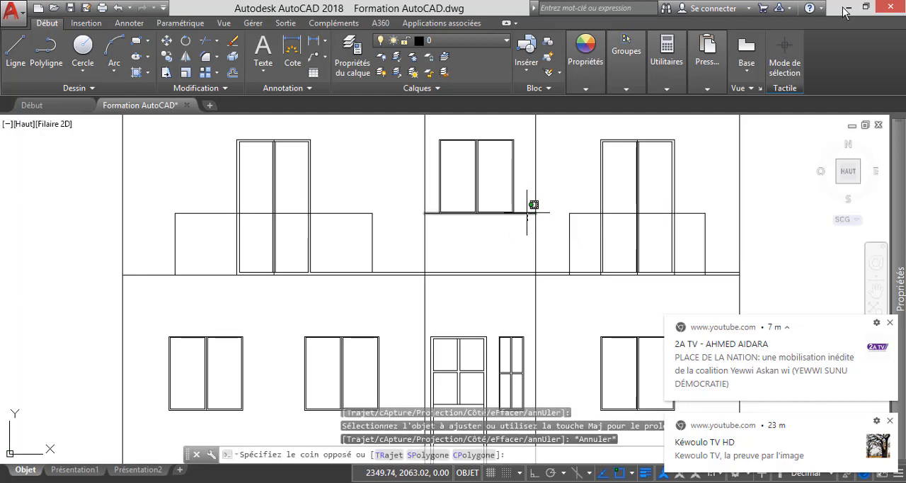
click(528, 214)
key(Delete)
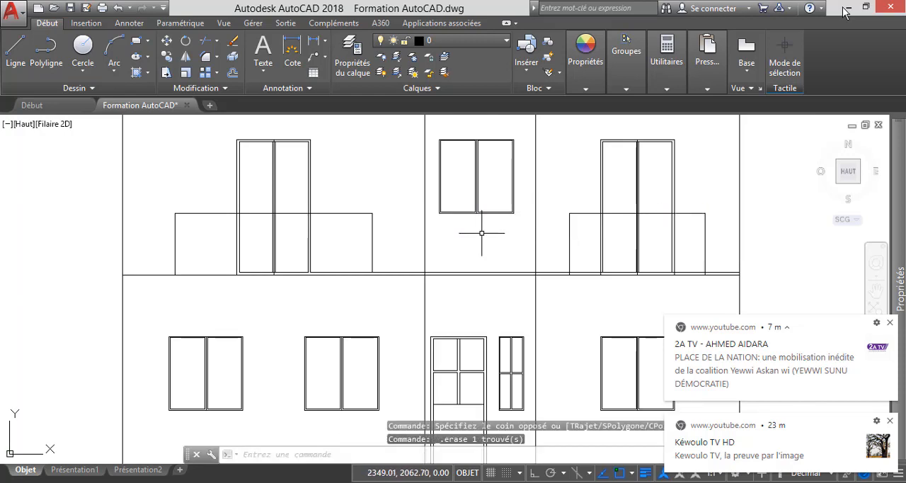
scroll(364, 239, down, 2)
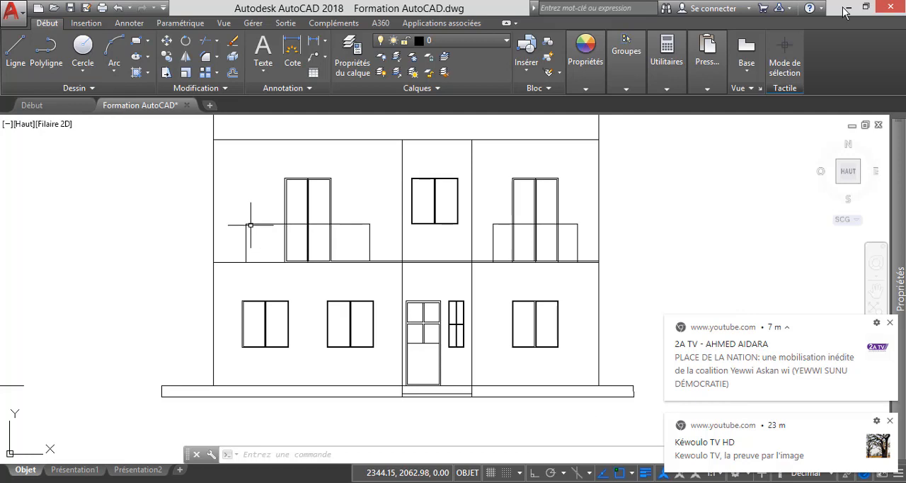
scroll(250, 225, up, 4)
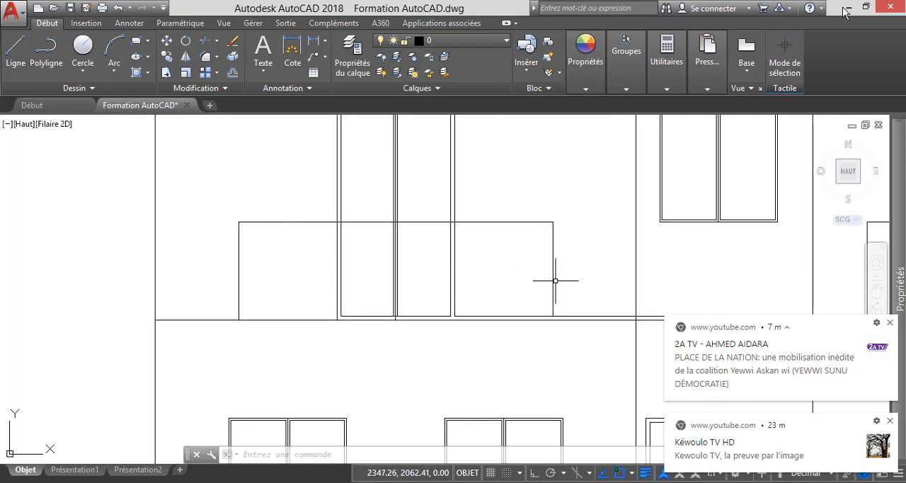
scroll(253, 259, down, 4)
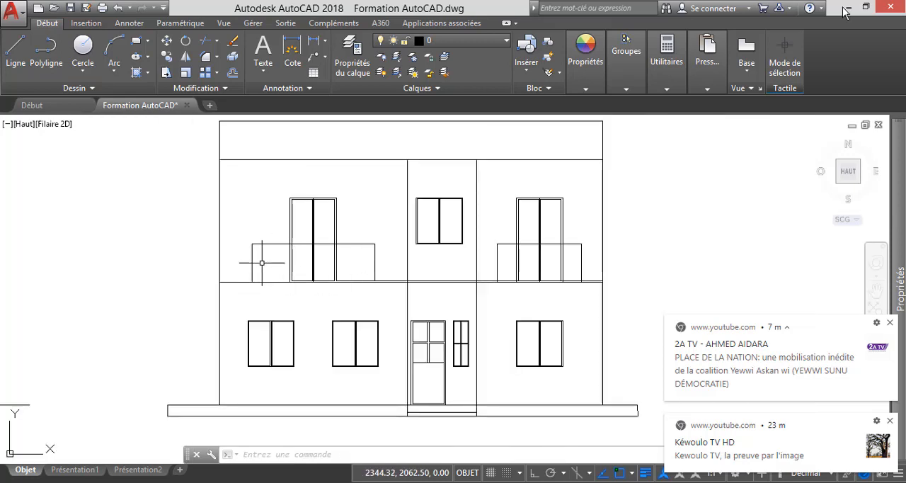
scroll(260, 256, up, 4)
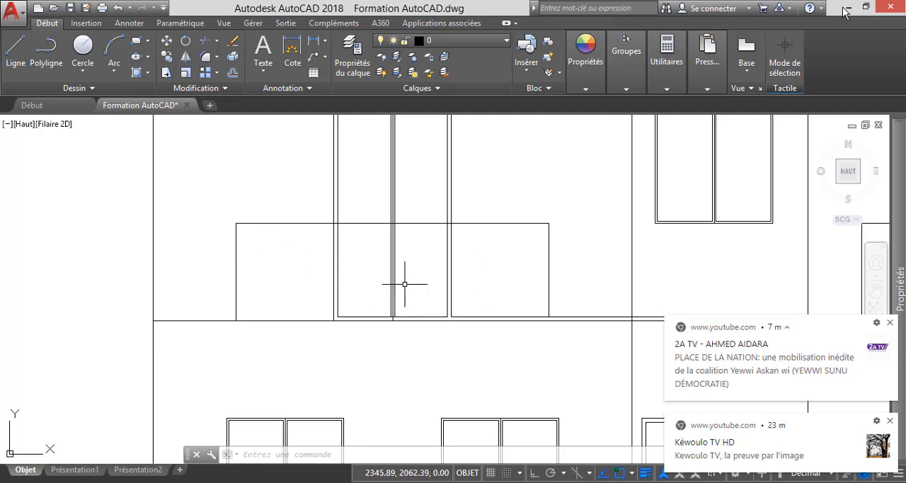
scroll(361, 283, down, 4)
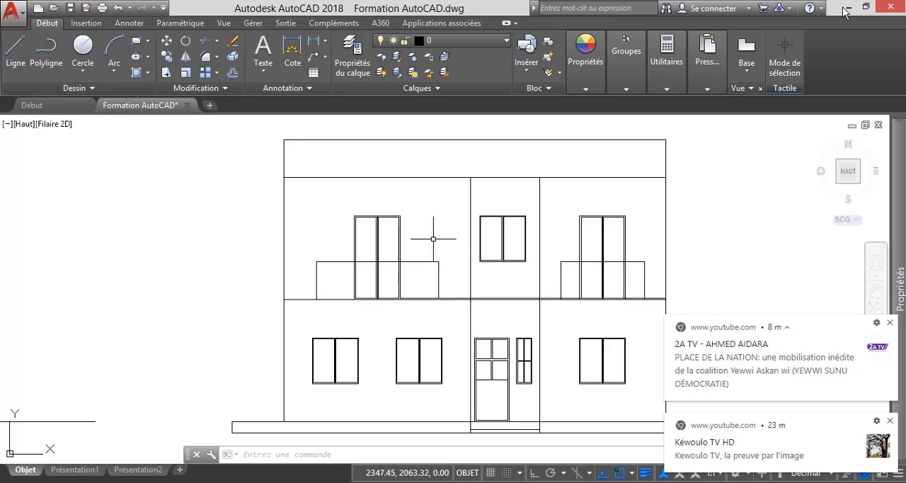
Trim away the vertical door lines that run inside the left and right balcony outlines.
click(206, 40)
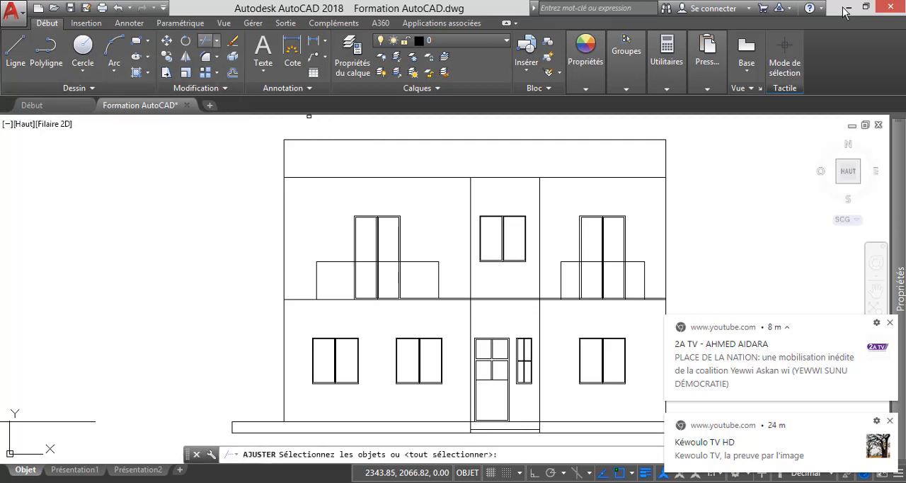
key(Return)
scroll(360, 314, up, 4)
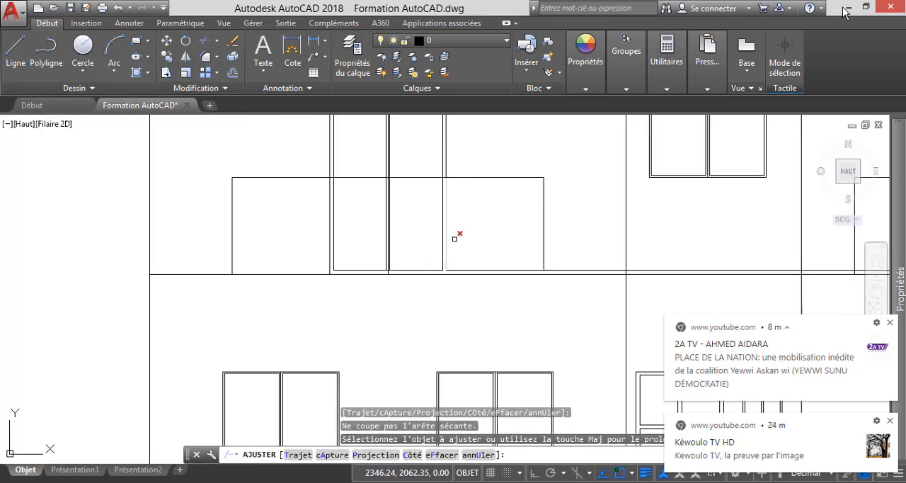
click(502, 235)
click(300, 206)
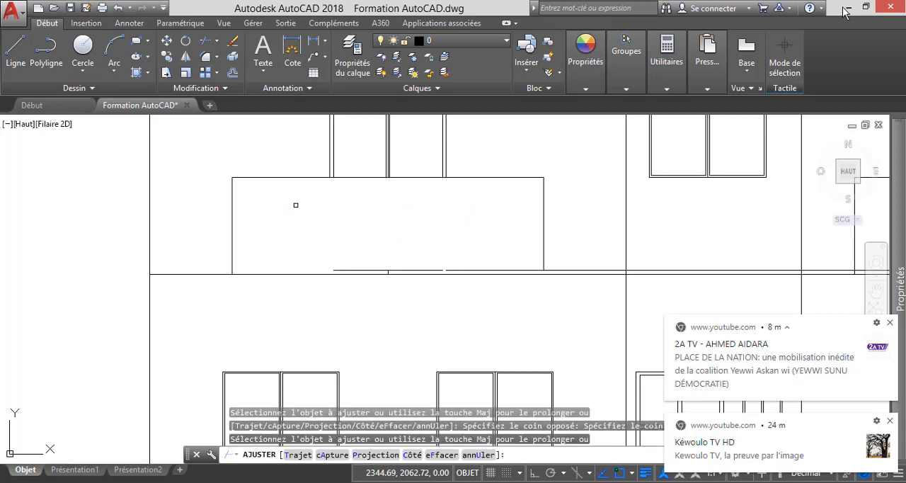
scroll(296, 206, down, 2)
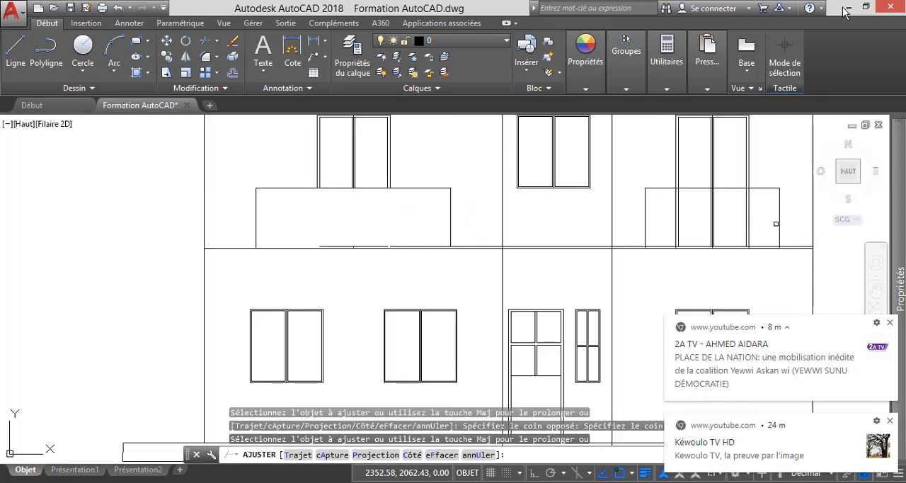
click(774, 223)
click(645, 184)
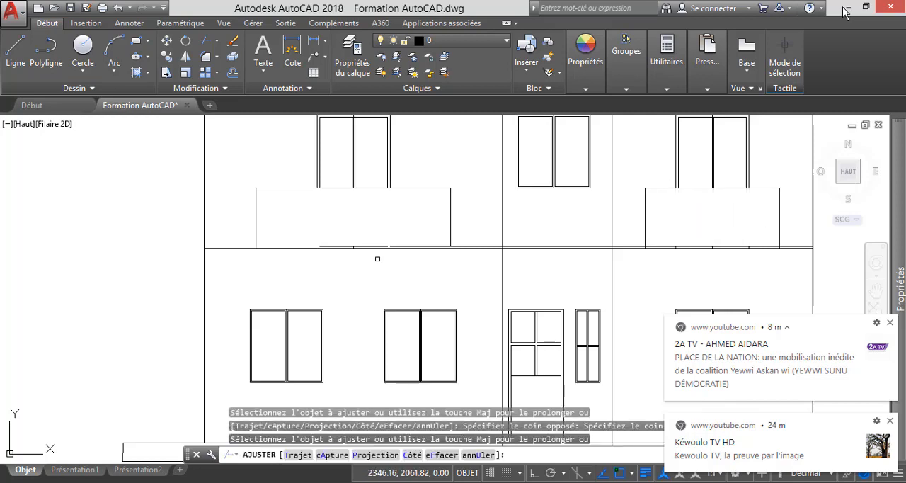
key(Escape)
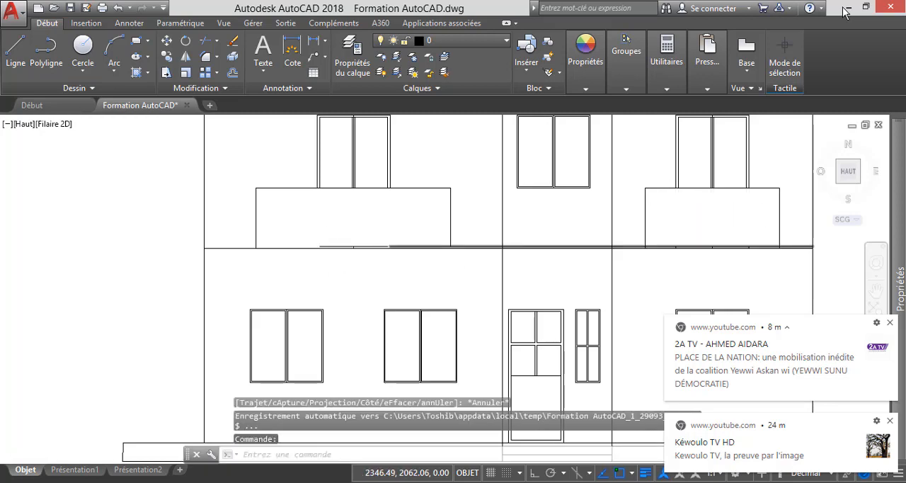
Delete the leftover horizontal line piece and short vertical stub at the base of the left balcony.
scroll(337, 246, up, 4)
scroll(286, 248, up, 2)
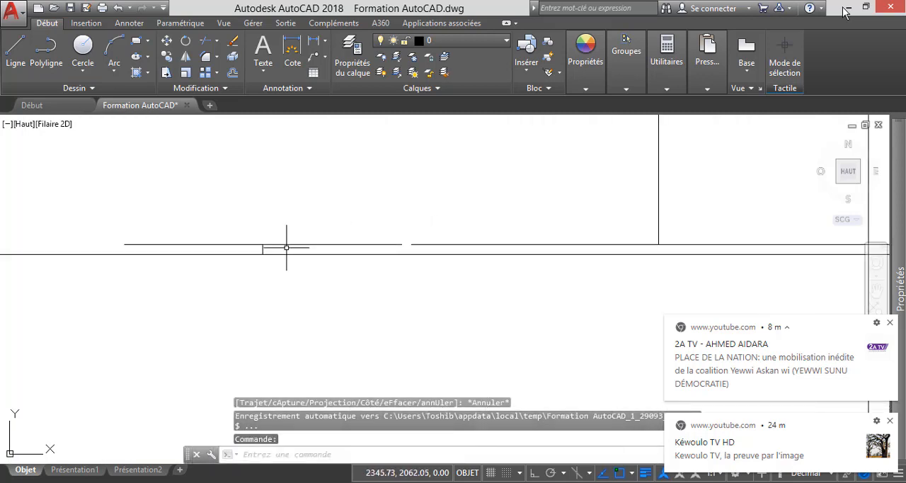
click(281, 249)
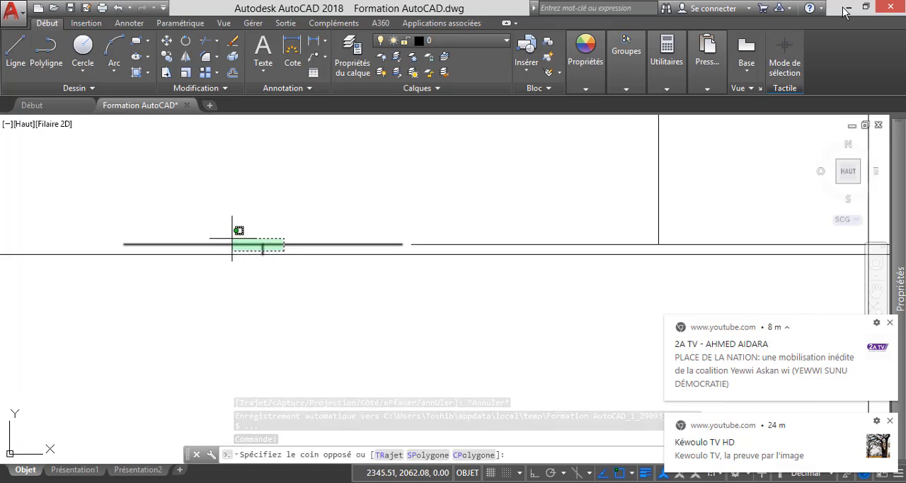
click(232, 238)
key(Delete)
scroll(407, 249, down, 3)
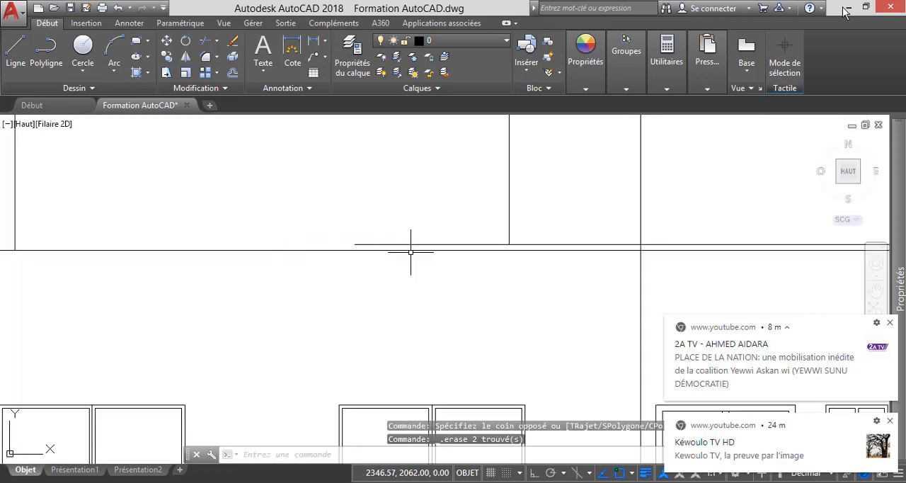
Shorten the upper floor-level line so it starts at the lower right corner of the left balcony.
scroll(390, 246, up, 2)
click(355, 244)
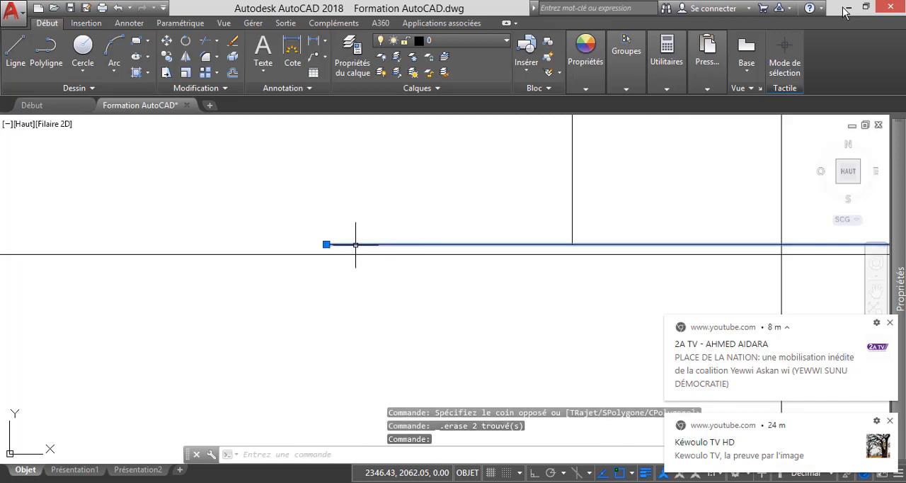
click(326, 244)
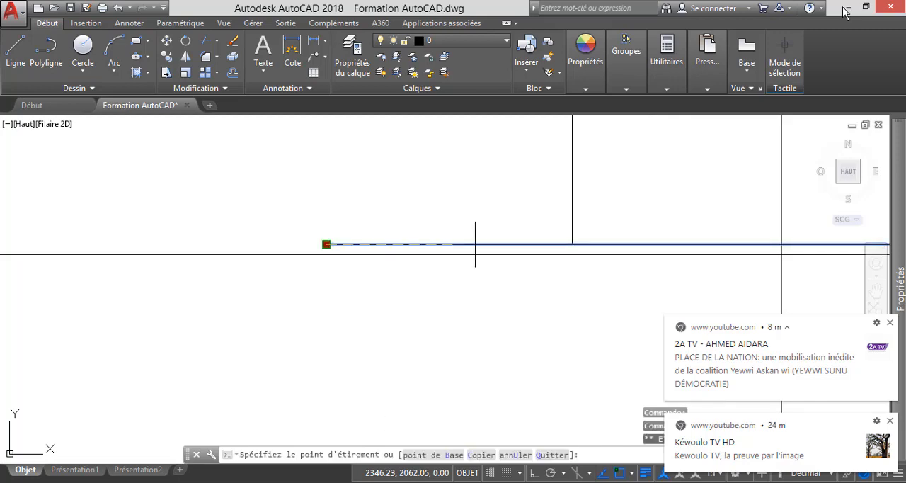
click(572, 244)
scroll(391, 268, down, 2)
key(Escape)
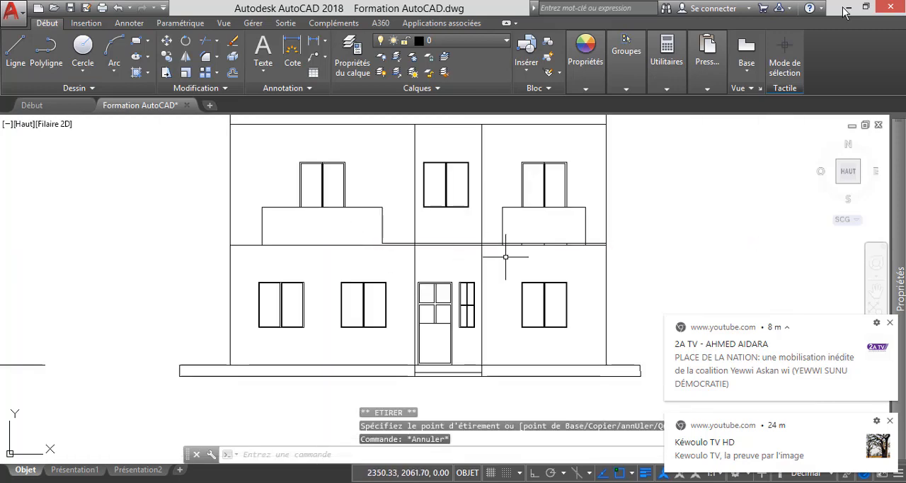
Delete the three short vertical door stubs between the floor-level lines at the base of the right balcony.
scroll(538, 248, up, 5)
scroll(391, 235, down, 2)
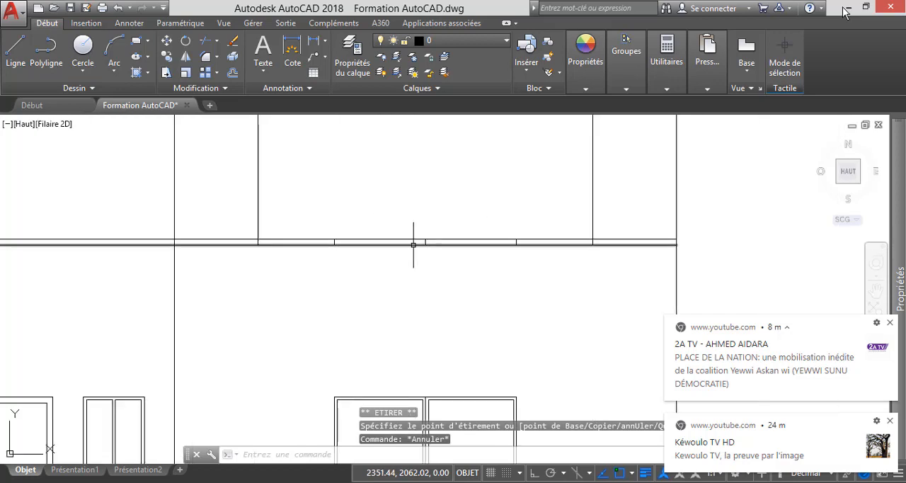
scroll(445, 247, down, 2)
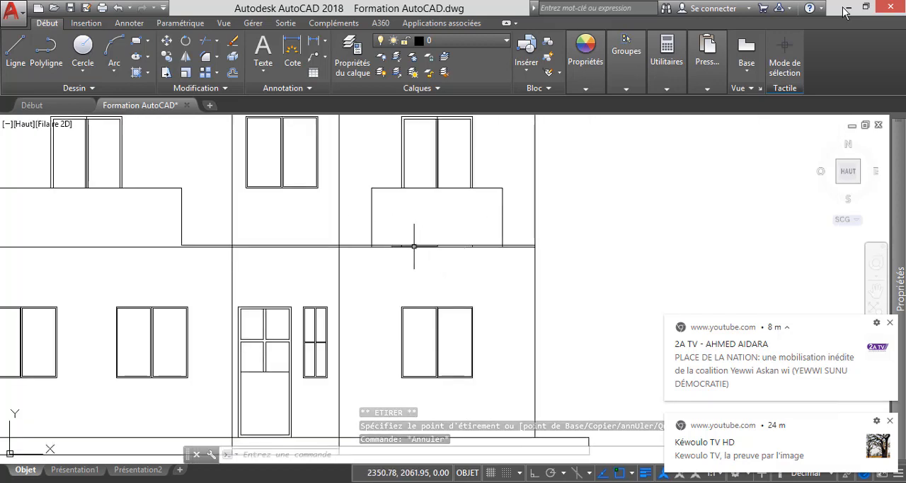
scroll(488, 248, up, 5)
click(683, 253)
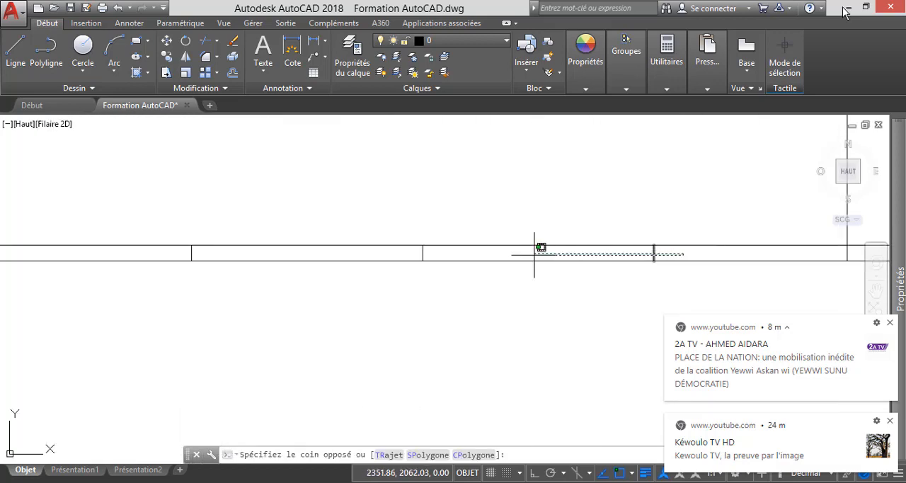
click(181, 250)
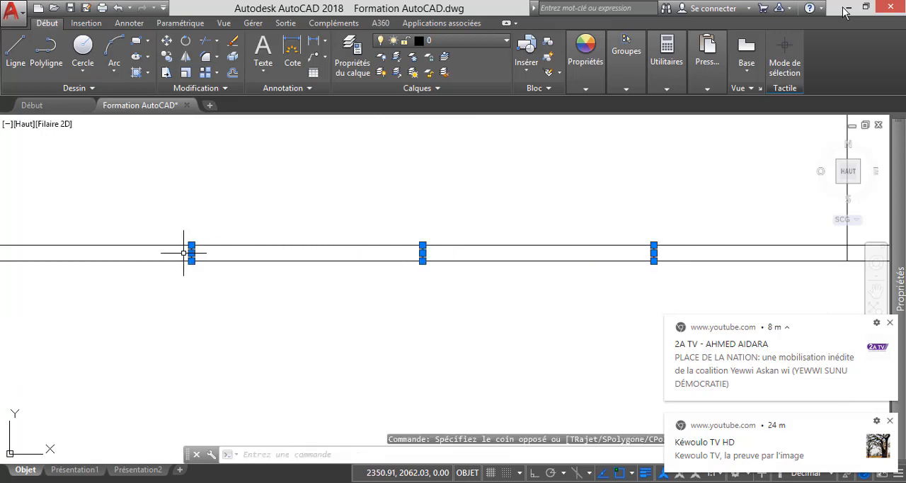
key(Delete)
scroll(299, 257, down, 3)
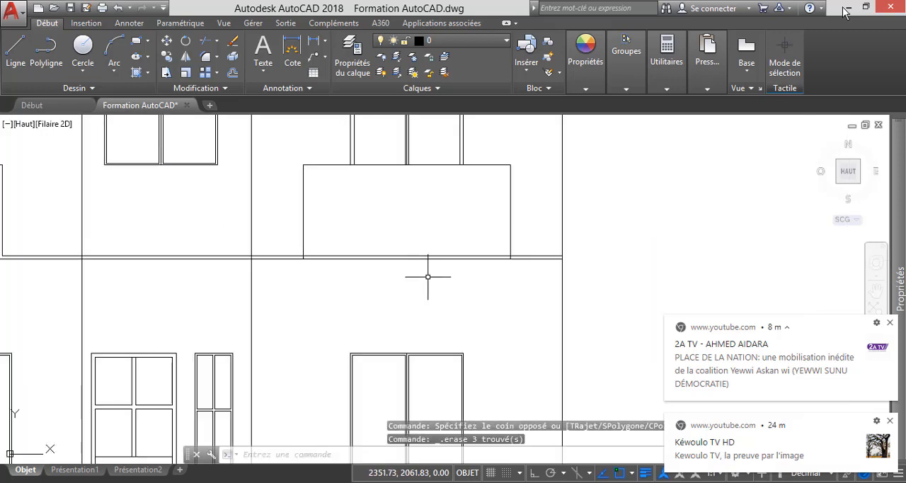
Delete the leftover horizontal door segment overlapping the upper floor-level line inside the right balcony.
scroll(327, 261, up, 4)
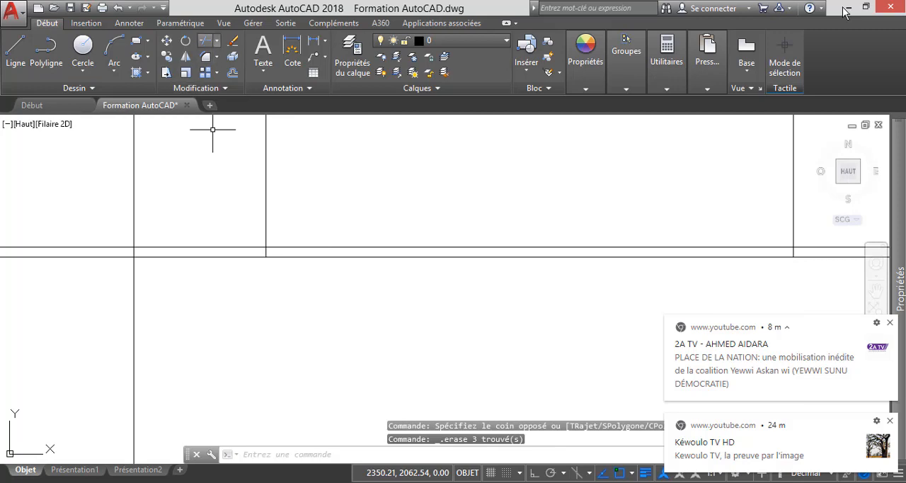
key(Return)
click(406, 246)
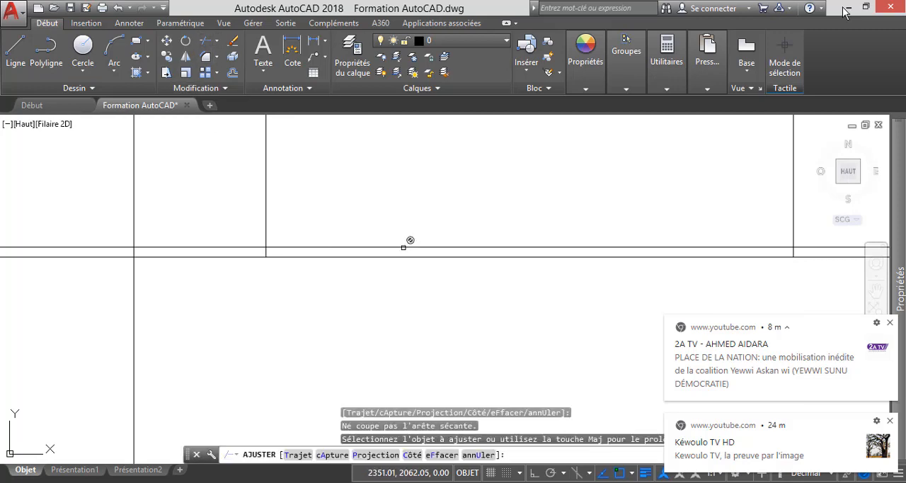
scroll(386, 249, down, 2)
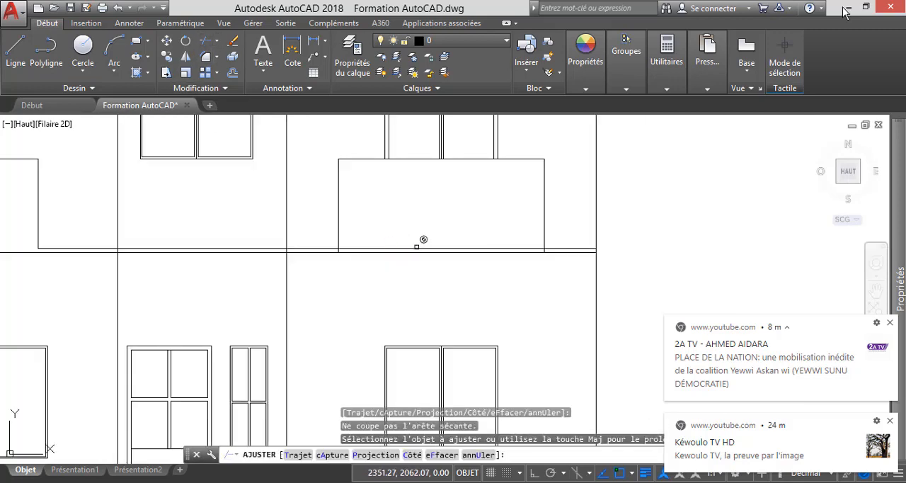
key(Escape)
click(417, 248)
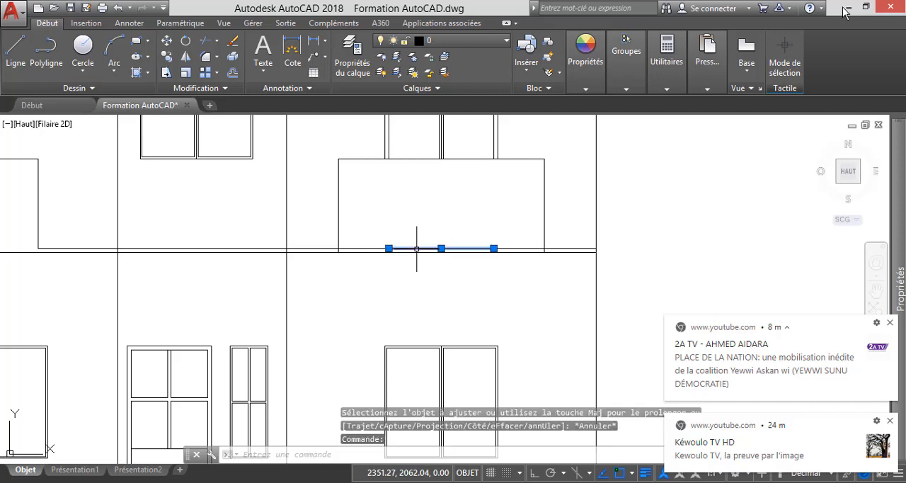
key(Delete)
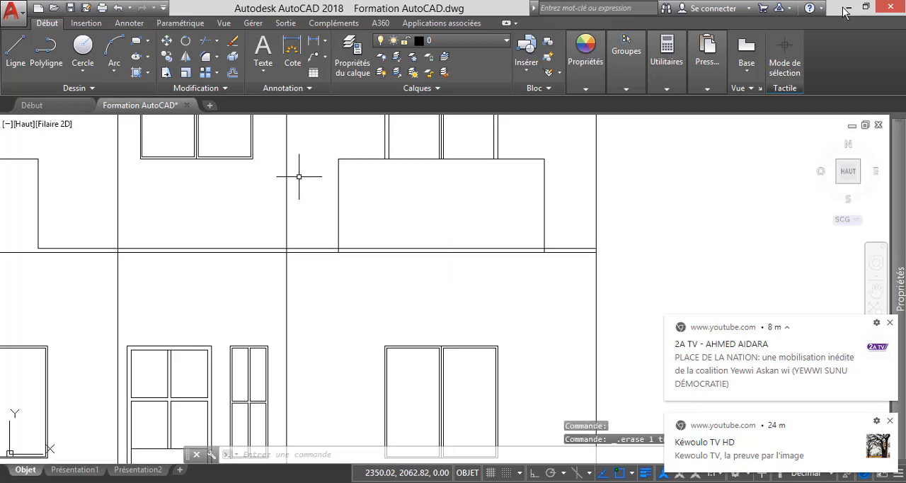
Trim the upper floor-level line between the two sides of the right balcony.
click(205, 40)
scroll(399, 234, up, 2)
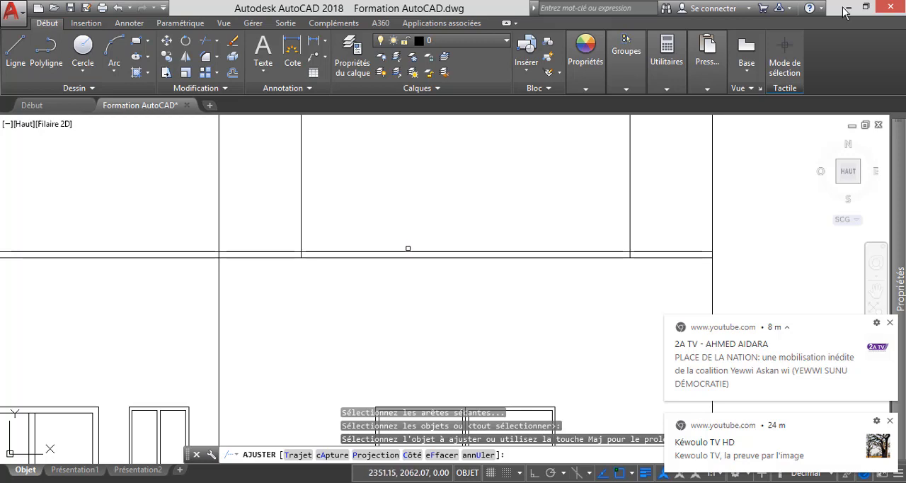
click(411, 250)
scroll(425, 255, down, 3)
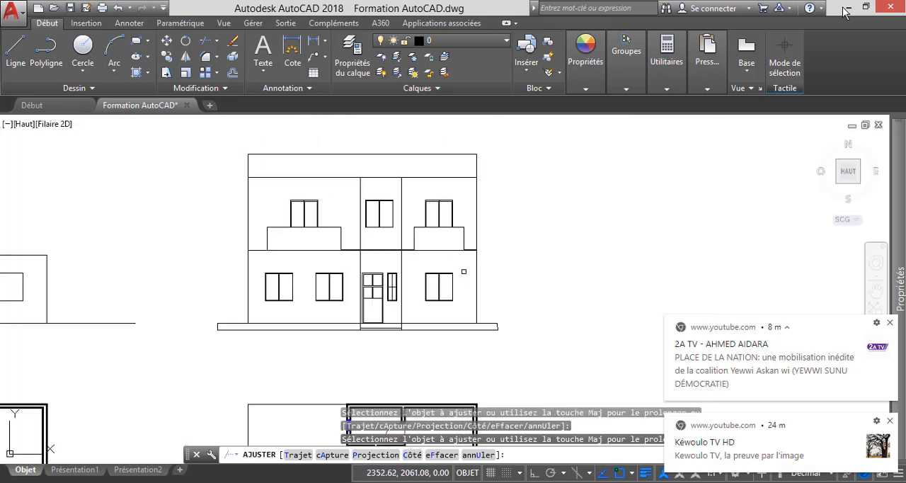
key(Escape)
scroll(521, 267, down, 2)
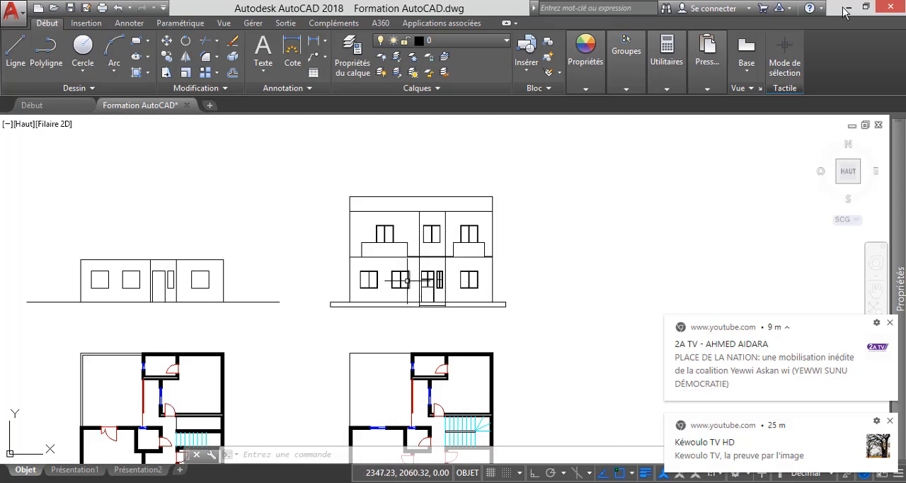
Start a hatch with the SOLID pattern and set its colour to light blue 173,221,247.
scroll(402, 234, up, 1)
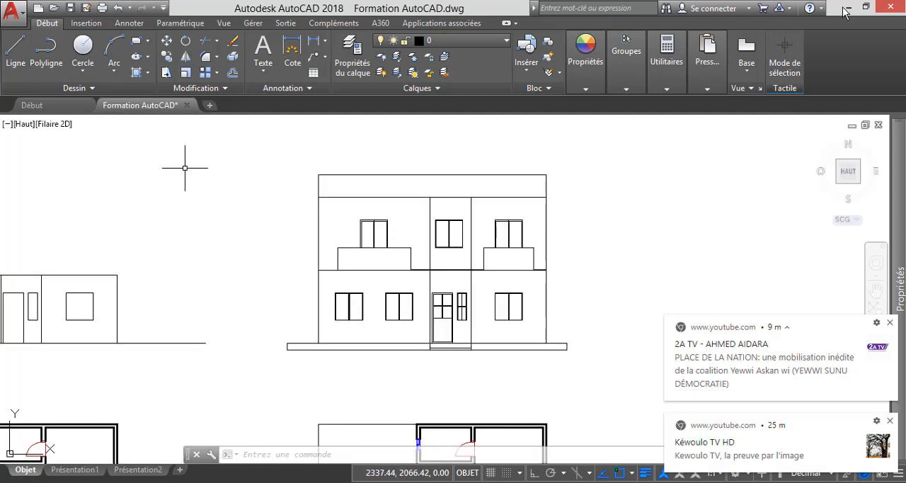
click(148, 72)
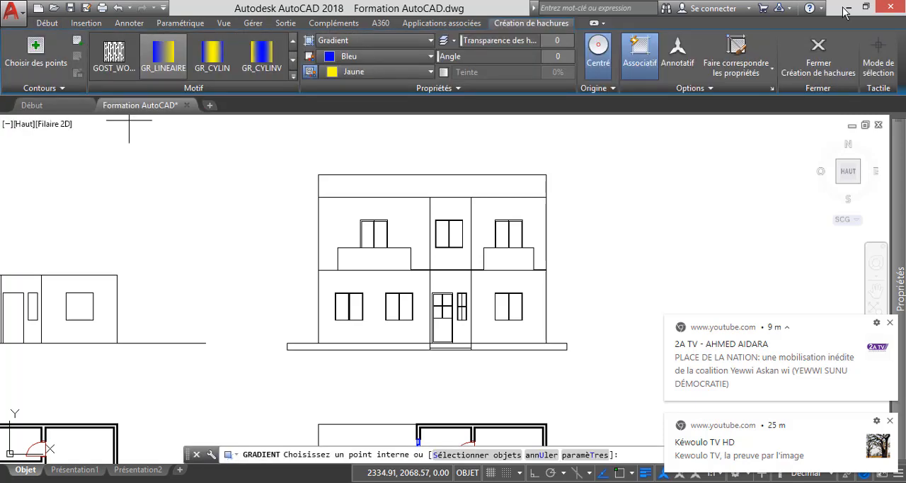
click(293, 76)
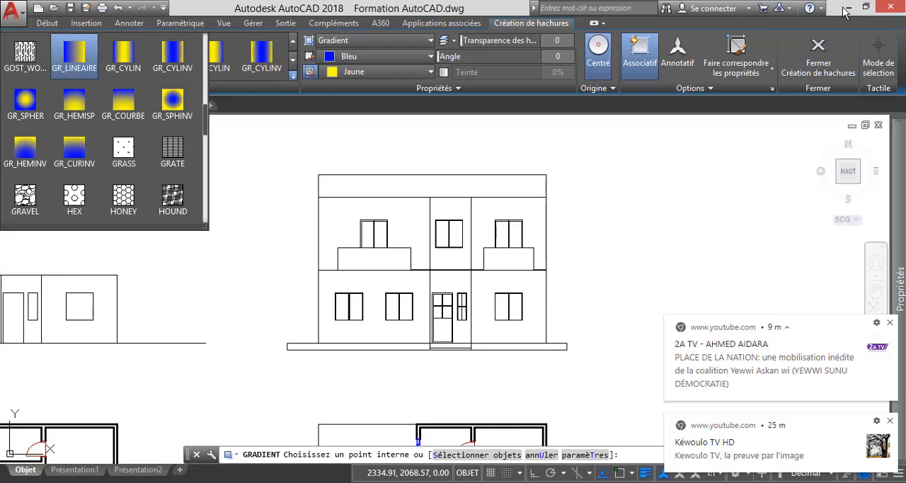
scroll(172, 147, up, 2)
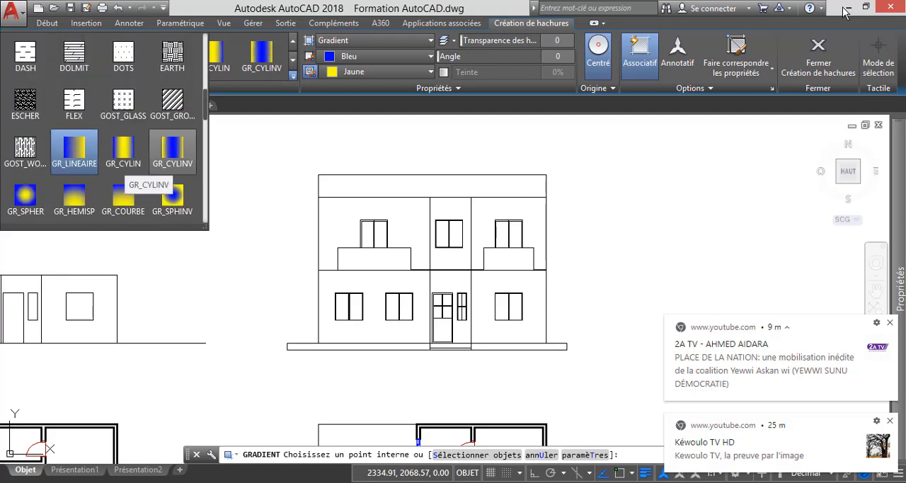
scroll(172, 147, up, 7)
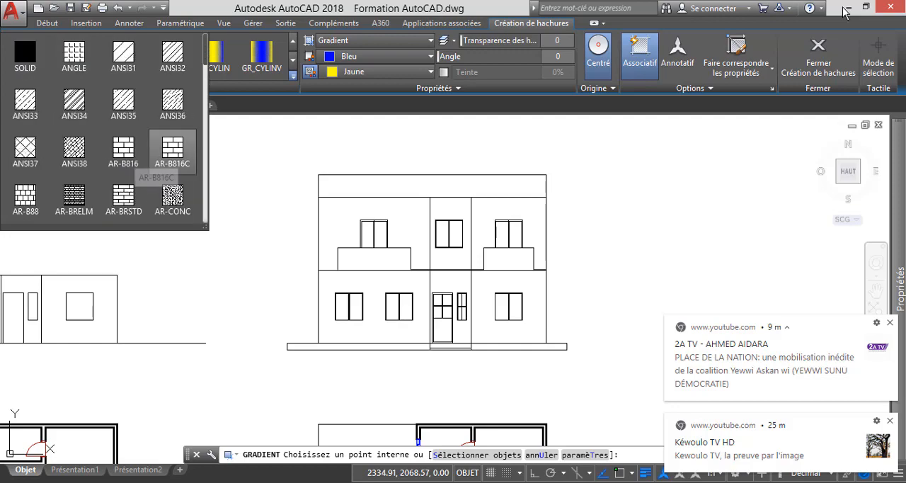
scroll(172, 148, down, 6)
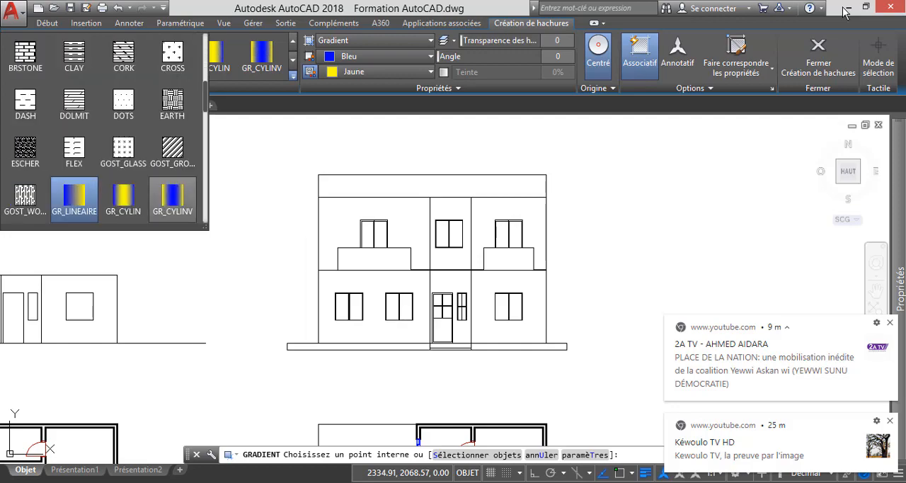
scroll(172, 147, up, 4)
scroll(172, 147, up, 2)
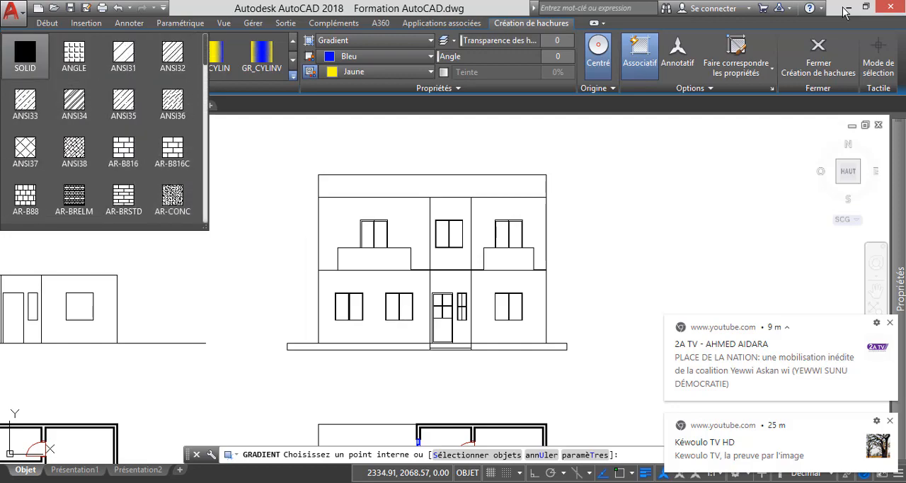
click(25, 55)
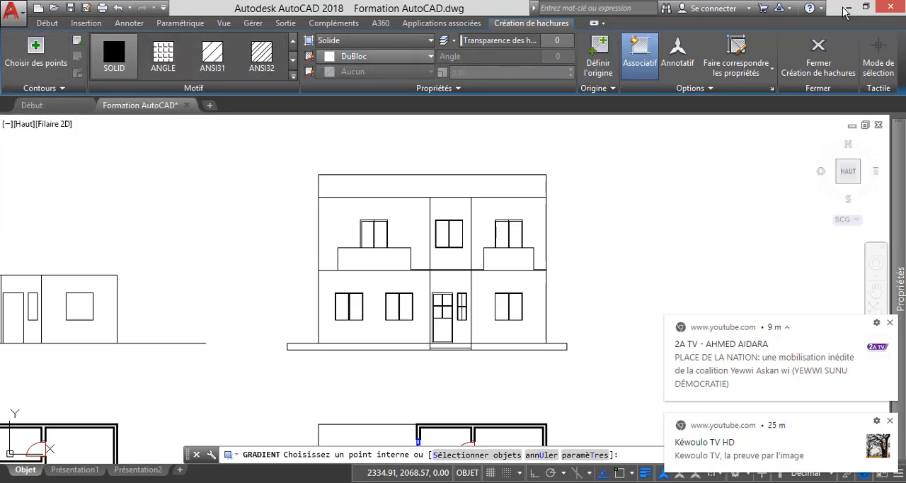
click(430, 55)
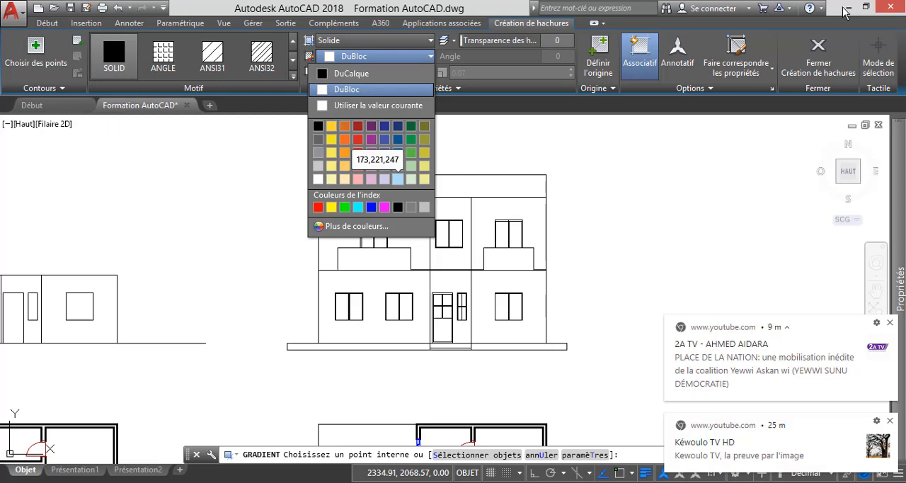
click(397, 179)
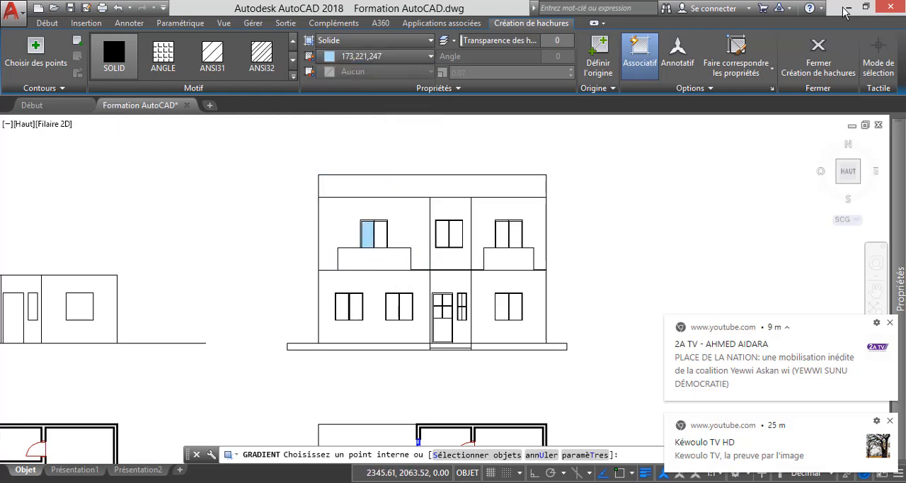
Fill both panes of the left and right upper-floor balcony doors with the light blue solid hatch.
scroll(374, 236, up, 4)
click(362, 236)
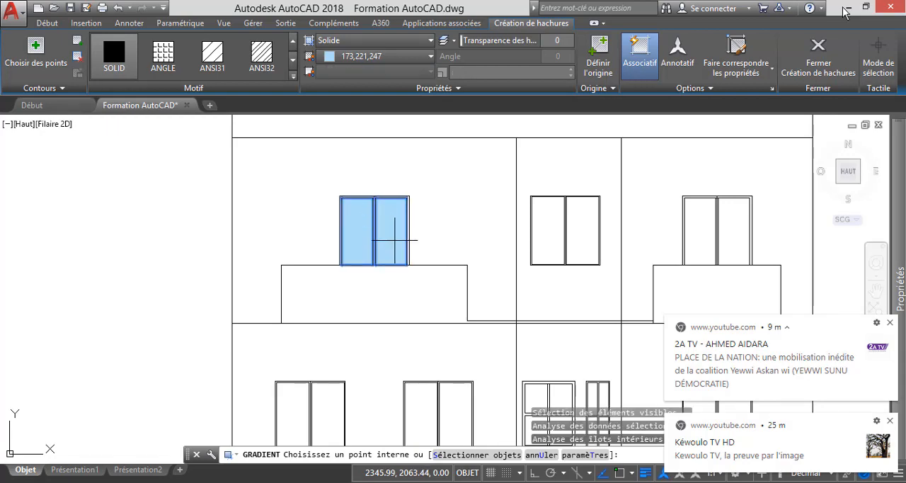
scroll(338, 245, down, 2)
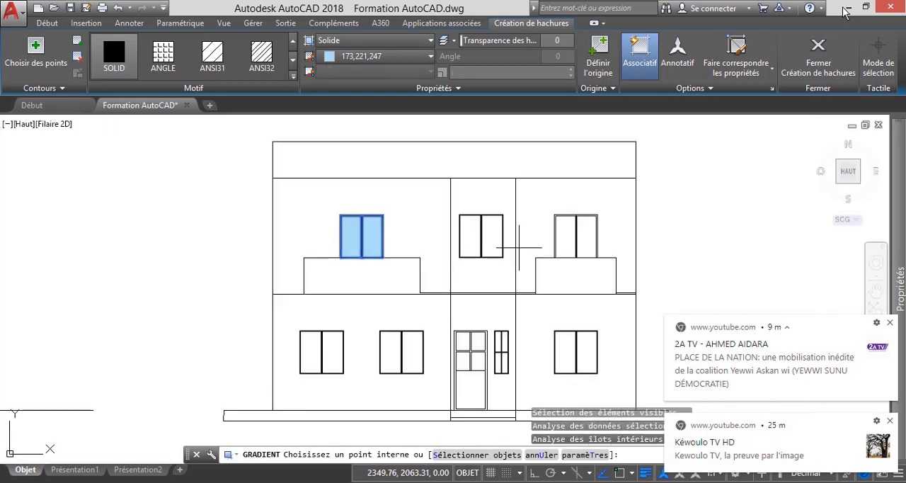
scroll(569, 245, up, 2)
click(575, 239)
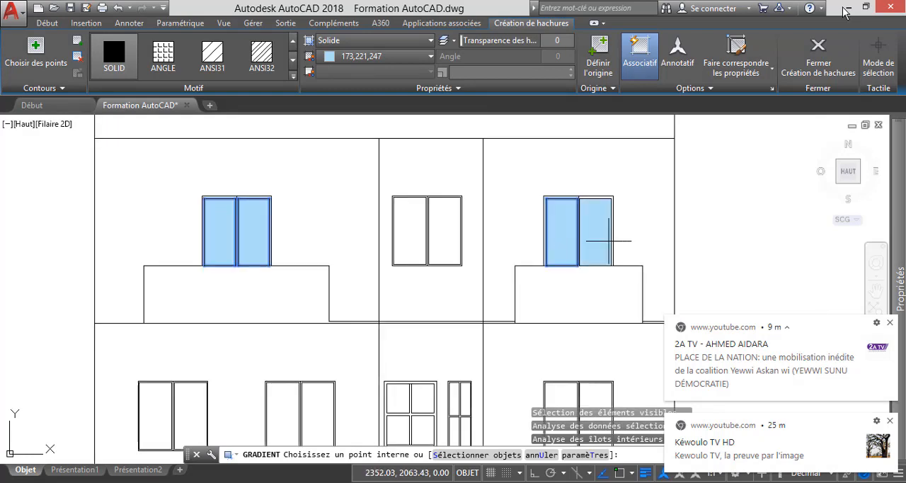
click(608, 235)
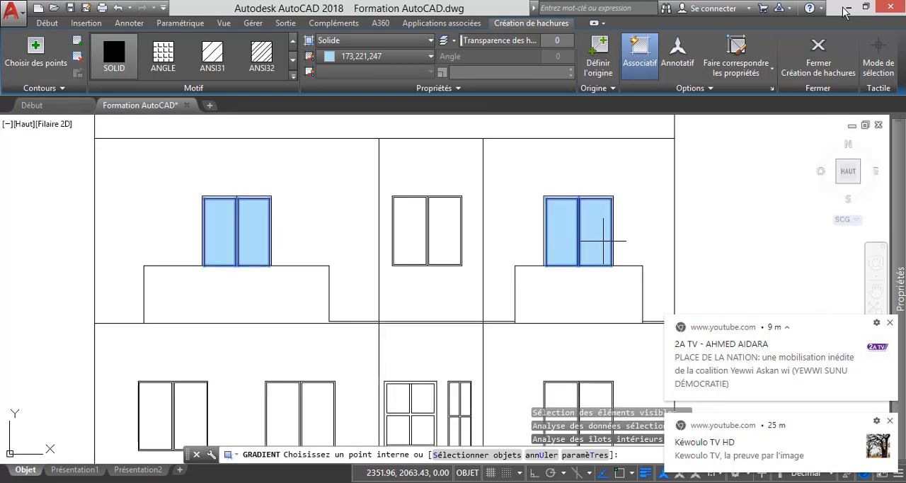
Fill both panes of the upper-floor central window with the light blue solid hatch.
click(420, 230)
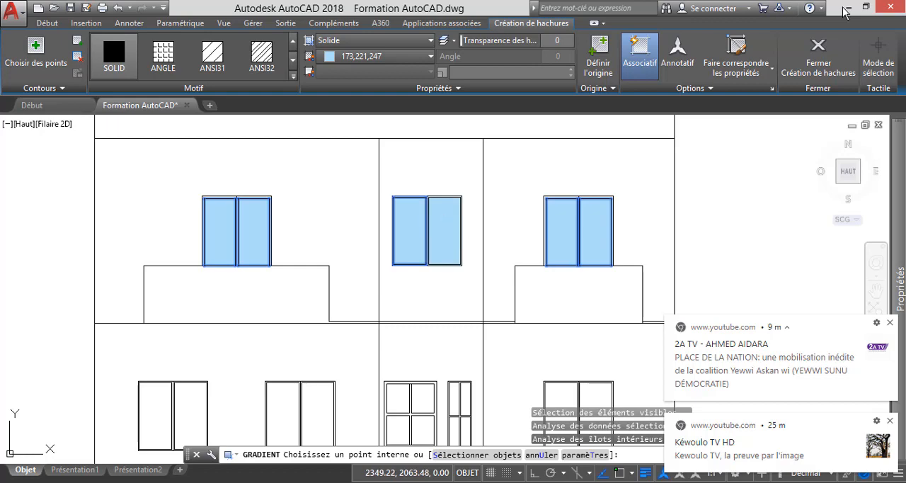
click(445, 238)
scroll(445, 239, down, 5)
scroll(365, 290, up, 6)
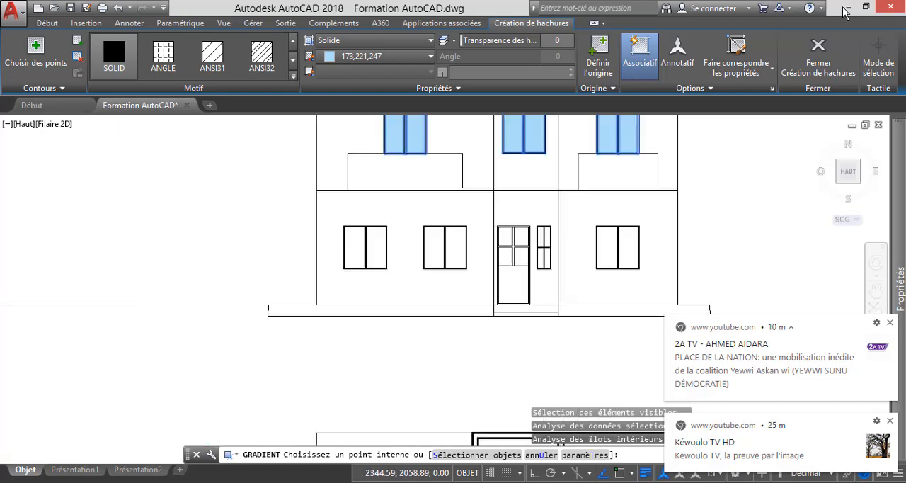
Fill both panes of the two ground-floor windows left of the entrance door with the light blue solid hatch.
click(350, 228)
click(387, 224)
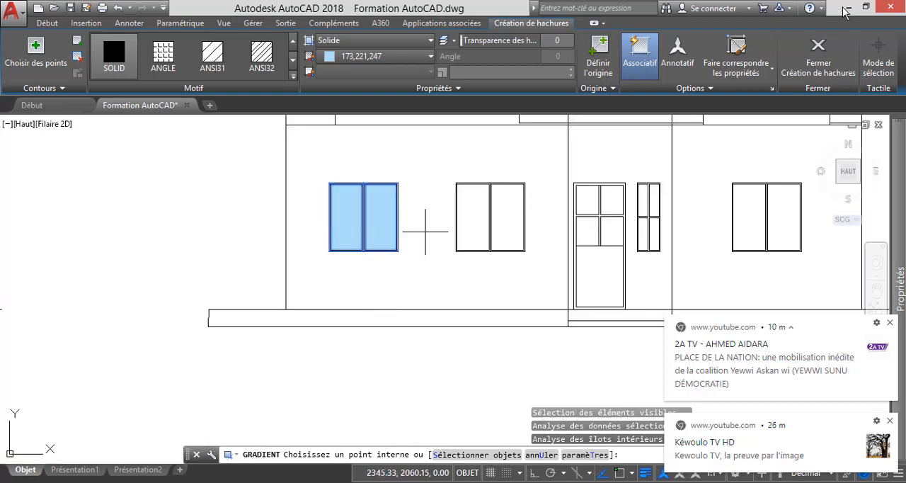
click(472, 212)
click(514, 210)
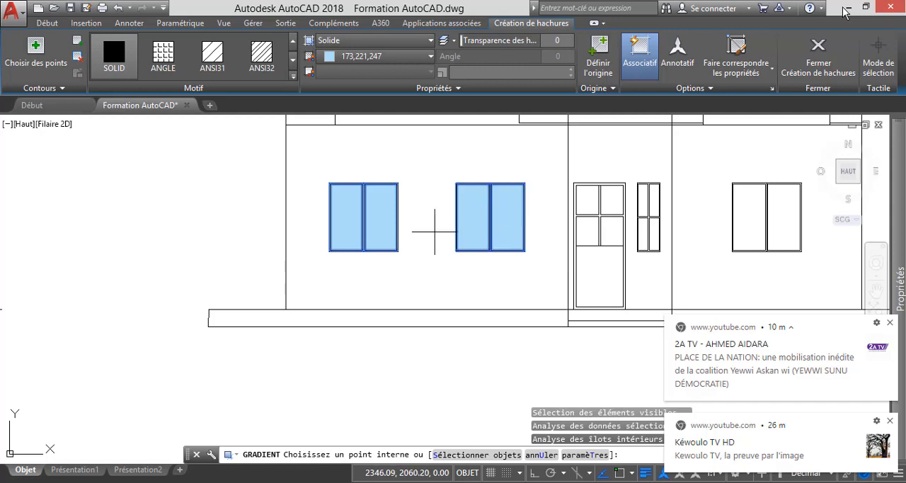
Fill both panes of the ground-floor window on the right side of the facade with the light blue solid hatch.
scroll(392, 238, down, 4)
scroll(390, 239, down, 2)
scroll(477, 233, up, 7)
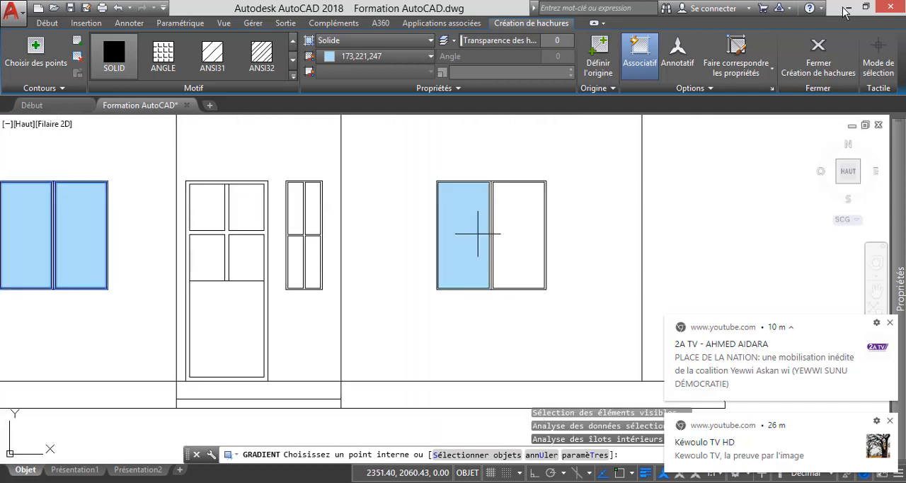
click(472, 233)
click(515, 236)
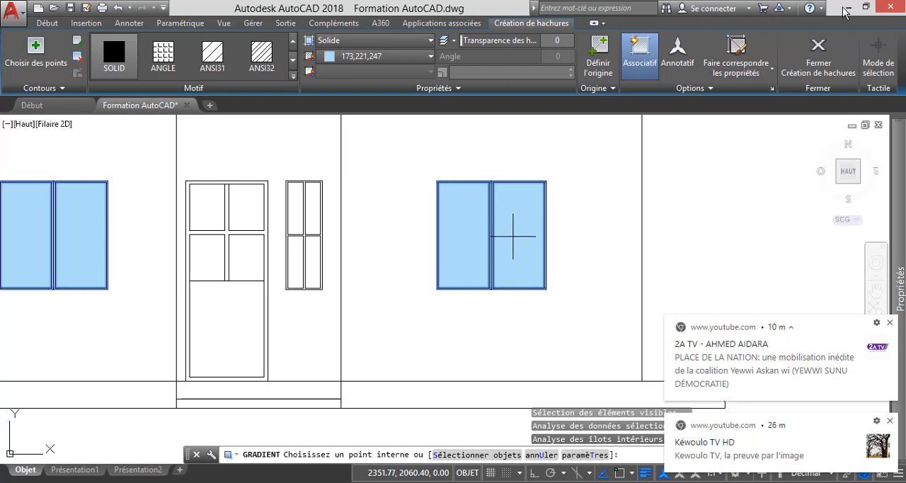
Fill the four panes of the narrow window beside the entrance door with the light blue solid hatch and finish the hatch.
click(297, 205)
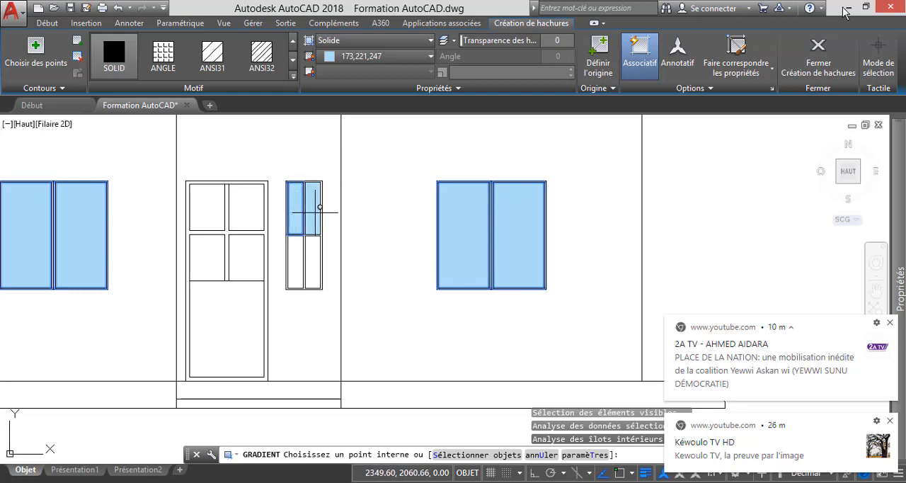
click(320, 207)
click(297, 260)
click(313, 258)
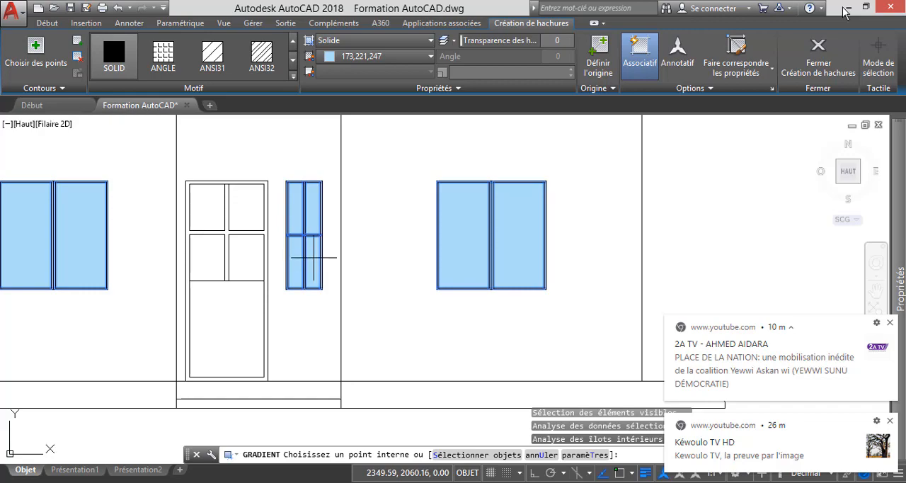
key(Return)
scroll(430, 287, down, 5)
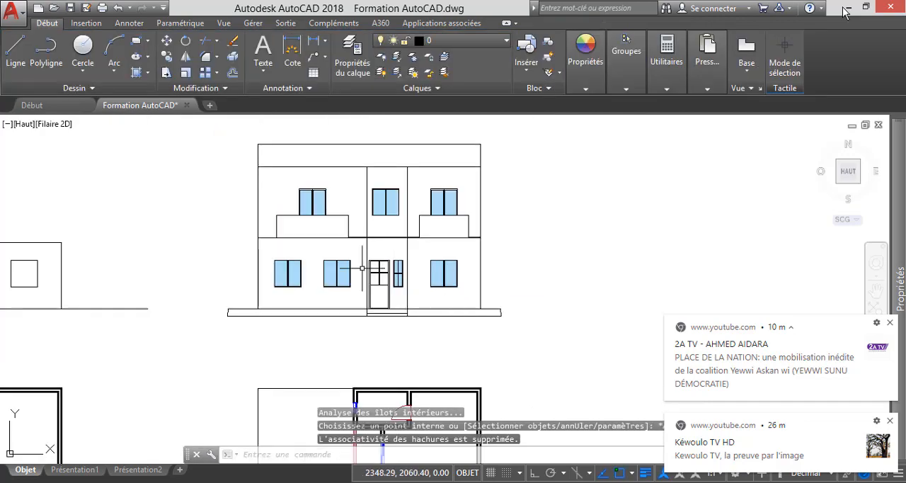
Start a hatch for the entrance door with the SOLID pattern and set its colour to DuCalque.
scroll(409, 197, up, 4)
scroll(413, 198, up, 1)
scroll(413, 198, down, 5)
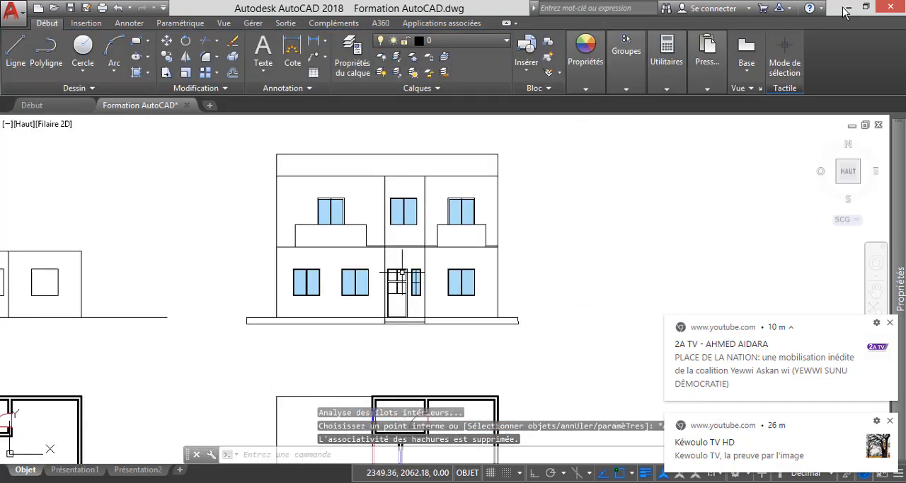
scroll(405, 317, up, 4)
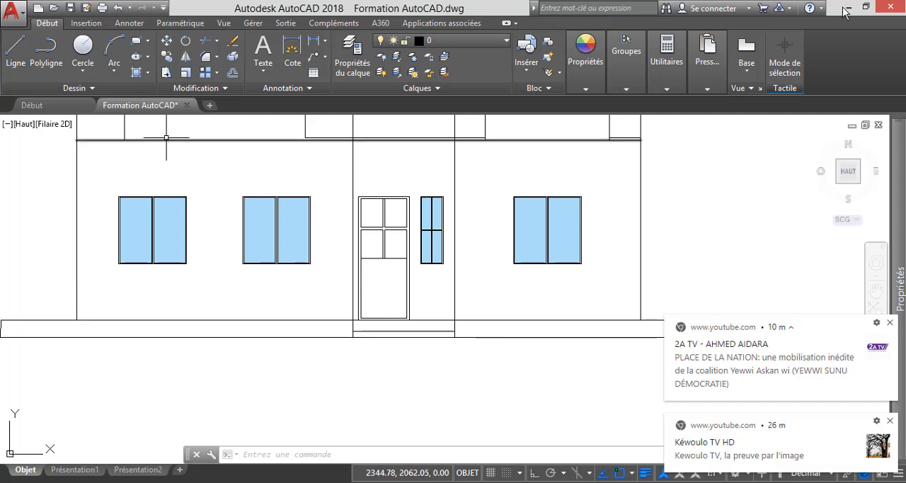
scroll(350, 197, up, 2)
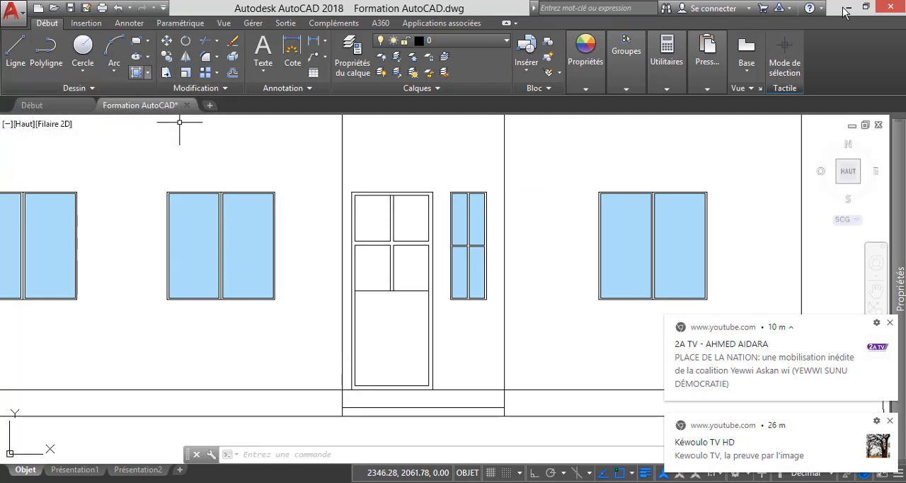
click(136, 73)
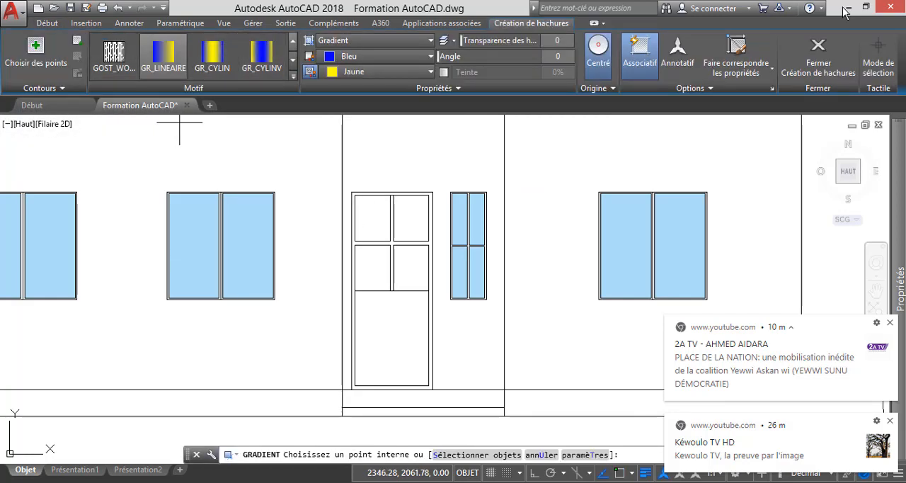
click(293, 41)
scroll(191, 57, up, 8)
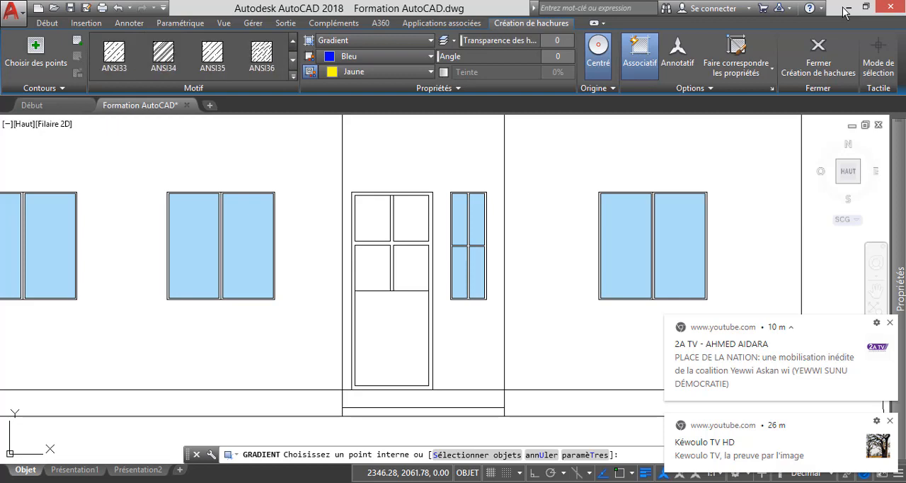
click(114, 55)
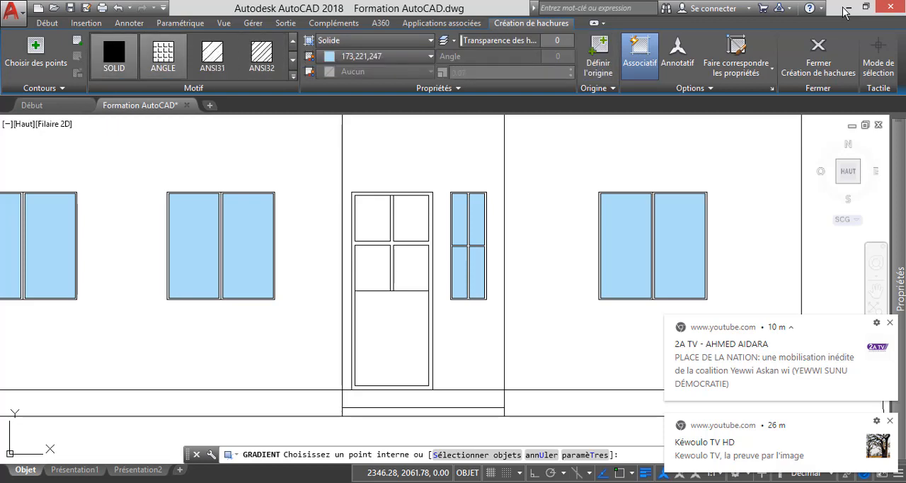
click(429, 56)
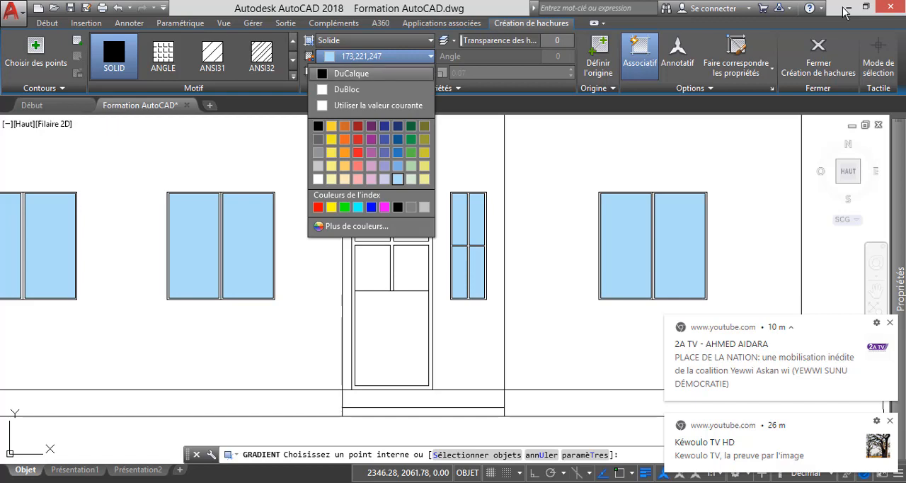
click(335, 73)
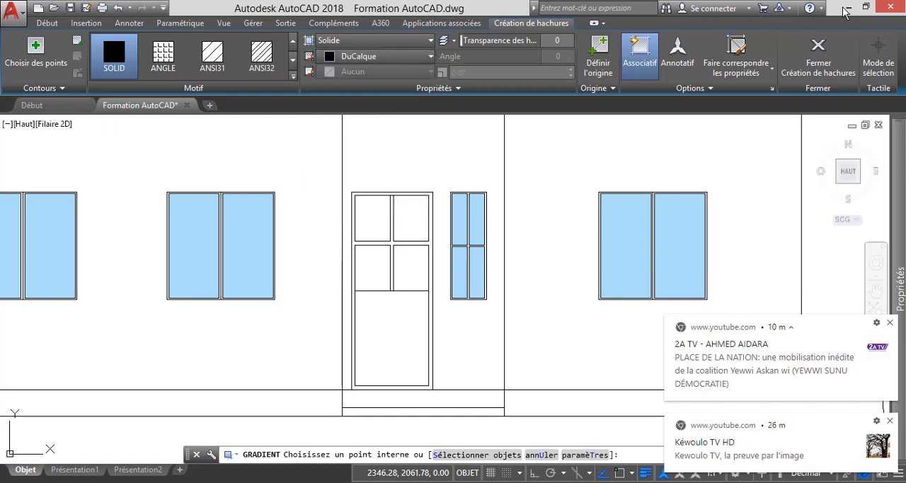
click(430, 56)
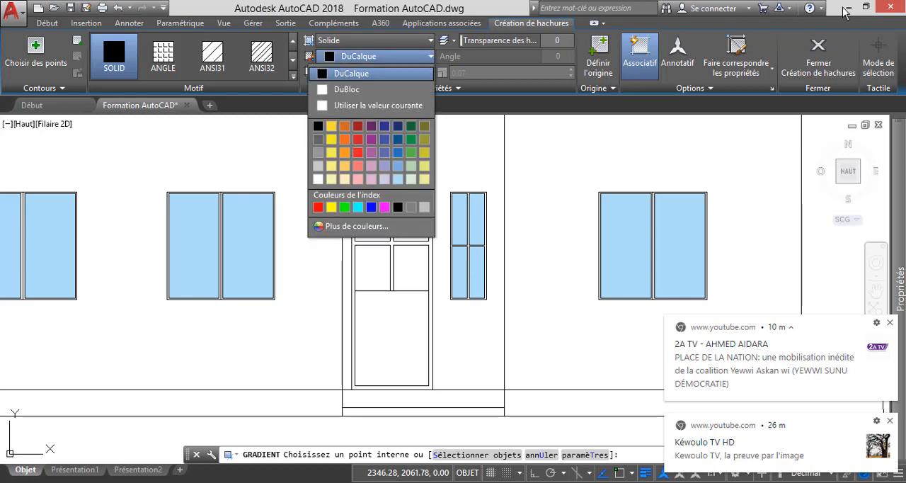
click(356, 226)
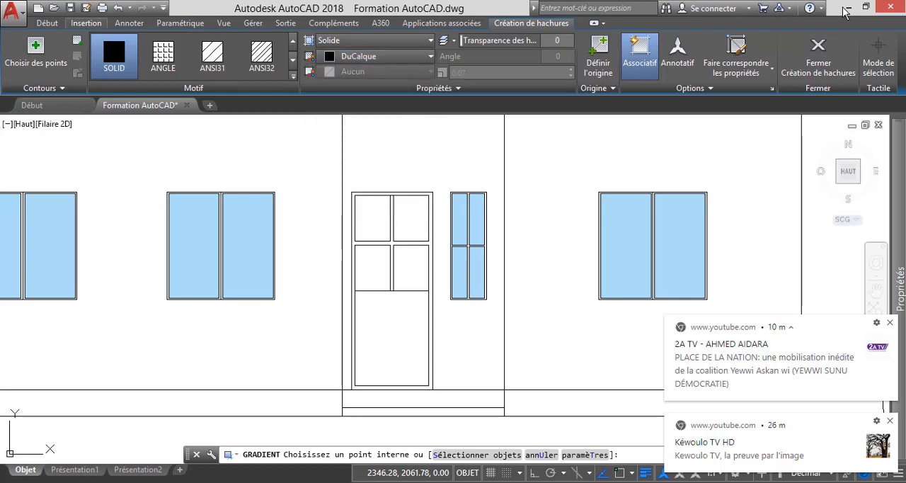
Make the Portes layer current, restart the Hatch command and dismiss the browser notification.
click(48, 23)
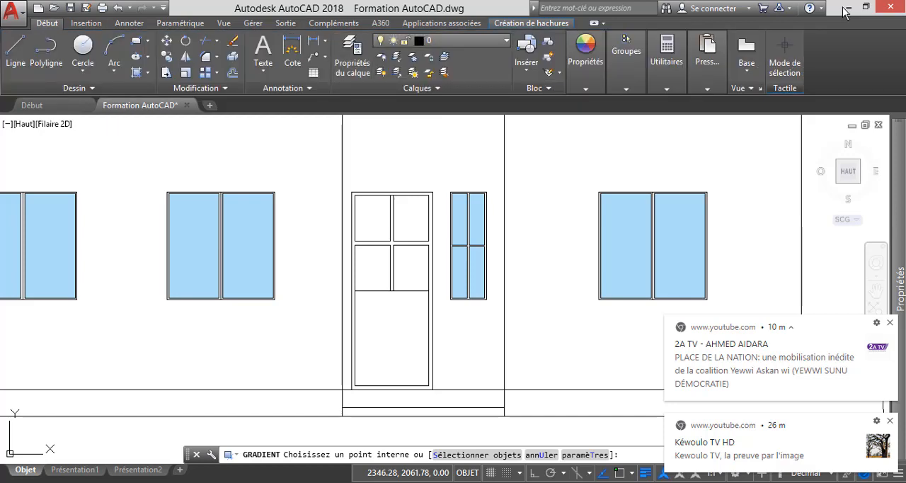
click(442, 41)
click(447, 152)
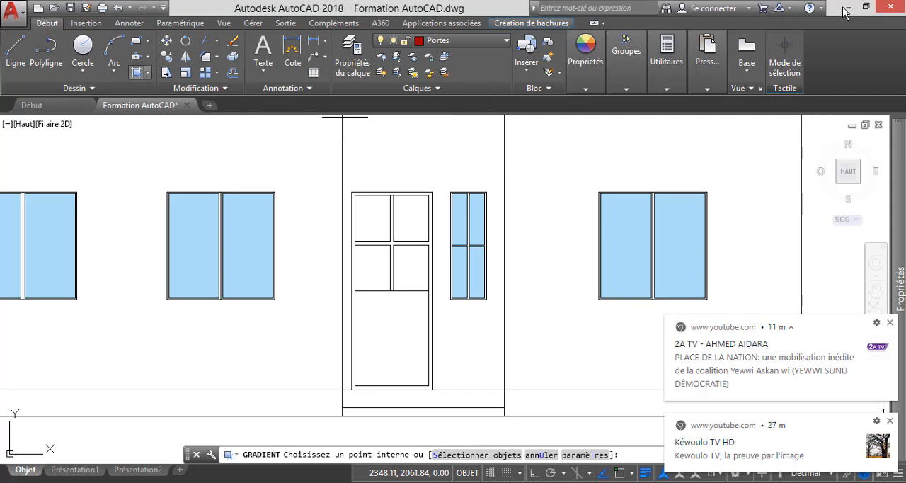
click(147, 72)
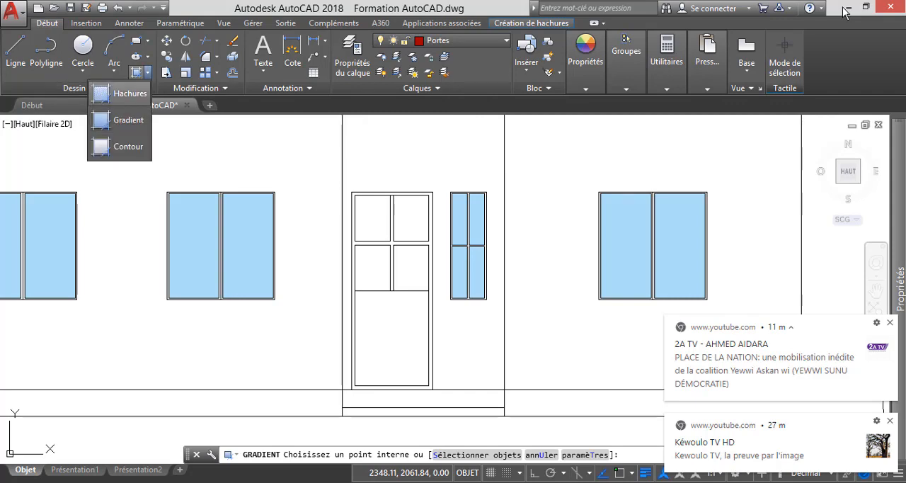
click(120, 92)
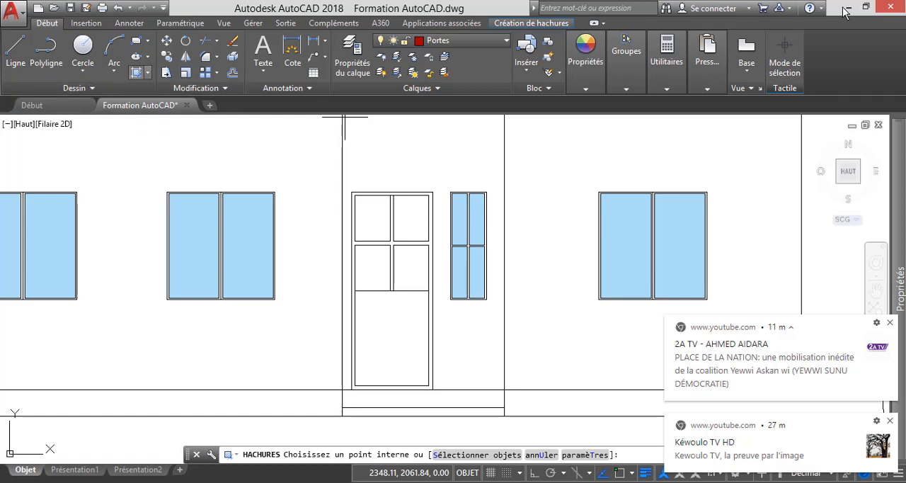
click(147, 72)
click(120, 92)
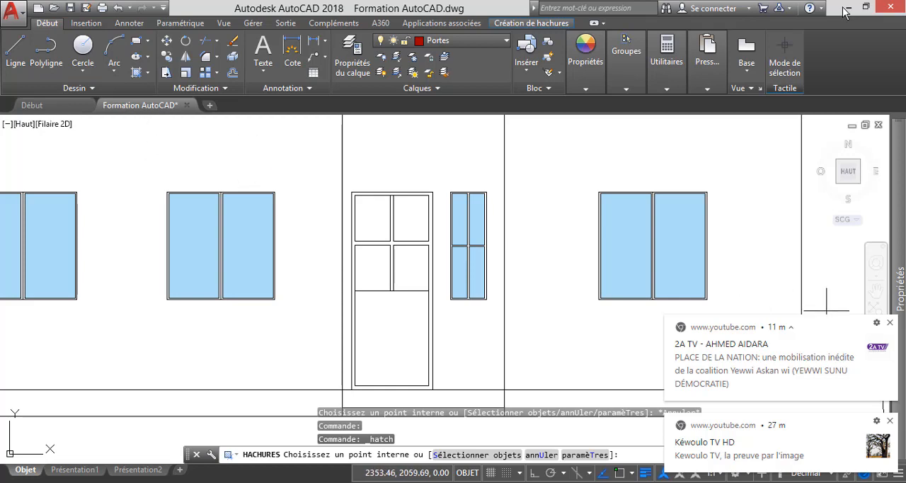
click(891, 422)
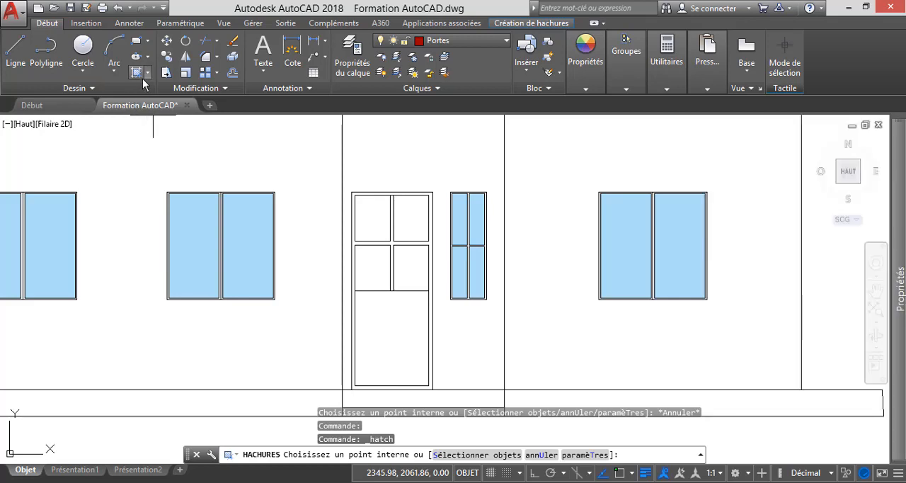
click(148, 74)
click(148, 73)
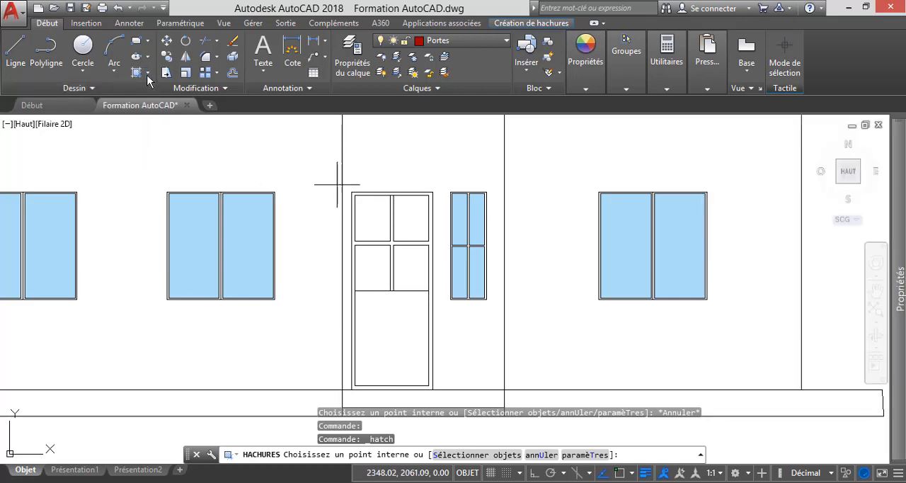
Fill the entrance door's four panes and lower panel with the solid hatch in the Portes layer colour.
click(377, 221)
click(410, 213)
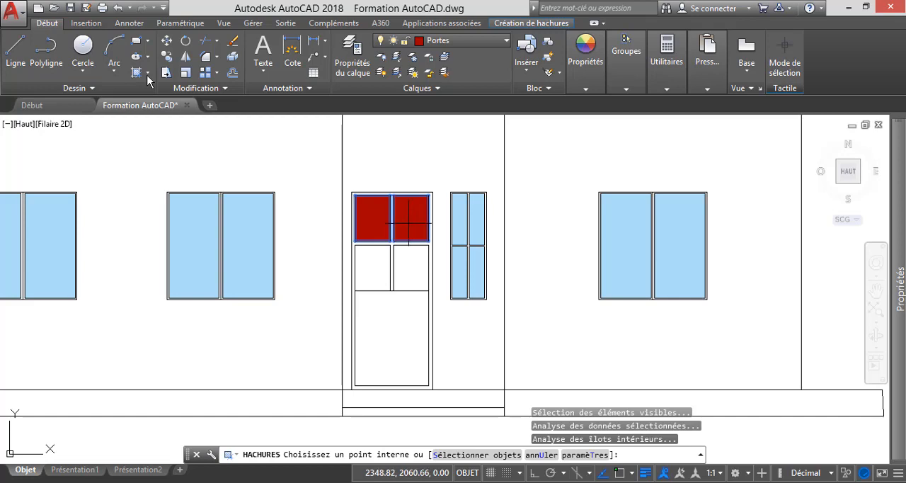
click(382, 267)
click(413, 270)
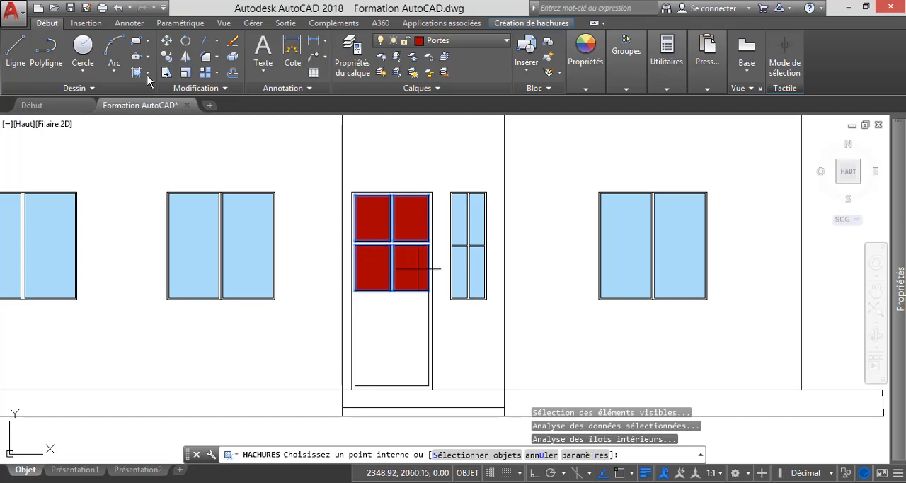
click(408, 335)
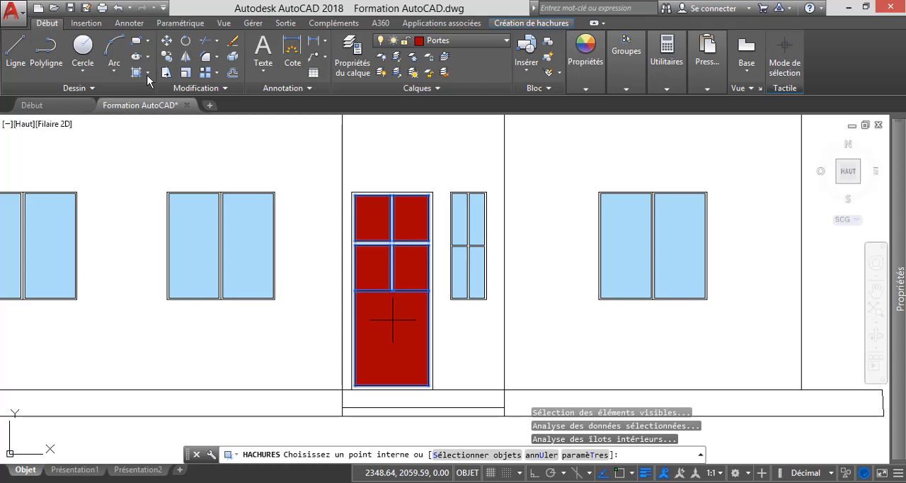
key(Escape)
key(Escape)
Check where the door's central bar meets the lower panel and undo the entrance door hatch.
scroll(398, 303, up, 4)
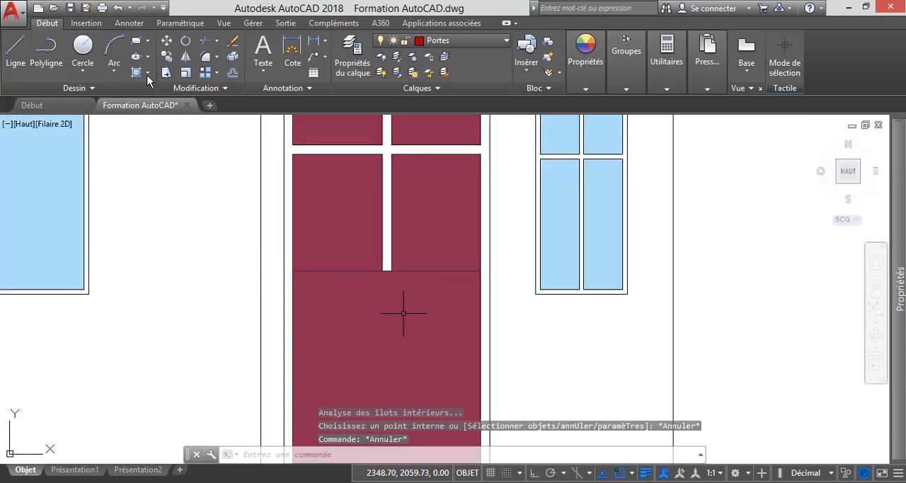
scroll(402, 313, down, 3)
scroll(398, 304, up, 5)
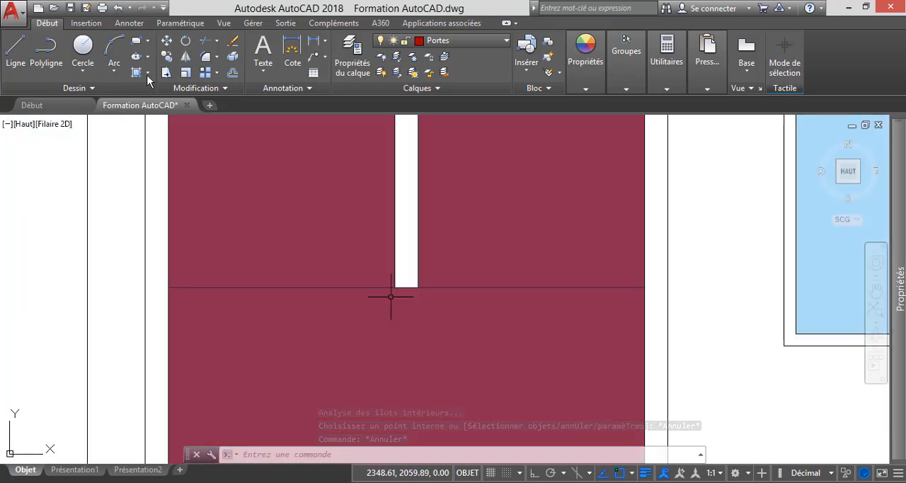
scroll(368, 289, down, 5)
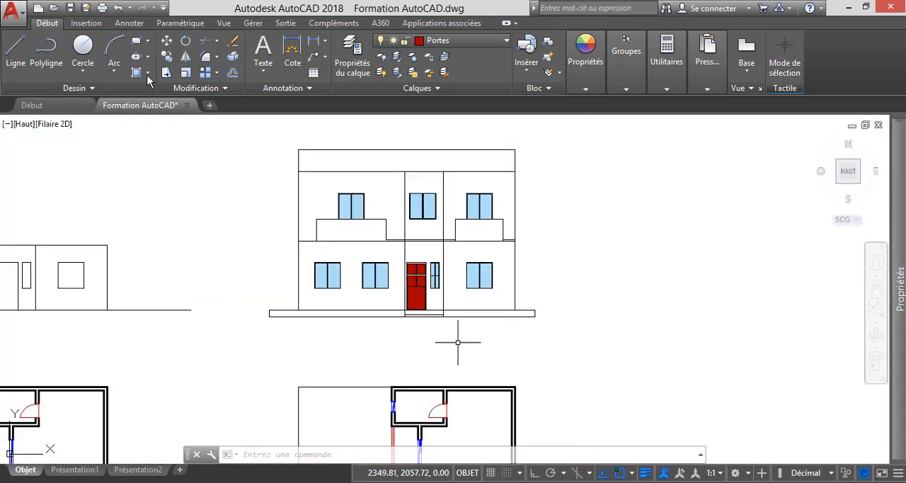
scroll(414, 289, up, 4)
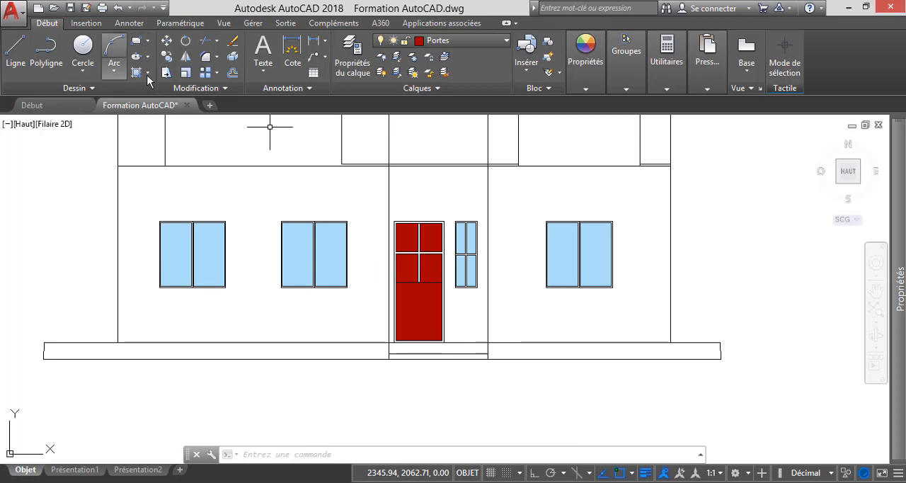
key(ctrl+z)
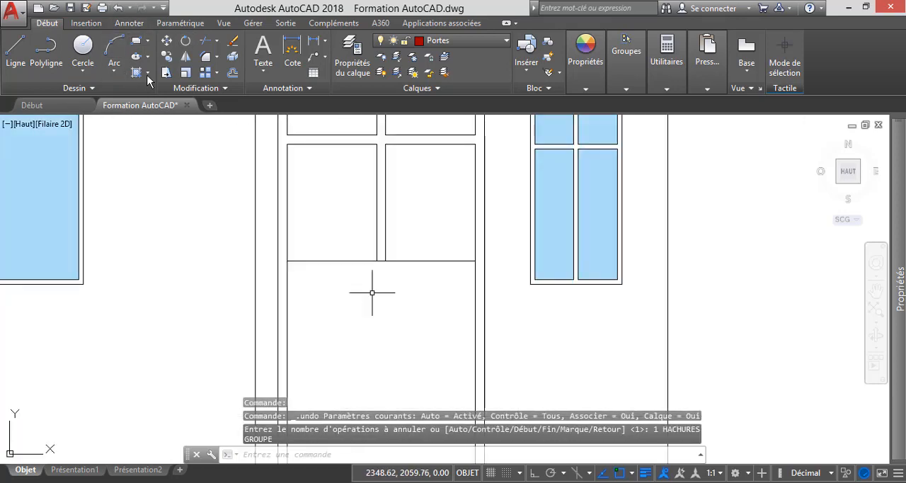
Offset the line above the entrance door's lower panel downward twice by 0.02 and delete the intermediate line.
scroll(400, 311, up, 3)
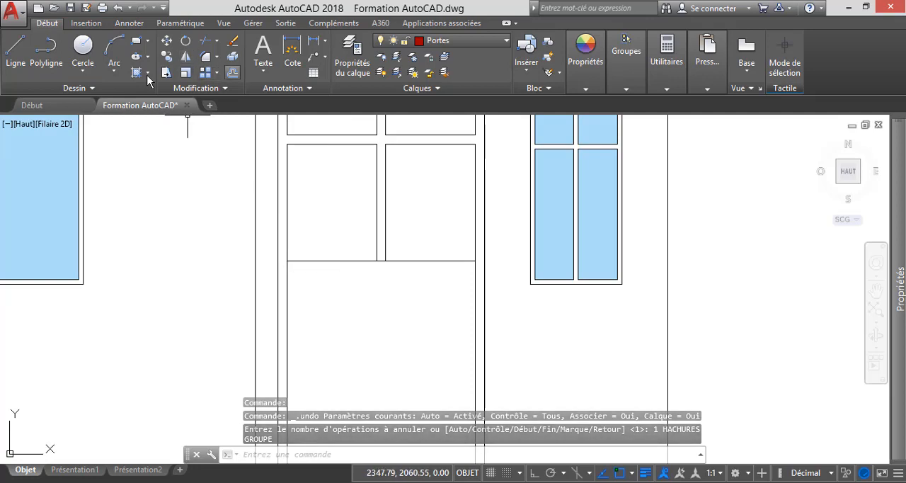
click(232, 72)
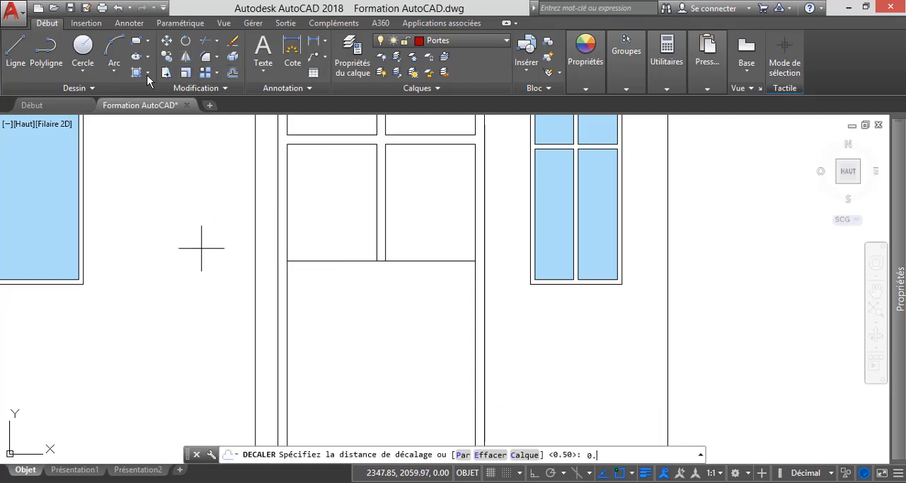
text(0.02)
key(Return)
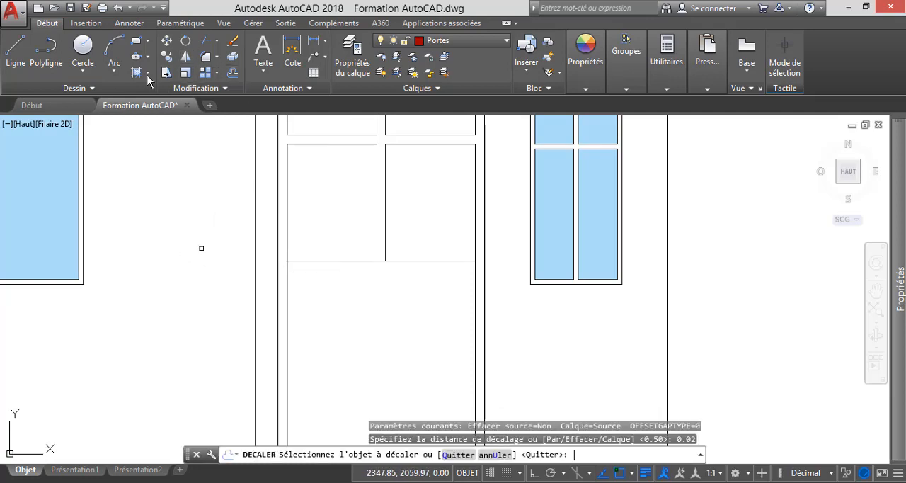
click(330, 261)
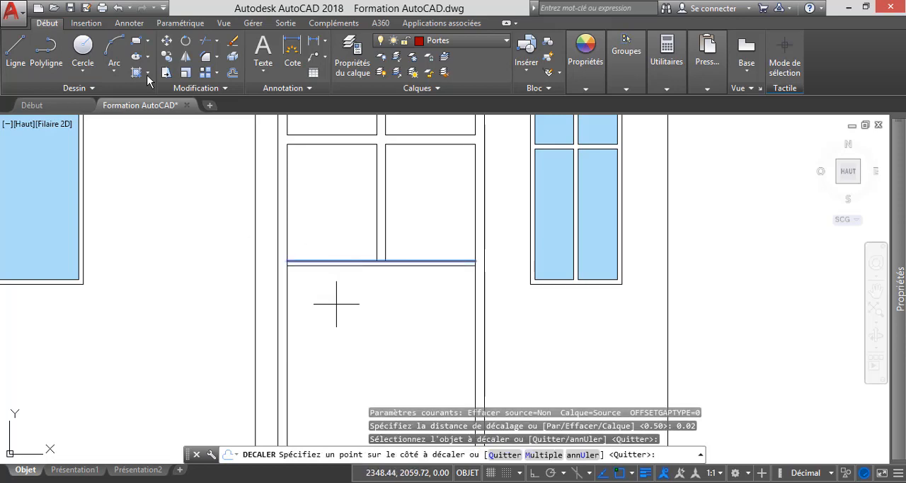
click(335, 302)
click(335, 266)
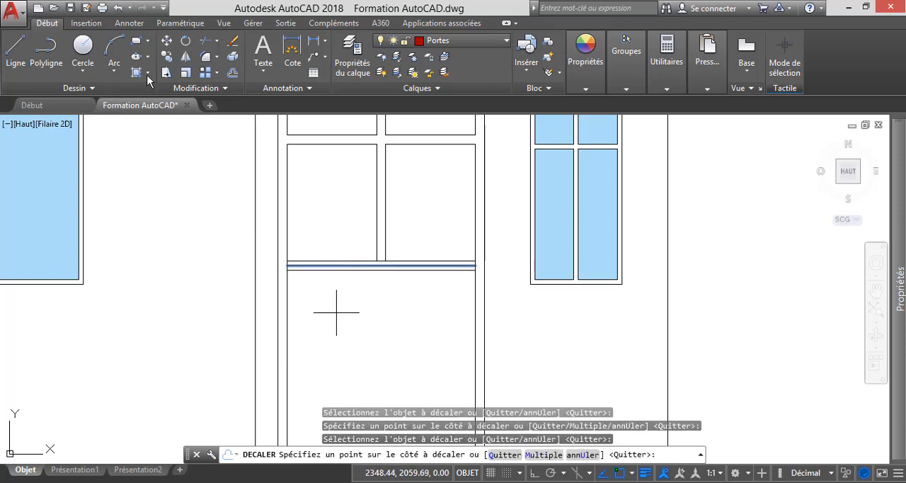
click(336, 309)
key(Escape)
click(338, 266)
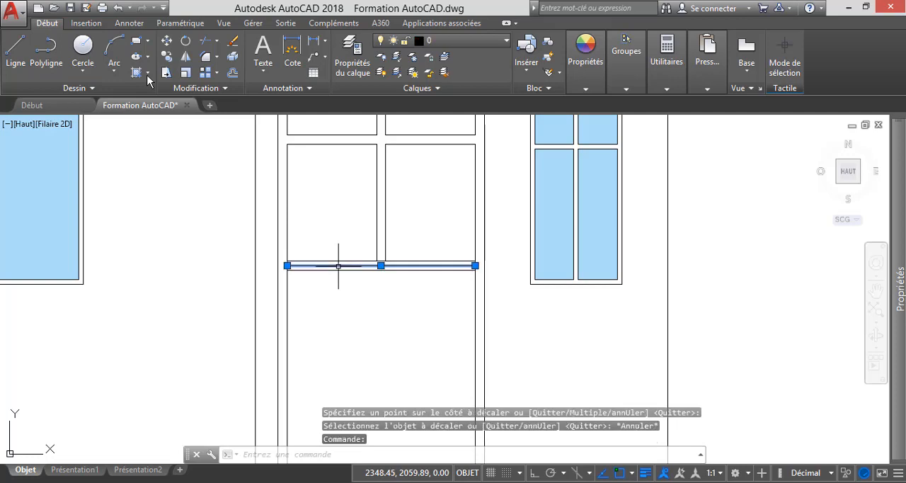
key(Delete)
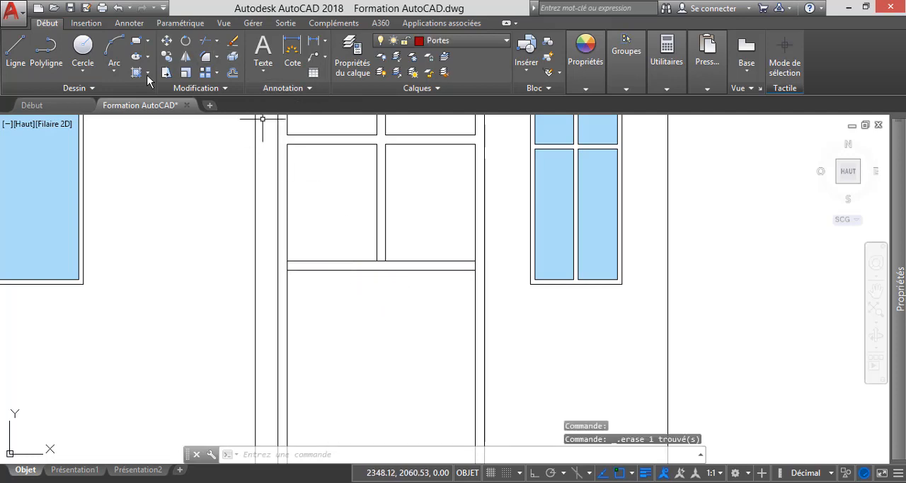
Trim the pane line crossing the base of the door's central bar and the short side segments between the panes and lower panel.
click(206, 41)
key(Return)
click(379, 268)
scroll(378, 270, up, 2)
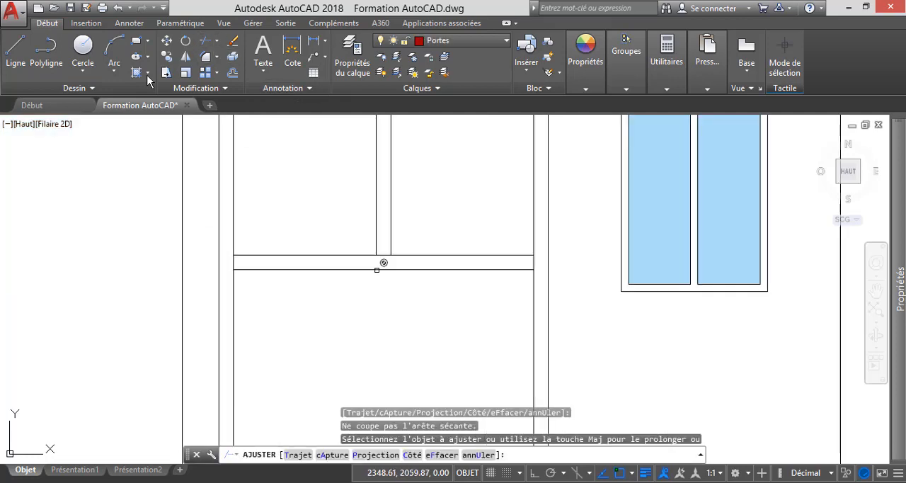
scroll(352, 296, down, 2)
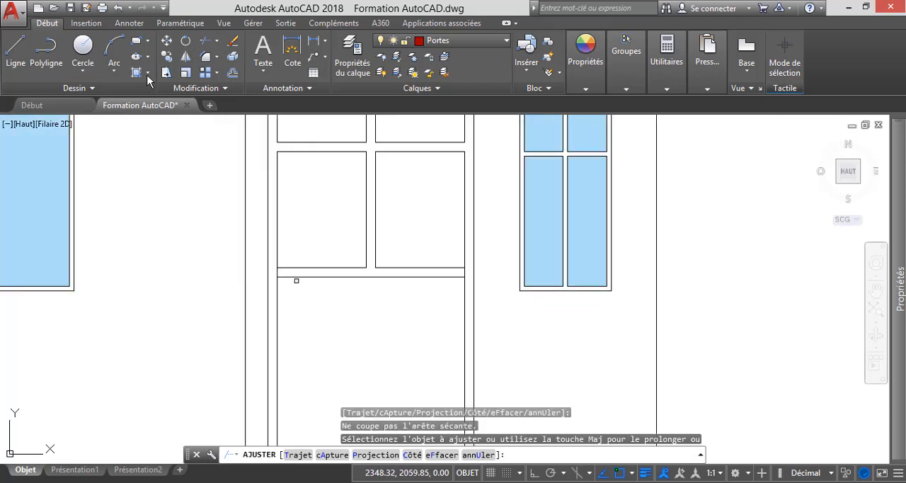
scroll(296, 281, up, 2)
click(264, 267)
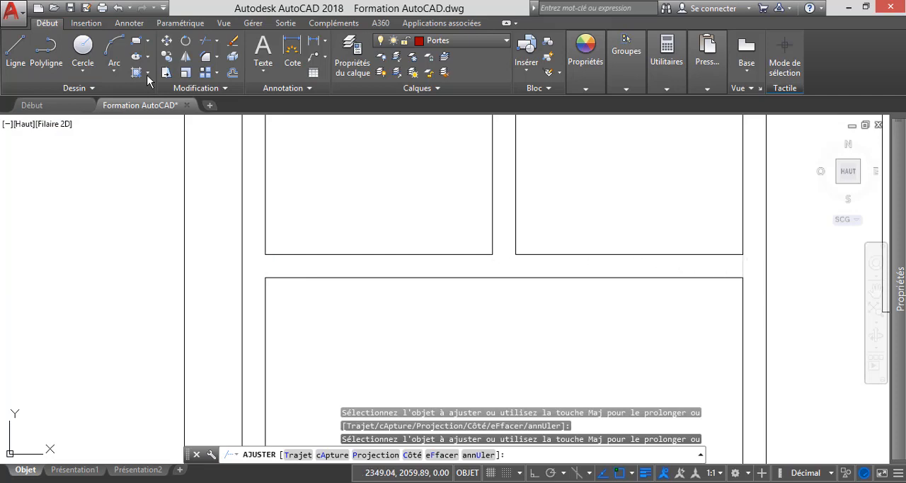
scroll(526, 259, down, 3)
click(499, 290)
key(Escape)
scroll(481, 283, down, 2)
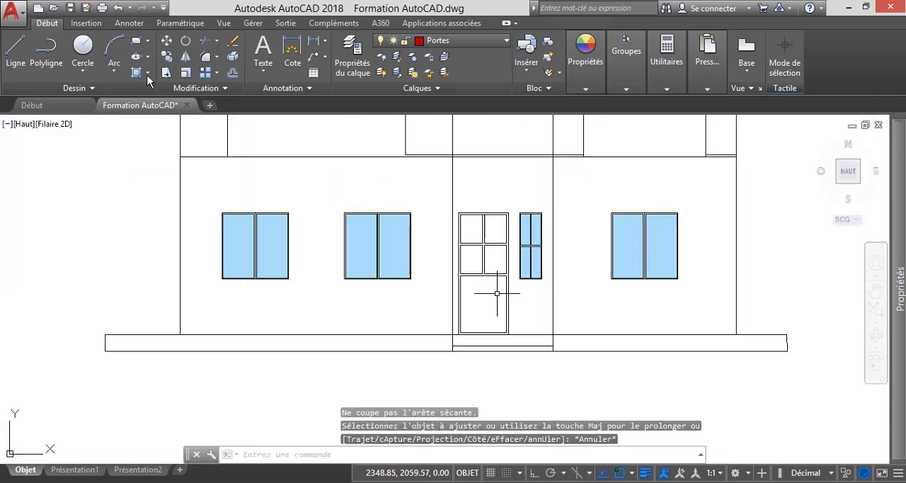
Hatch the entrance door's four panes and lower panel with the SOLID pattern in the Portes layer colour.
scroll(497, 292, up, 2)
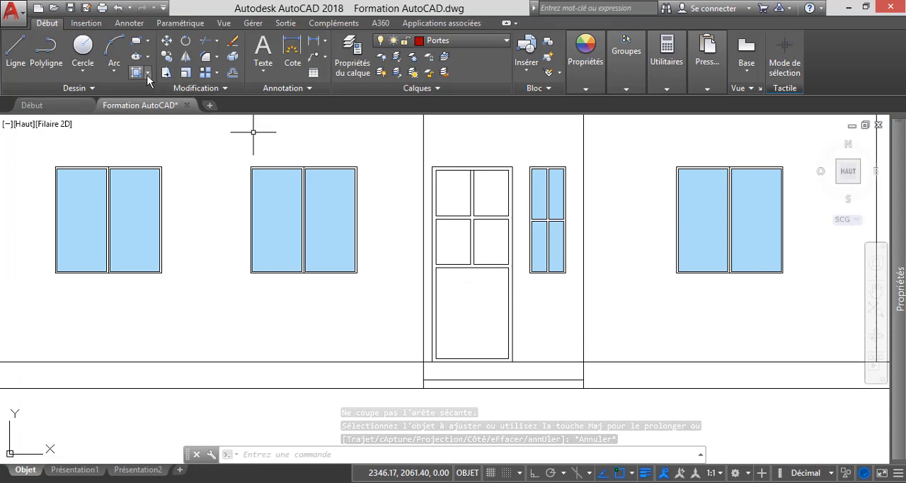
click(147, 75)
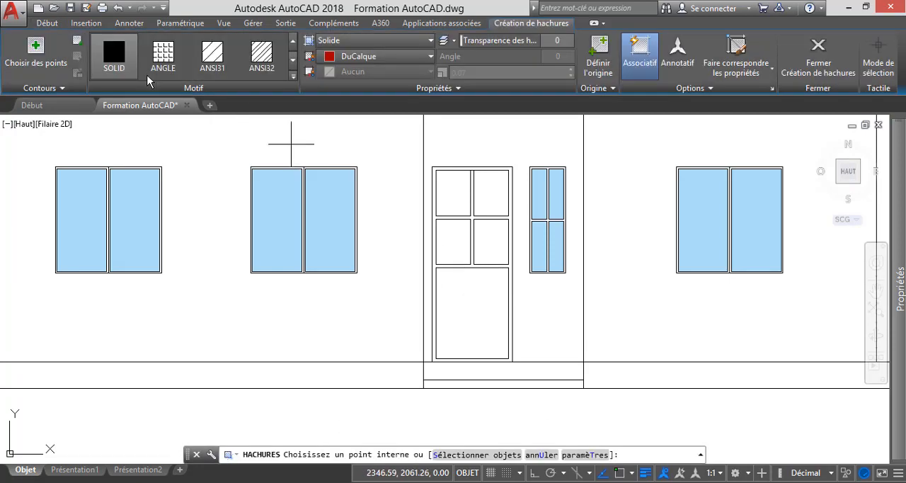
click(453, 192)
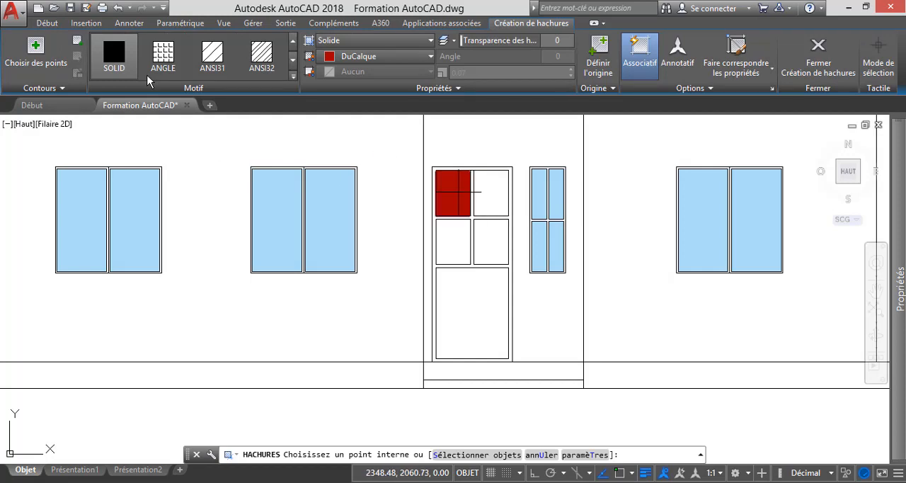
click(492, 188)
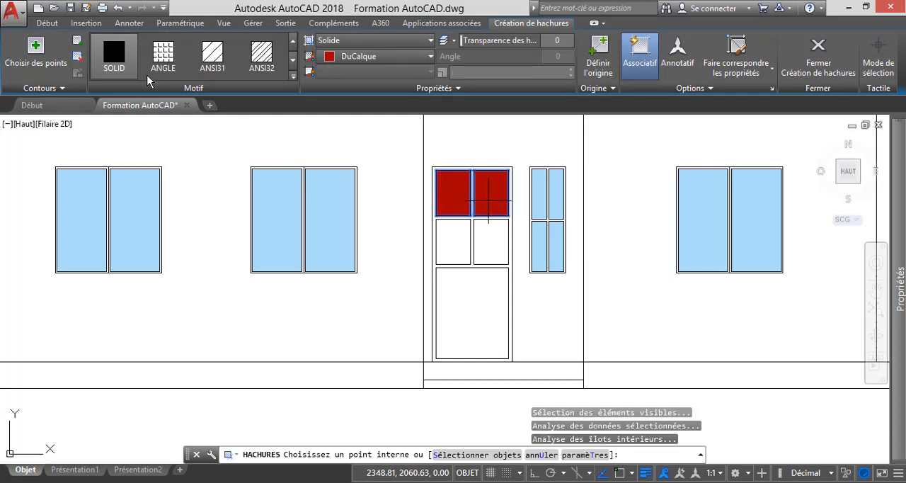
click(459, 243)
click(496, 248)
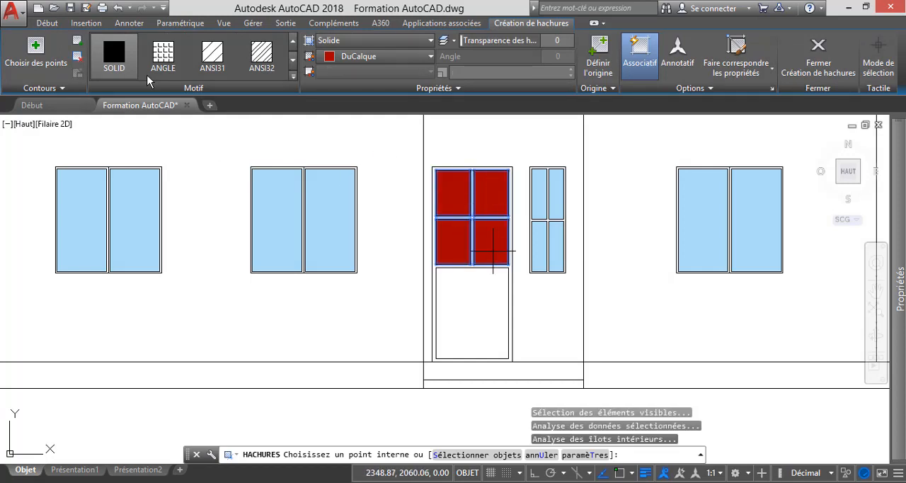
click(482, 313)
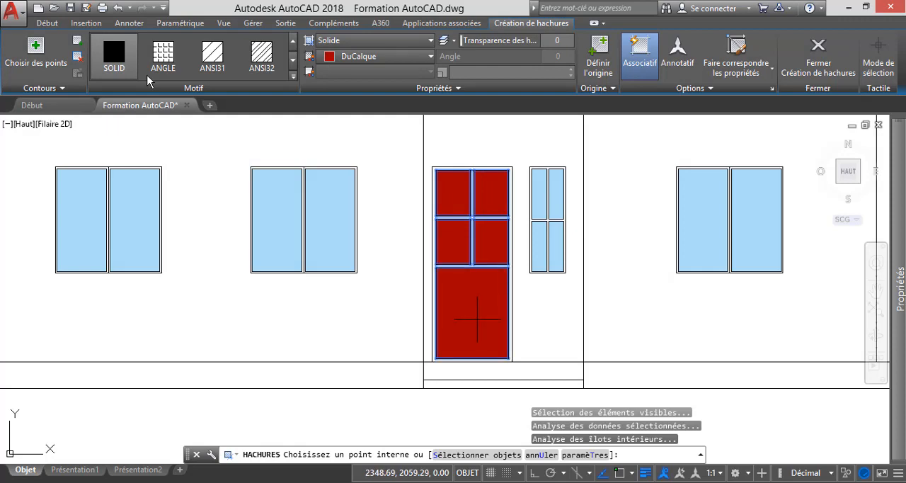
key(Escape)
key(Escape)
key(Escape)
key(Escape)
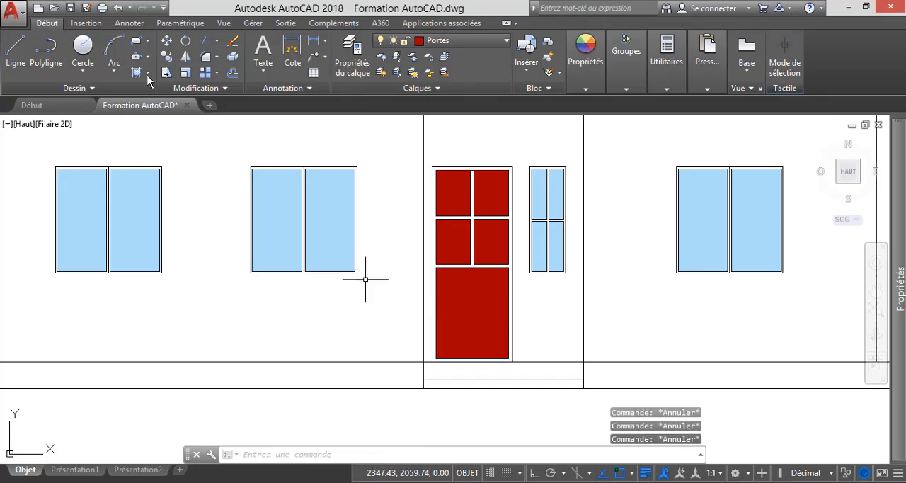